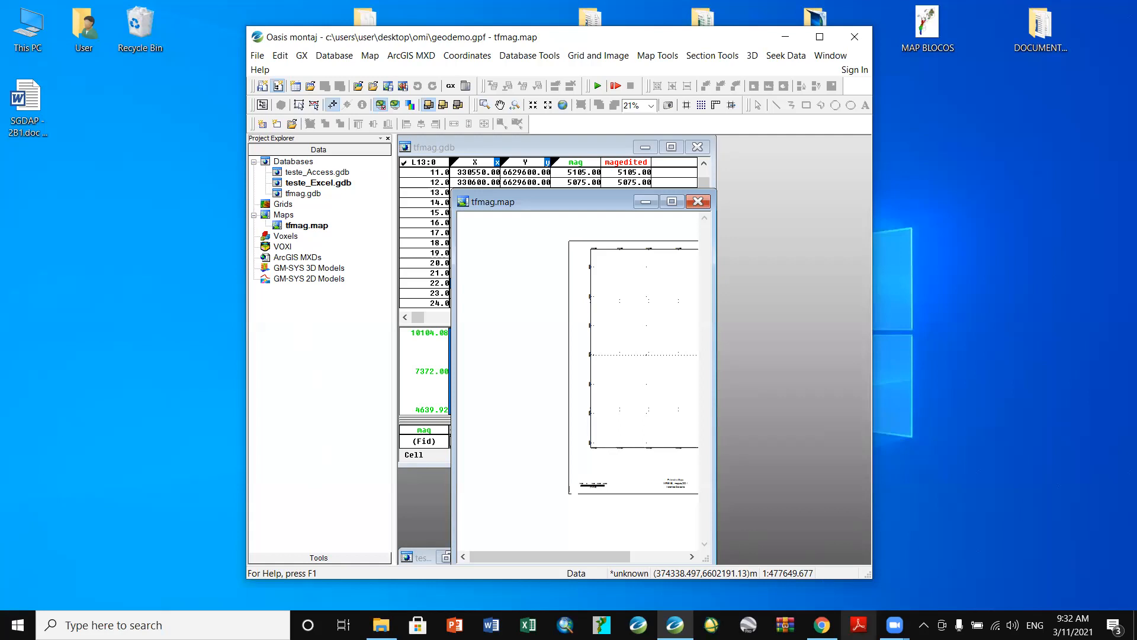
- Raise the speaker volume to 100 from the system tray volume control
click(1014, 623)
drag(1079, 589, 1097, 594)
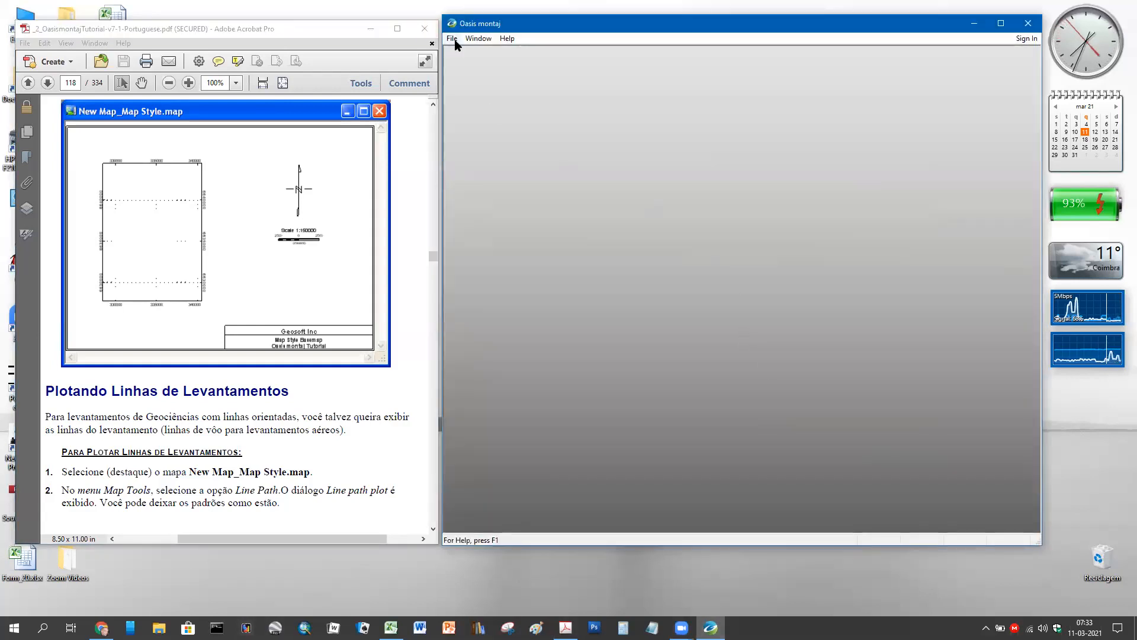
- Open the GeoDemo.gpf project and expand its Databases list to reveal tfmag.gdb
click(454, 40)
mouse_move(488, 52)
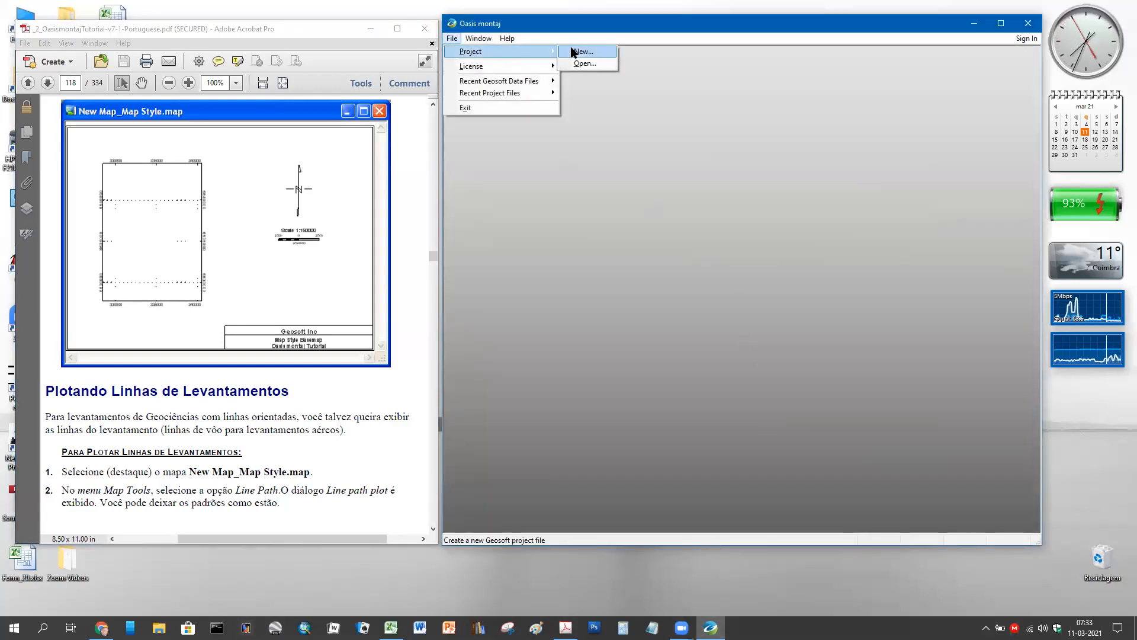
click(588, 64)
double_click(662, 215)
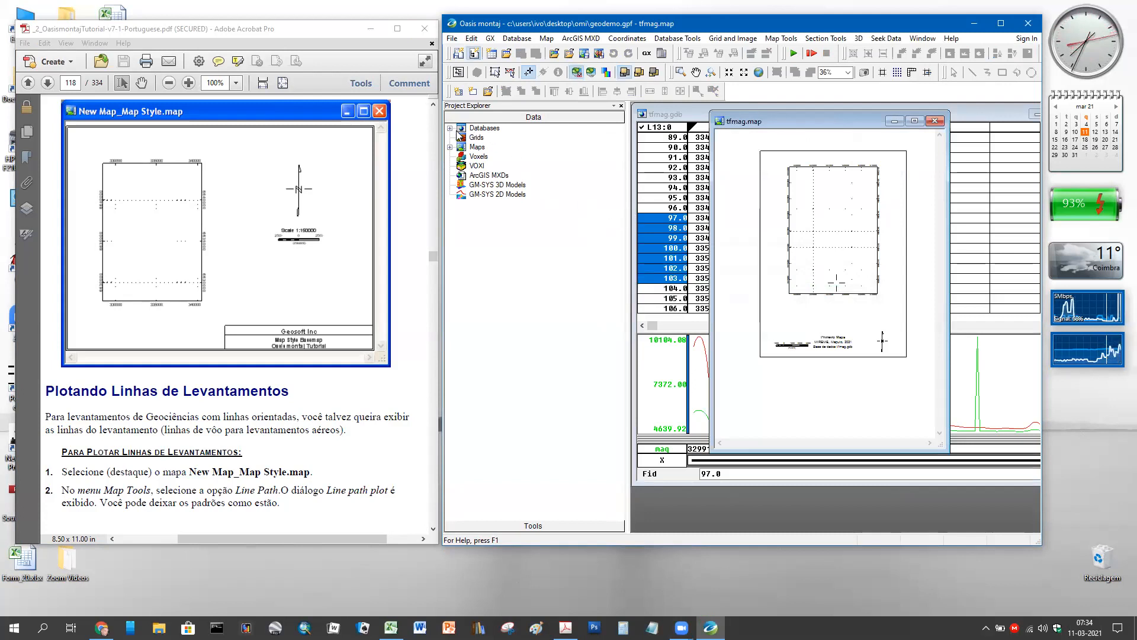
click(450, 127)
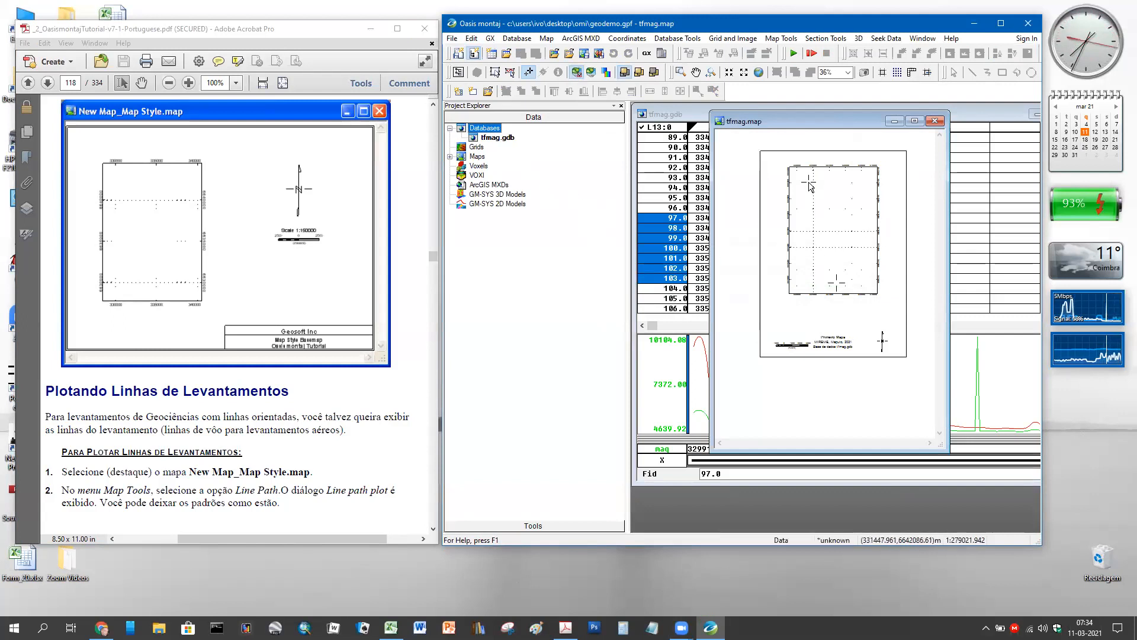
- Create a new database as Teste_Access.gdb, overwriting that file rather than Teste_Excel.gdb
click(517, 38)
click(529, 52)
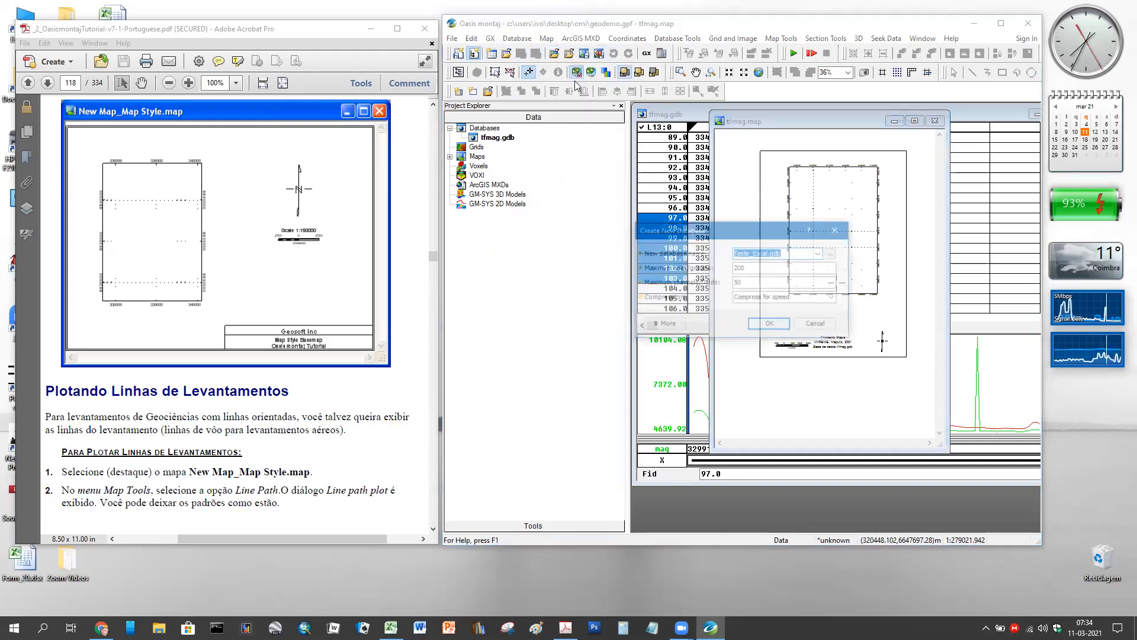
click(764, 325)
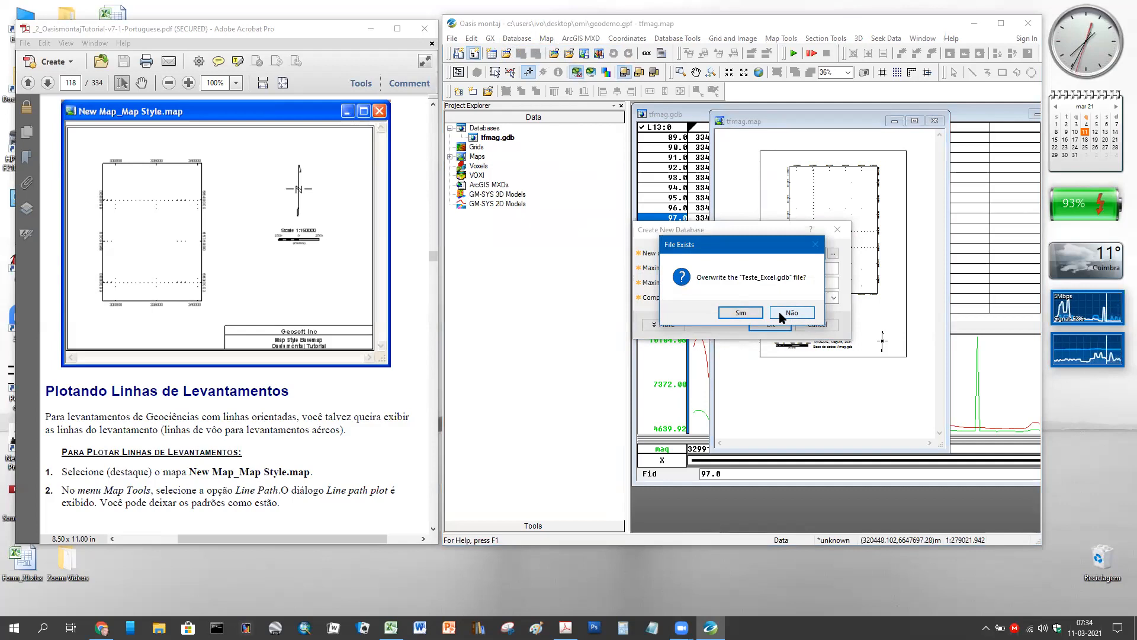
click(783, 313)
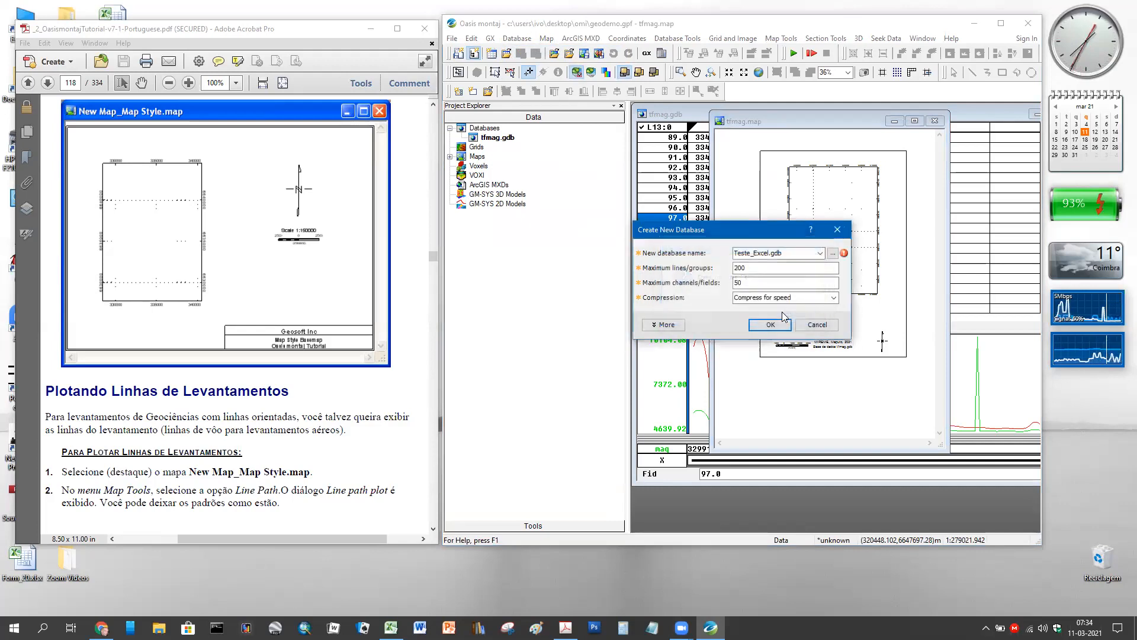
click(832, 254)
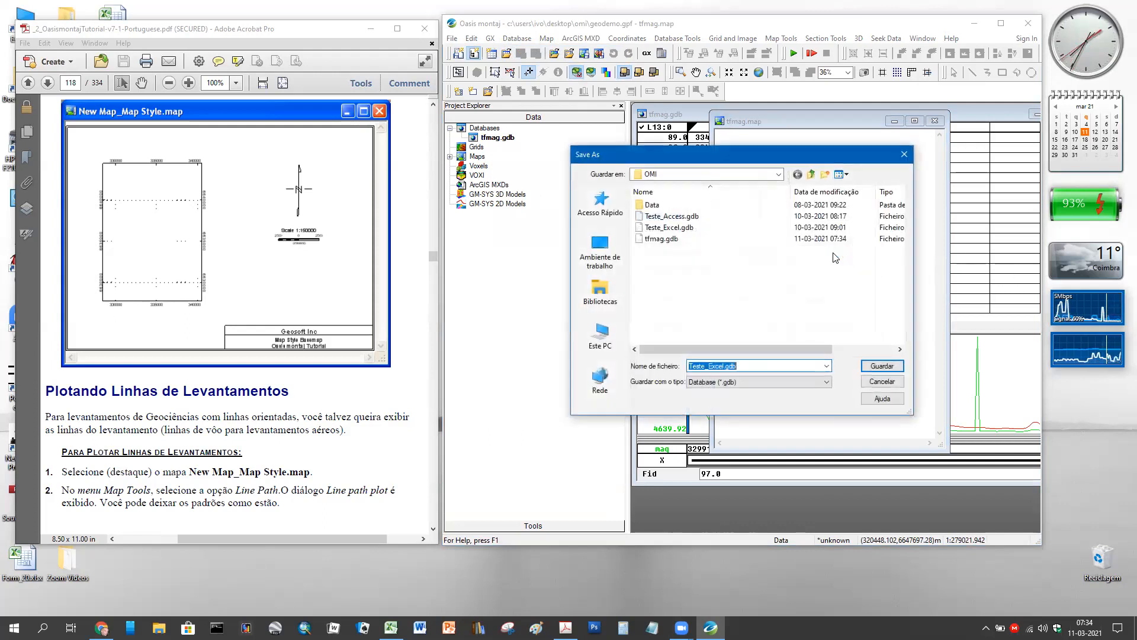
click(687, 216)
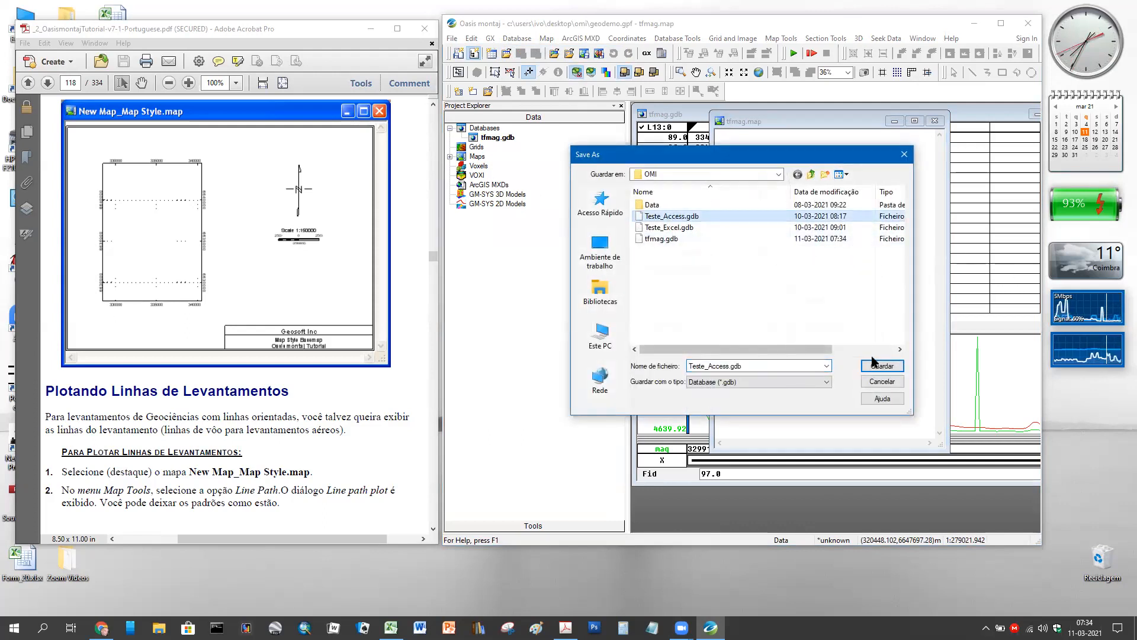
double_click(671, 217)
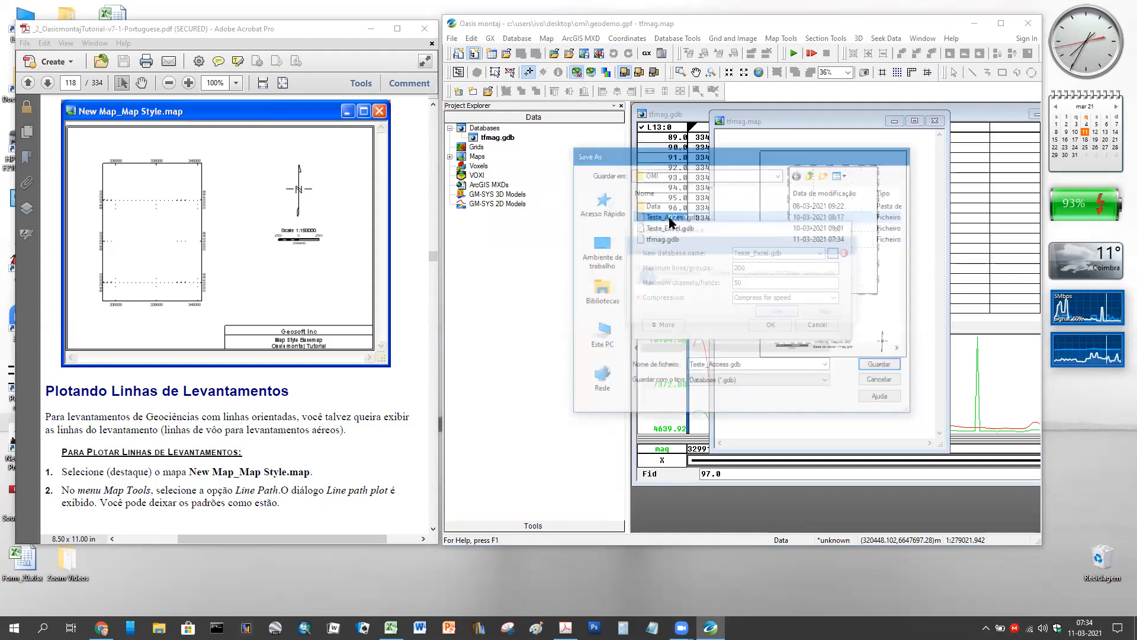
click(767, 314)
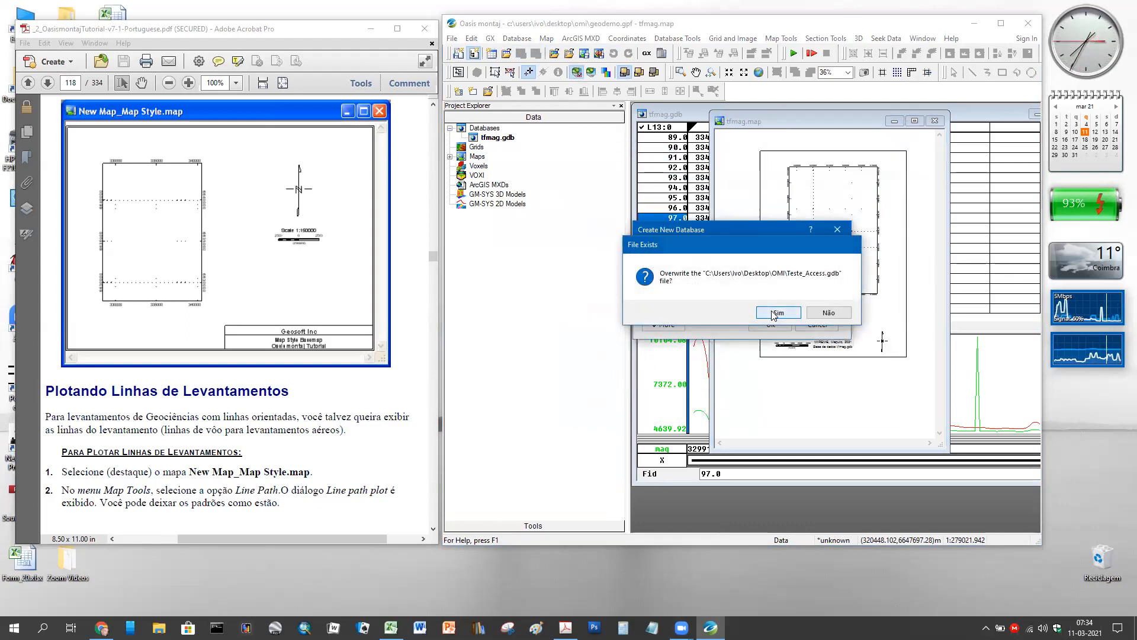
click(772, 324)
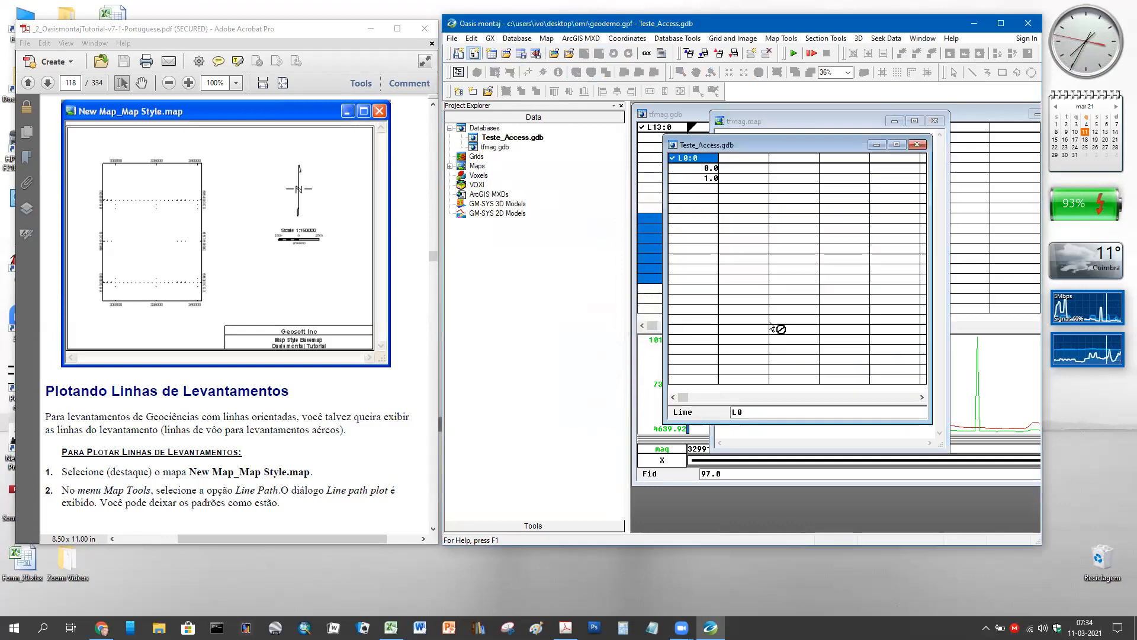
- Import all tables from Export_Access.mdb into the current database, stored as lines
click(517, 38)
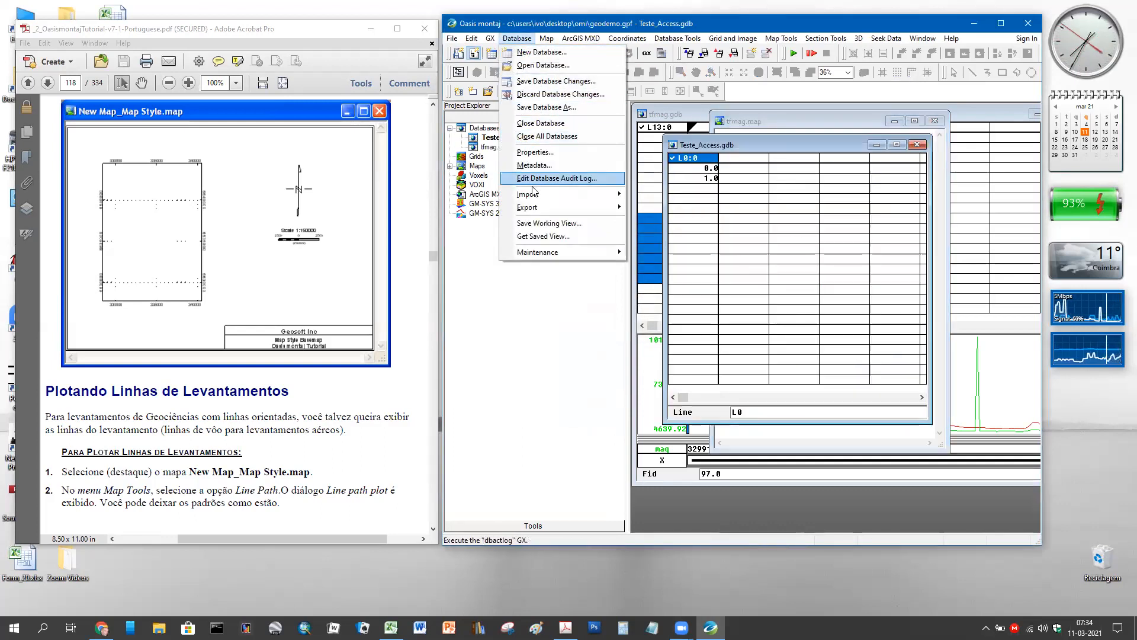
mouse_move(620, 200)
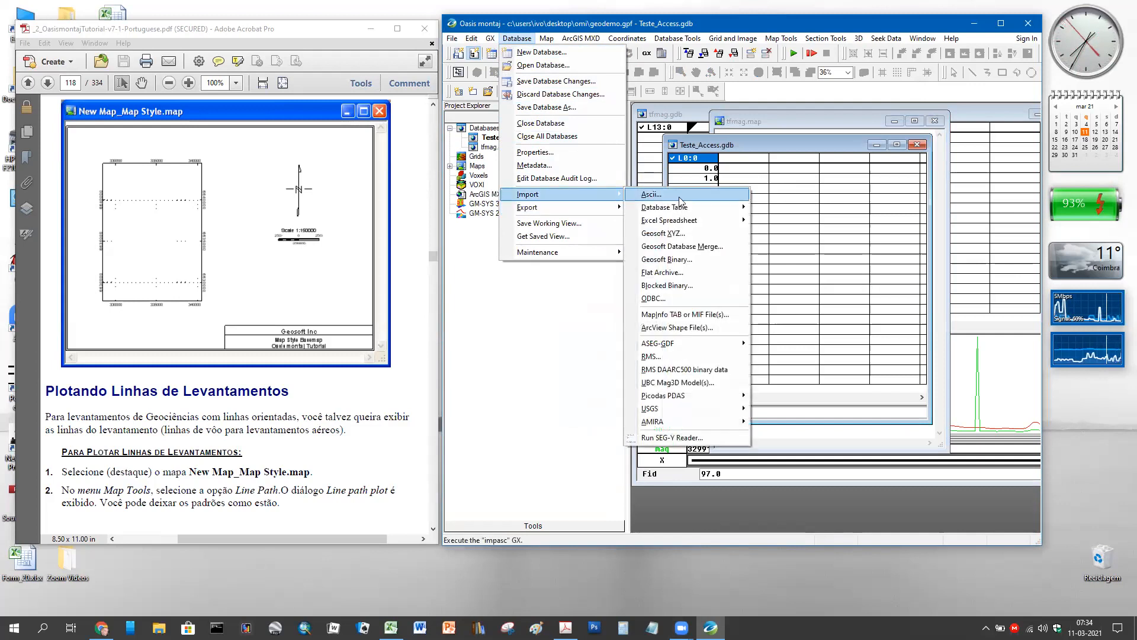
mouse_move(684, 211)
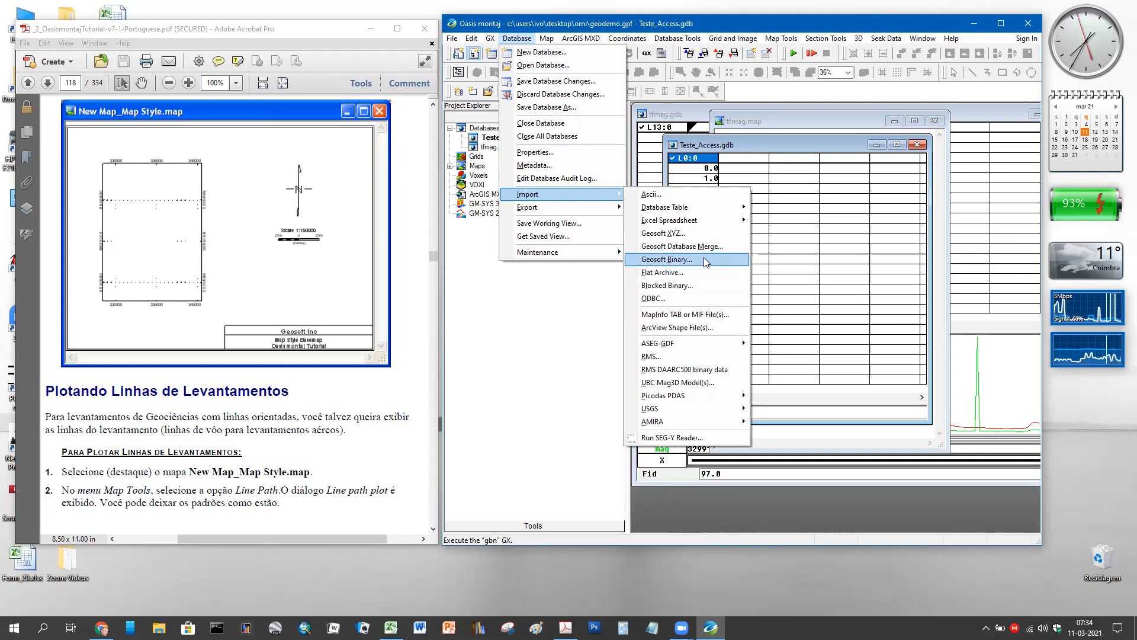
mouse_move(724, 207)
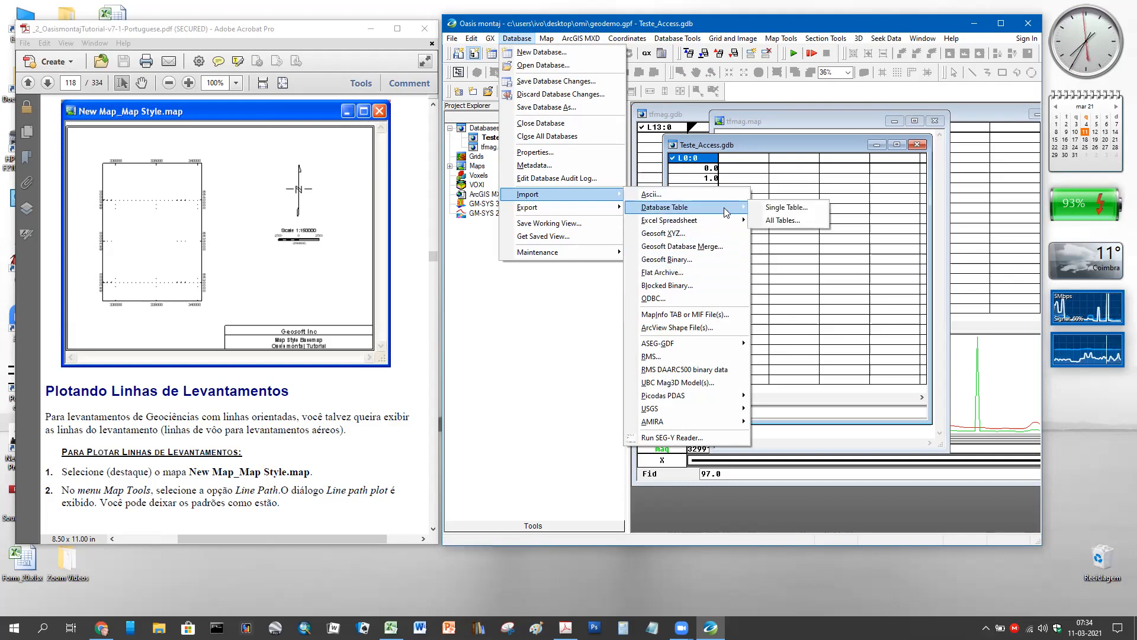
click(775, 224)
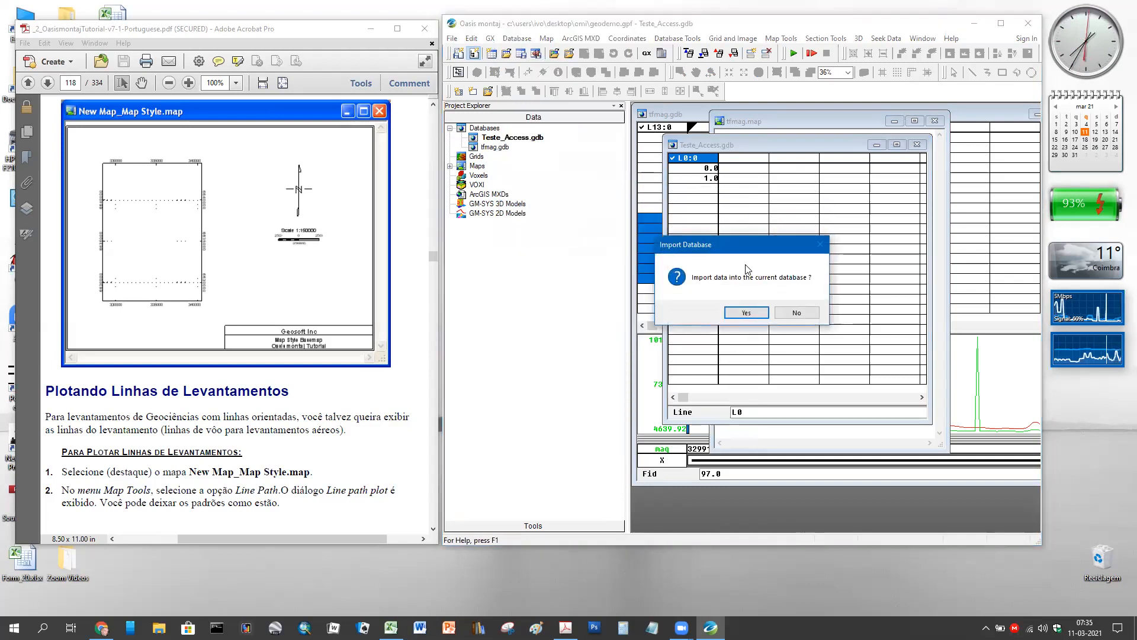
click(746, 312)
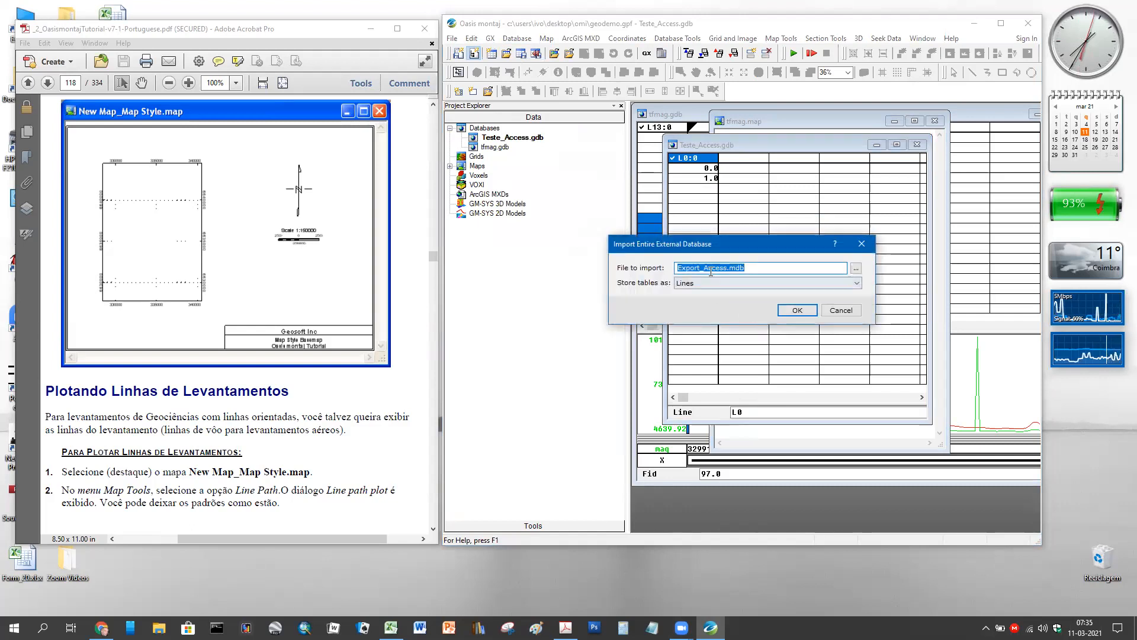
click(811, 311)
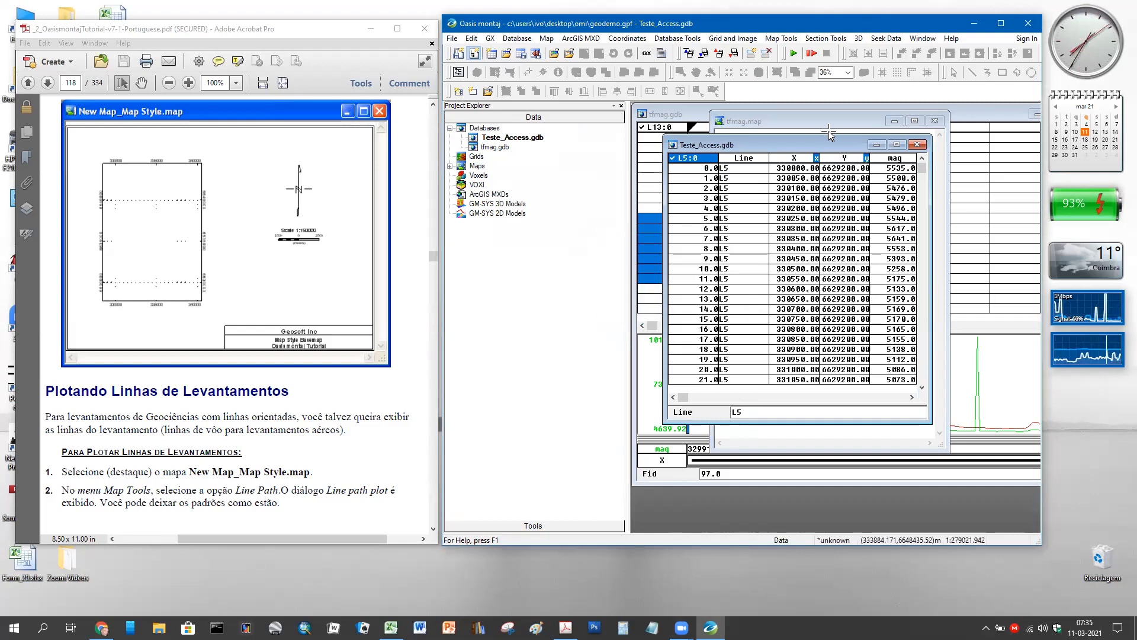
- Select Teste_Access.gdb in the Project Explorer and bring up its context menu
drag(812, 149, 804, 151)
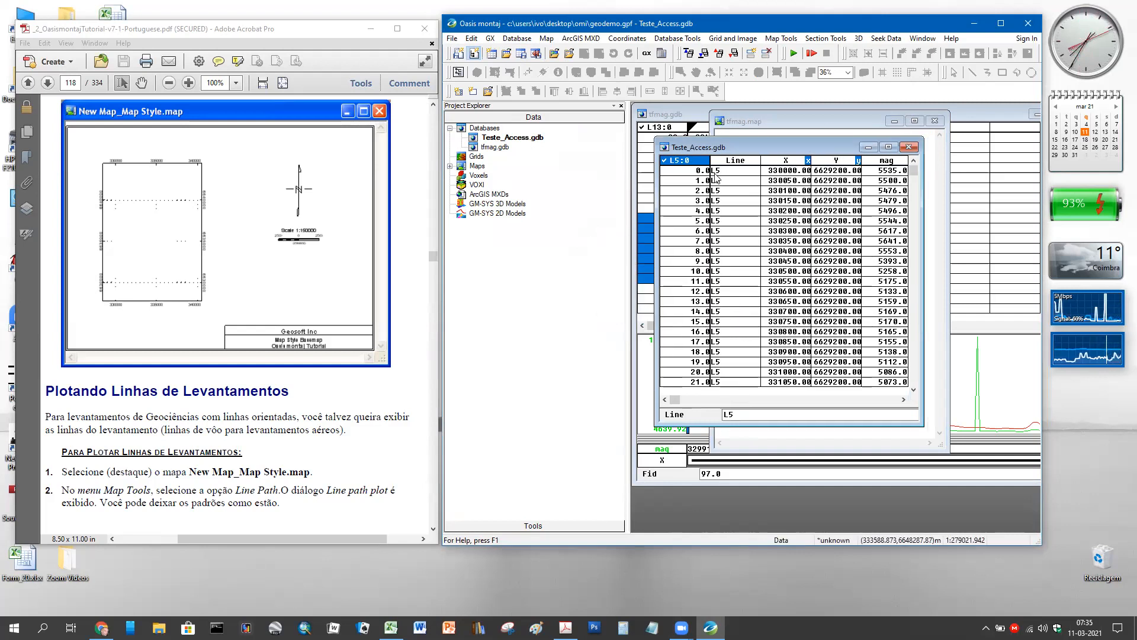
click(511, 138)
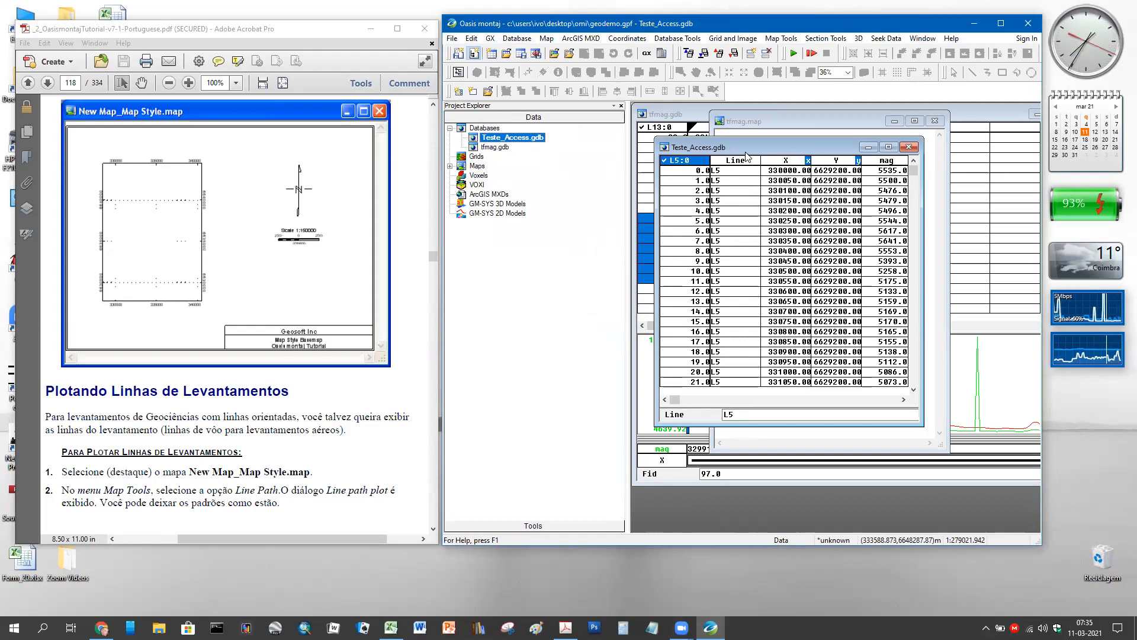
right_click(493, 144)
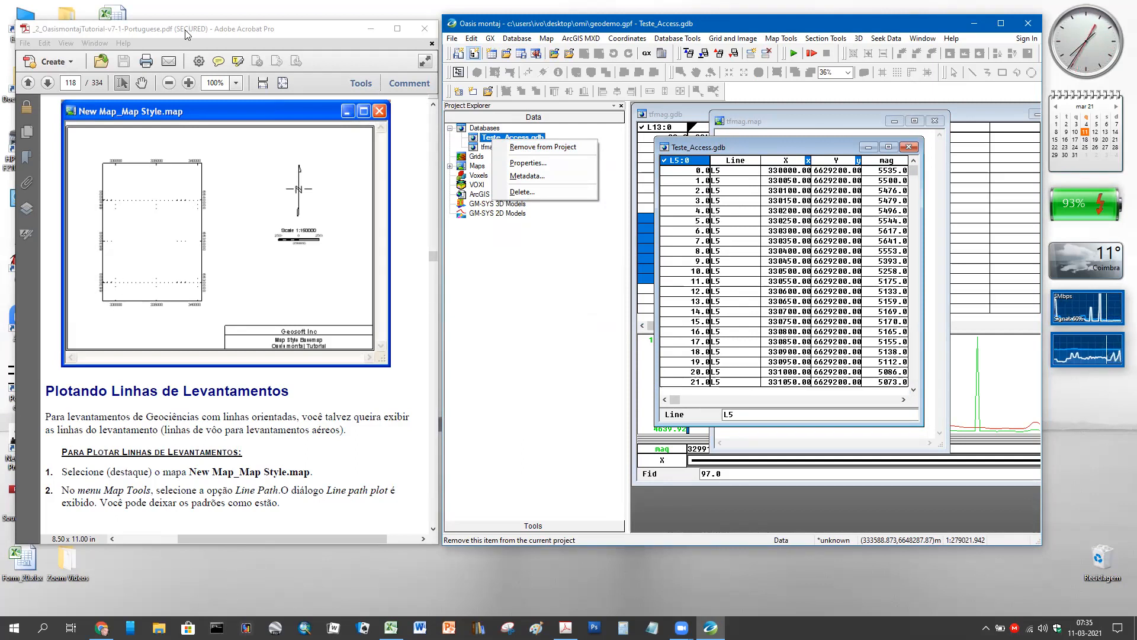
- Open the OMI folder in File Explorer and select the Teste_Access.gdb file
drag(185, 29, 294, 44)
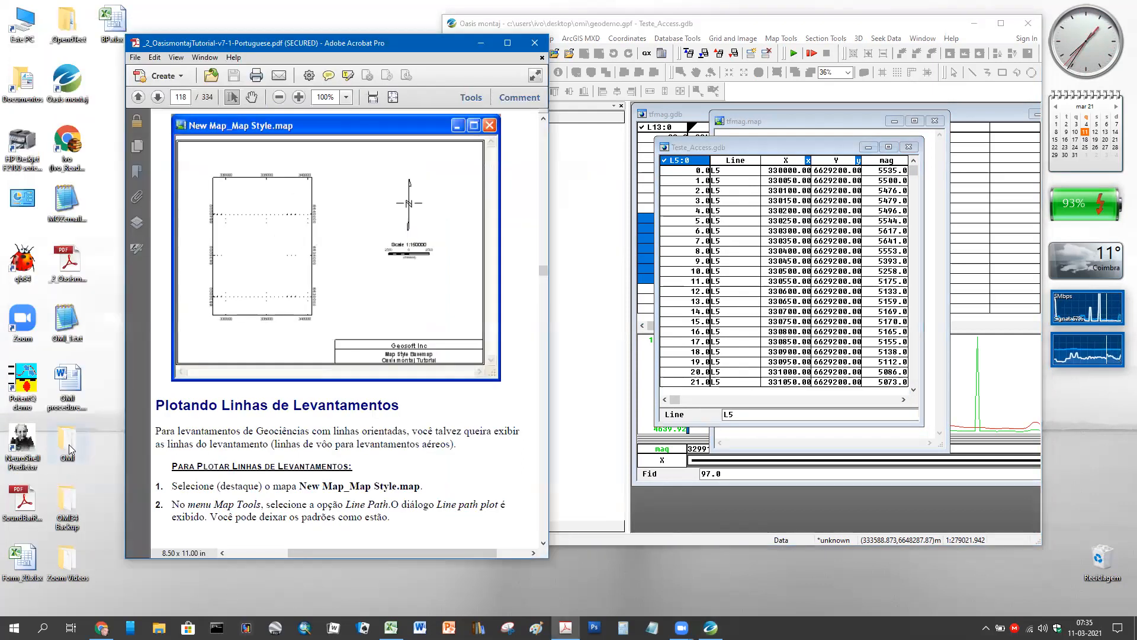
double_click(69, 444)
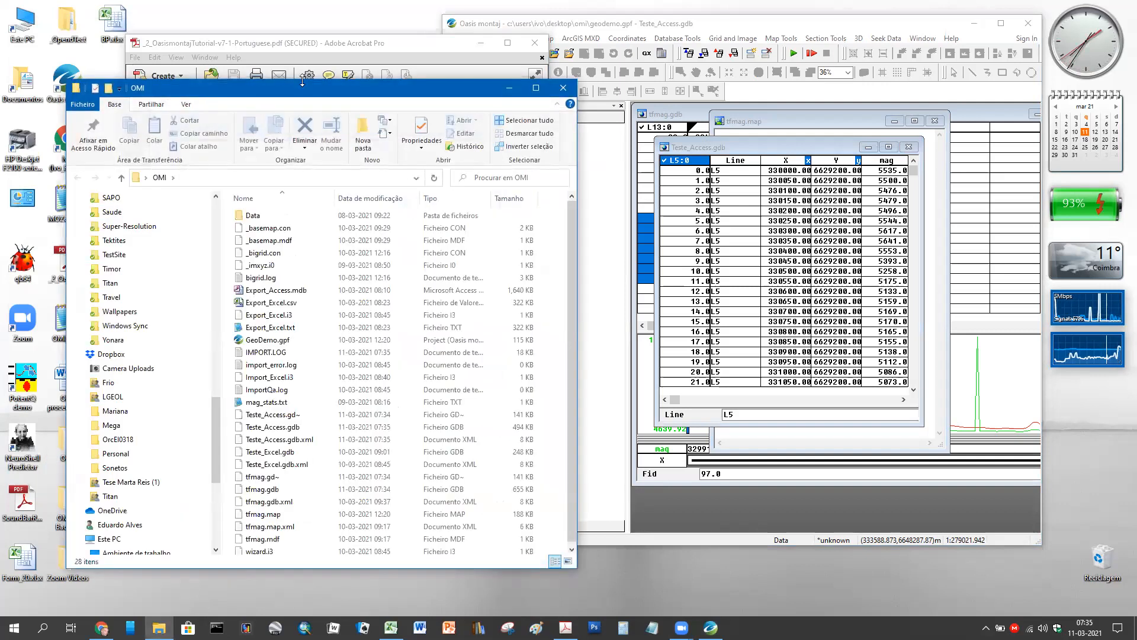
drag(306, 95, 272, 71)
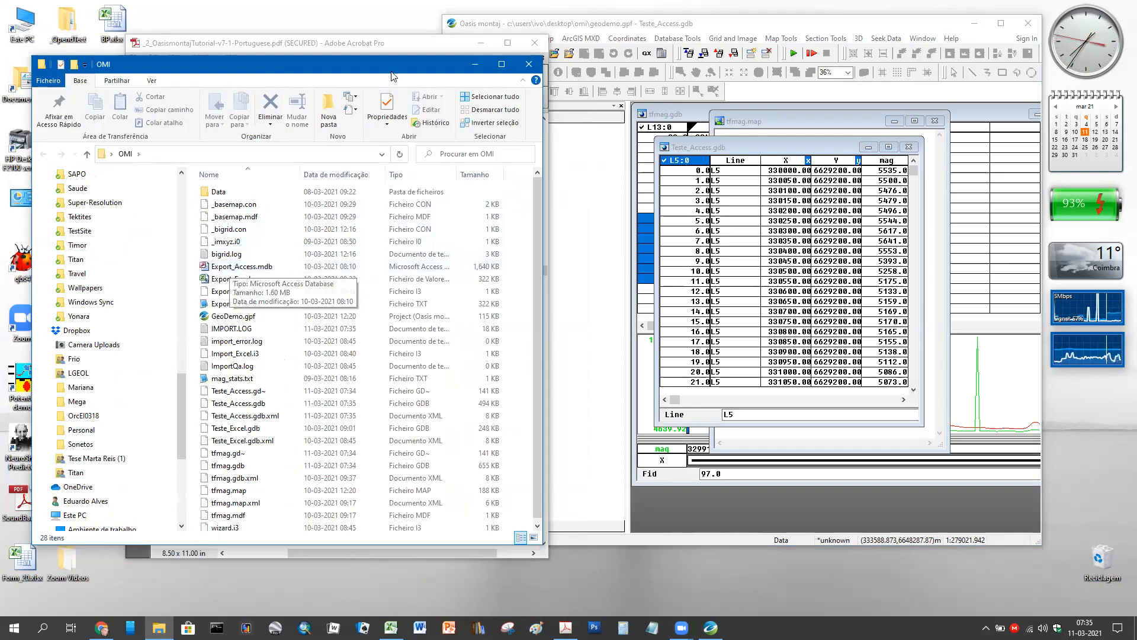
drag(391, 79, 416, 59)
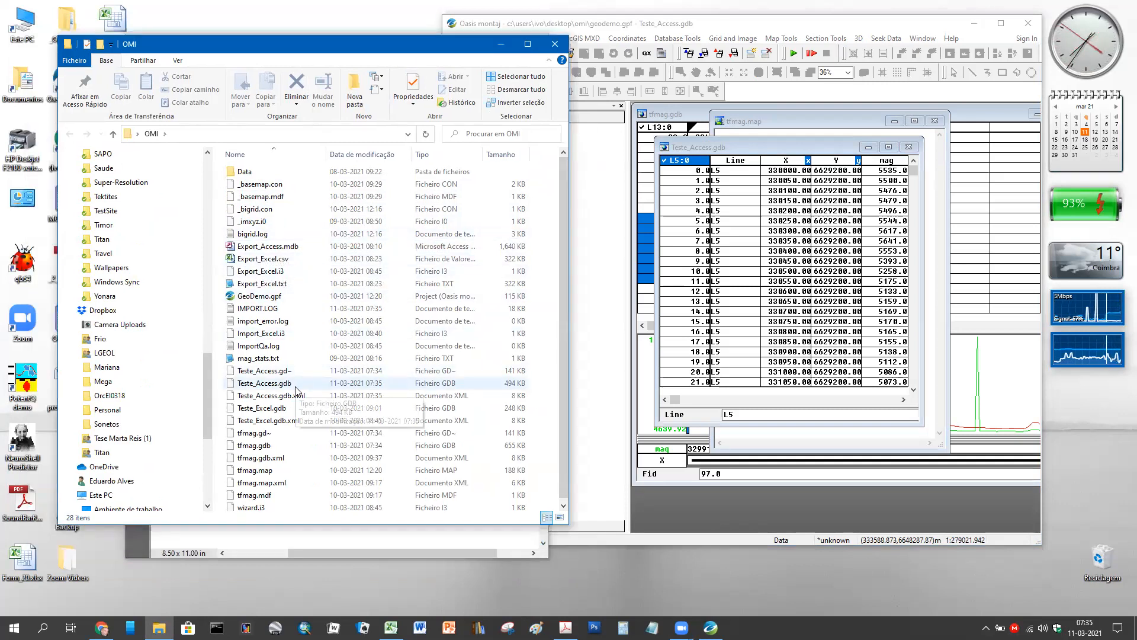
click(296, 385)
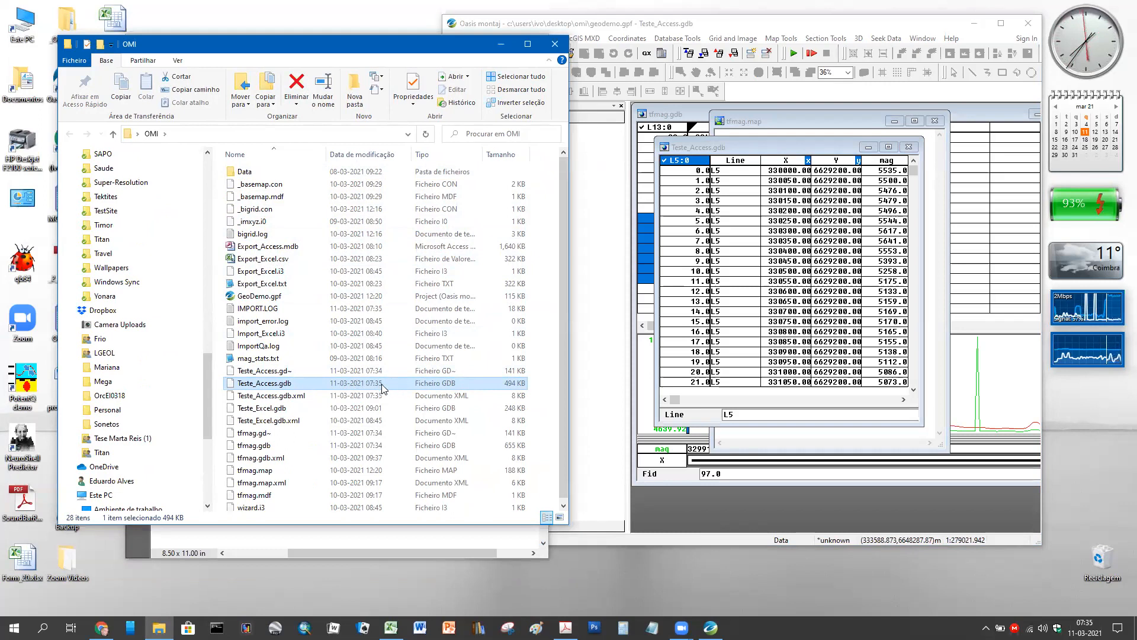
- Switch back to the Oasis montaj window showing the project databases
click(799, 145)
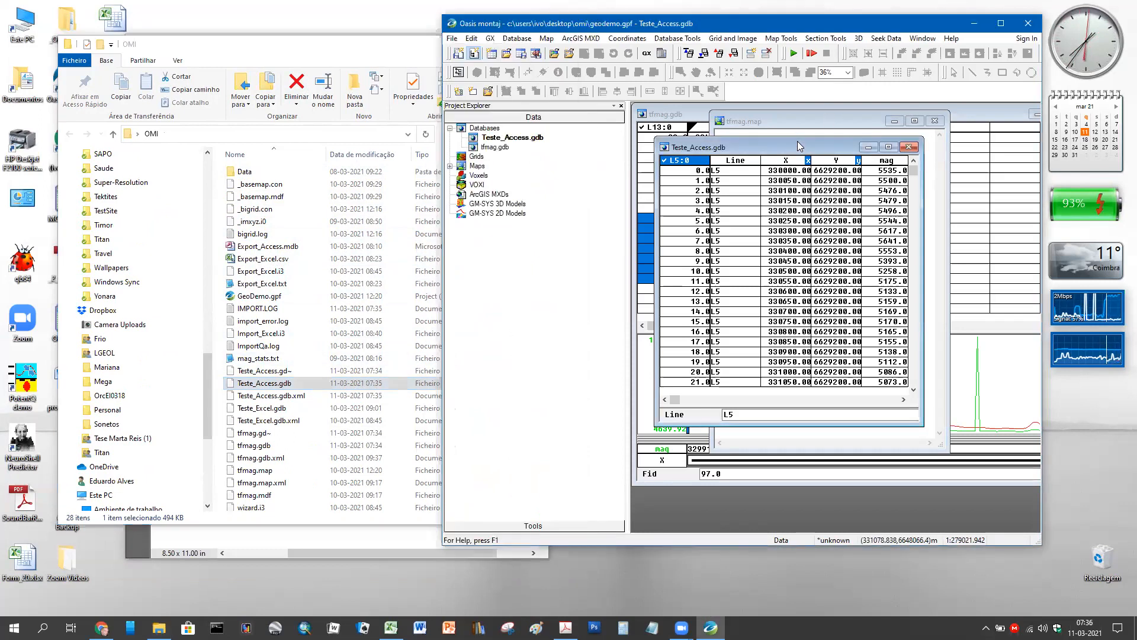
click(424, 56)
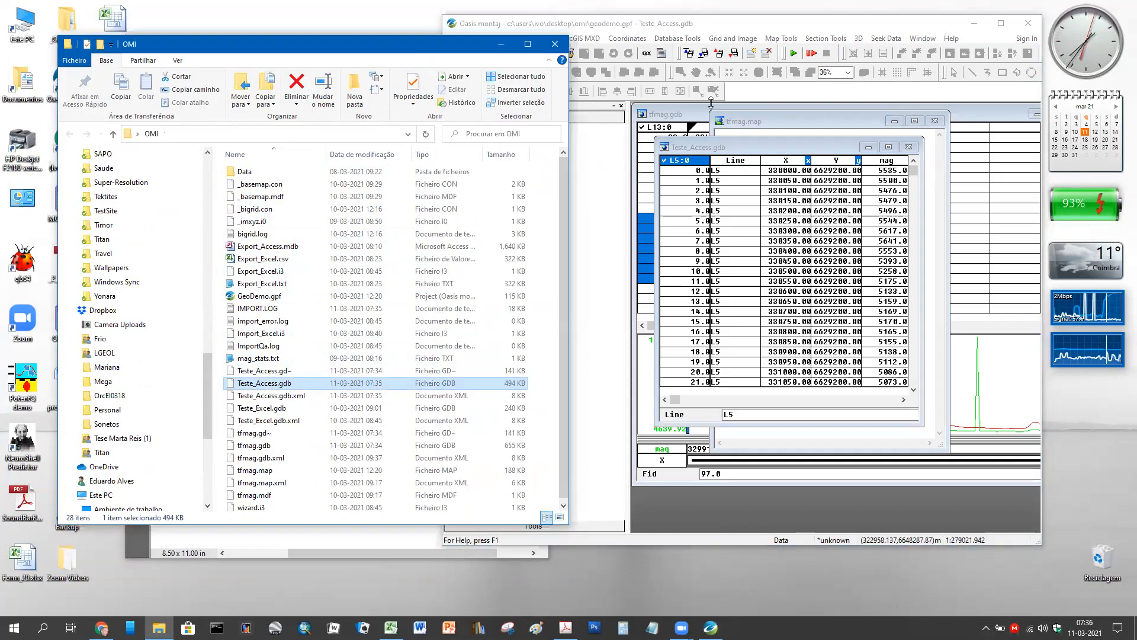
click(717, 27)
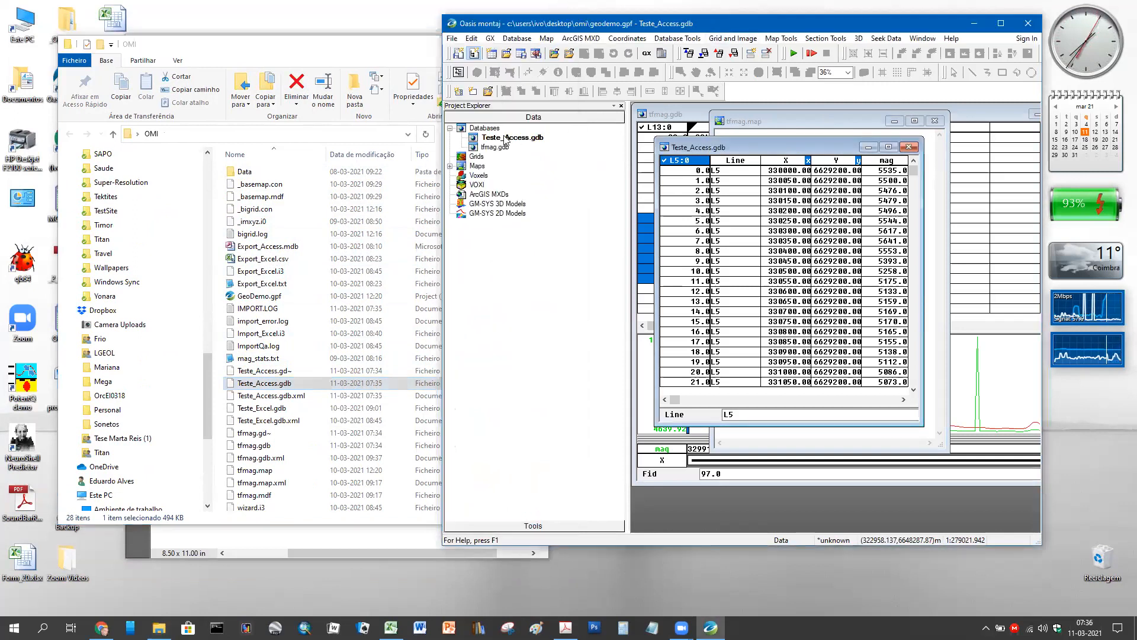
- Remove Teste_Access.gdb from the project, then close the OMI File Explorer window
right_click(505, 140)
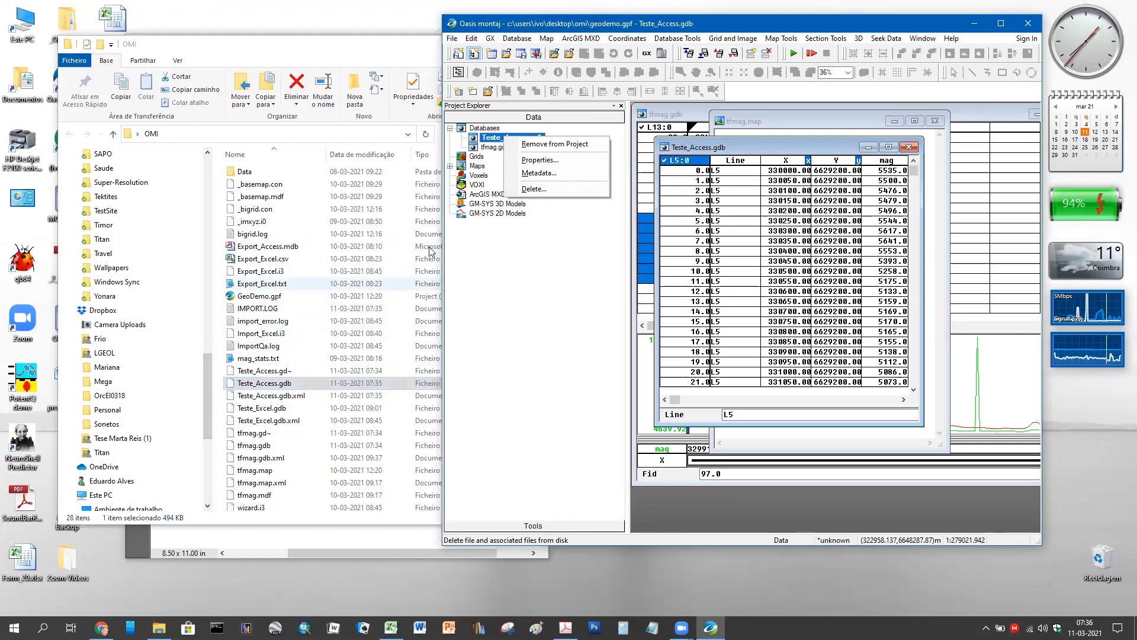
click(553, 146)
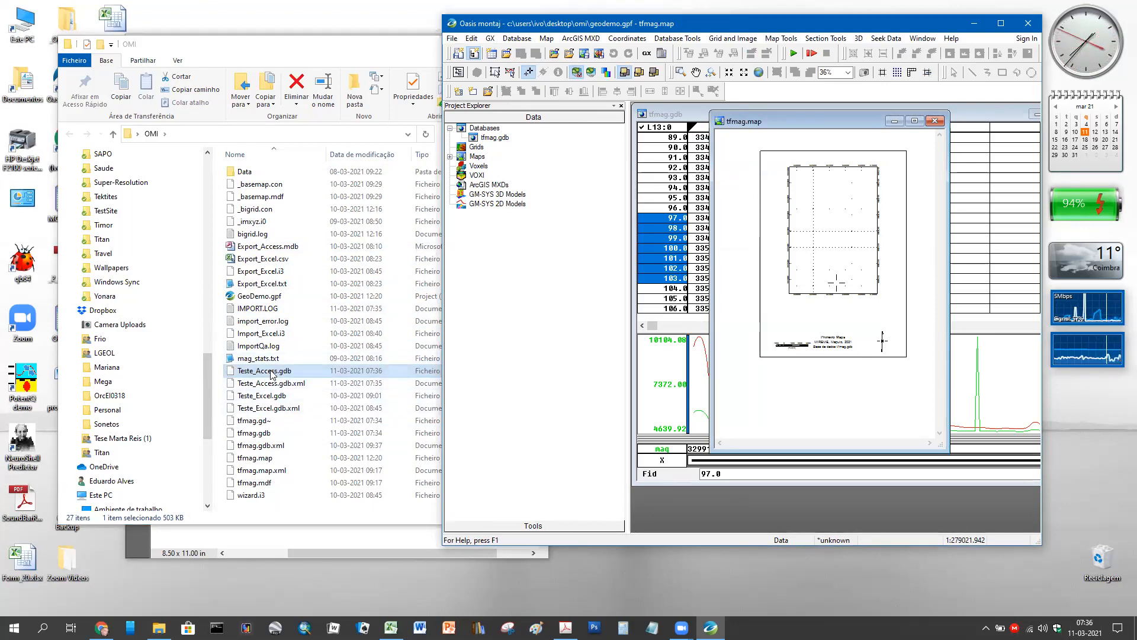
click(342, 38)
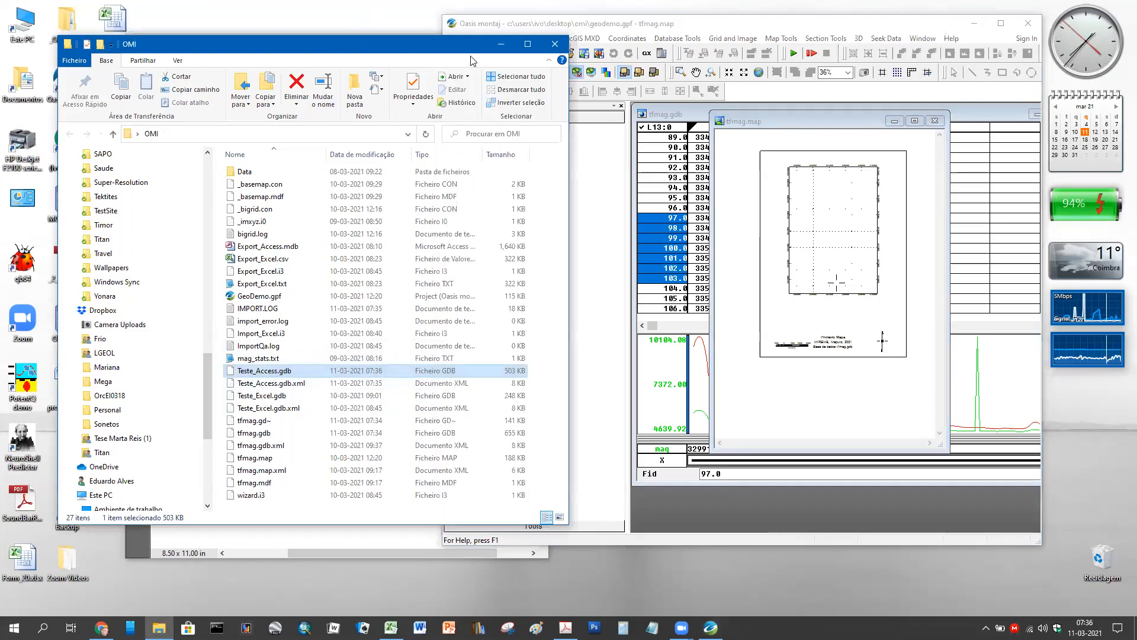
click(555, 48)
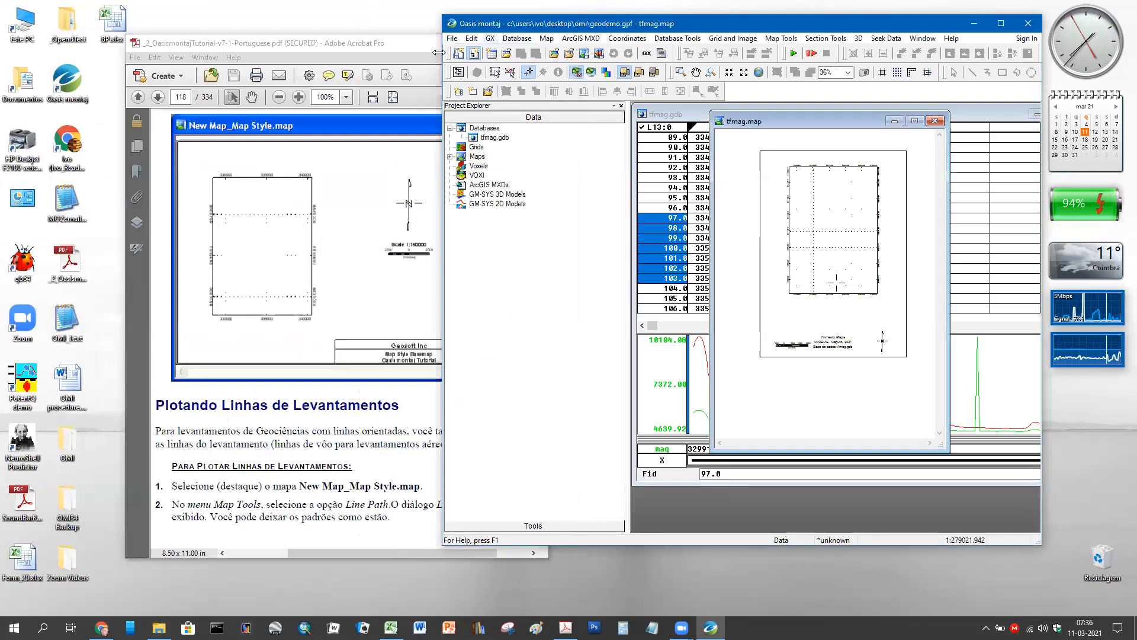
- Move the tutorial PDF window up and left to uncover the Project Explorer
click(380, 47)
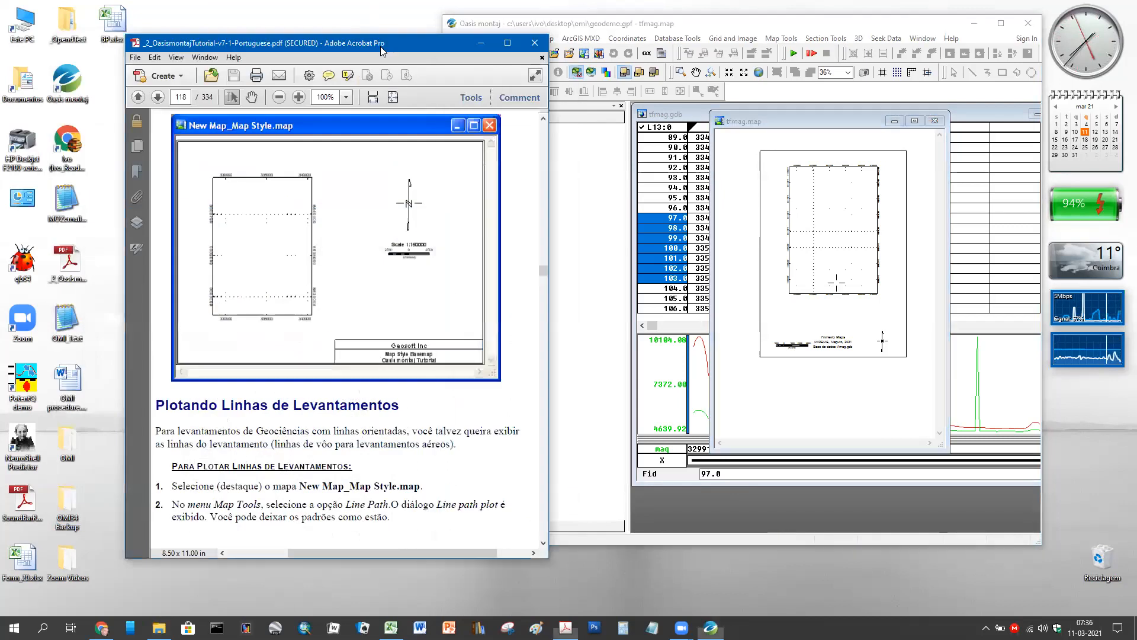
drag(380, 46, 272, 27)
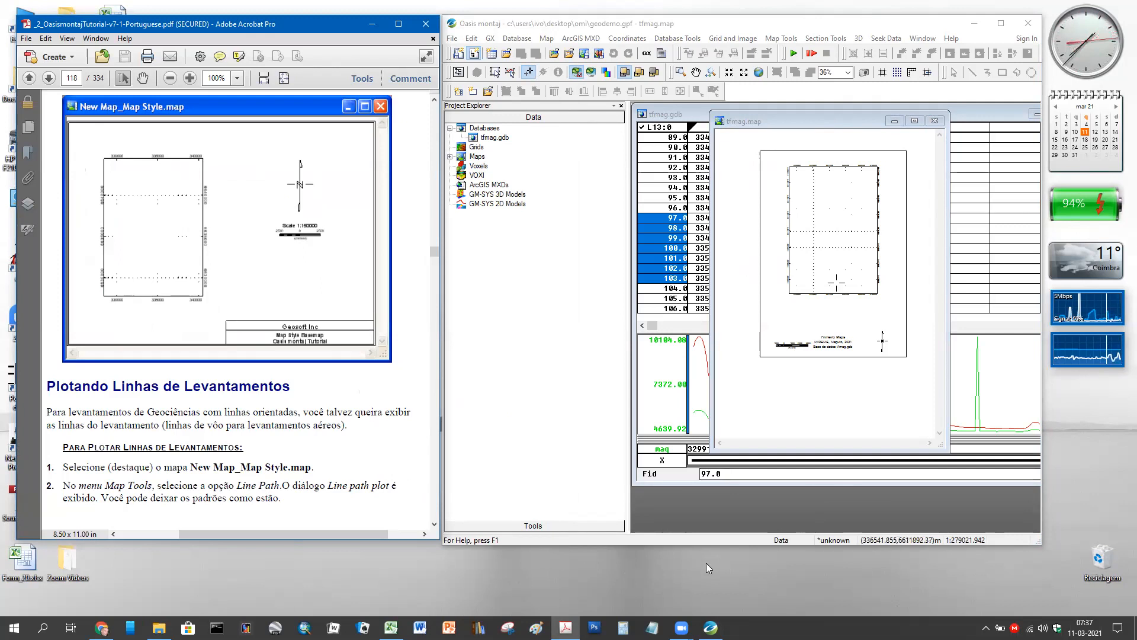
click(630, 496)
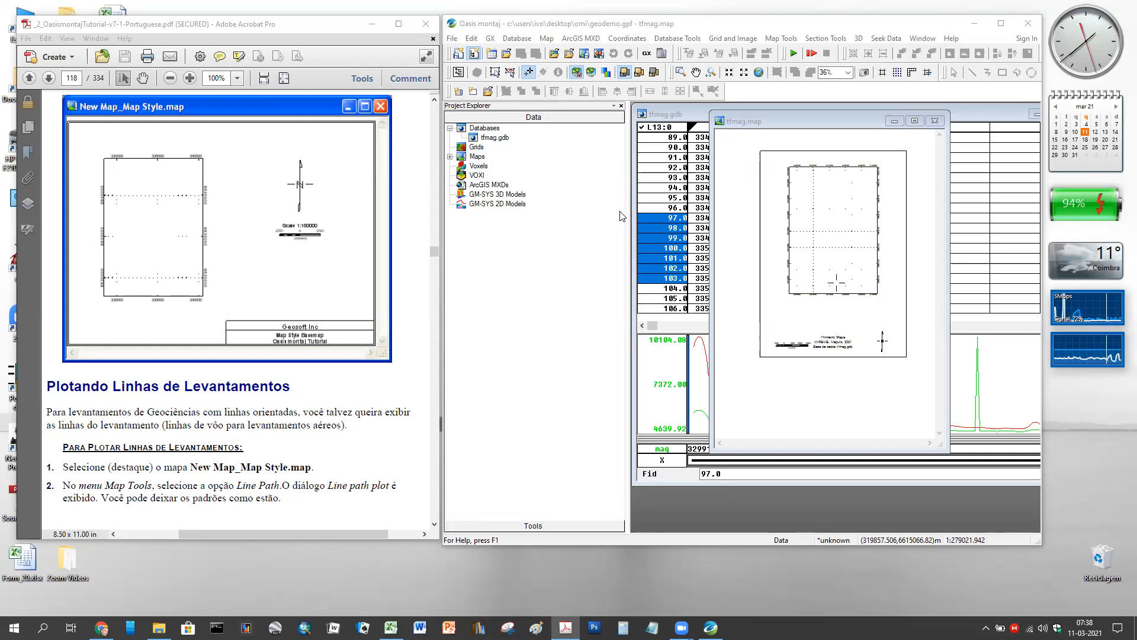
- Close tfmag.map, then select the mag channel and its 9999 spike at fiducial 32
click(935, 120)
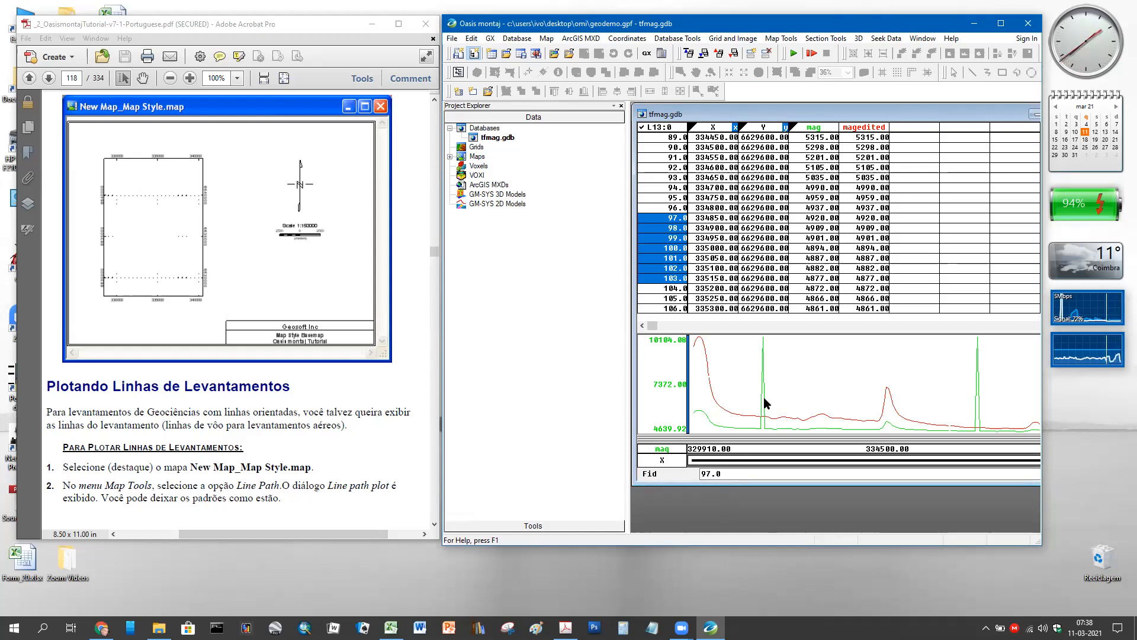
click(763, 340)
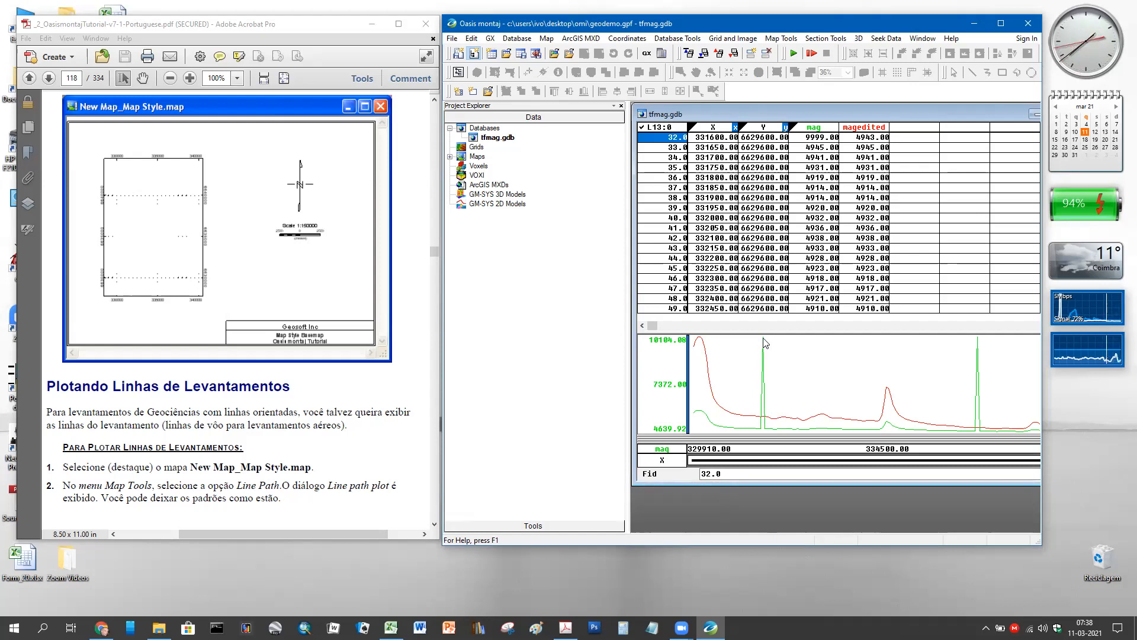
click(816, 131)
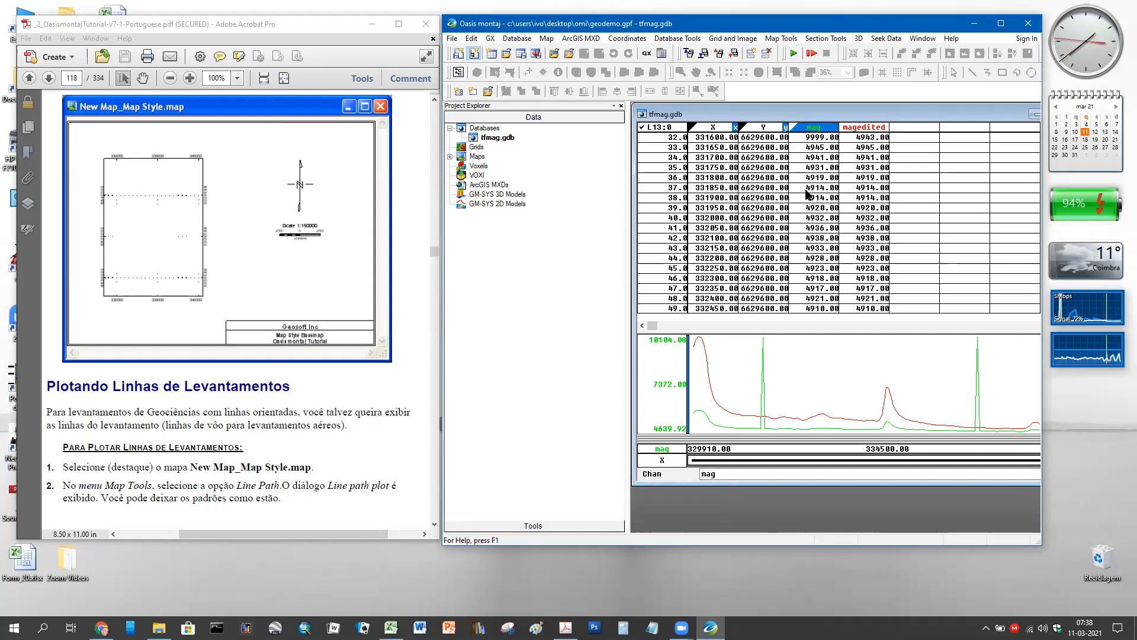
click(763, 341)
scroll(872, 201, up, 3)
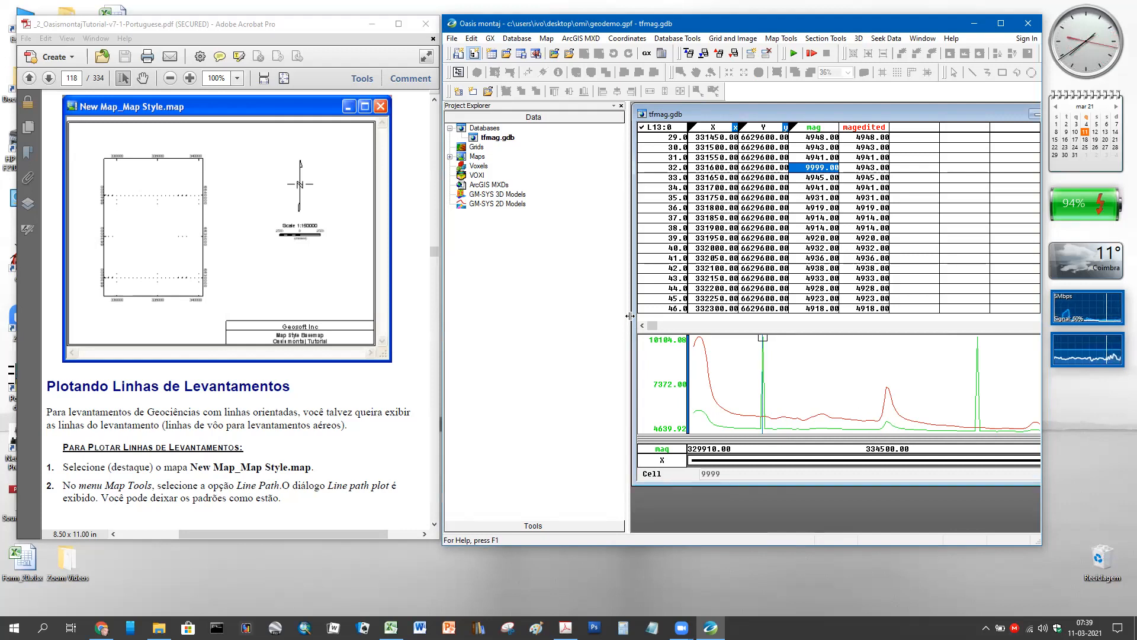
- Drag the Project Explorer splitter left to widen the tfmag.gdb spreadsheet and profile
drag(629, 315, 615, 316)
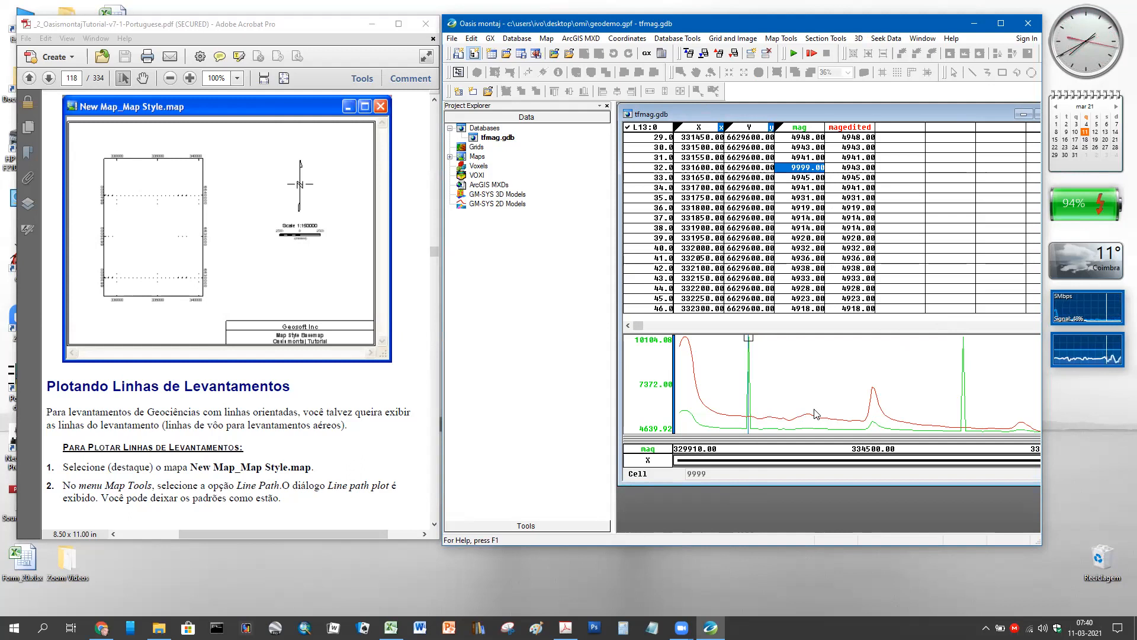
- Scroll the tfmag.gdb grid to the second 9999 mag spike at fiducial 131 on line L13
click(964, 342)
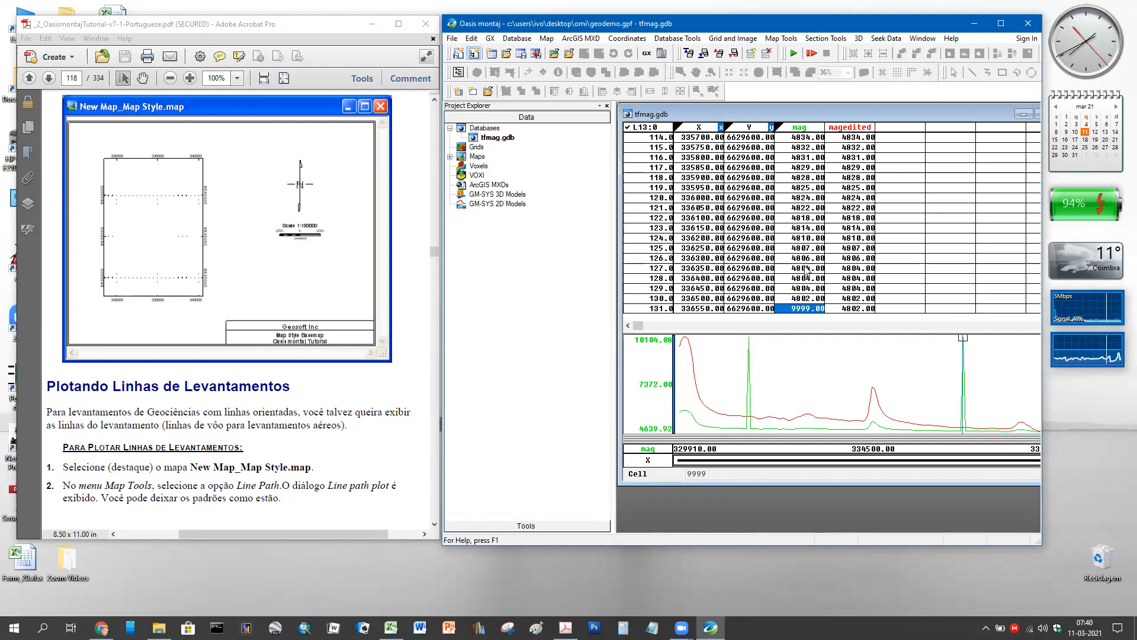
scroll(807, 270, down, 2)
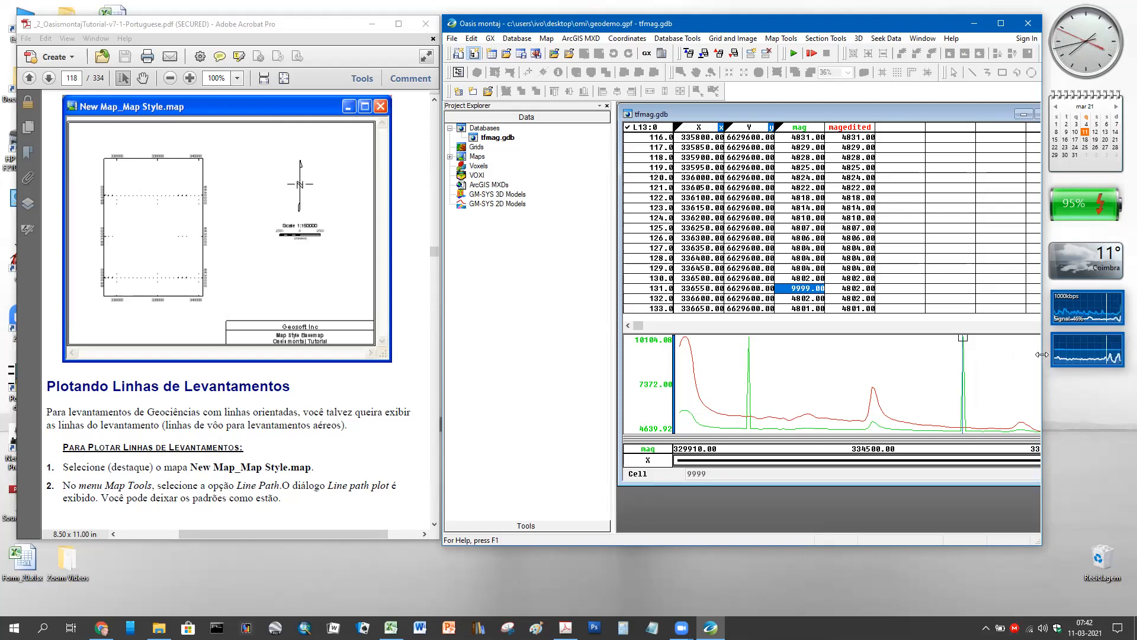
drag(1041, 354, 1083, 355)
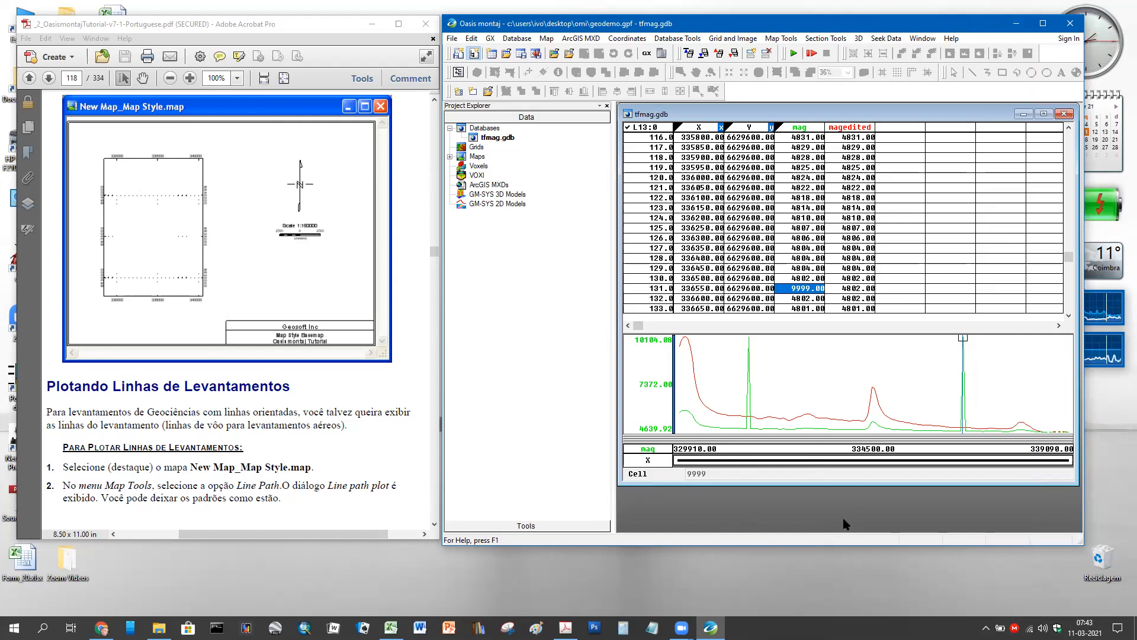
- Expand the Maps list in Project Explorer and select tfmag.map
click(450, 157)
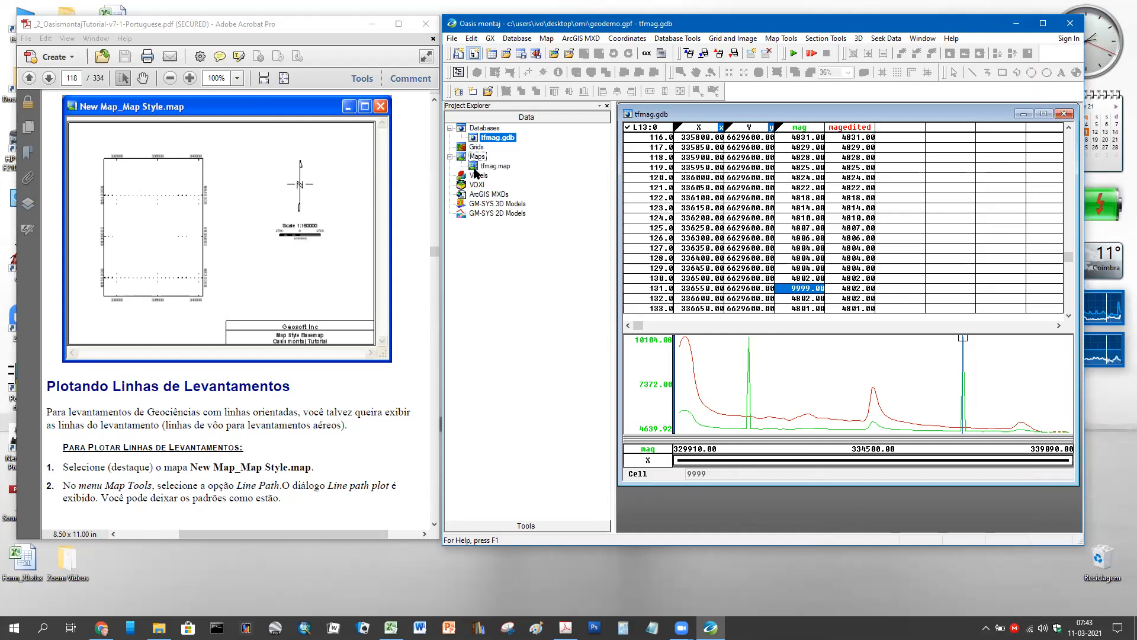
click(474, 168)
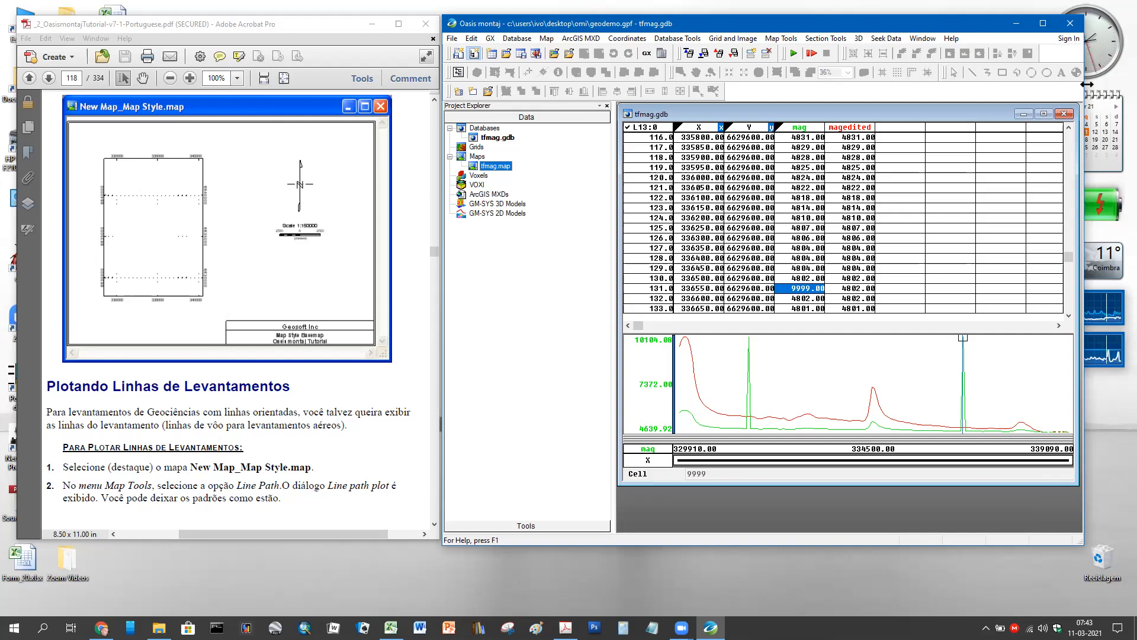
drag(1087, 84, 1049, 87)
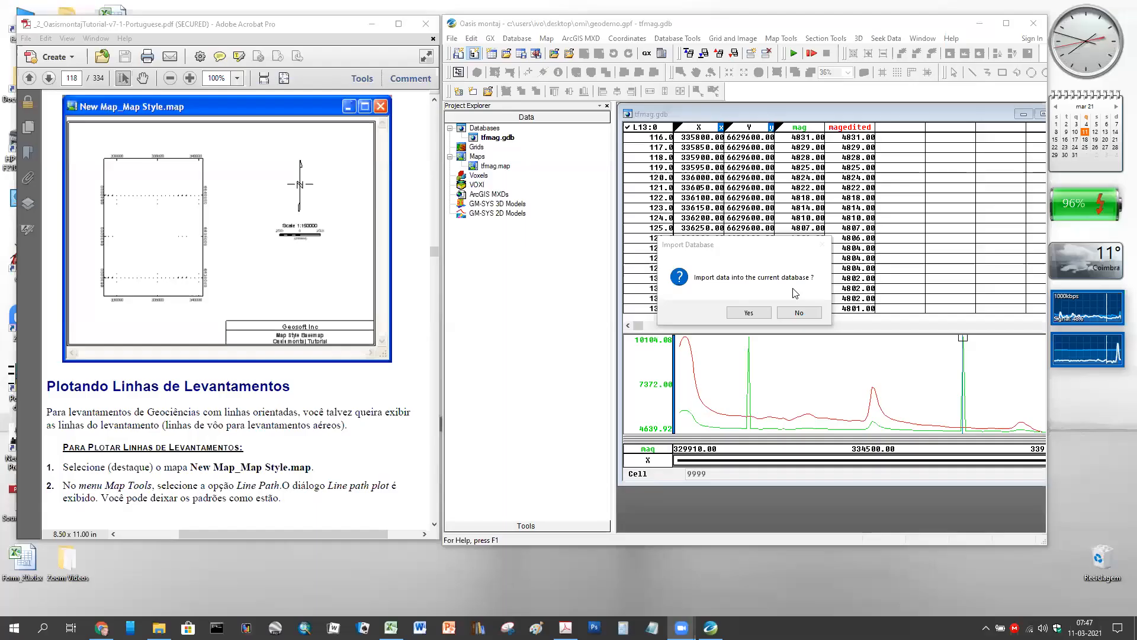
- Decline the import and Create New Database prompts, then return to line L13's first record
click(788, 318)
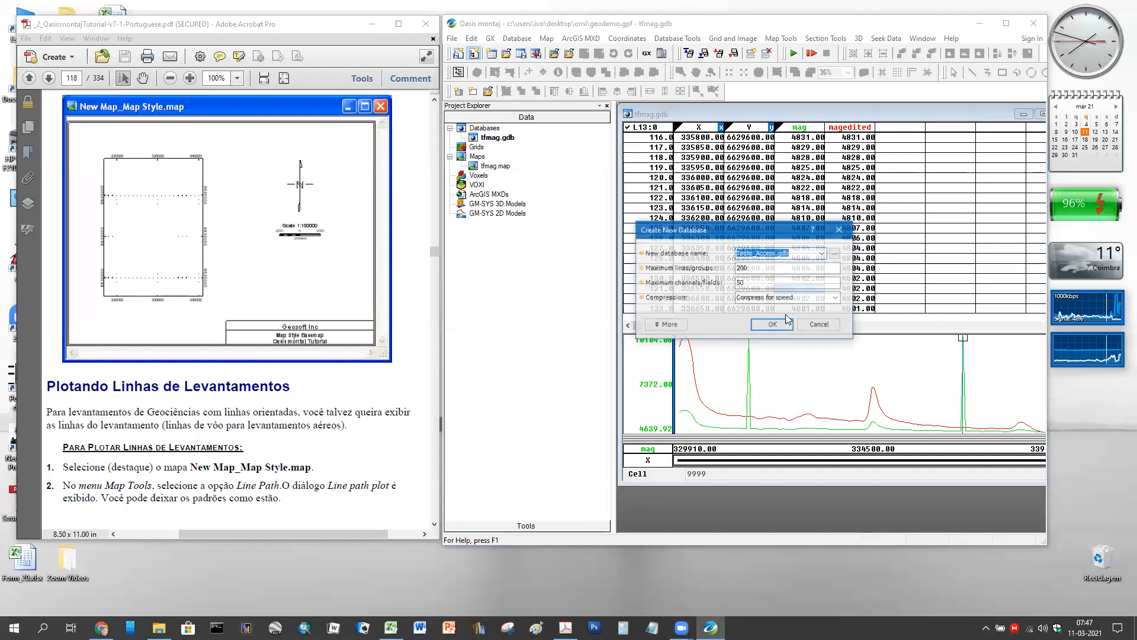
click(822, 325)
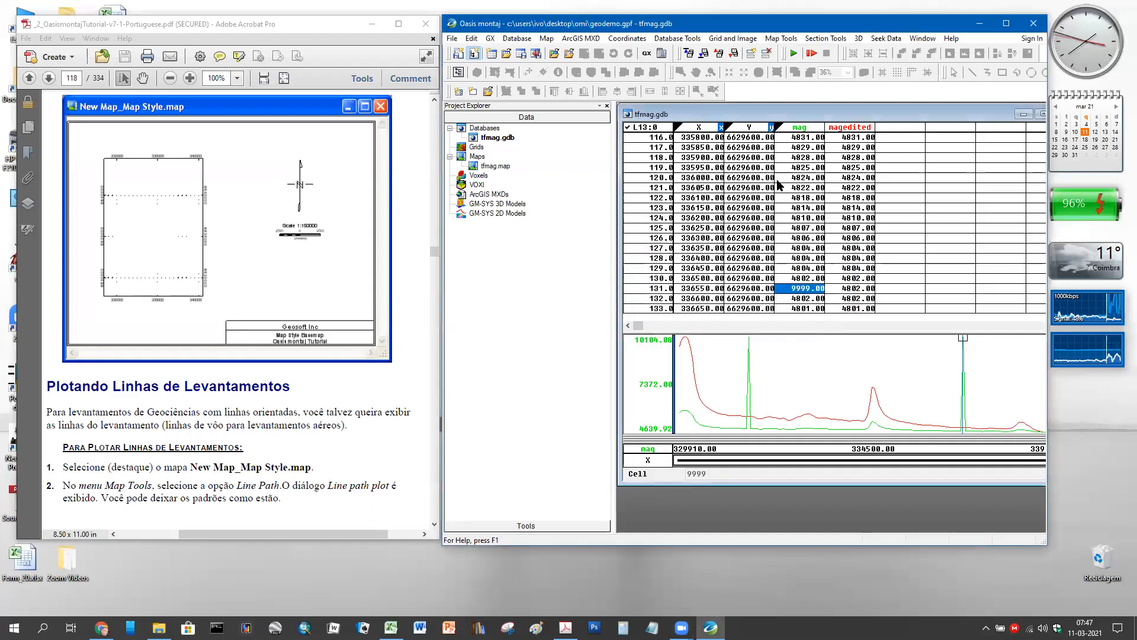
click(639, 137)
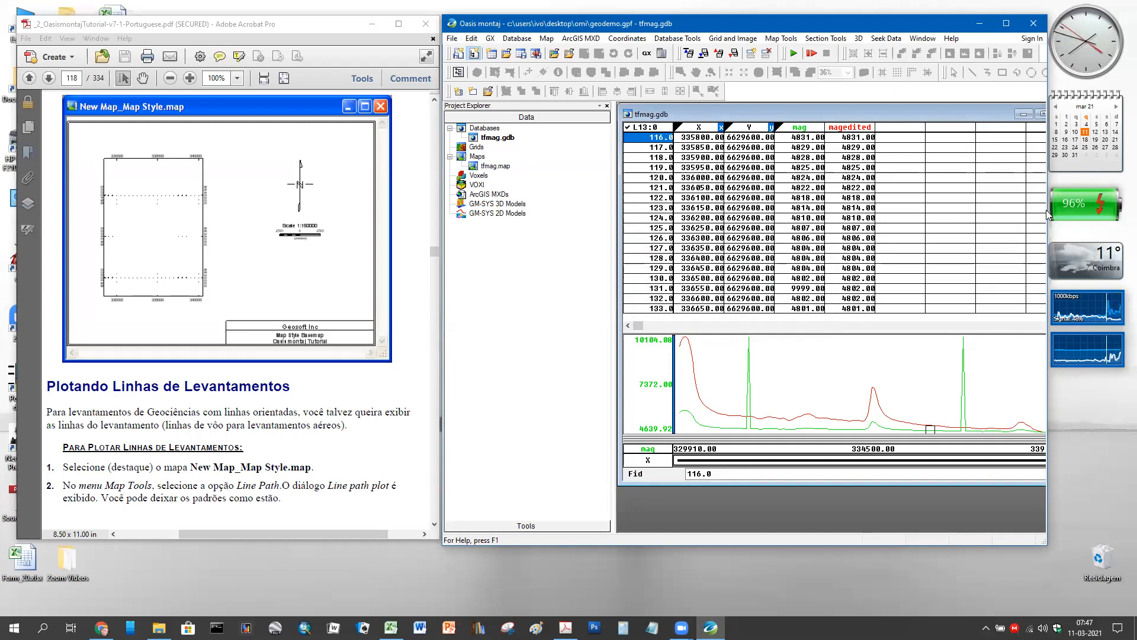
drag(1045, 210, 1097, 210)
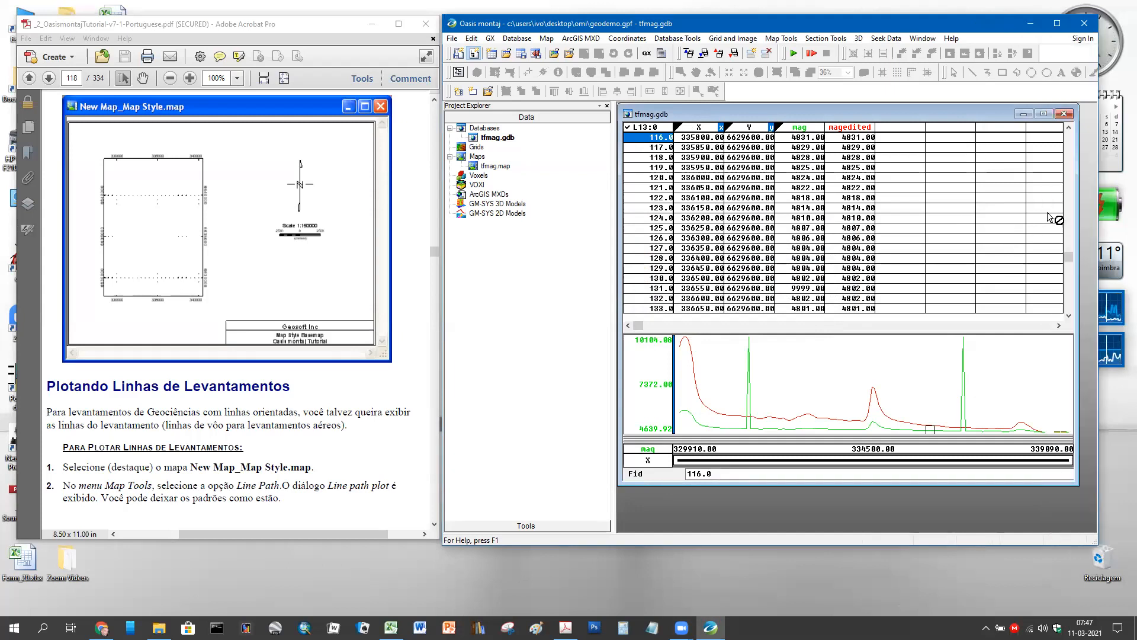
drag(1086, 152, 1090, 133)
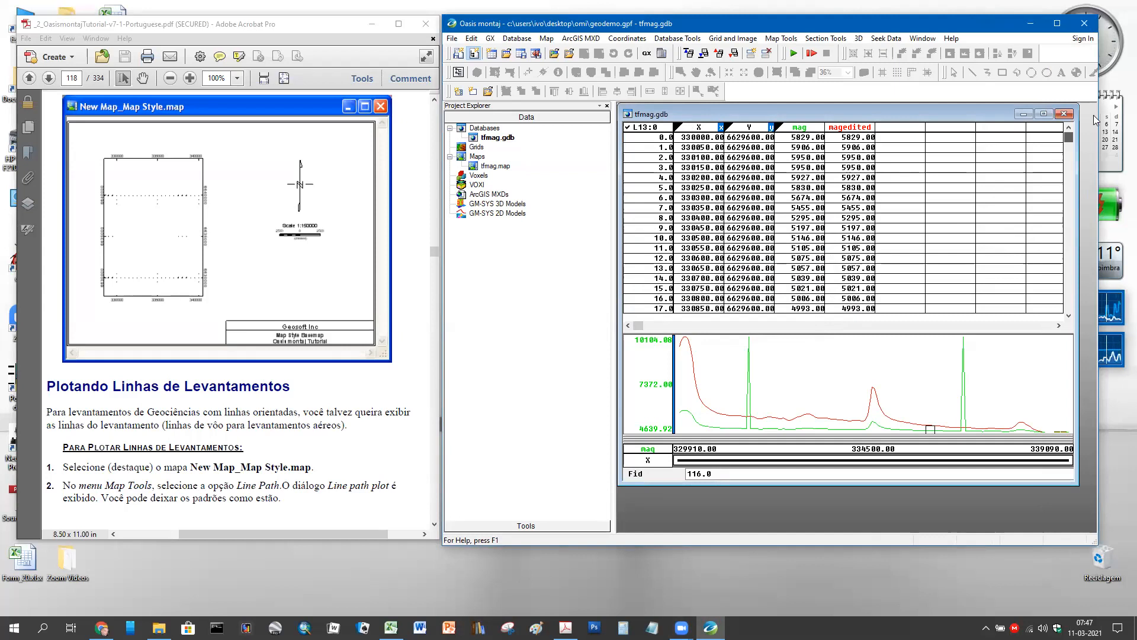
click(646, 139)
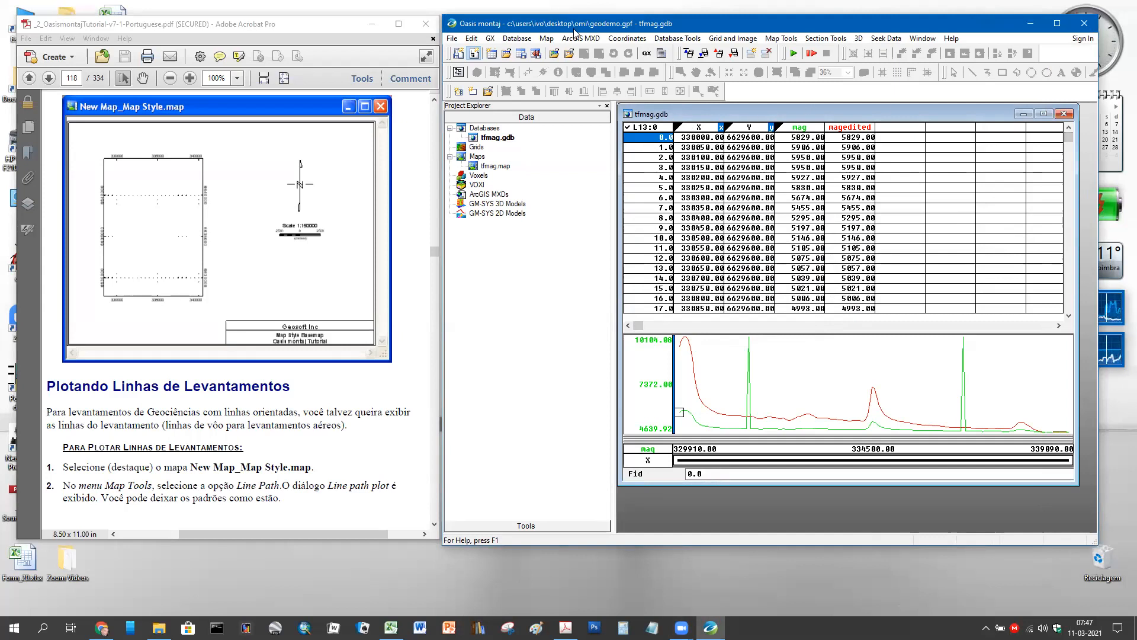
- Start a Database > Import > Ascii import with Export_Excel.csv as the file
click(515, 39)
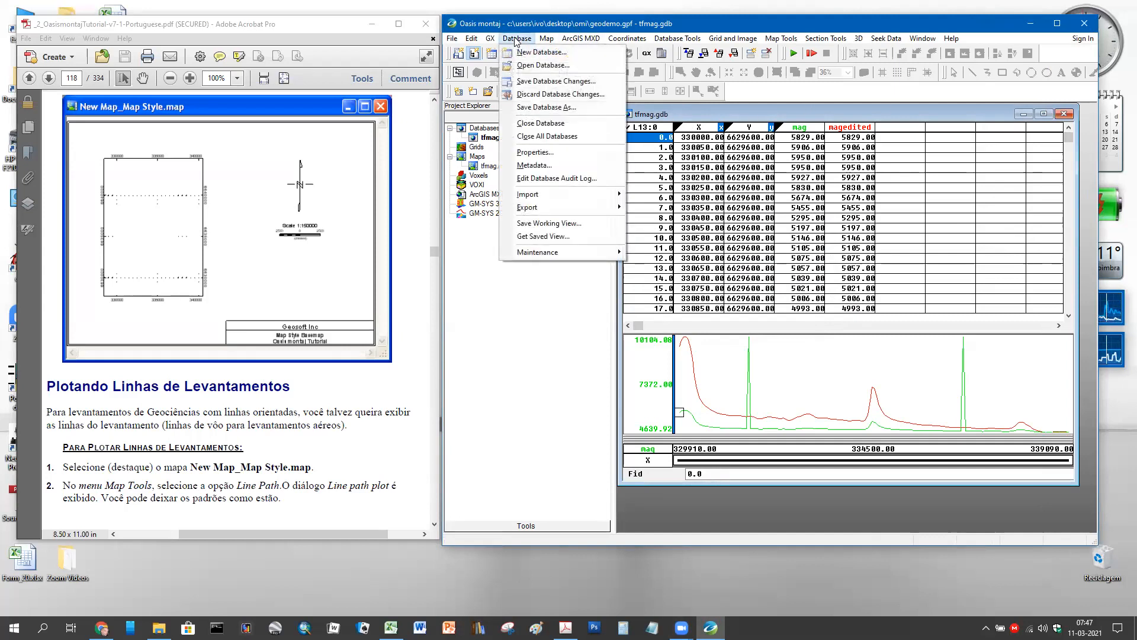
mouse_move(509, 212)
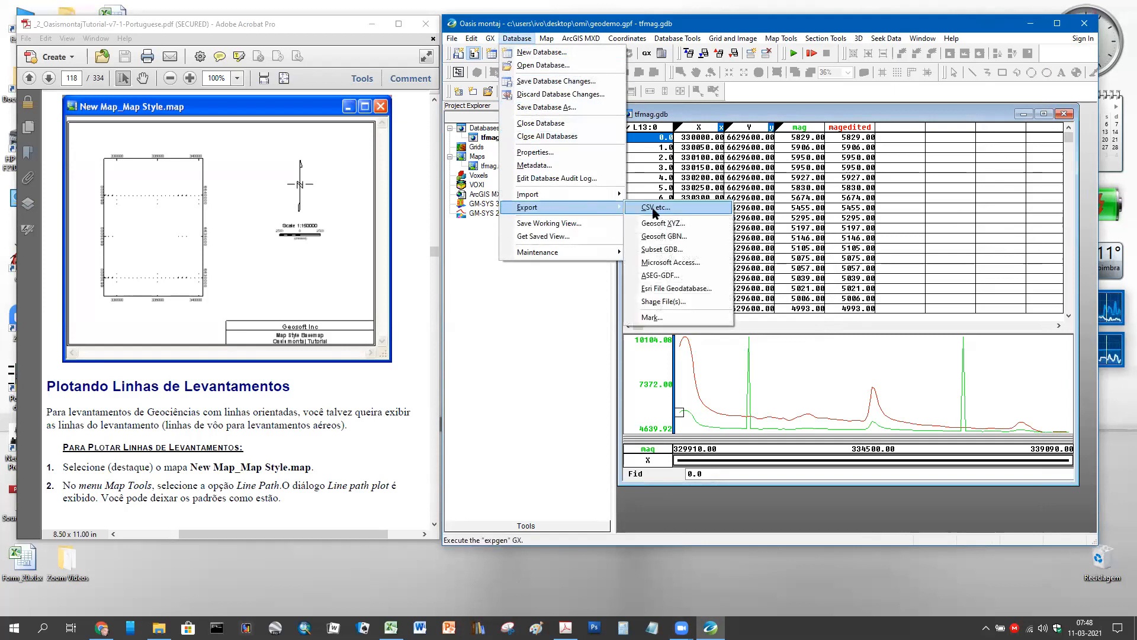
mouse_move(615, 195)
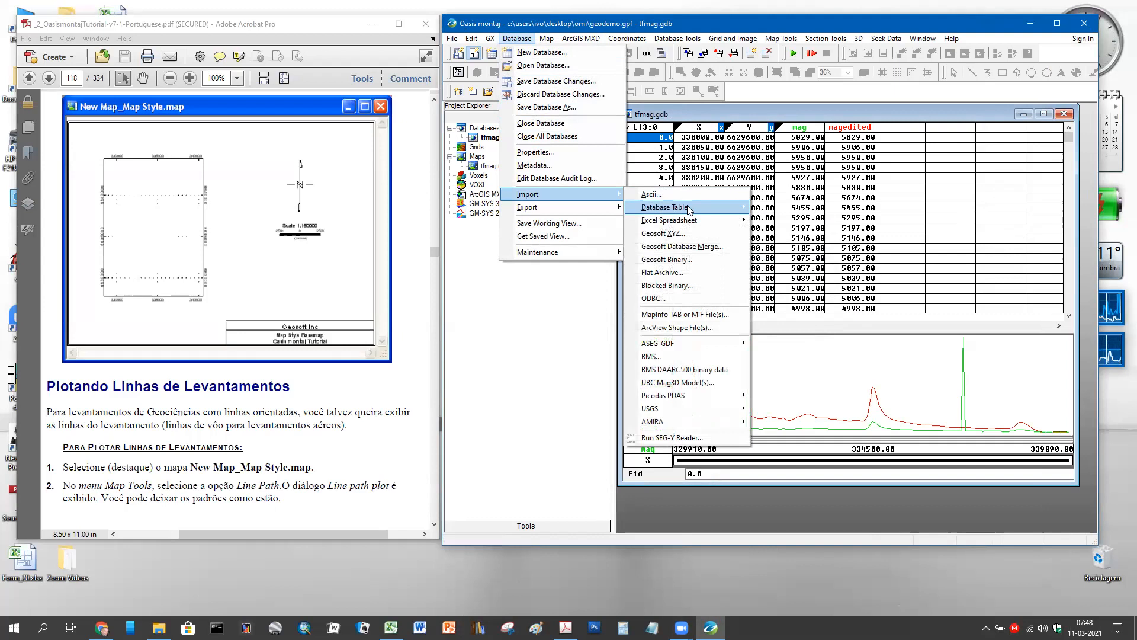
mouse_move(689, 211)
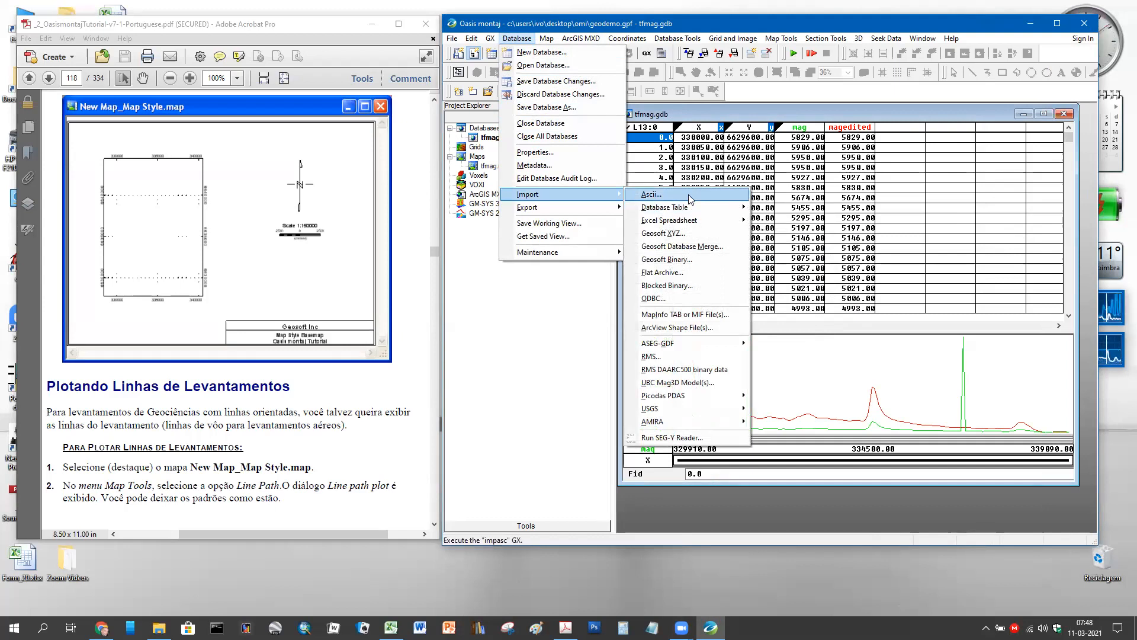
click(688, 195)
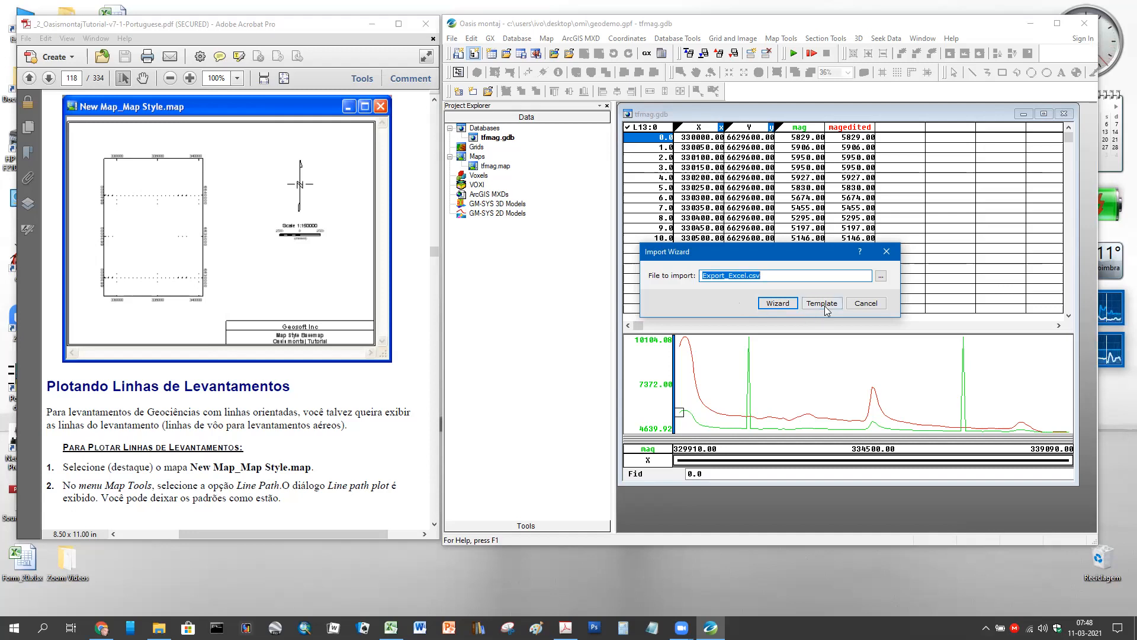
- Step through the Export_Excel.csv wizard as Microsoft Excel CSV, then cancel the whole import
click(777, 303)
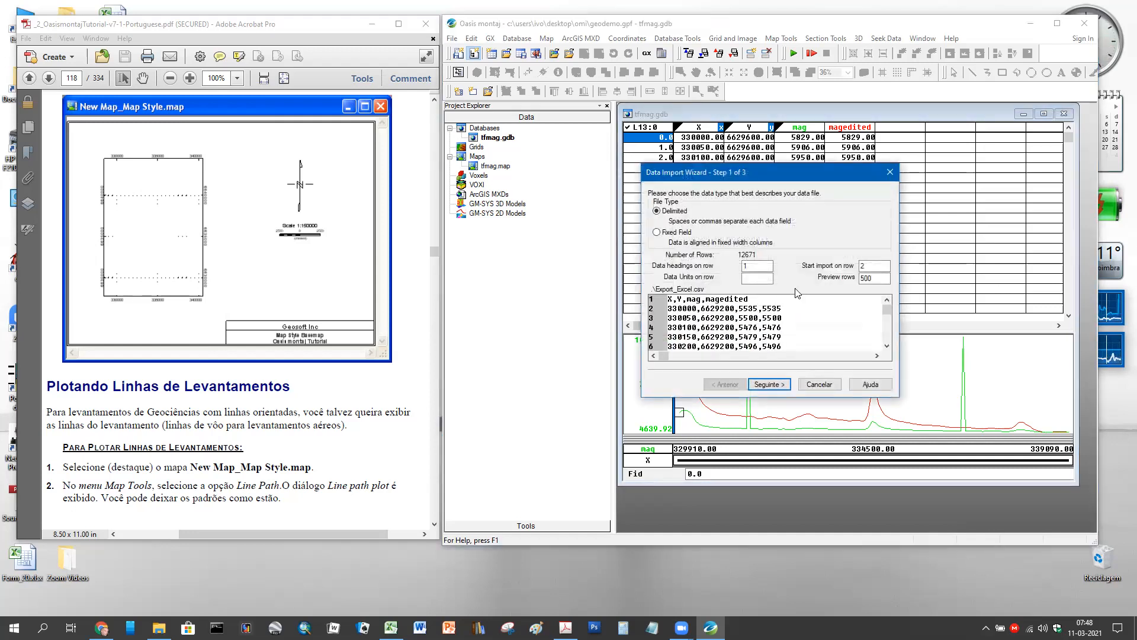
click(783, 385)
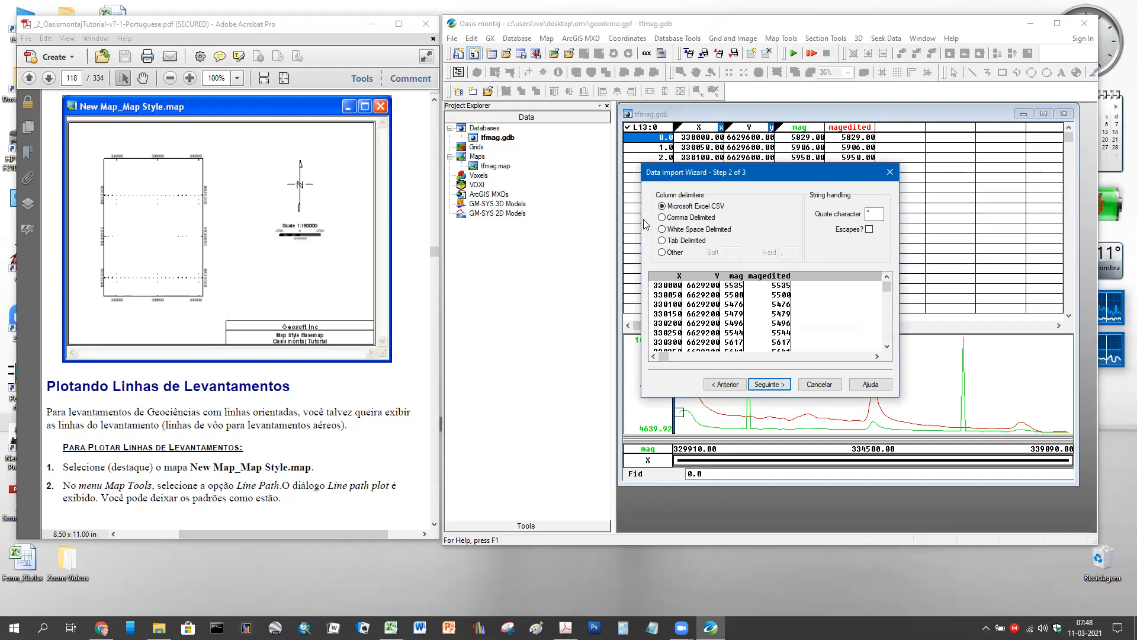
click(662, 205)
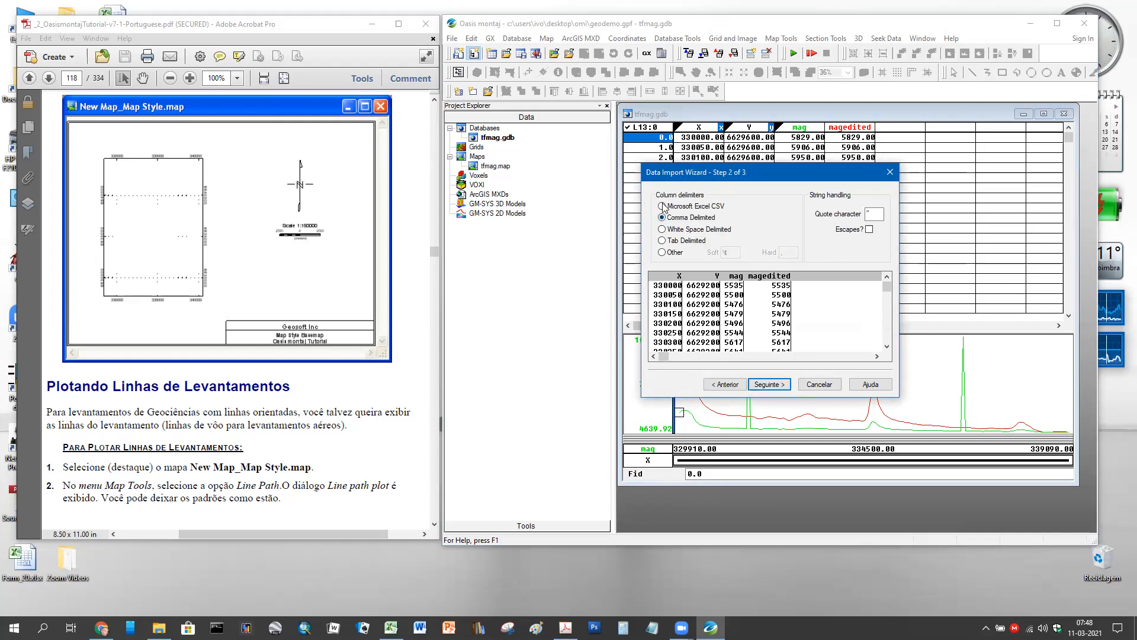
click(783, 385)
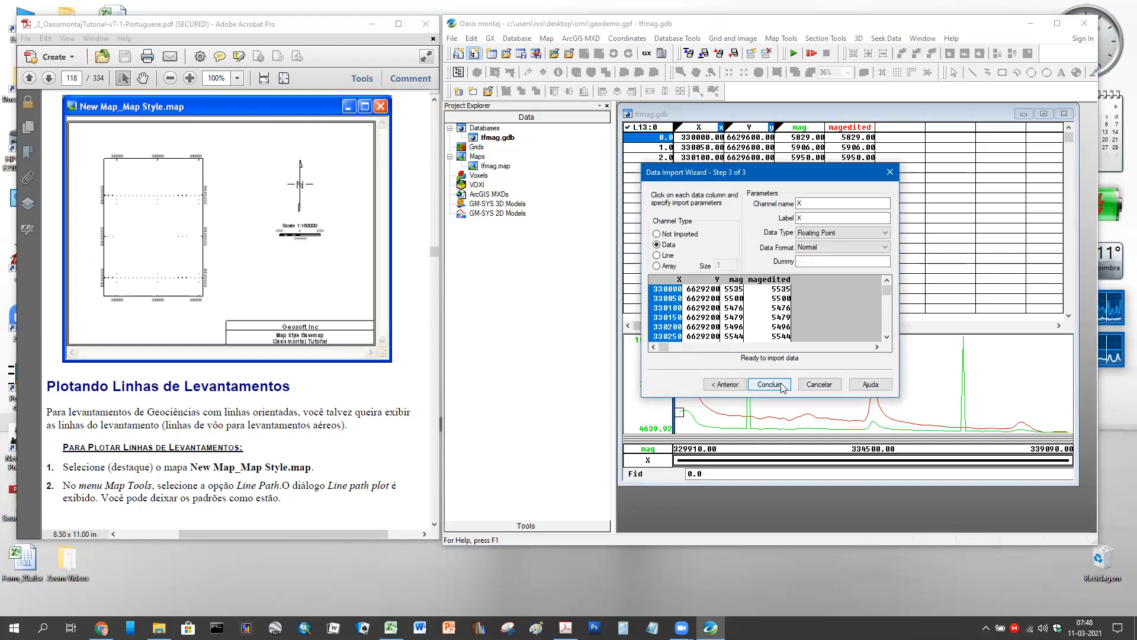
click(819, 385)
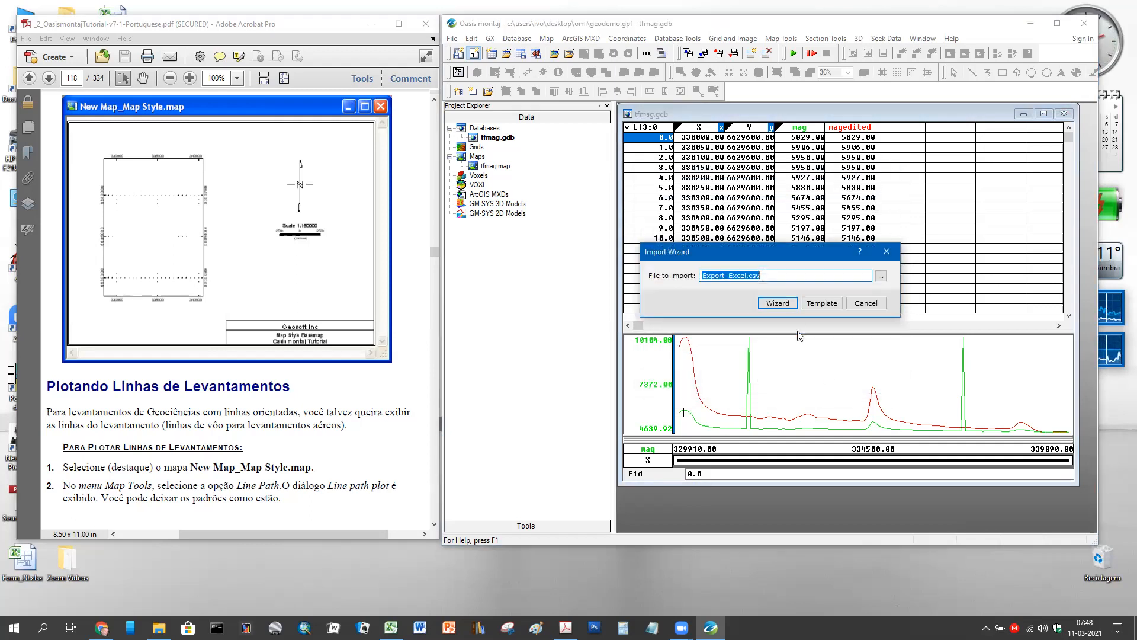
click(867, 304)
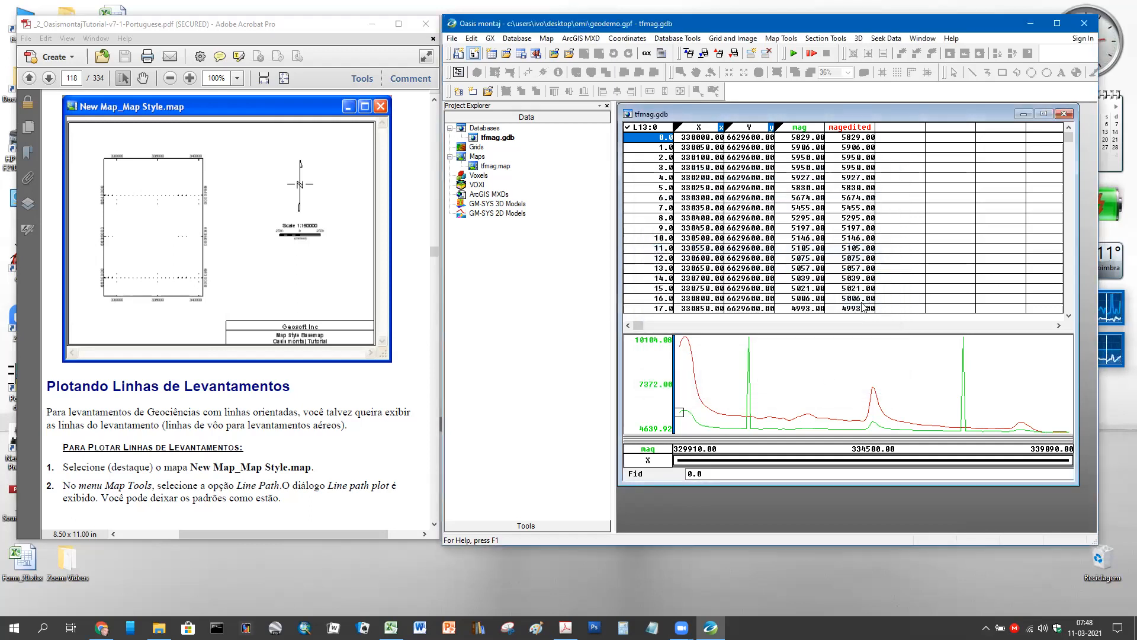
- Start another Ascii import, cancel the Import Wizard, and reopen the Database menu
click(517, 38)
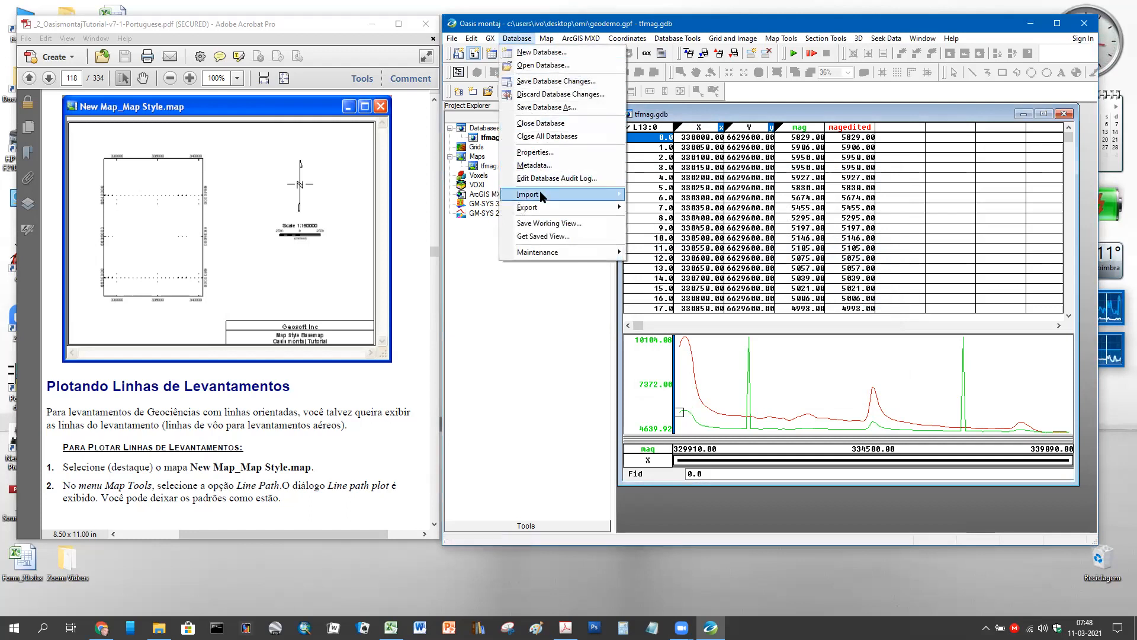
mouse_move(540, 196)
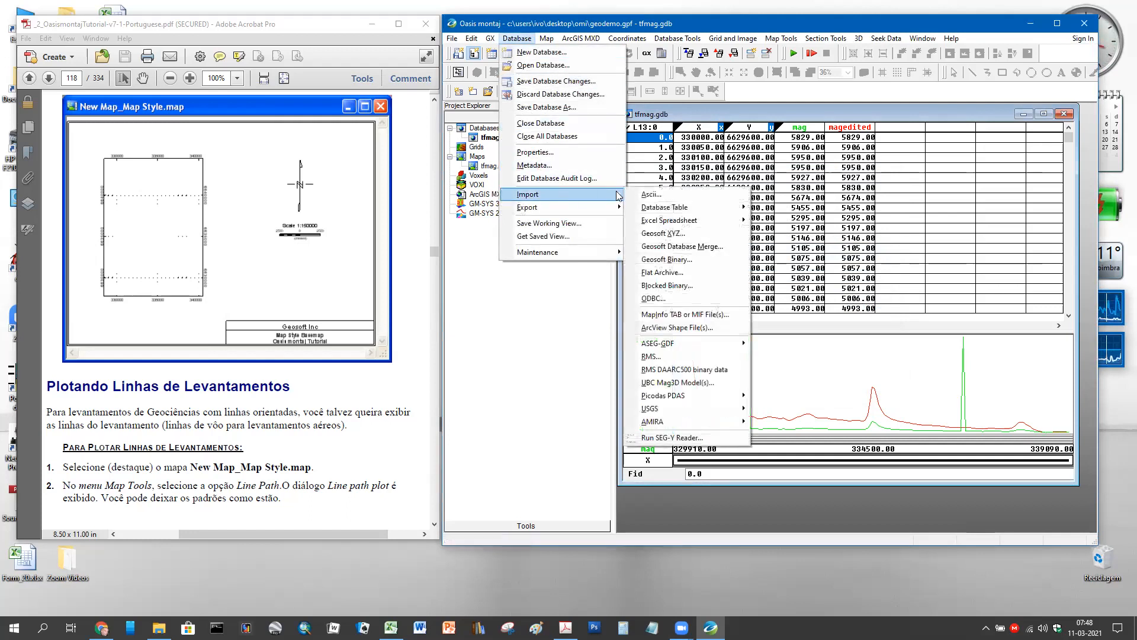
click(670, 196)
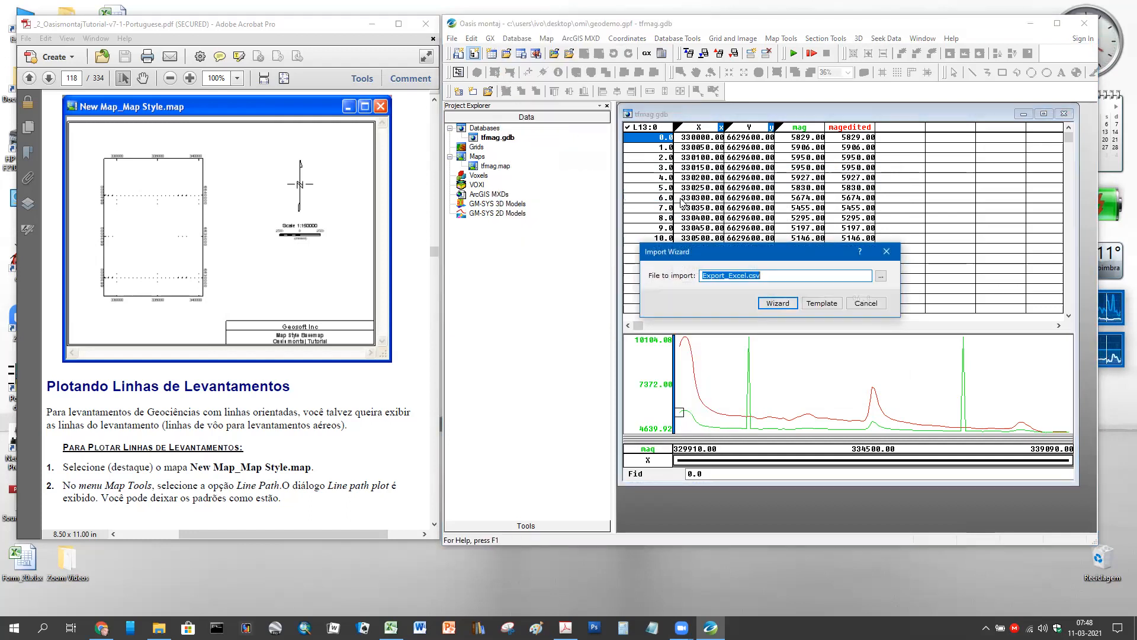
click(866, 303)
click(517, 38)
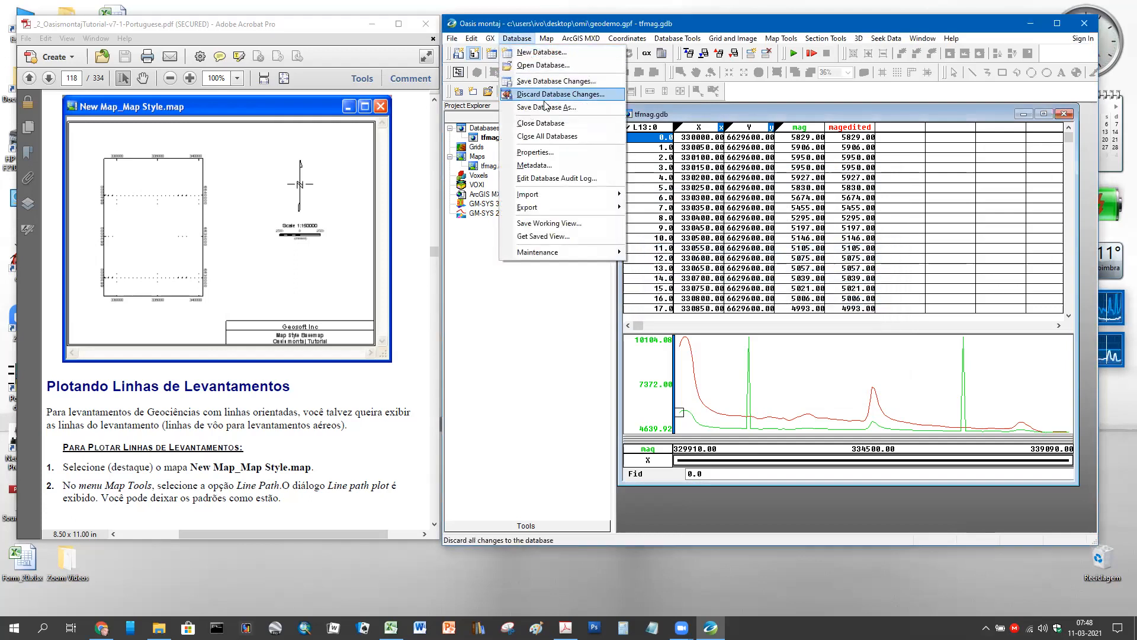
- Browse the Import/Export submenus, then select tfmag.gdb and bring up Database > Import formats
mouse_move(572, 194)
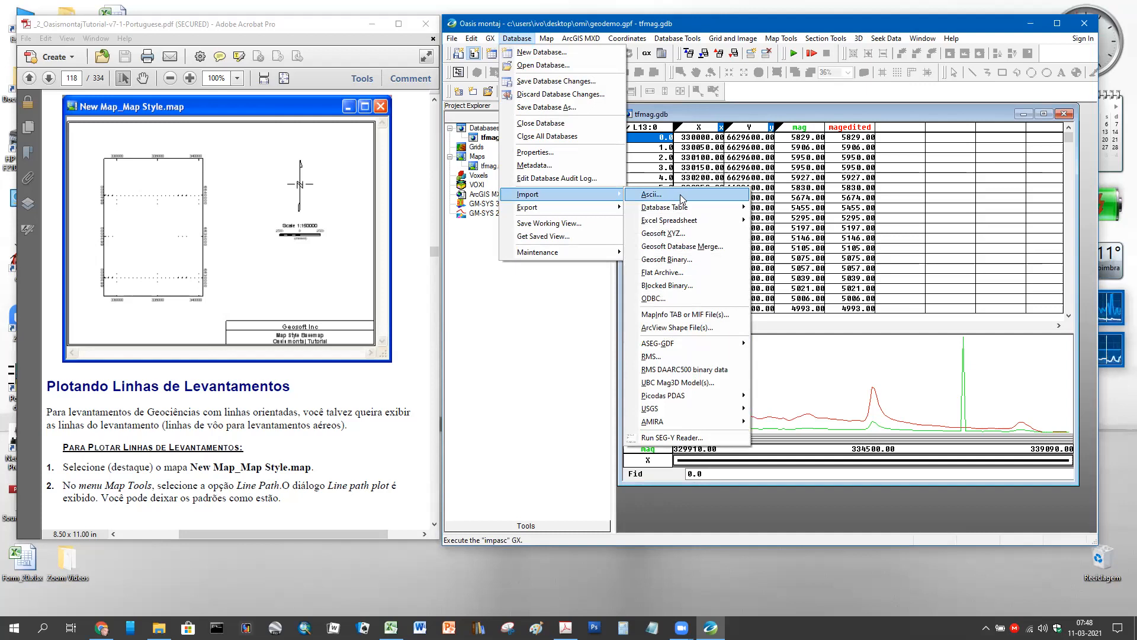
mouse_move(703, 207)
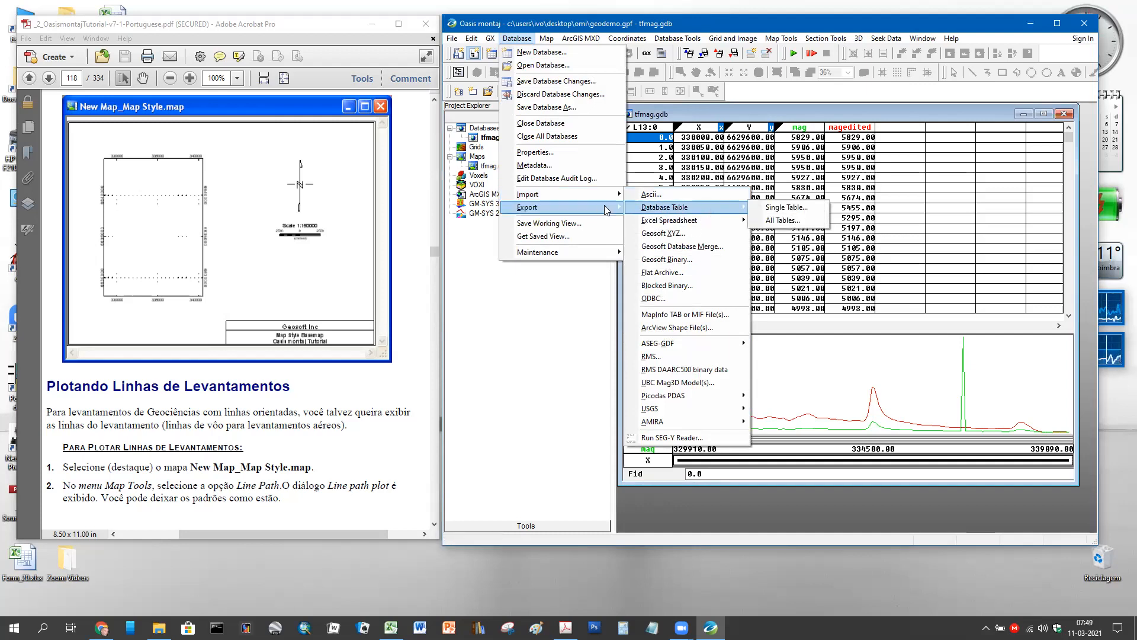
click(710, 211)
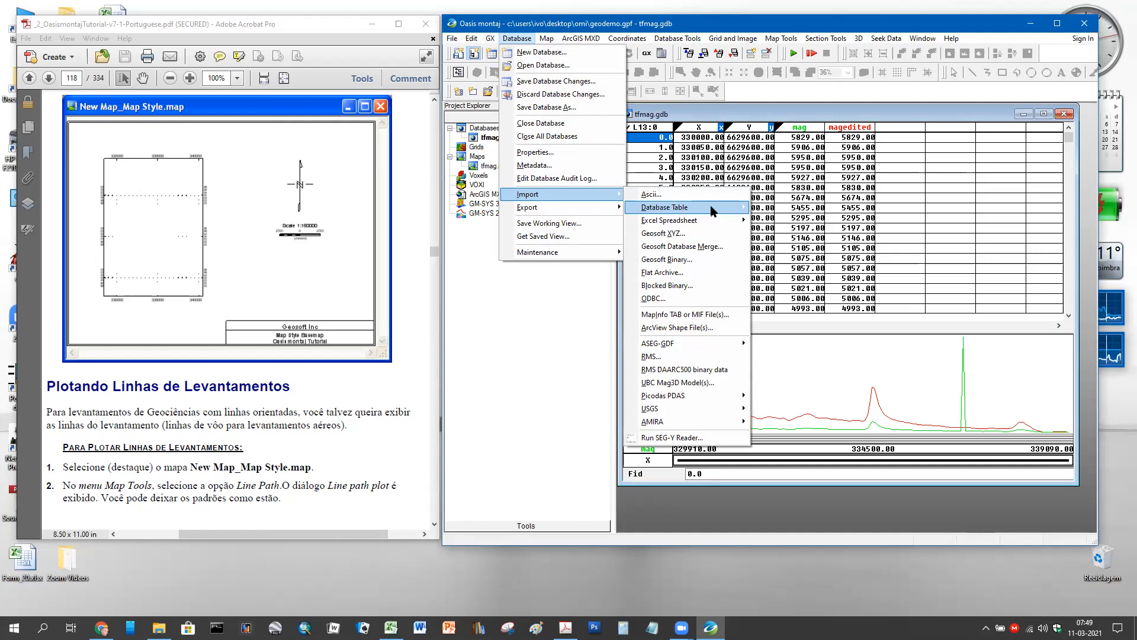
click(766, 115)
click(496, 139)
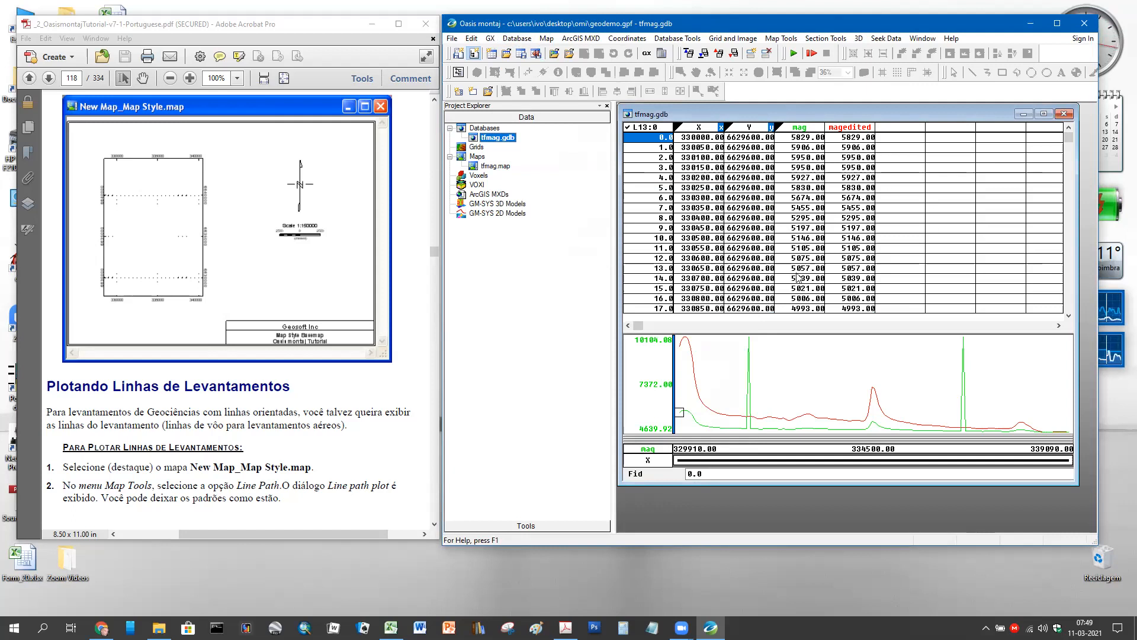
click(529, 40)
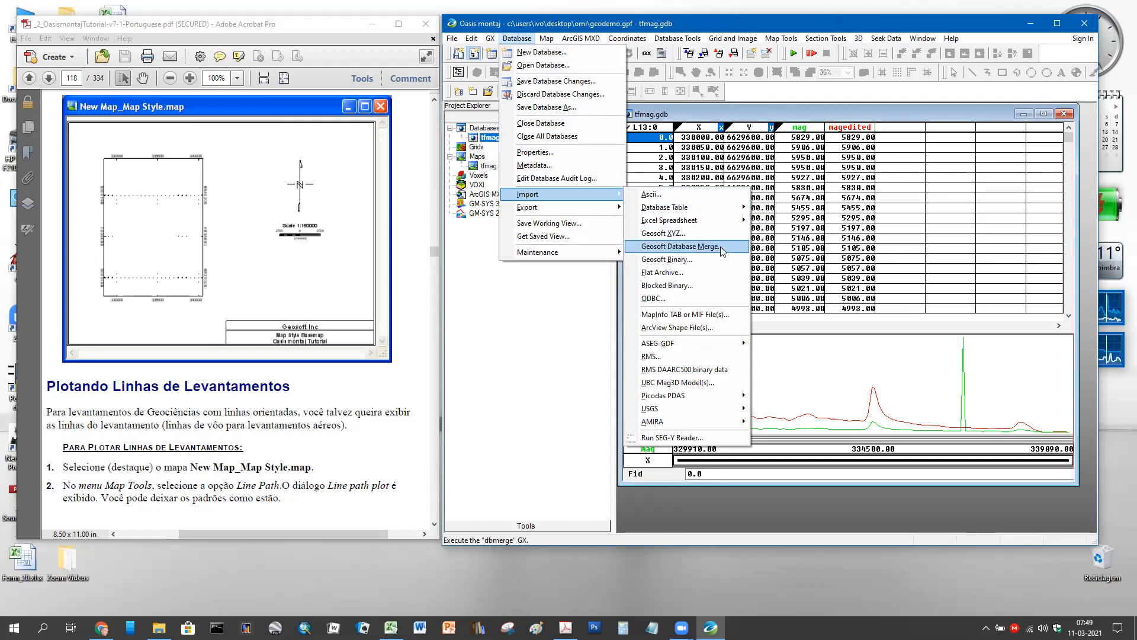
- Open Geosoft Database Merge for tfmag.gdb, review its options, and cancel without merging
click(723, 251)
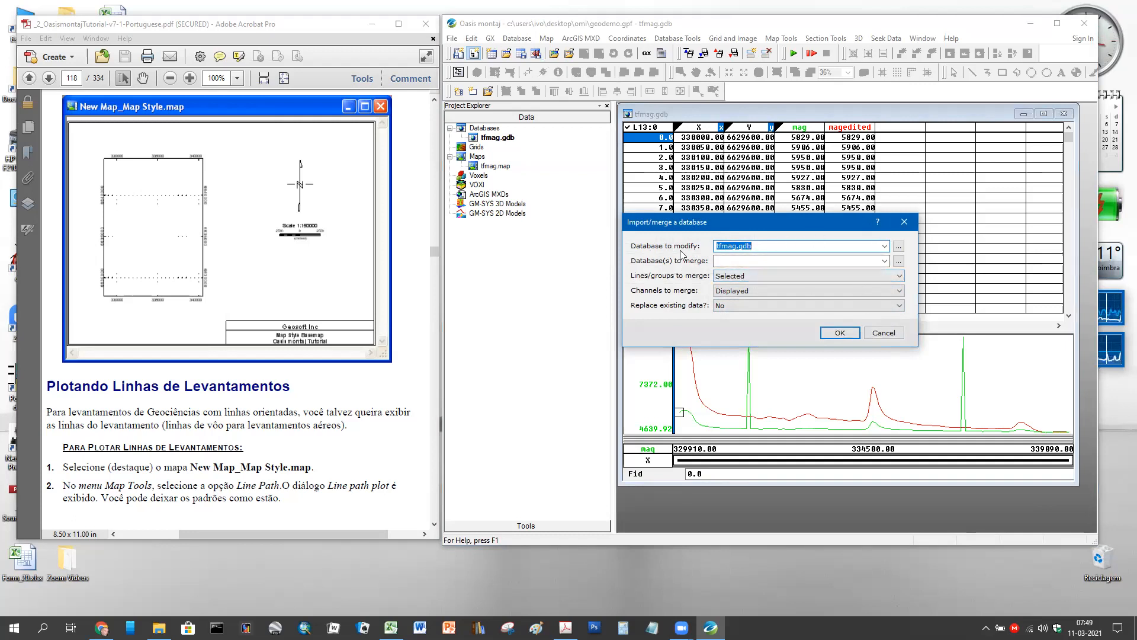
click(888, 333)
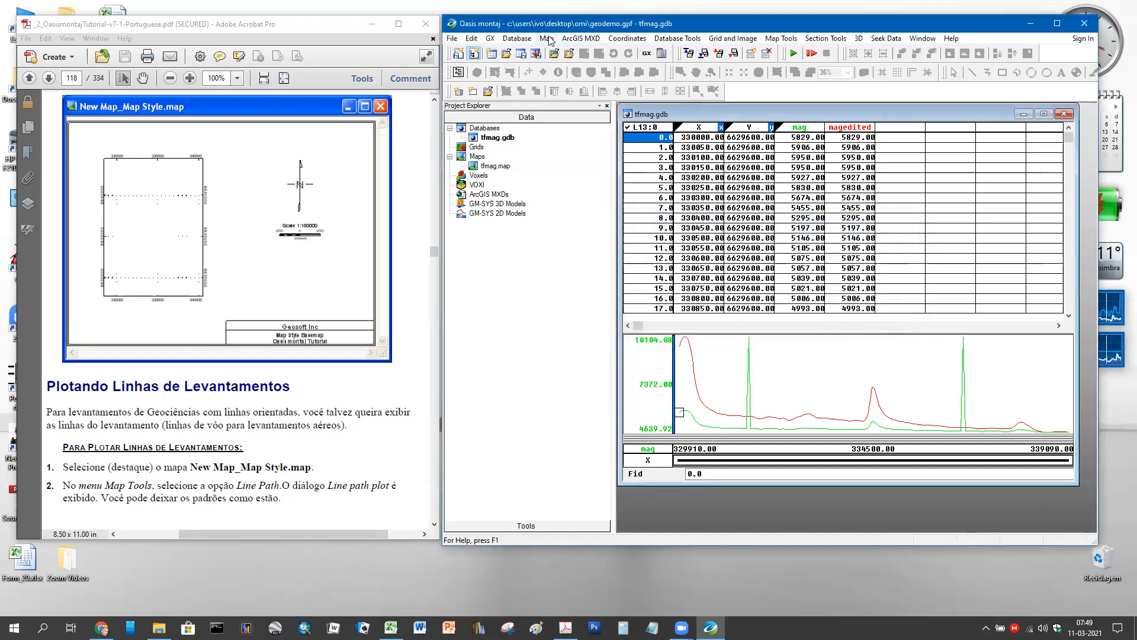
- Open the Database menu and browse its Import/Export submenus toward Database Tools
click(517, 38)
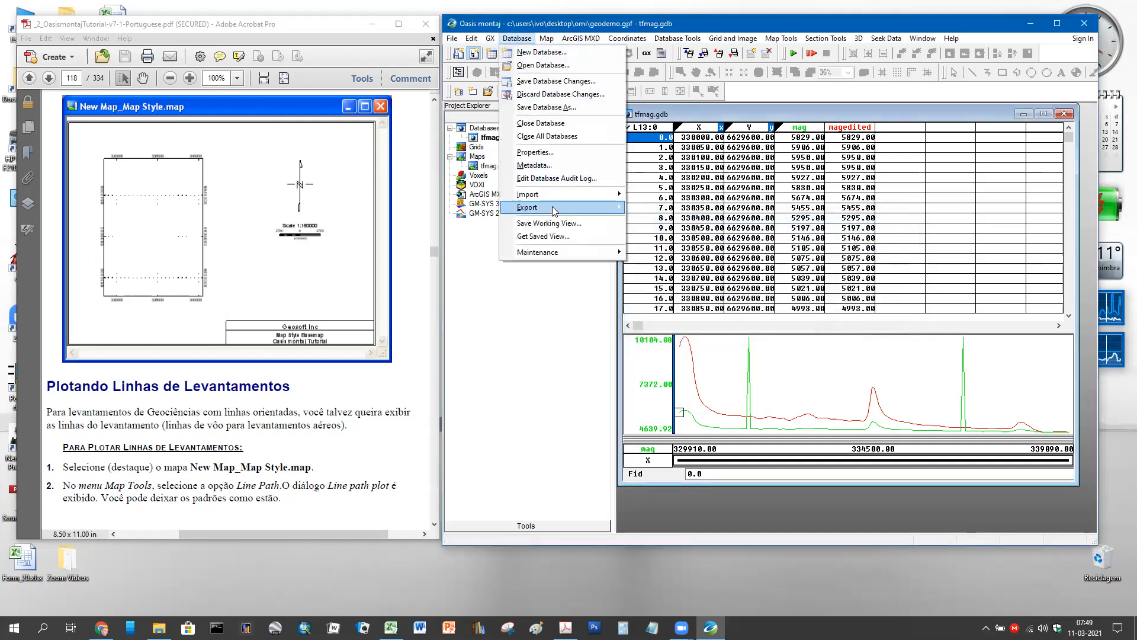
mouse_move(582, 196)
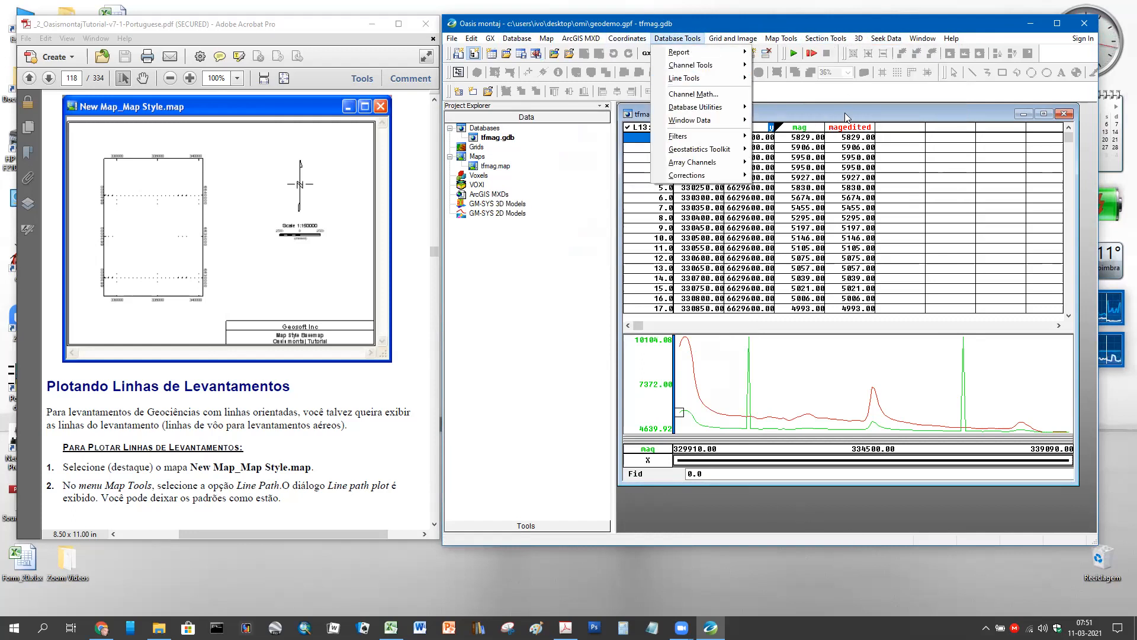
- Dismiss the Database Tools menu and drag the window's right edge about 80 pixels left
click(846, 116)
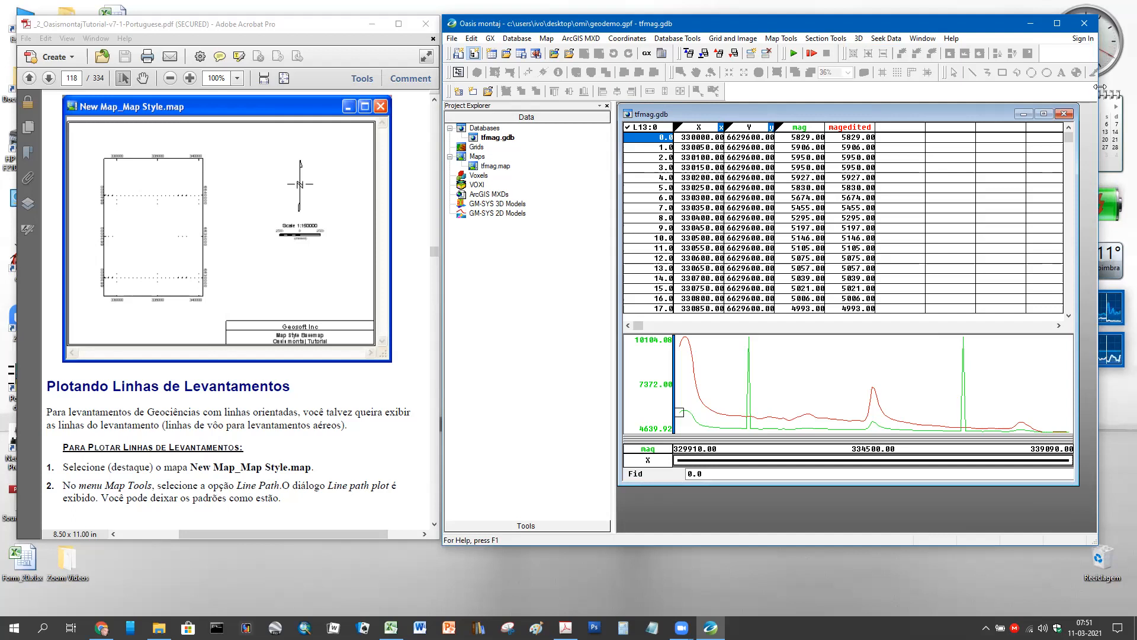
drag(1099, 87, 1052, 87)
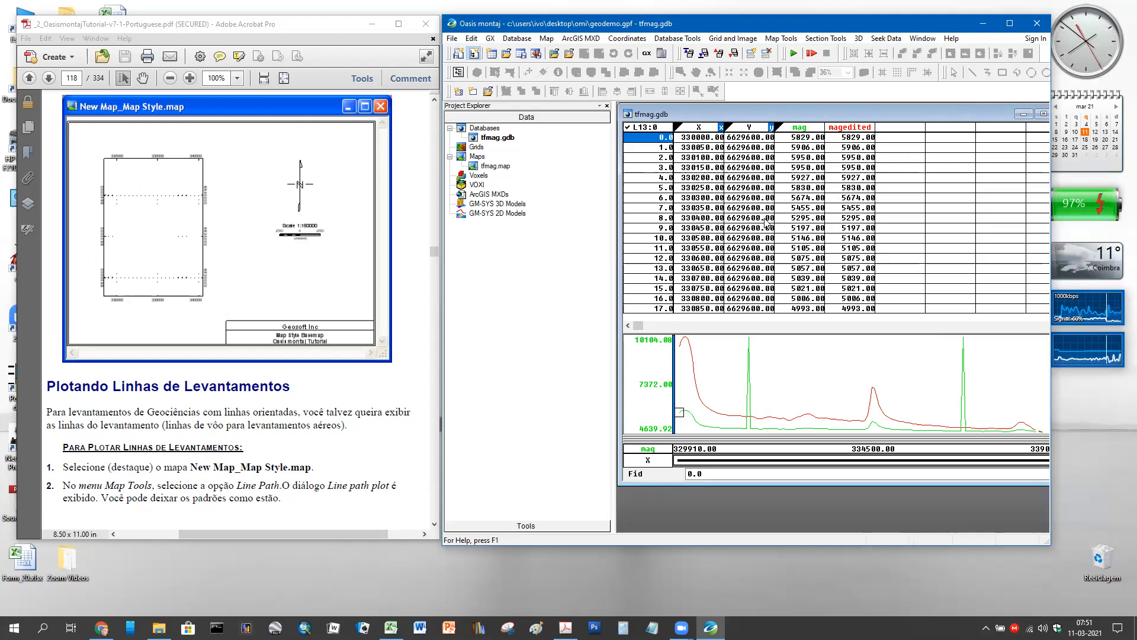
- Reopen tfmag.map, enlarge its window, and zoom in on the survey points
double_click(476, 170)
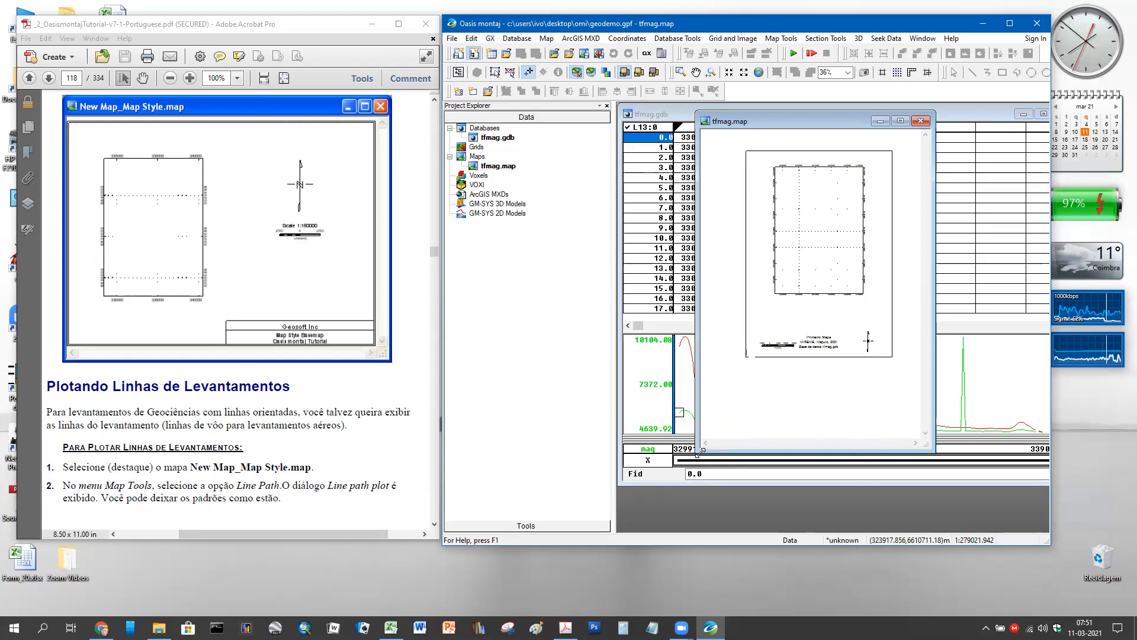
drag(697, 452, 670, 510)
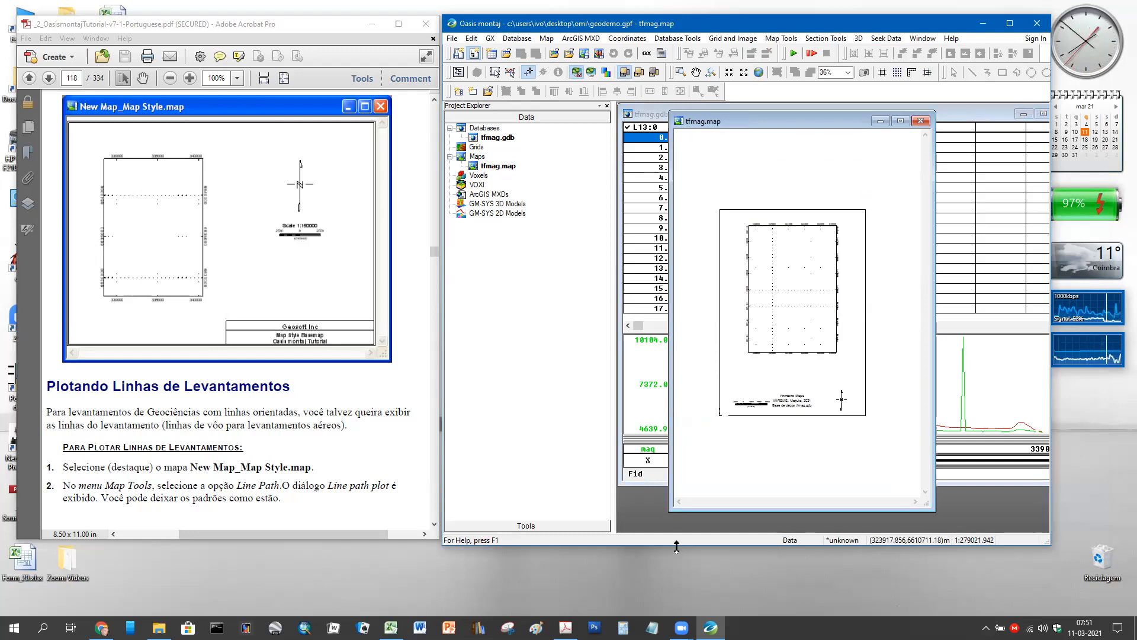
drag(679, 546, 680, 556)
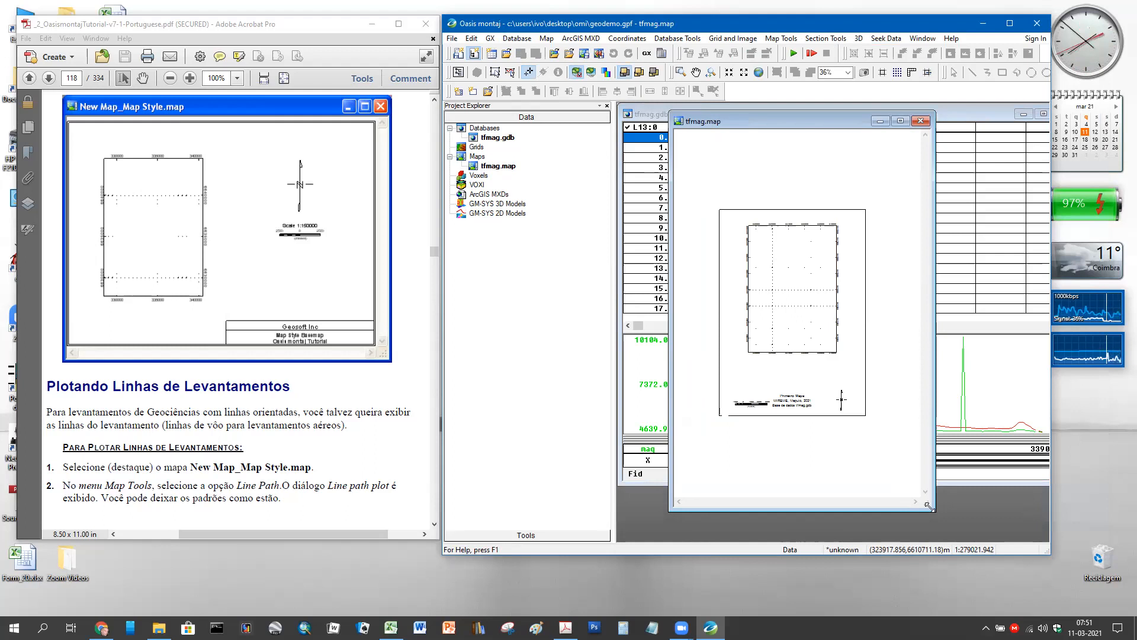
drag(928, 506, 963, 534)
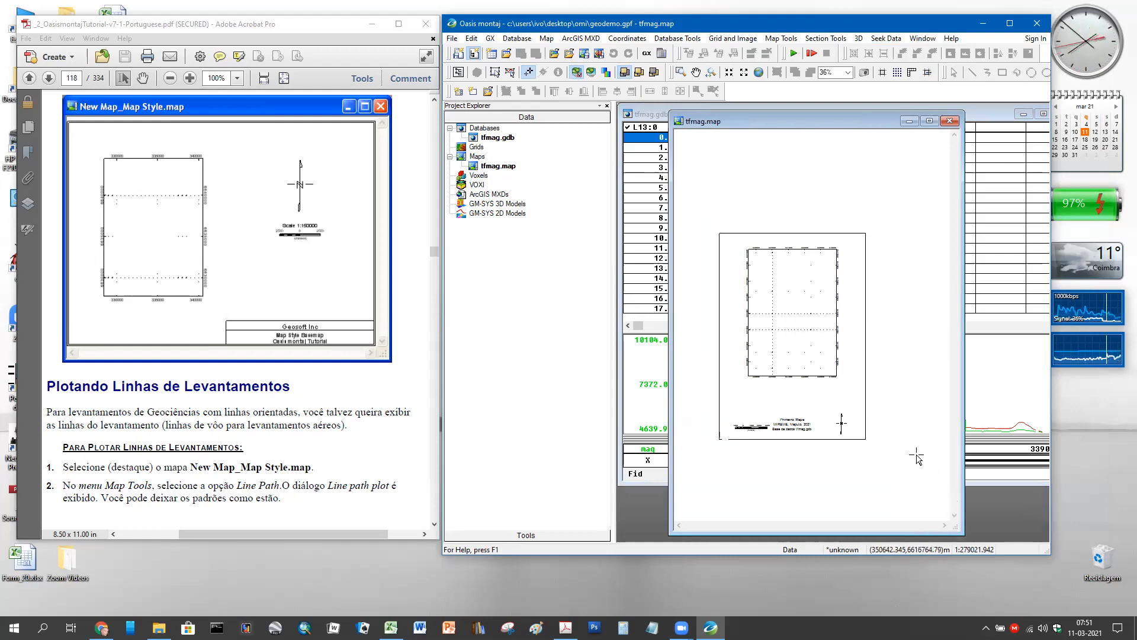
scroll(910, 421, up, 3)
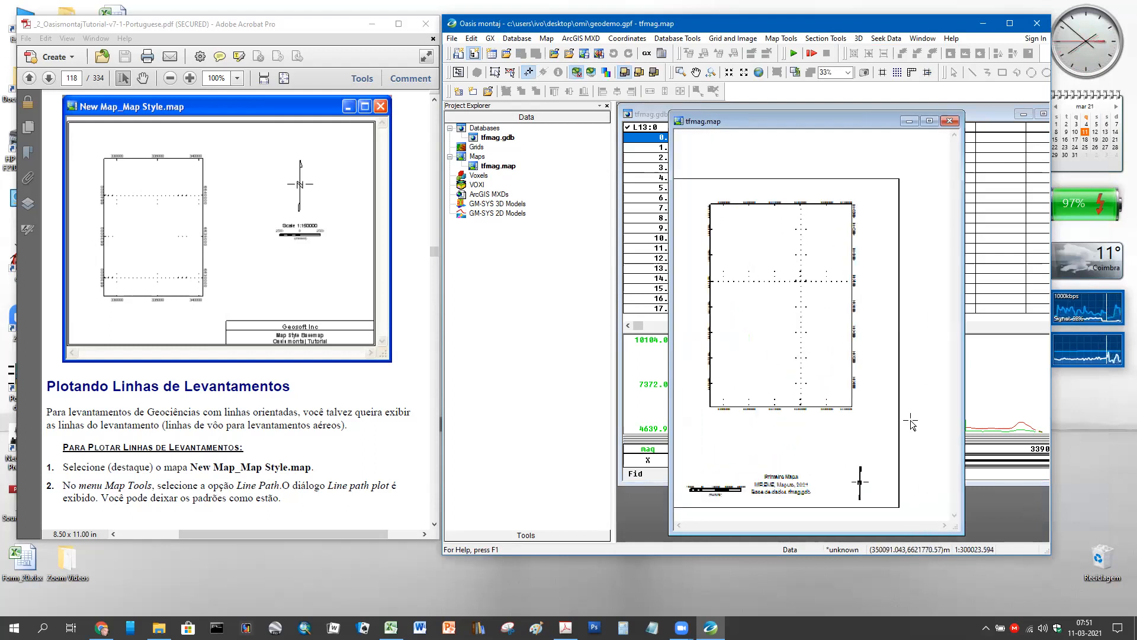
- Pan and zoom tfmag.map until the survey line points fill the view
click(696, 72)
drag(714, 229, 752, 230)
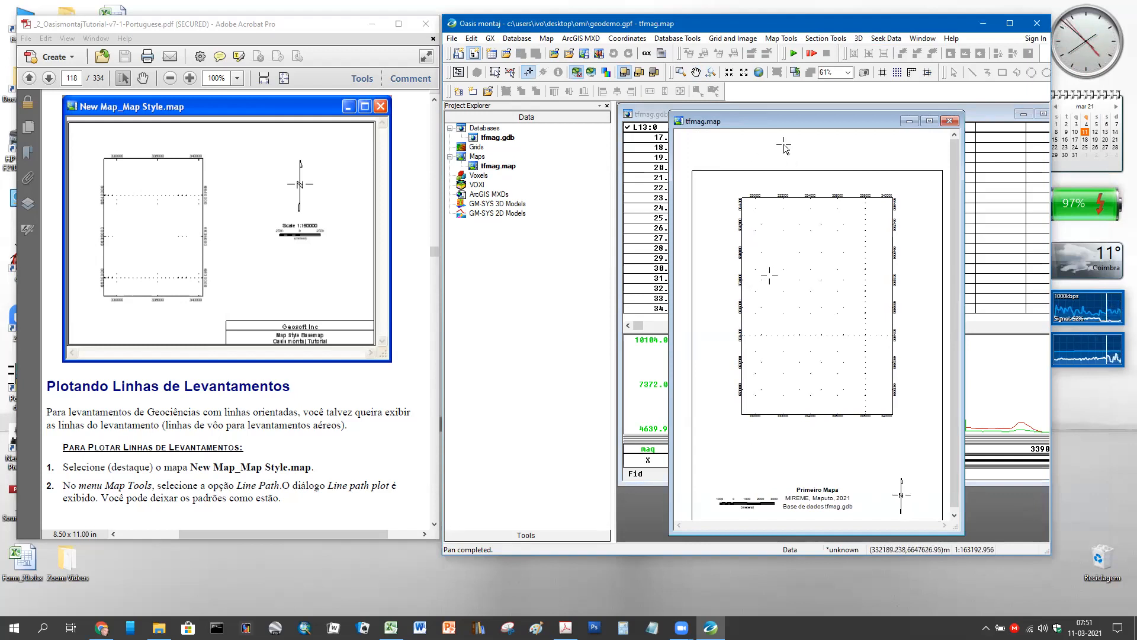
click(697, 73)
mouse_move(829, 254)
mouse_down()
mouse_move(805, 261)
mouse_move(816, 257)
mouse_up()
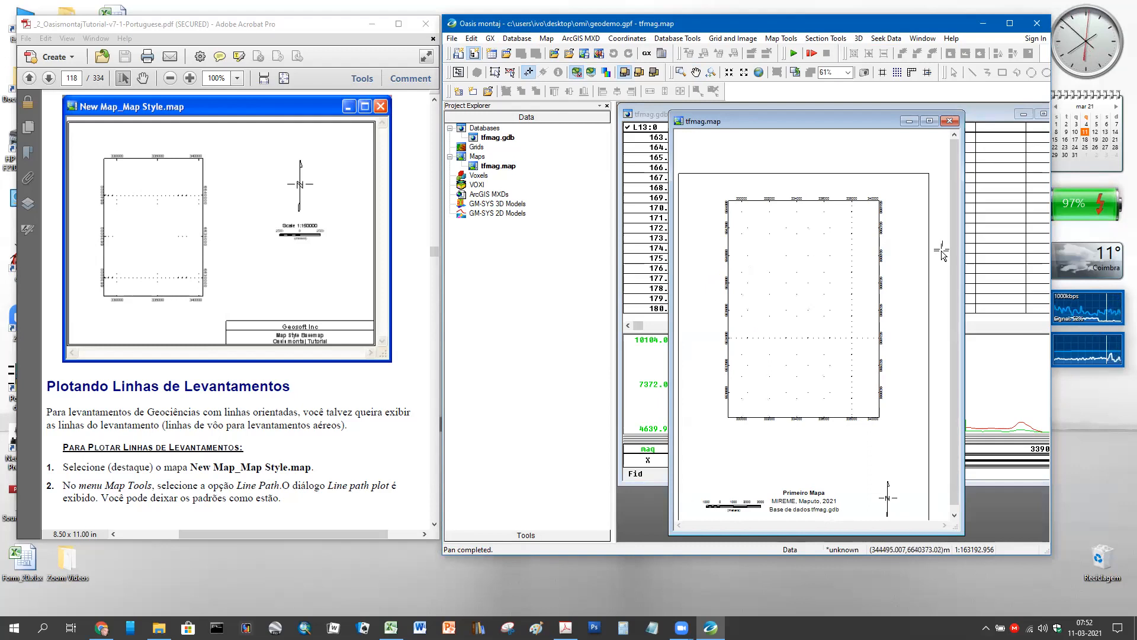
scroll(873, 317, up, 1)
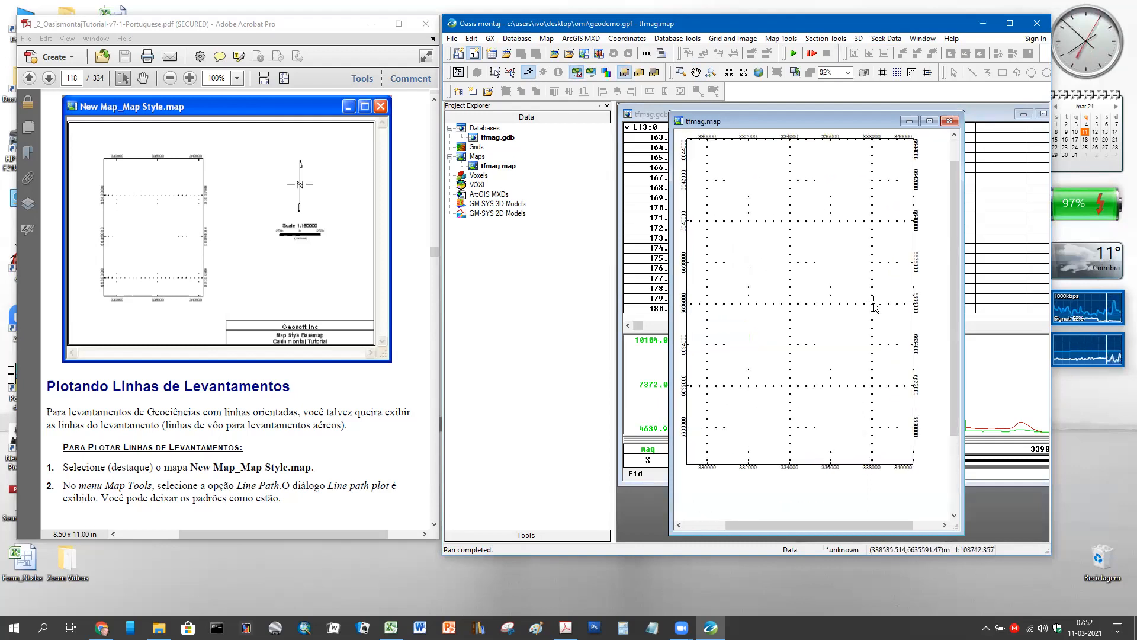
click(697, 72)
drag(794, 248, 804, 267)
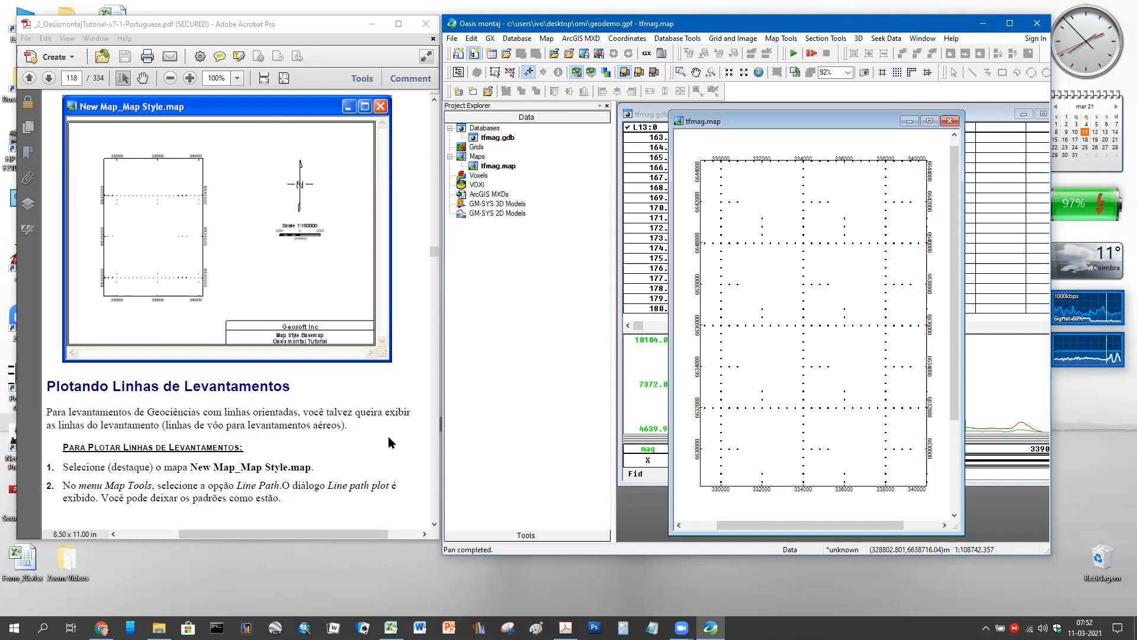
scroll(389, 436, down, 9)
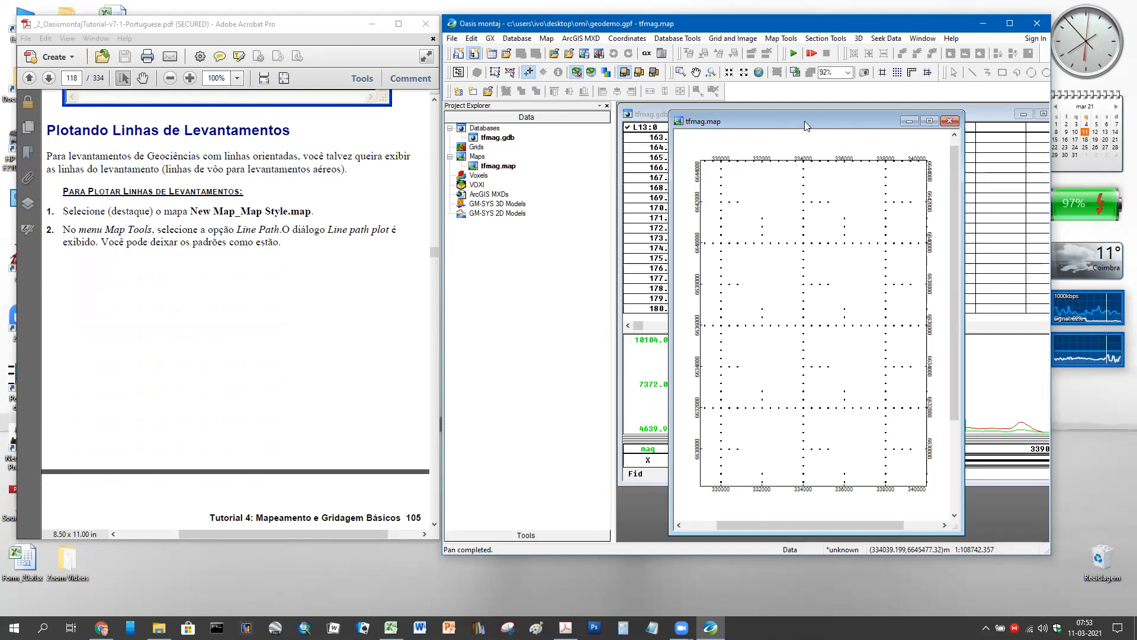
- Duplicate tfmag.map as tfmag2.map with Contents set to 'Copy current contents'
click(493, 137)
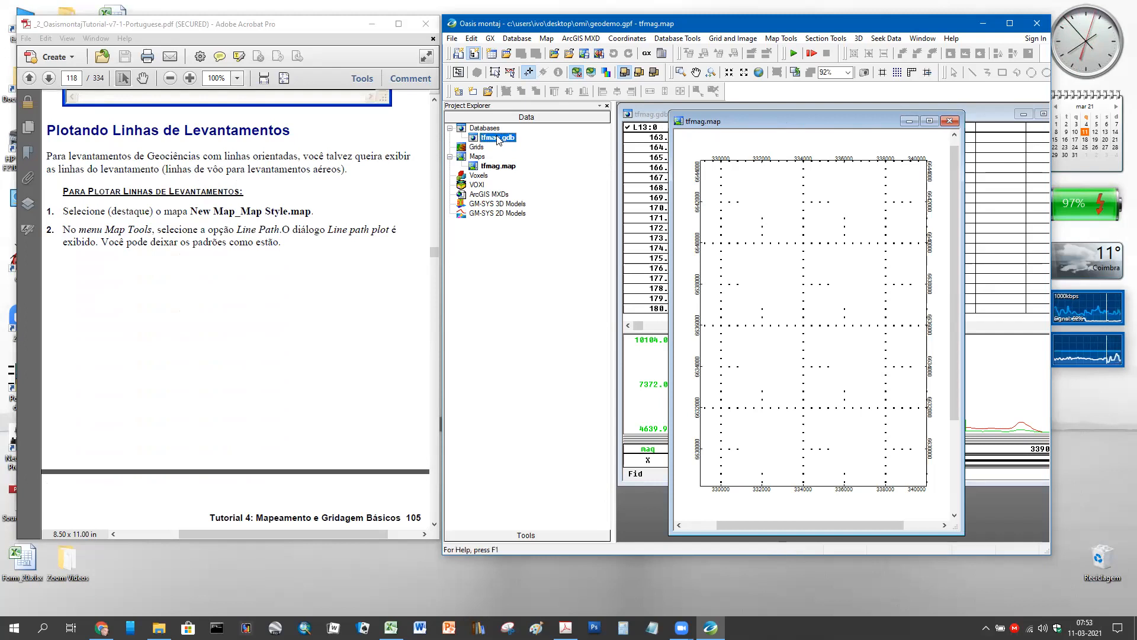
click(548, 39)
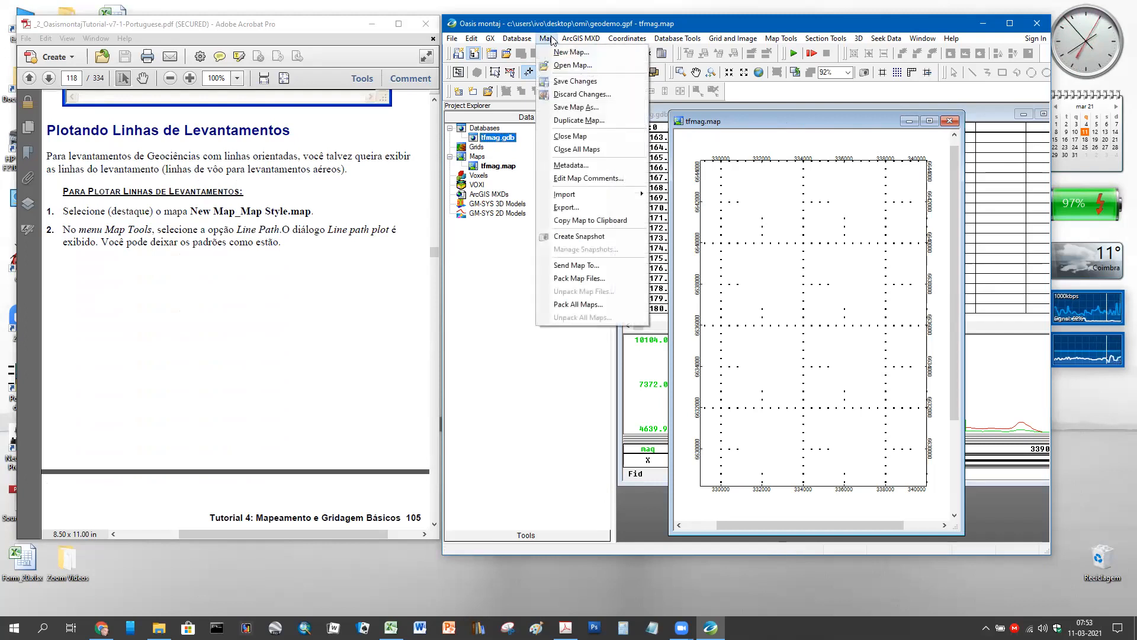
click(562, 120)
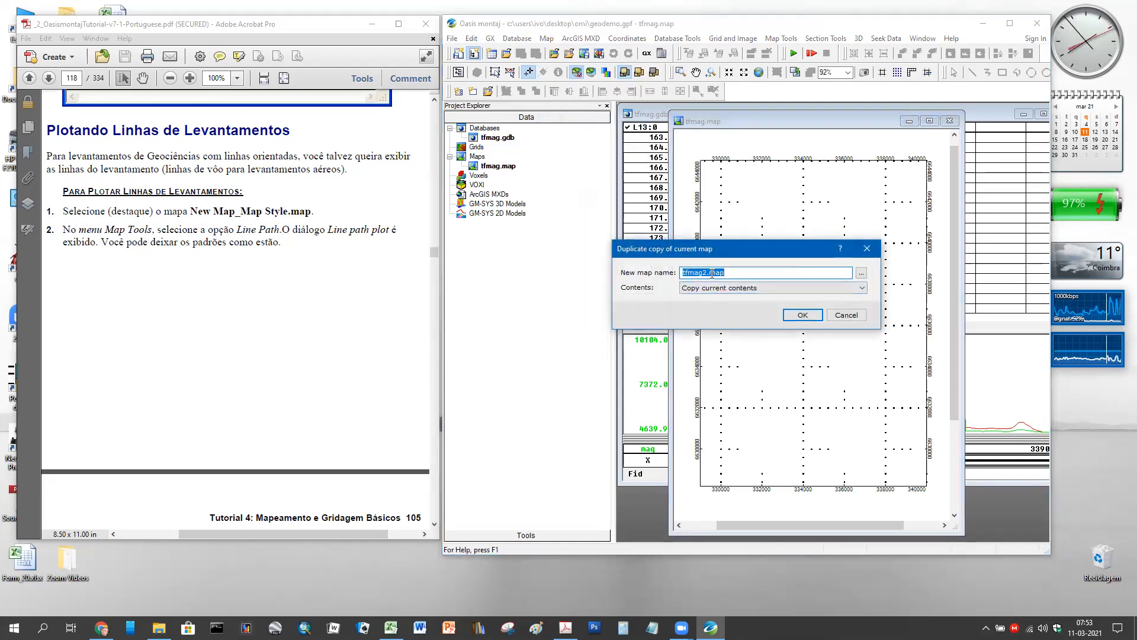
click(721, 289)
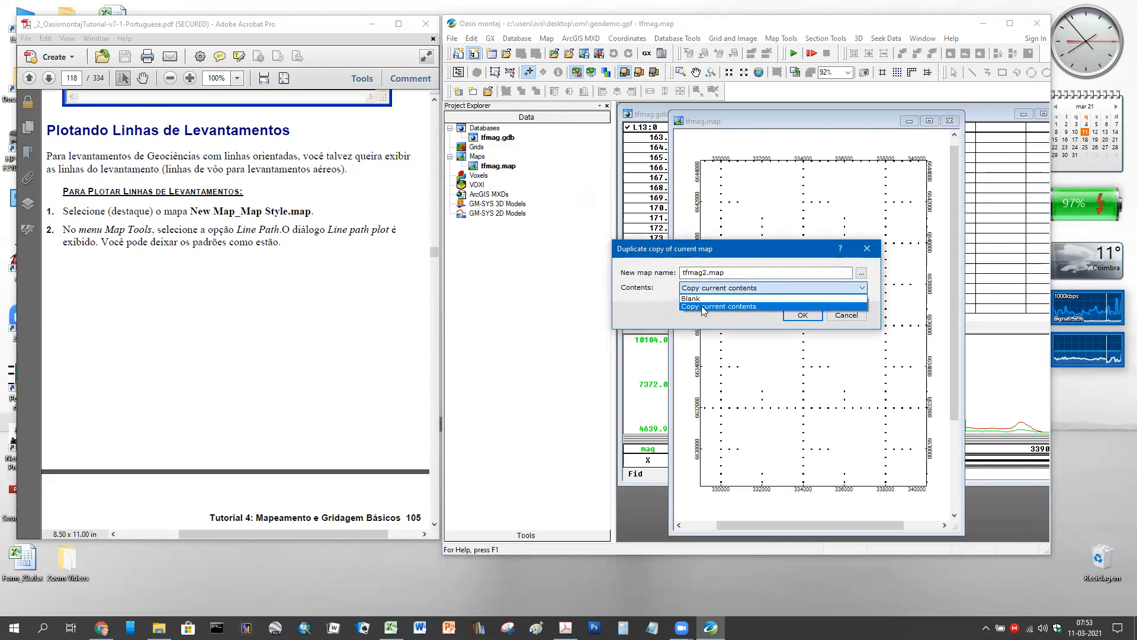
click(702, 306)
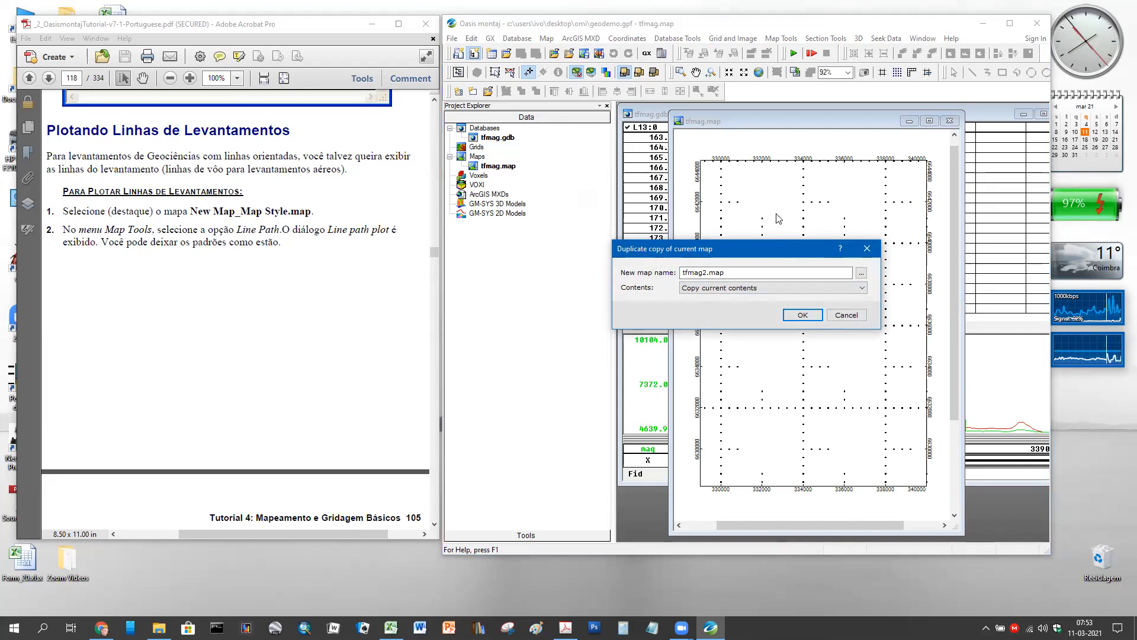
click(796, 317)
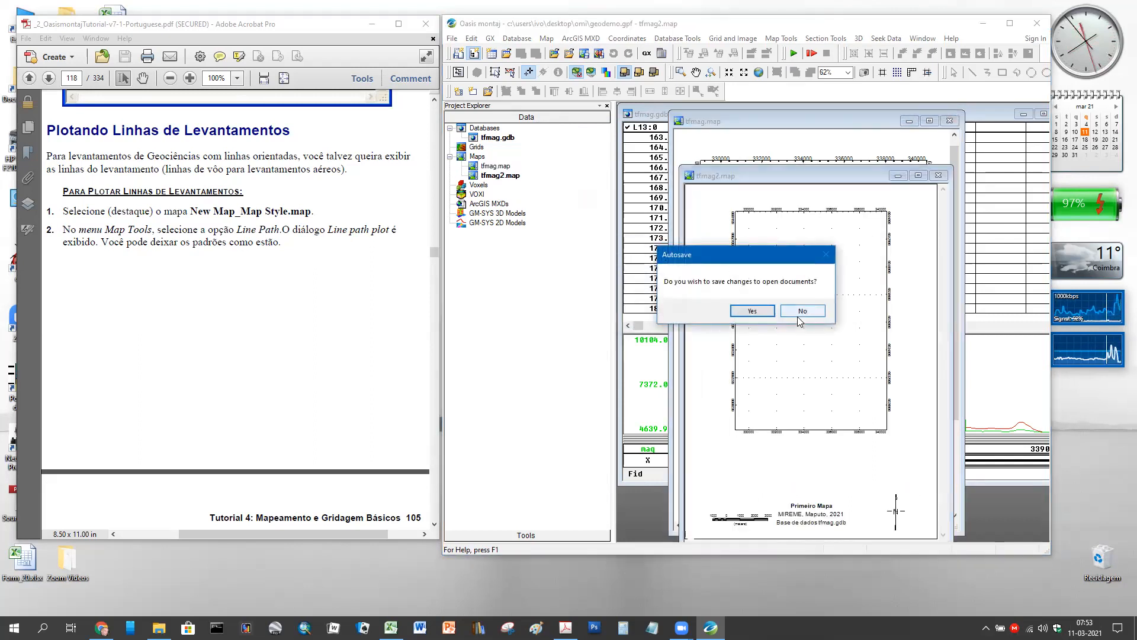
- Accept the Autosave prompt, close the tfmag.map window, and select tfmag2.map in Project Explorer
click(752, 311)
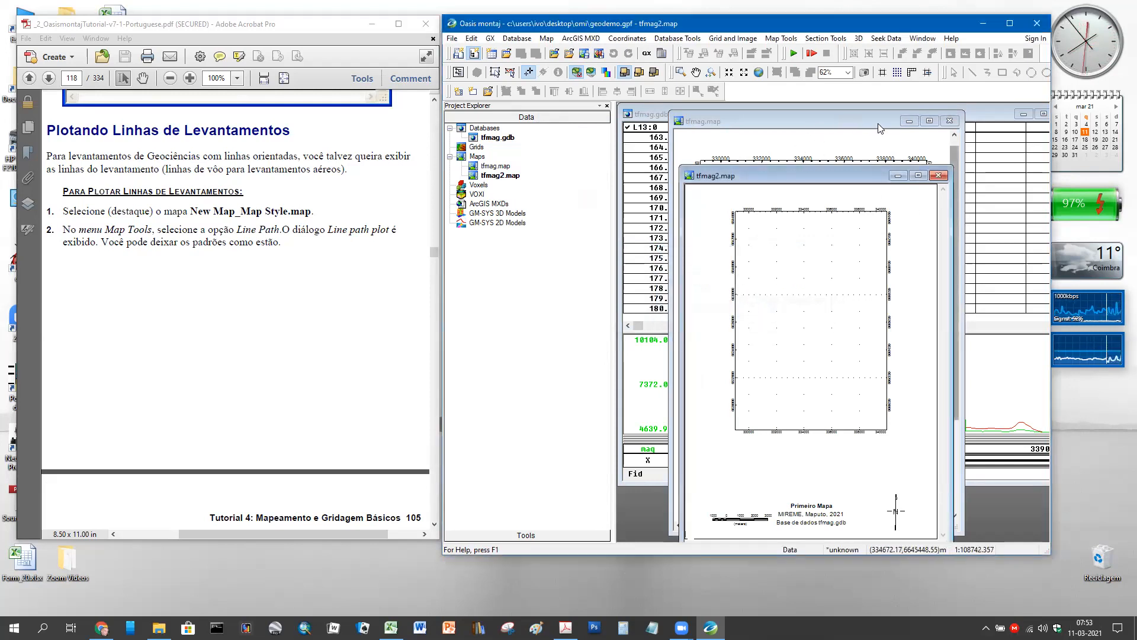
click(951, 123)
drag(839, 175, 848, 122)
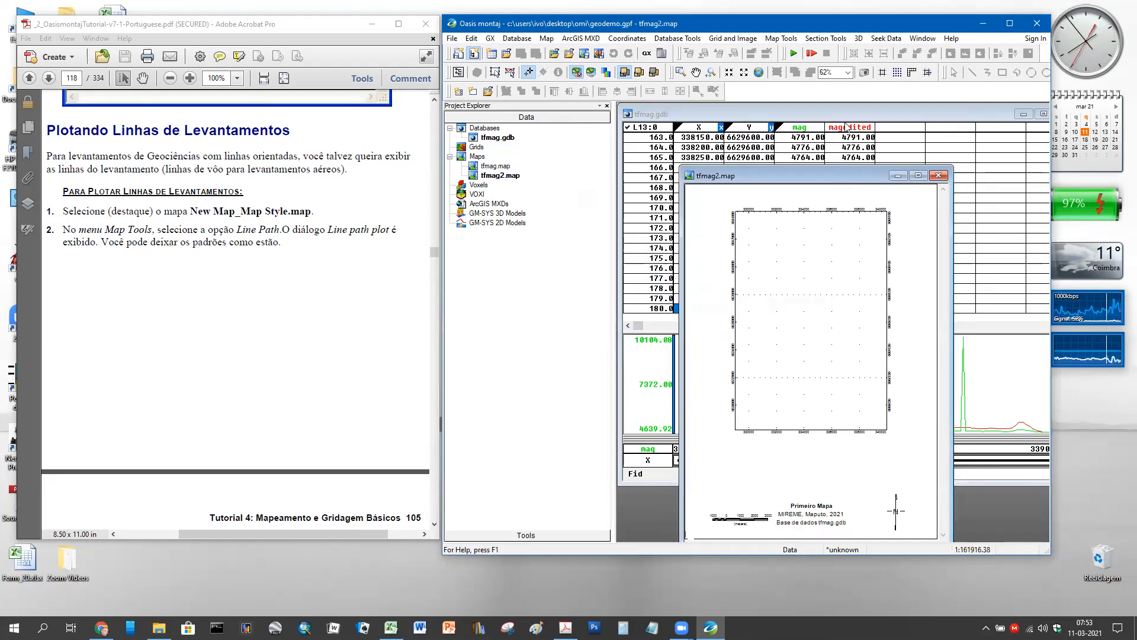
click(503, 177)
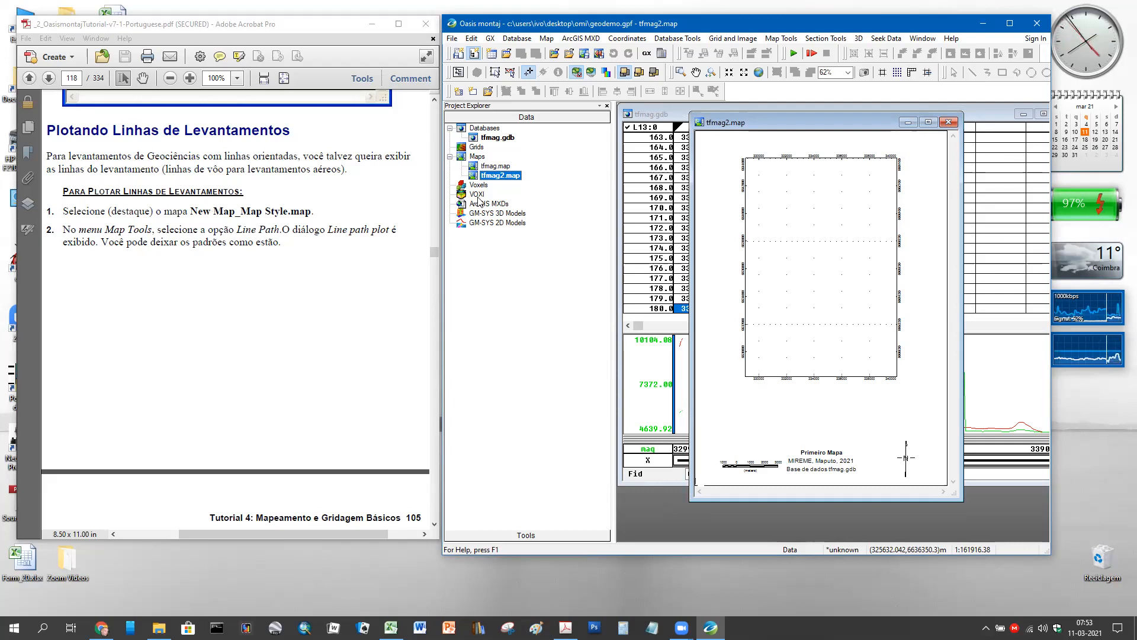
click(546, 39)
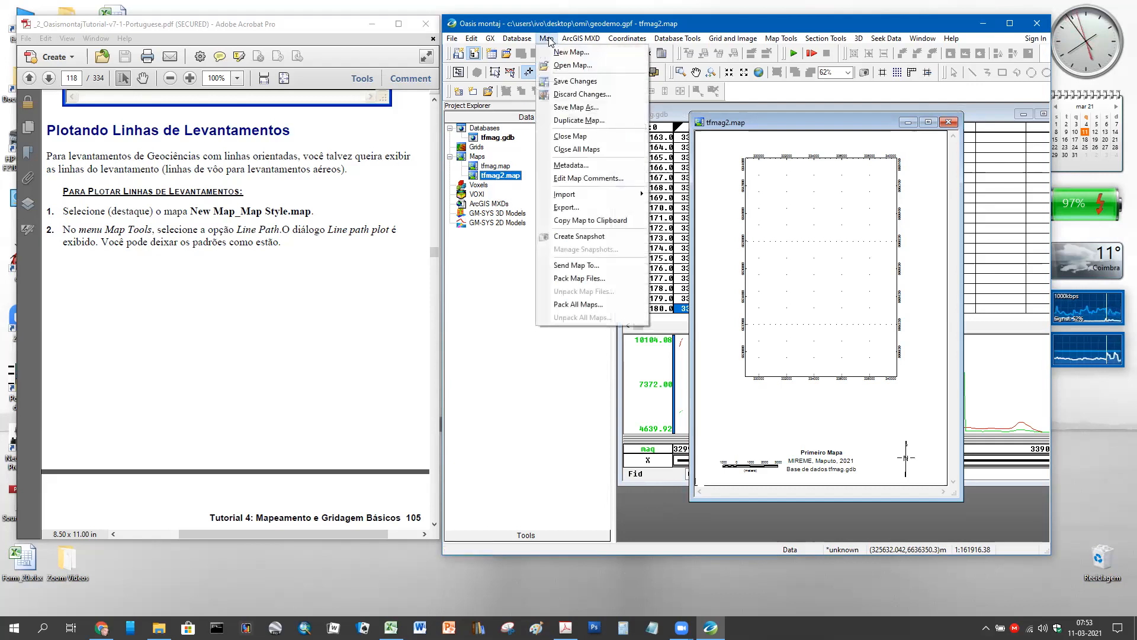
click(563, 121)
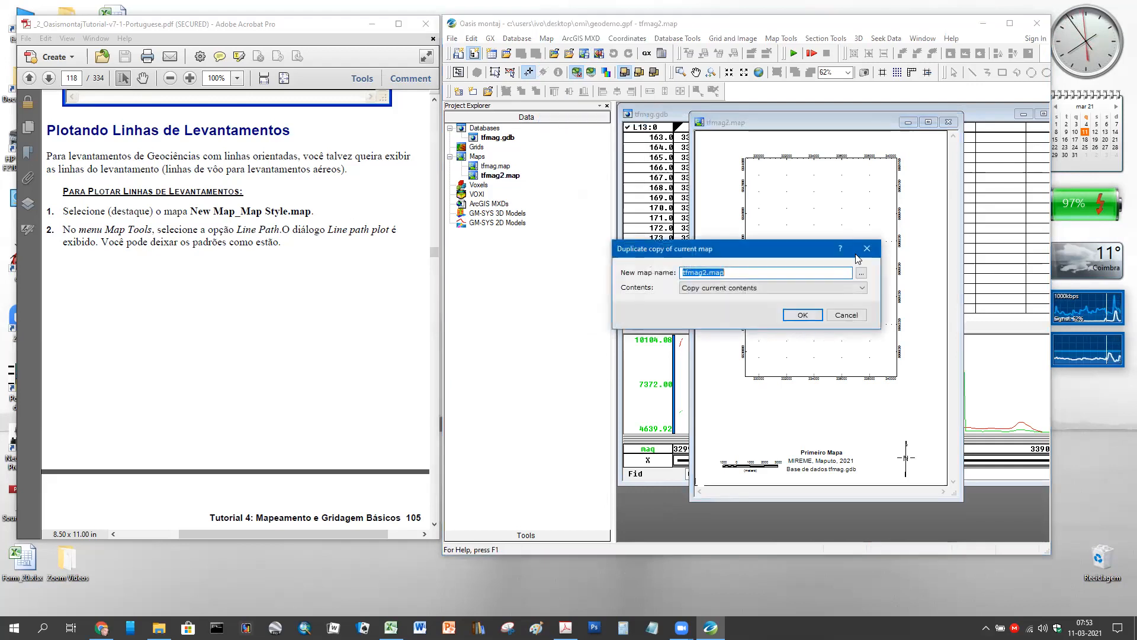
drag(807, 257, 839, 234)
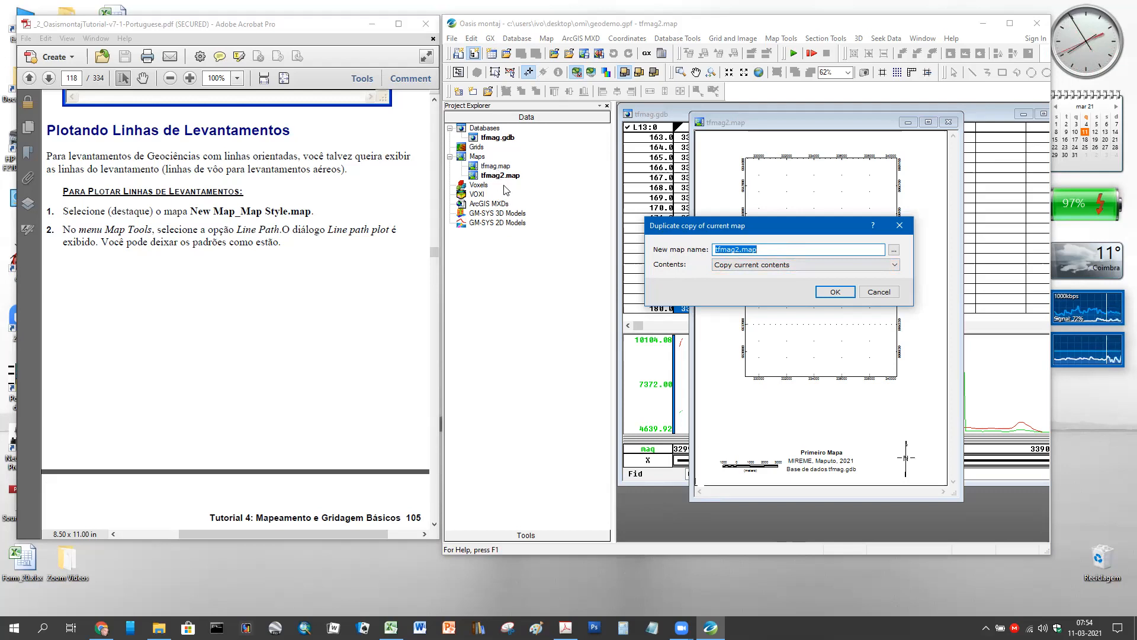
click(750, 268)
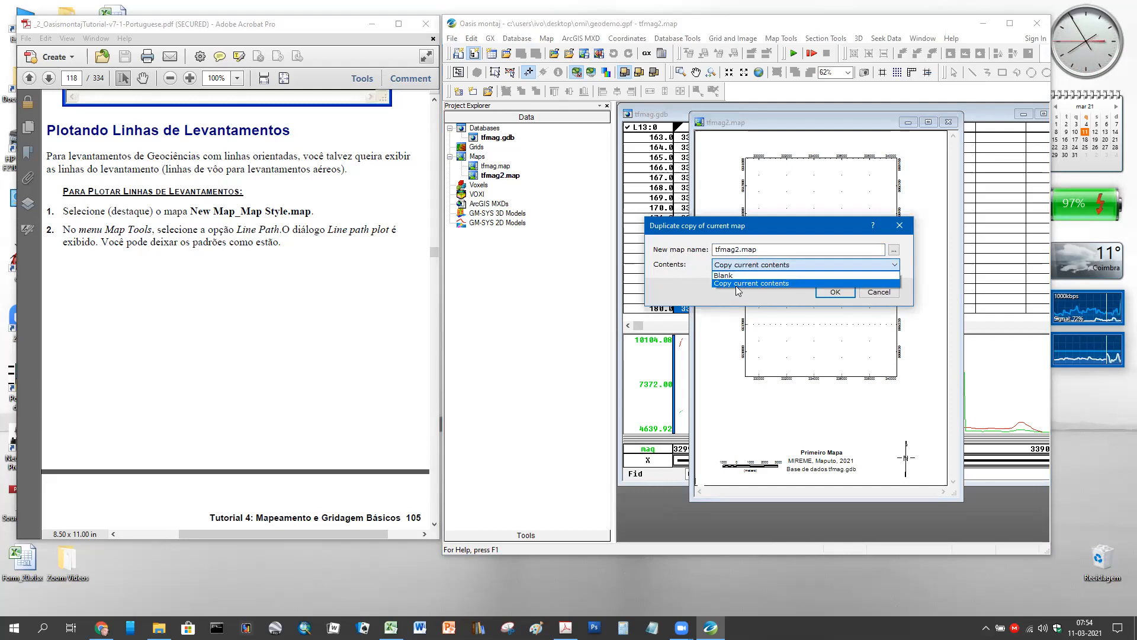
click(796, 283)
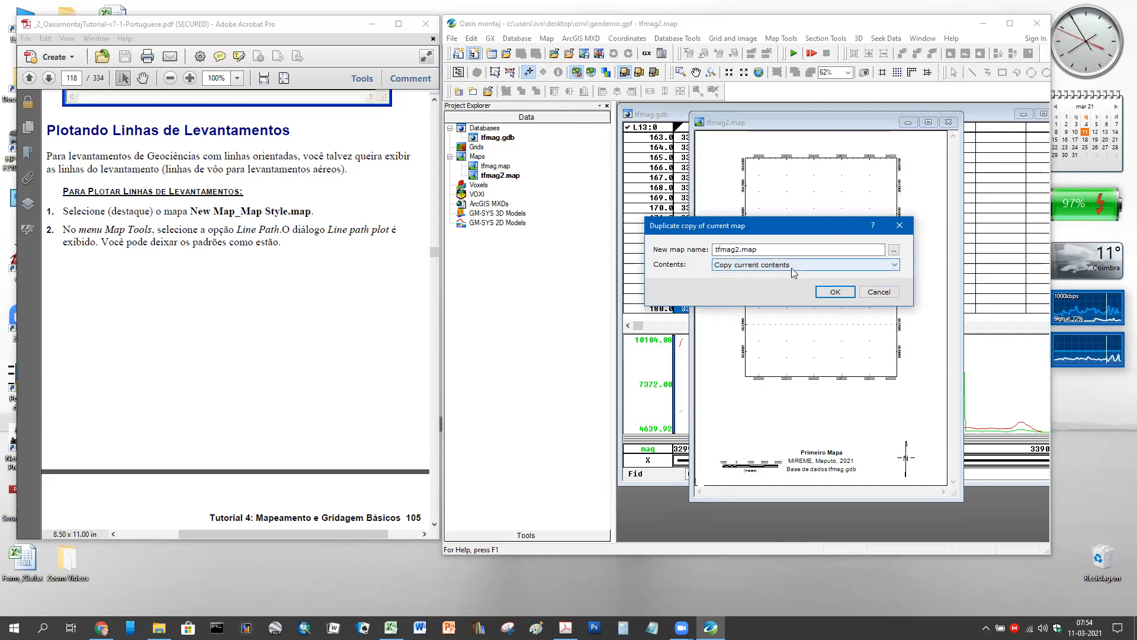
click(879, 292)
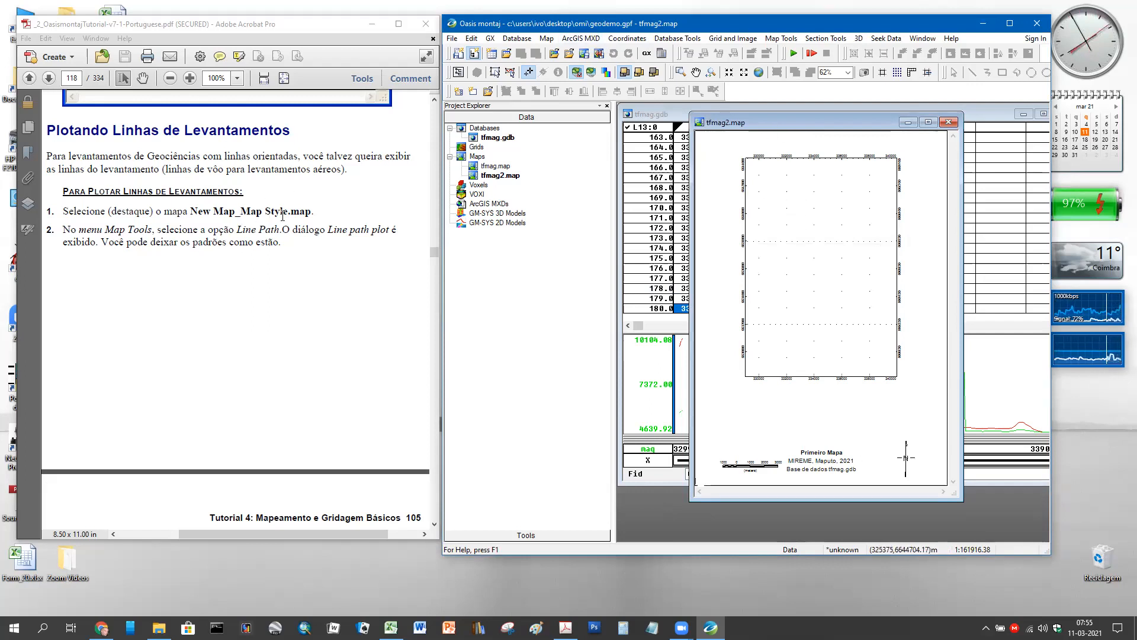
- Select tfmag2.map in Project Explorer and bring up the Map Tools menu
click(490, 176)
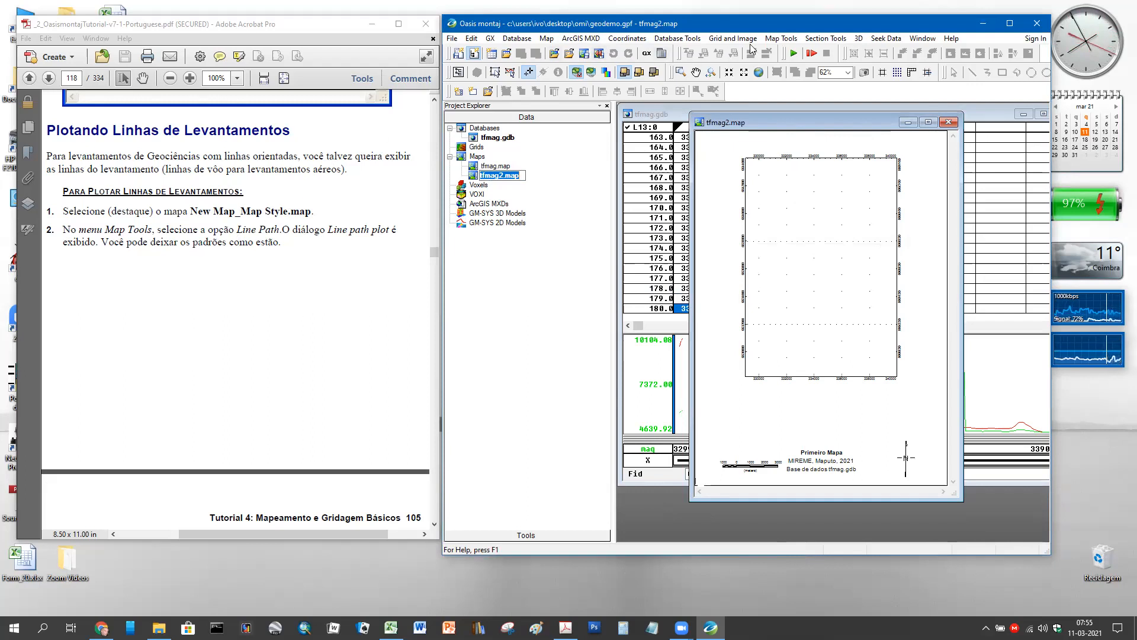
click(780, 39)
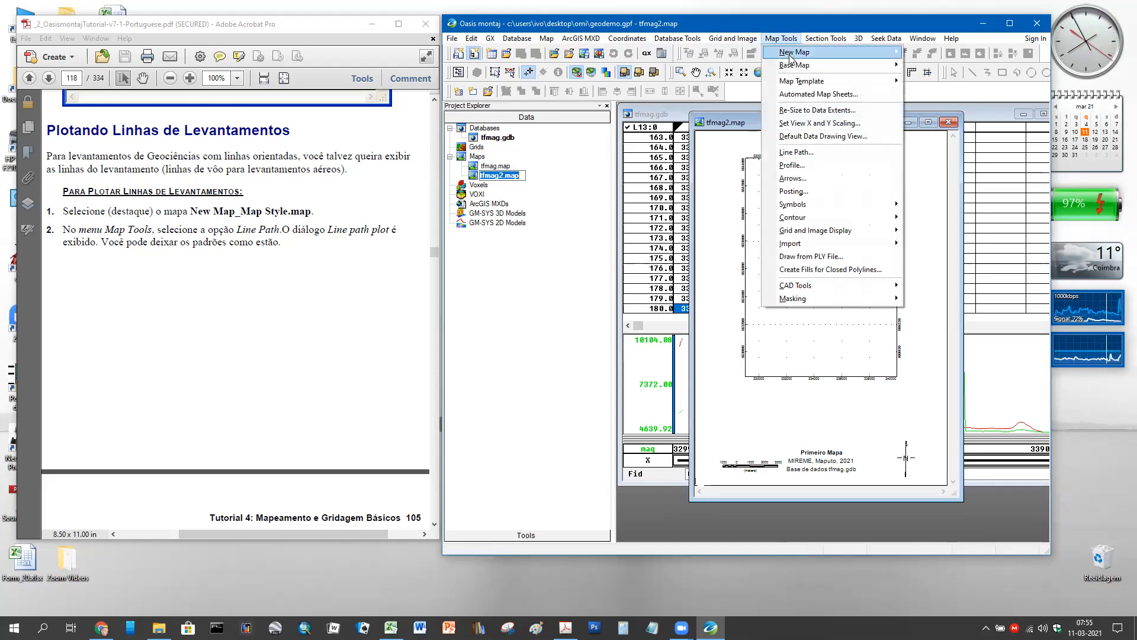
- Review the Line path plot settings against the tutorial, then cancel without plotting
click(795, 152)
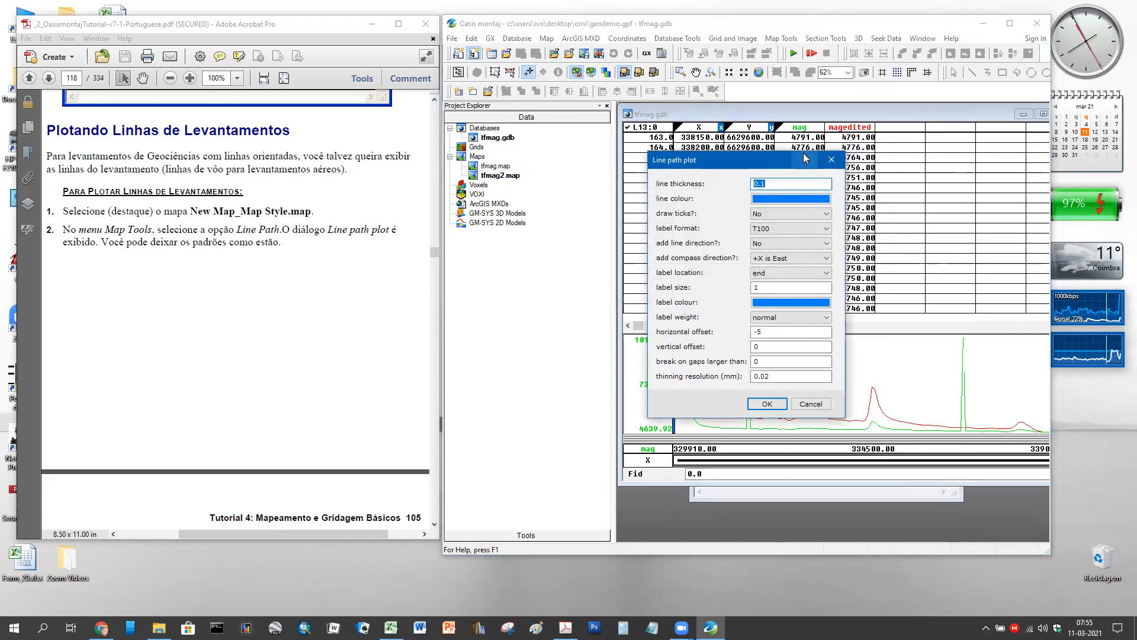
drag(753, 161, 703, 141)
scroll(294, 274, down, 6)
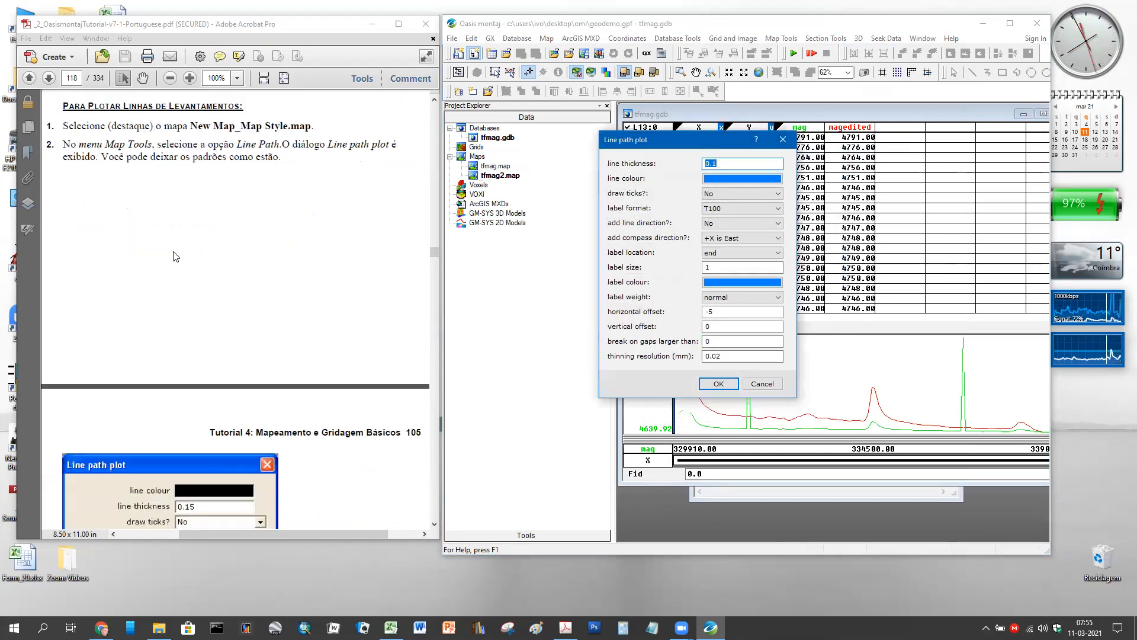
scroll(294, 274, up, 8)
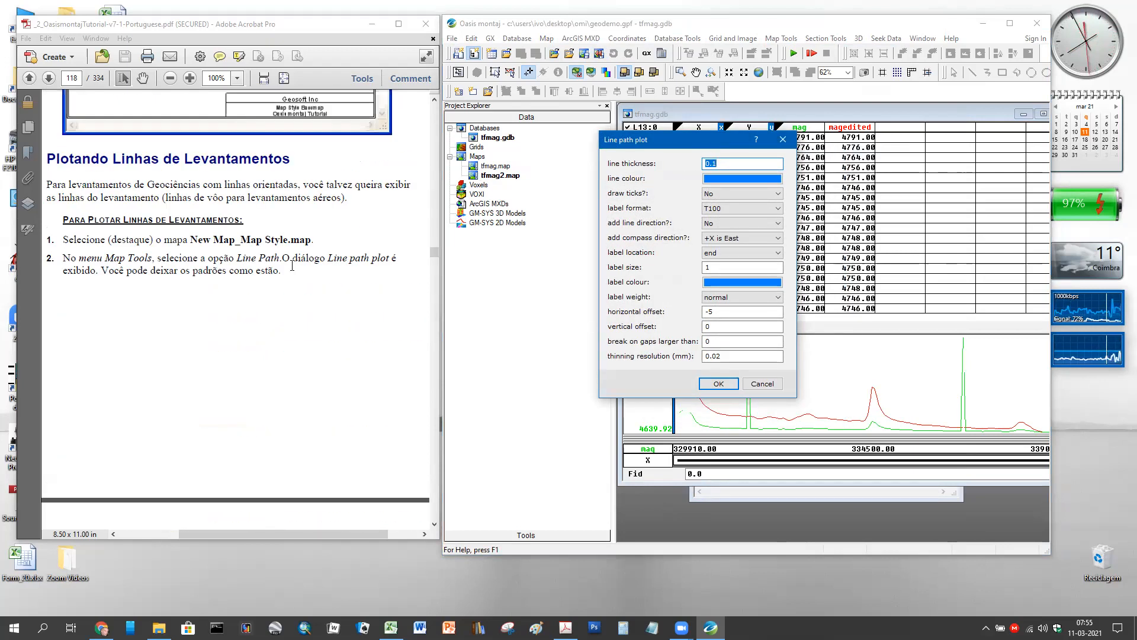
scroll(418, 303, down, 5)
scroll(418, 302, down, 6)
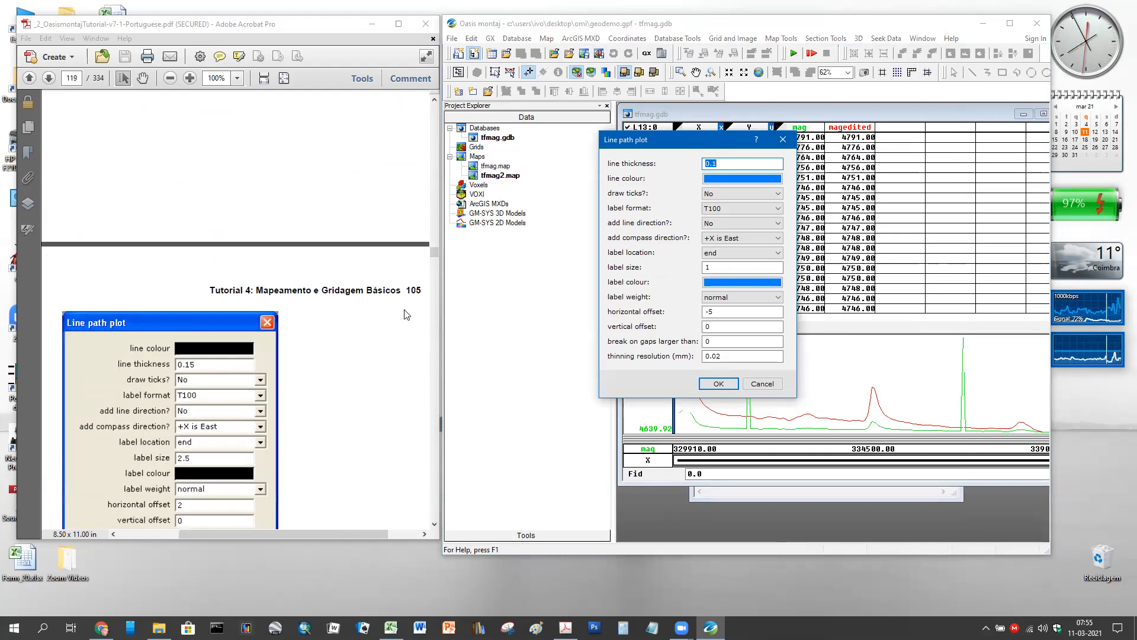
scroll(406, 314, down, 2)
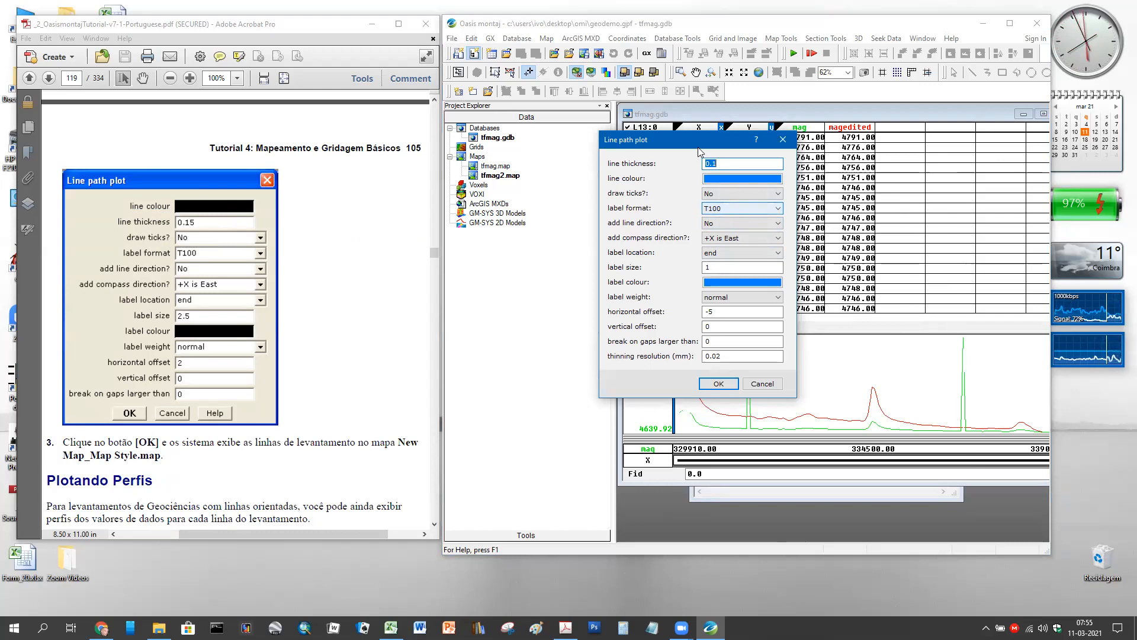
drag(695, 151, 680, 191)
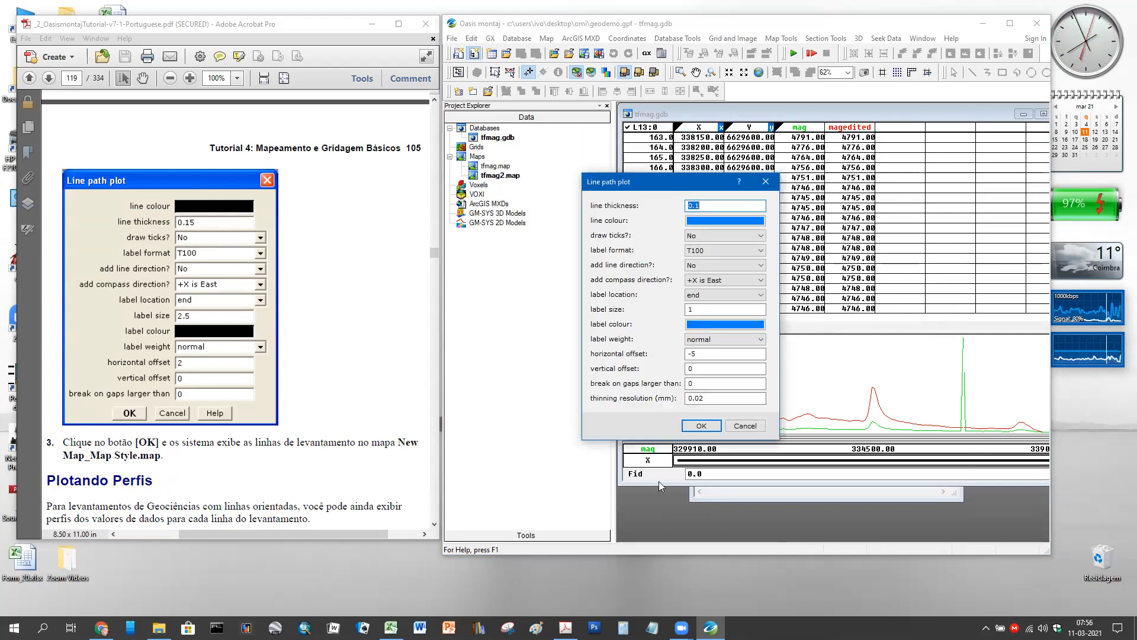
click(739, 427)
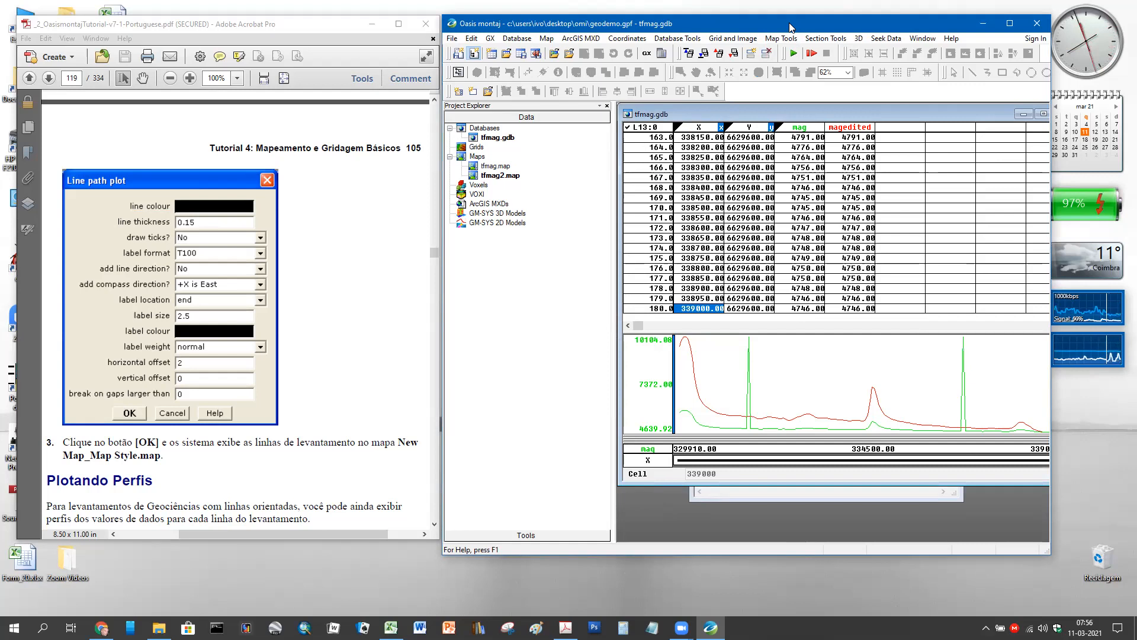
- Open tfmag2.map in its own window, make it current, and browse the Map and Map Tools menus
double_click(498, 175)
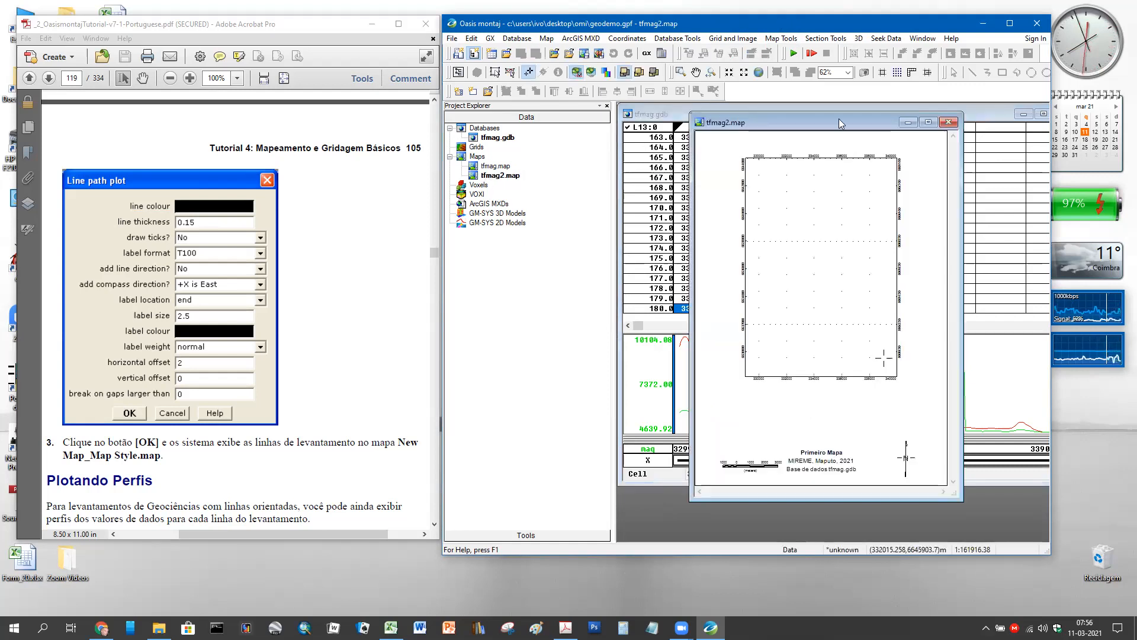
click(475, 177)
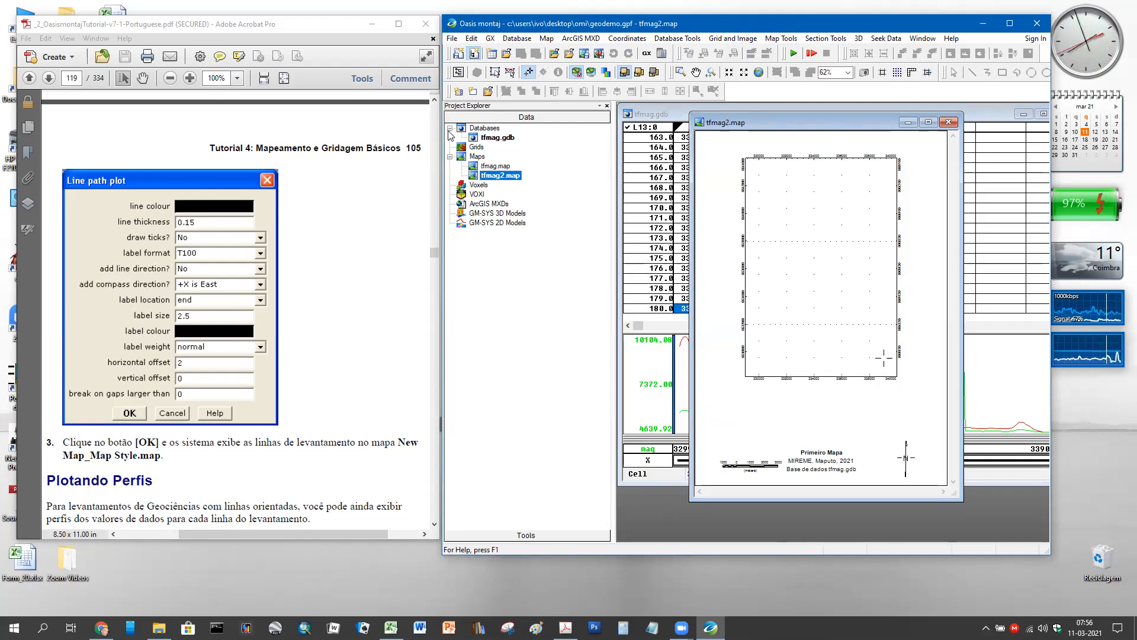
click(546, 37)
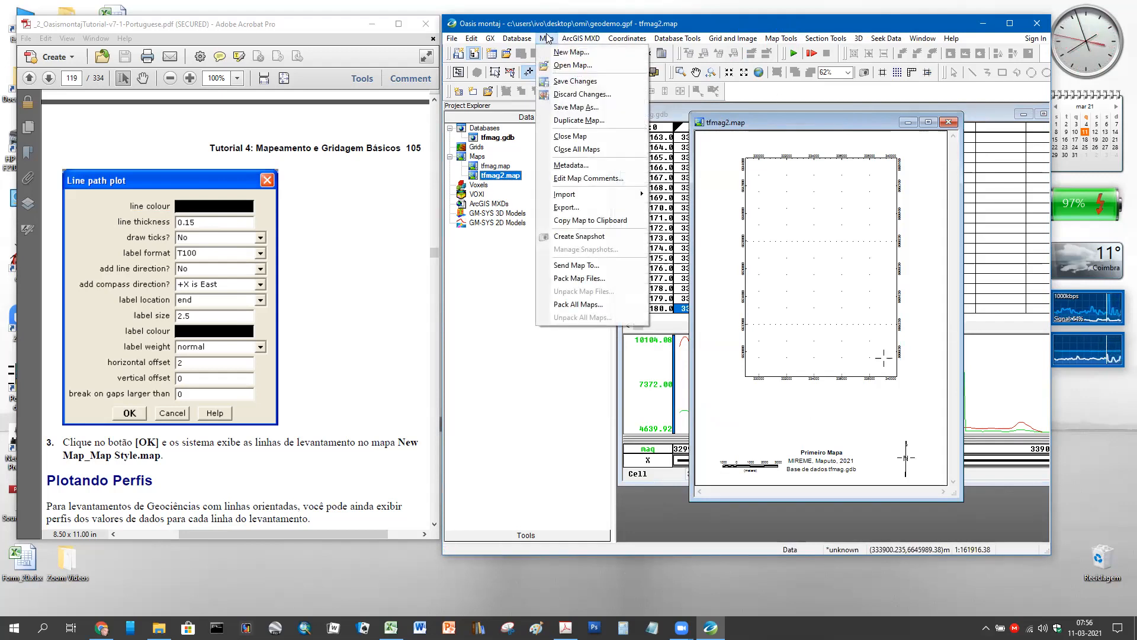
mouse_move(780, 39)
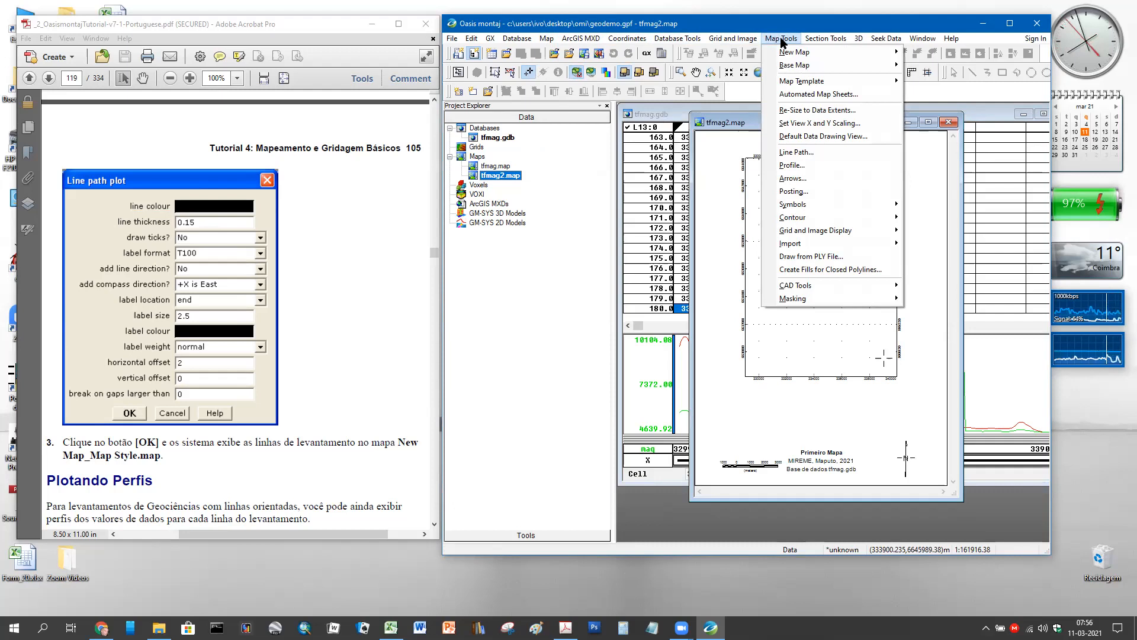
- Open Map Tools > Line Path, cancel it without plotting, and restore the collapsed tfmag2 map window
click(827, 156)
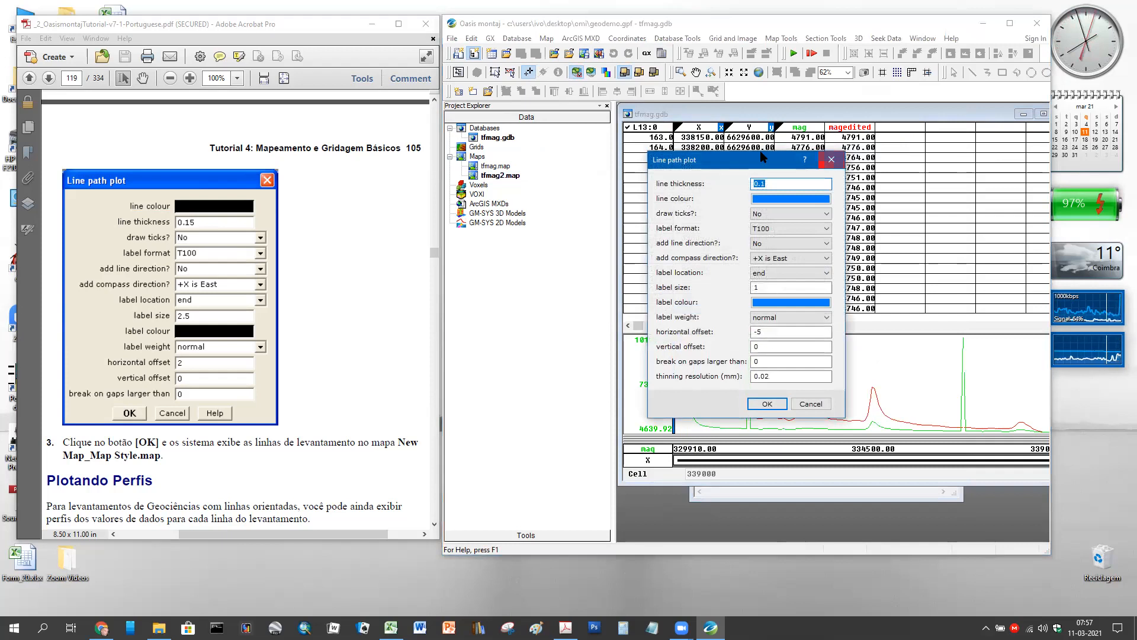
drag(760, 157, 601, 122)
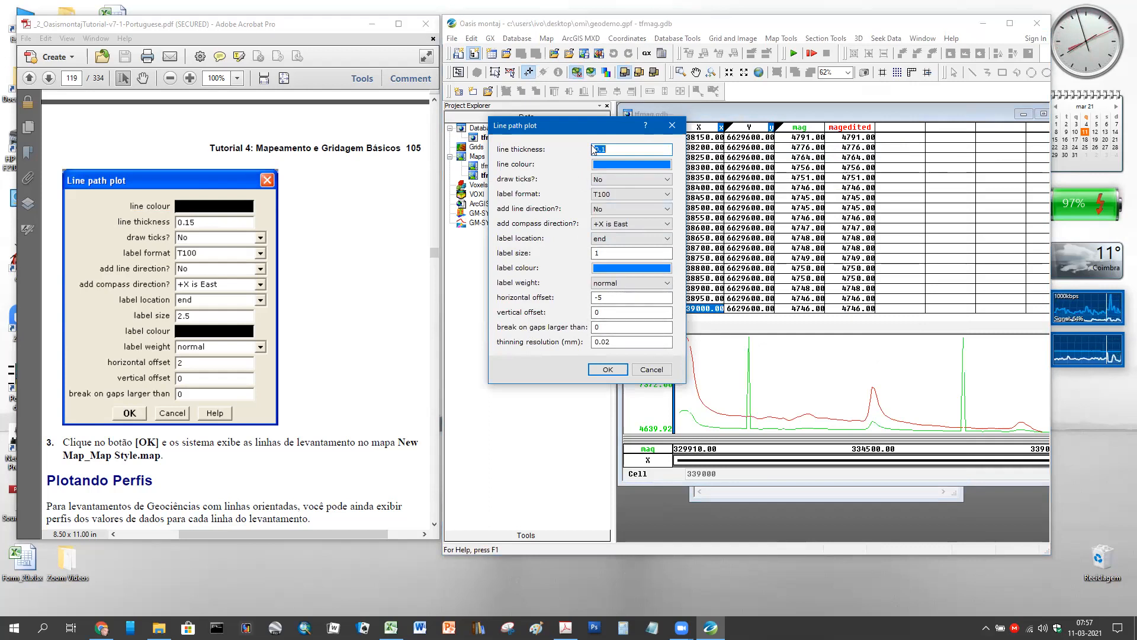
click(624, 151)
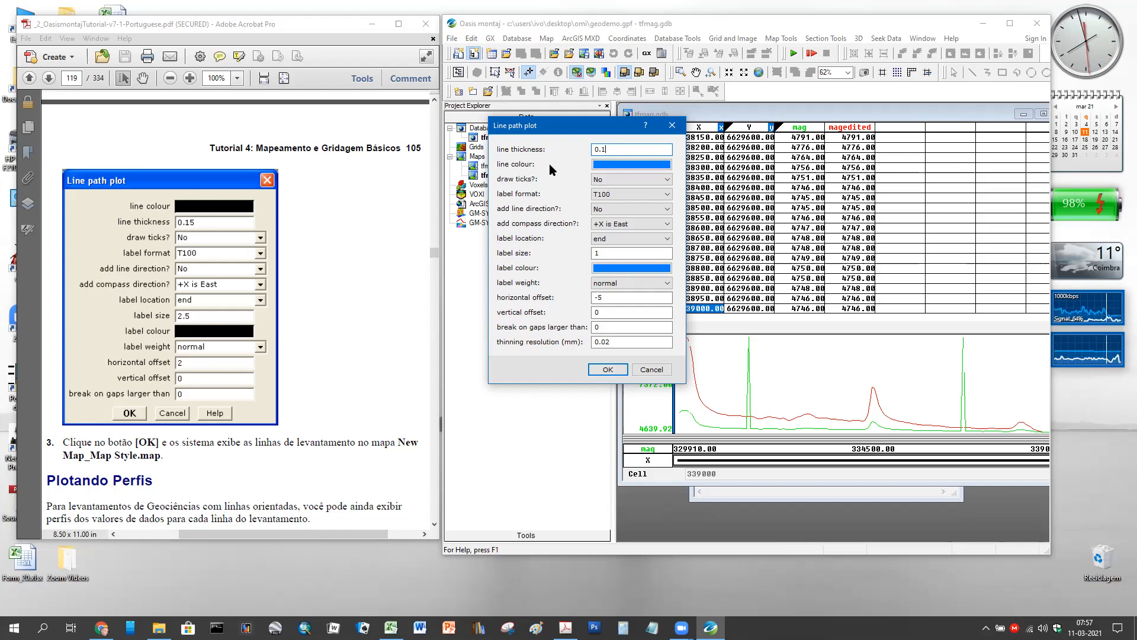
click(650, 370)
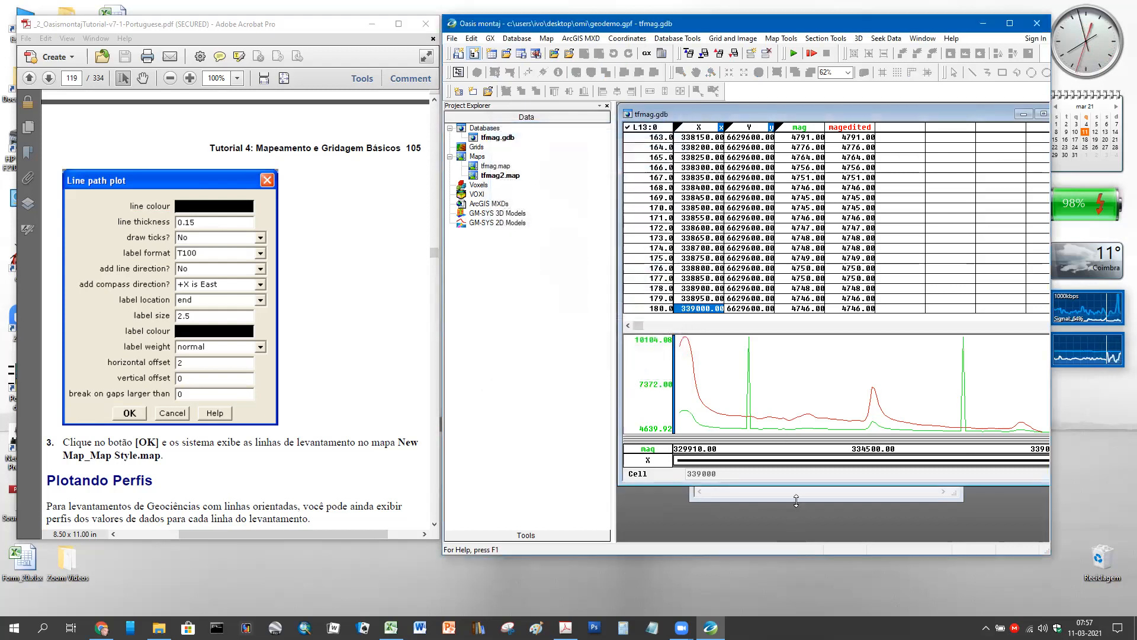
double_click(796, 501)
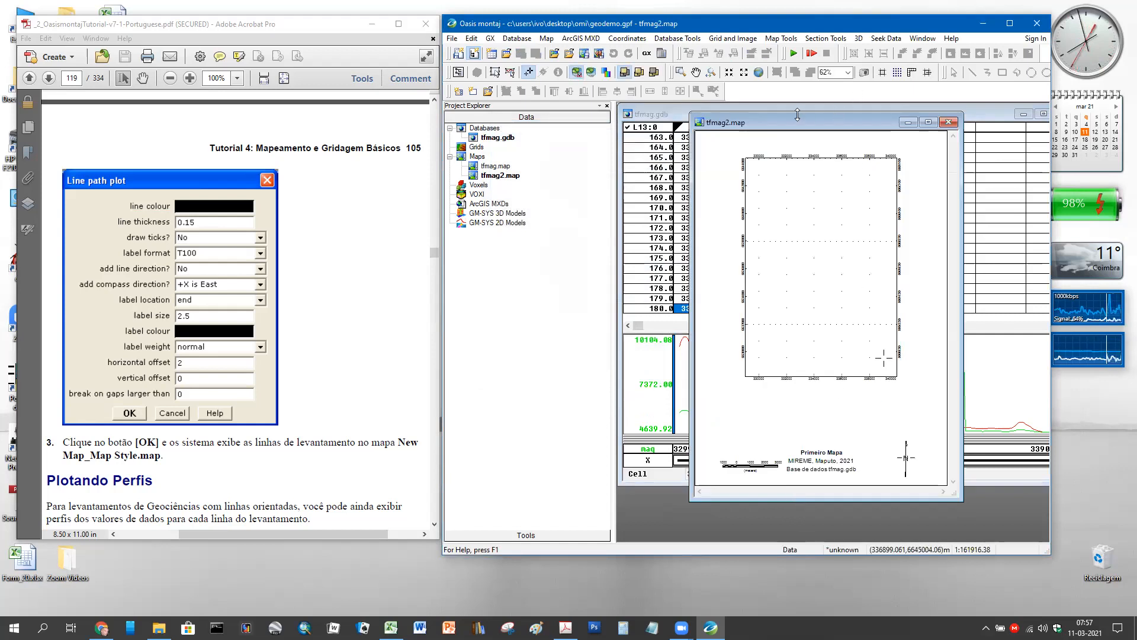
click(473, 177)
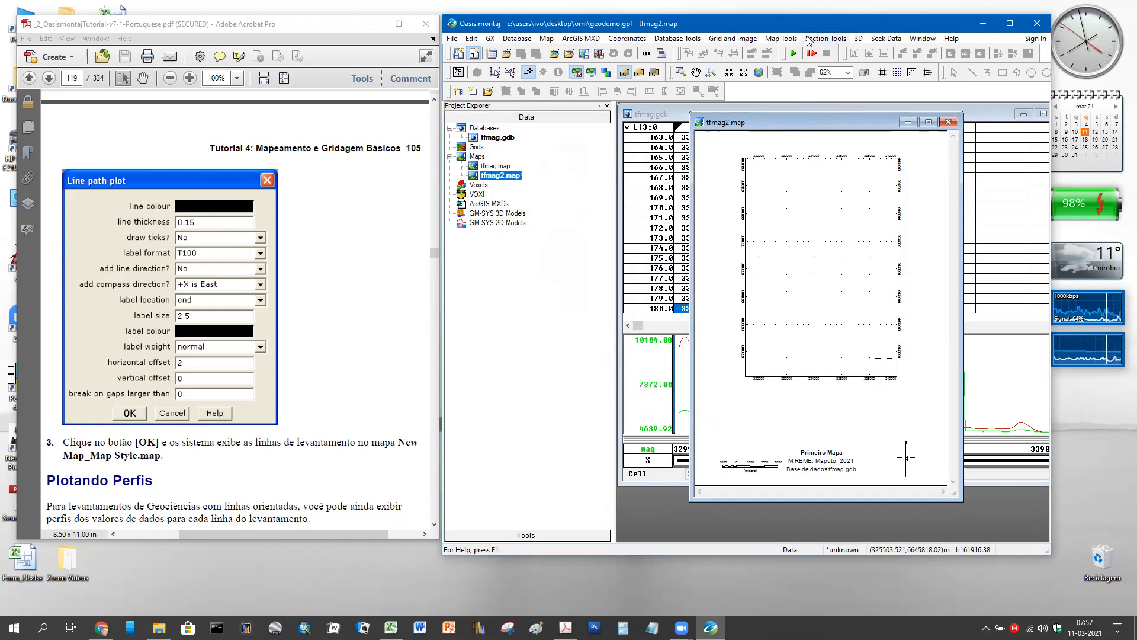
click(780, 38)
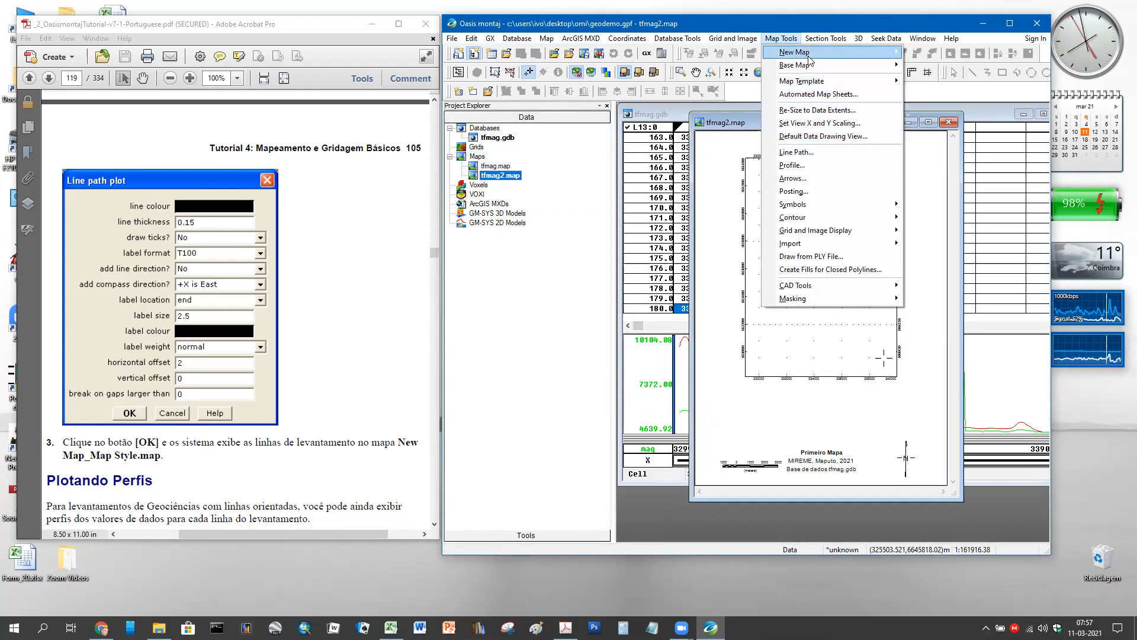
click(822, 153)
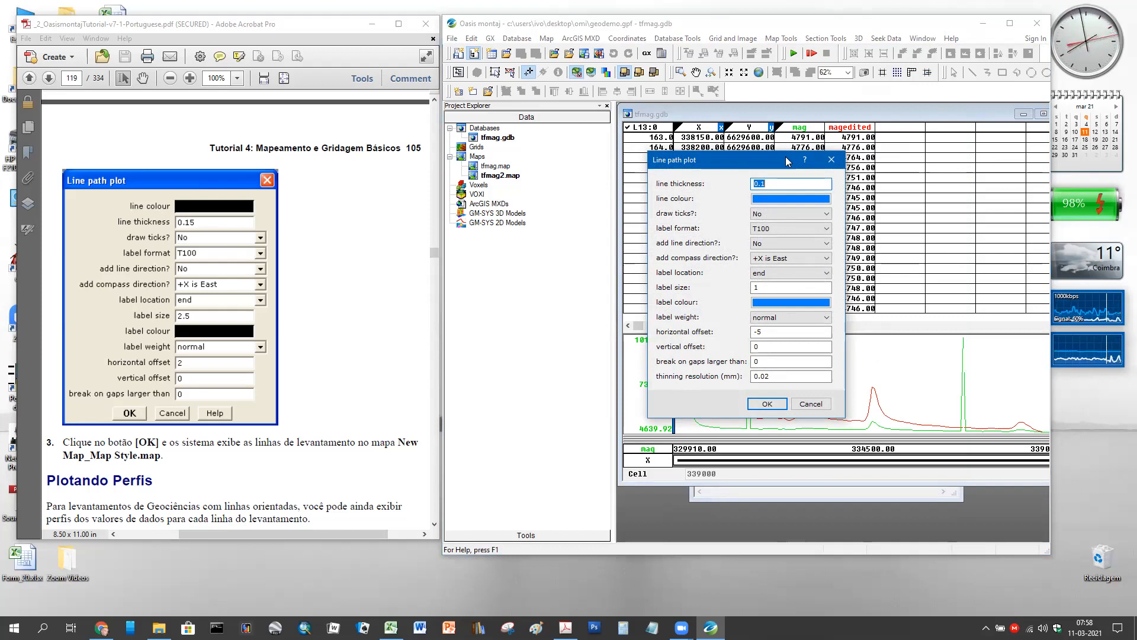
click(812, 405)
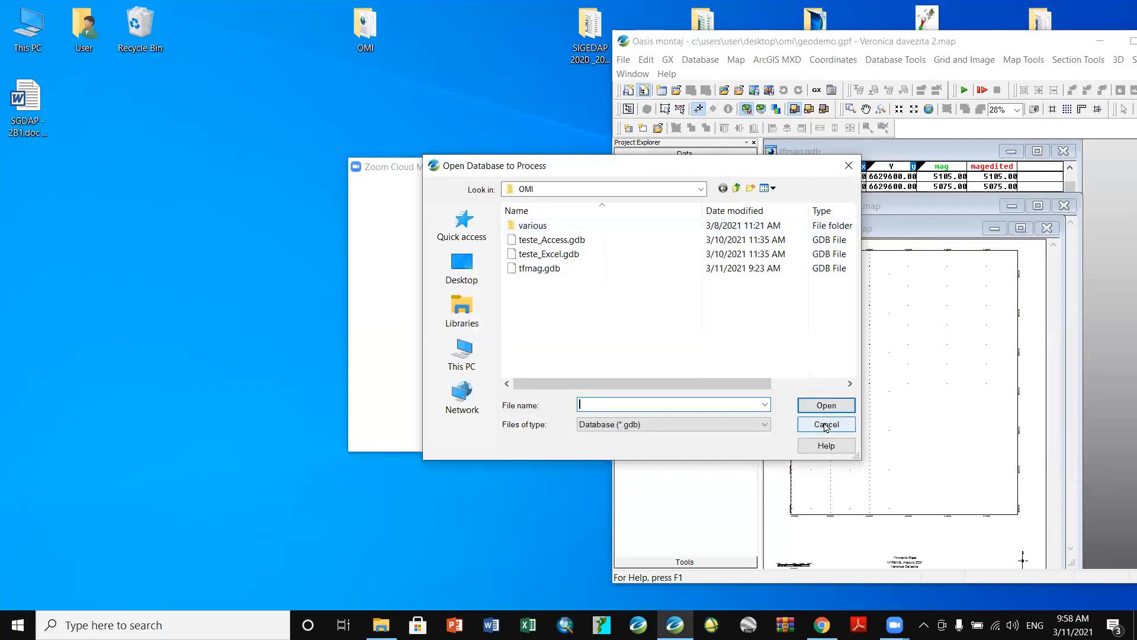
- Cancel the Open Database to Process chooser and move the Oasis montaj window up and left
click(828, 428)
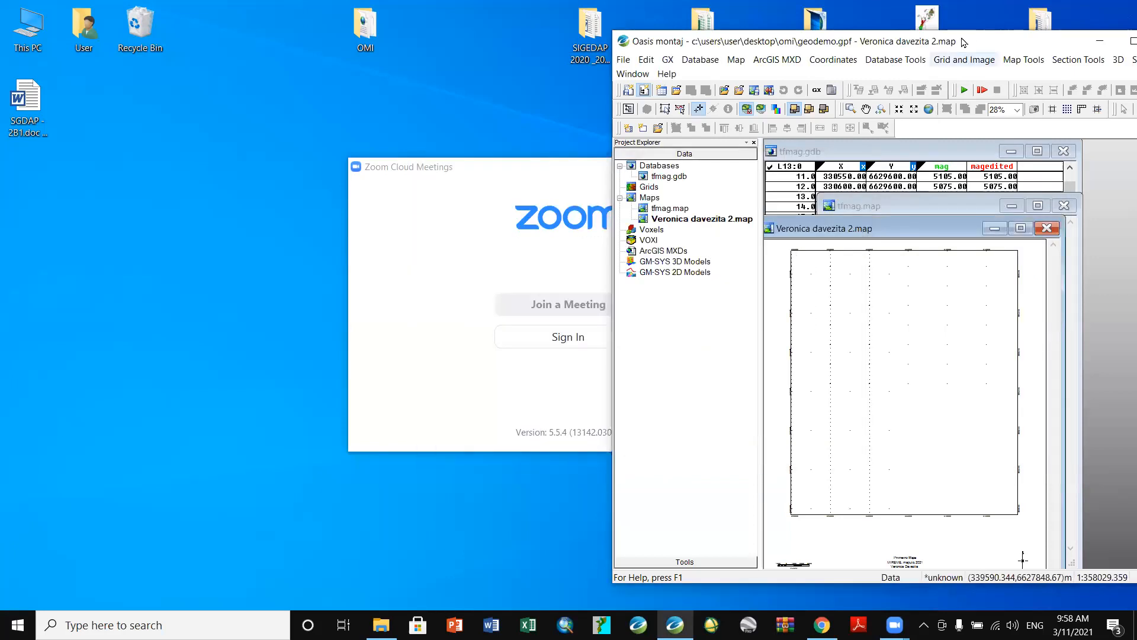
drag(963, 40, 665, 12)
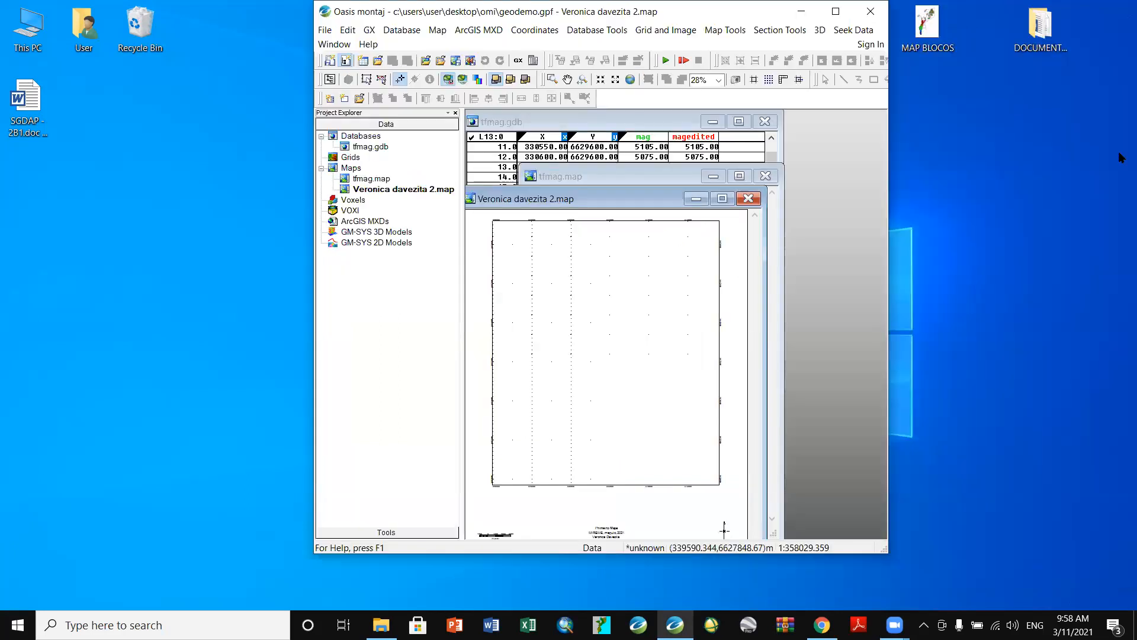
- Launch Map Tools > Line Path on the duplicated map and choose tfmag.gdb as the database
click(431, 190)
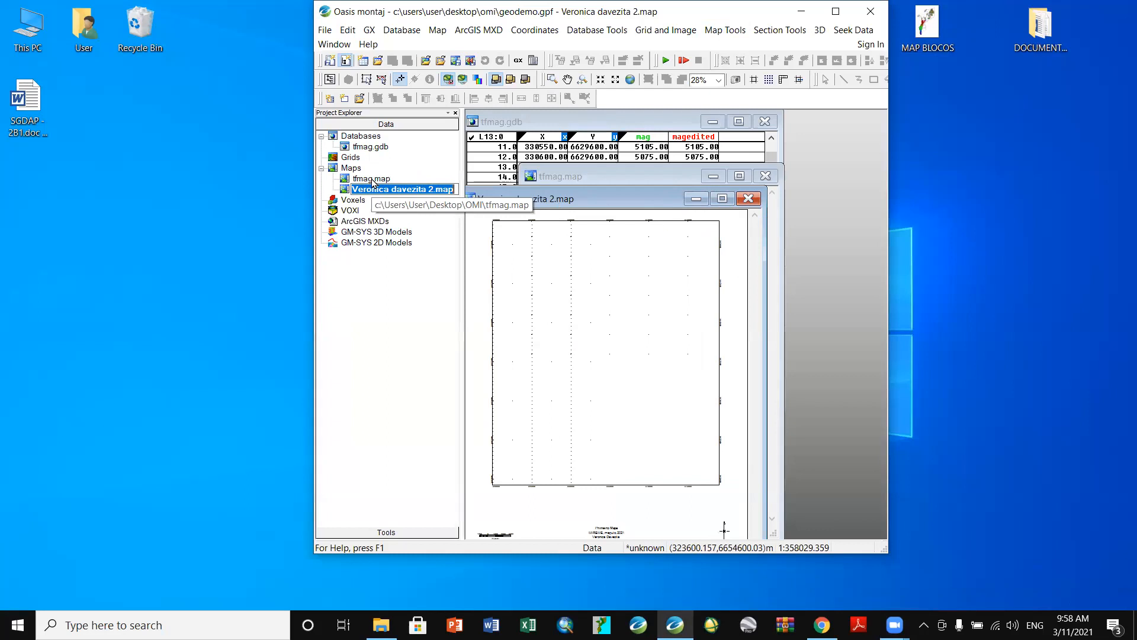
click(344, 190)
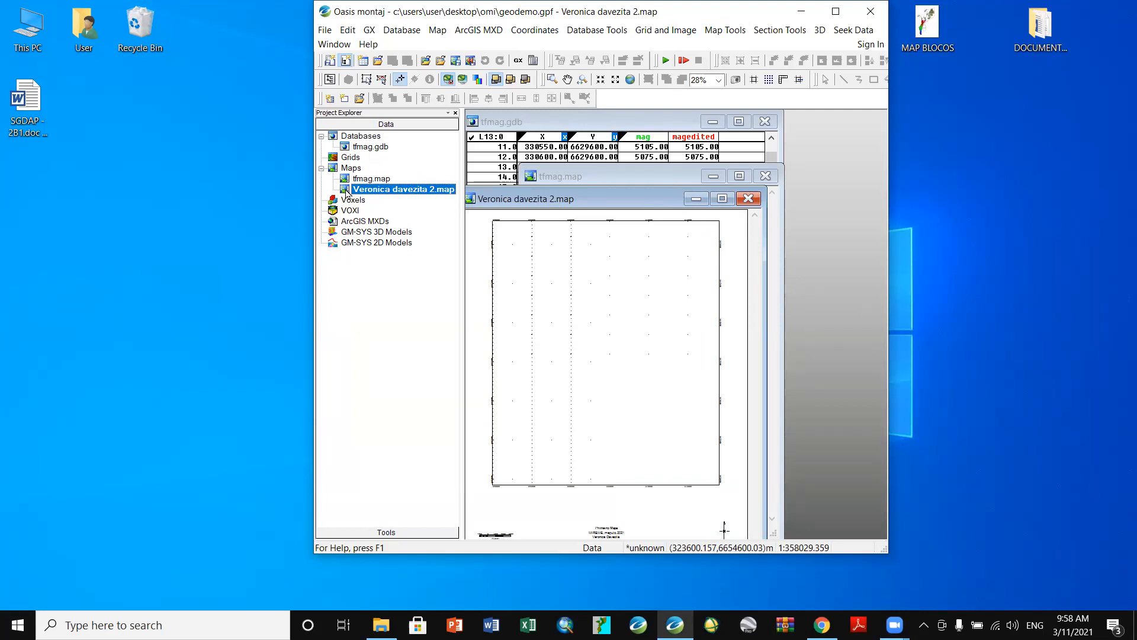
click(720, 33)
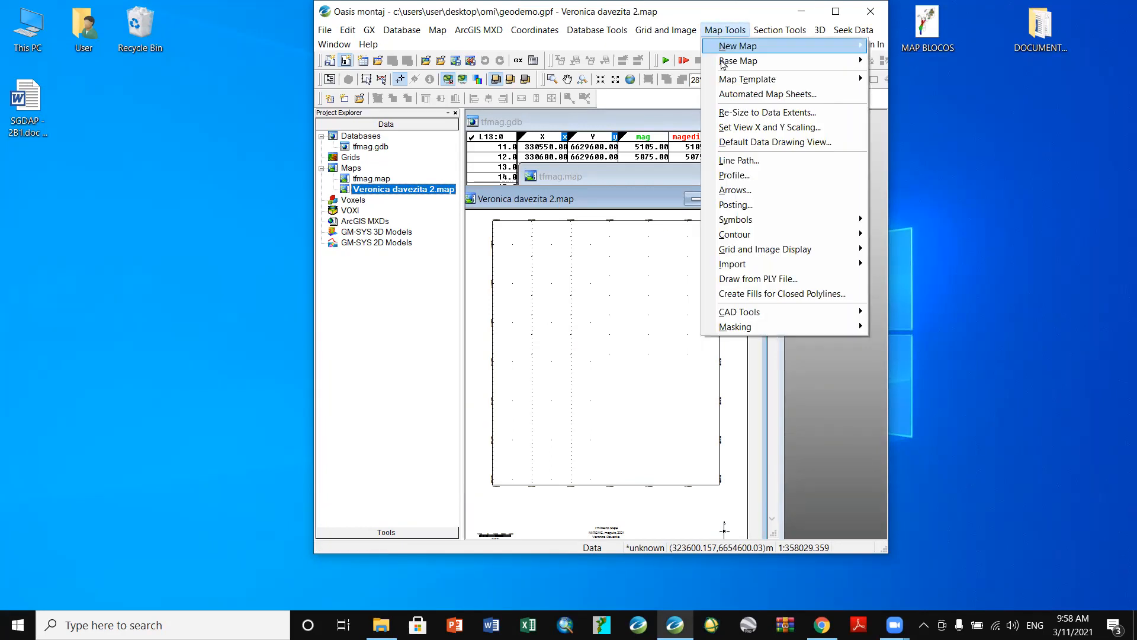
click(737, 165)
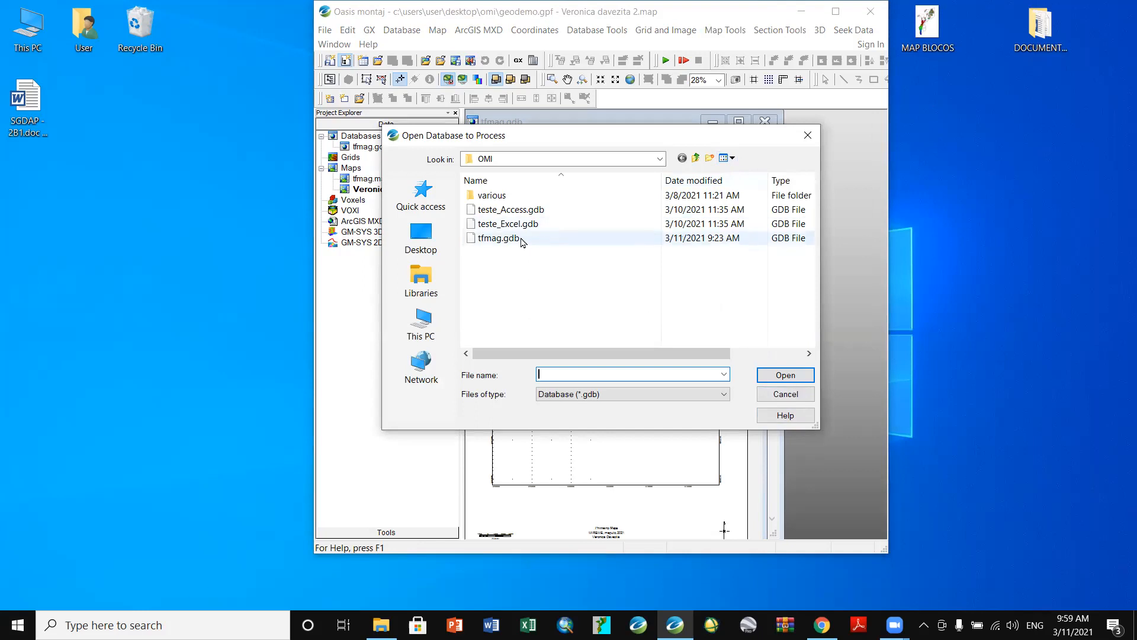
double_click(499, 238)
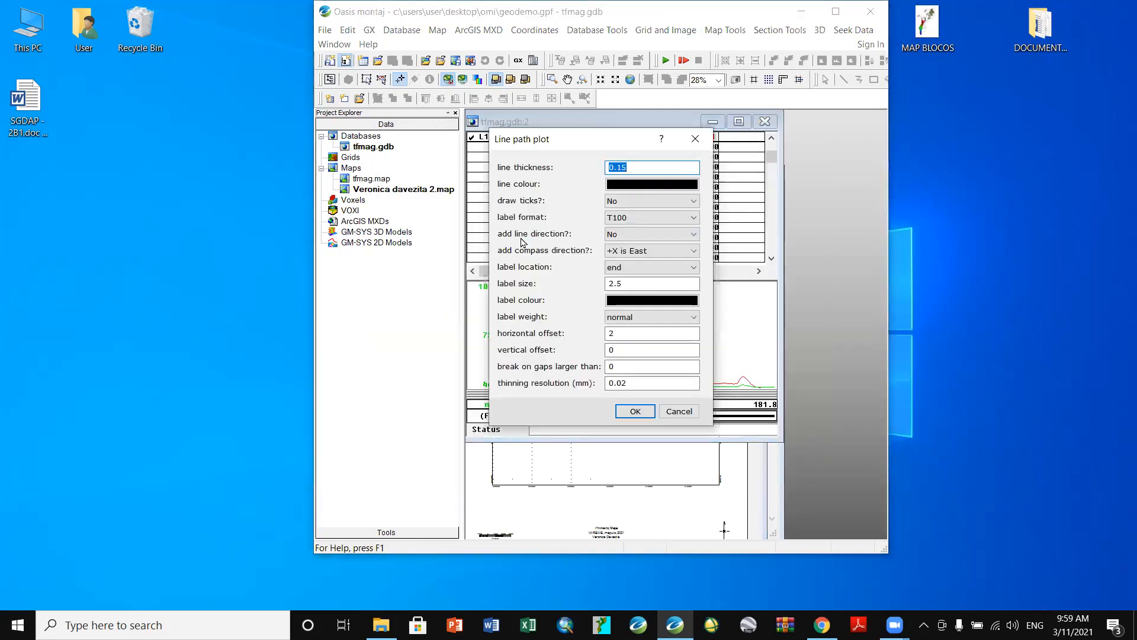
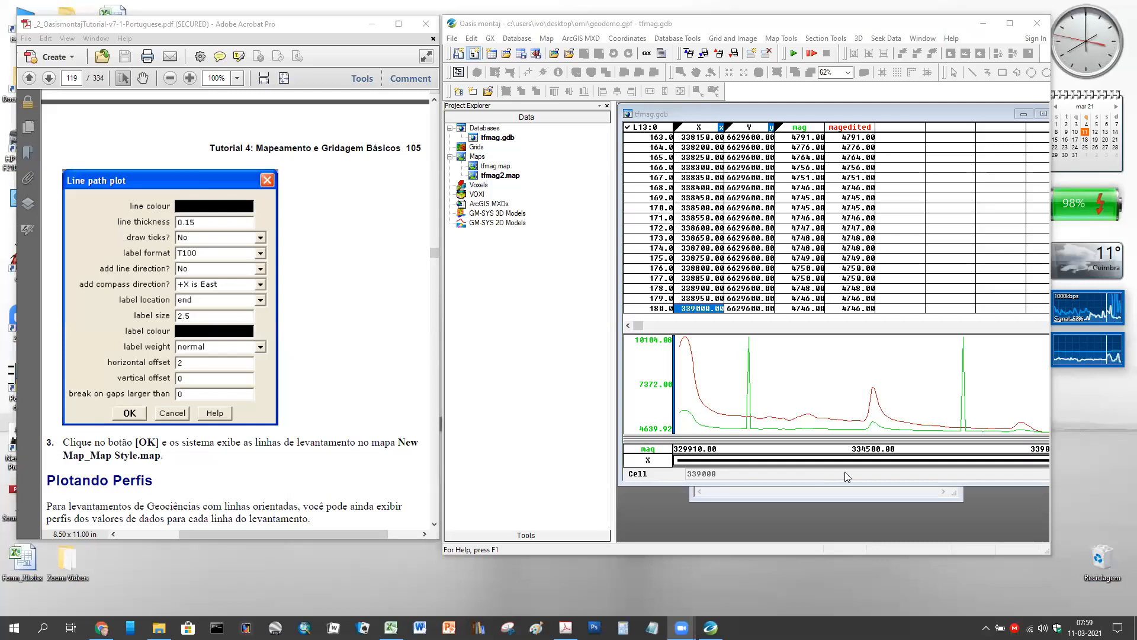
- With tfmag.gdb and the tfmag2 map selected, start Map Tools > Line Path
click(487, 138)
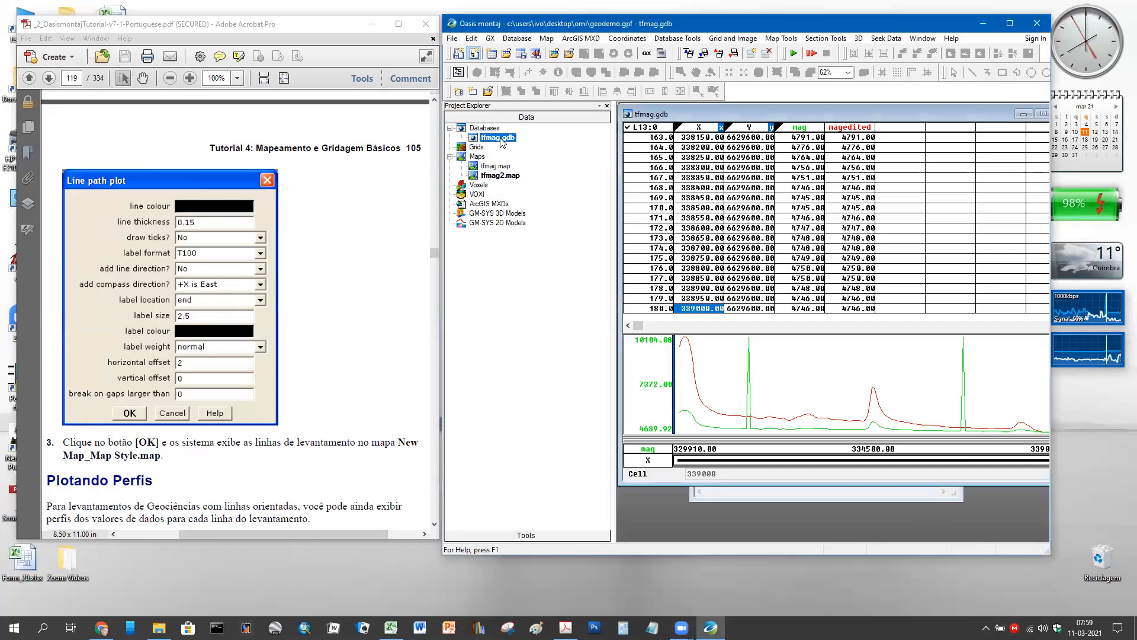
click(482, 177)
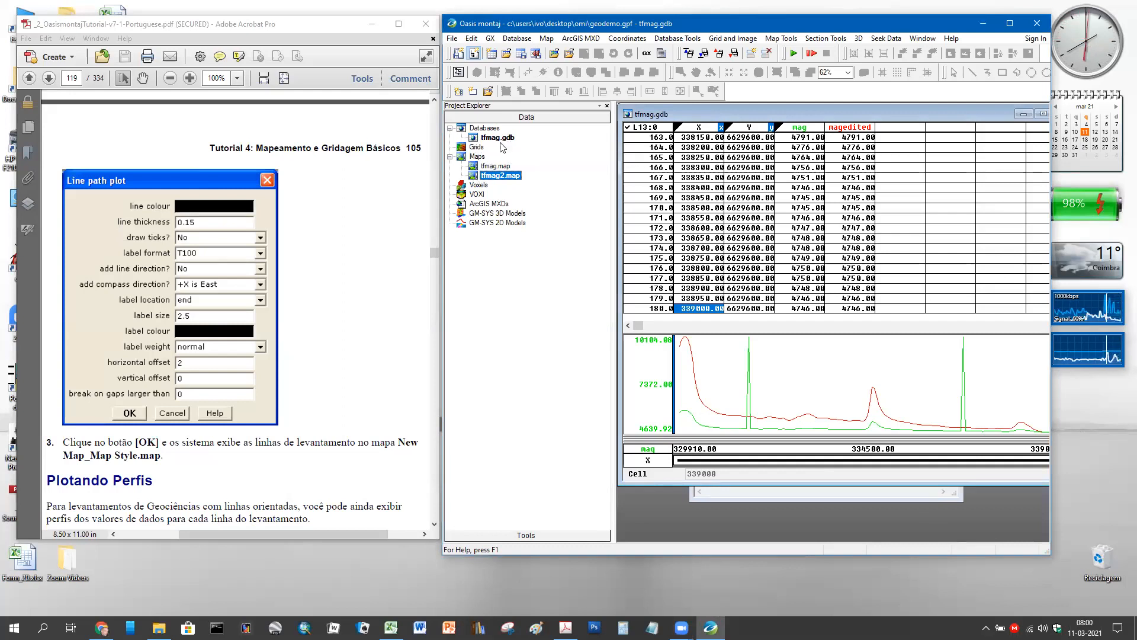
click(793, 39)
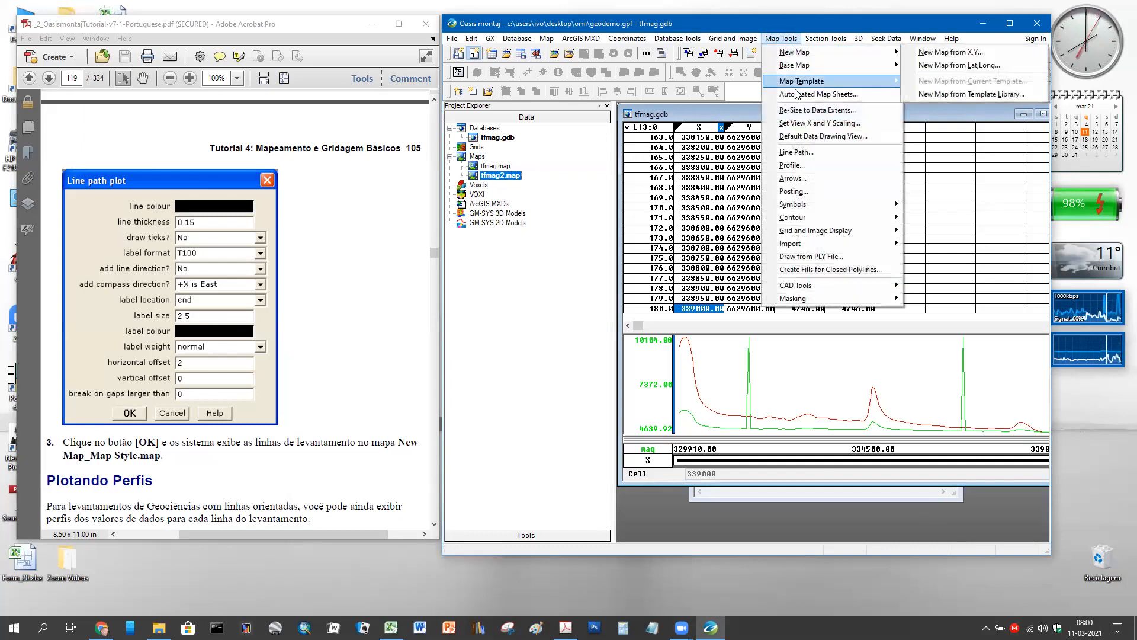
click(809, 153)
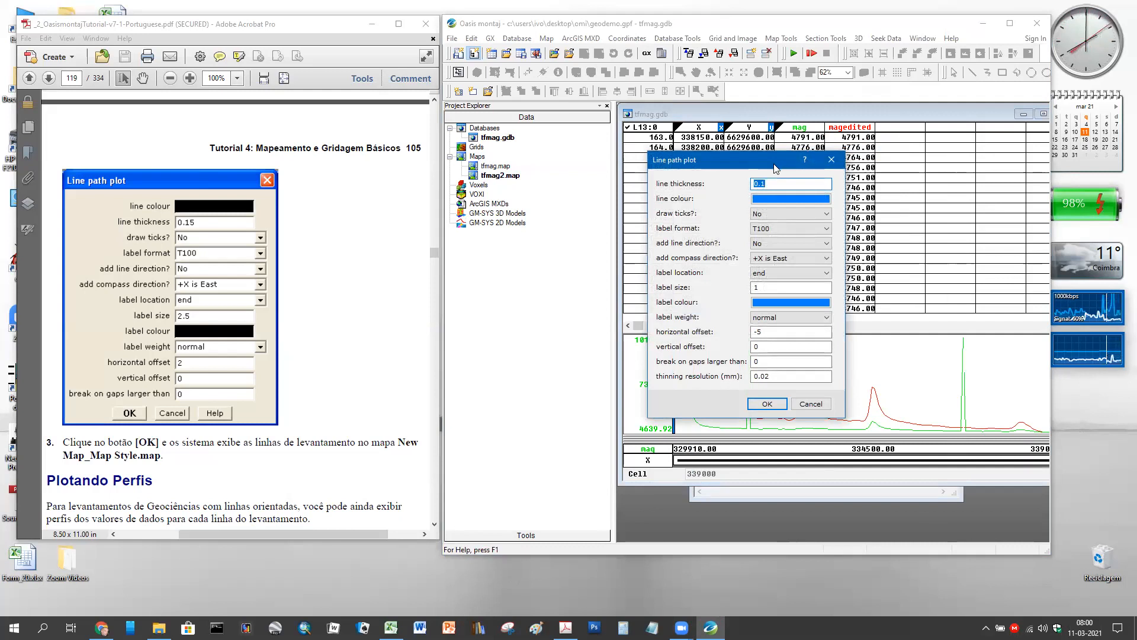
- Move the Line path plot dialog beside the tutorial and set the line label colour to blue
drag(774, 169, 421, 187)
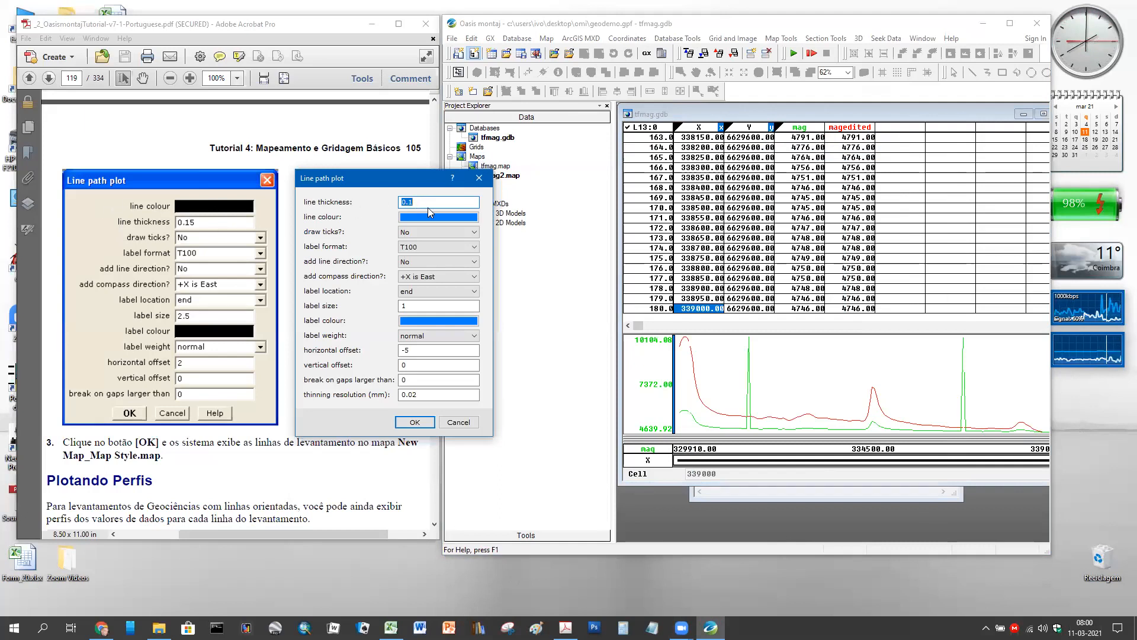
click(419, 202)
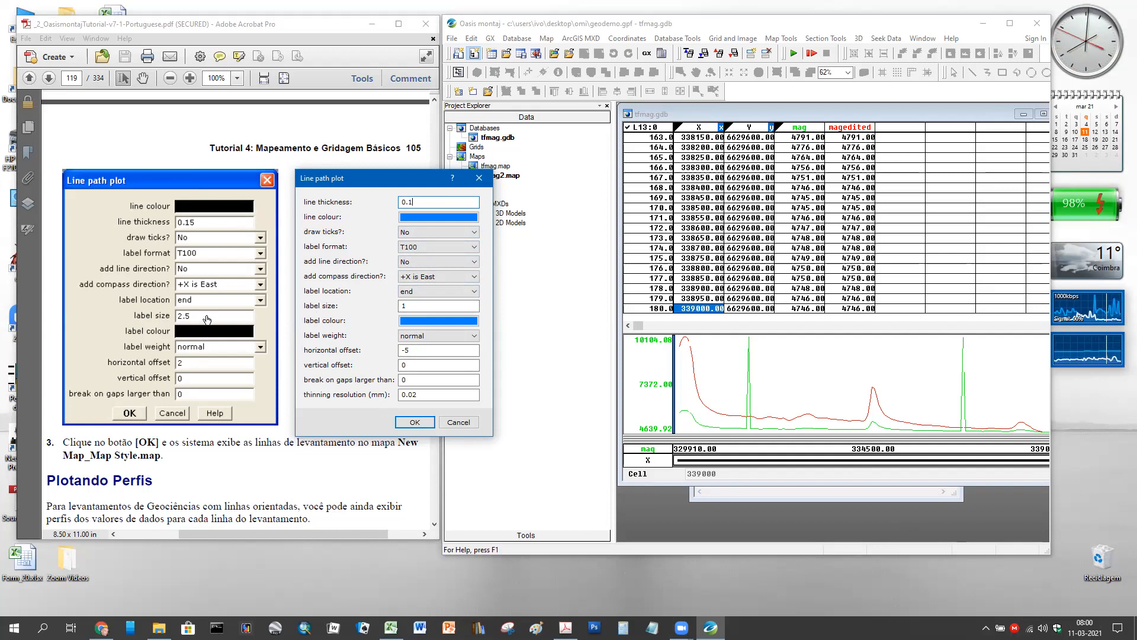
click(424, 322)
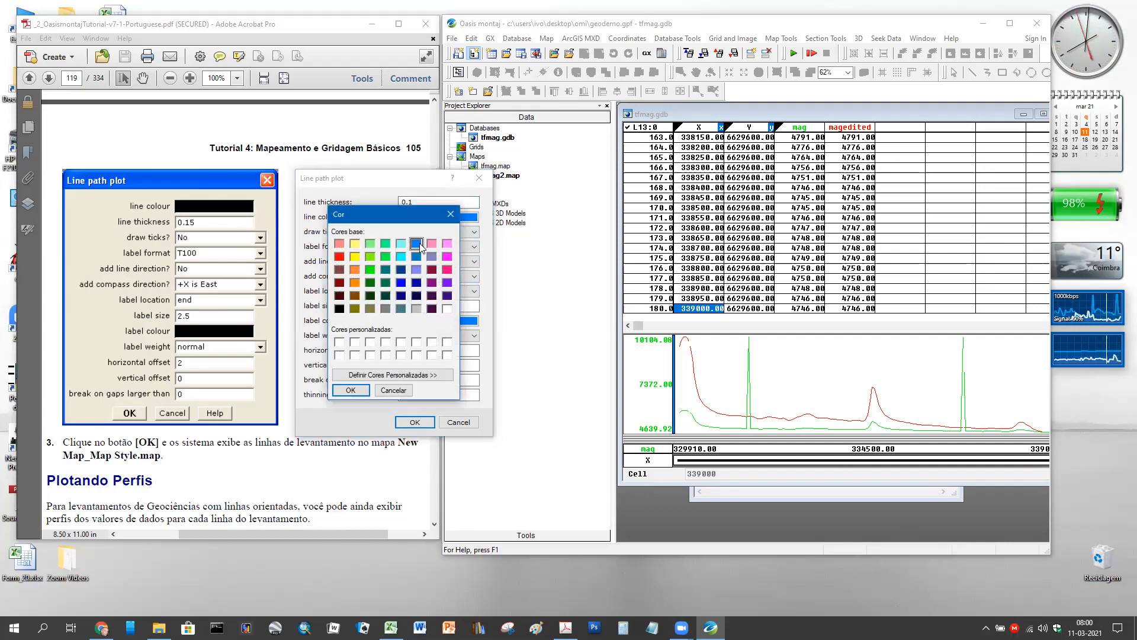
click(350, 390)
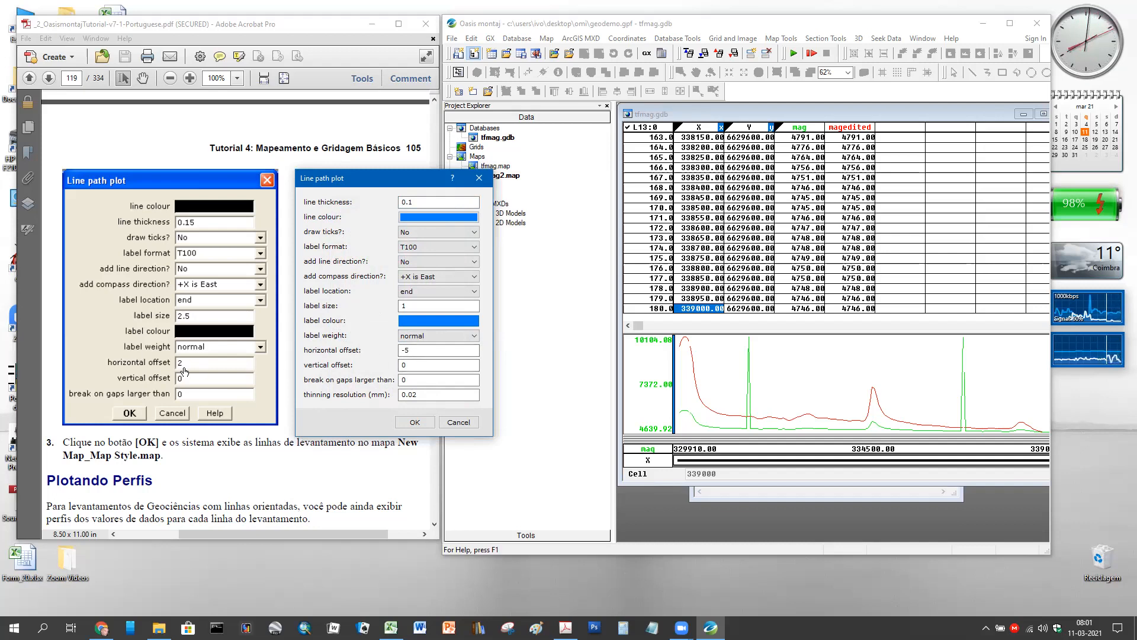
- Change the horizontal label offset from -5 to 0 and bring up the PATH GX help page
double_click(410, 350)
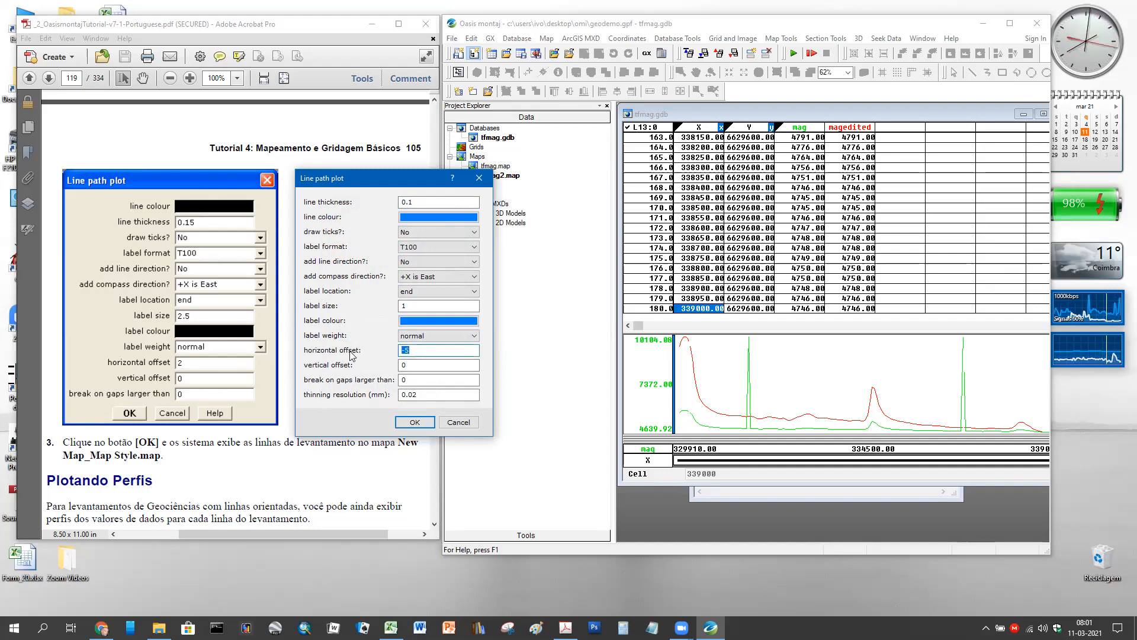
text(0)
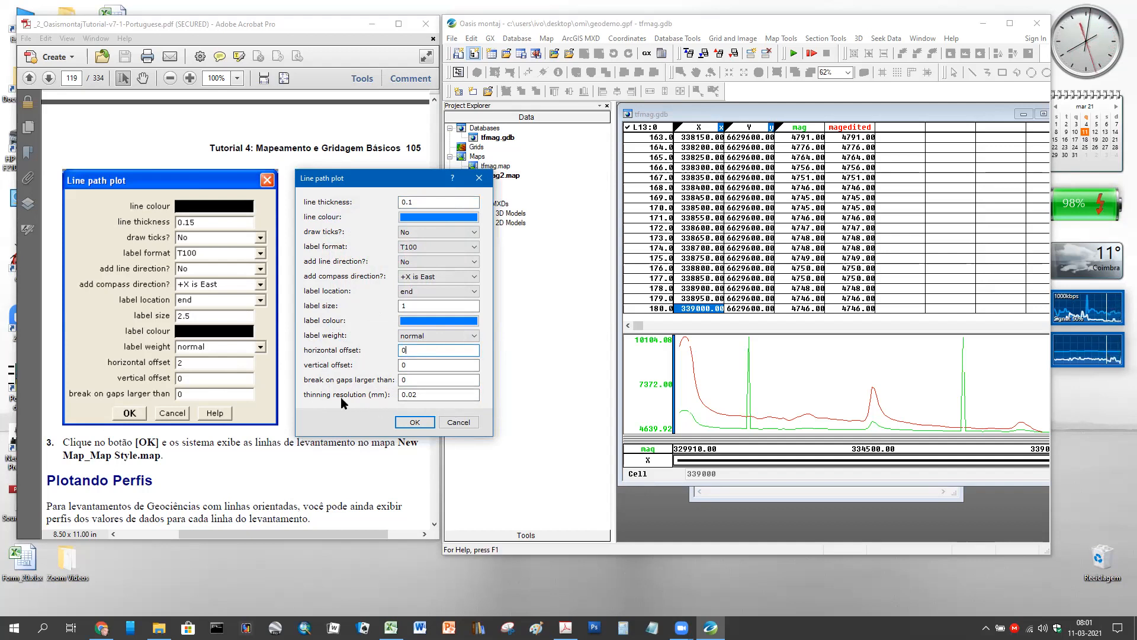
click(453, 179)
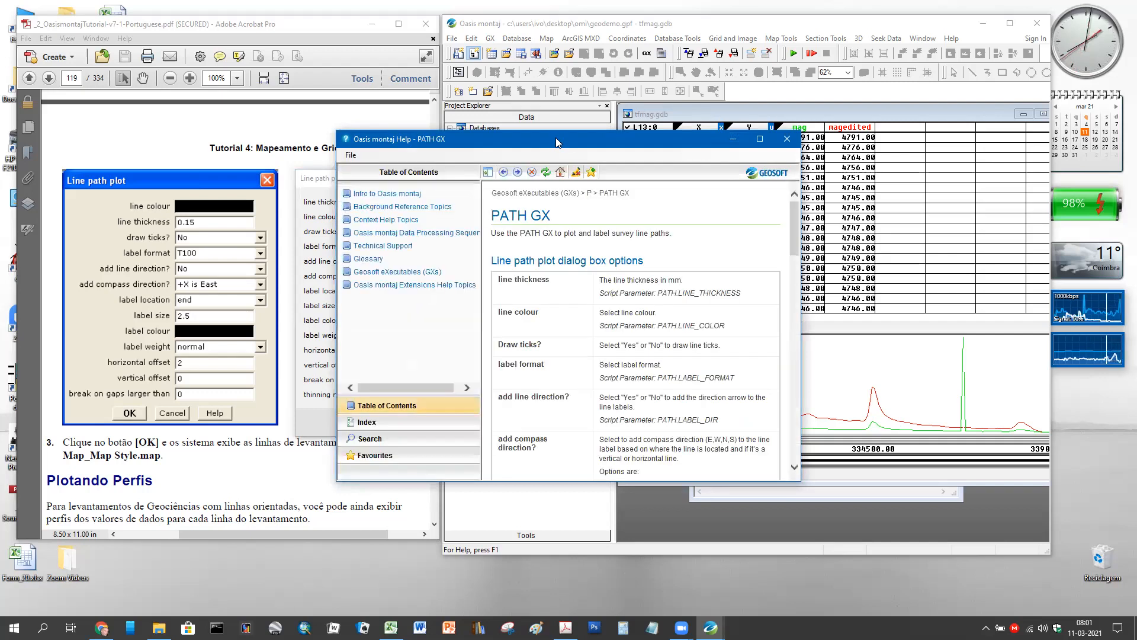
- Read the PATH GX help on label options and thinning resolution, then close Help
drag(564, 140, 724, 81)
scroll(771, 274, down, 6)
scroll(771, 274, down, 3)
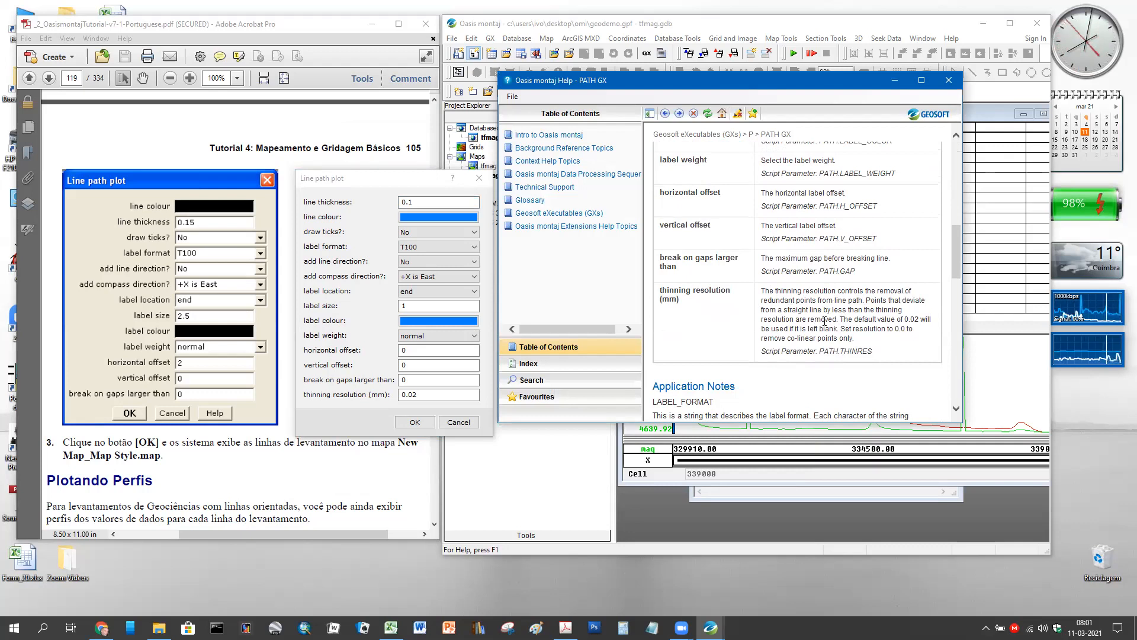
click(949, 80)
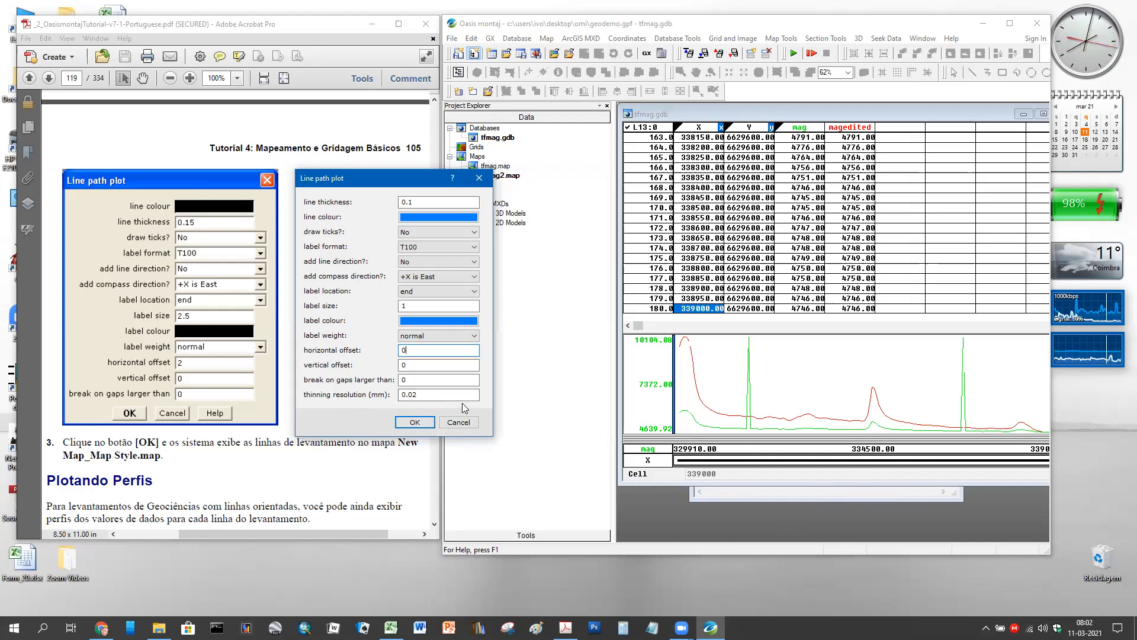
- Plot the survey line paths on tfmag2, then zoom and pan to inspect the blue labels L13 N–L281 N
click(425, 427)
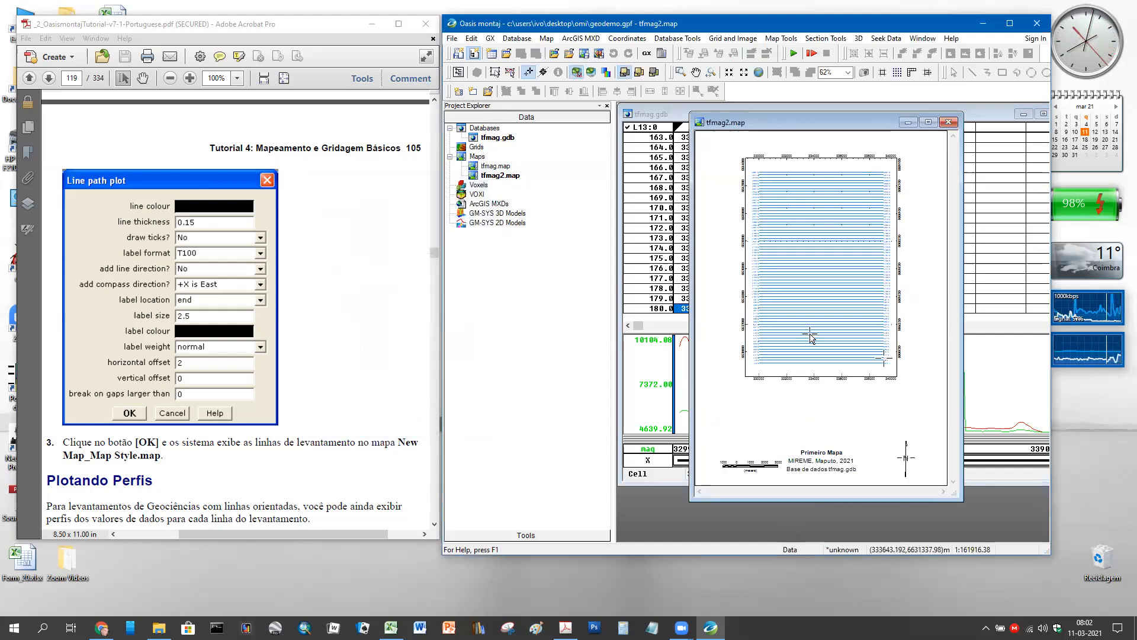
scroll(810, 338, up, 5)
scroll(822, 330, up, 5)
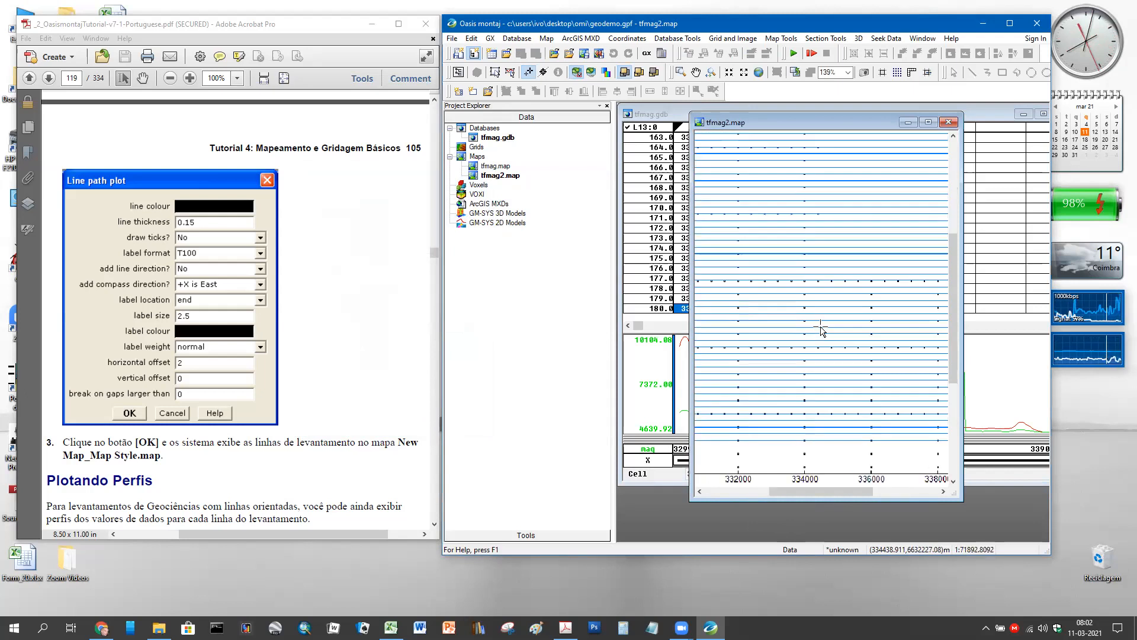
click(696, 72)
drag(708, 271, 930, 291)
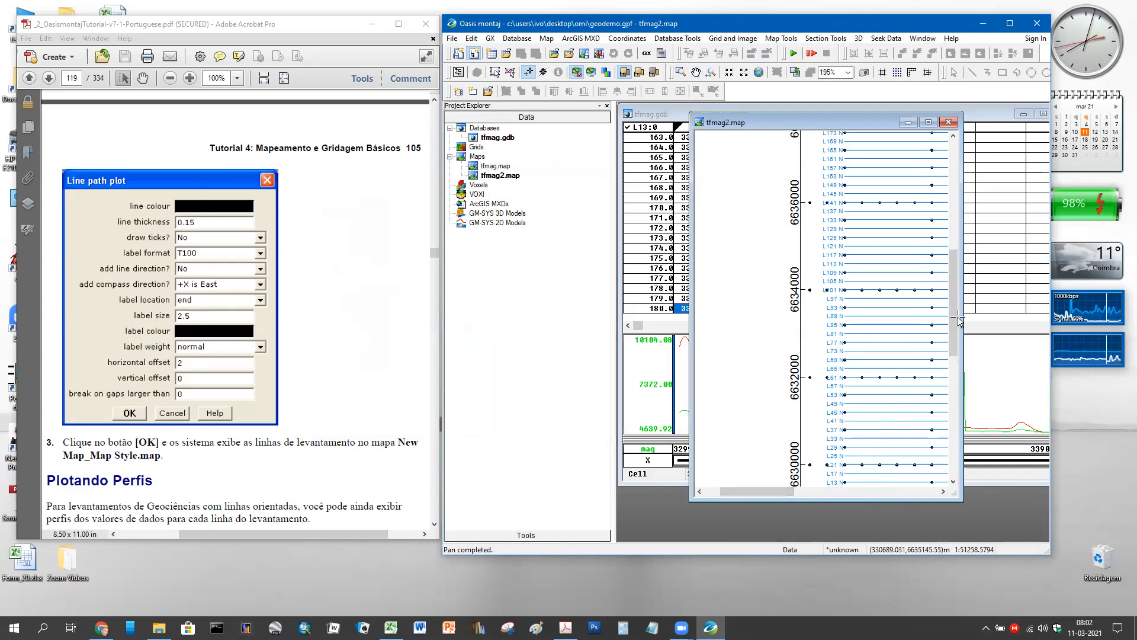
drag(950, 335, 936, 402)
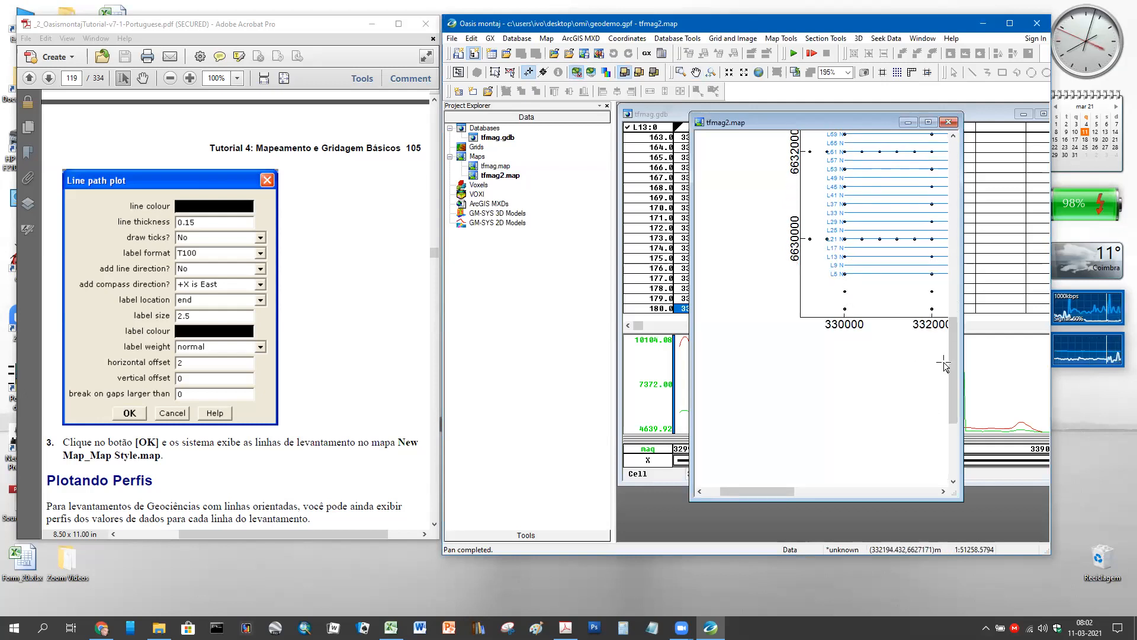
drag(949, 365, 957, 199)
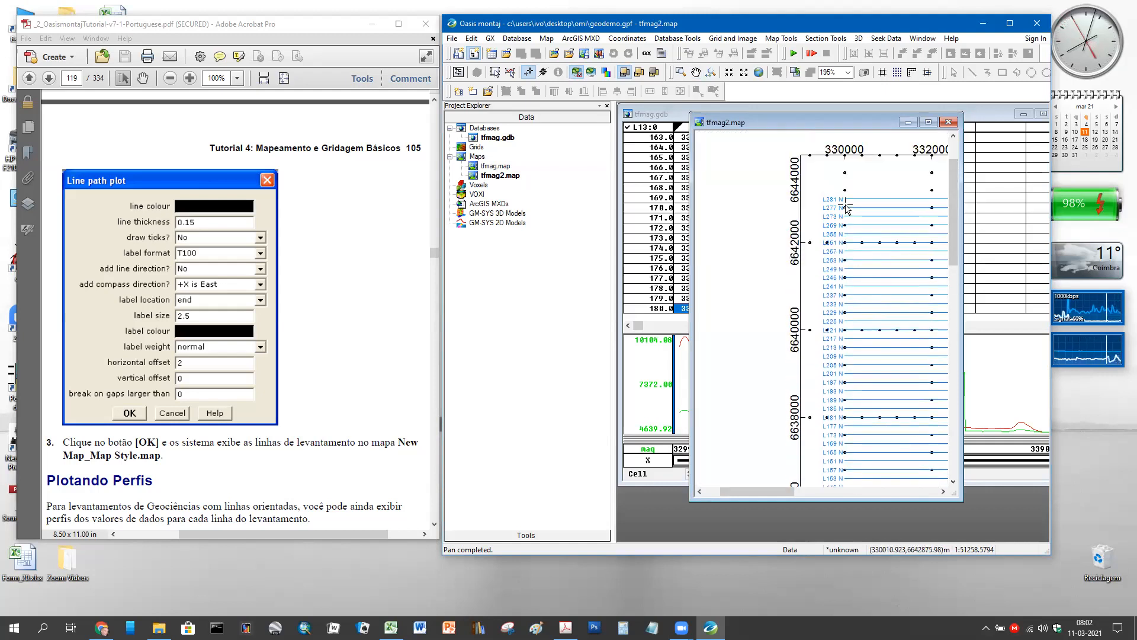
right_click(630, 130)
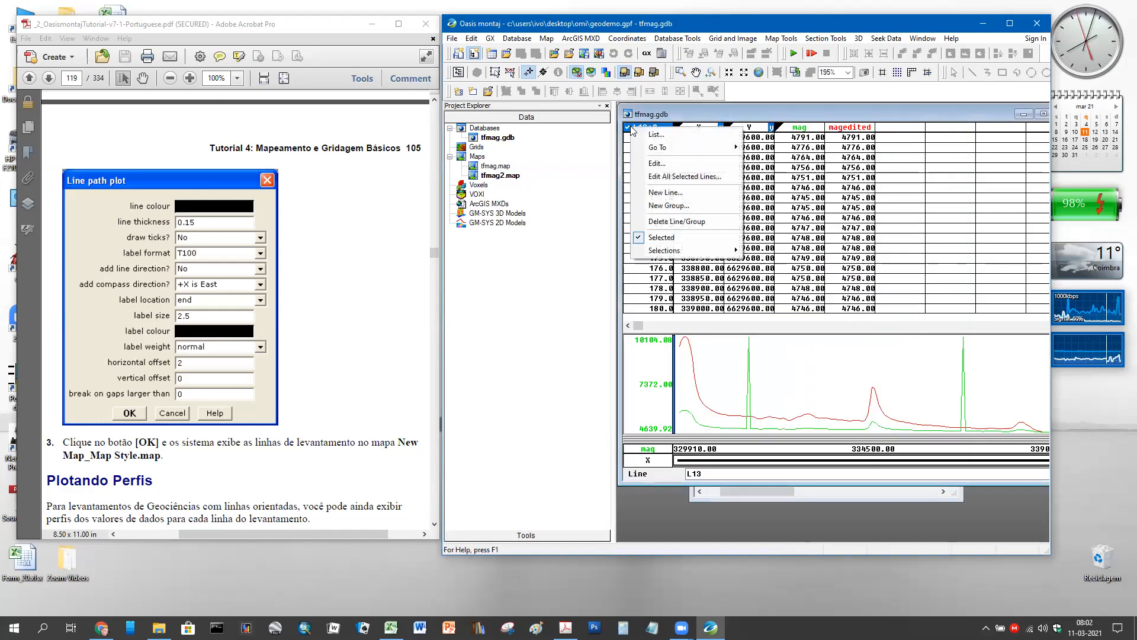
click(652, 134)
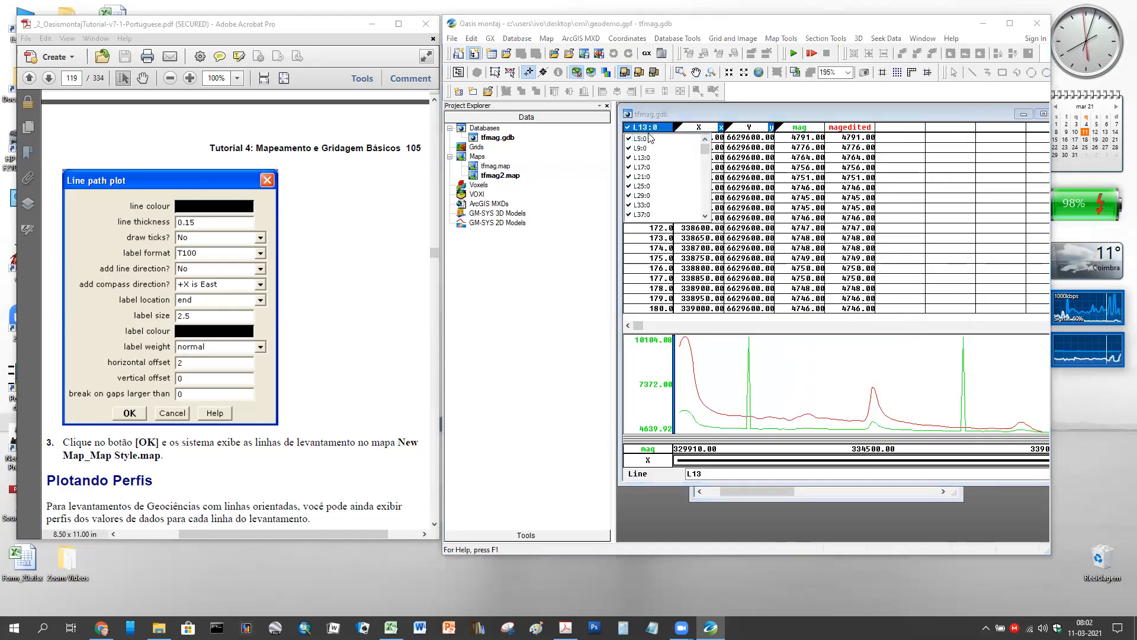
drag(703, 155, 704, 210)
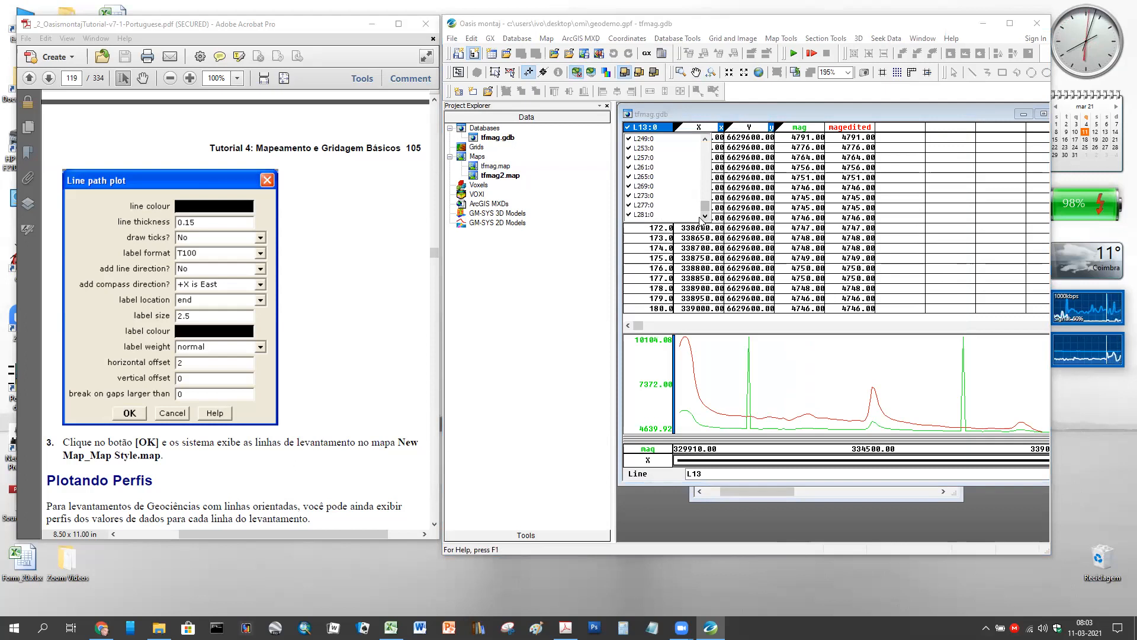
click(654, 127)
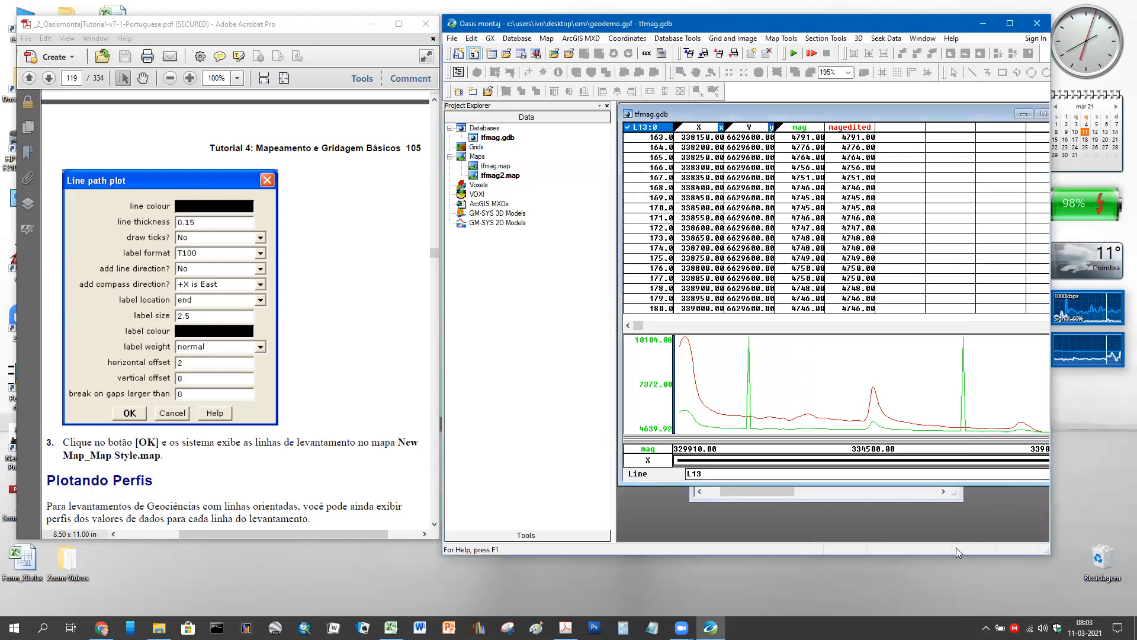
click(885, 500)
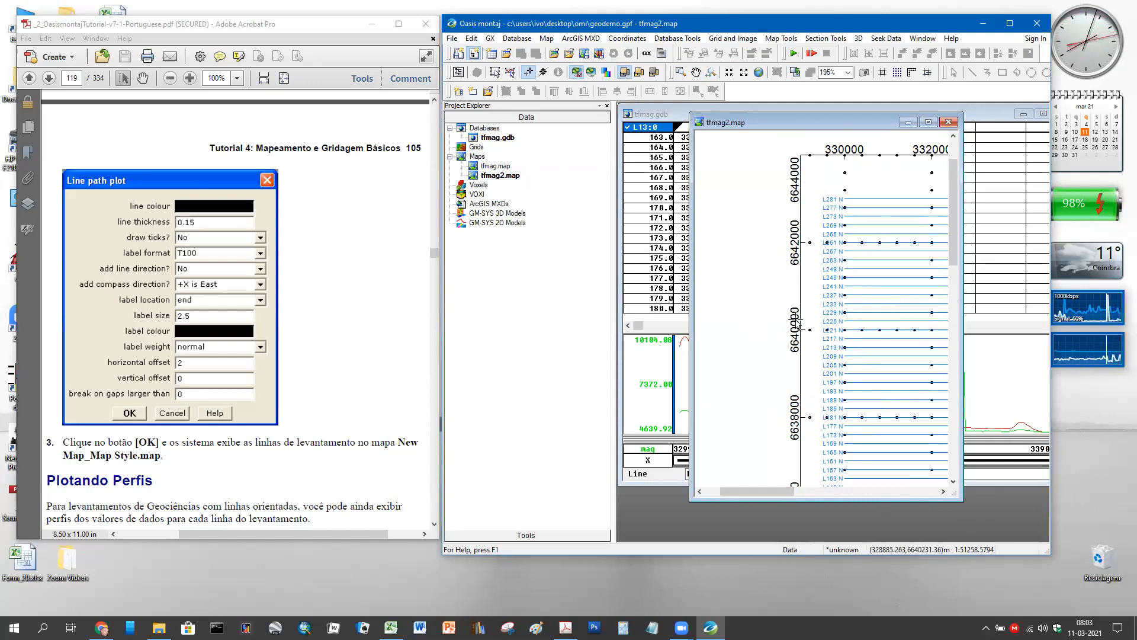
scroll(799, 324, down, 4)
scroll(841, 318, down, 1)
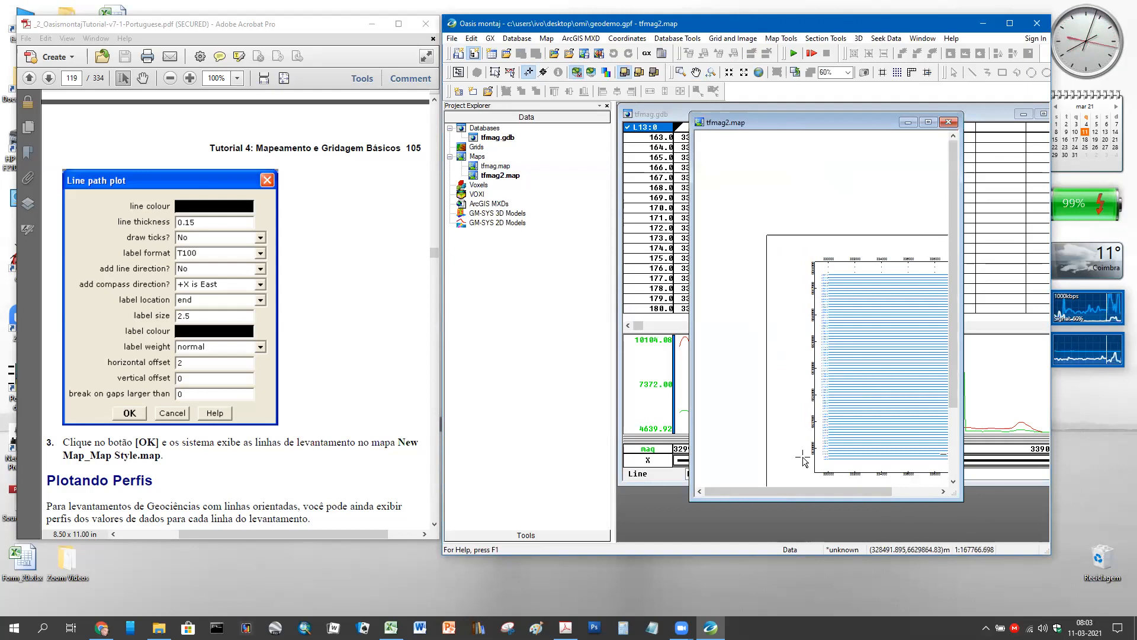
drag(840, 492, 893, 494)
drag(956, 351, 957, 378)
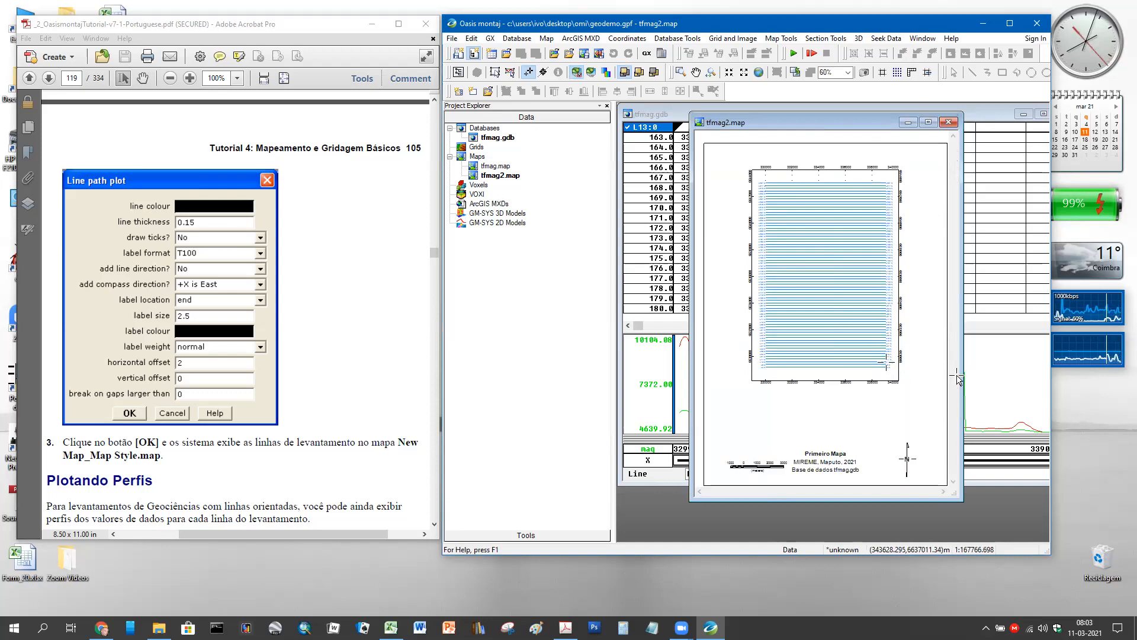
- Dismiss the tfmag2 map's context menu and save the project with File > Project > Save
right_click(508, 180)
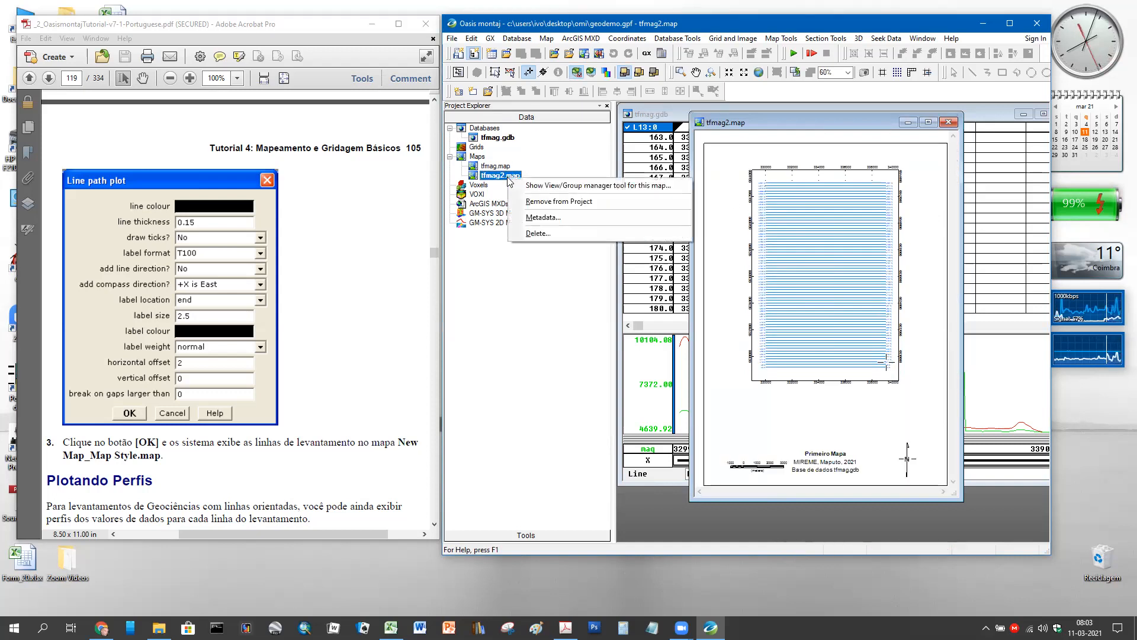
click(471, 177)
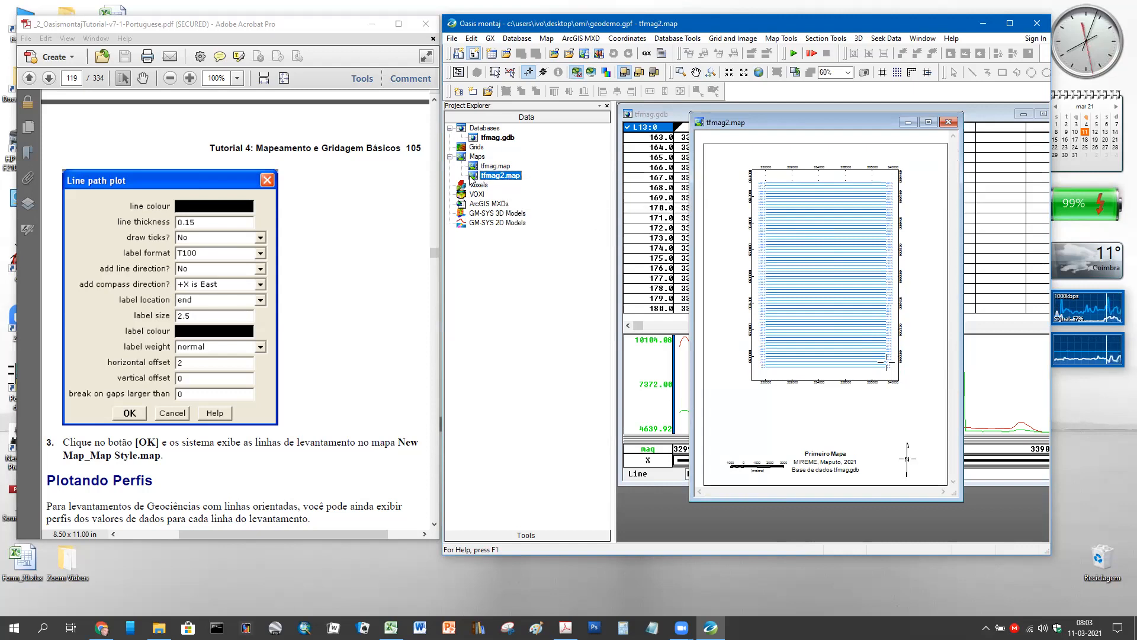
click(451, 38)
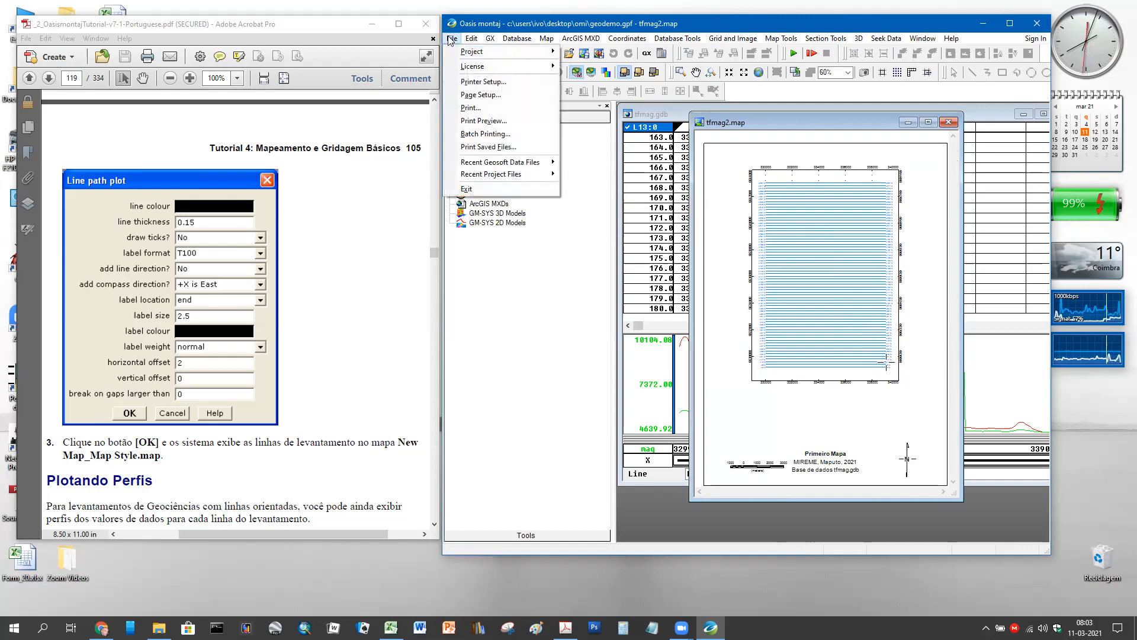
mouse_move(480, 54)
click(591, 78)
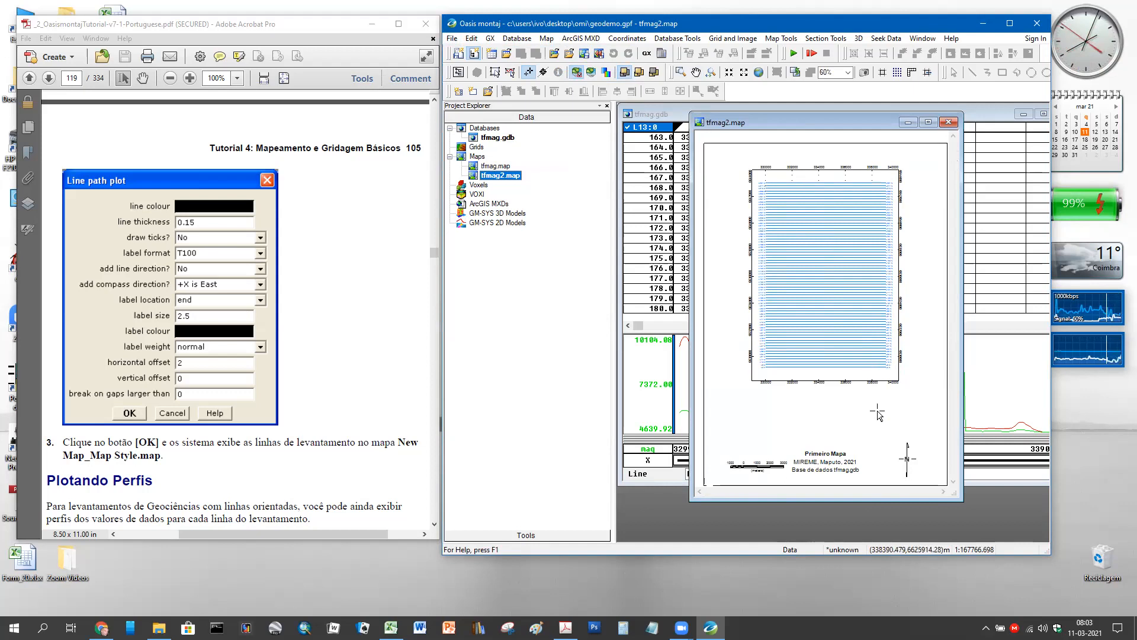
scroll(877, 414, up, 5)
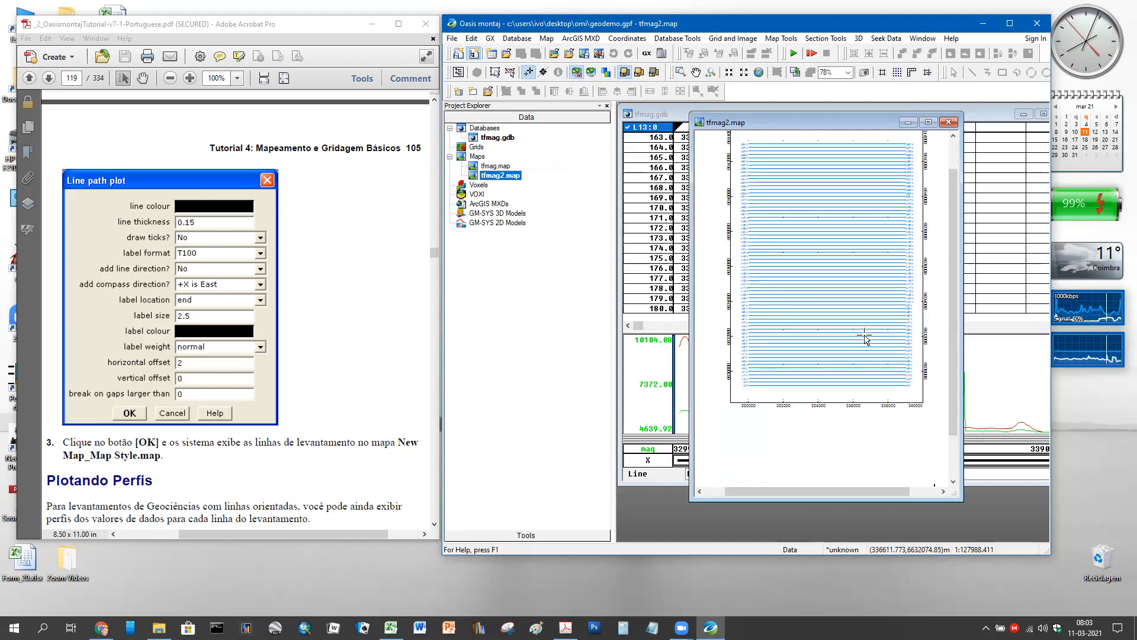
scroll(841, 351, up, 2)
scroll(838, 351, up, 2)
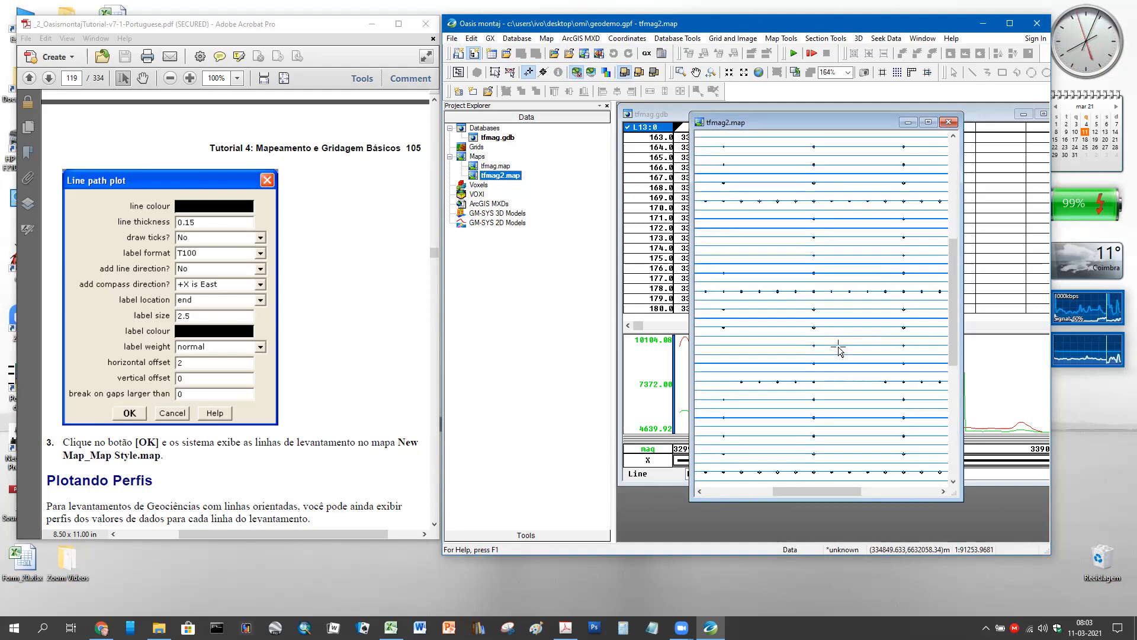
scroll(838, 351, down, 5)
scroll(839, 351, down, 3)
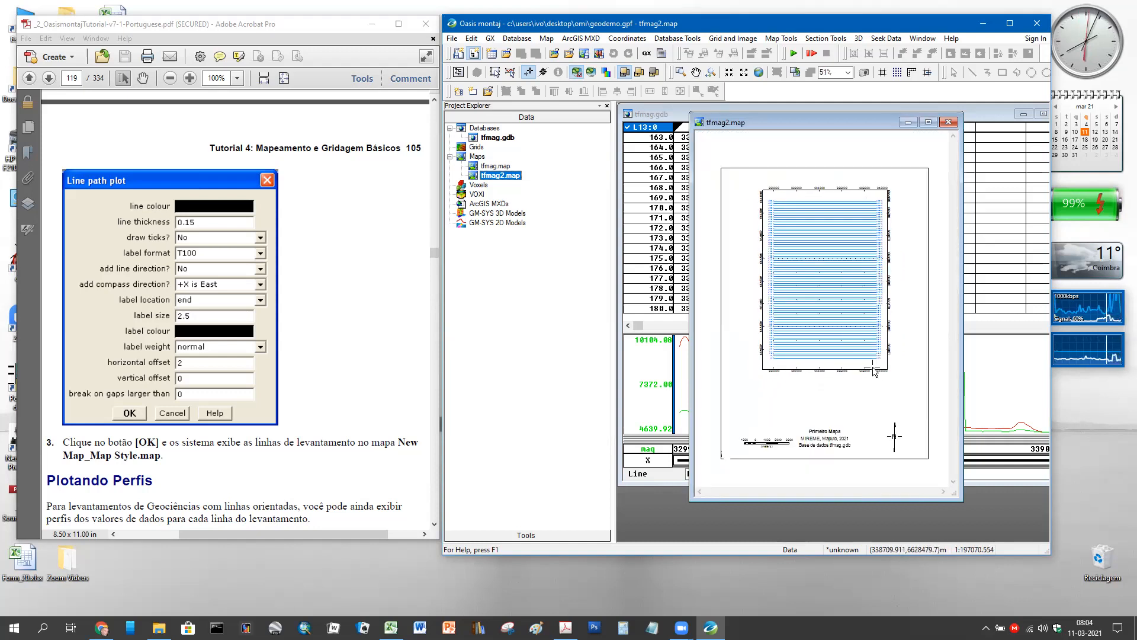
scroll(873, 371, down, 1)
scroll(873, 371, up, 3)
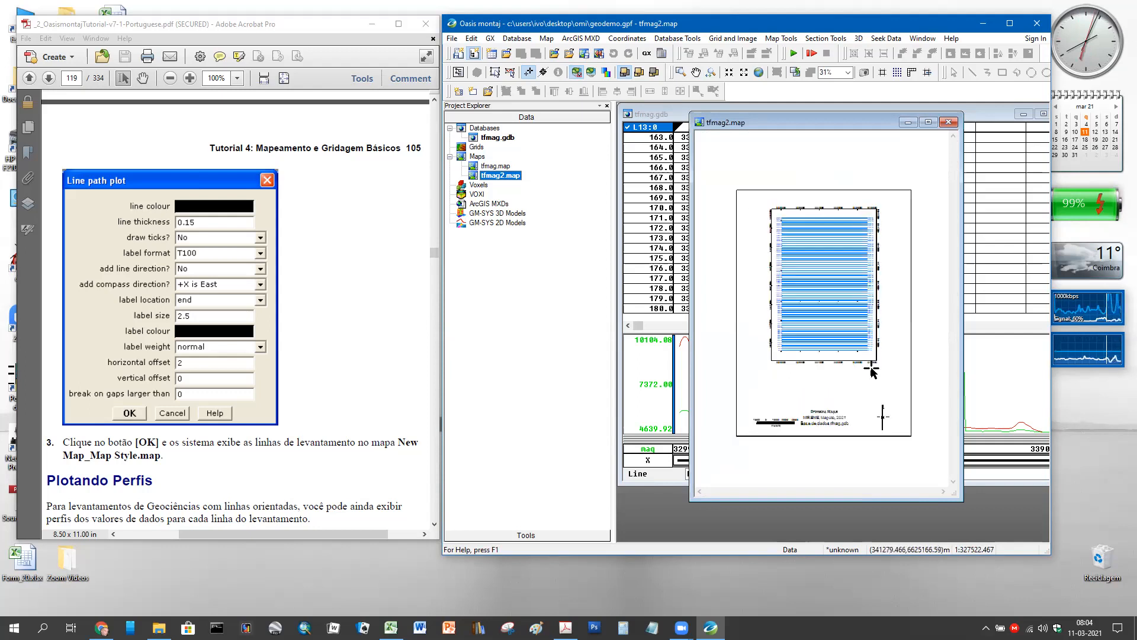
scroll(879, 299, up, 3)
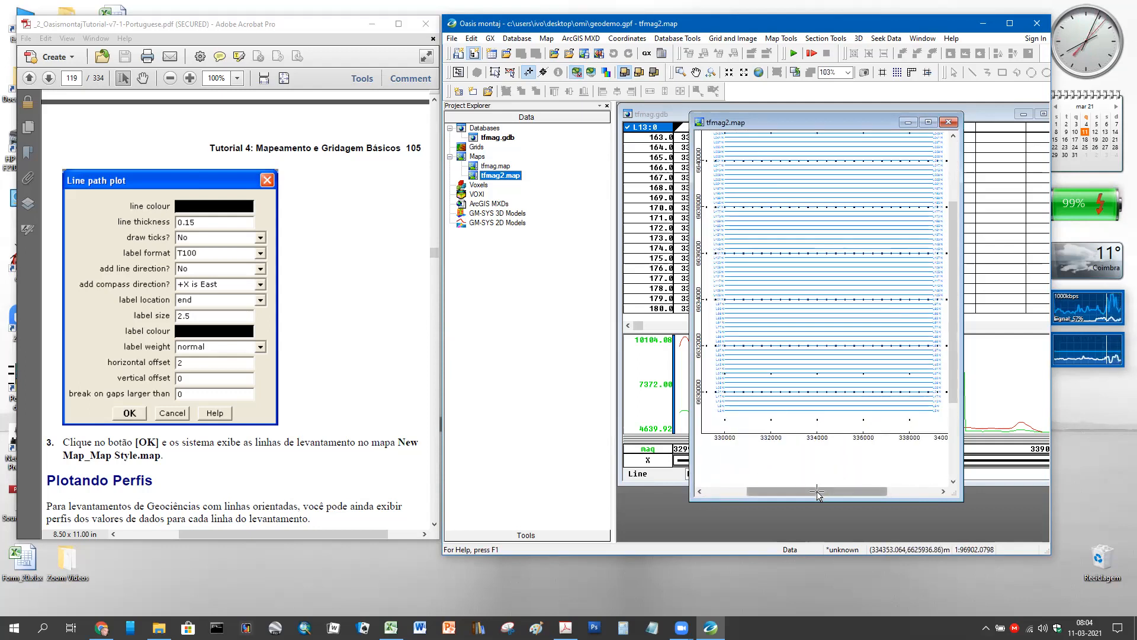
drag(818, 493, 798, 493)
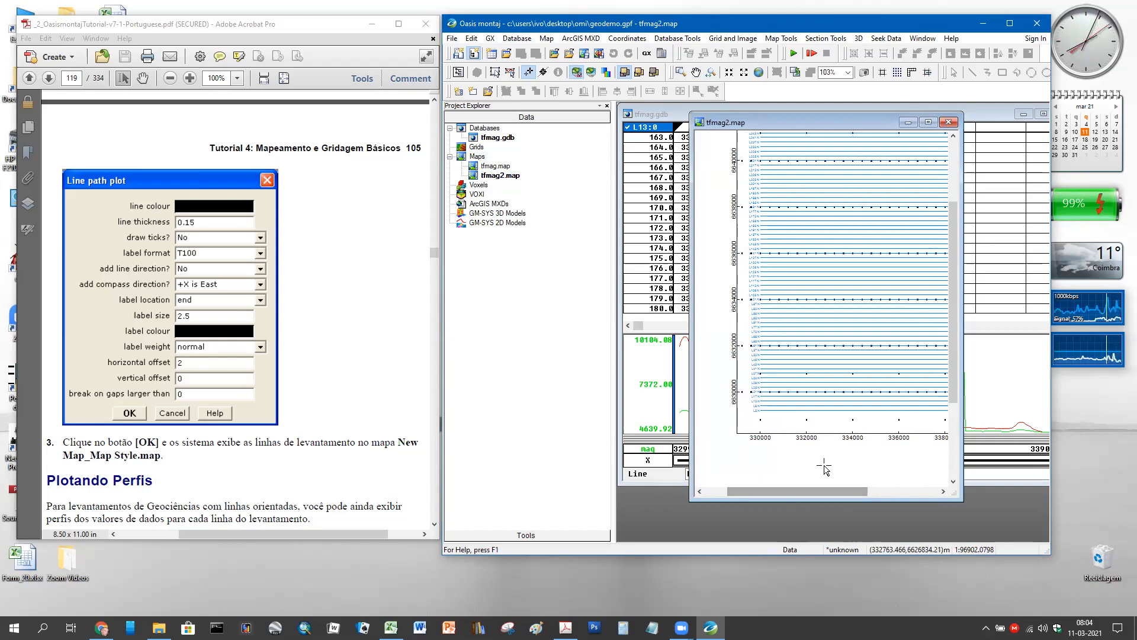
scroll(824, 468, down, 2)
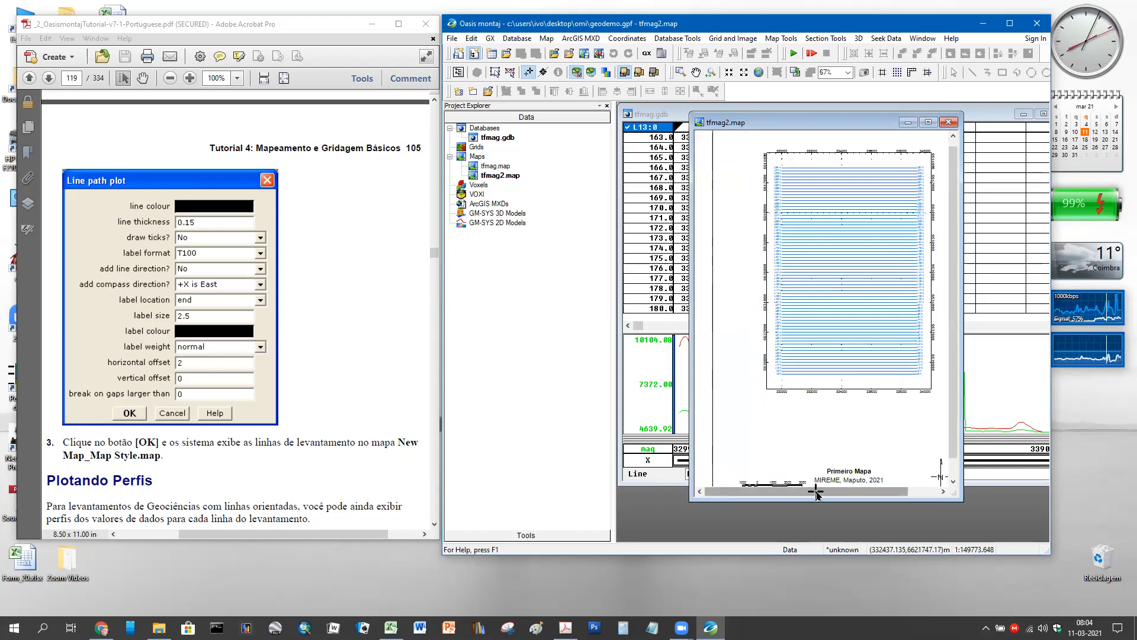
drag(816, 493, 847, 495)
scroll(854, 427, up, 1)
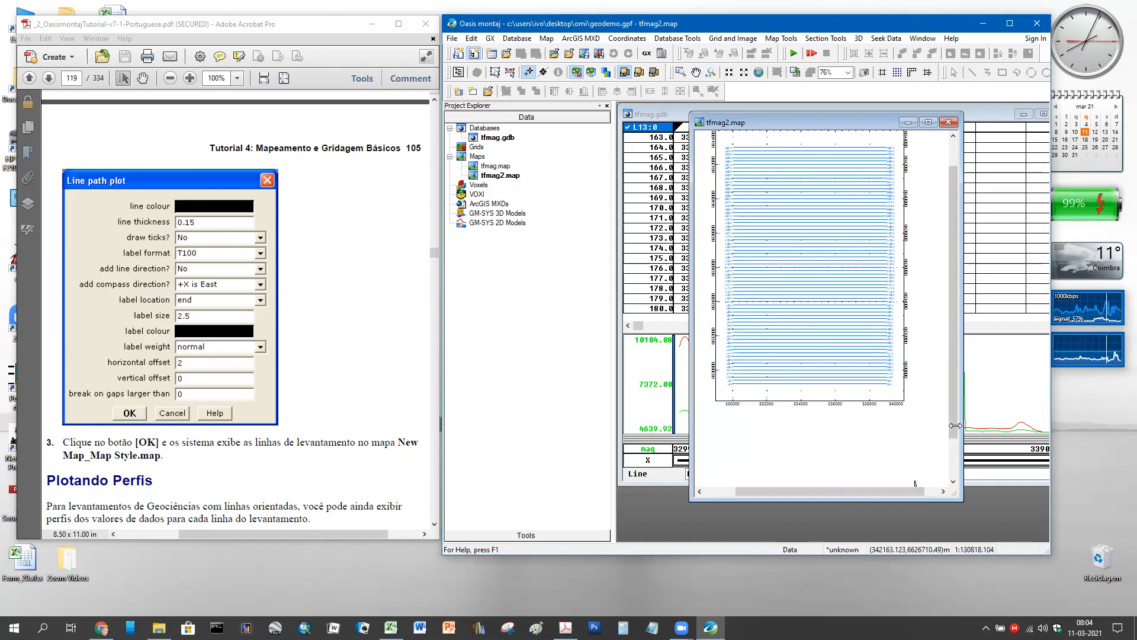
drag(953, 426, 960, 397)
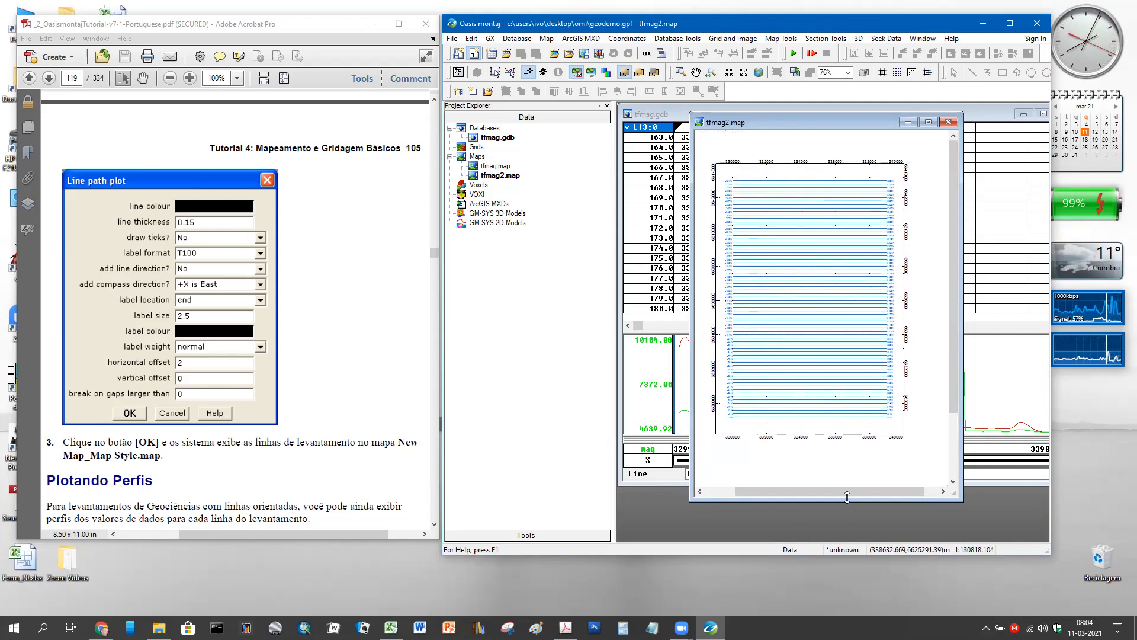
drag(849, 492, 837, 494)
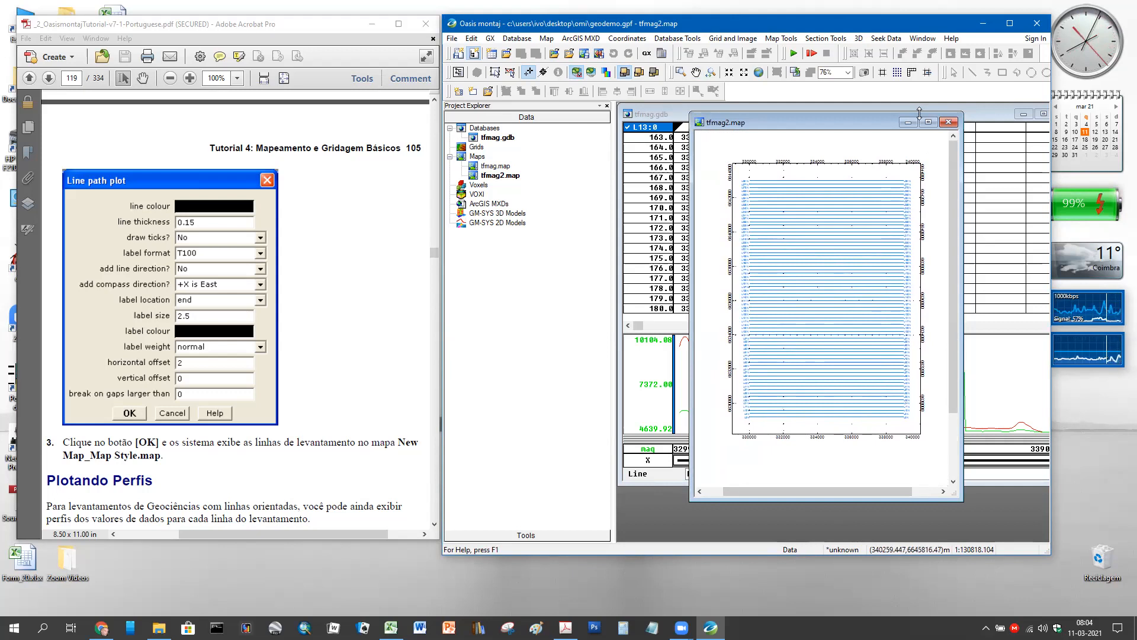
- Close the tfmag2 map and open tfmag.map from the project's Maps list
click(947, 124)
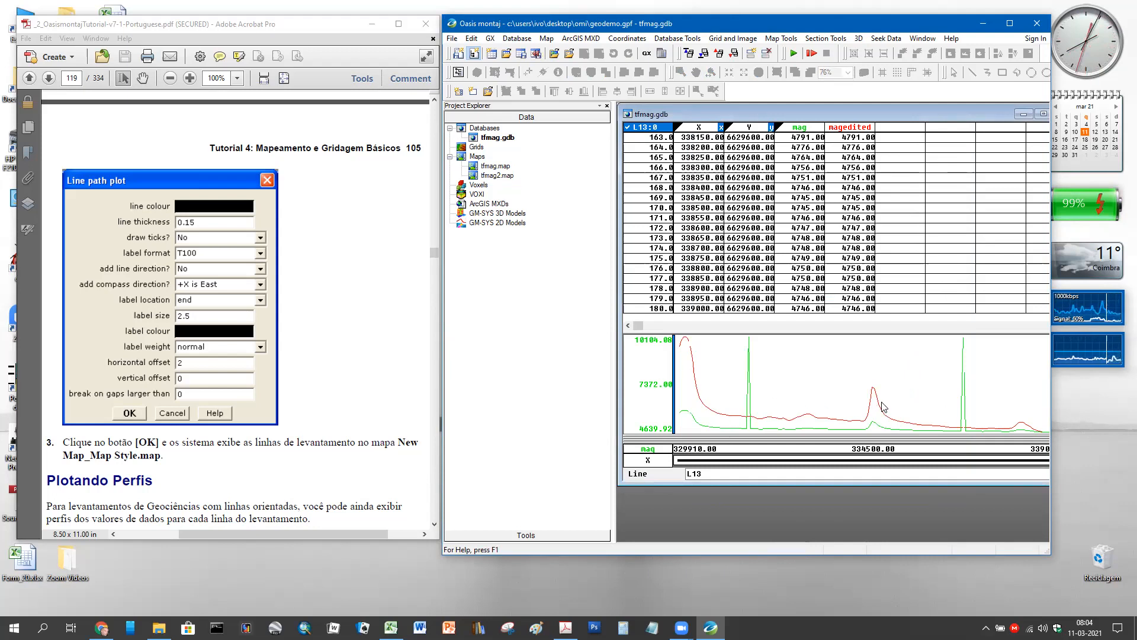
scroll(290, 362, down, 4)
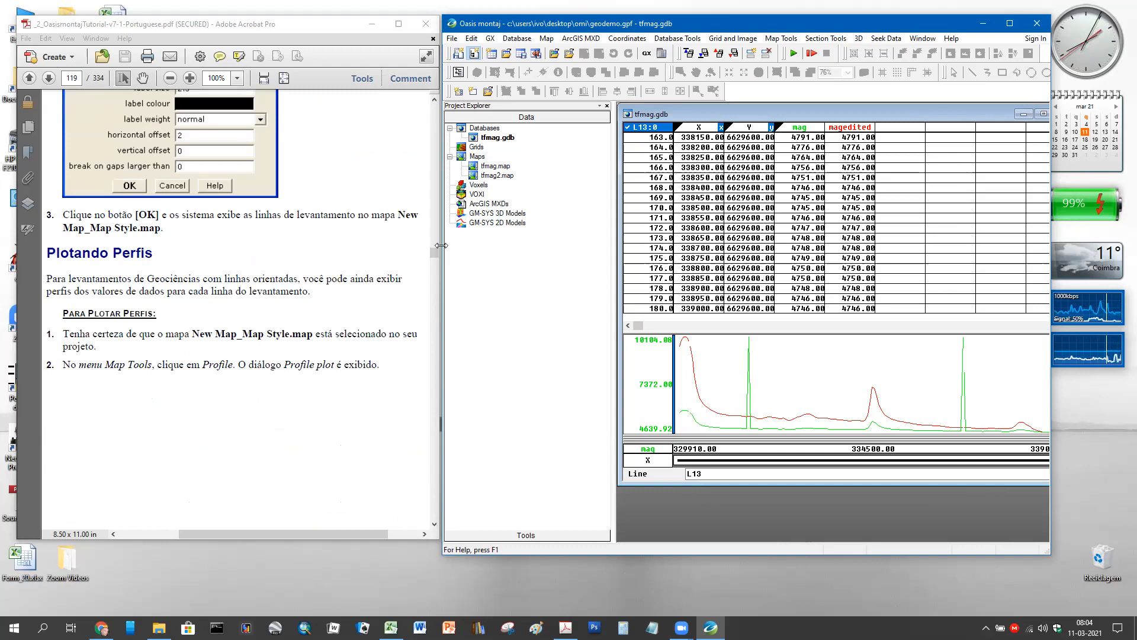
click(475, 169)
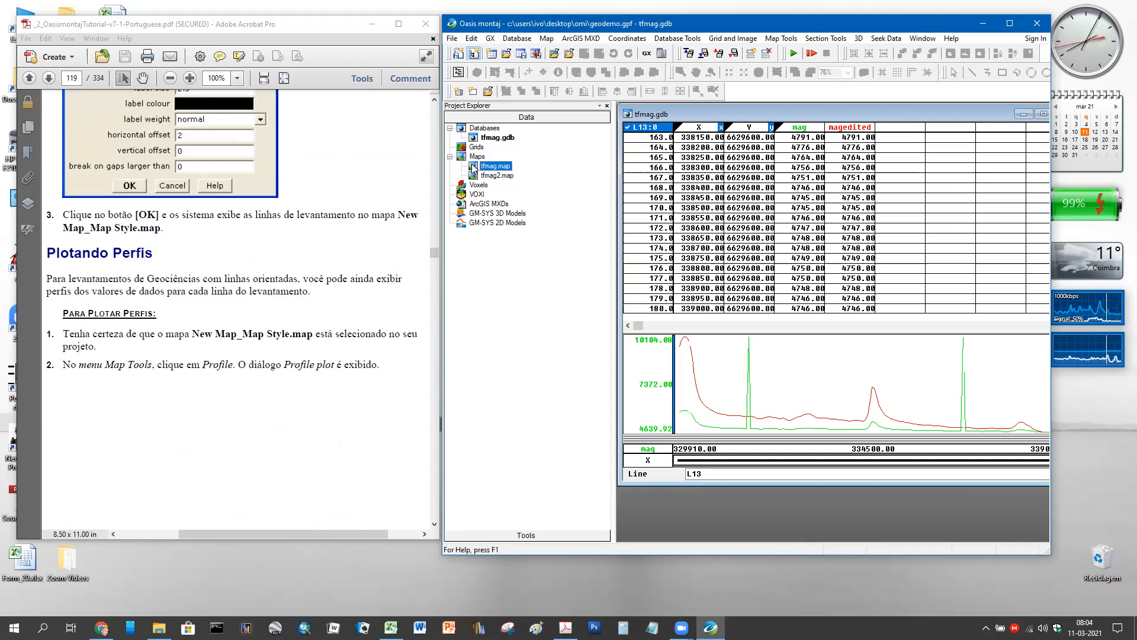
double_click(474, 168)
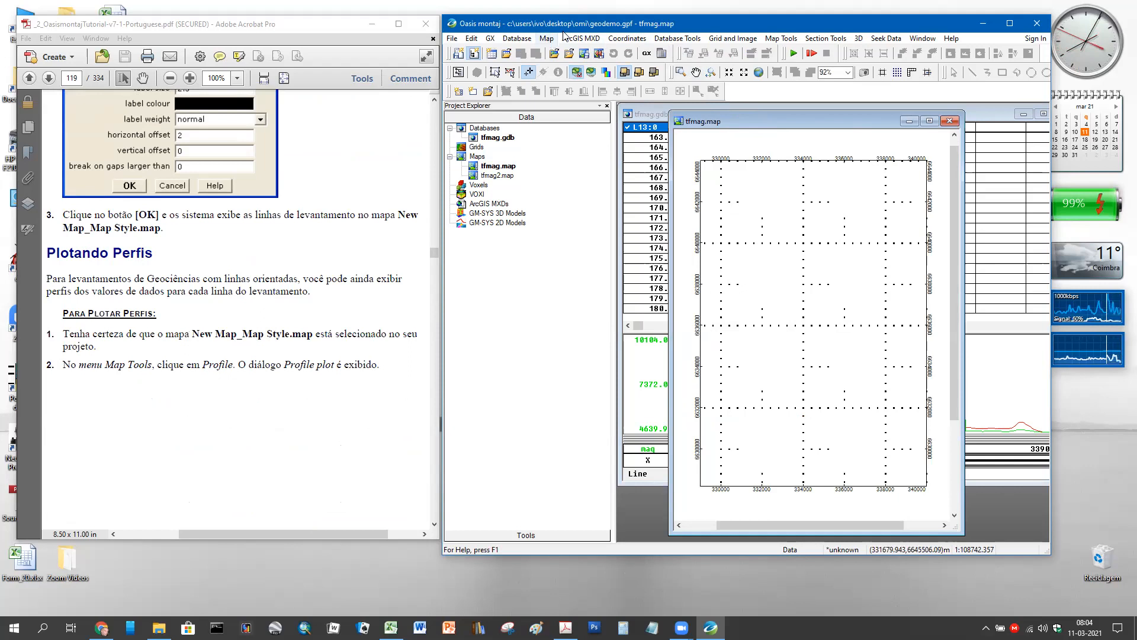
click(773, 40)
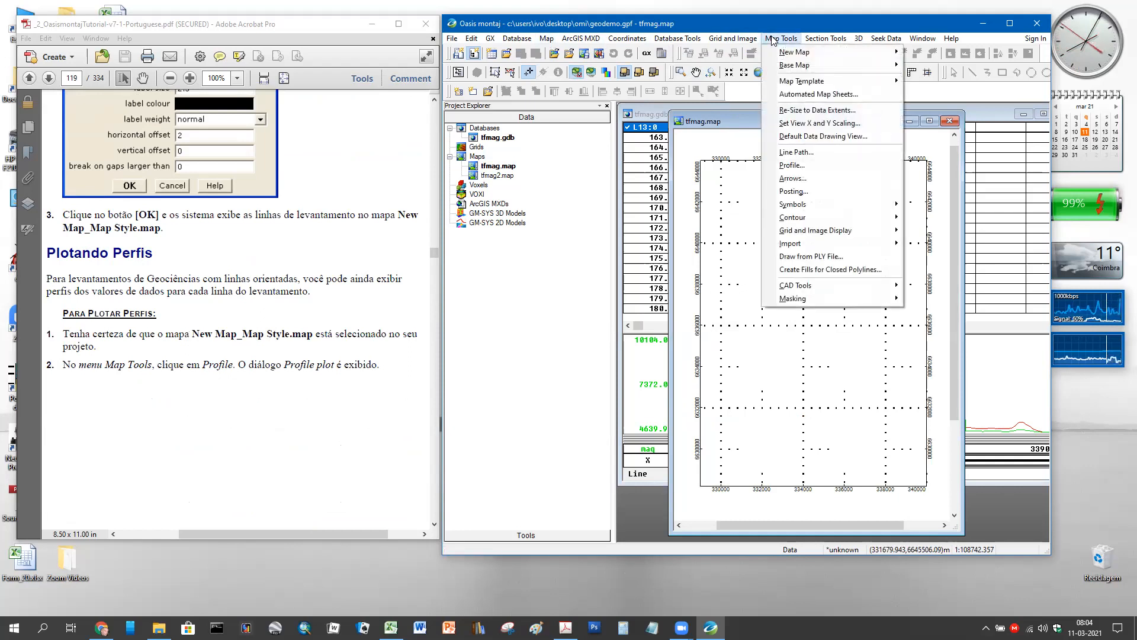
- Duplicate the tfmag map as tfmag3.map, then close tfmag.map, saving its changes
mouse_move(546, 39)
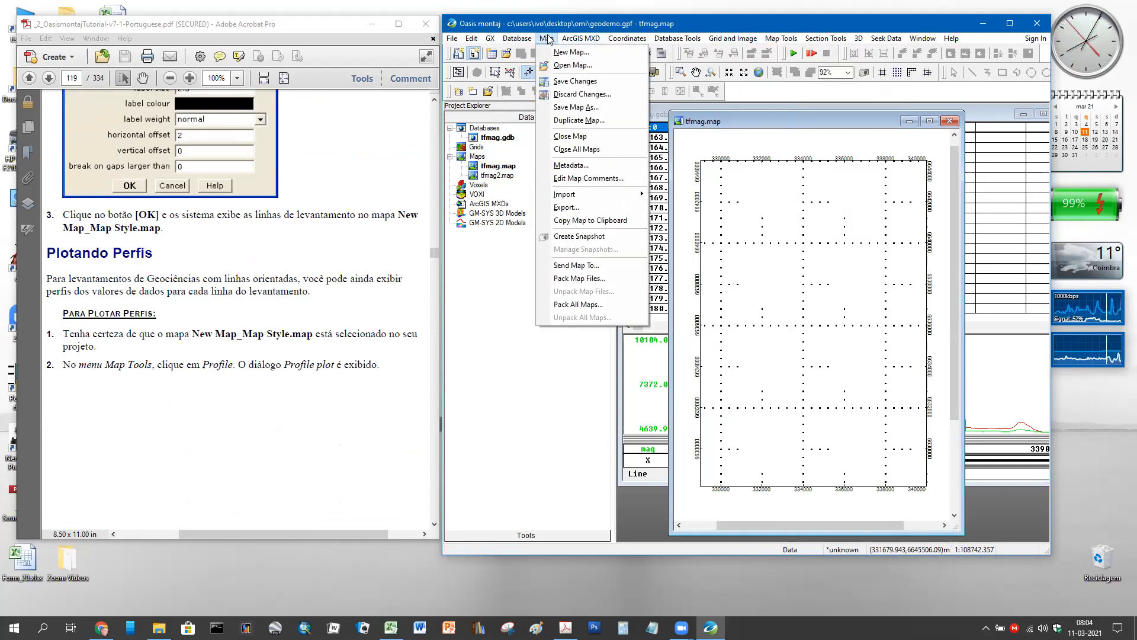
click(554, 121)
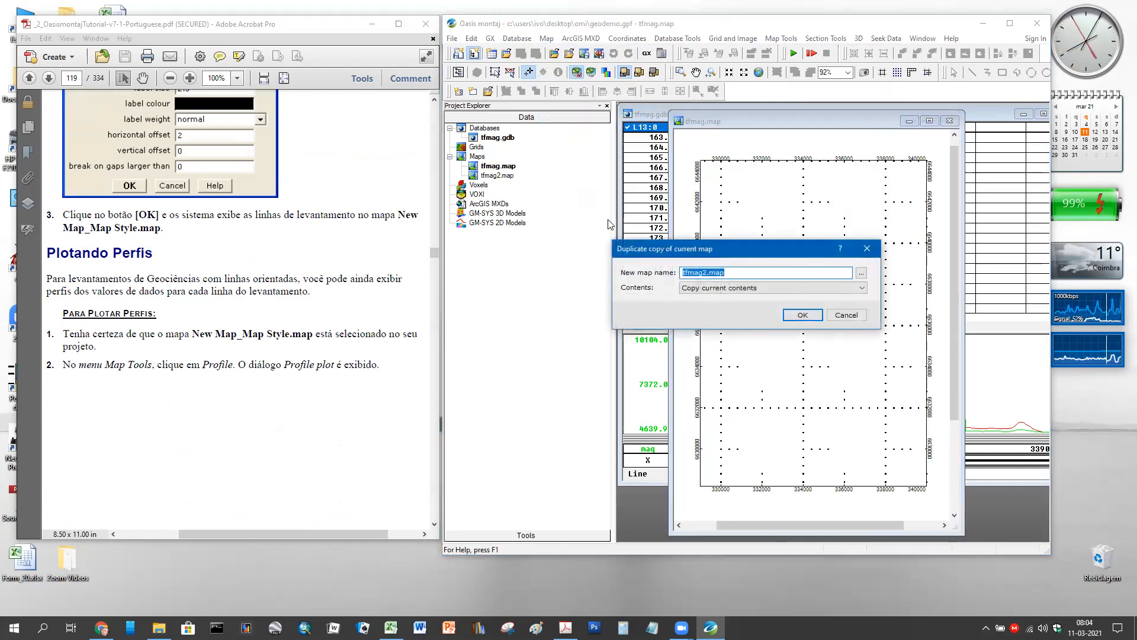
click(706, 273)
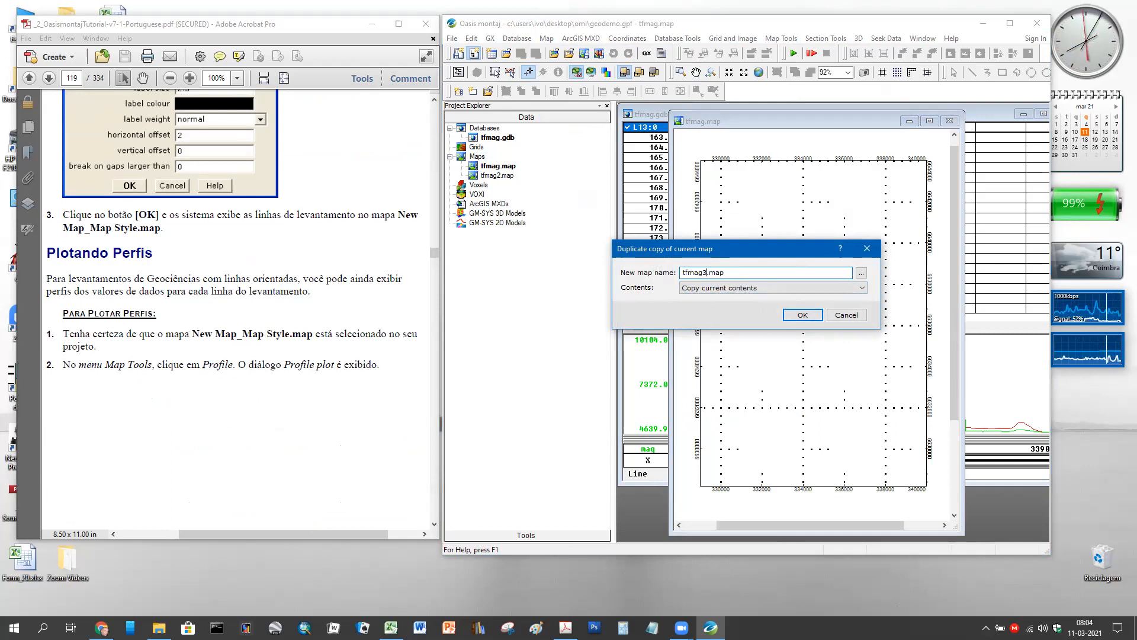
click(803, 315)
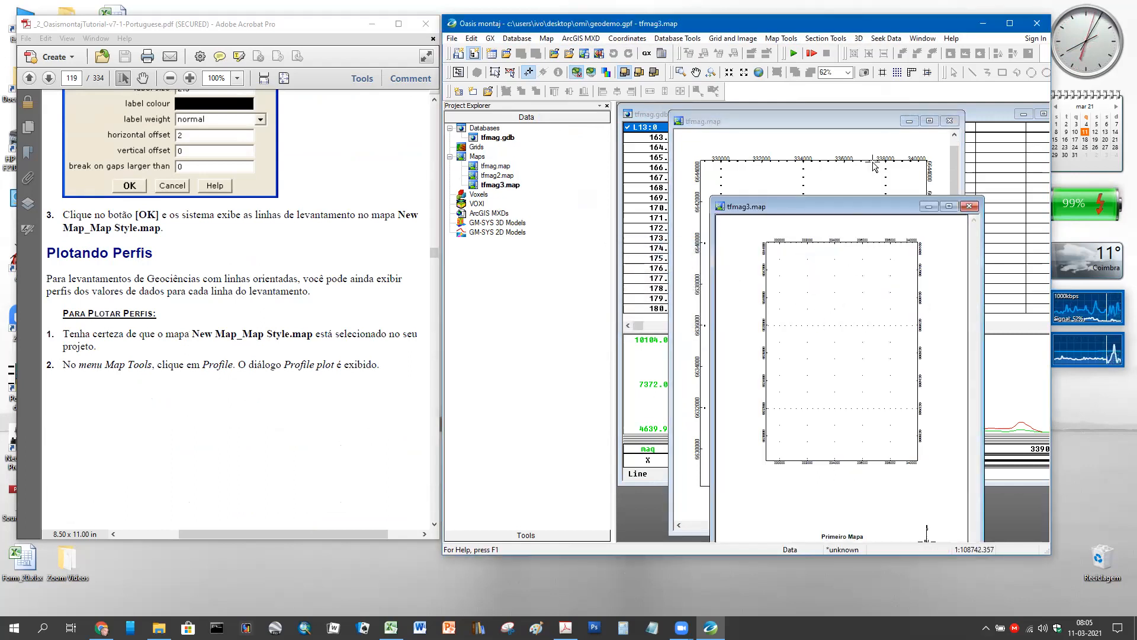
click(953, 122)
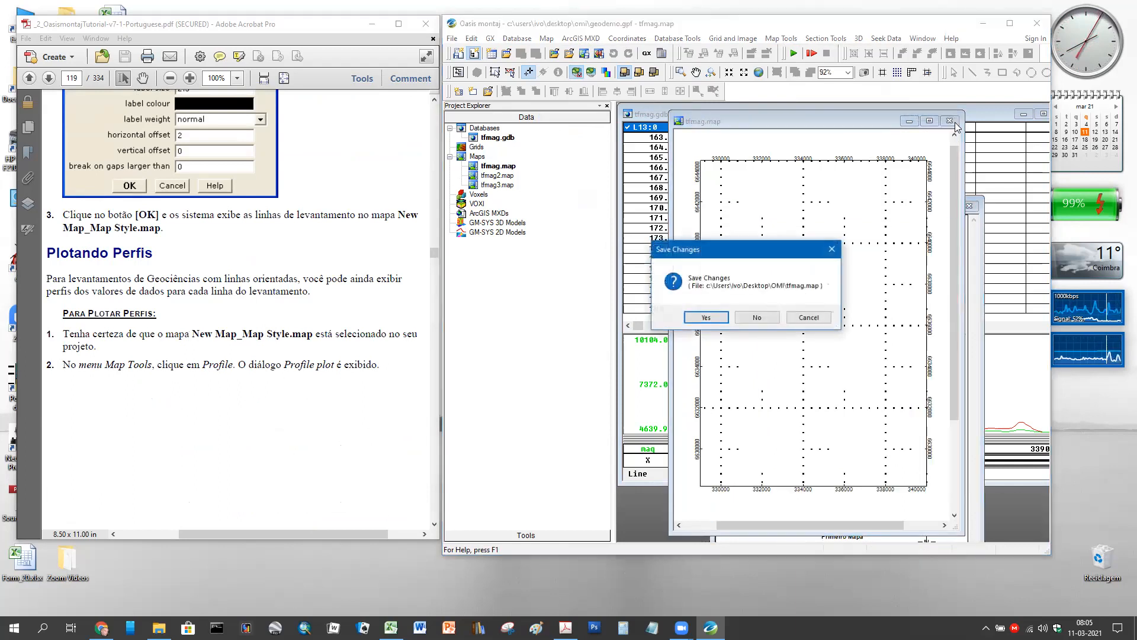
click(719, 322)
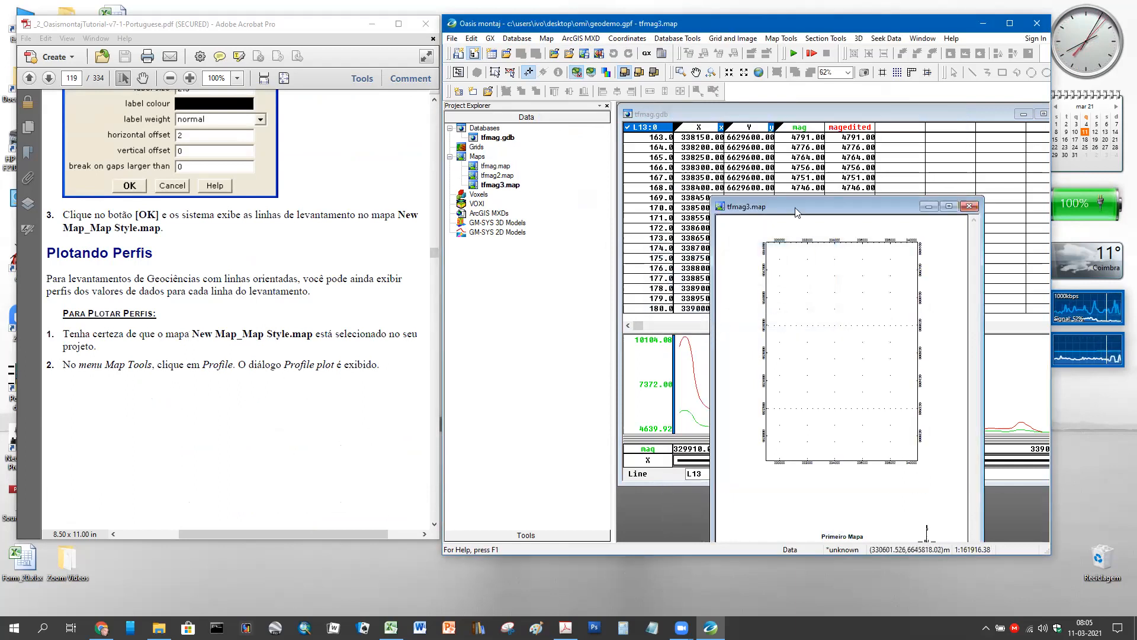
- Reposition and zoom the tfmag3 map to inspect it, select tfmag.map, then close tfmag3
drag(794, 202, 781, 126)
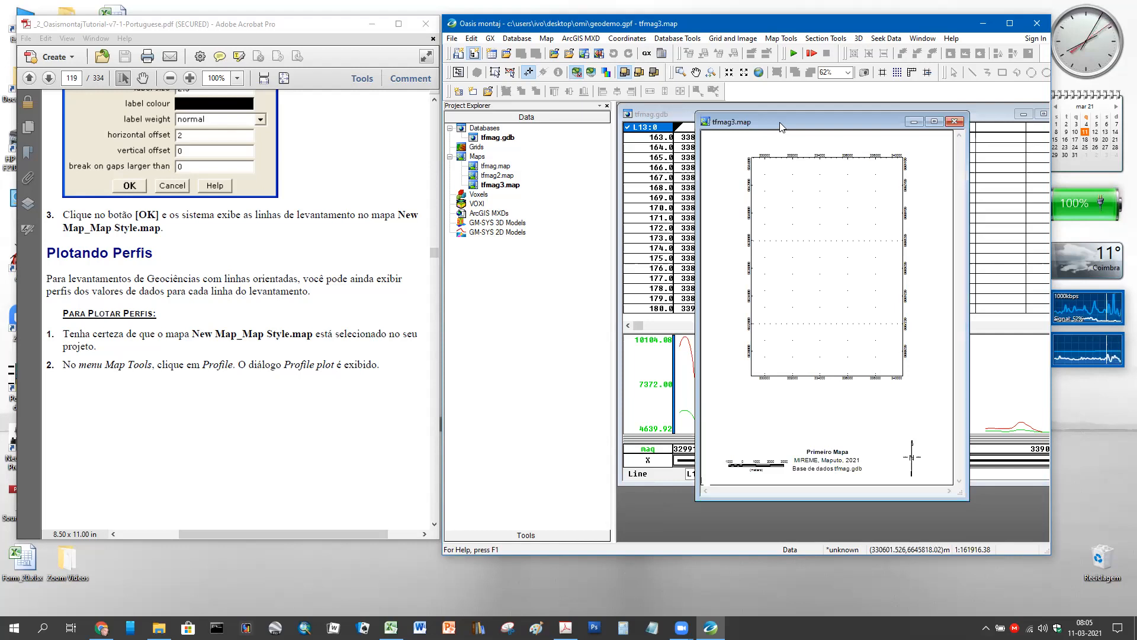
scroll(912, 438, up, 1)
drag(959, 435, 958, 393)
scroll(958, 393, up, 2)
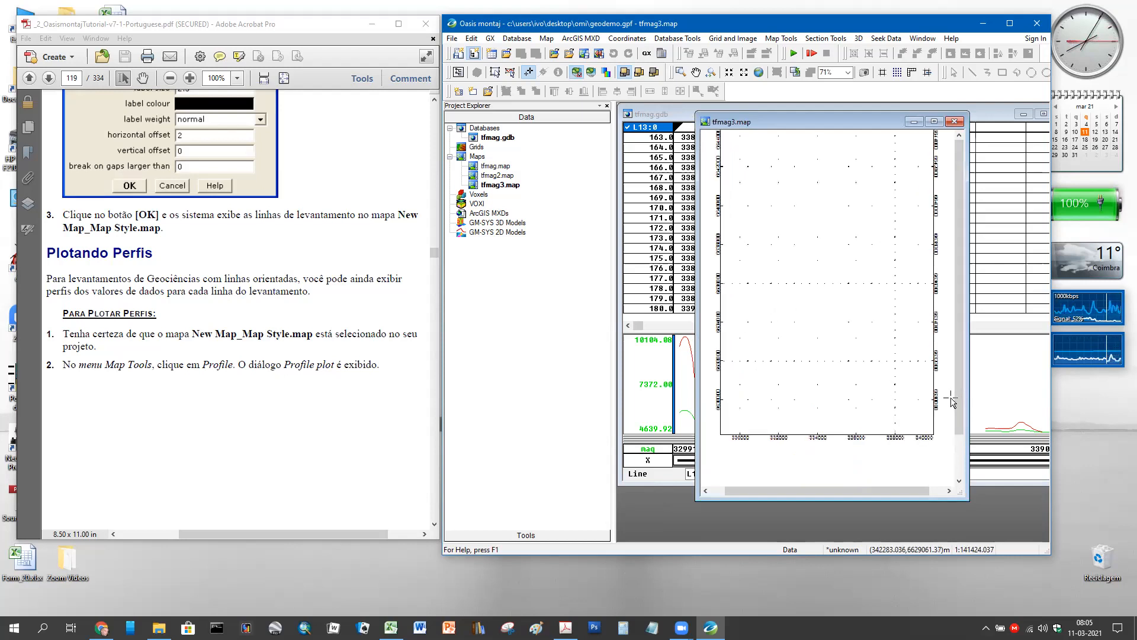
drag(959, 394, 968, 365)
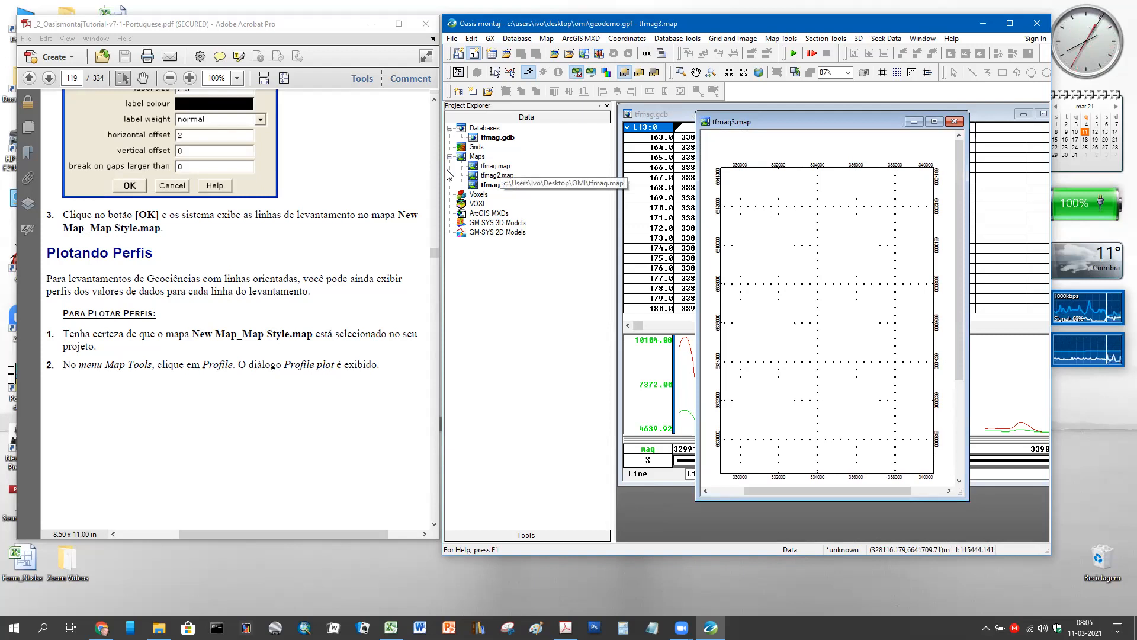
click(483, 168)
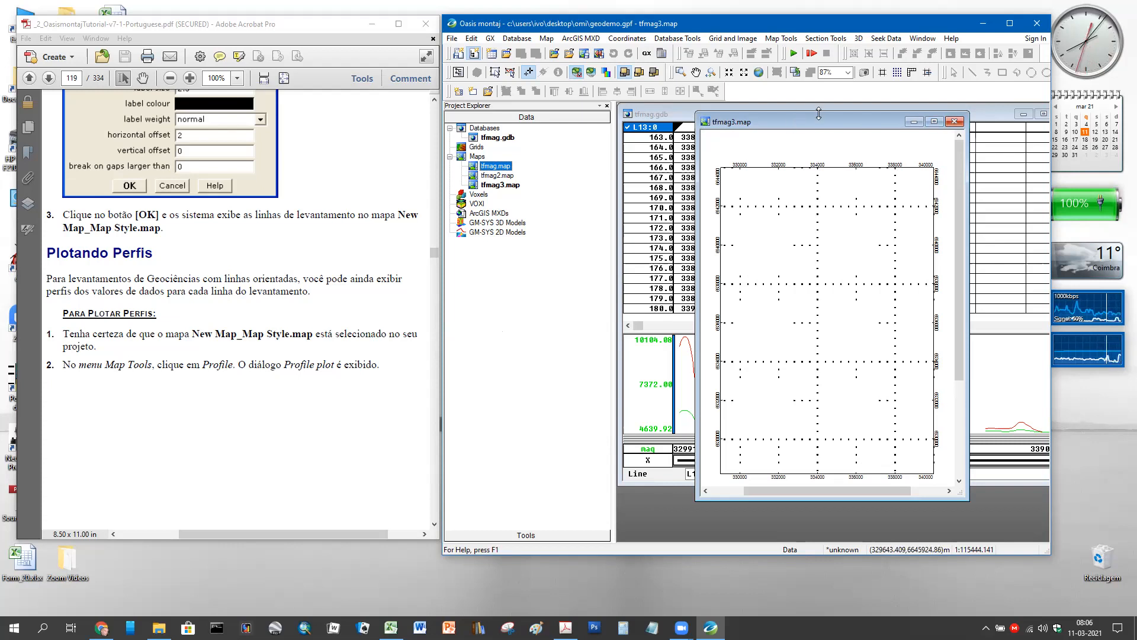
click(954, 121)
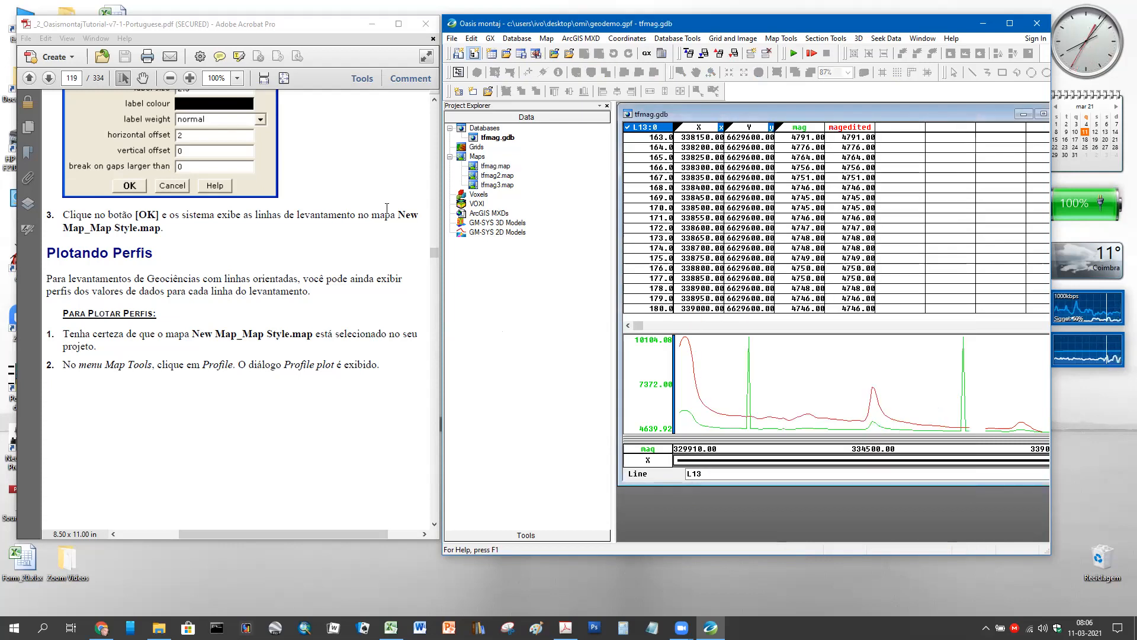
- Cancel the accidental rename of tfmag.map and reopen that map
click(495, 166)
click(508, 165)
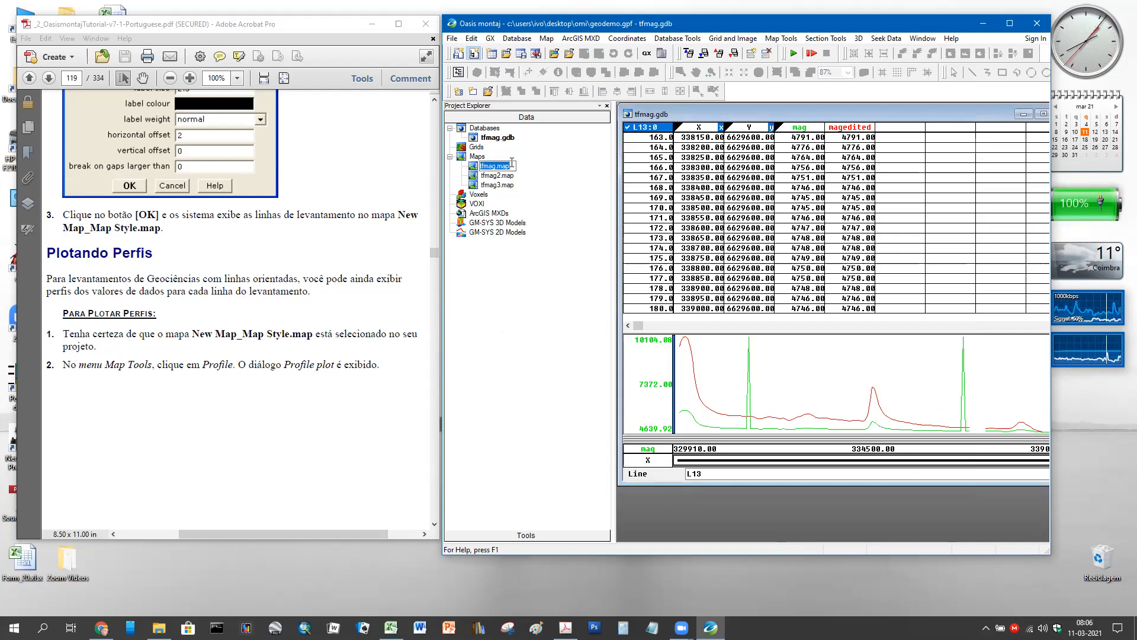
click(470, 165)
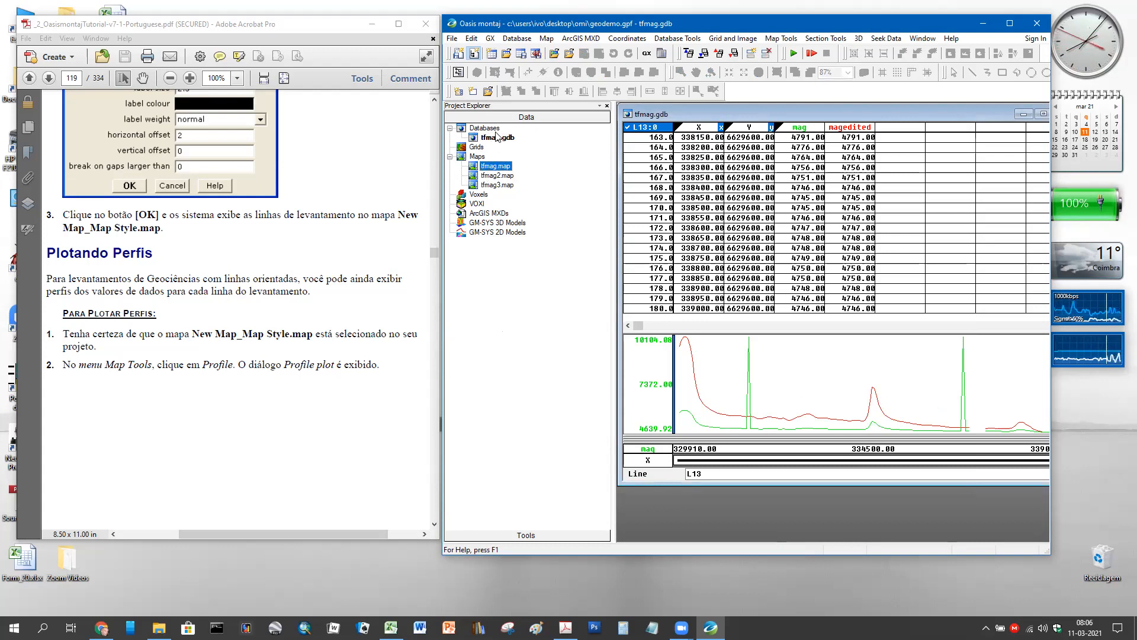
double_click(477, 167)
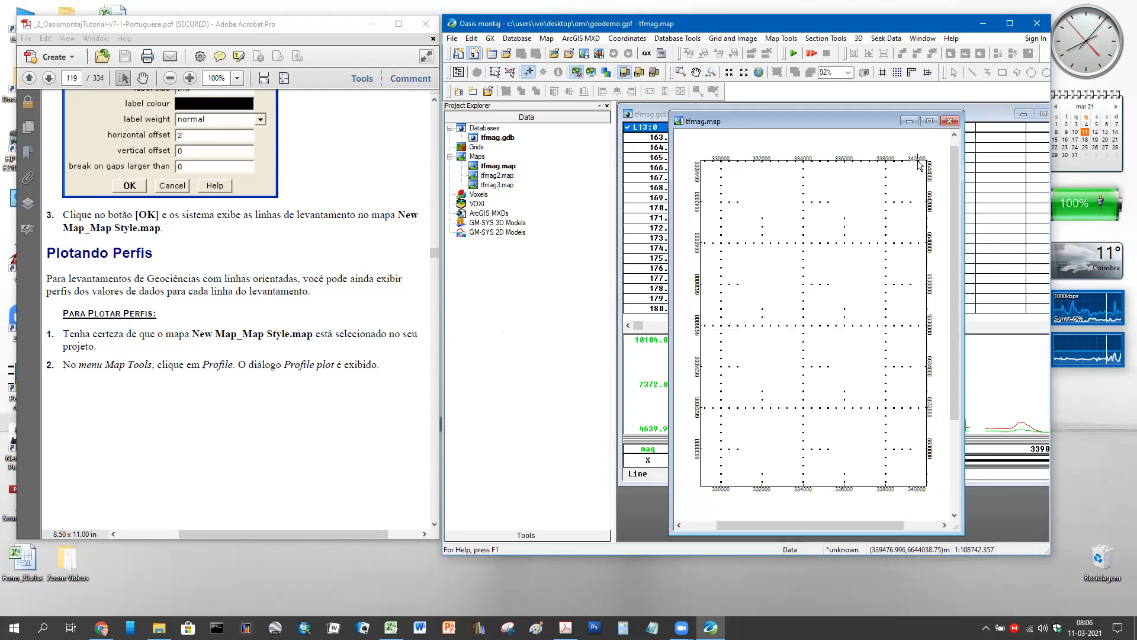
- Scroll around the tfmag map, check the Map menu, then close the tfmag.map window
scroll(924, 376, down, 2)
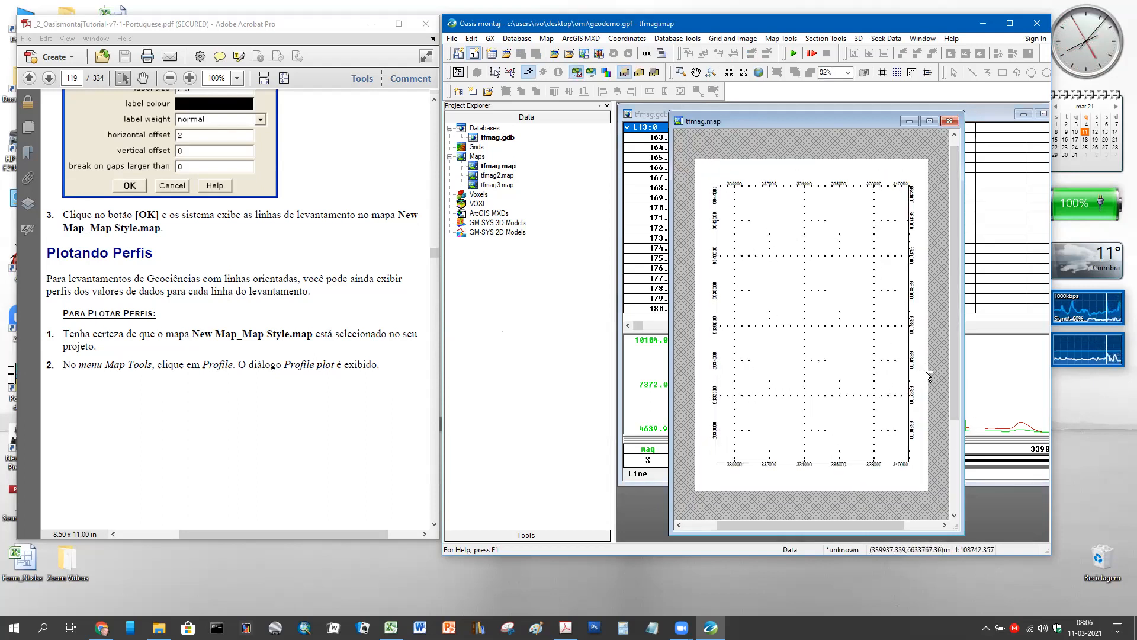
scroll(831, 450, down, 1)
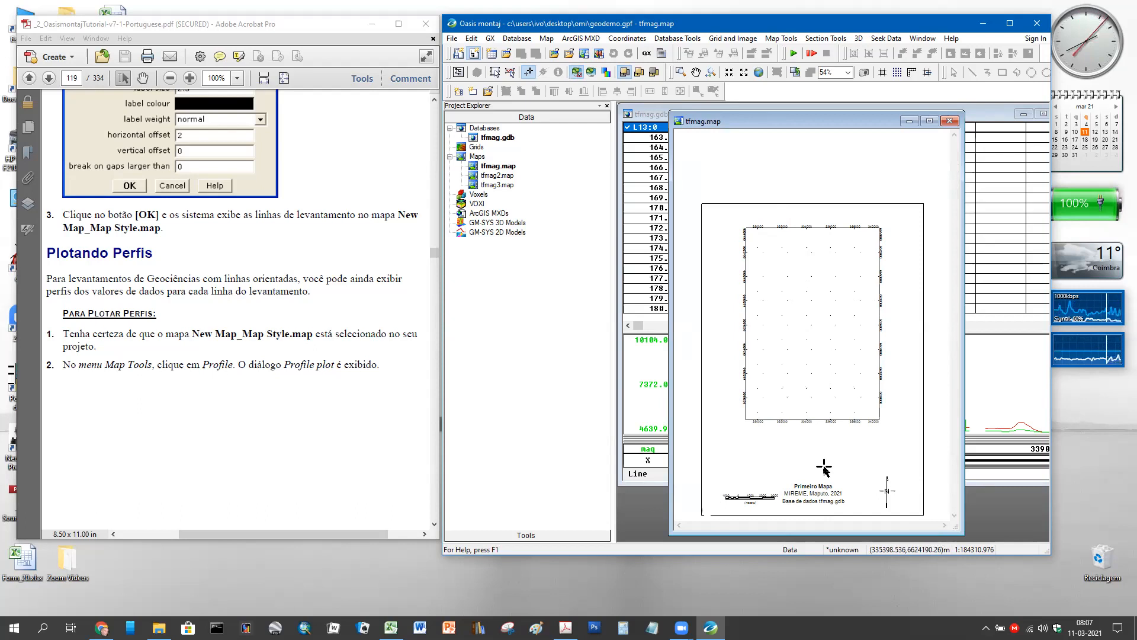
scroll(855, 435, up, 1)
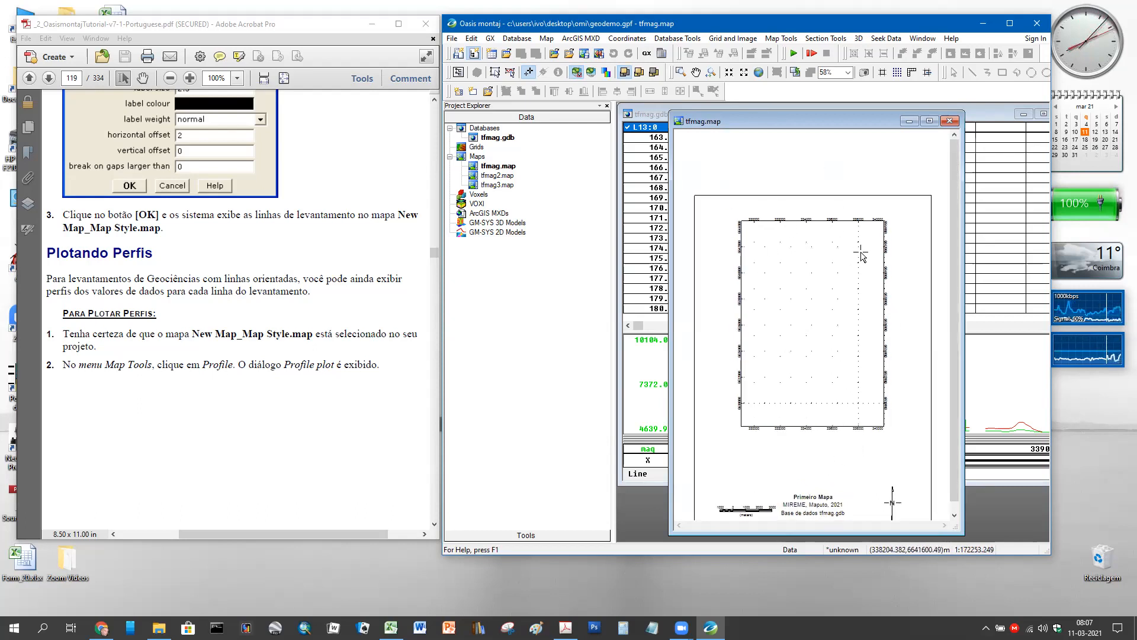
click(546, 38)
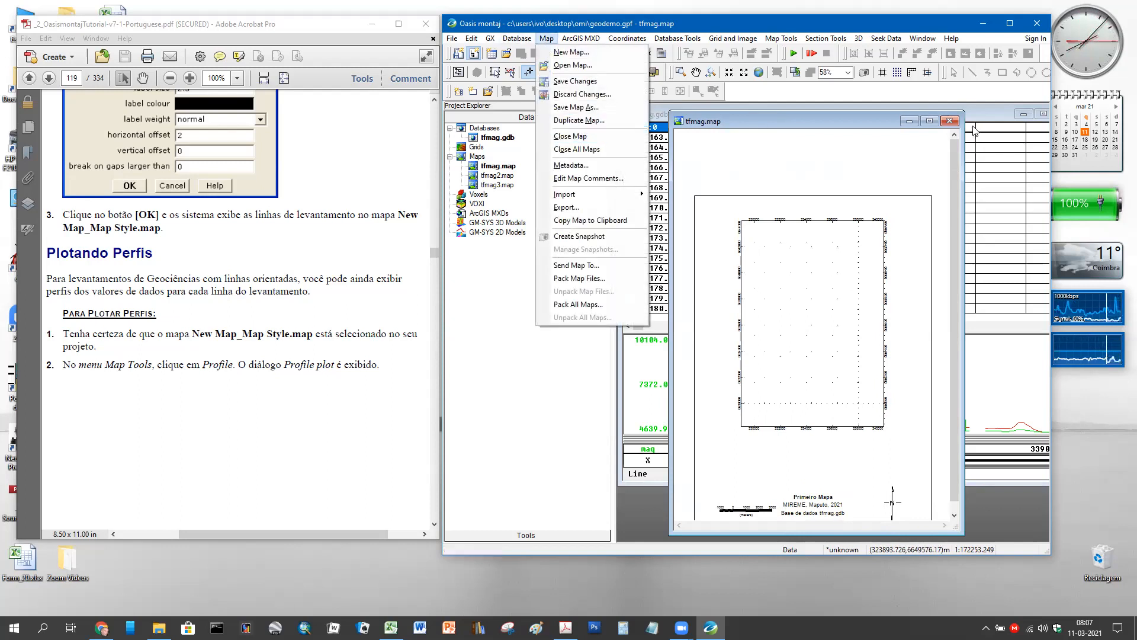
click(950, 121)
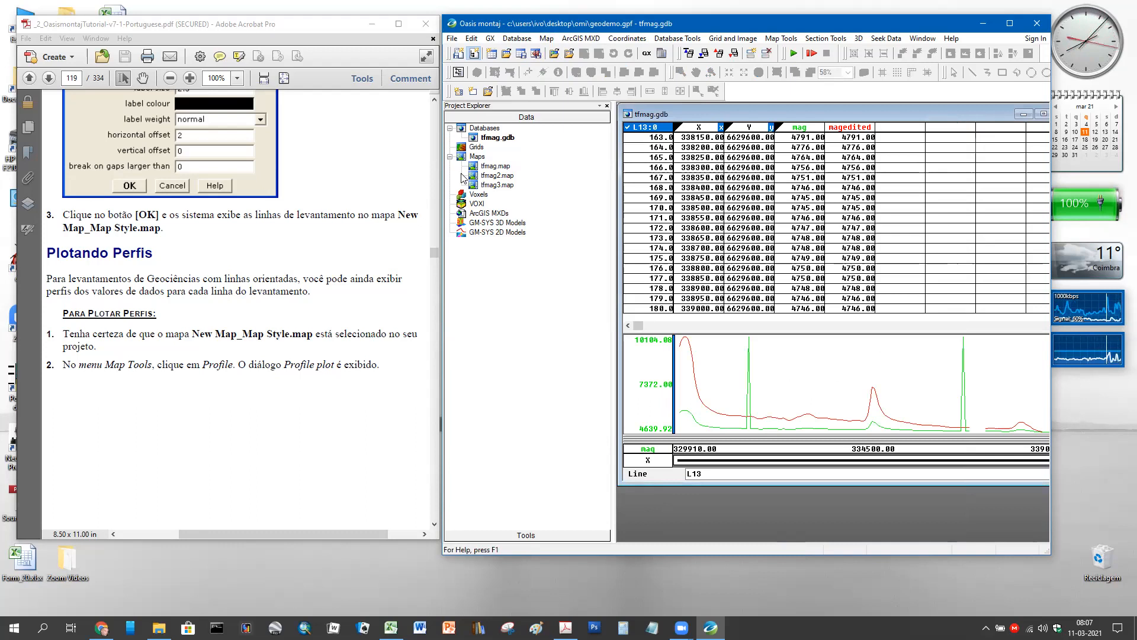
- Open tfmag2.map, then zoom and widen its window to show the survey lines and title block
double_click(474, 176)
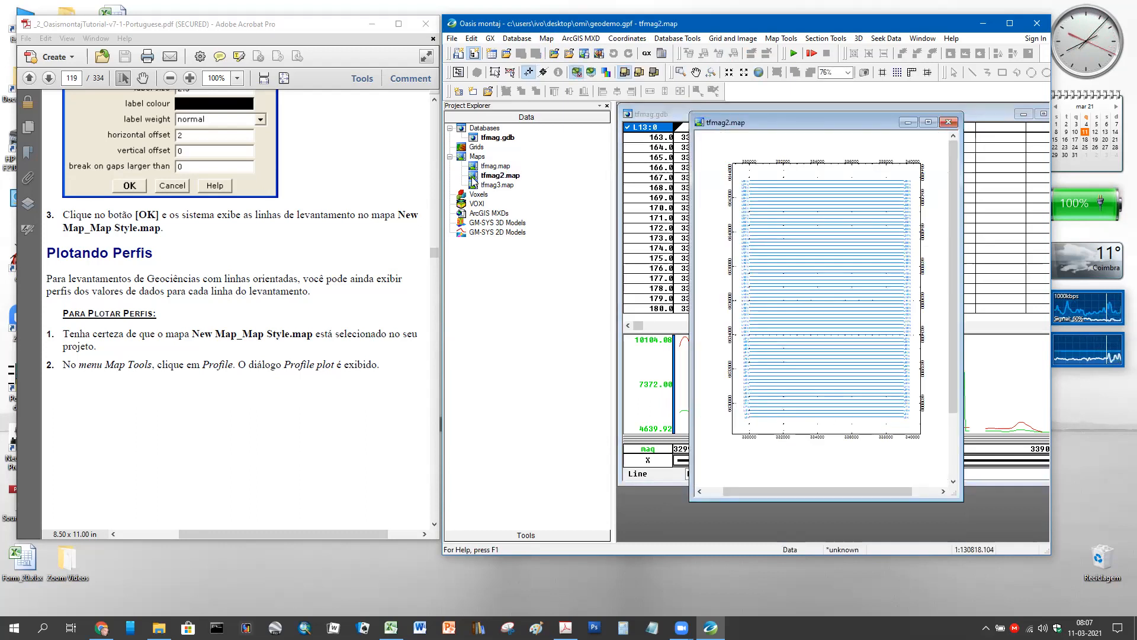
scroll(867, 263, up, 2)
scroll(868, 283, up, 1)
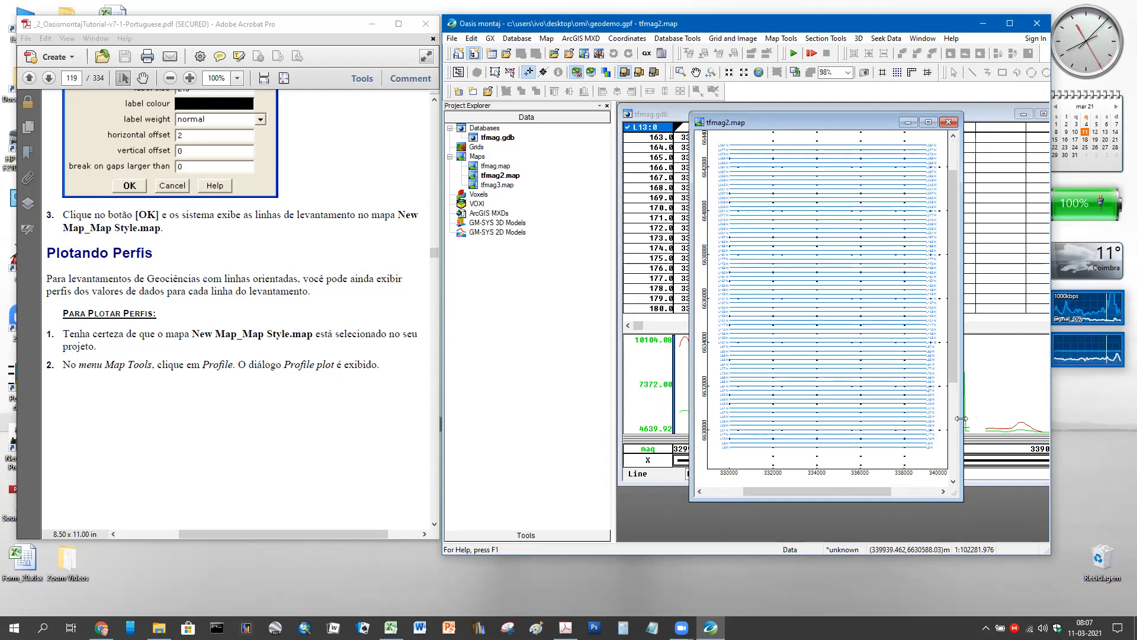
drag(960, 419, 1025, 418)
drag(921, 491, 895, 495)
scroll(971, 407, up, 2)
scroll(971, 407, down, 1)
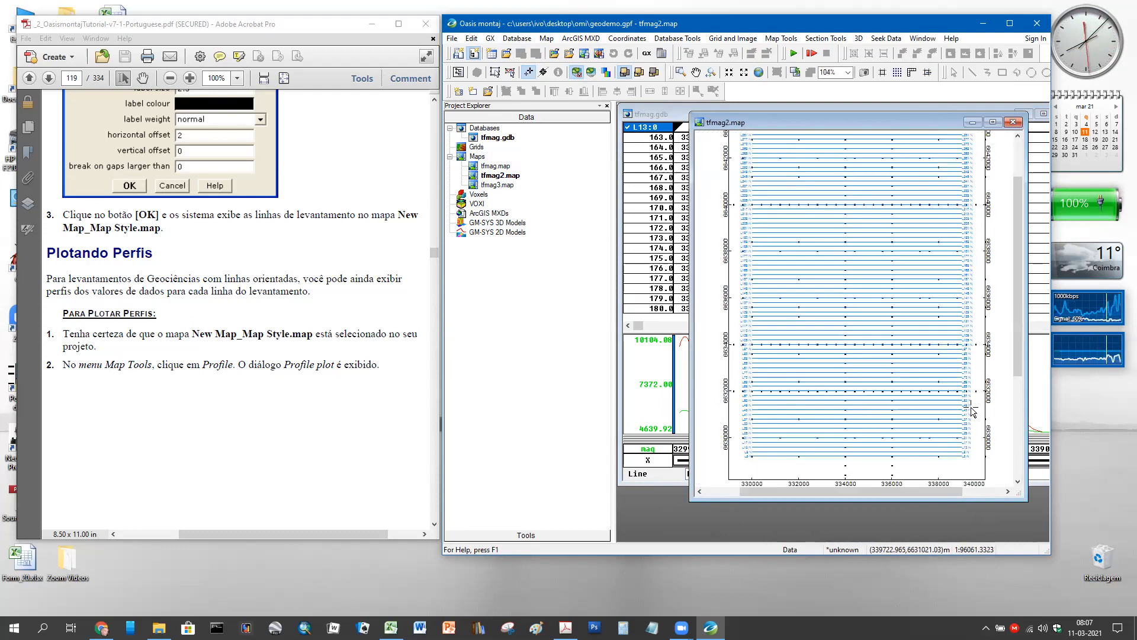
drag(1021, 359, 1023, 459)
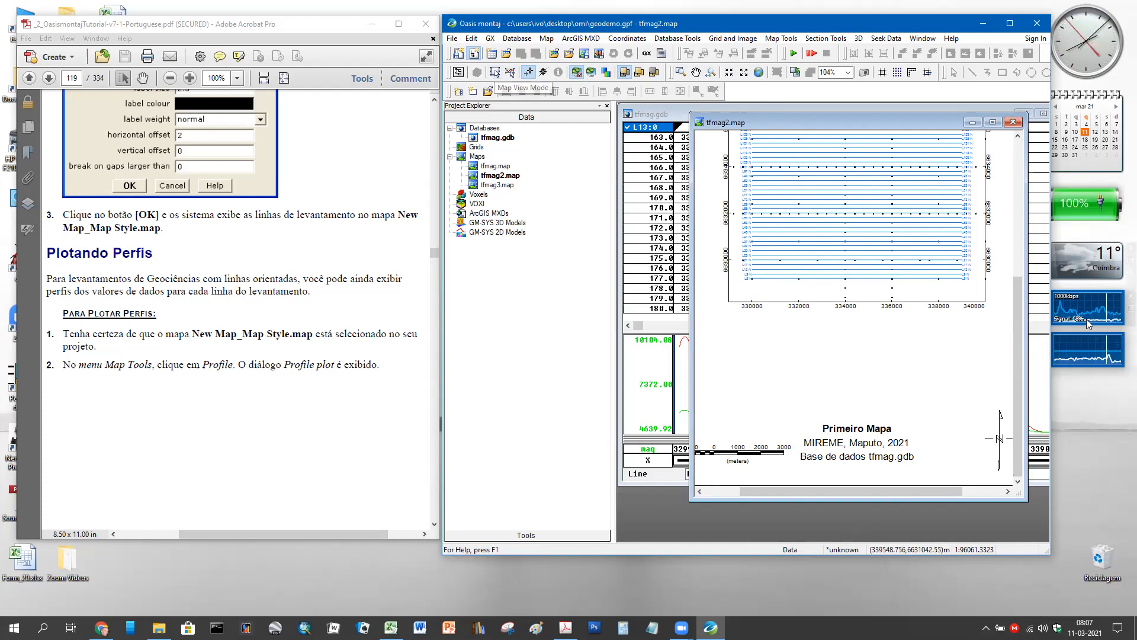
- Toggle between Map View and Map Group selection modes, then deselect back to the base view
click(495, 72)
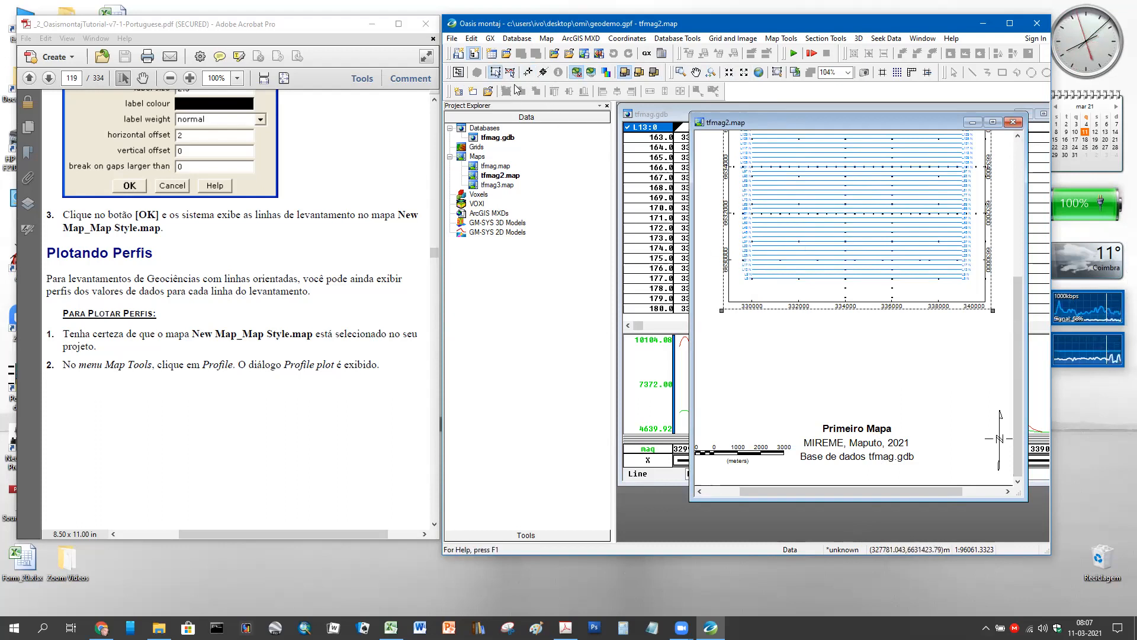
click(513, 76)
click(495, 71)
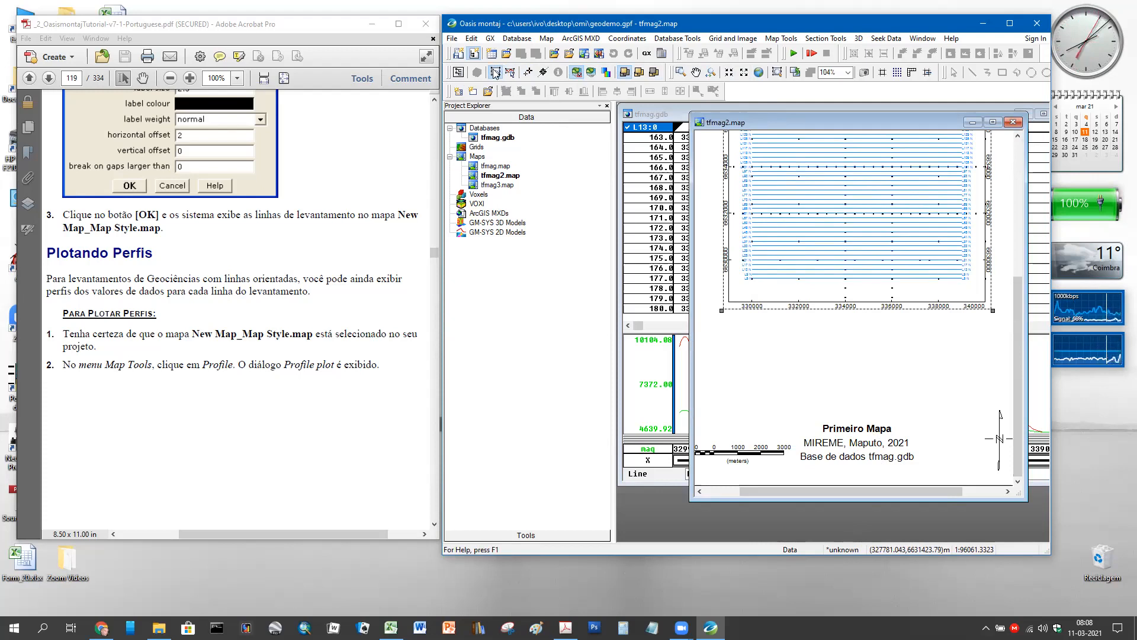
click(865, 428)
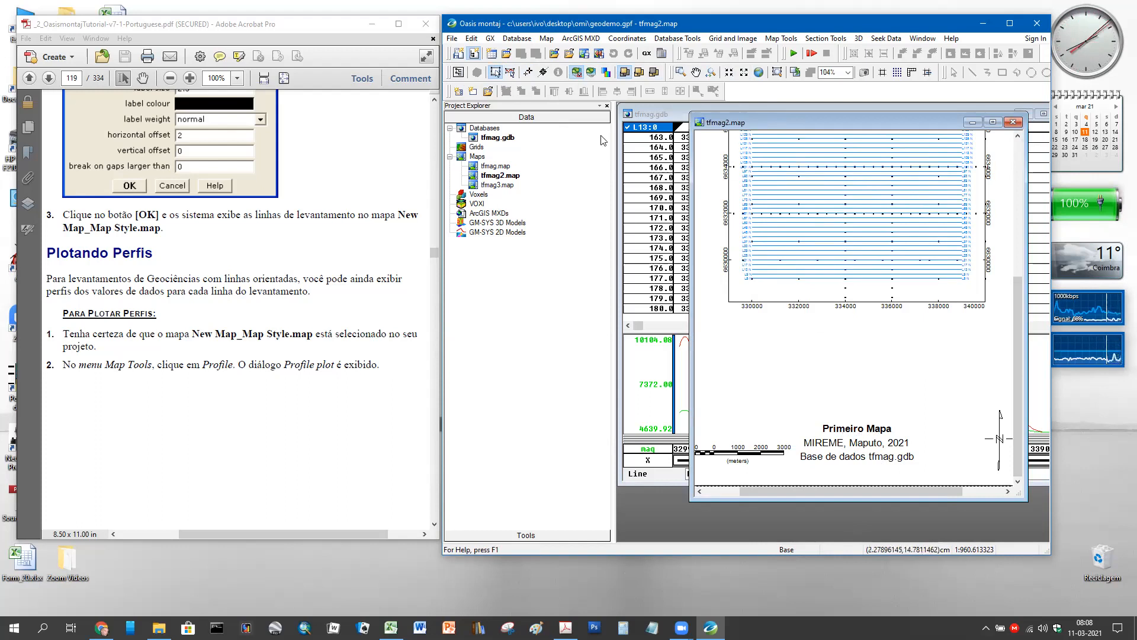
- Select the 'Primeiro Mapa' title text and open its editor, then close it unchanged
click(510, 72)
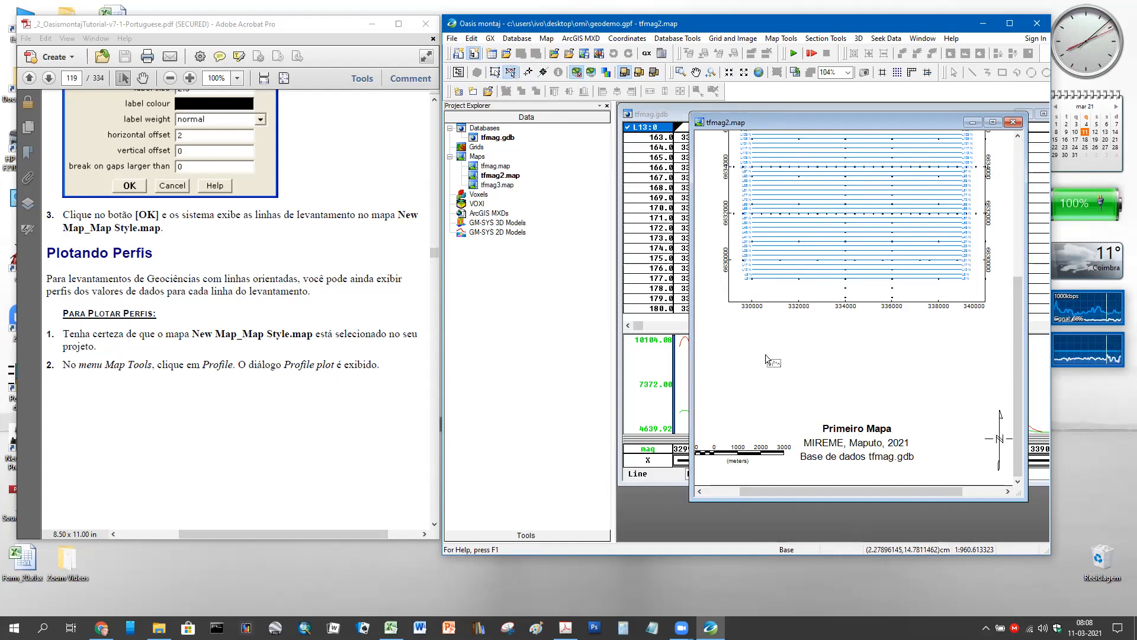
click(841, 432)
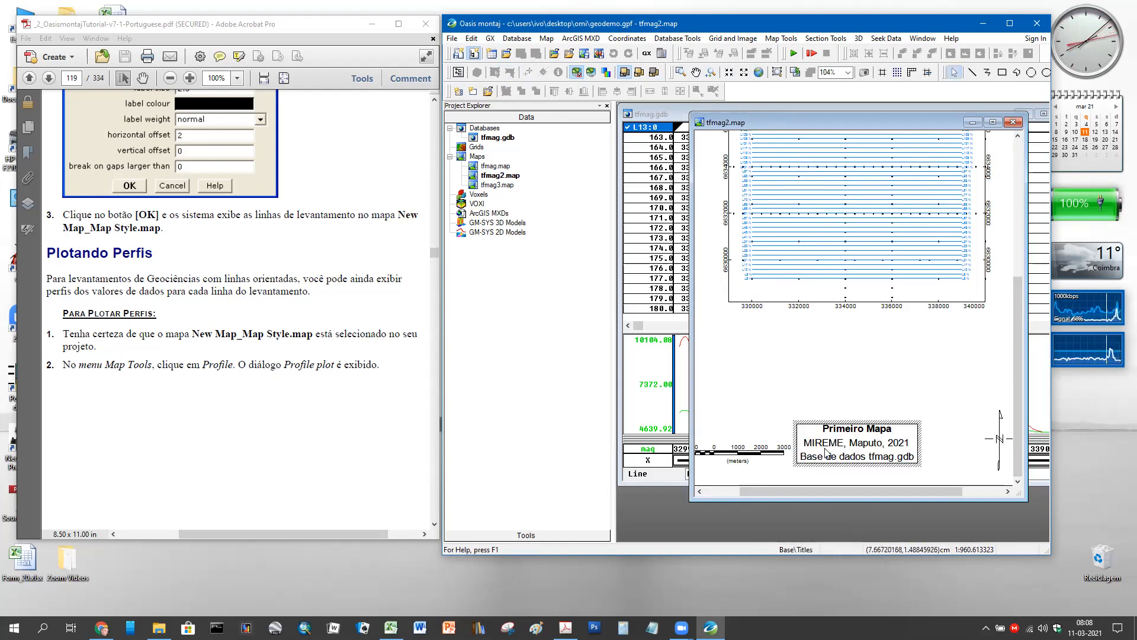
click(834, 428)
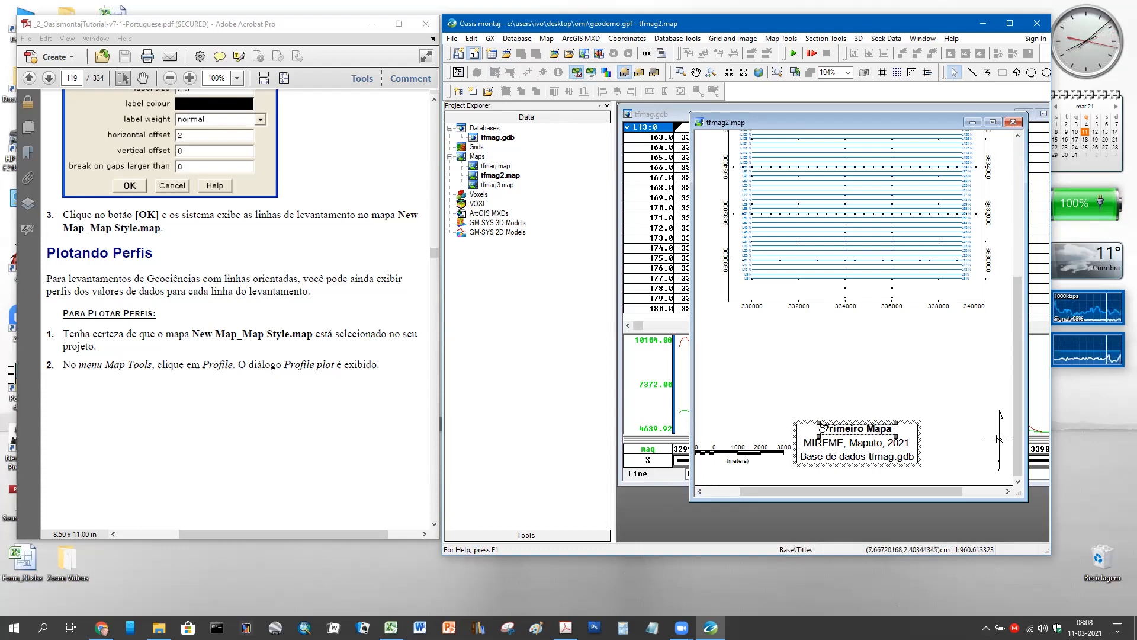
double_click(826, 427)
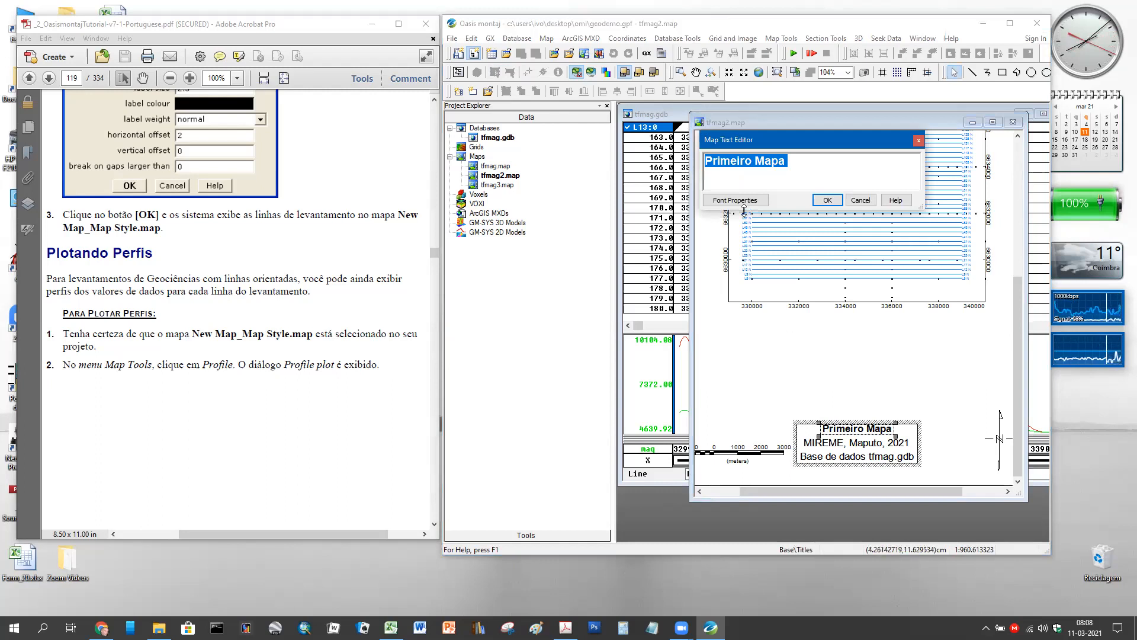
click(860, 201)
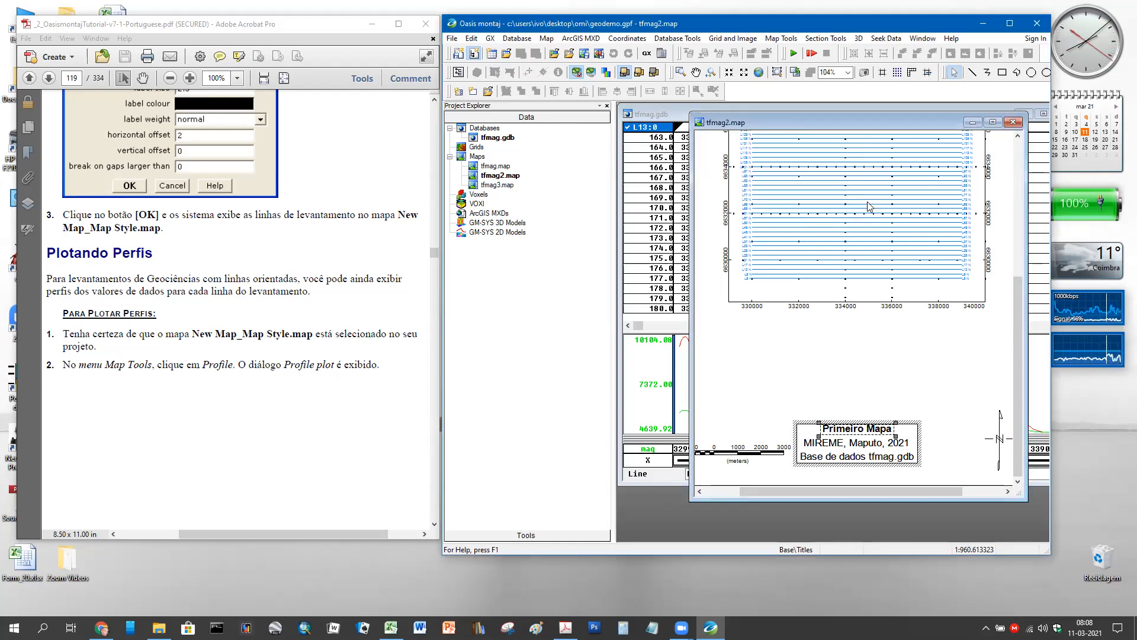
click(922, 394)
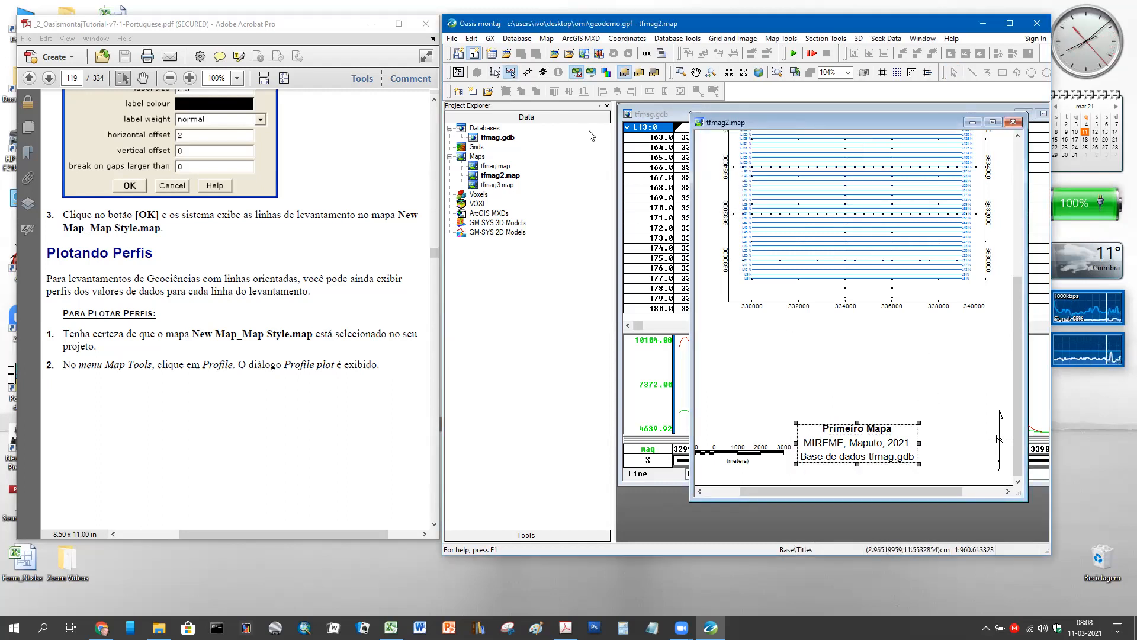
click(496, 72)
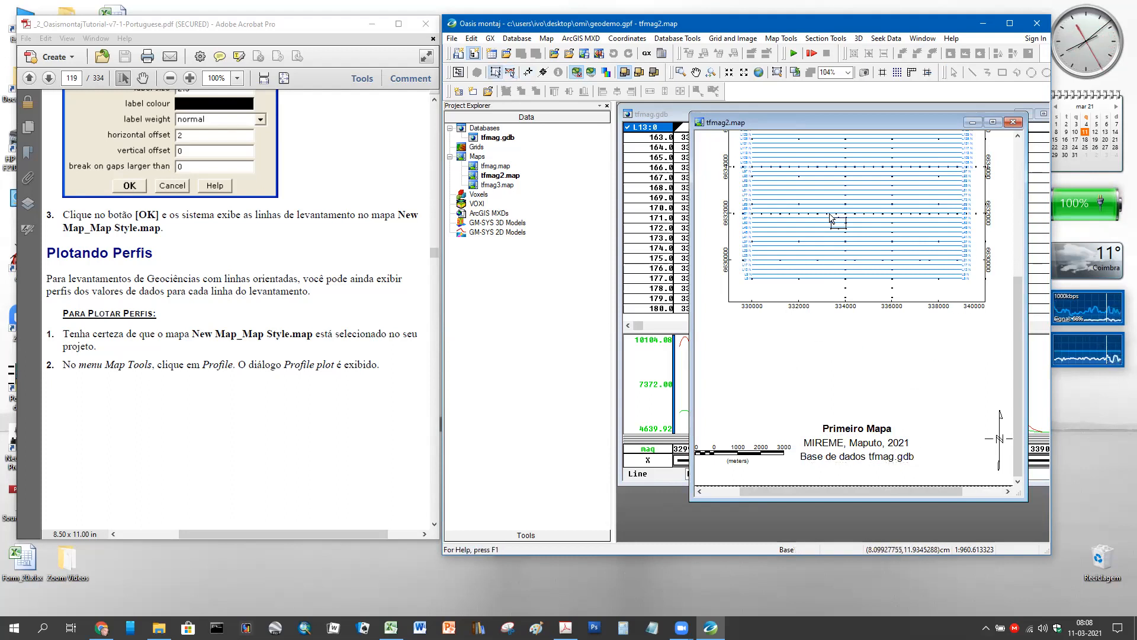
- Edit the title block text to read 'Linhas de Voo' and confirm
click(513, 76)
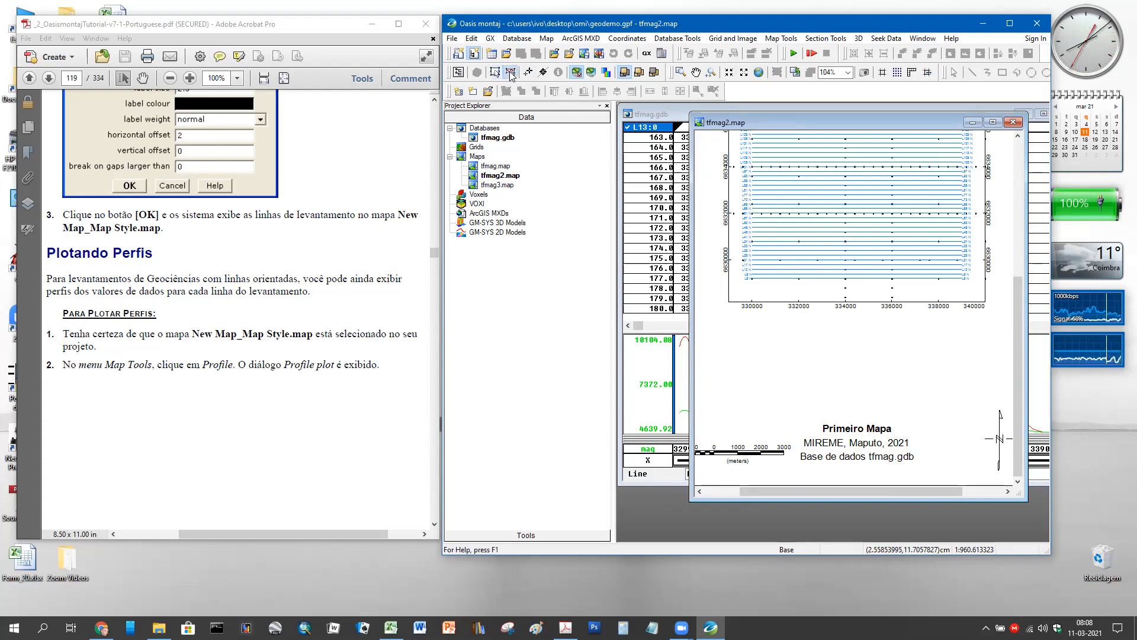
click(858, 435)
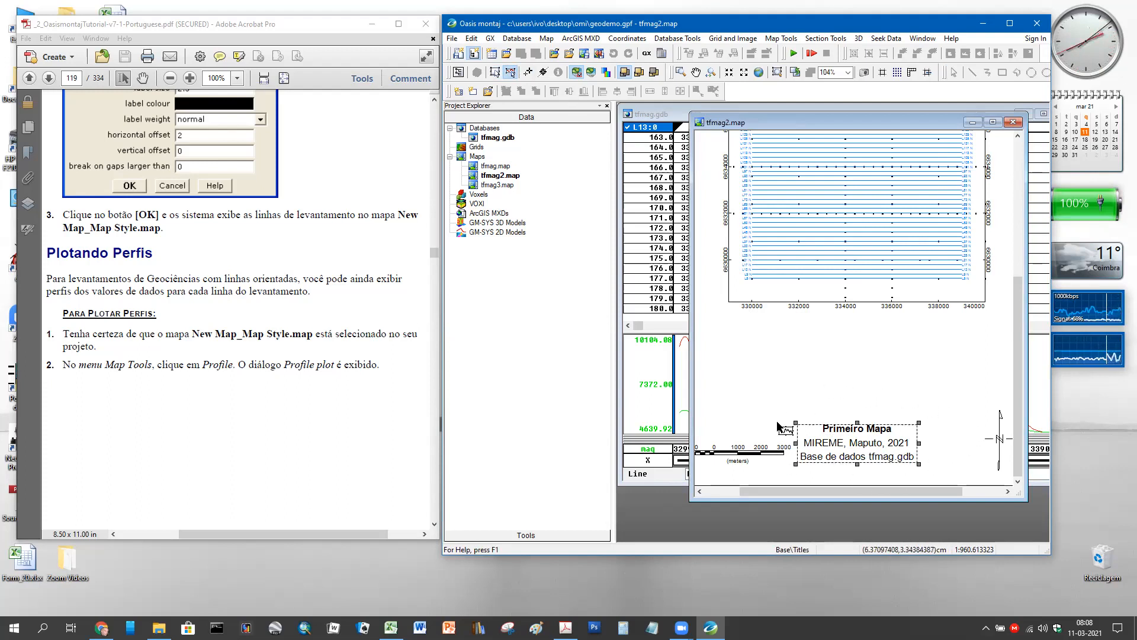
double_click(842, 429)
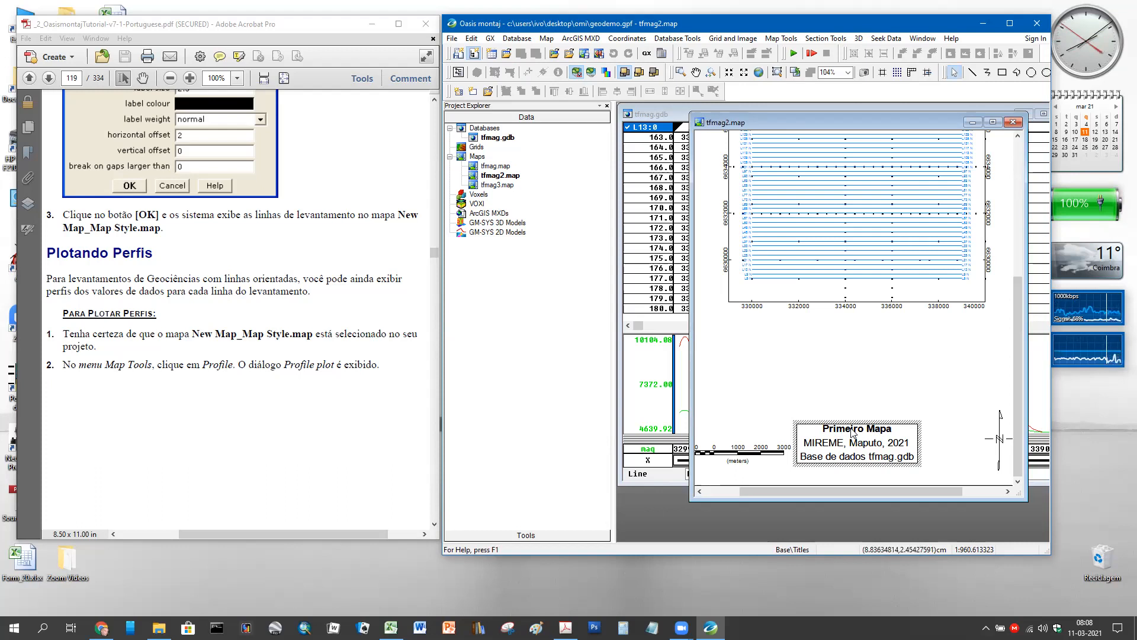
double_click(853, 431)
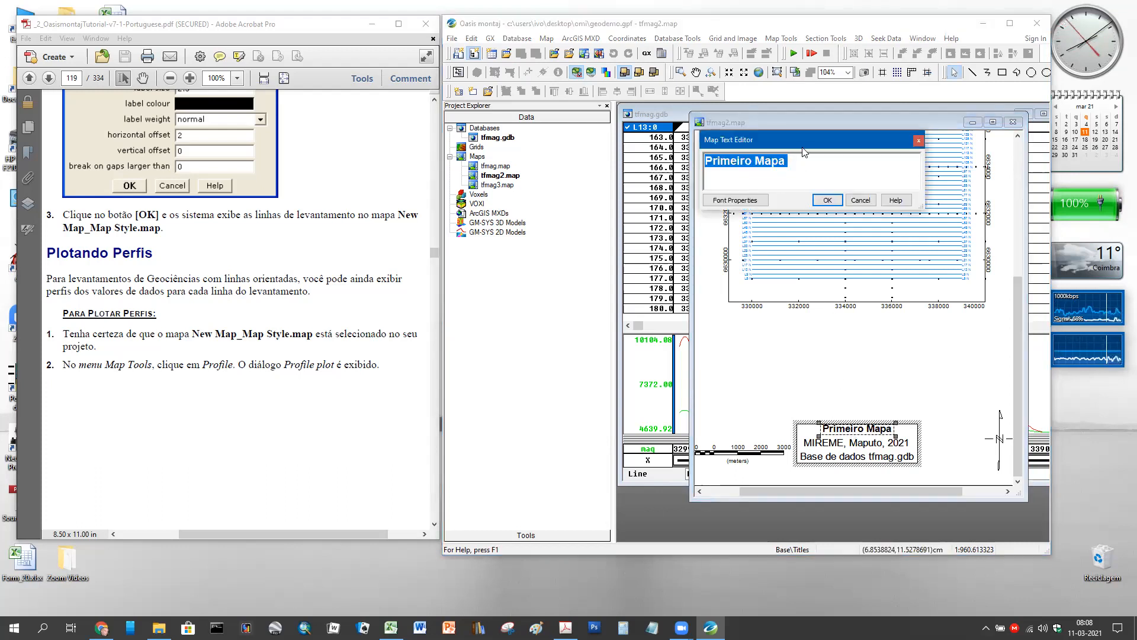
drag(803, 151, 843, 310)
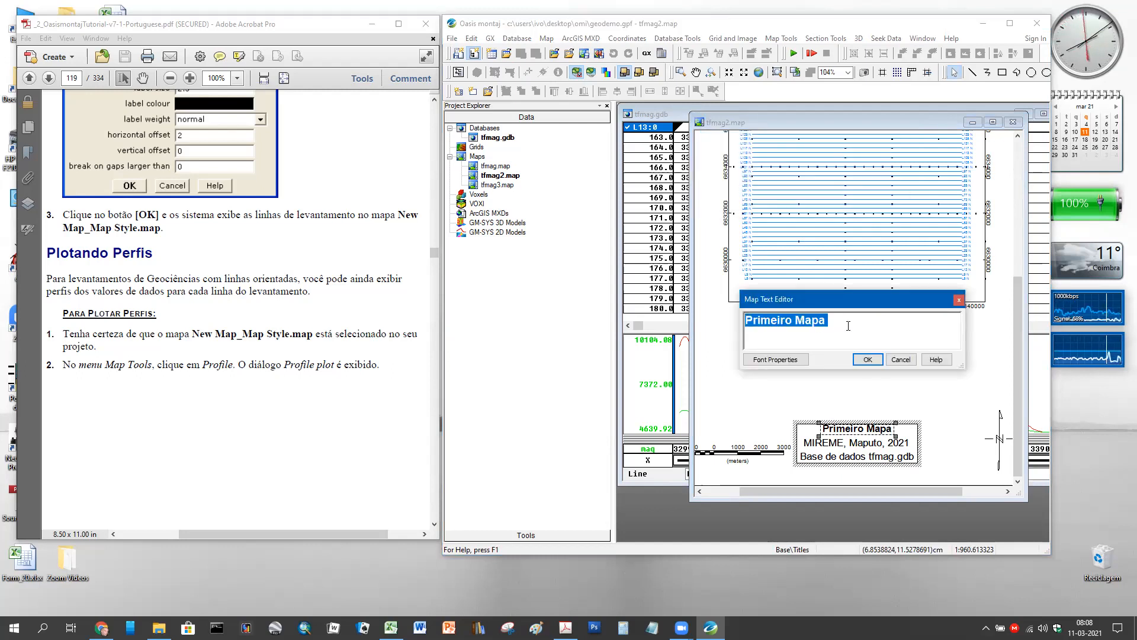
text(Linhas de Voo)
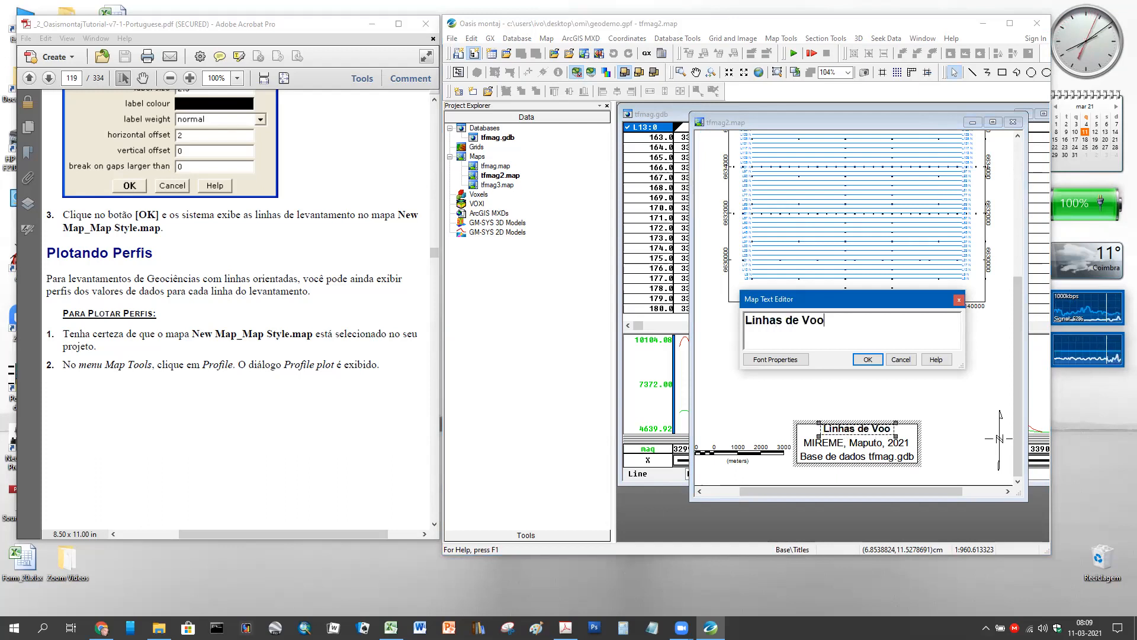
click(867, 360)
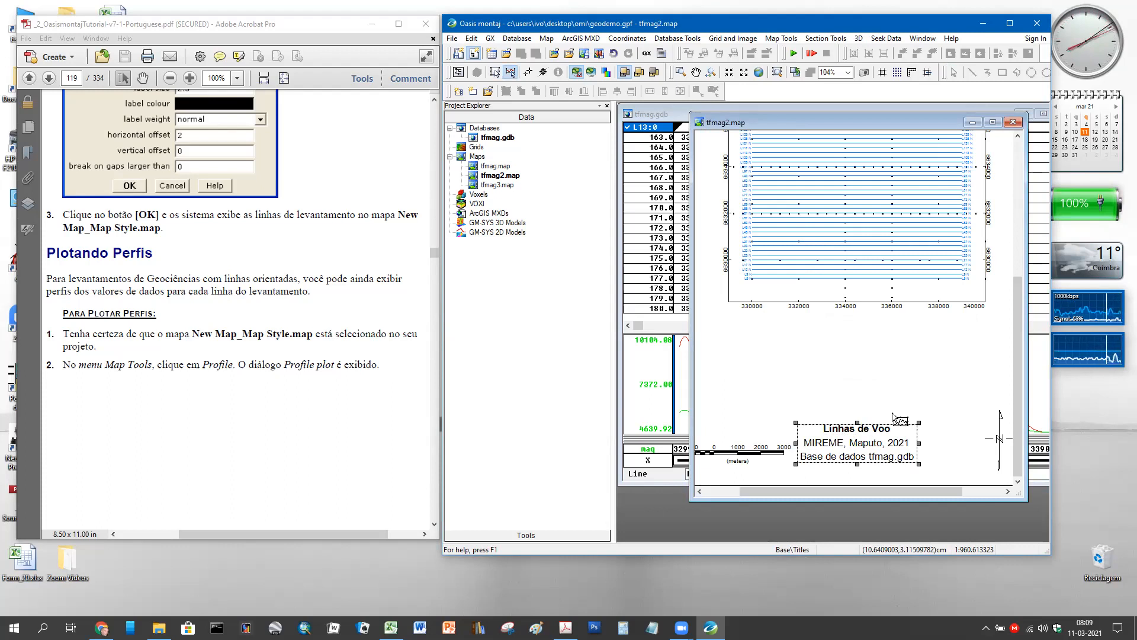
- Save tfmag2.map with its new title, close it, and open tfmag3.map
scroll(901, 350, down, 2)
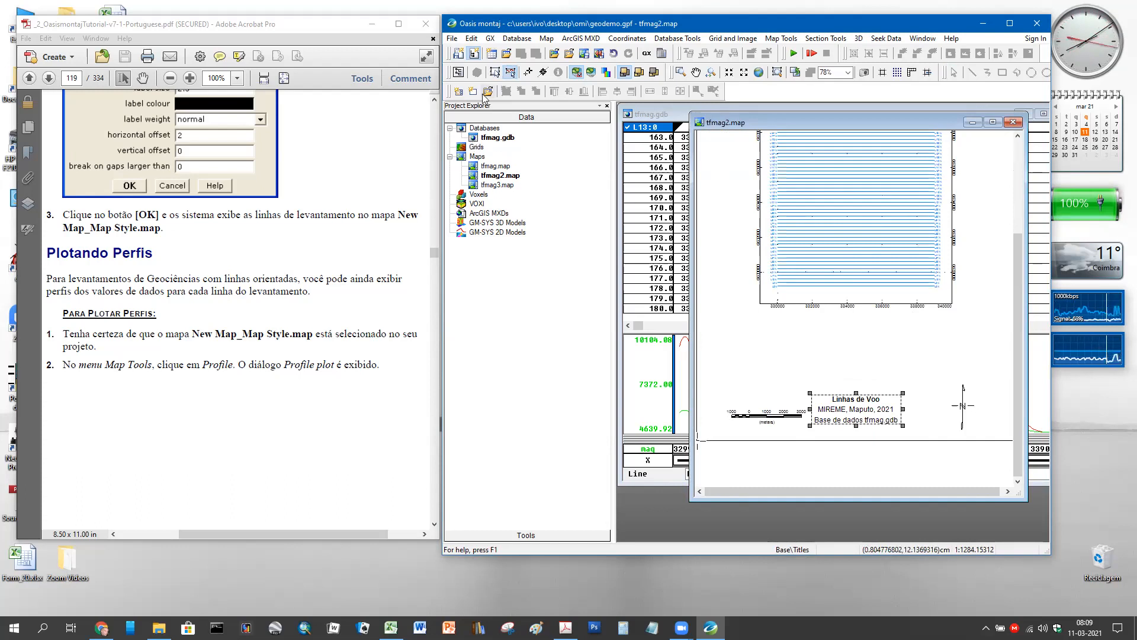
click(460, 52)
click(498, 74)
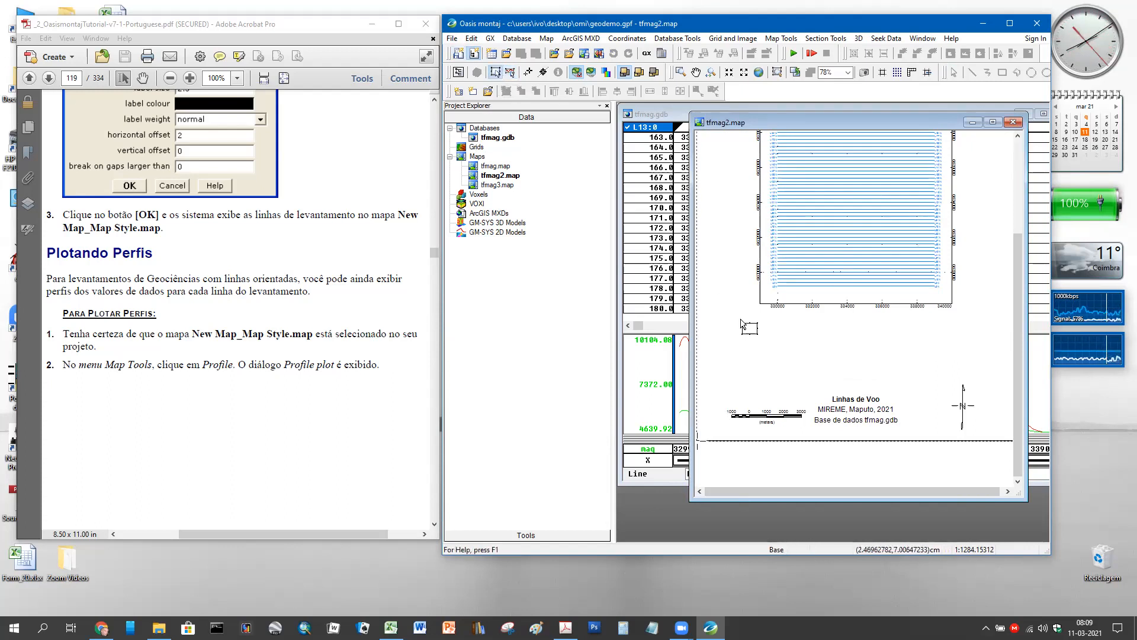
click(1013, 122)
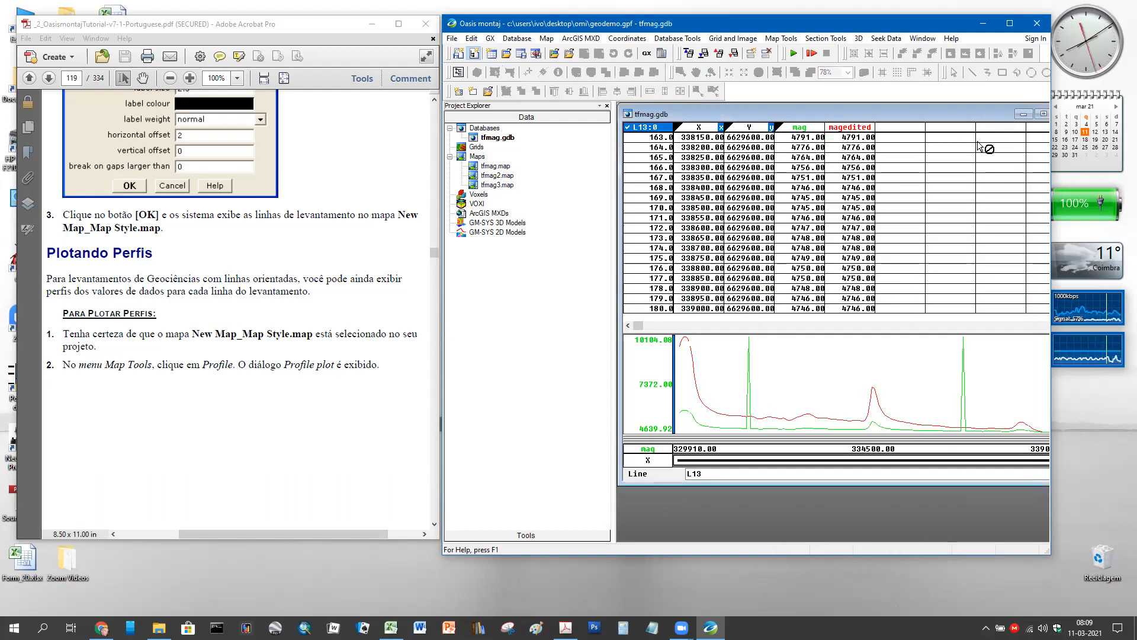
double_click(476, 186)
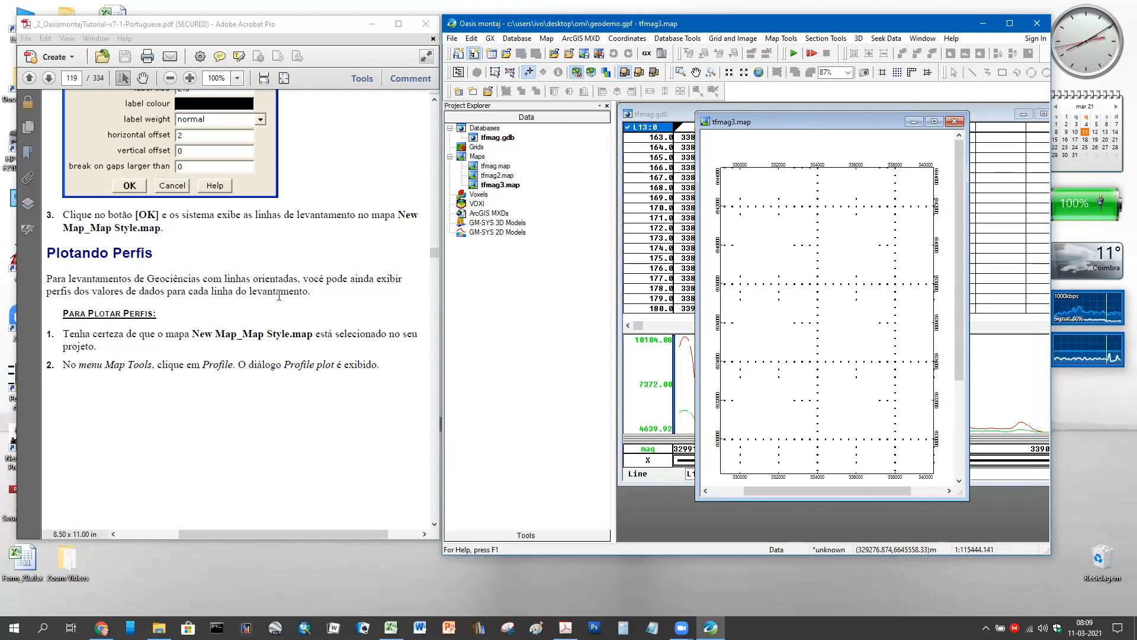
- Scroll the tutorial to the Plotando Perfis steps and show Oasis montaj's Map Tools menu
scroll(279, 294, down, 3)
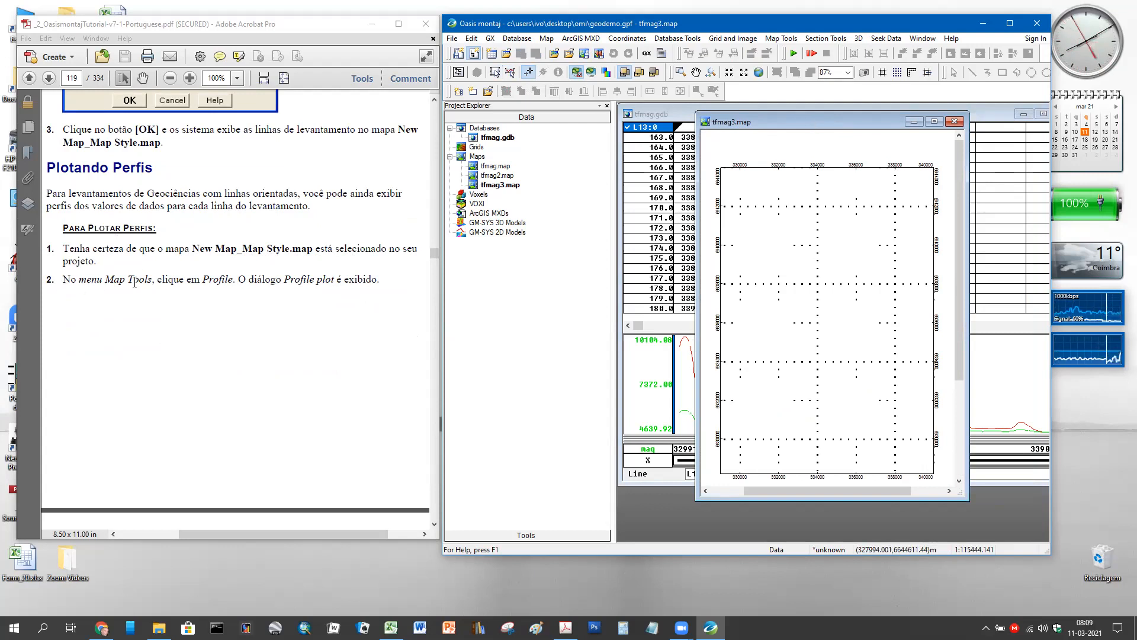
click(778, 39)
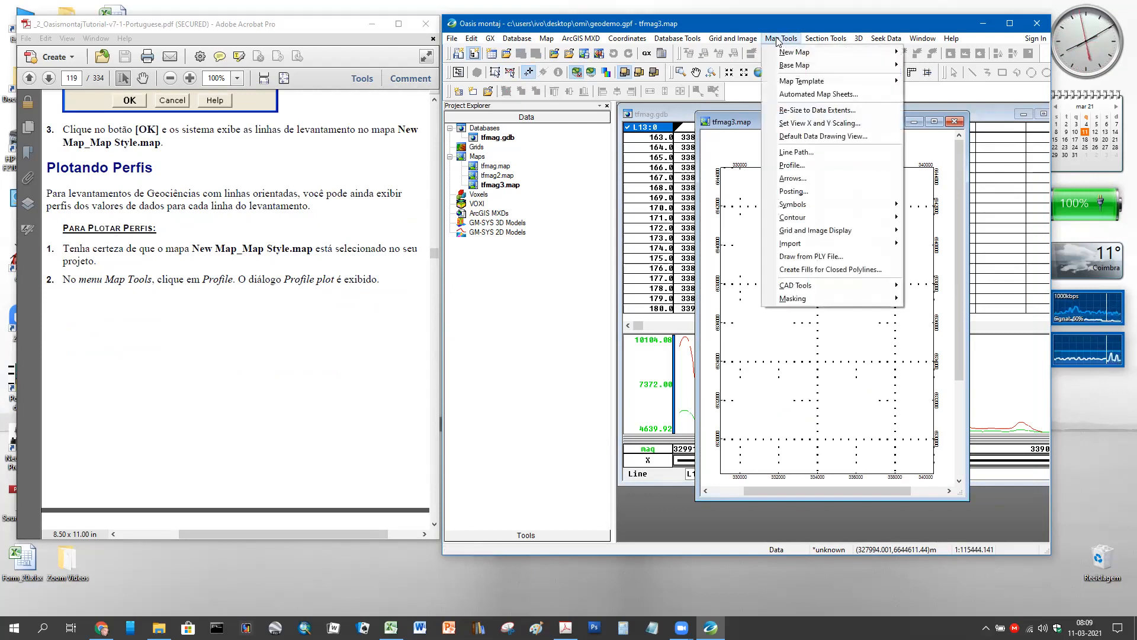
- In the Profile plot dialog, choose channel magedited, linear scaling and solid line style
click(813, 167)
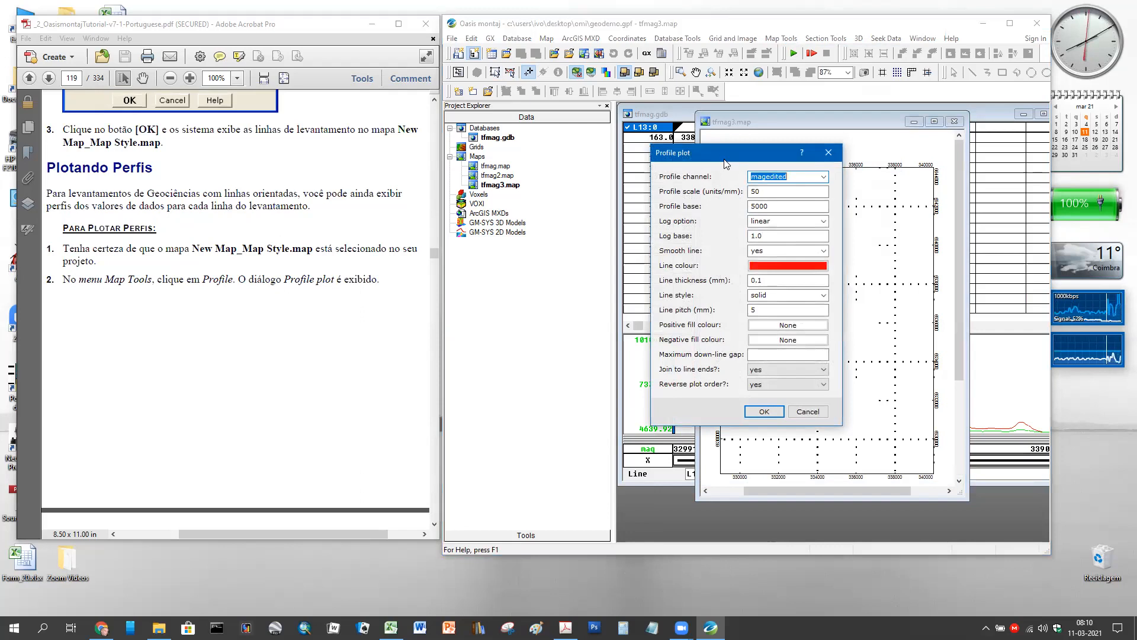
scroll(319, 362, down, 10)
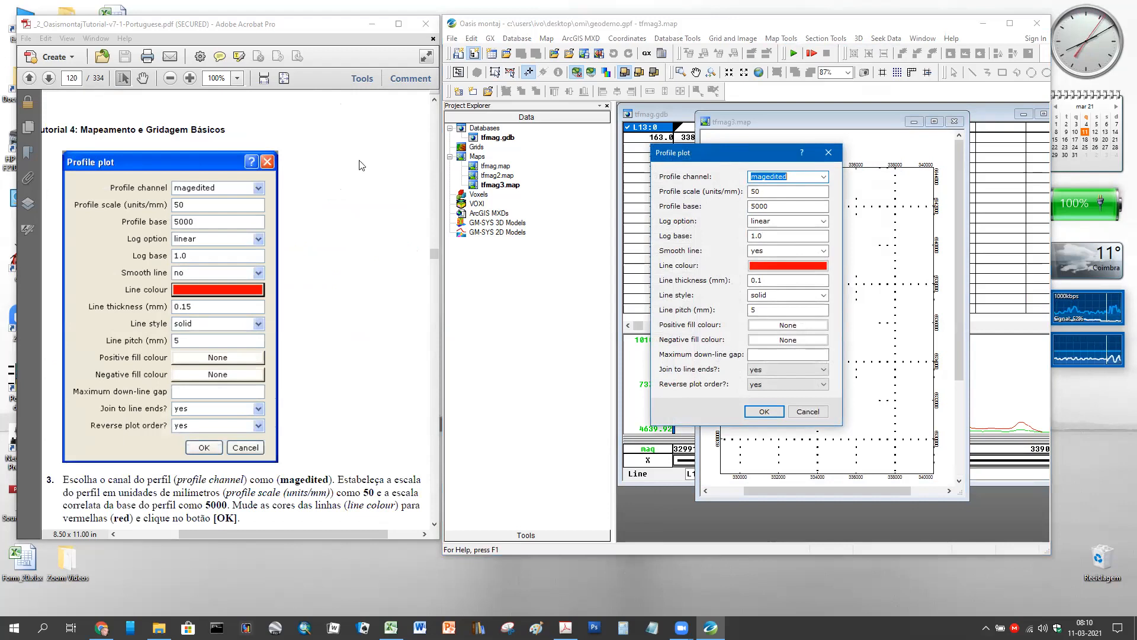
drag(718, 152, 359, 161)
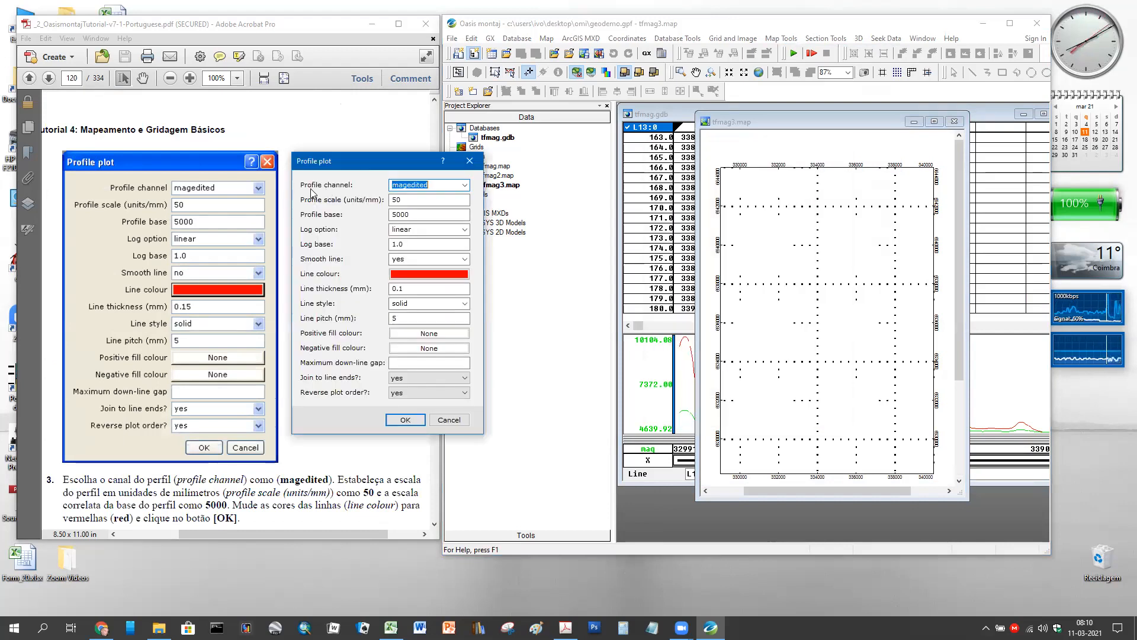
click(465, 185)
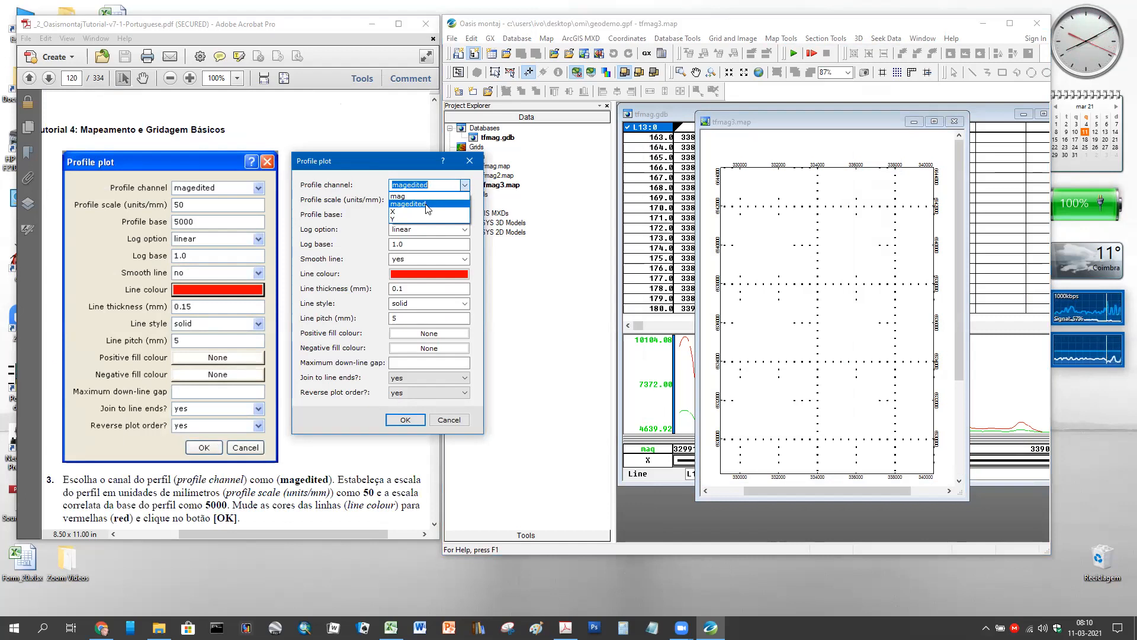
click(425, 204)
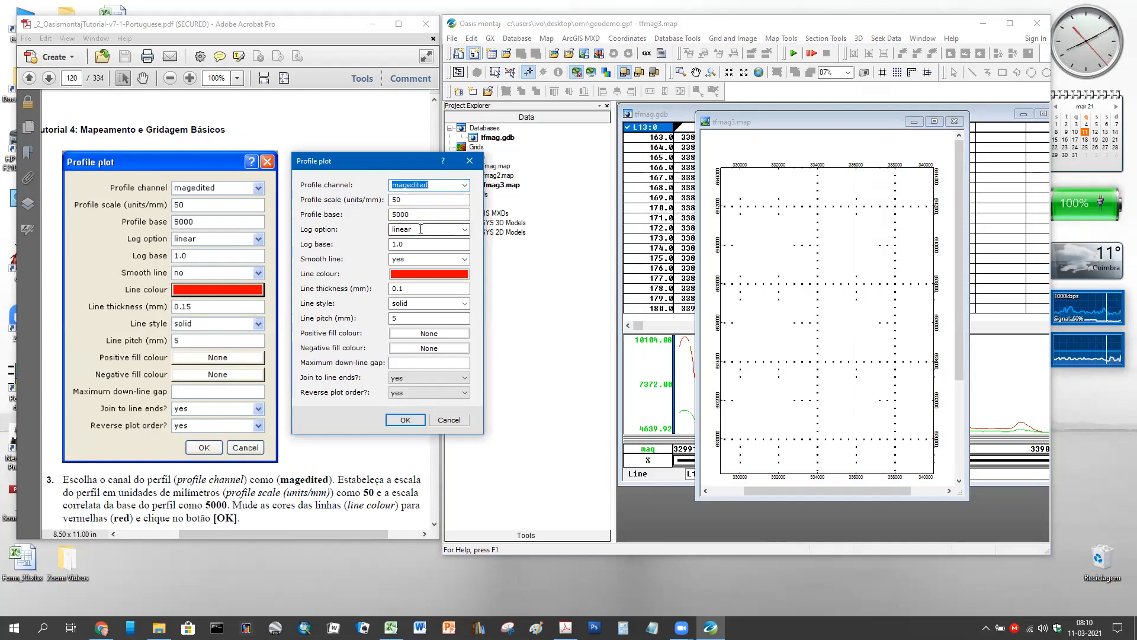
click(464, 230)
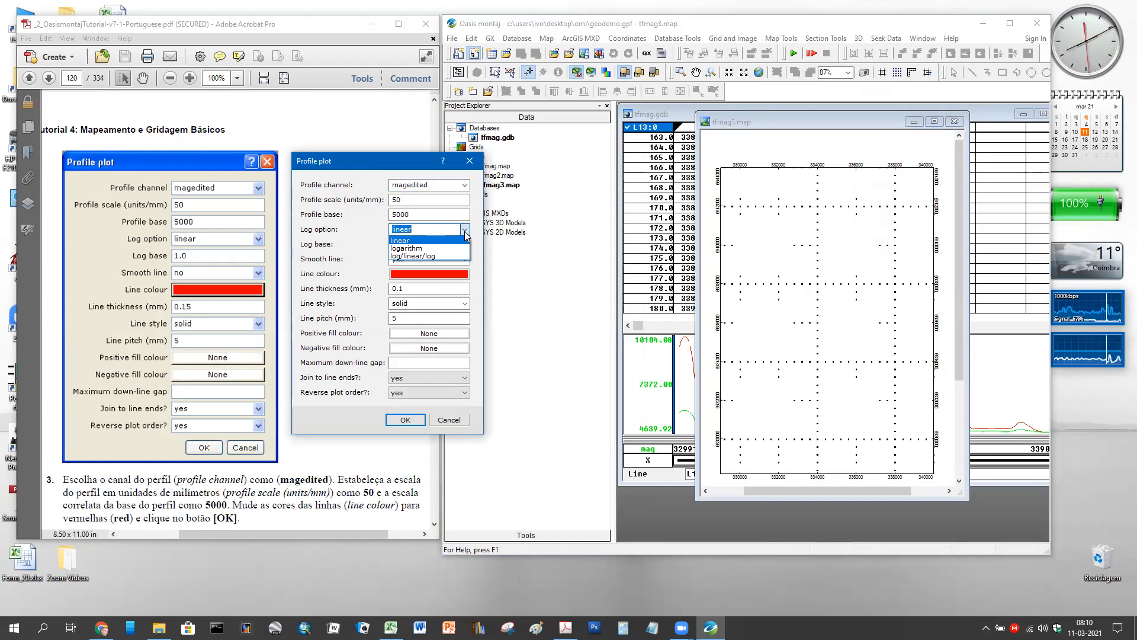
click(466, 235)
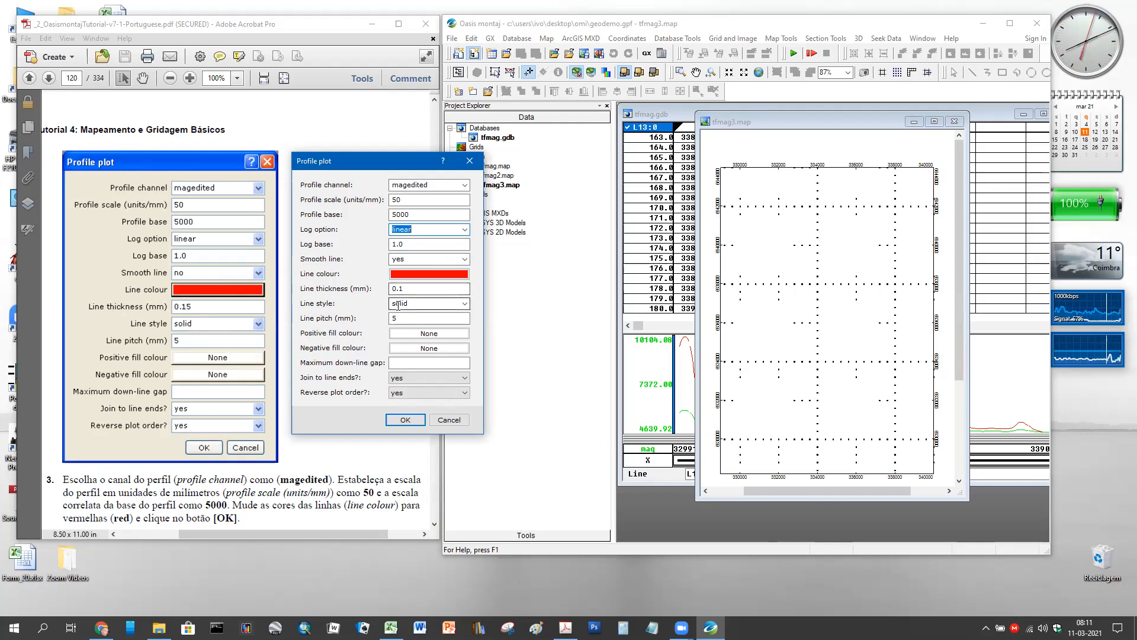
click(465, 304)
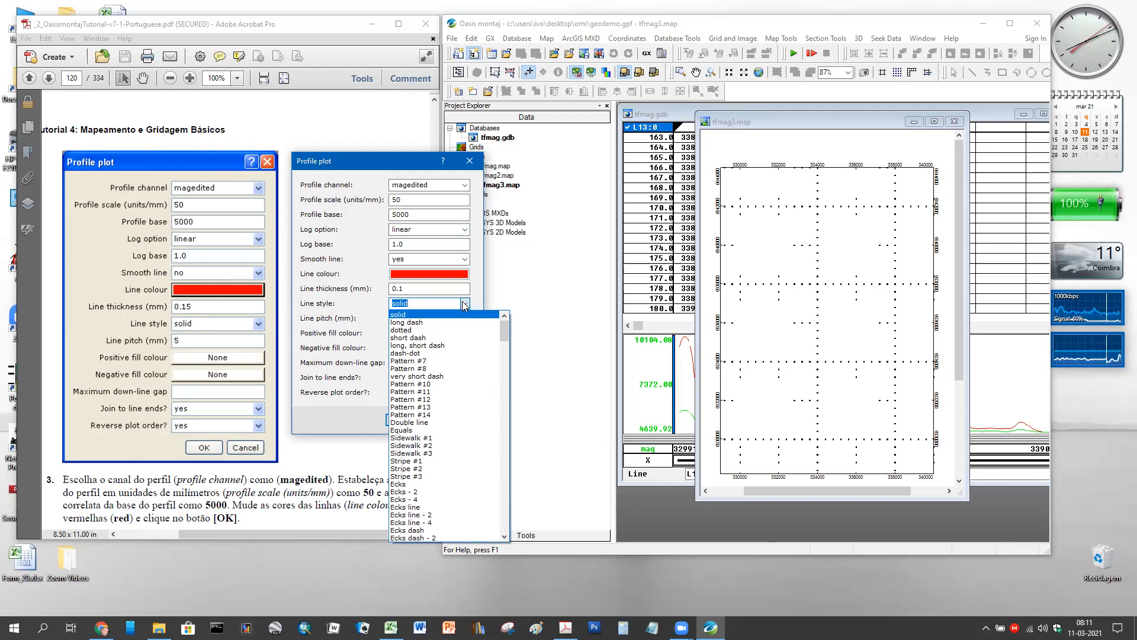
click(465, 304)
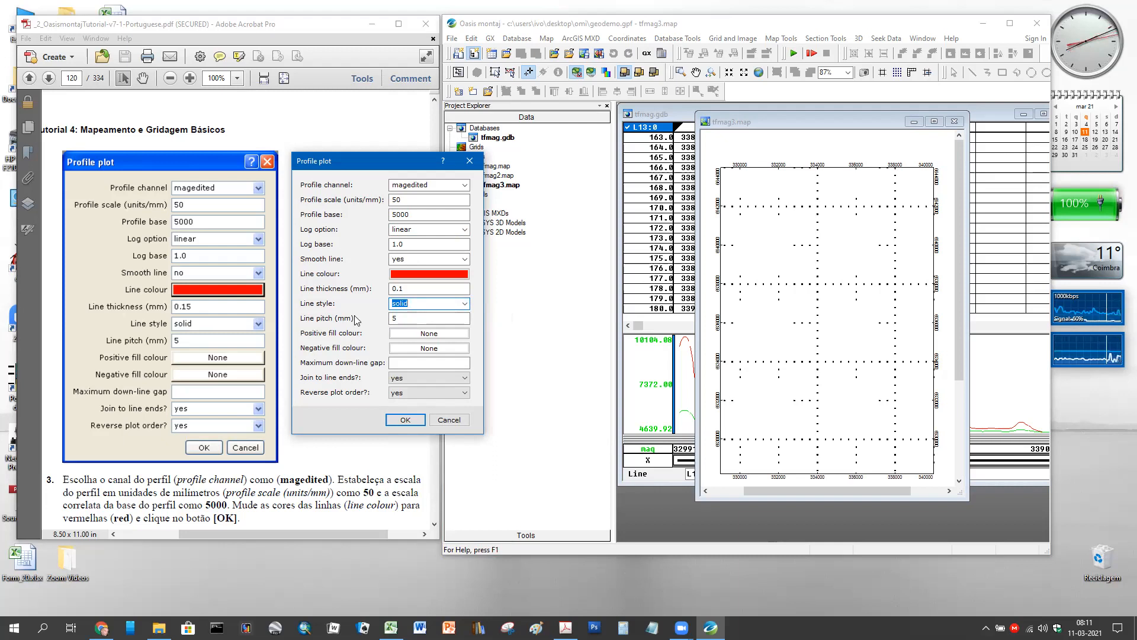
click(444, 161)
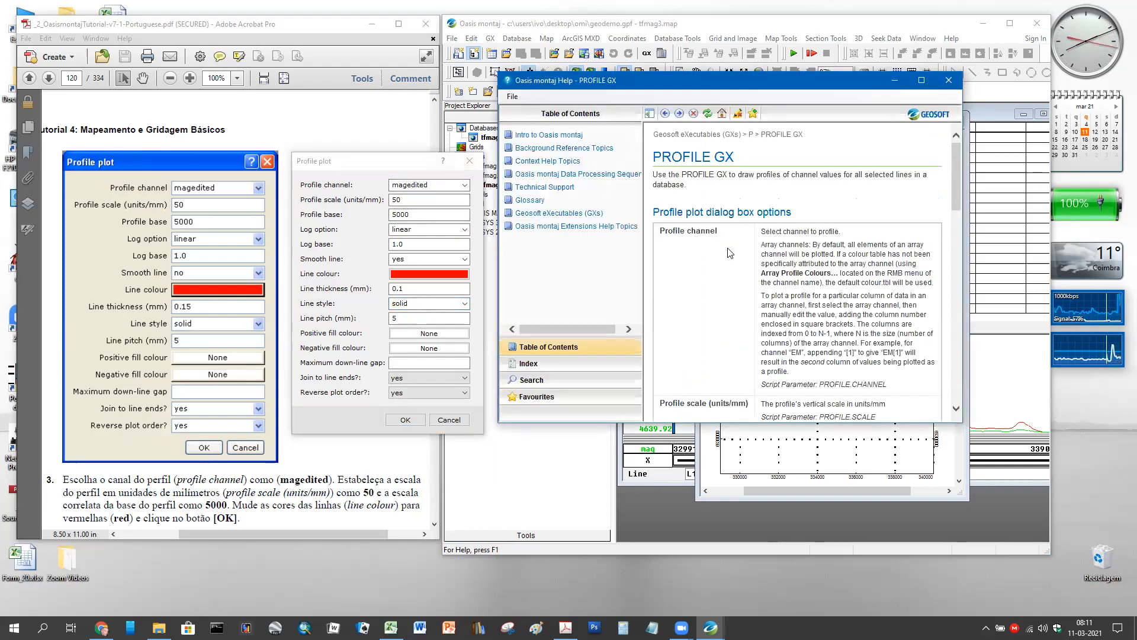
- Scroll through the PROFILE GX help page and minimise the Help window
scroll(730, 252, down, 9)
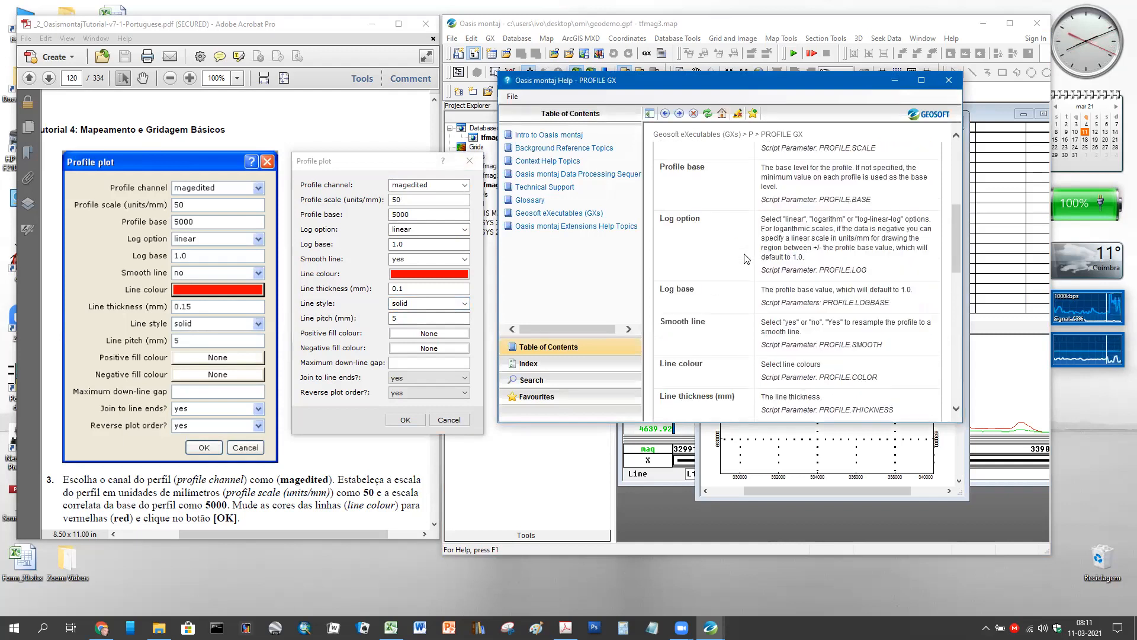
scroll(745, 258, down, 6)
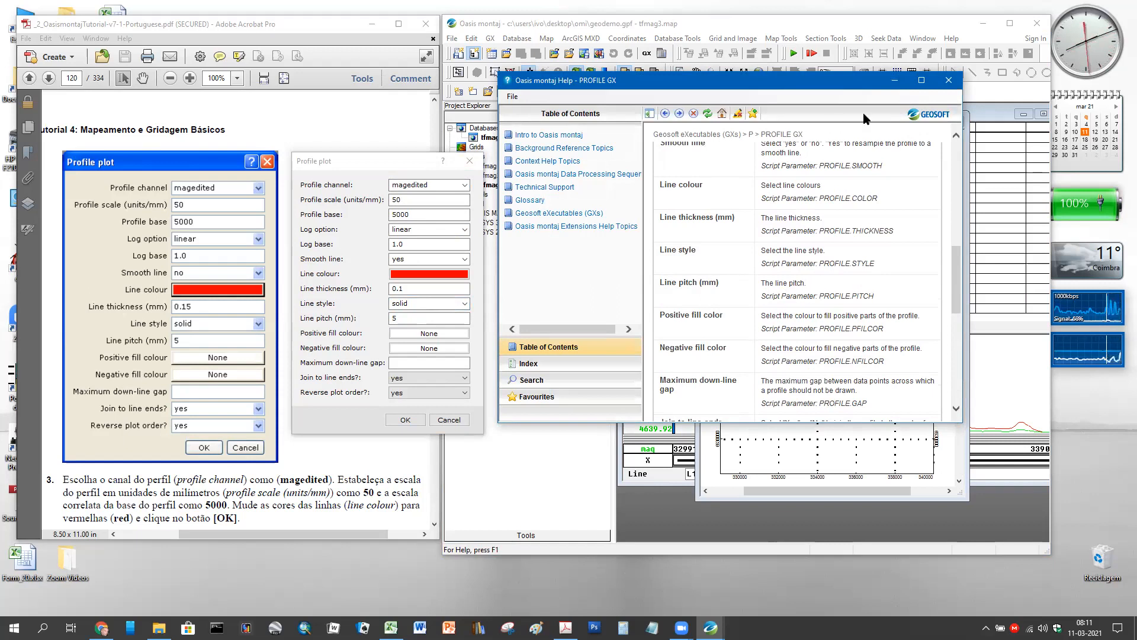
click(903, 79)
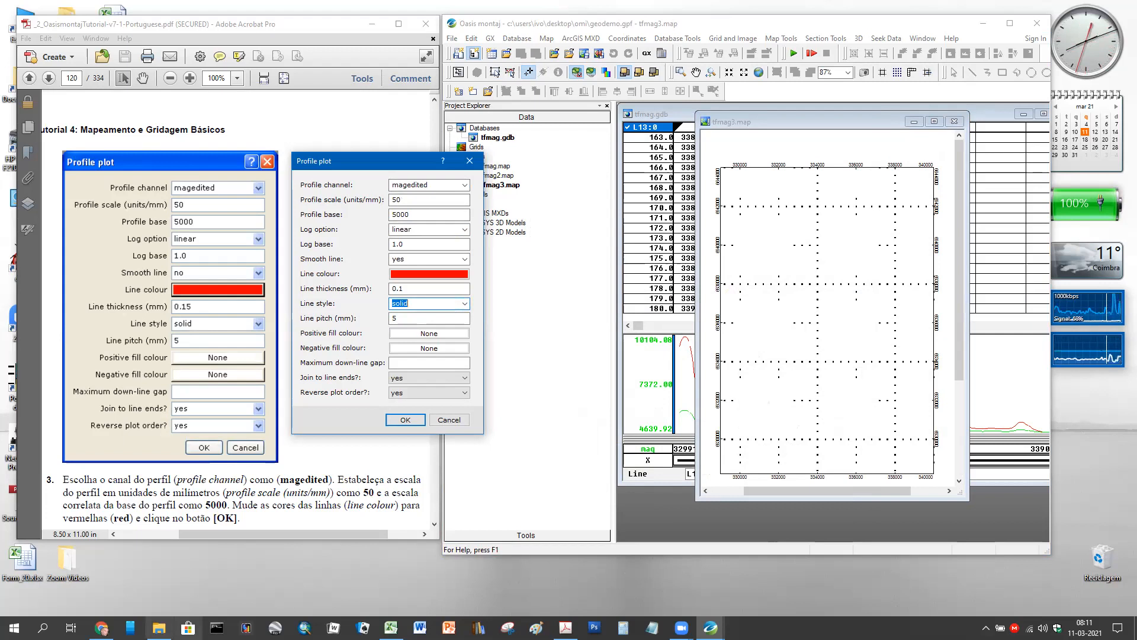
- Search Google for 'line pitch' in a new Chrome tab and scroll the results
mouse_move(159, 627)
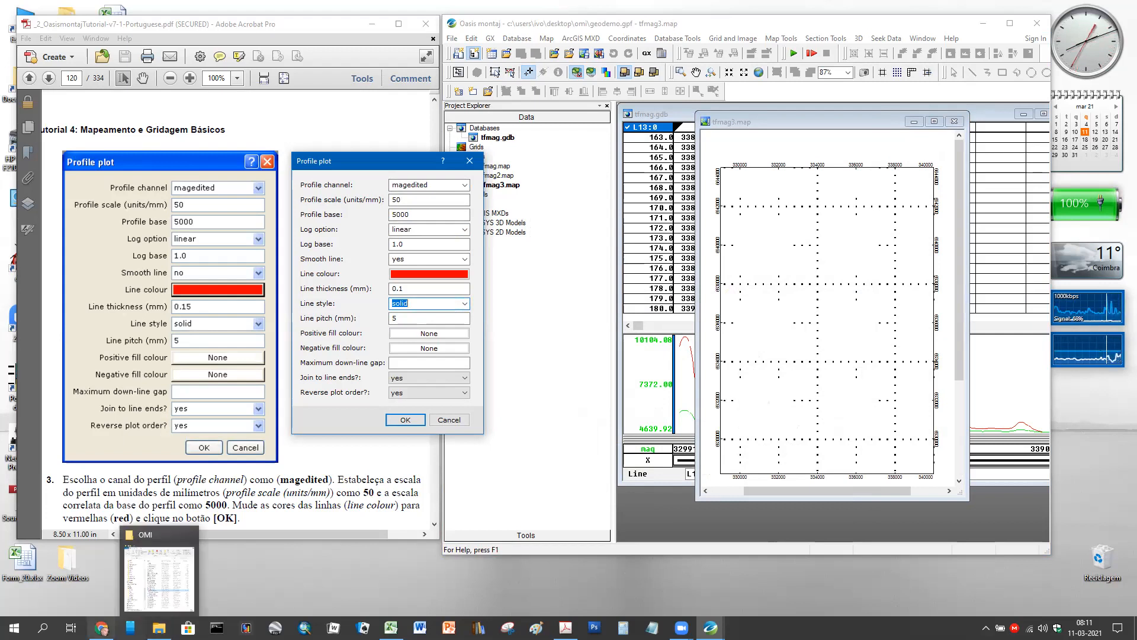
mouse_move(102, 628)
click(101, 571)
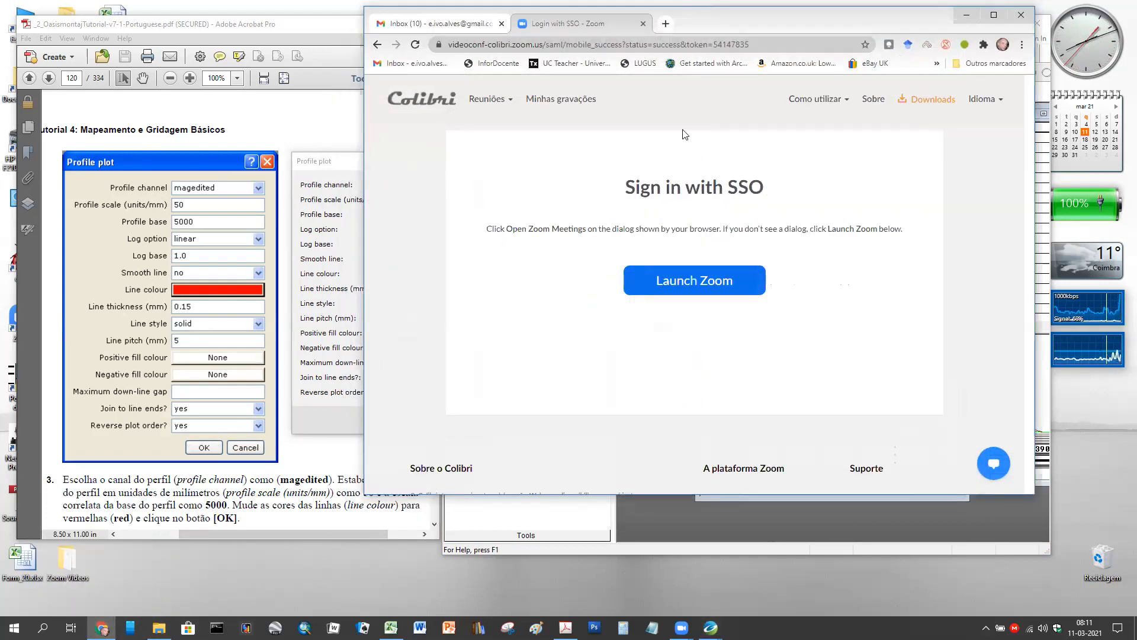
click(666, 23)
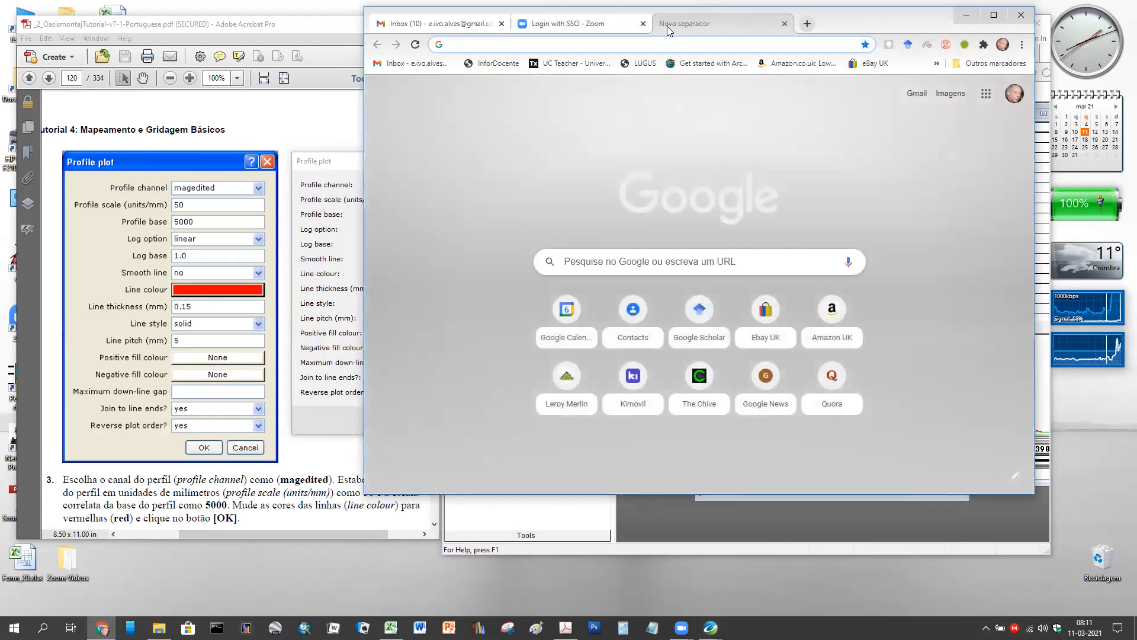
text(line )
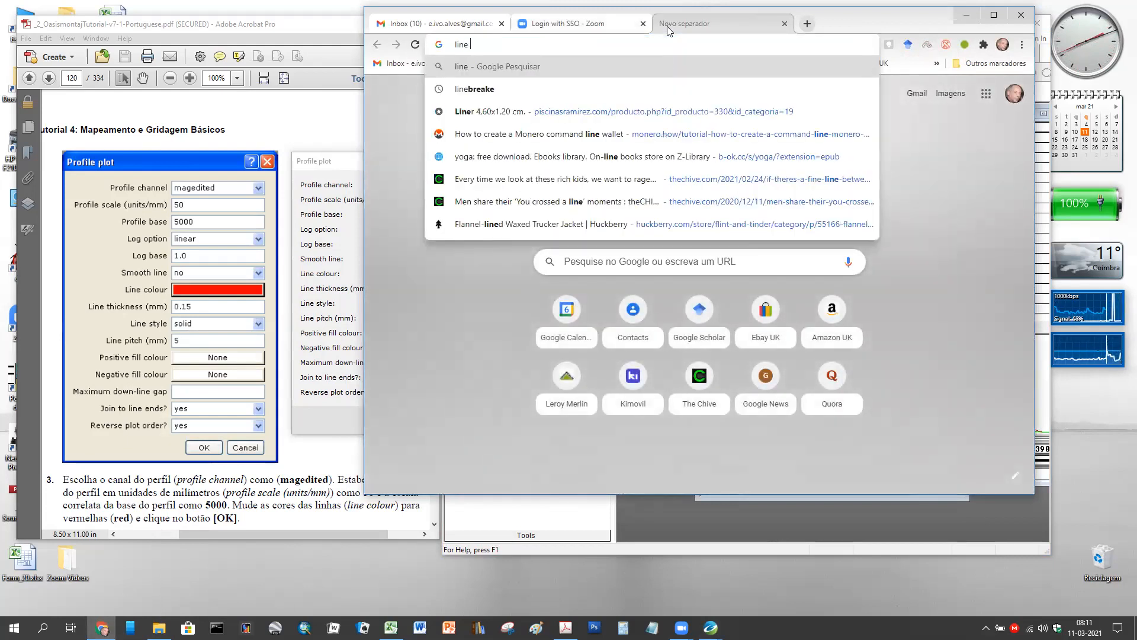
text(pitch)
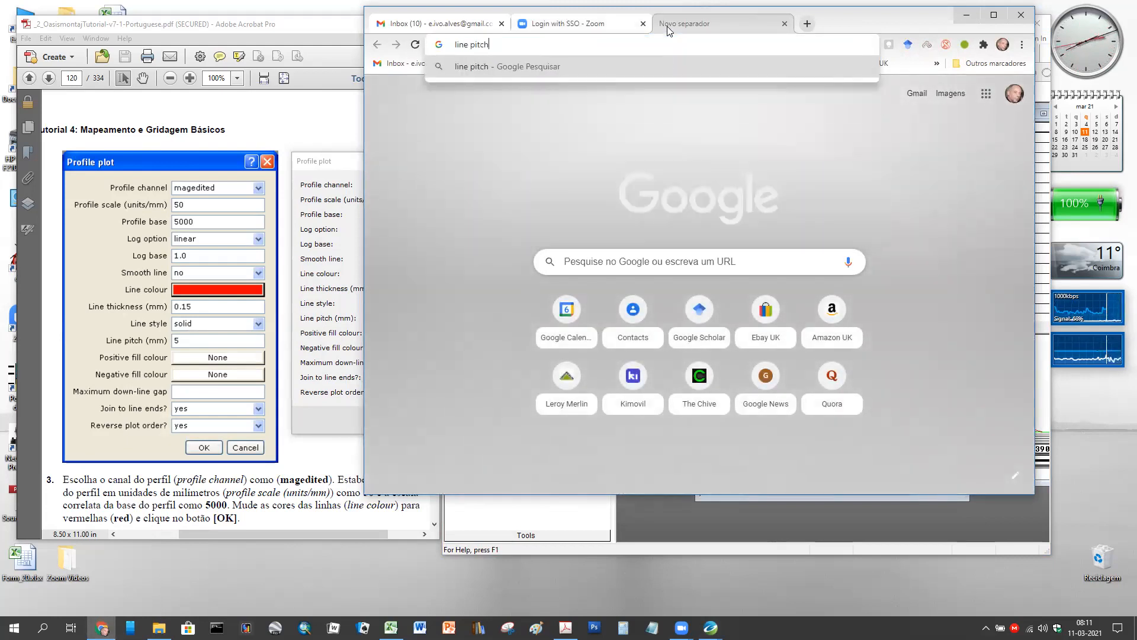
key(Return)
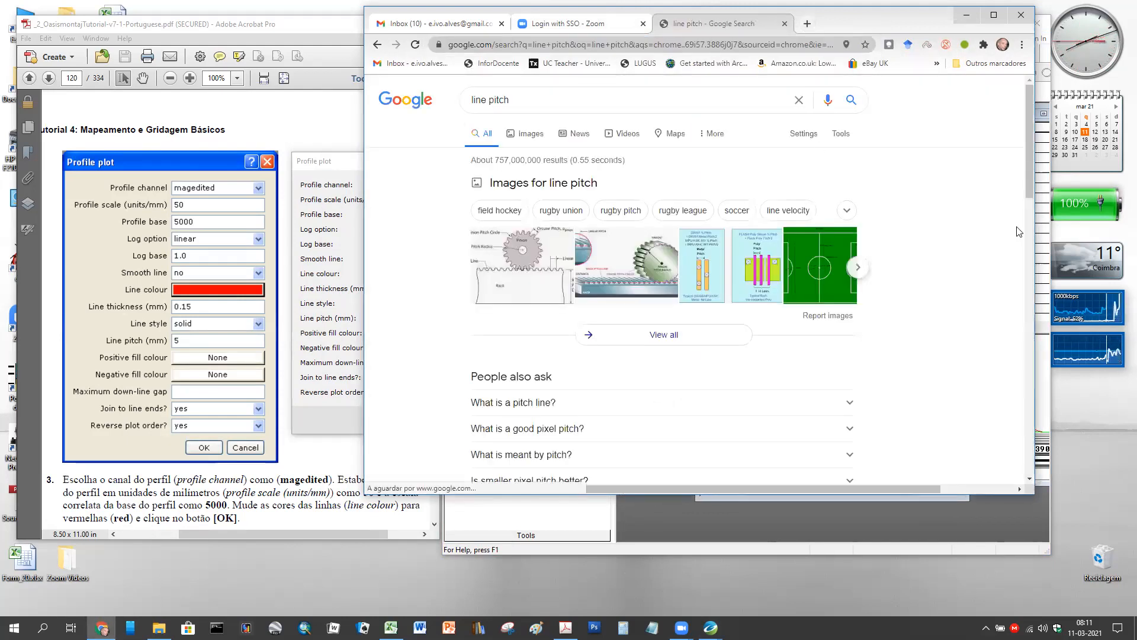
scroll(1017, 231, down, 3)
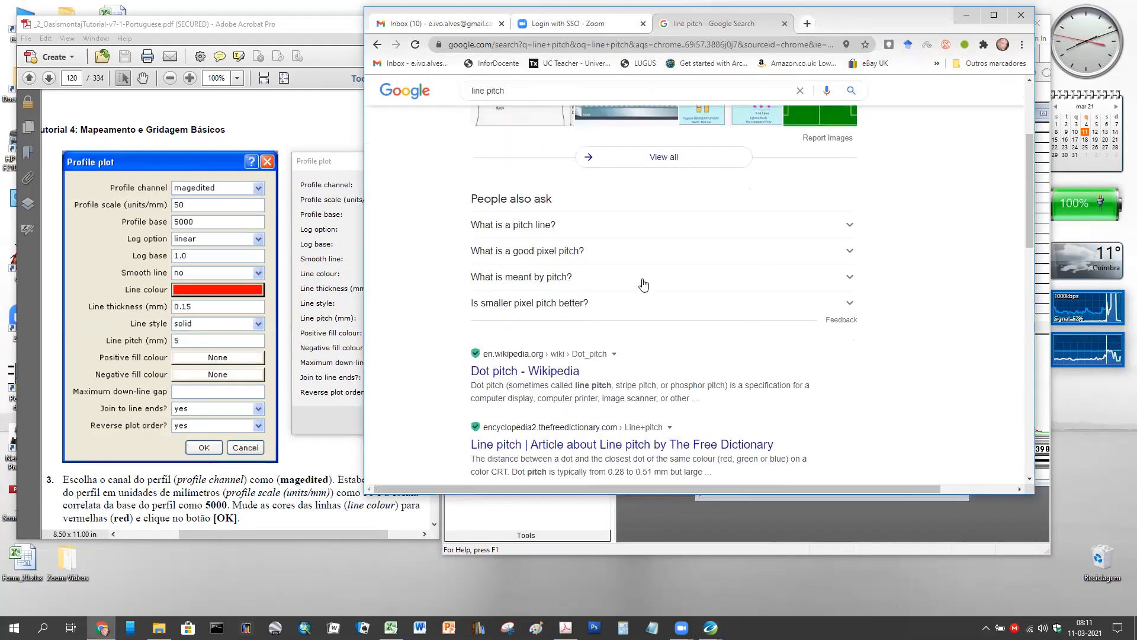
scroll(644, 286, down, 1)
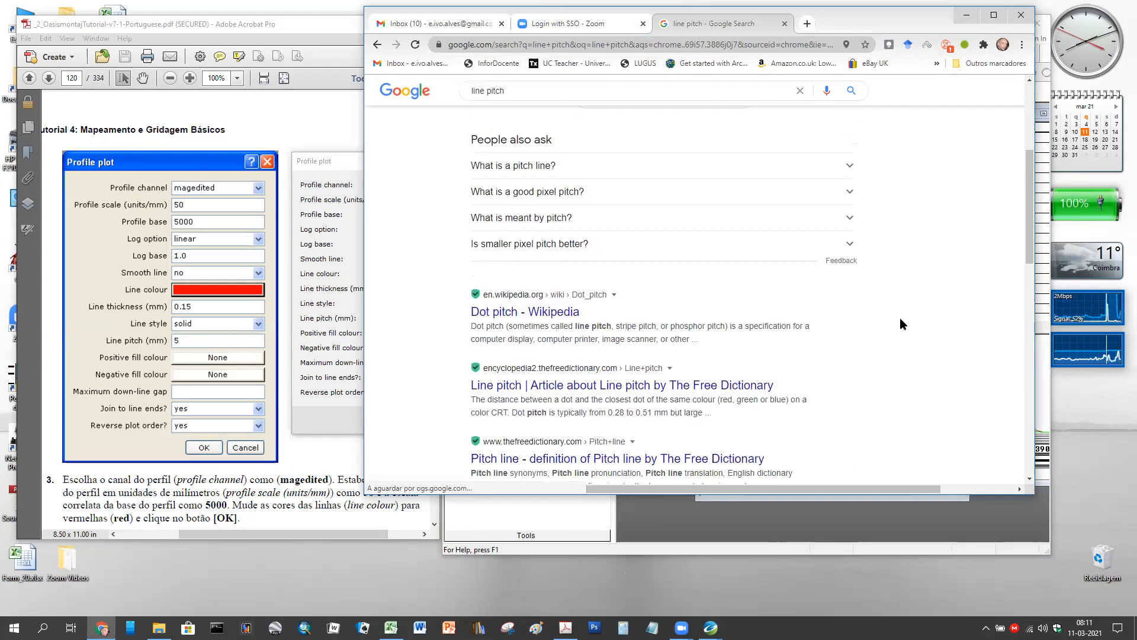
scroll(900, 319, down, 2)
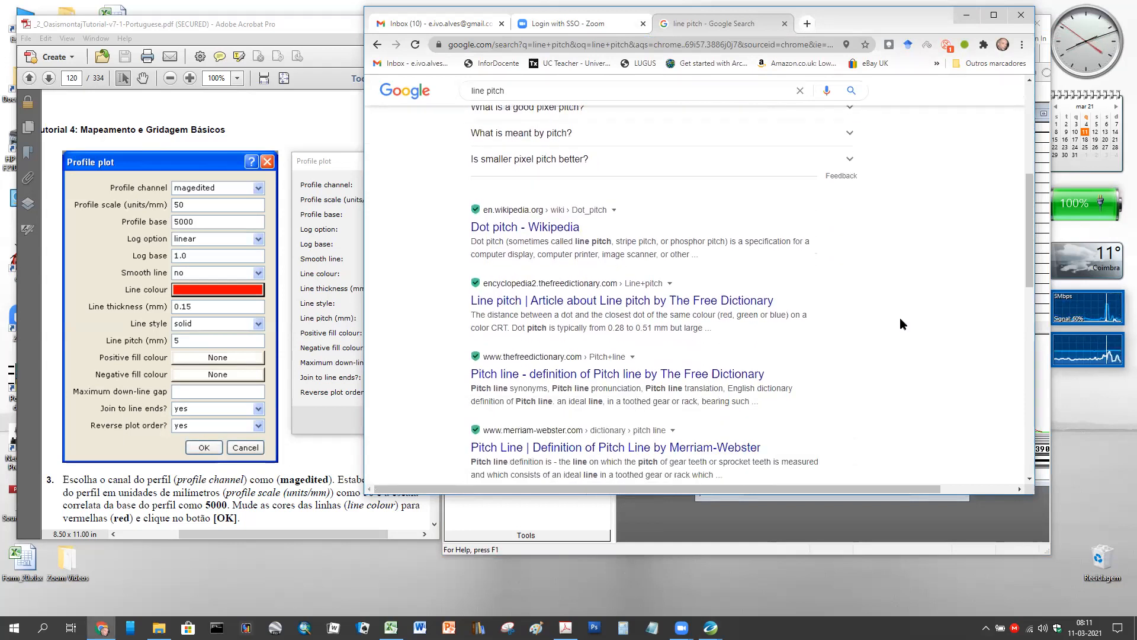
scroll(900, 319, down, 1)
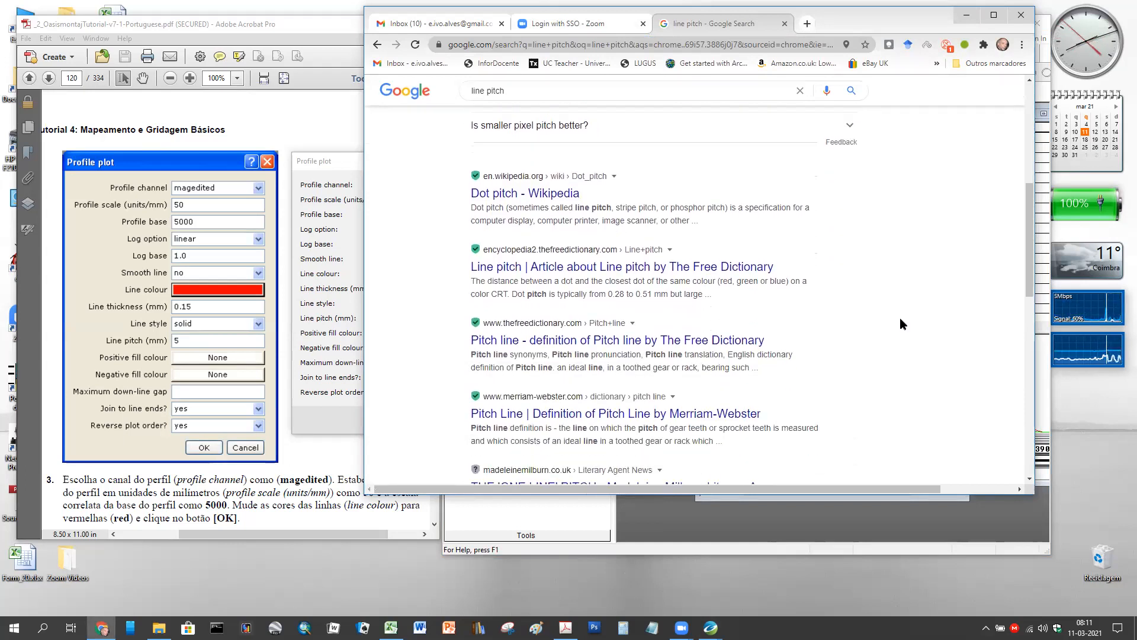
- Read the Dot pitch Wikipedia article, then minimise Chrome
click(541, 194)
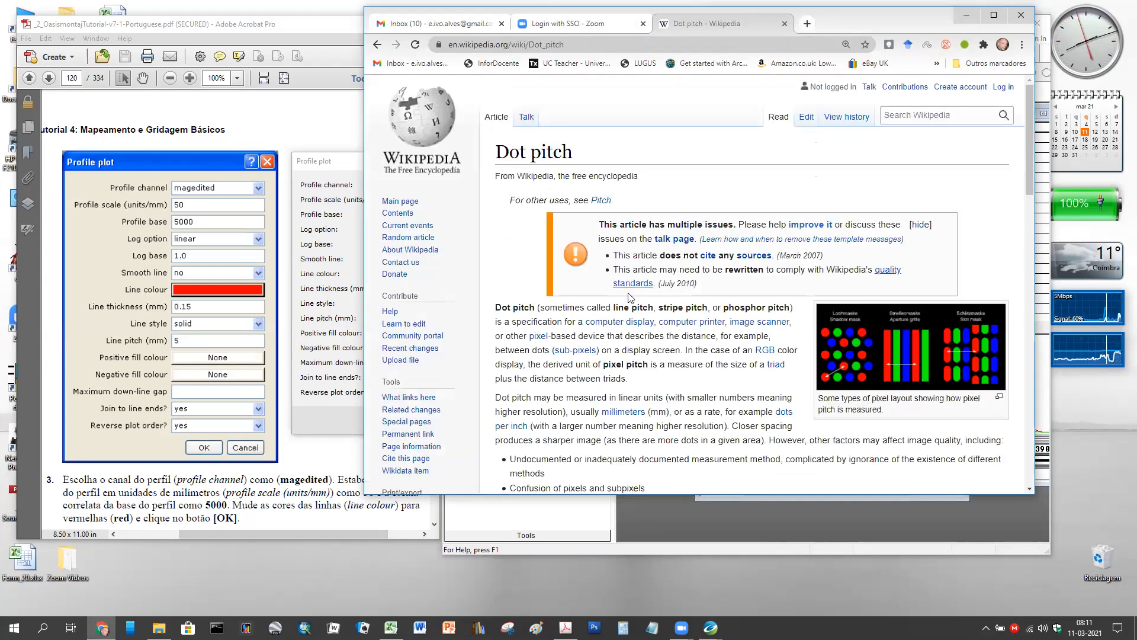
scroll(628, 298, down, 3)
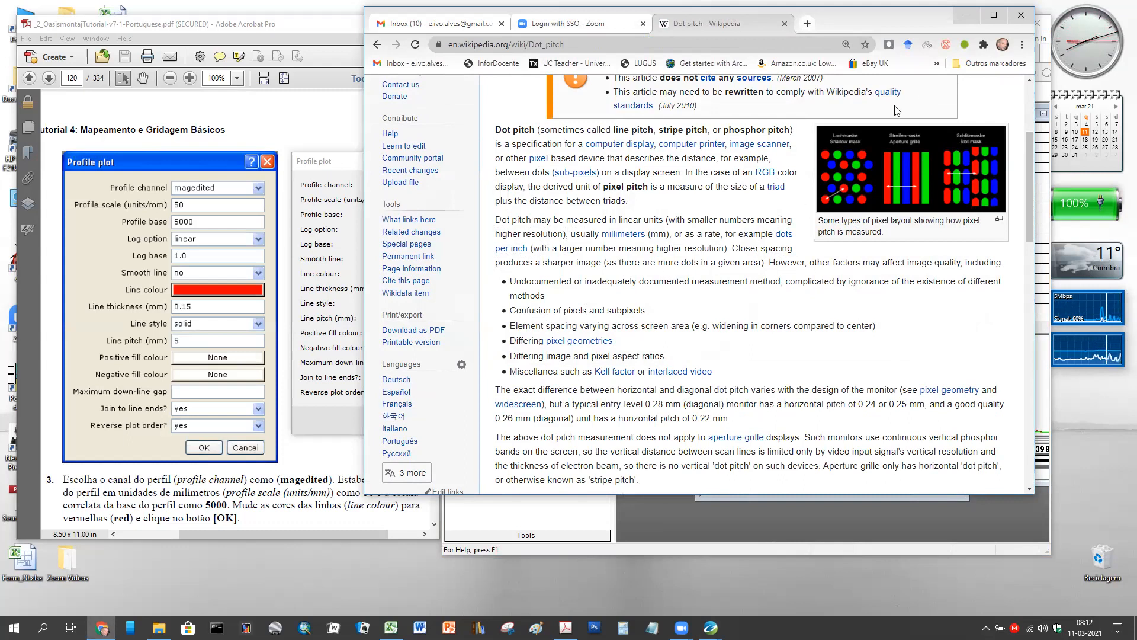
click(966, 15)
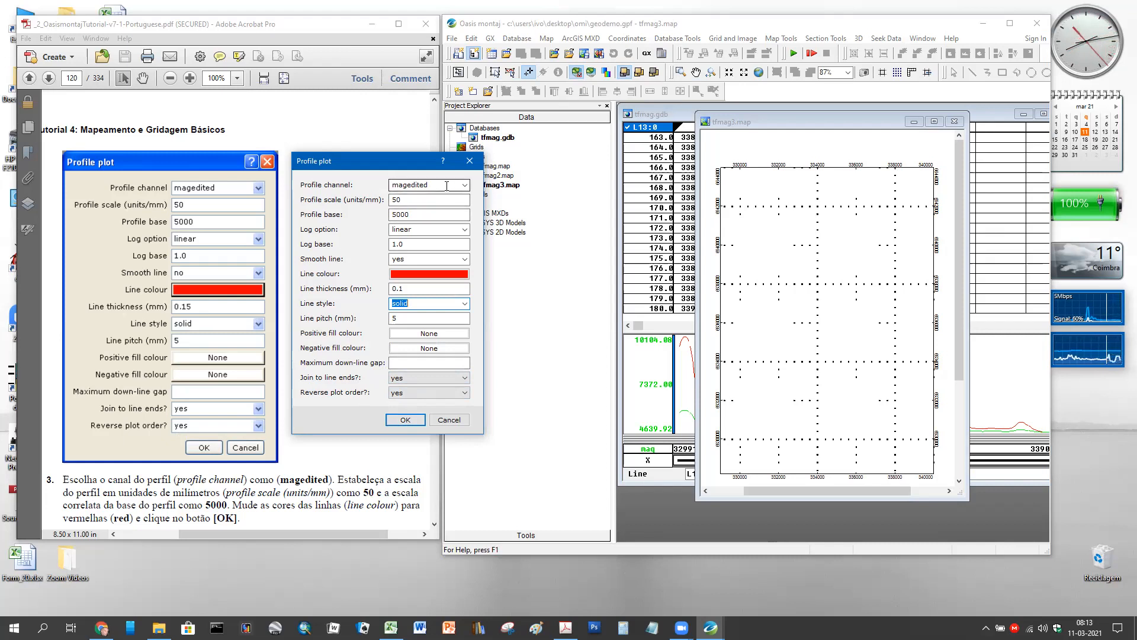
- Keep the solid line style, set the line colour to red, and plot the magedited profiles
click(465, 304)
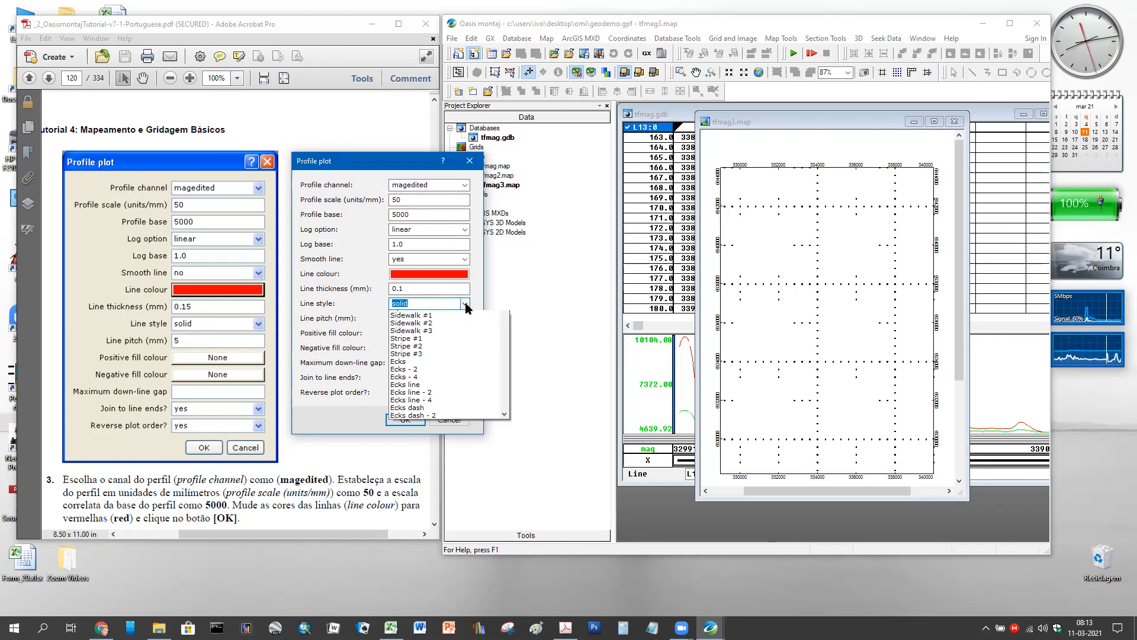
click(465, 304)
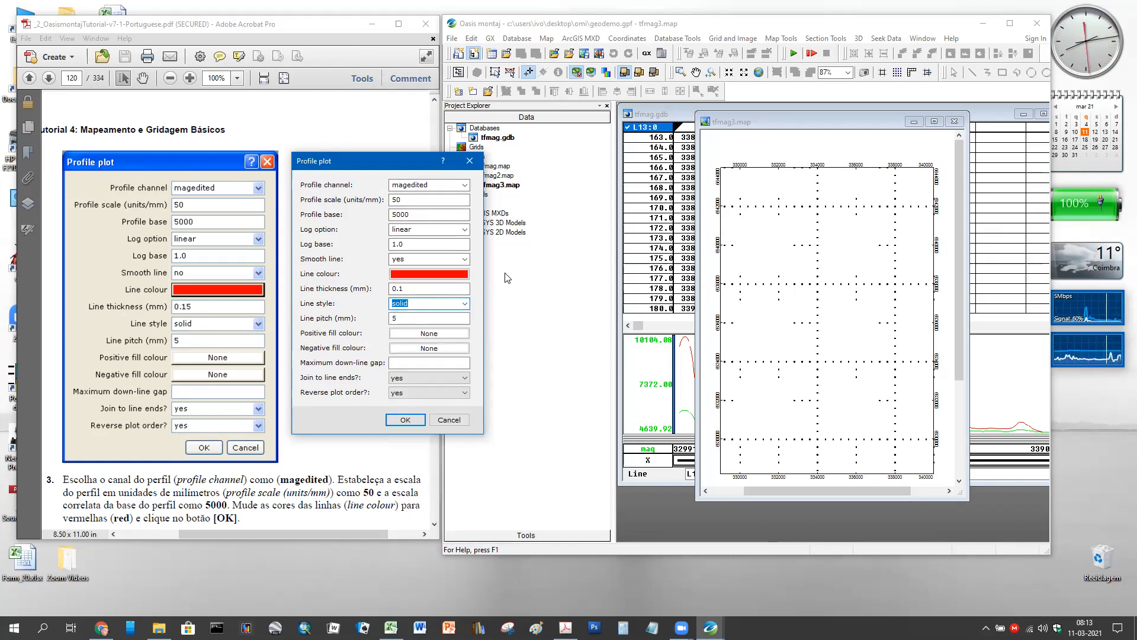
click(424, 274)
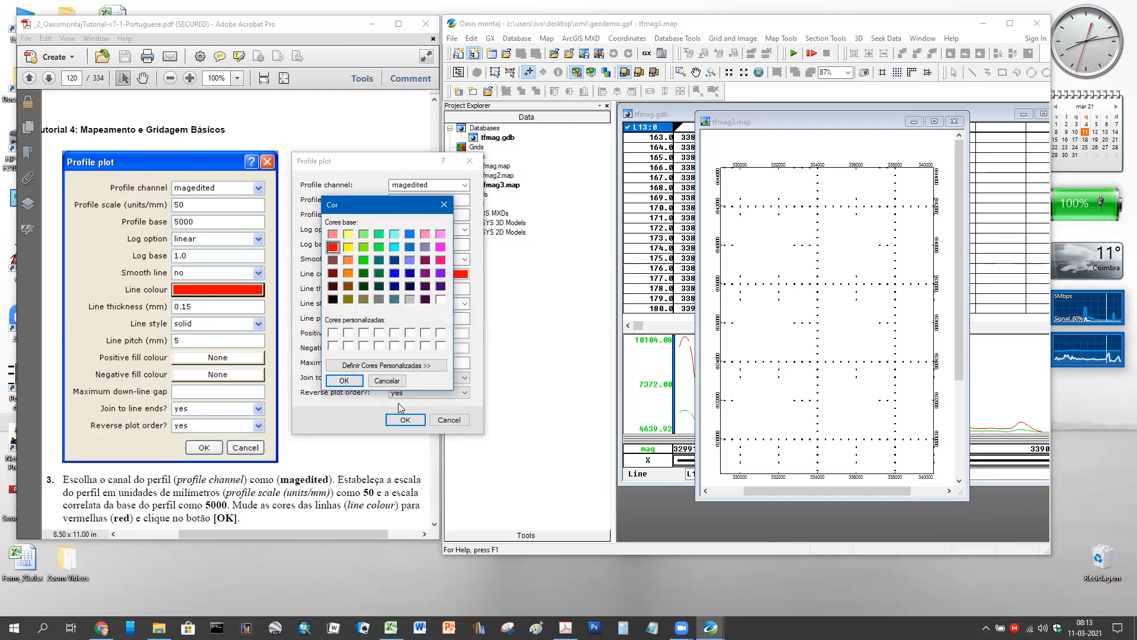
click(344, 381)
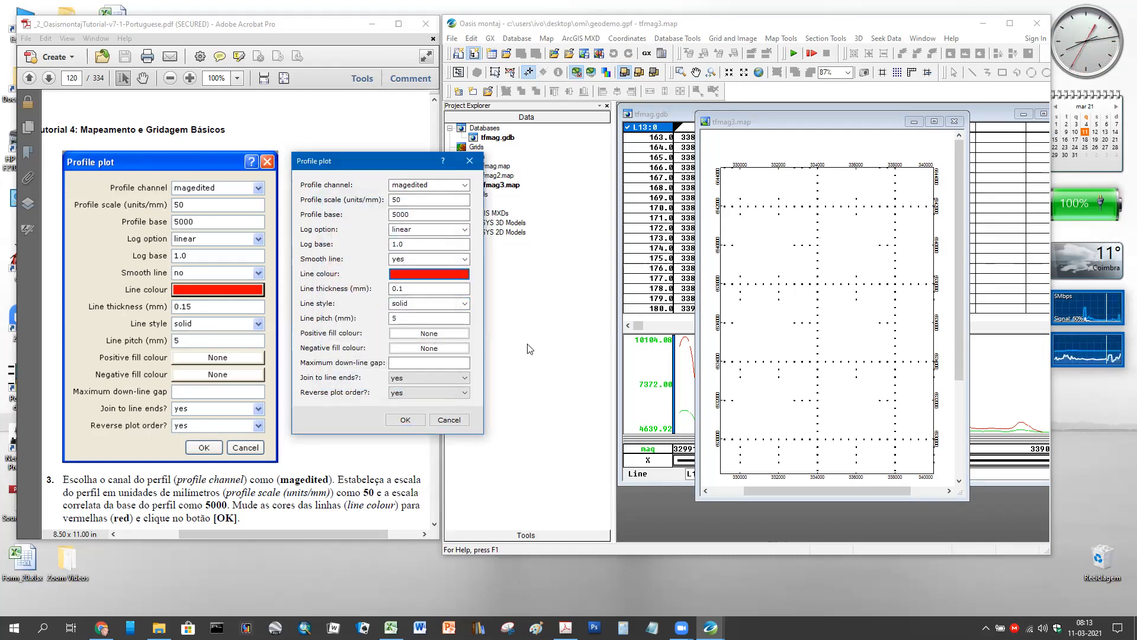
click(406, 420)
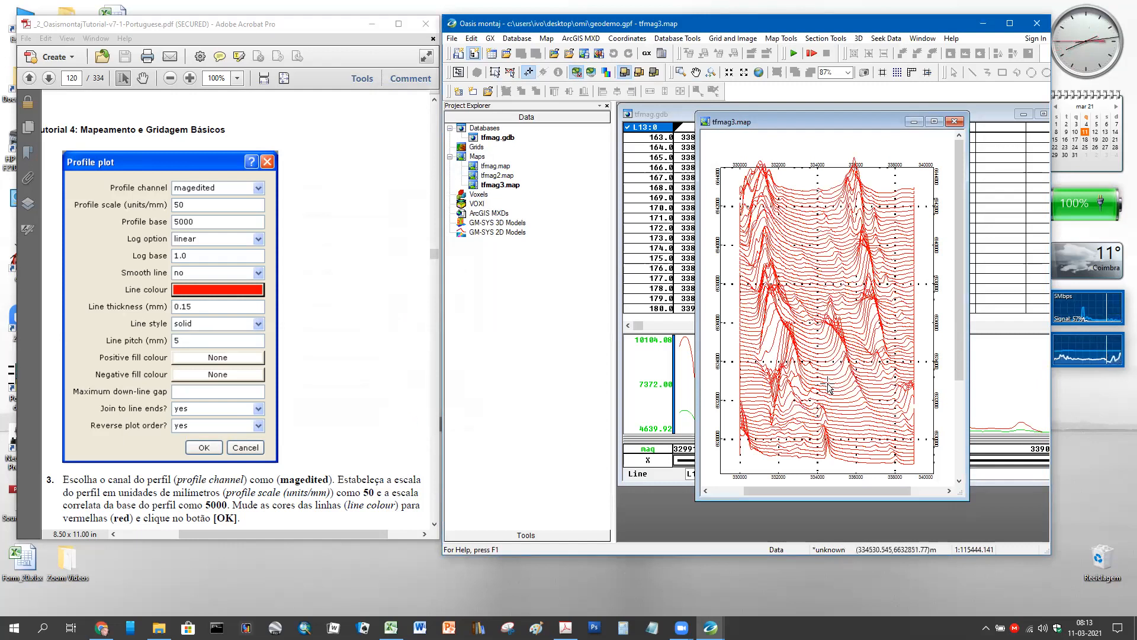
- Close the tfmag3.map window so the save-changes prompt appears
scroll(832, 381, up, 2)
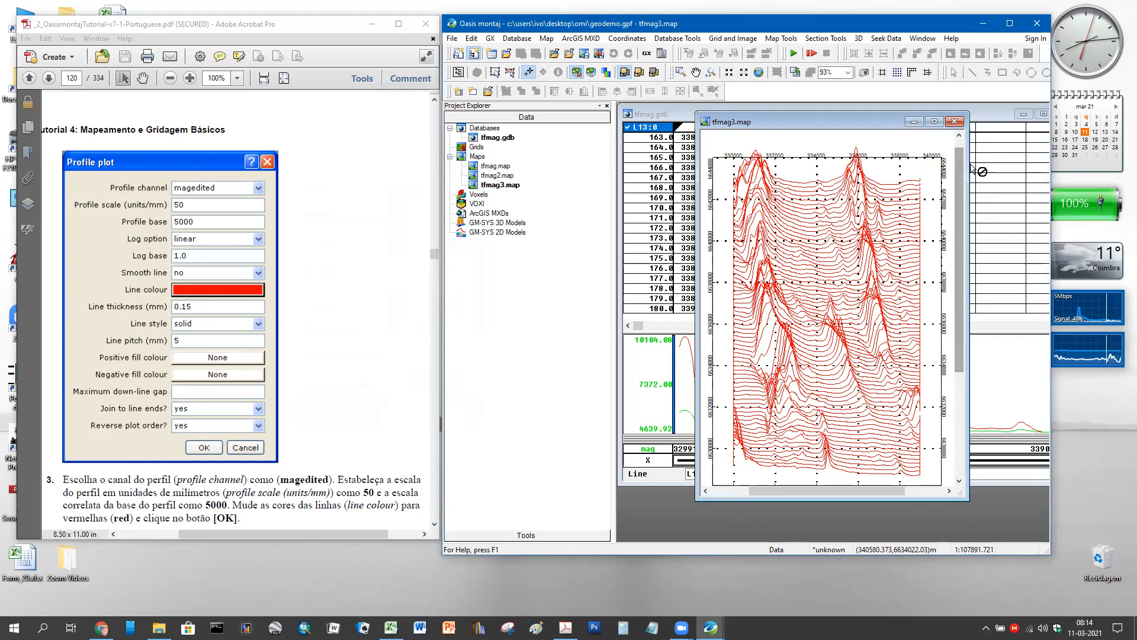
click(953, 122)
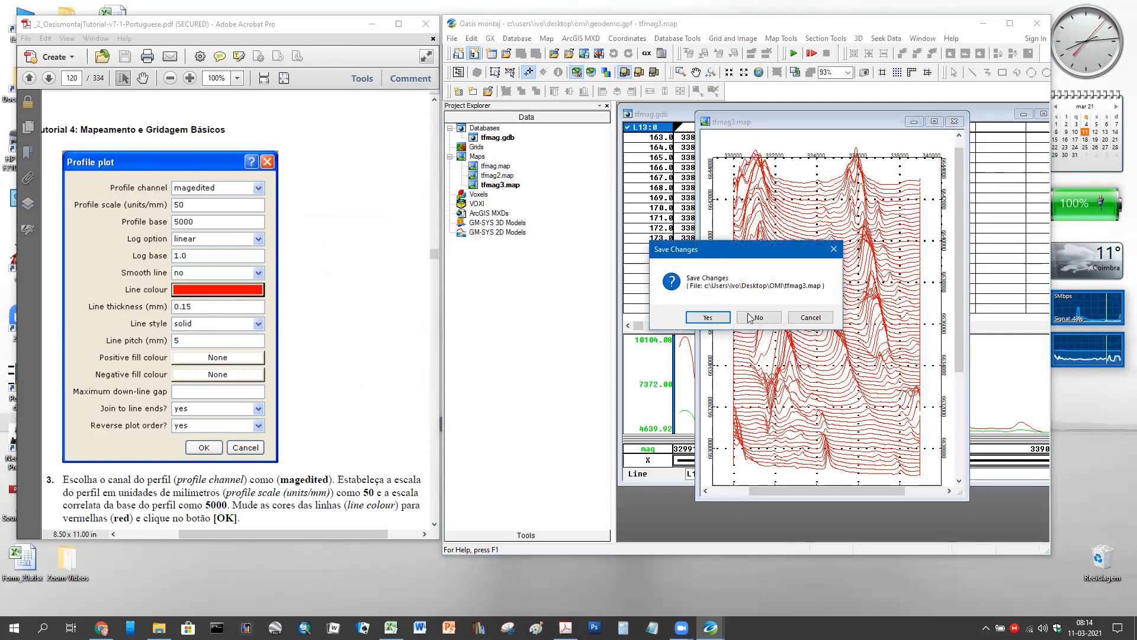
- Discard tfmag3.map's changes, then open and dismiss its Project Explorer context menu
click(776, 319)
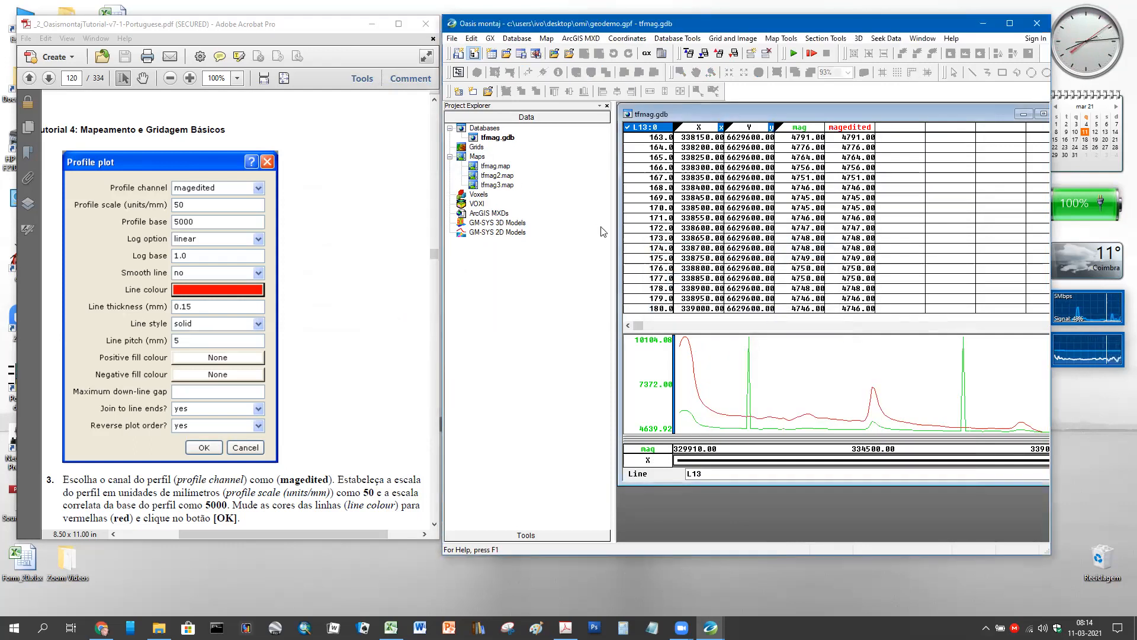
right_click(476, 187)
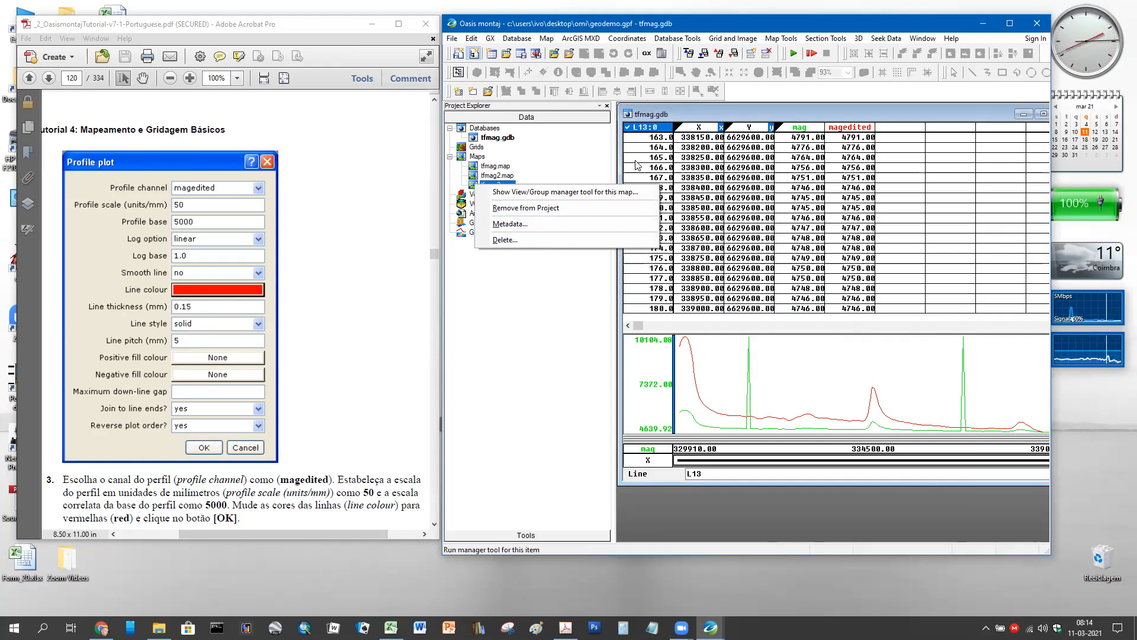
click(550, 310)
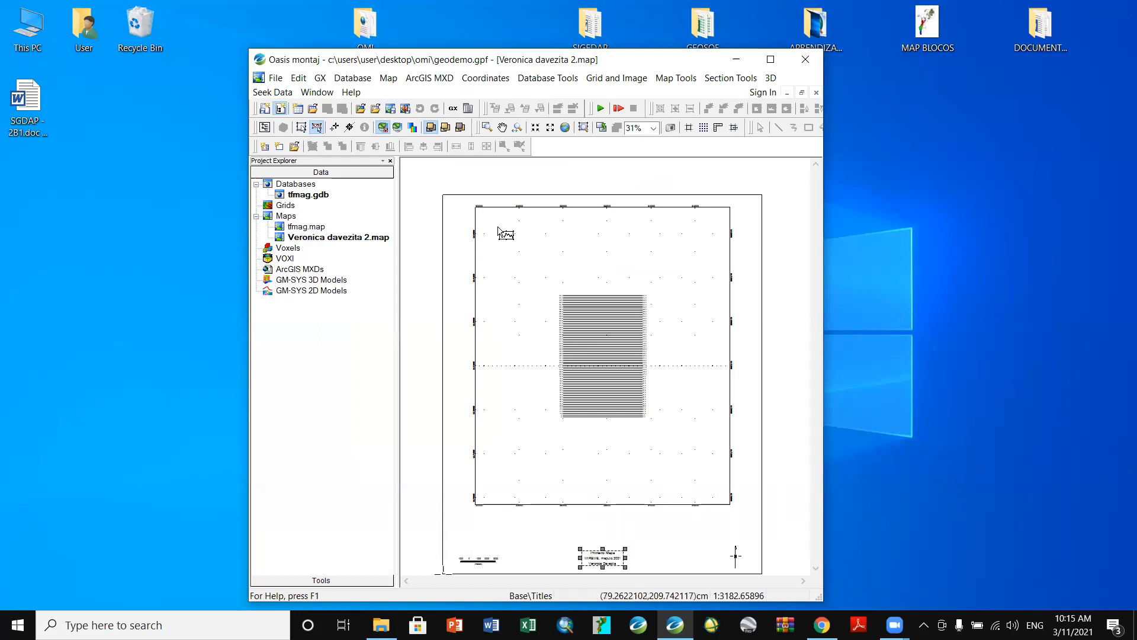
- Change the map title text from 'Primeiro Mapa' to 'linhas de voo'
double_click(605, 560)
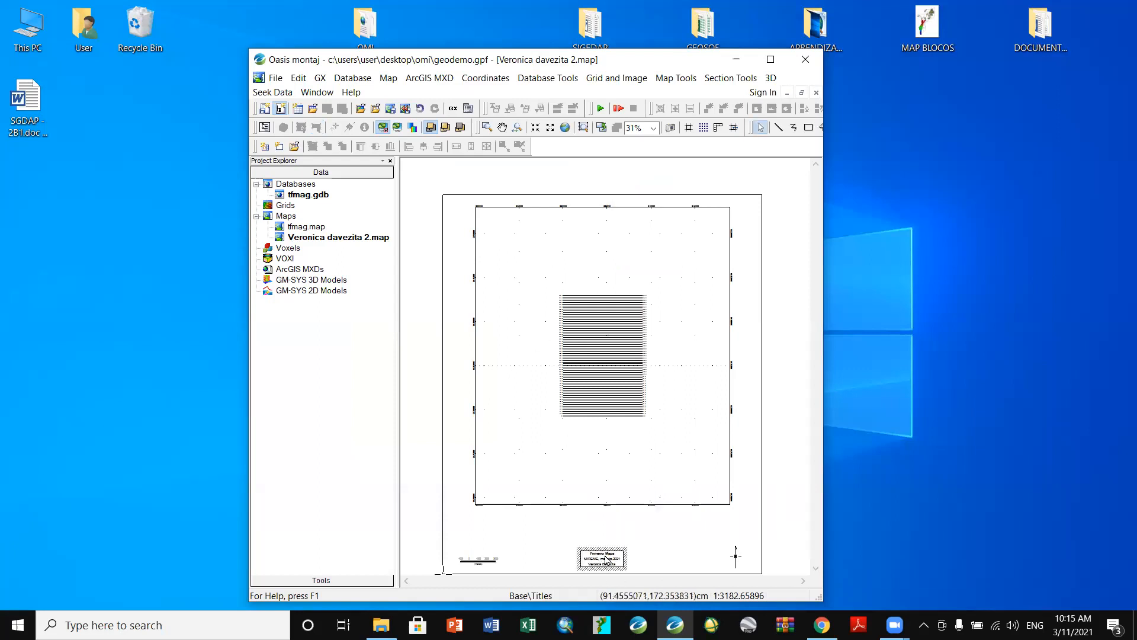
click(600, 553)
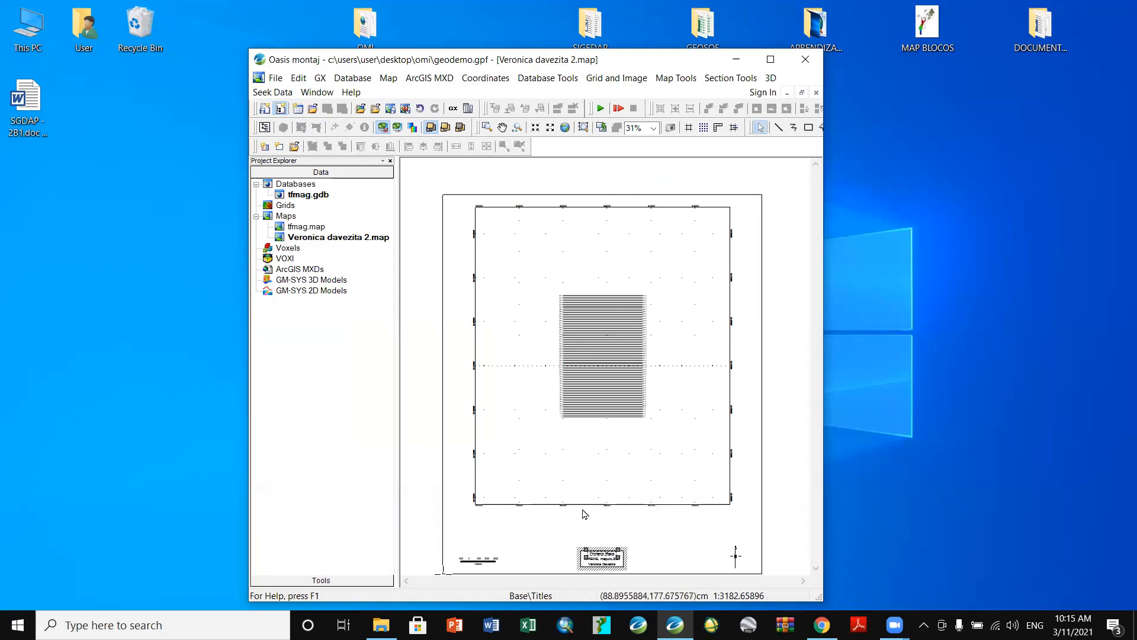
double_click(600, 554)
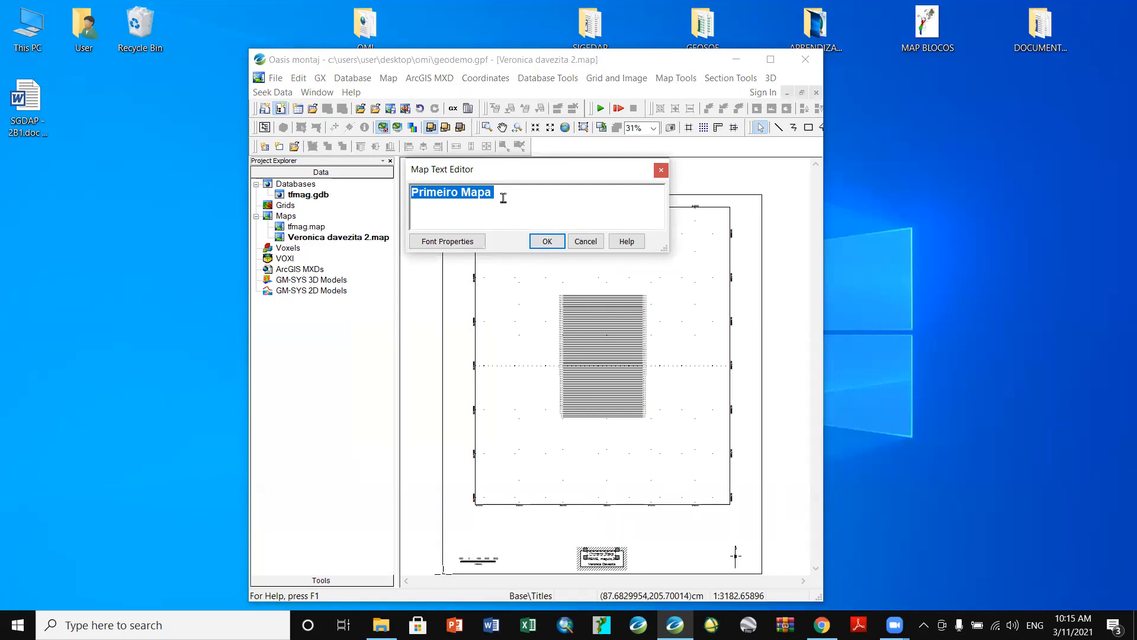
text(linhas)
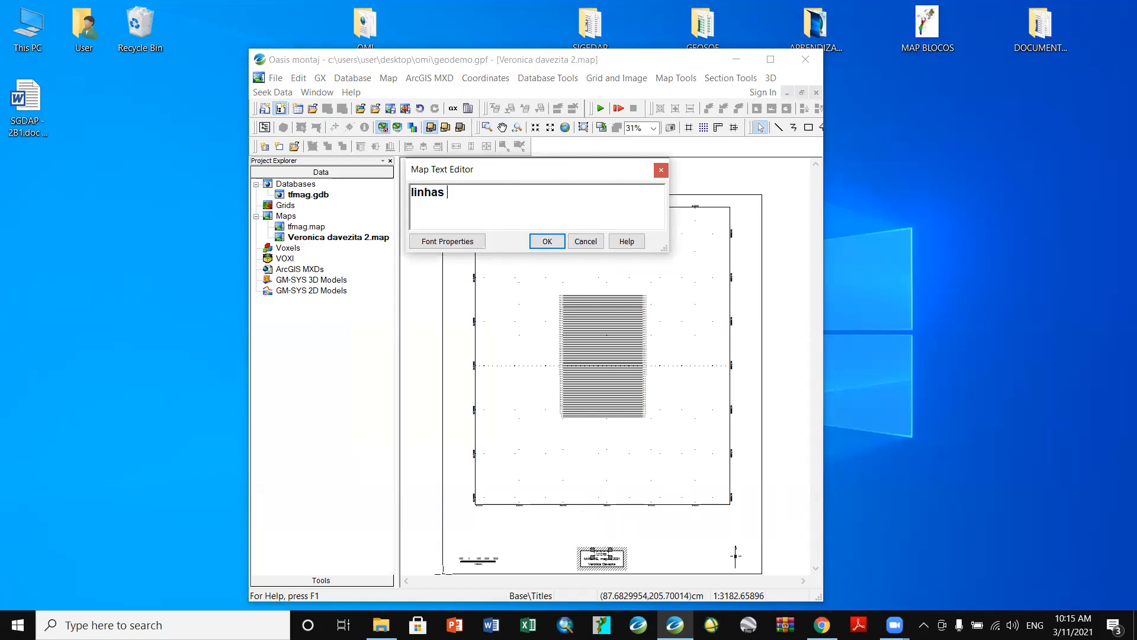
text( de voo)
click(547, 241)
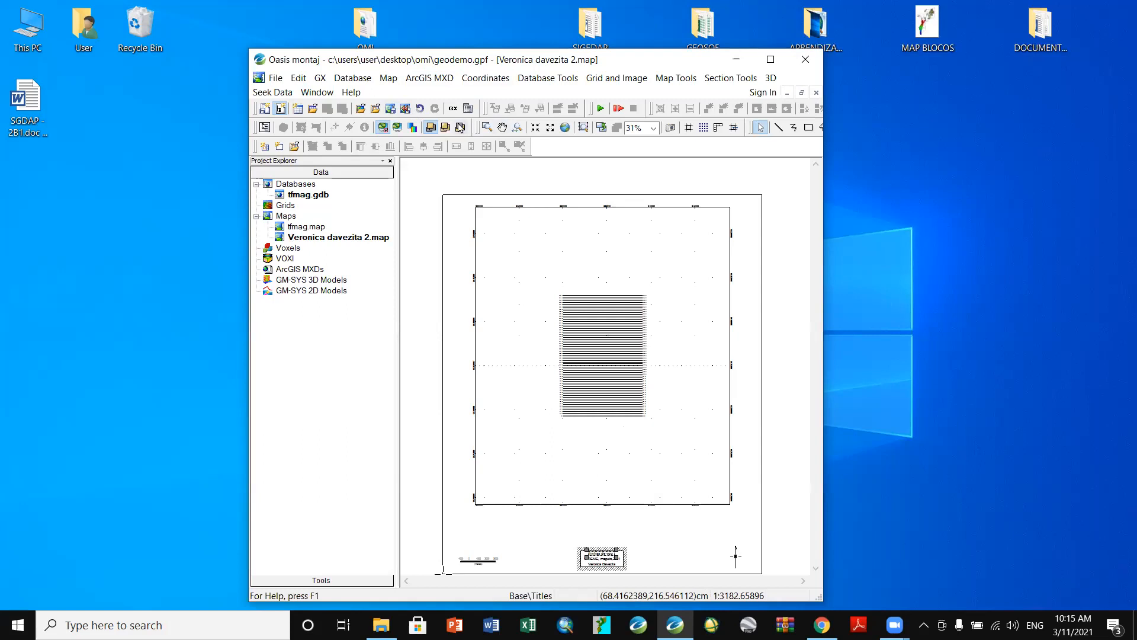
click(389, 79)
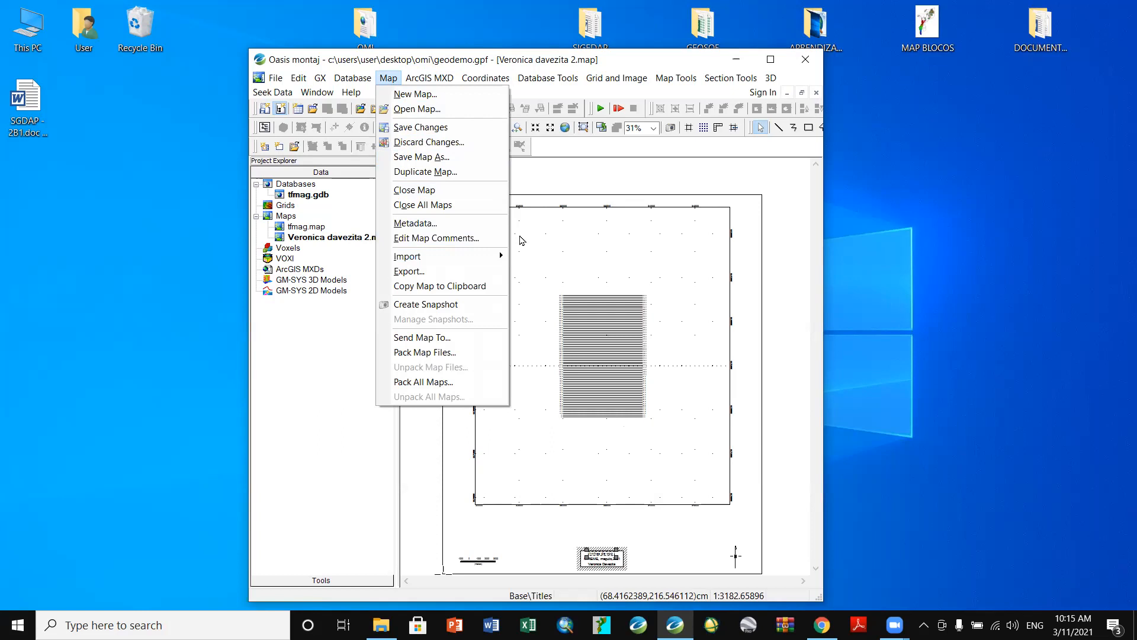
click(442, 172)
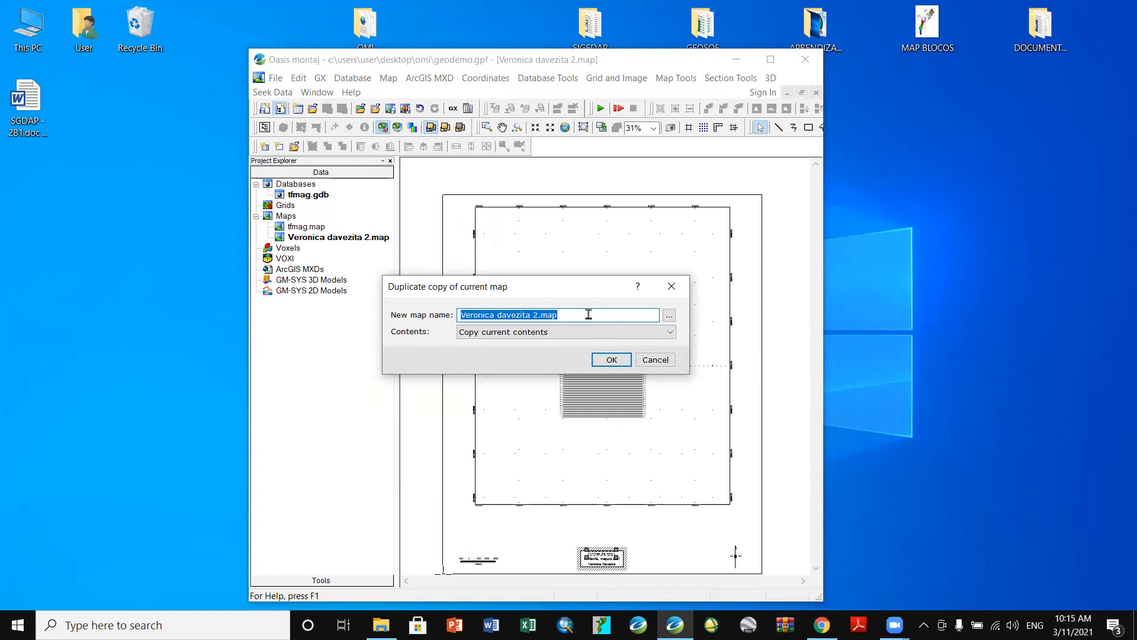
click(537, 316)
key(BackSpace)
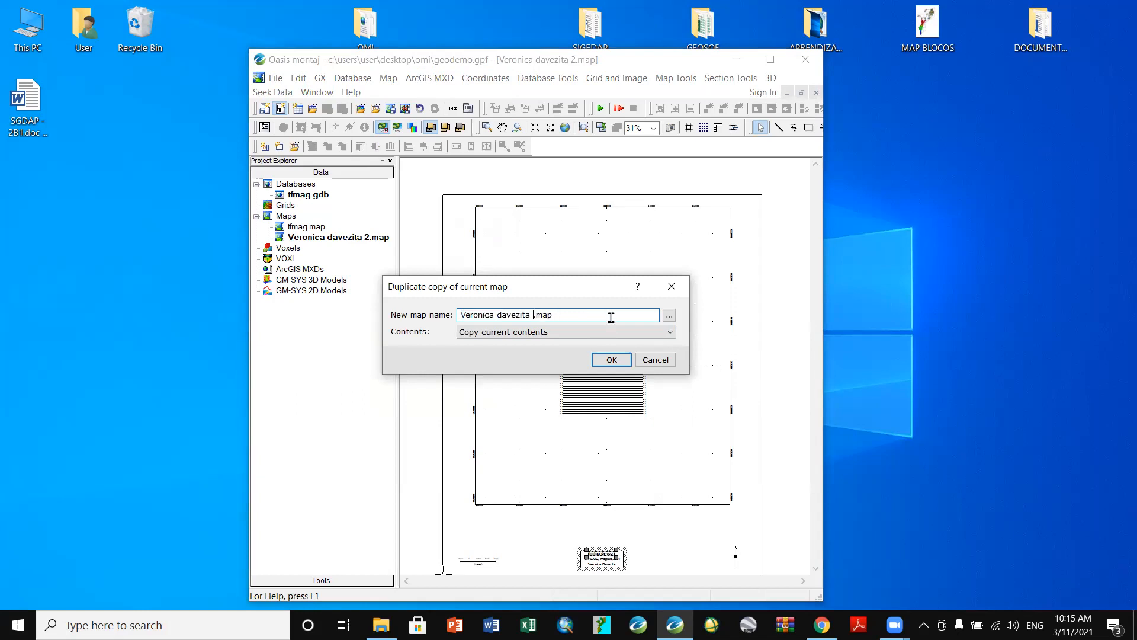
text(3)
click(618, 366)
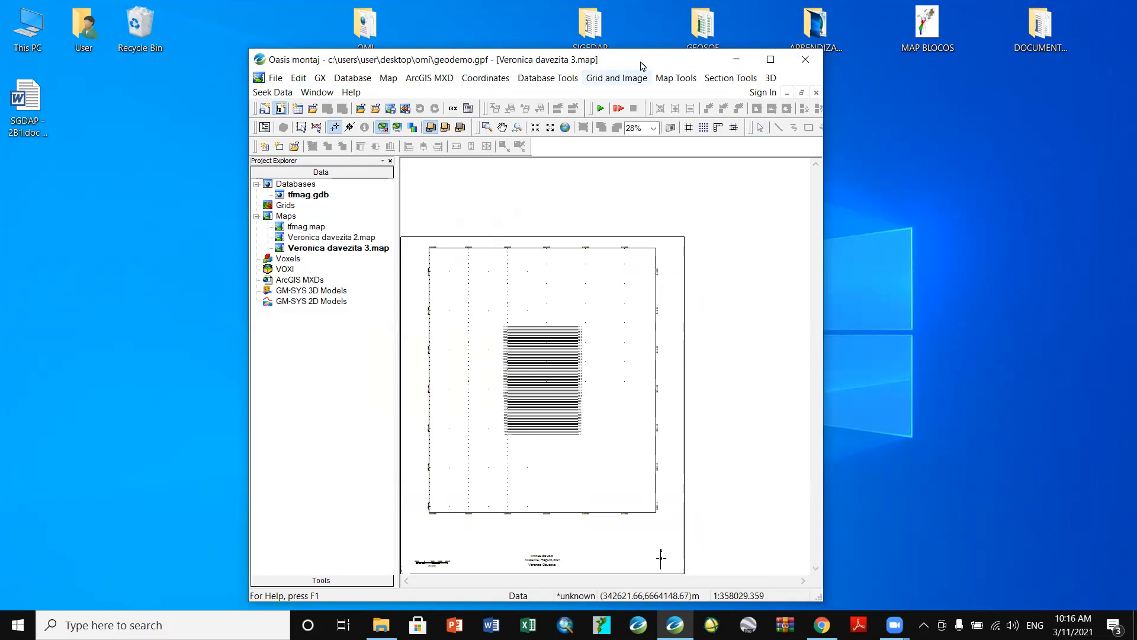
click(666, 82)
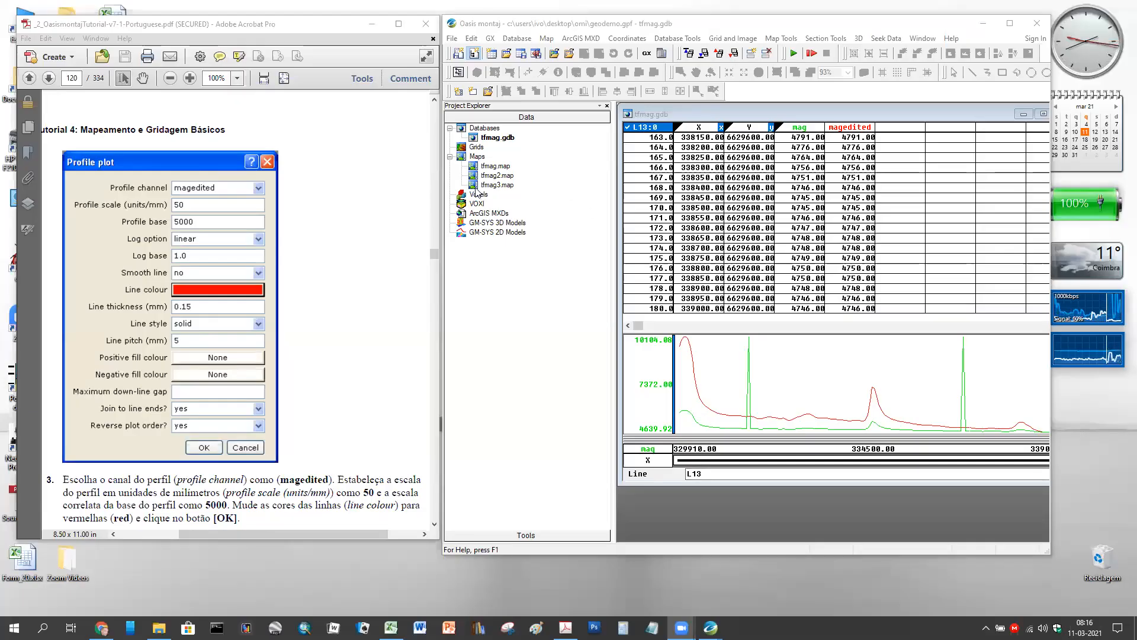
- Permanently delete tfmag3.map from the project, then open tfmag.map
click(476, 185)
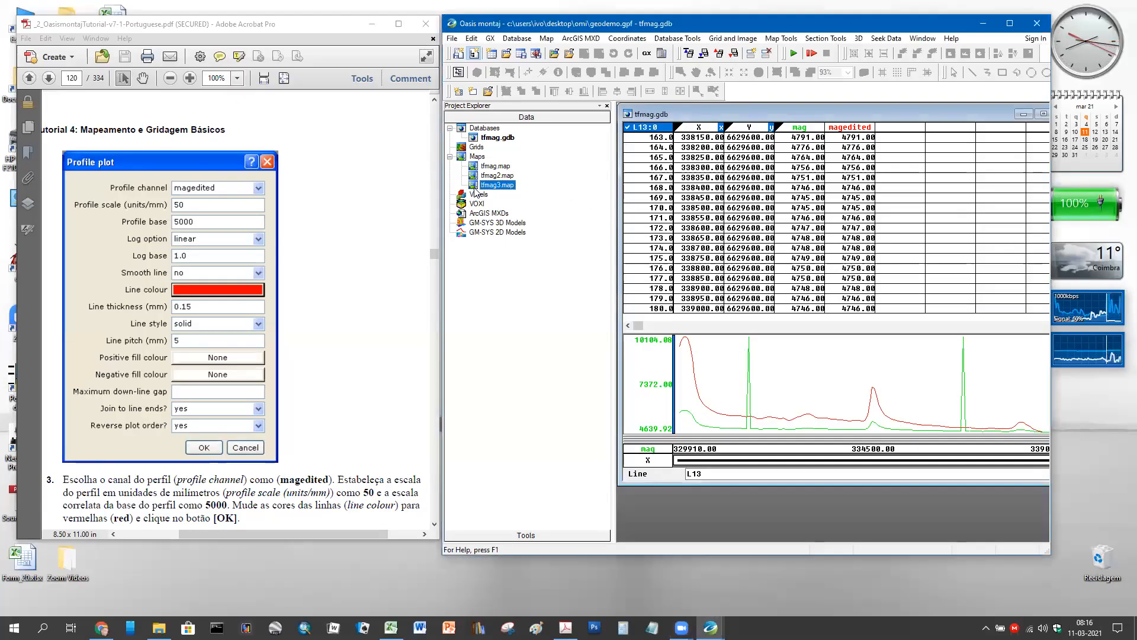
right_click(476, 185)
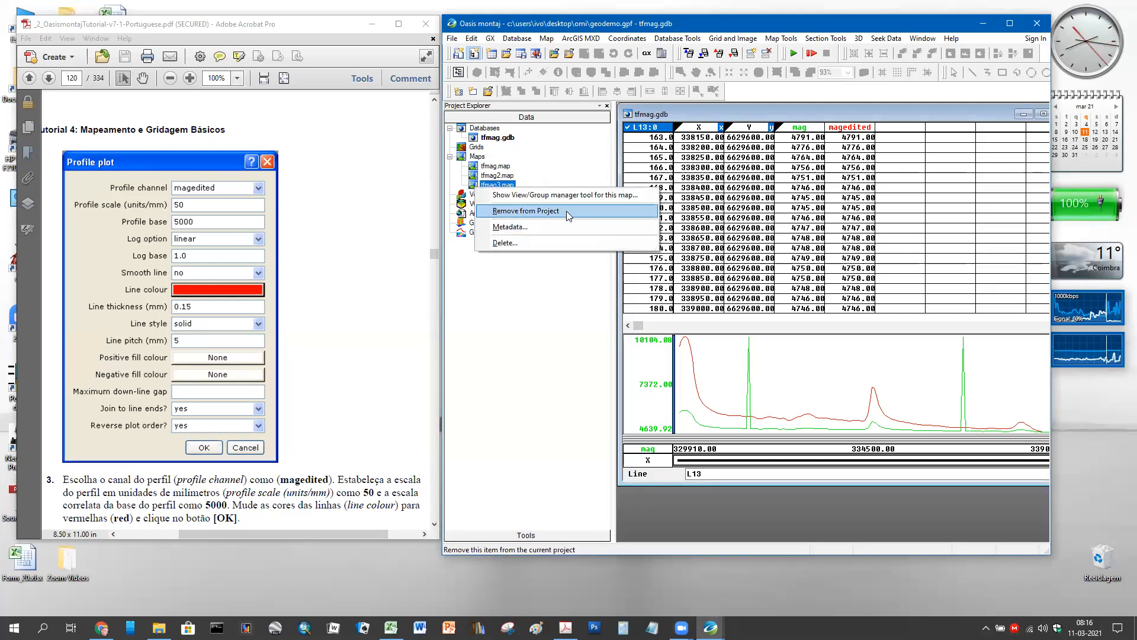
click(531, 244)
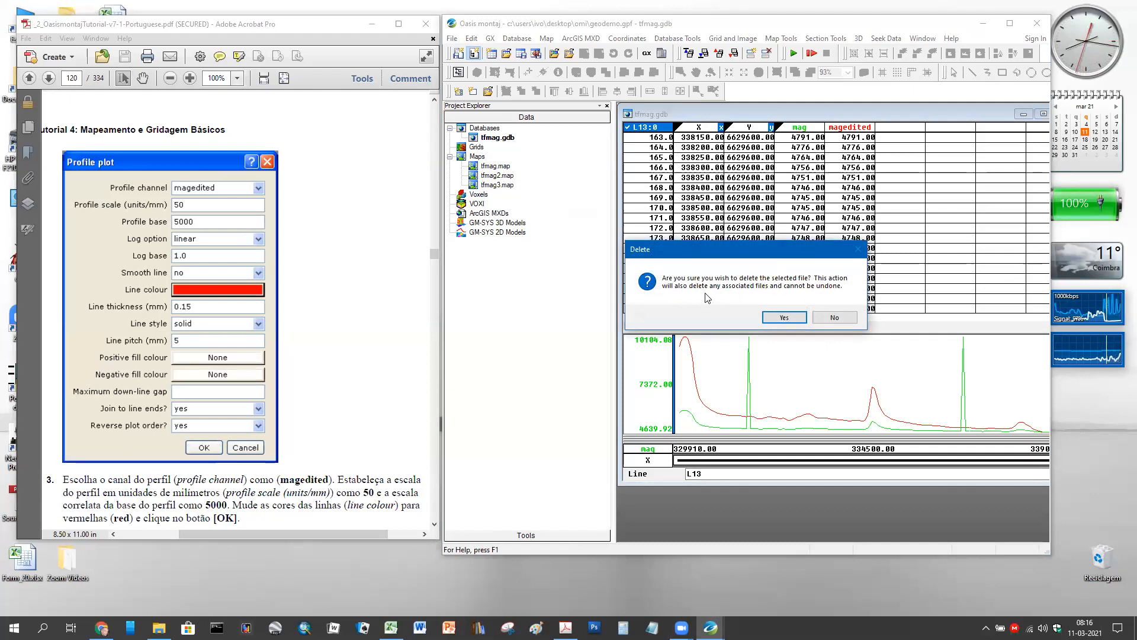
click(785, 318)
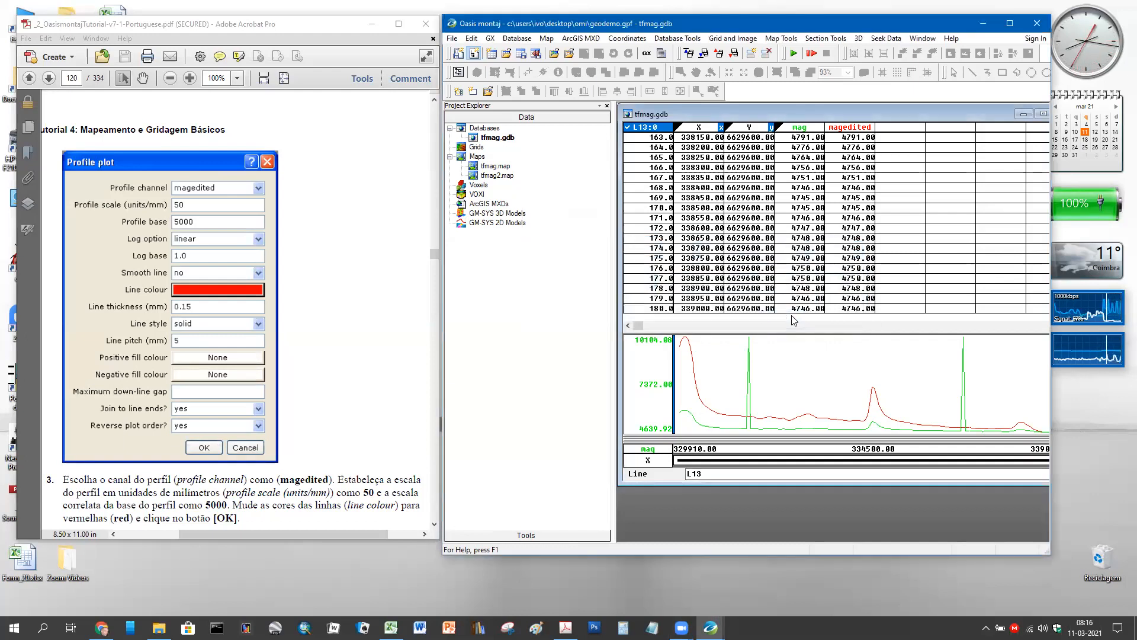
double_click(480, 167)
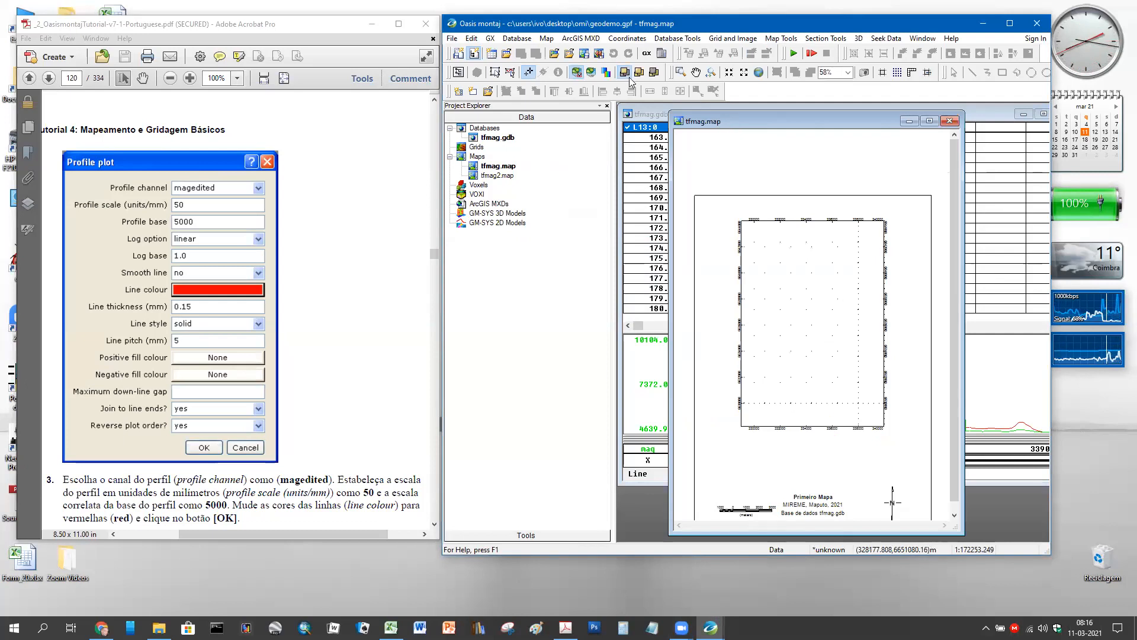
- Duplicate tfmag.map as a new map named tfmag3.map
click(550, 40)
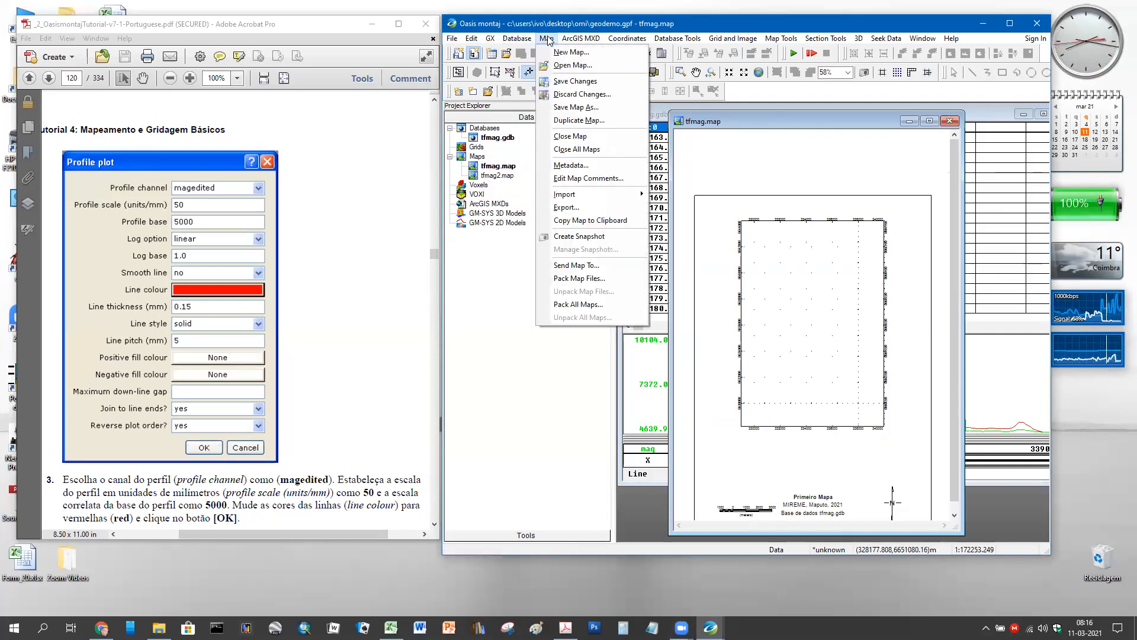
click(586, 120)
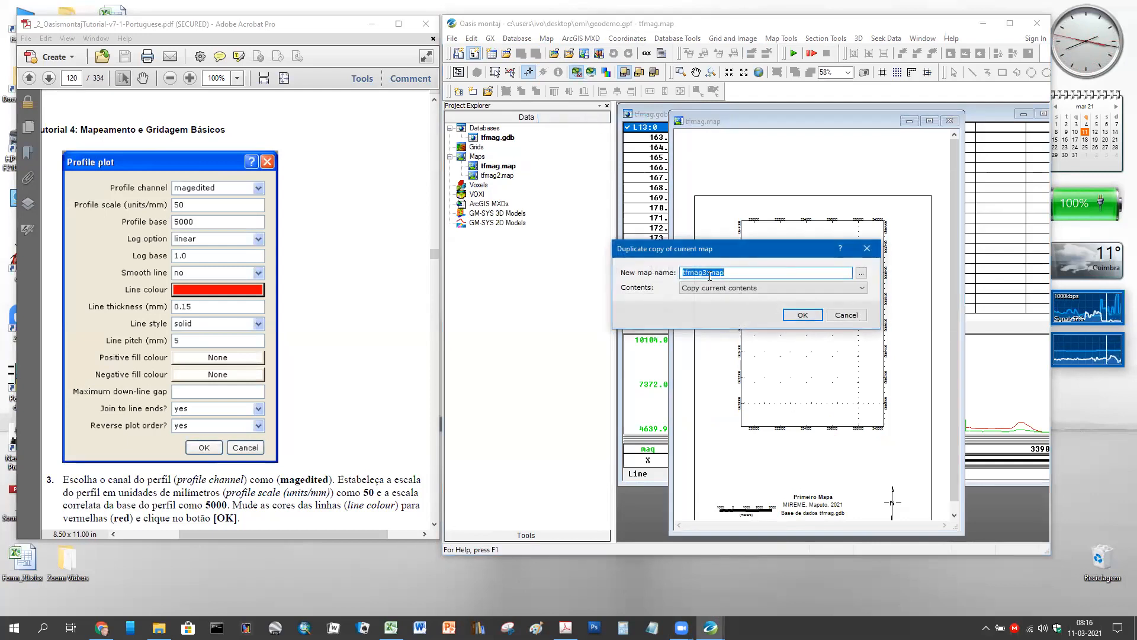
click(800, 314)
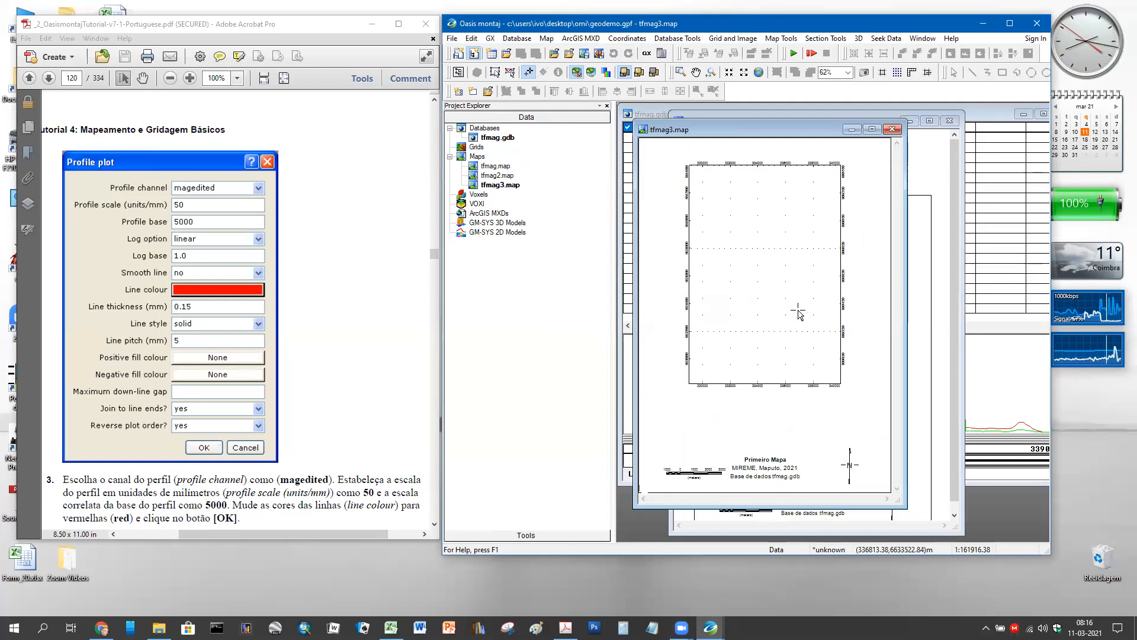
- Close tfmag.map saving its changes, then move and enlarge the tfmag3.map window
click(950, 121)
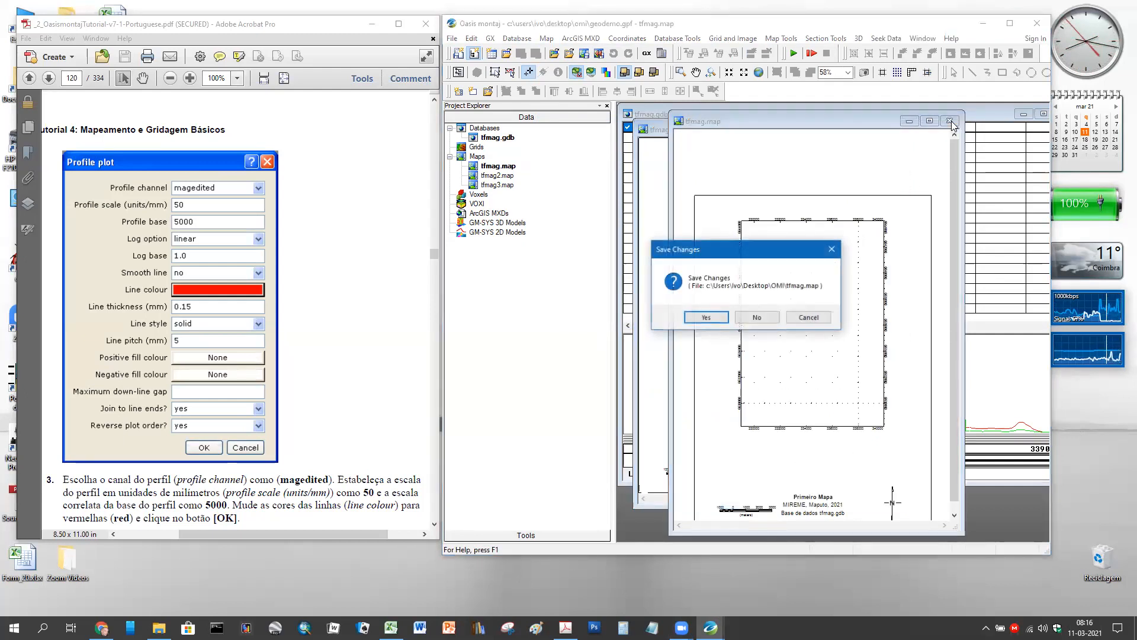
click(710, 320)
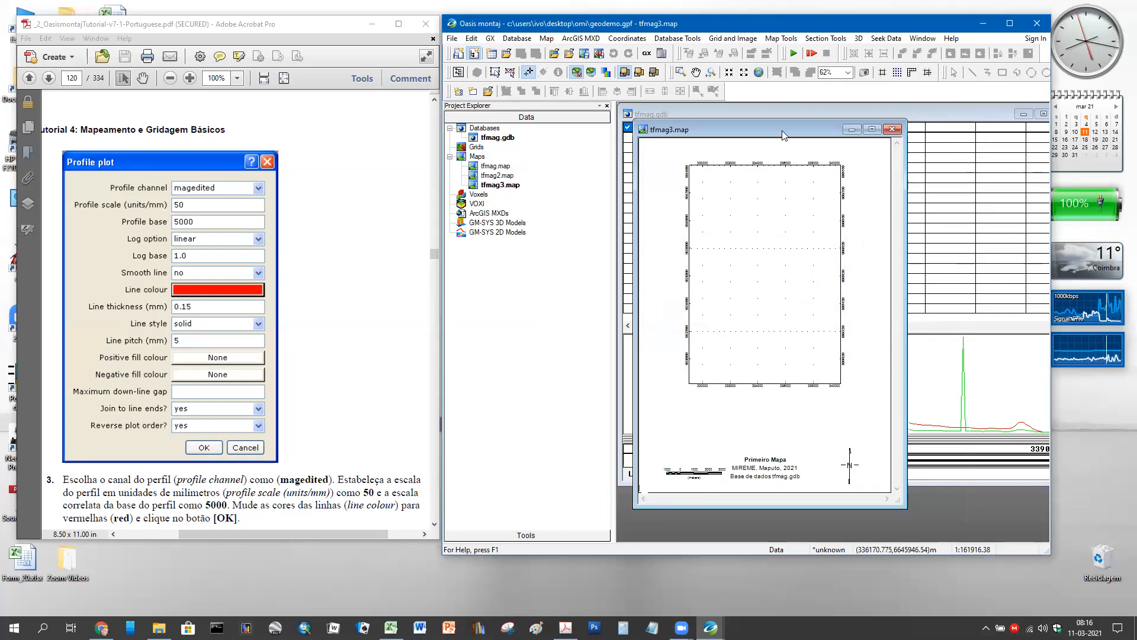
drag(783, 135, 805, 122)
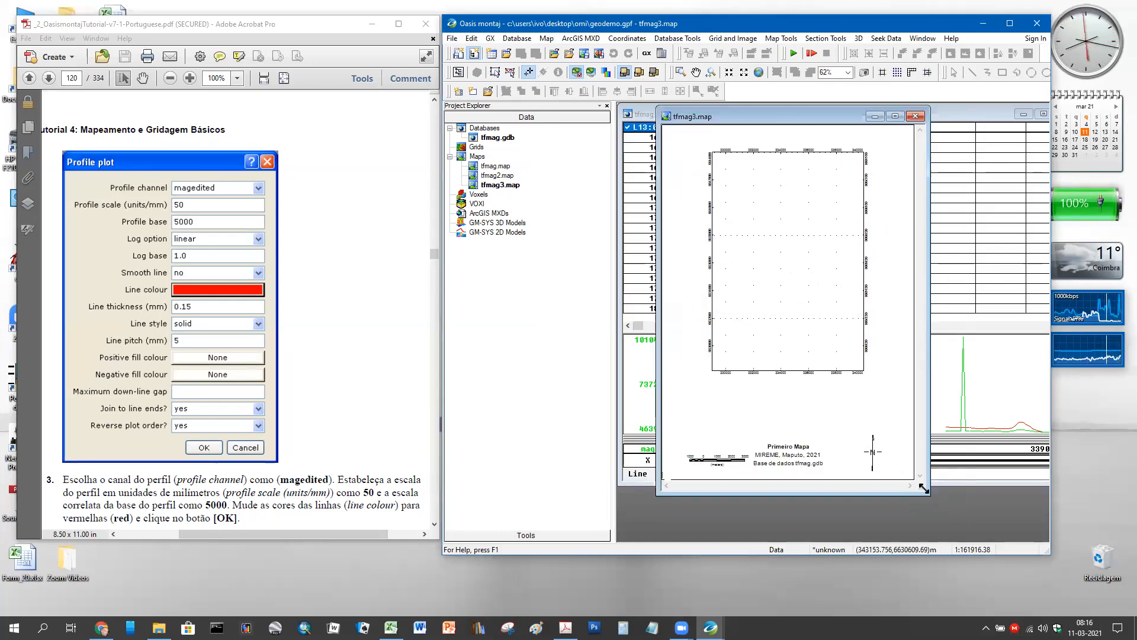
drag(923, 487, 951, 531)
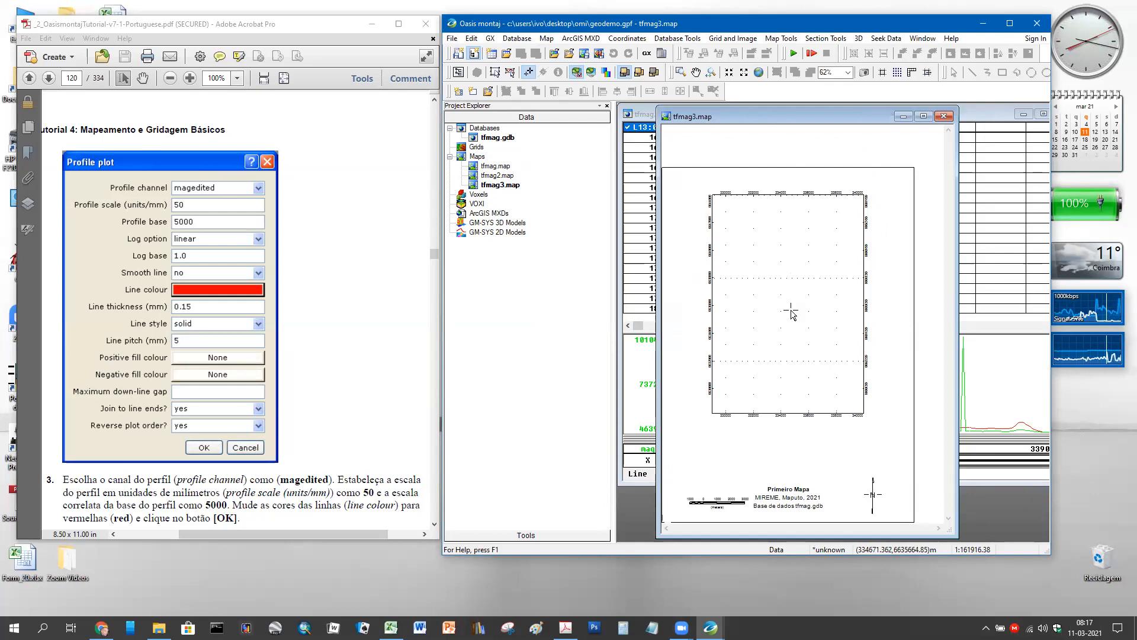
- Zoom the tfmag3 map to about 105% and pan to inspect the survey stations
scroll(798, 308, up, 1)
scroll(799, 309, up, 2)
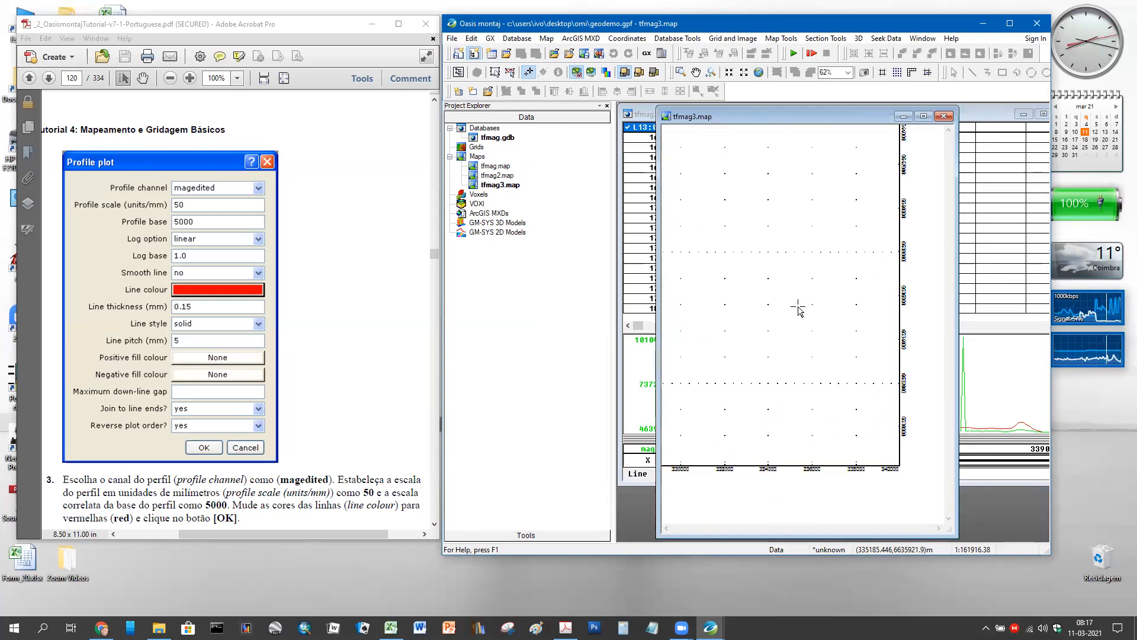
drag(822, 529, 804, 532)
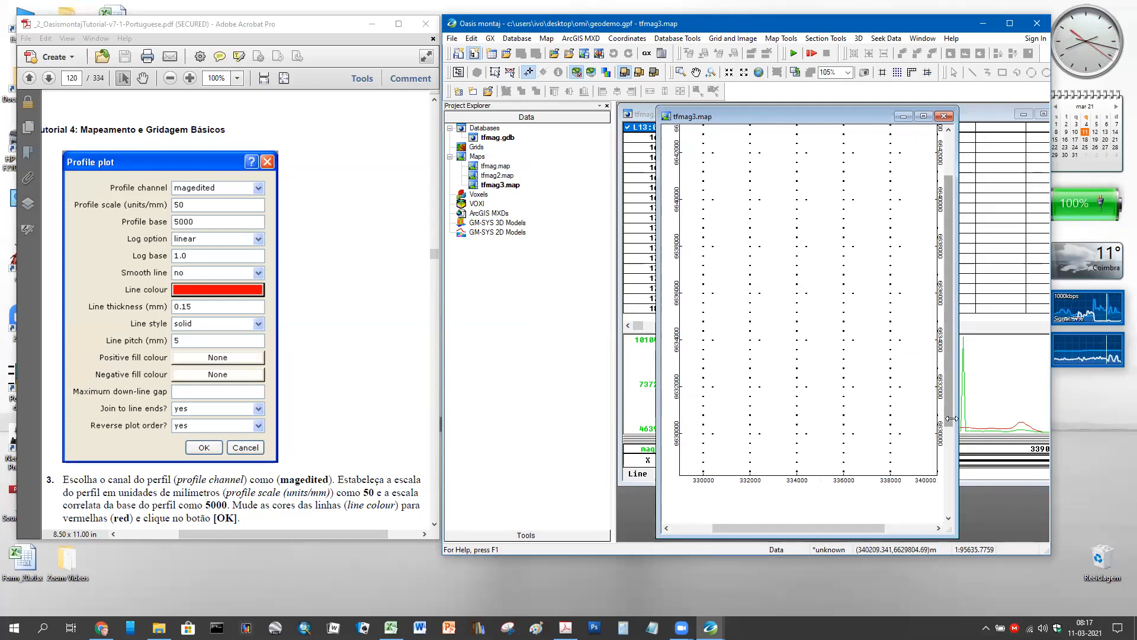
drag(948, 418, 954, 395)
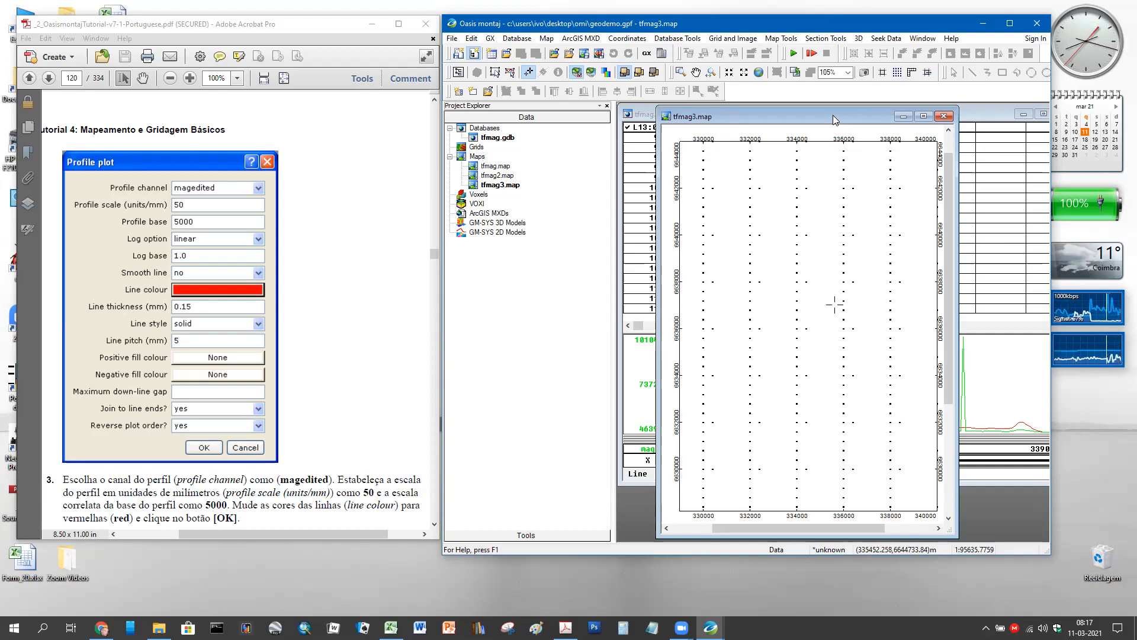
drag(837, 117, 832, 422)
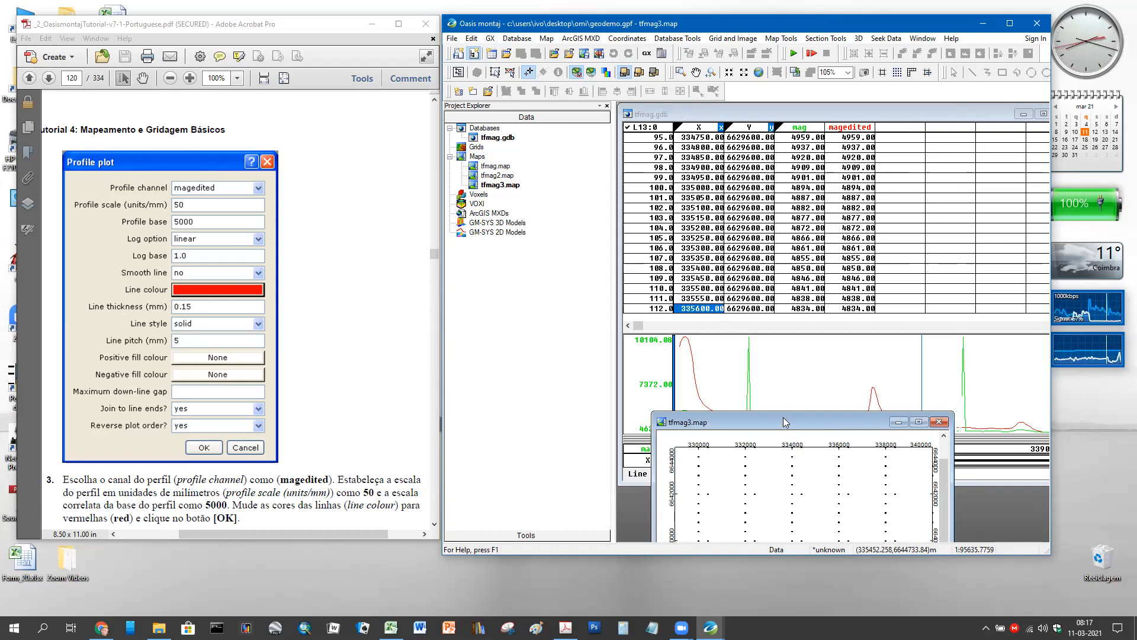
drag(784, 421, 801, 117)
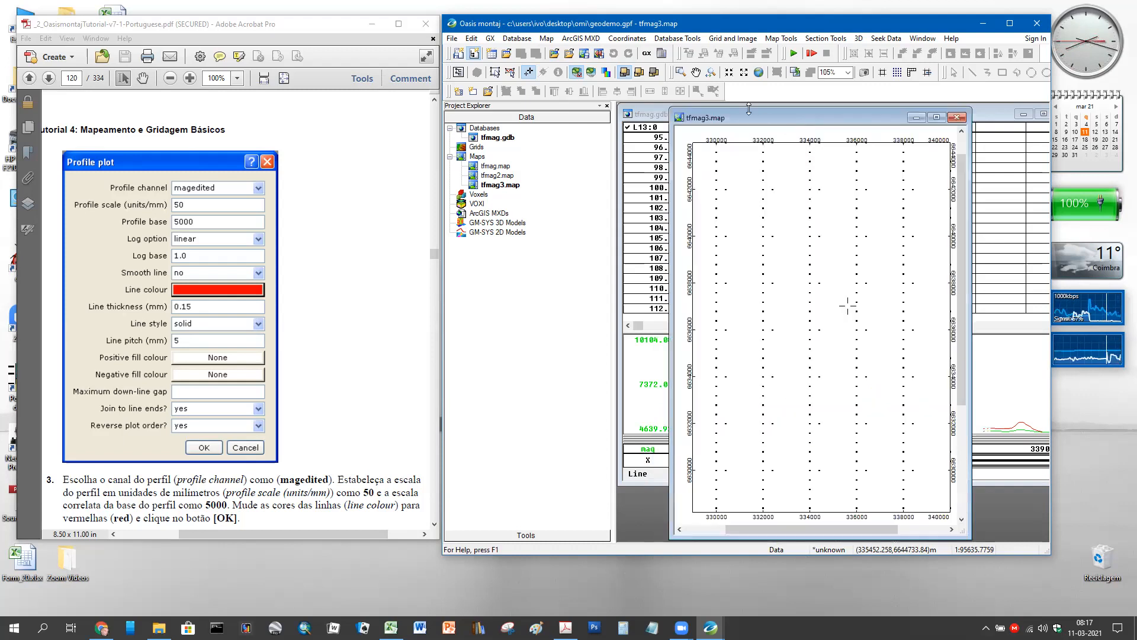
- Turn on Shadow Cursor and Map Group Mode, and select tfmag3.map
click(528, 73)
click(496, 73)
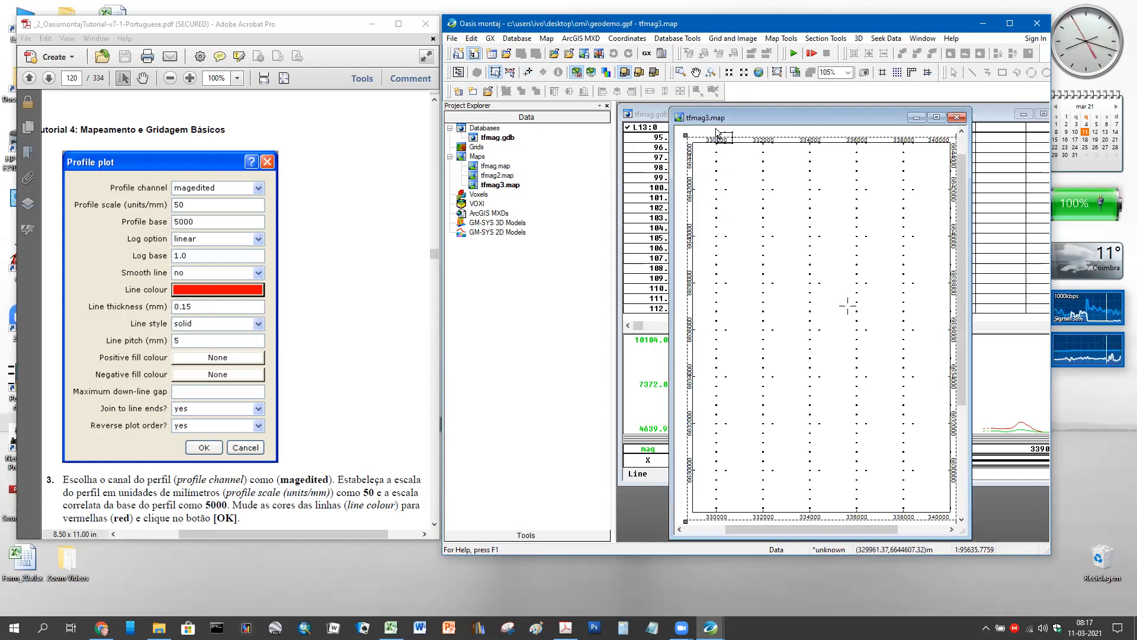
click(474, 187)
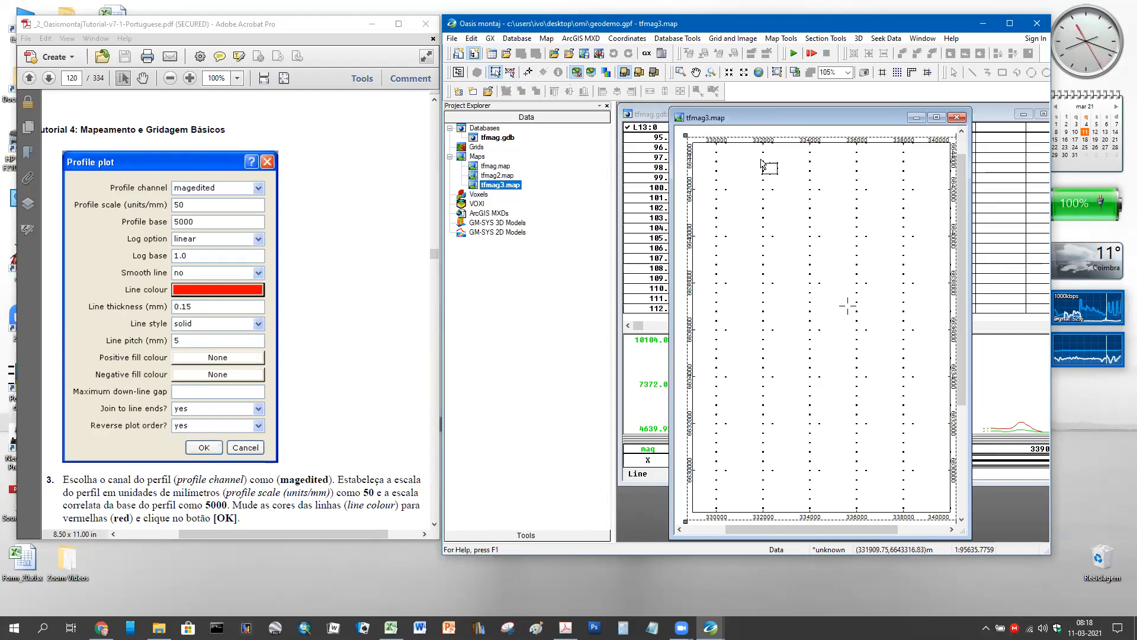
click(510, 72)
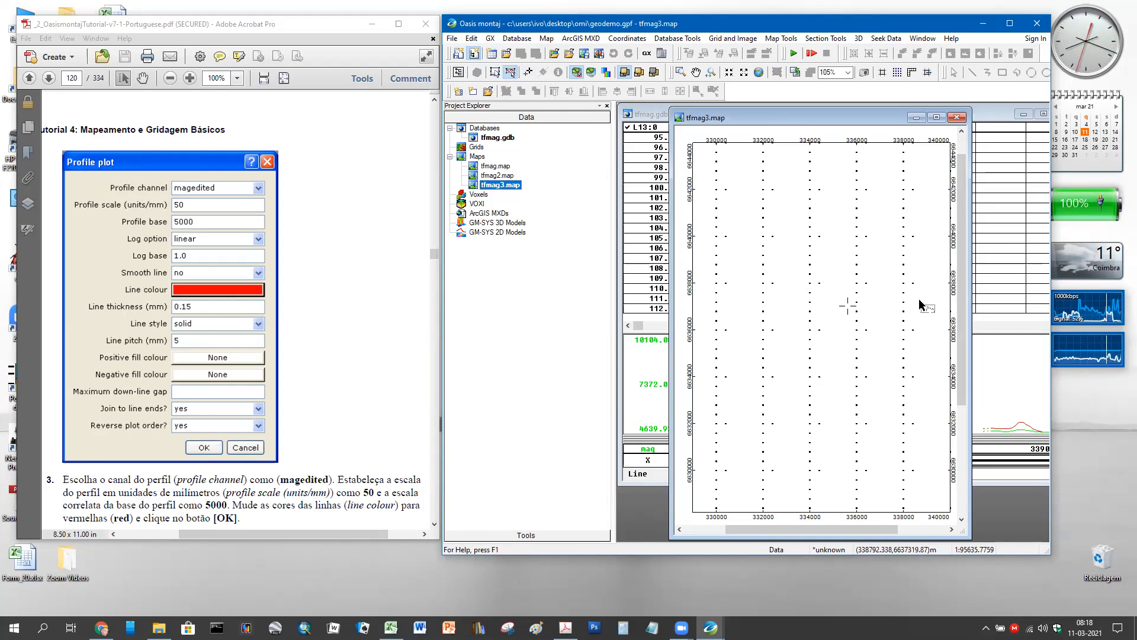
drag(961, 290, 959, 247)
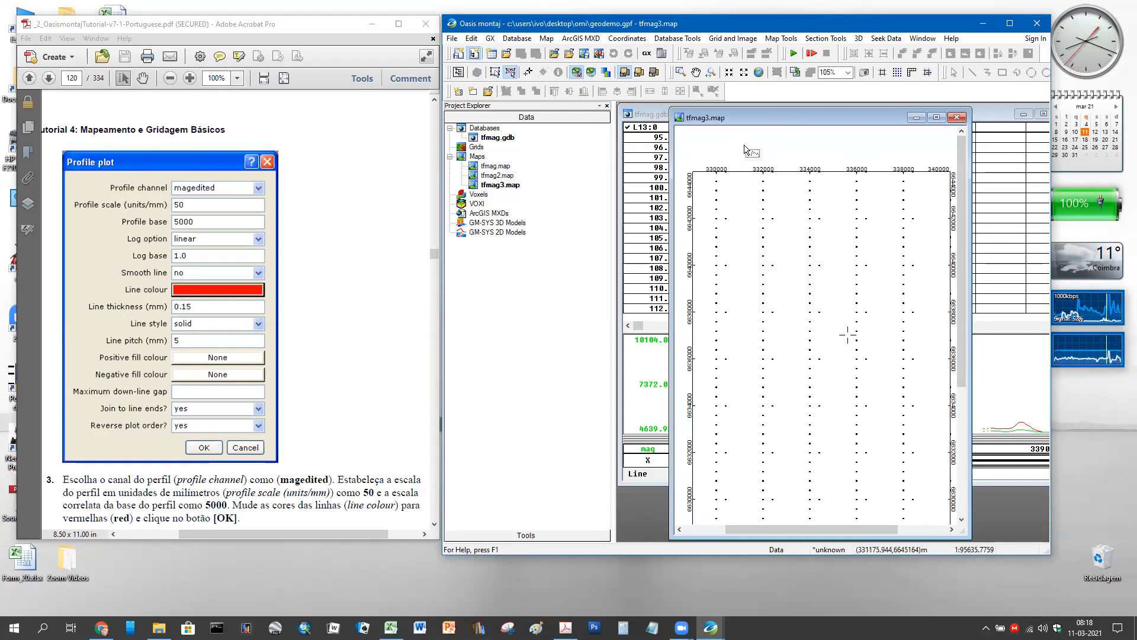
click(527, 72)
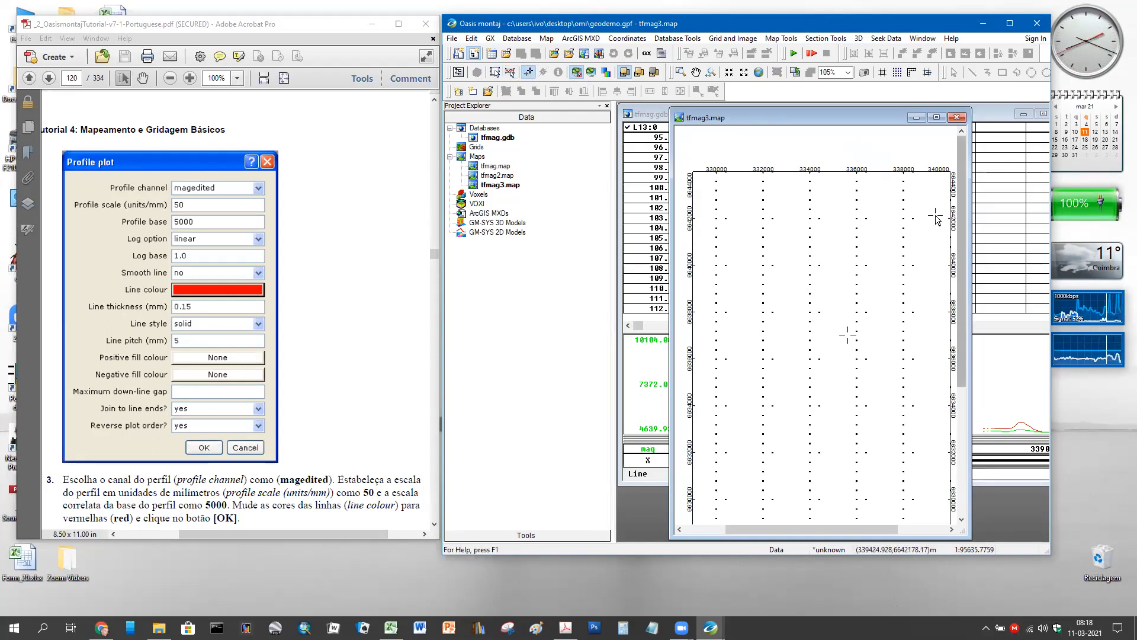
scroll(915, 201, up, 1)
scroll(915, 203, down, 4)
click(858, 149)
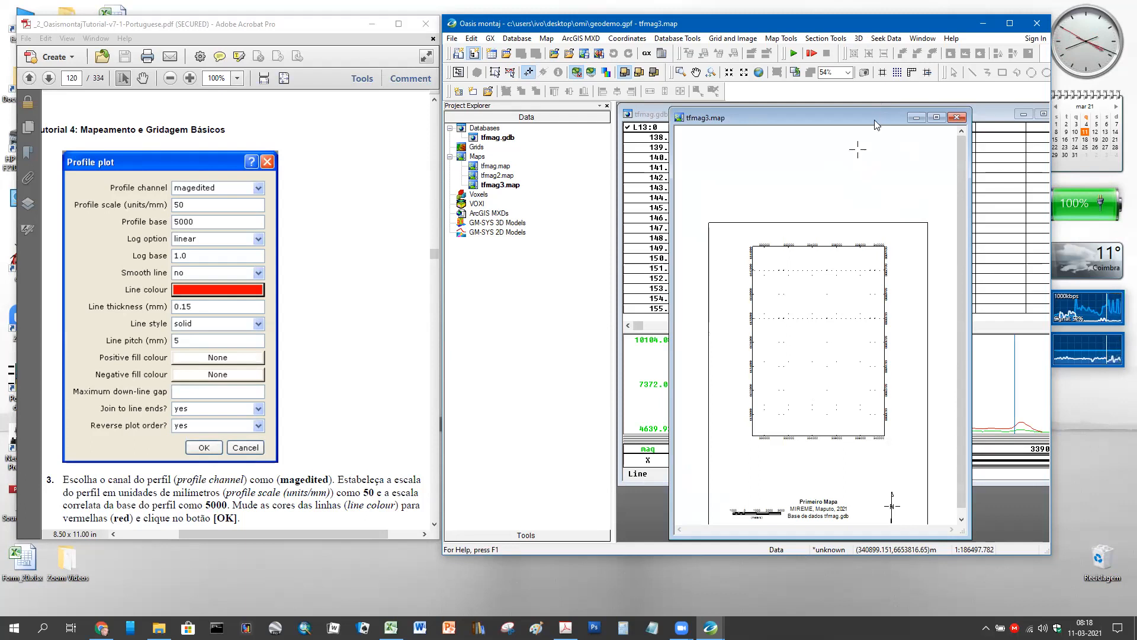
drag(874, 119, 848, 118)
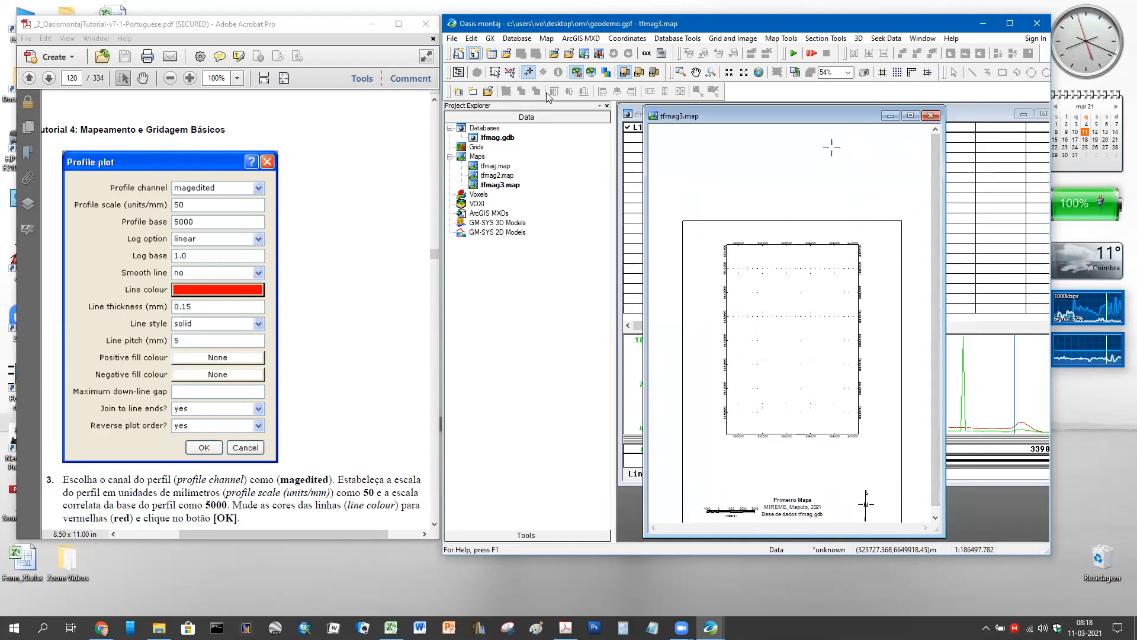
click(492, 73)
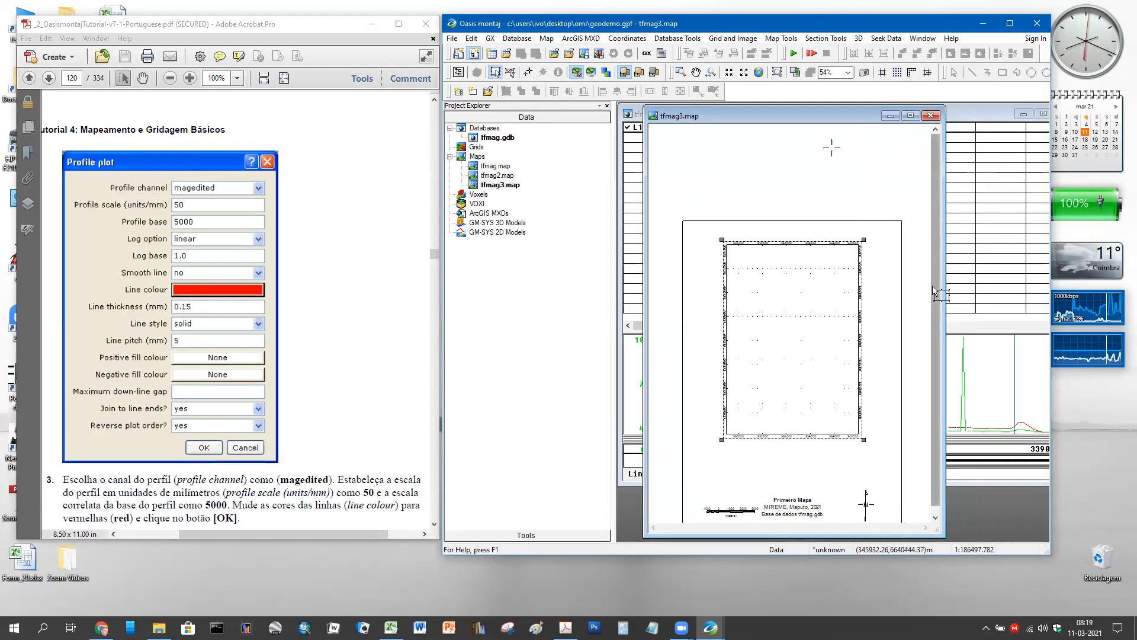
scroll(933, 290, down, 1)
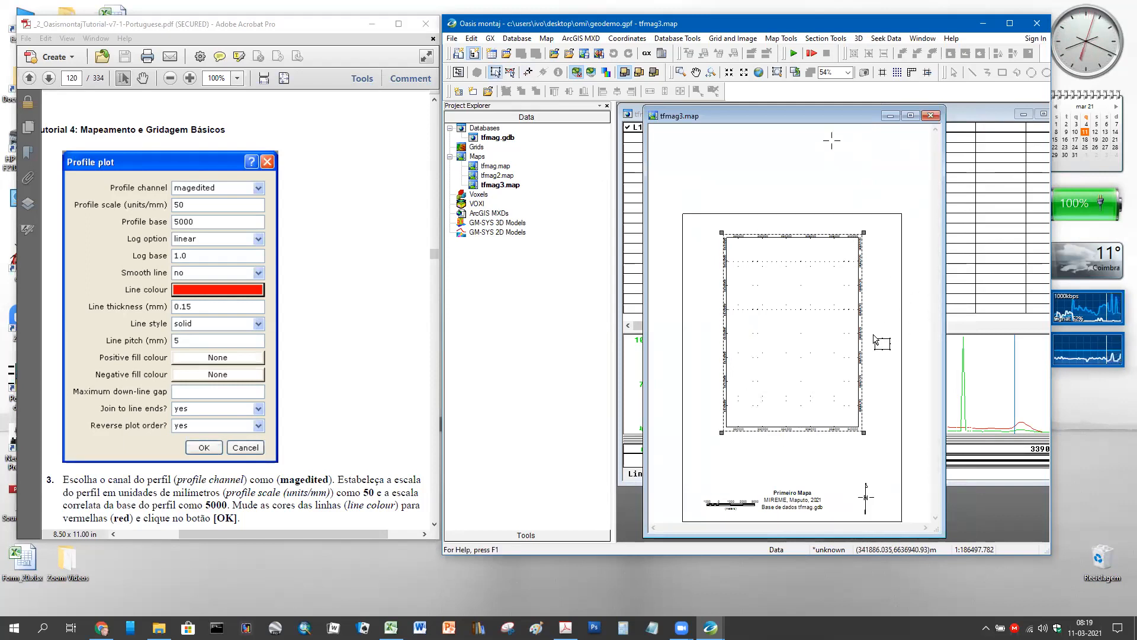
scroll(884, 349, up, 4)
scroll(884, 348, up, 2)
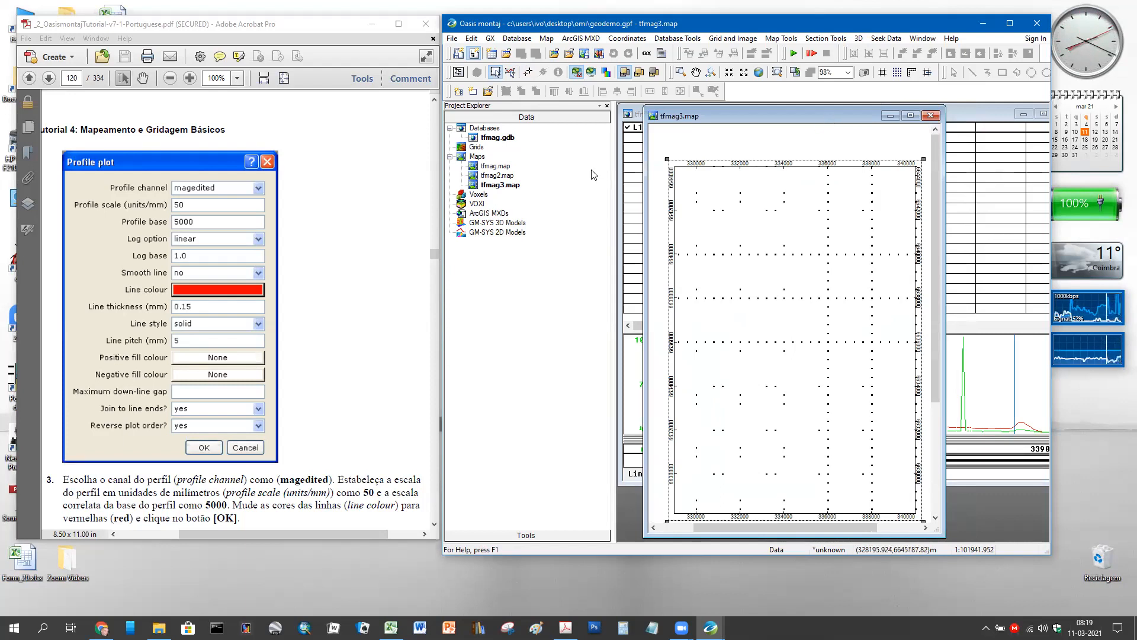
click(477, 185)
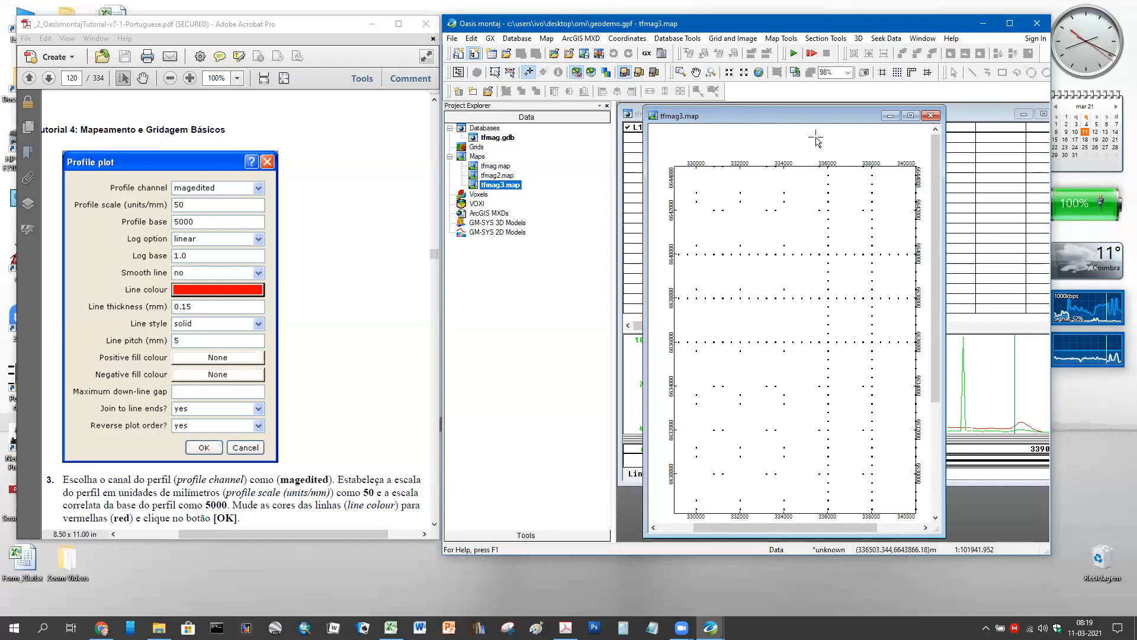
- Plot red magedited profiles on the map with profile scale 50 and base 5000
click(546, 39)
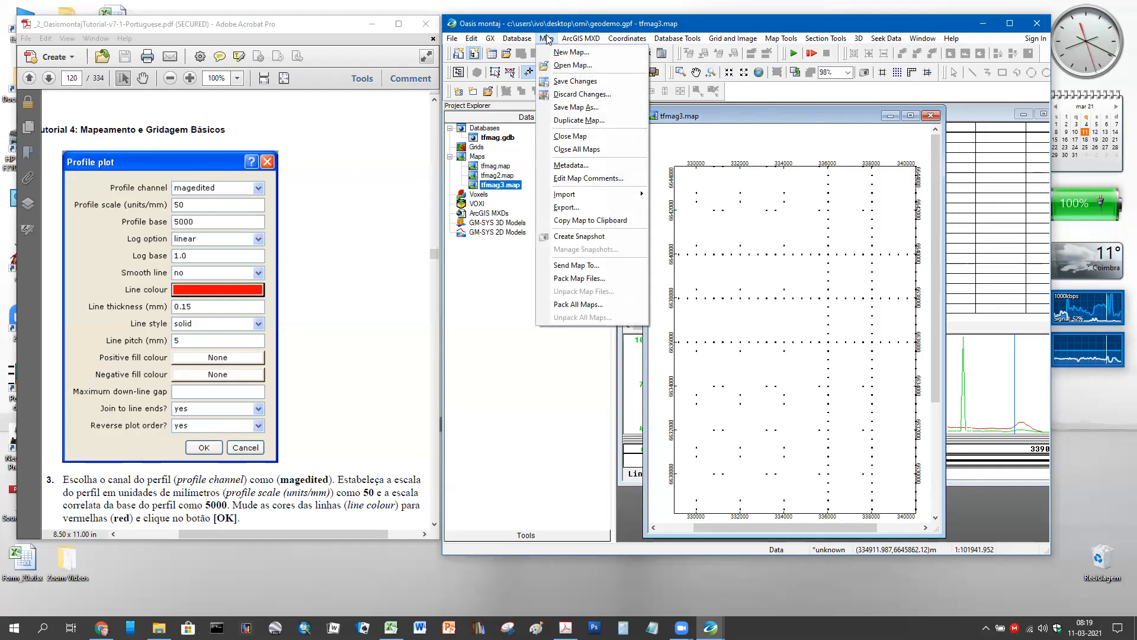
mouse_move(720, 41)
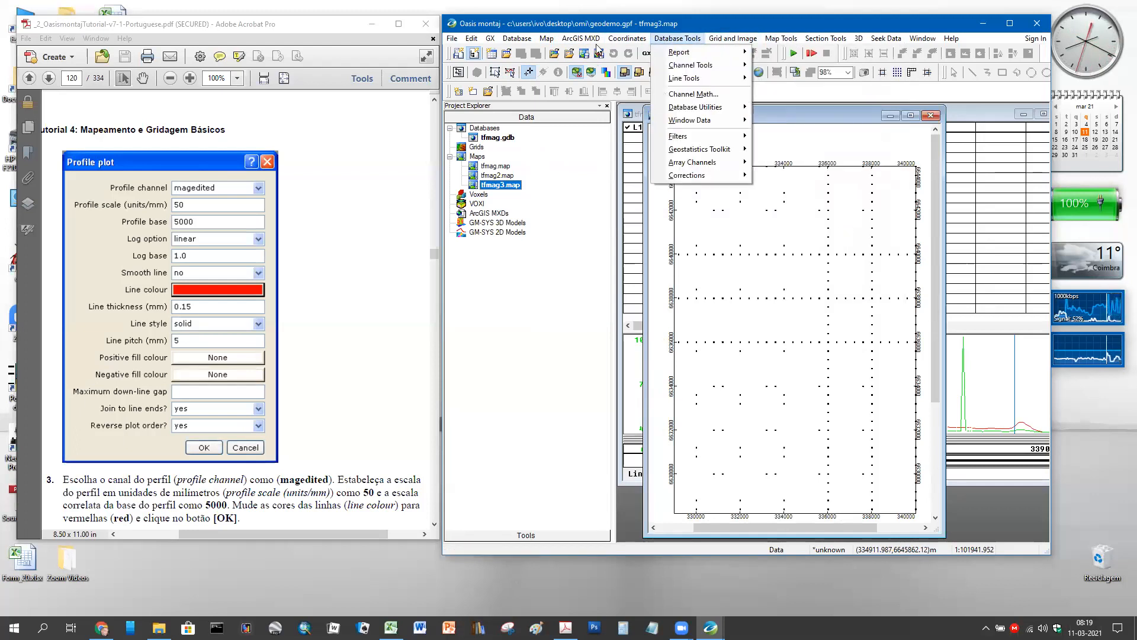
mouse_move(546, 39)
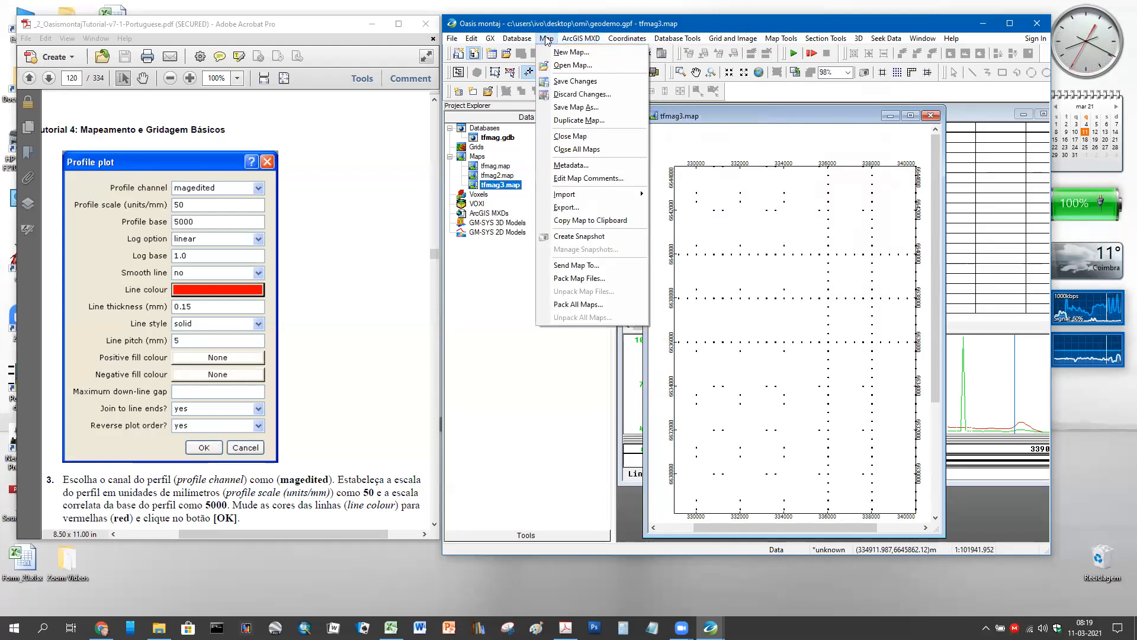
mouse_move(781, 39)
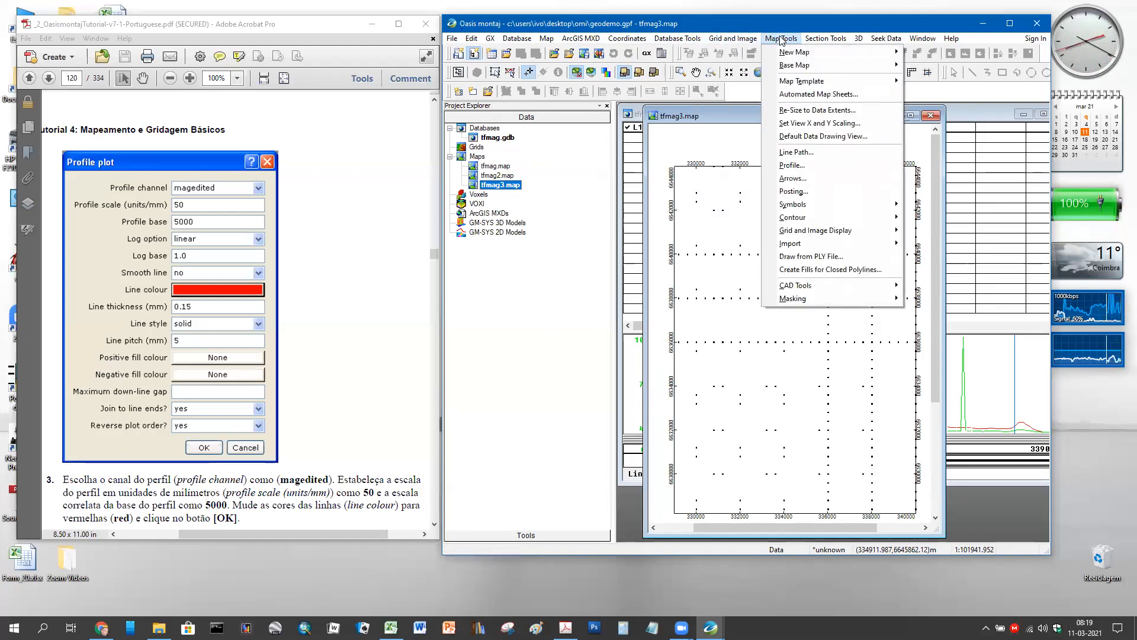
click(820, 166)
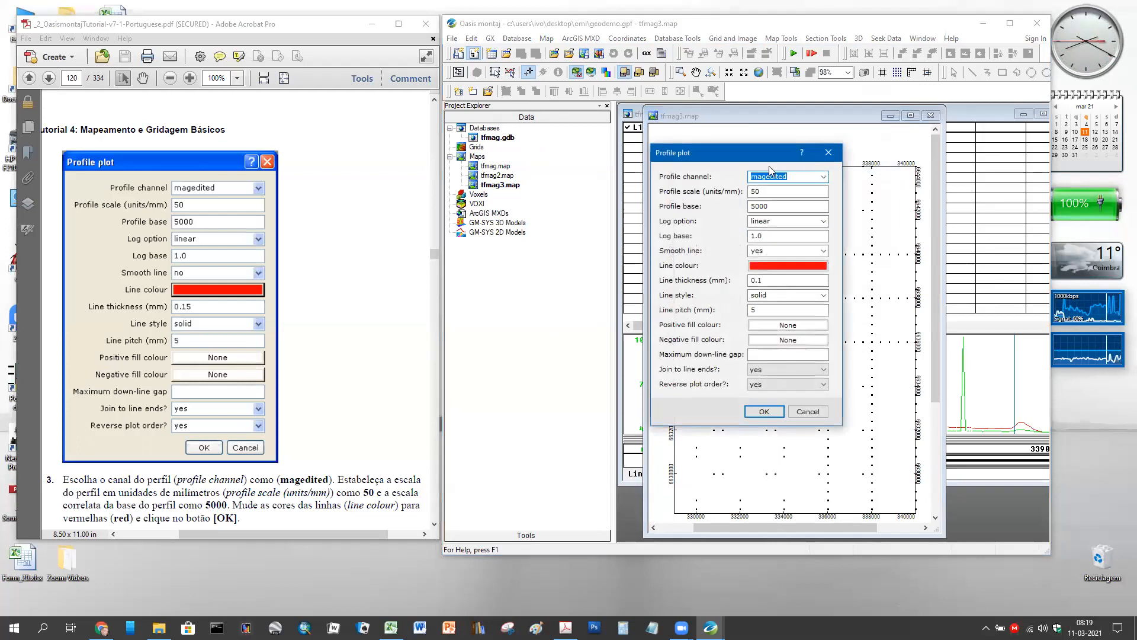
drag(745, 160, 492, 169)
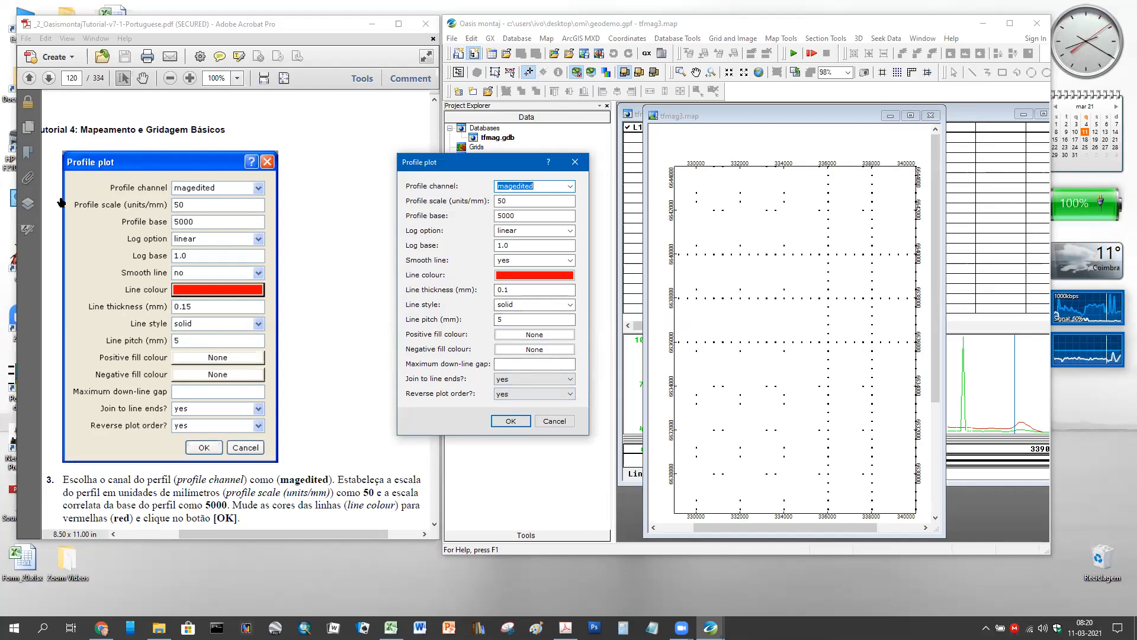
click(511, 422)
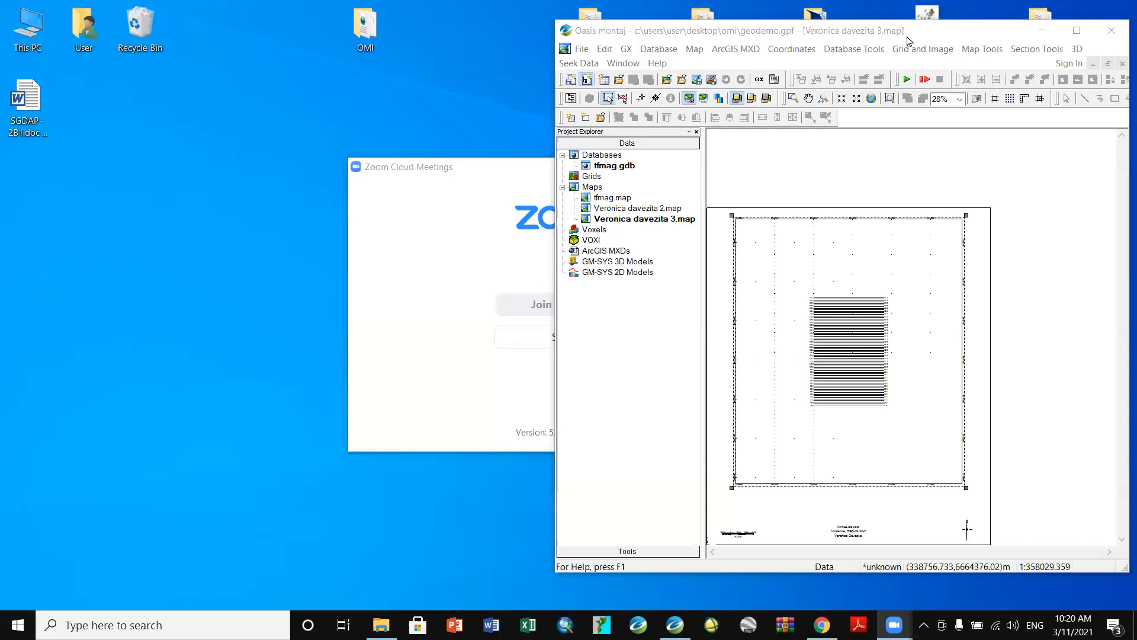
- Move the Oasis montaj window down-left and open the Map Tools menu
drag(908, 40, 646, 83)
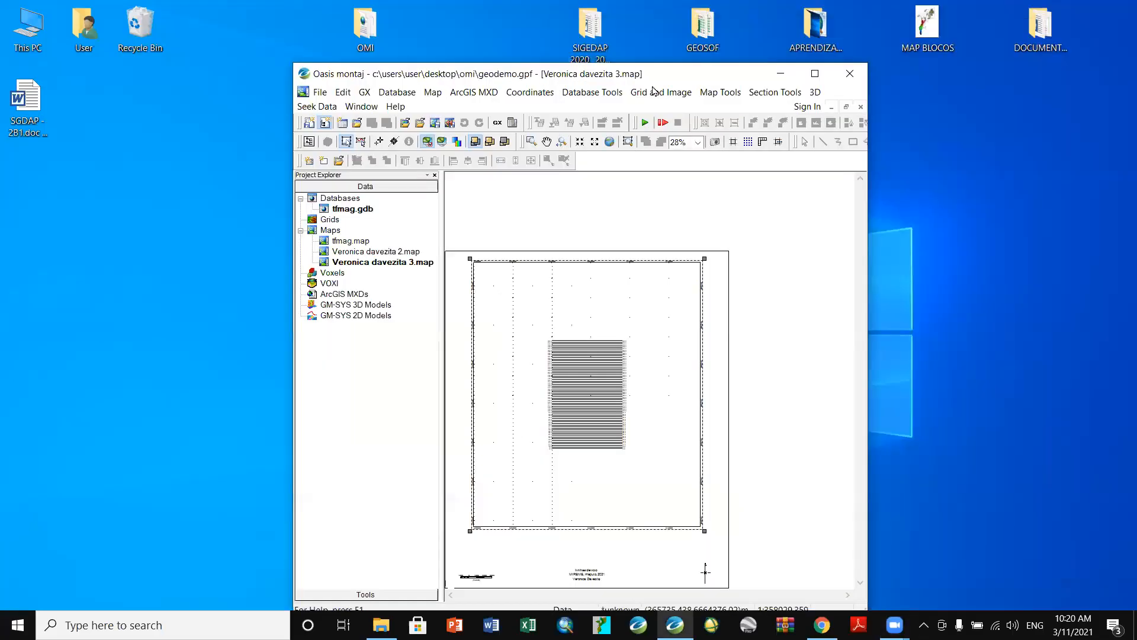
click(719, 94)
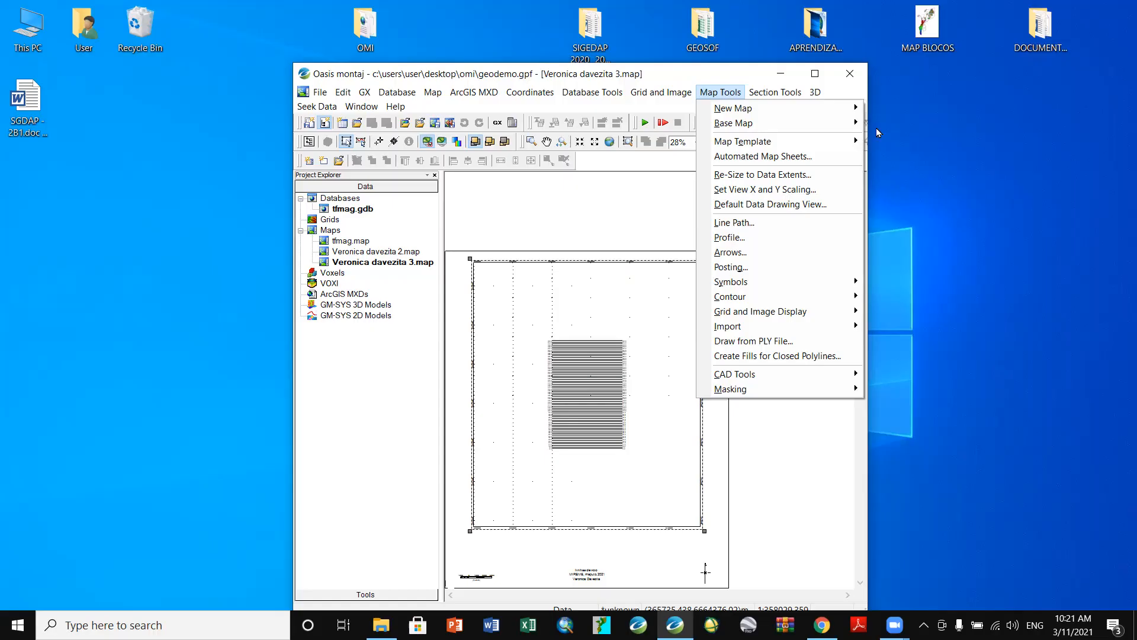
- Shift the Oasis montaj window to the left on the shared desktop
drag(552, 75, 446, 78)
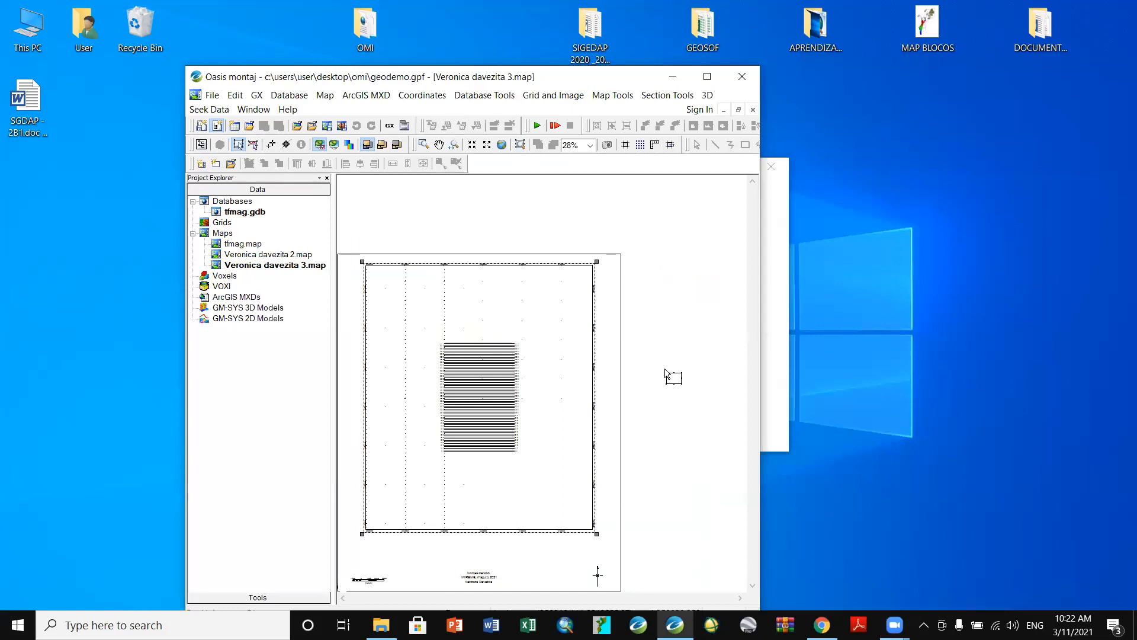
- Zoom in on the flight lines and widen the Oasis montaj window
click(664, 374)
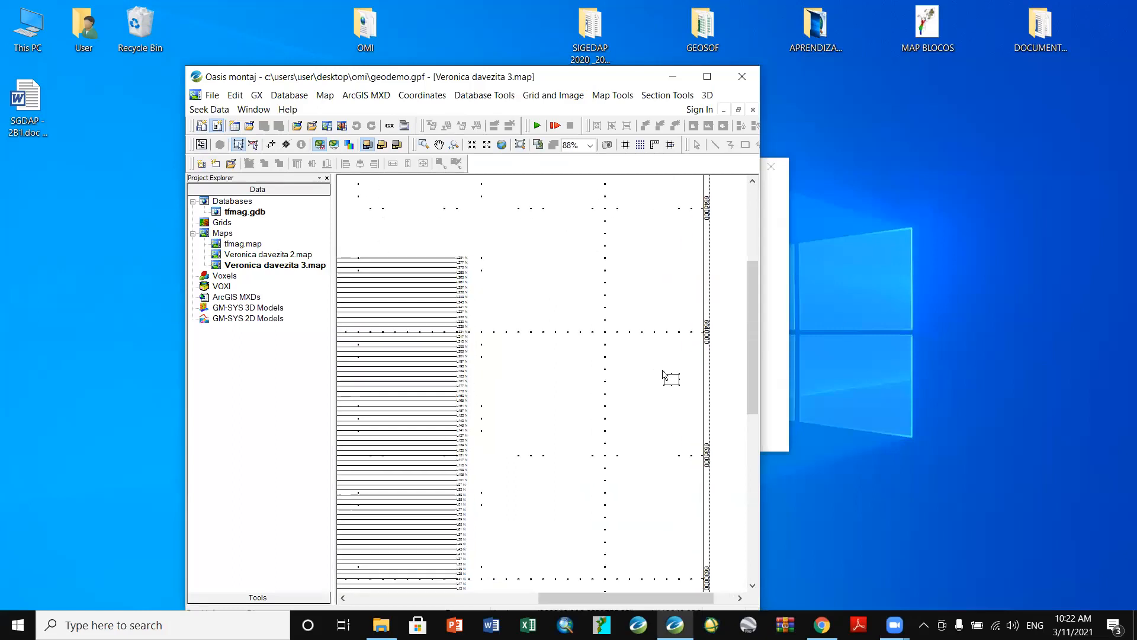
scroll(664, 375, up, 1)
drag(560, 600, 441, 597)
scroll(756, 284, down, 1)
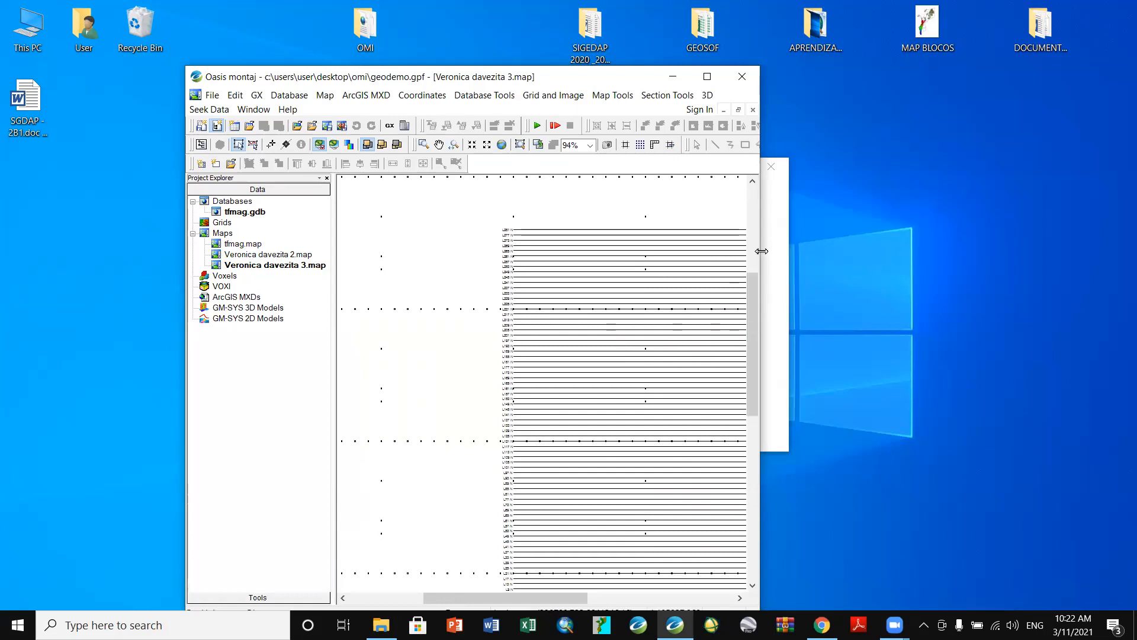
drag(762, 251, 963, 261)
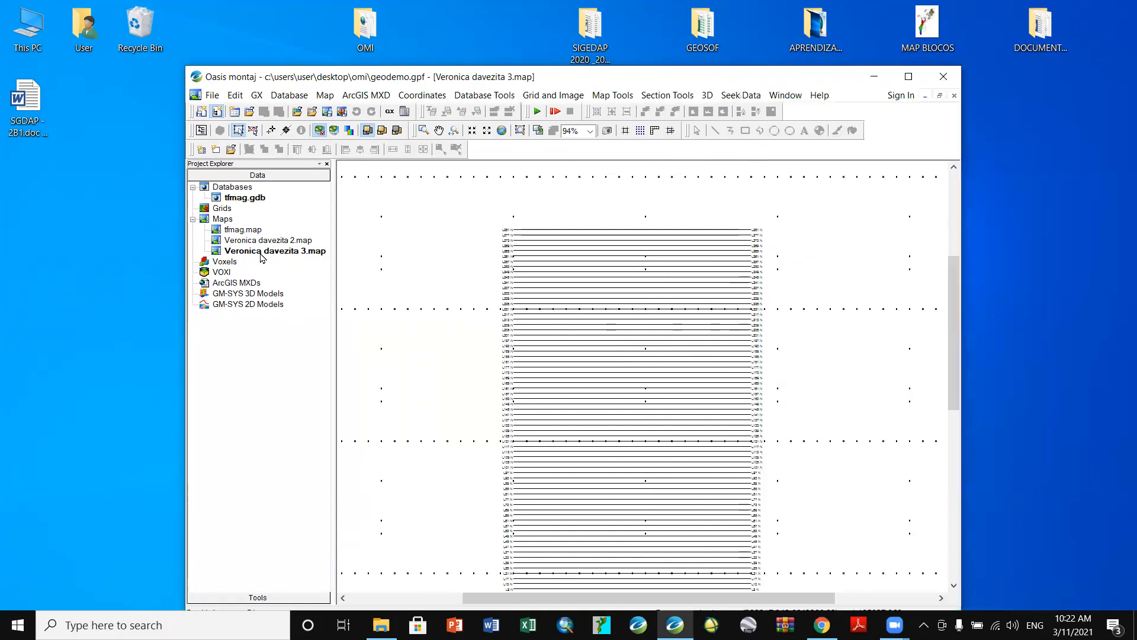
- Bring the third survey map from Project Explorer into the map view
click(244, 231)
click(219, 253)
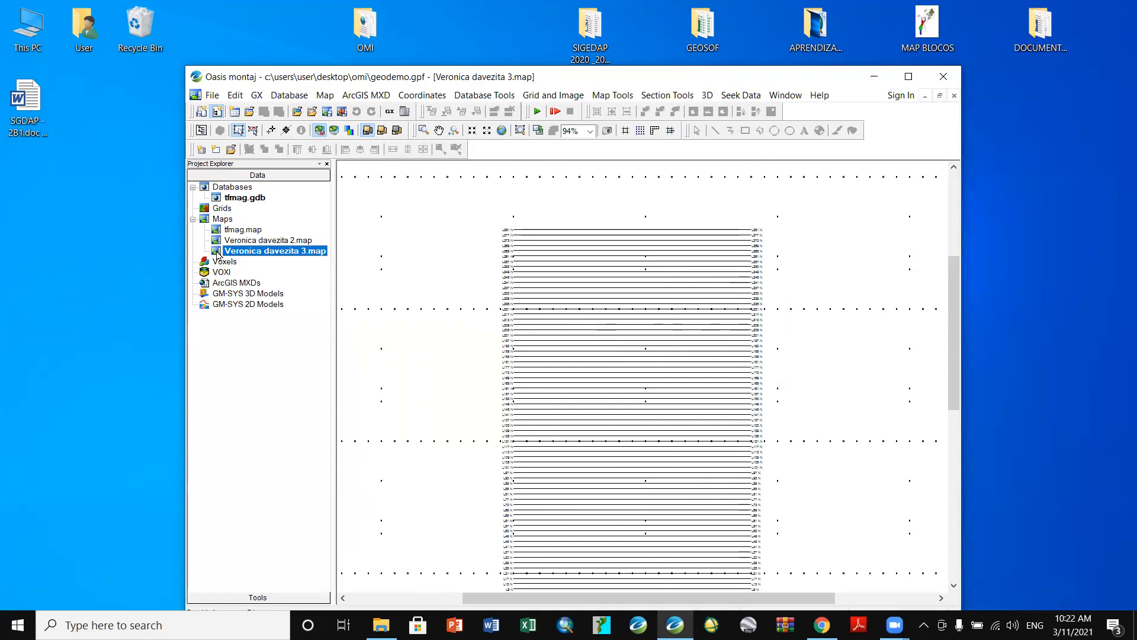
drag(219, 254, 553, 372)
scroll(554, 370, up, 2)
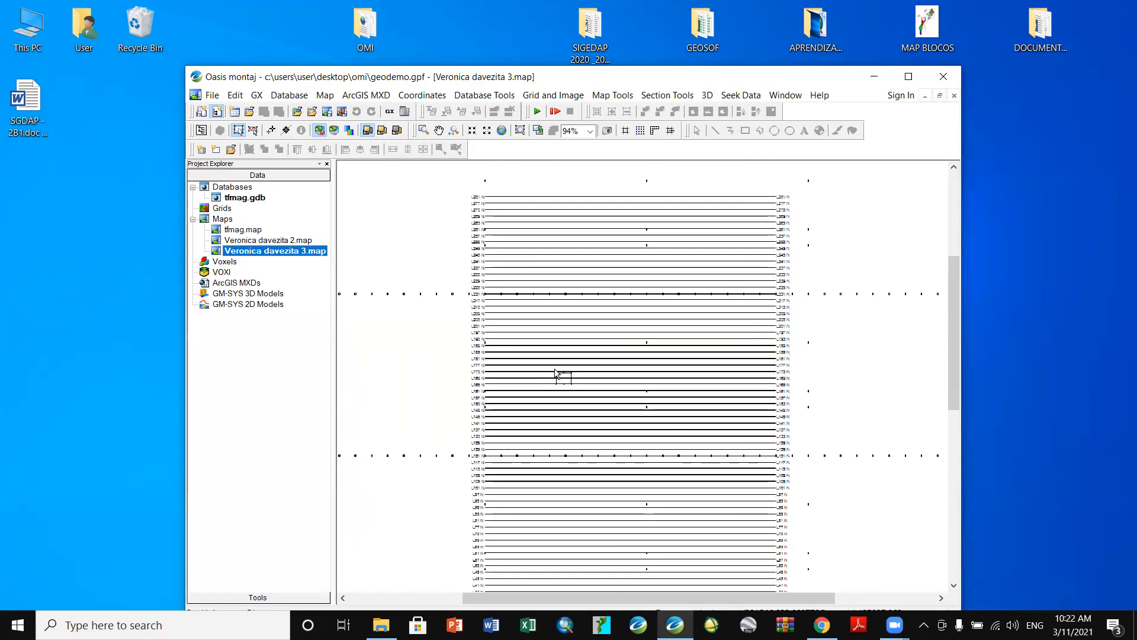
click(603, 96)
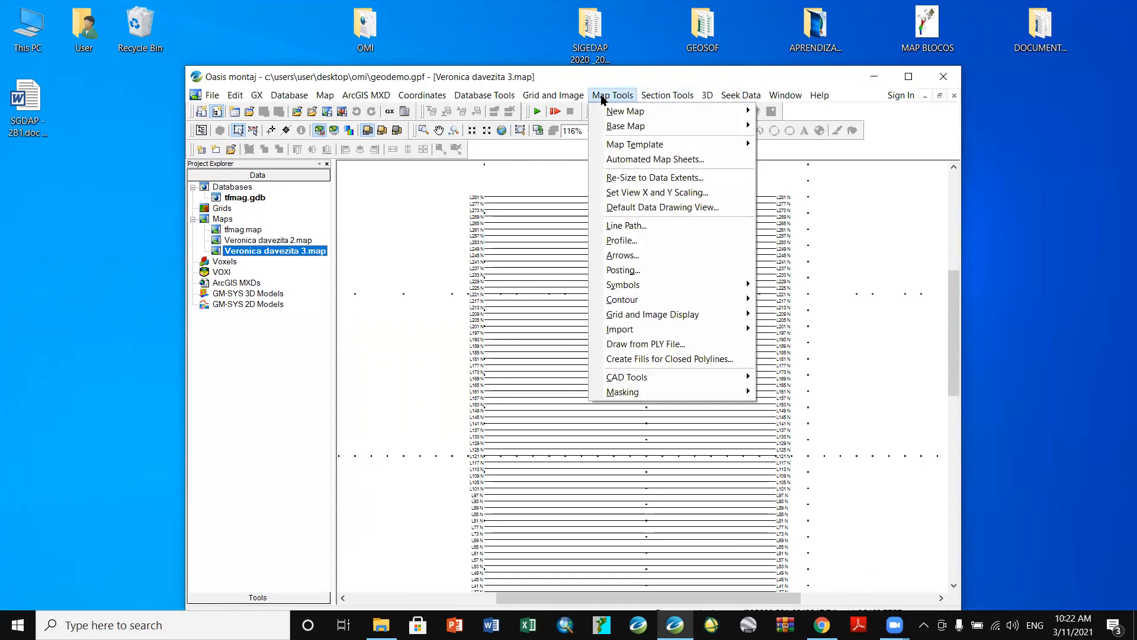
- Attempt a magedetid profile plot with profile scale 50 and profile base 5000
click(617, 243)
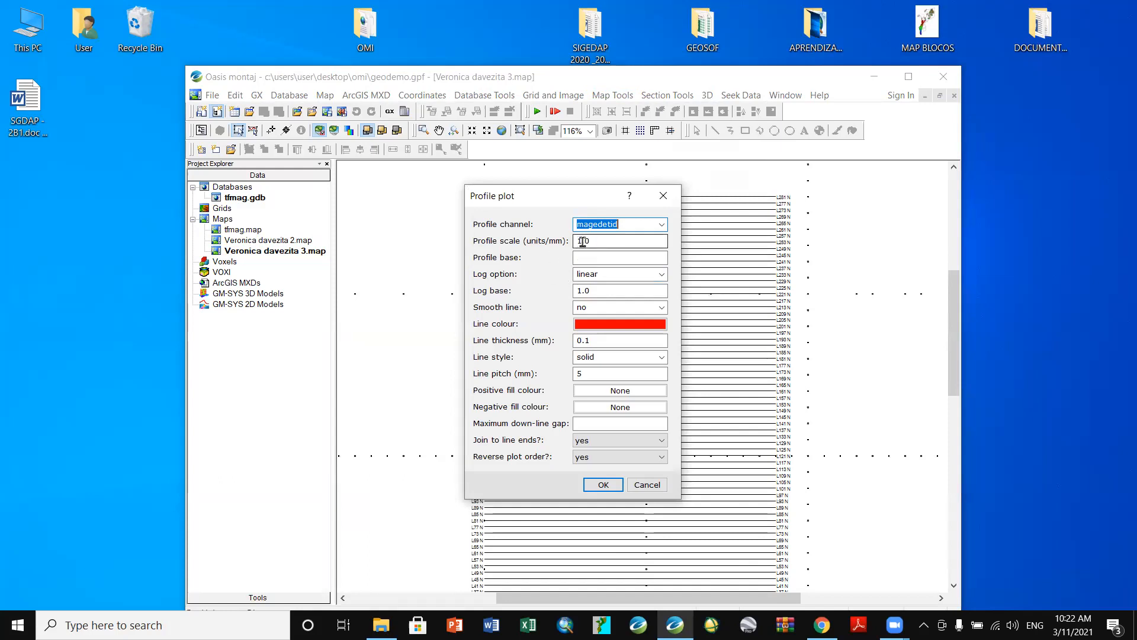
drag(583, 241, 574, 240)
text(50)
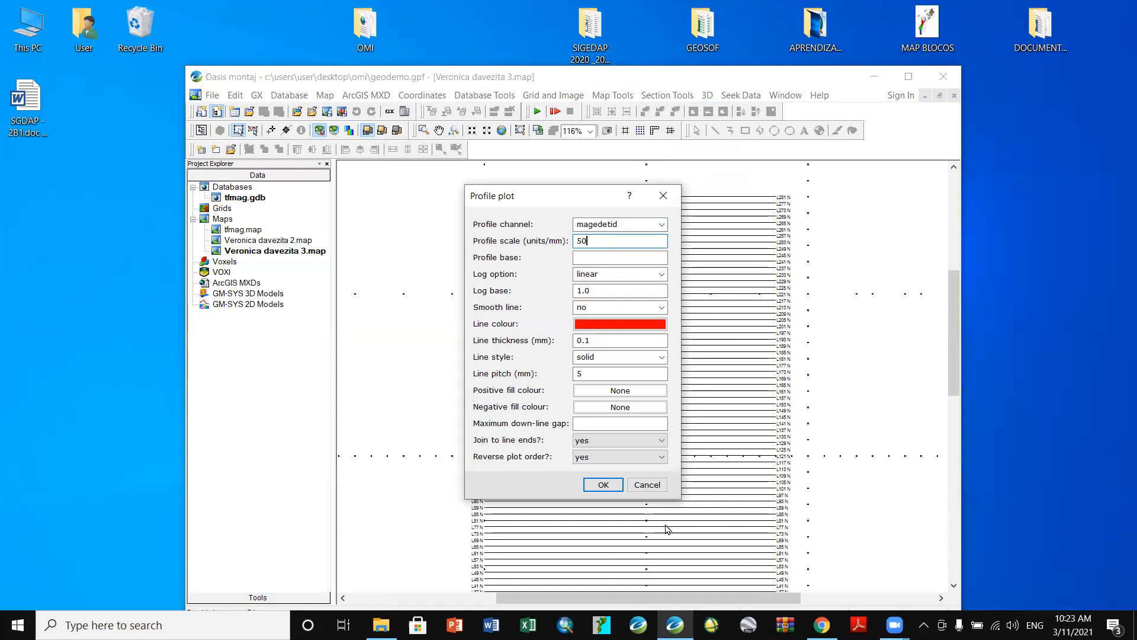
double_click(600, 291)
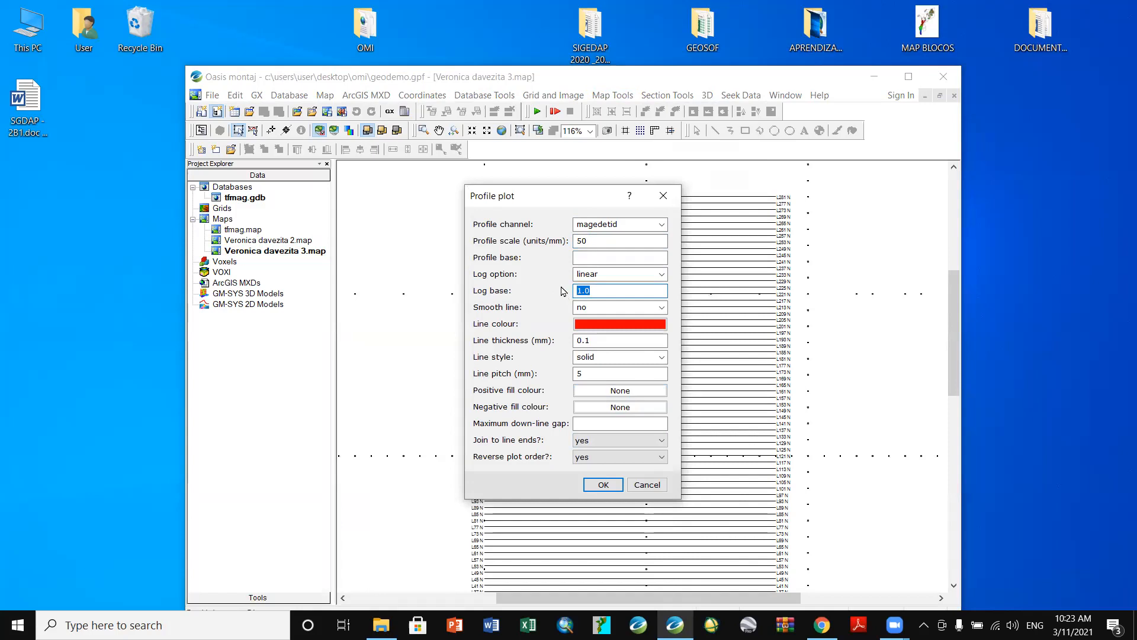
click(595, 261)
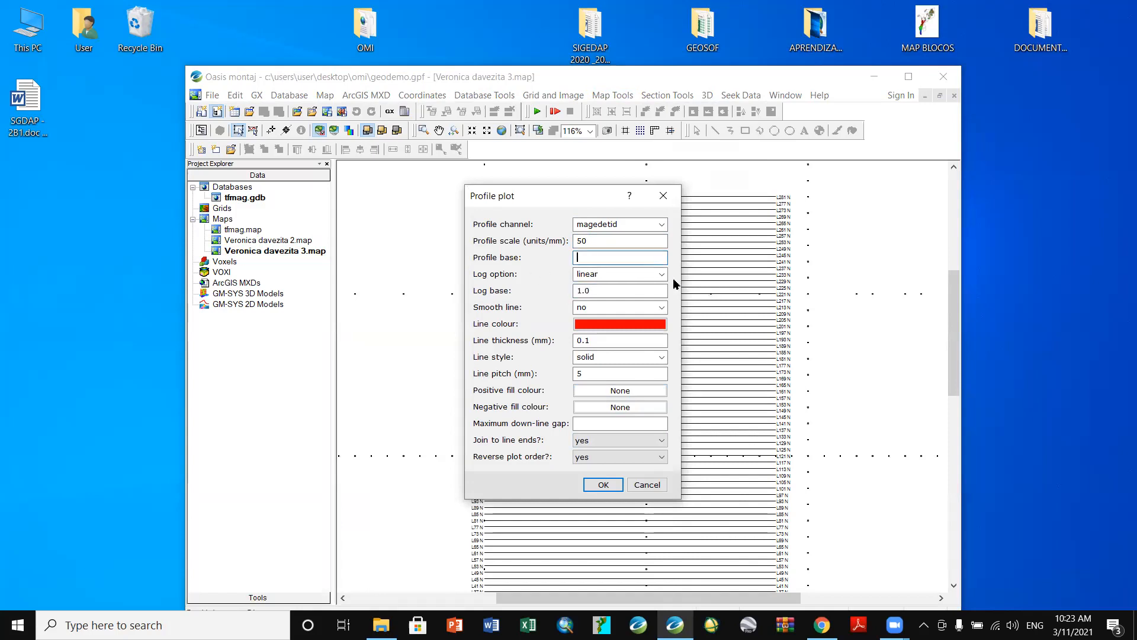
text(5000)
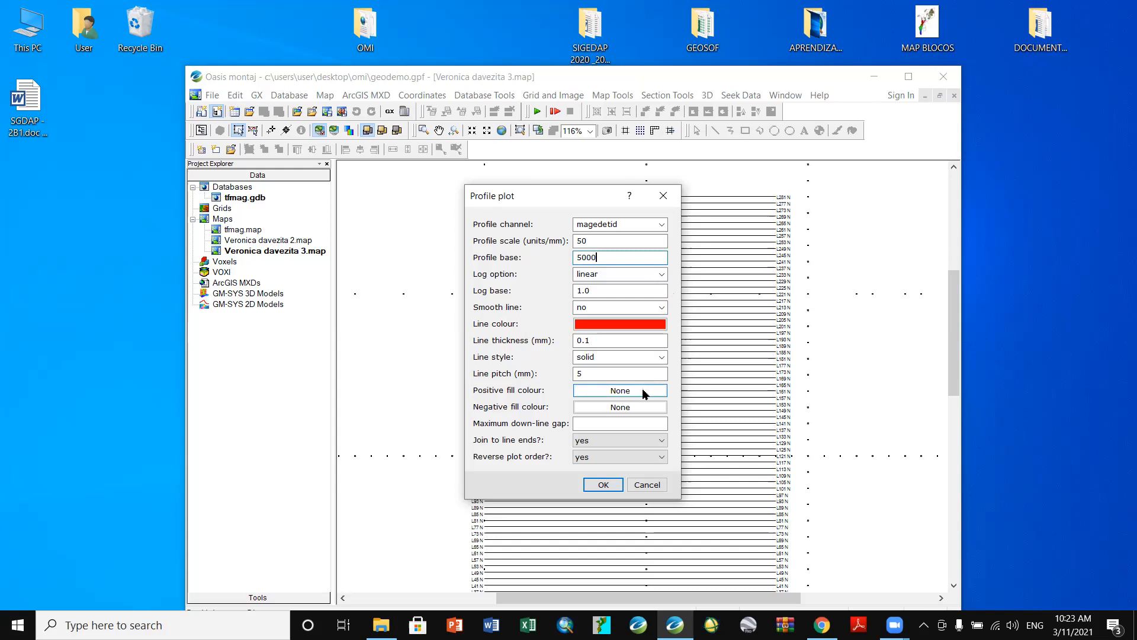
click(605, 485)
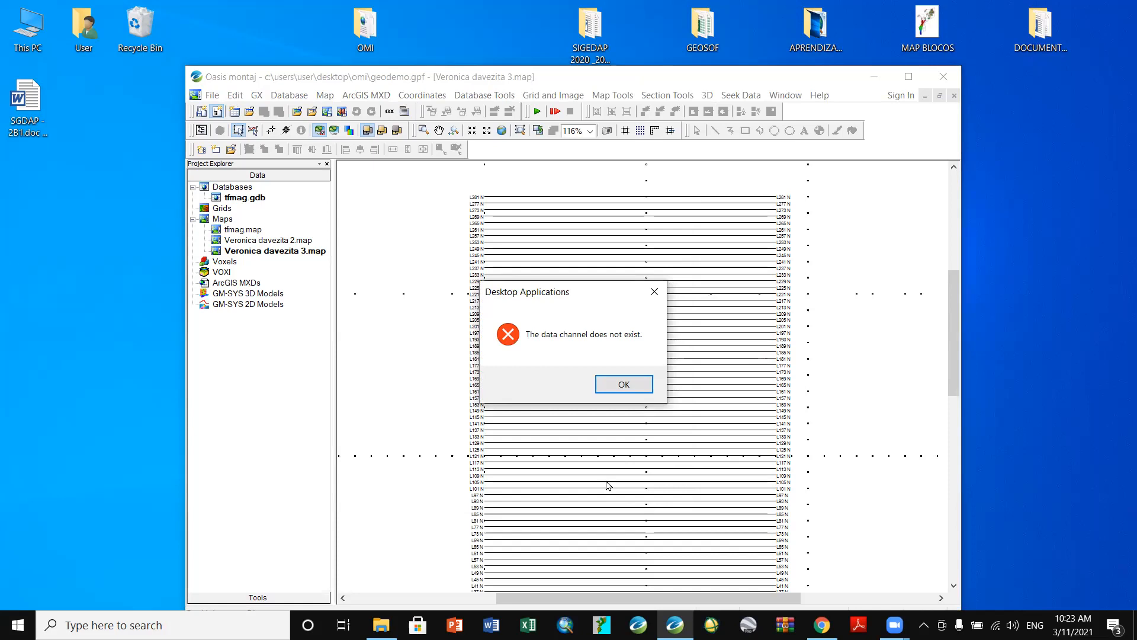
- Dismiss the error, decline autosave, and open tfmag.gdb to confirm the channel is magedited
click(632, 386)
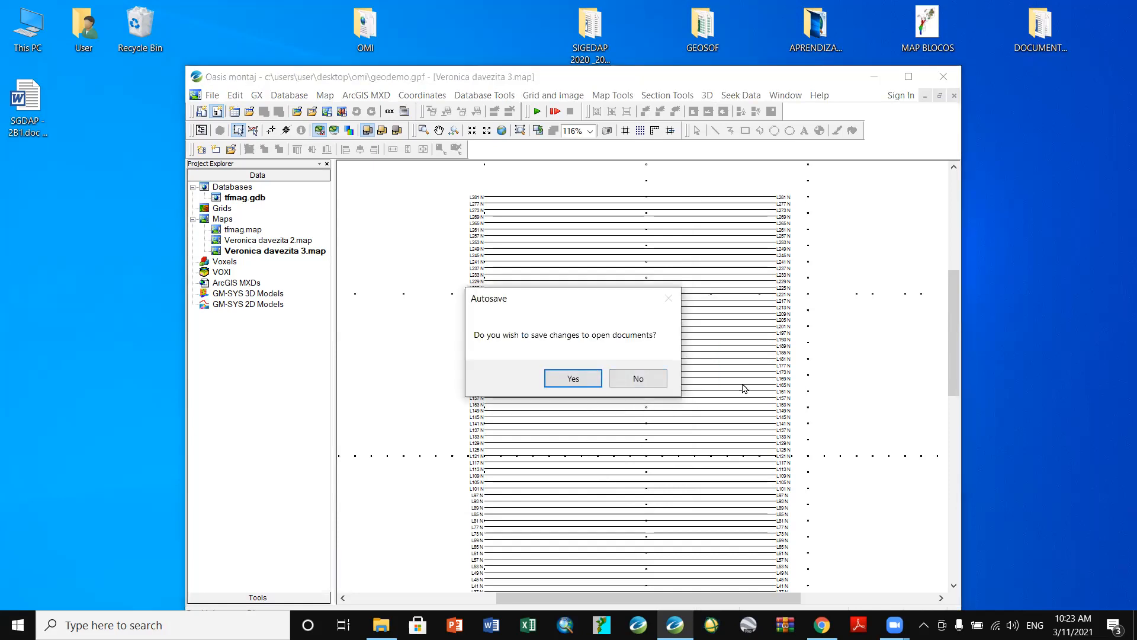
click(650, 382)
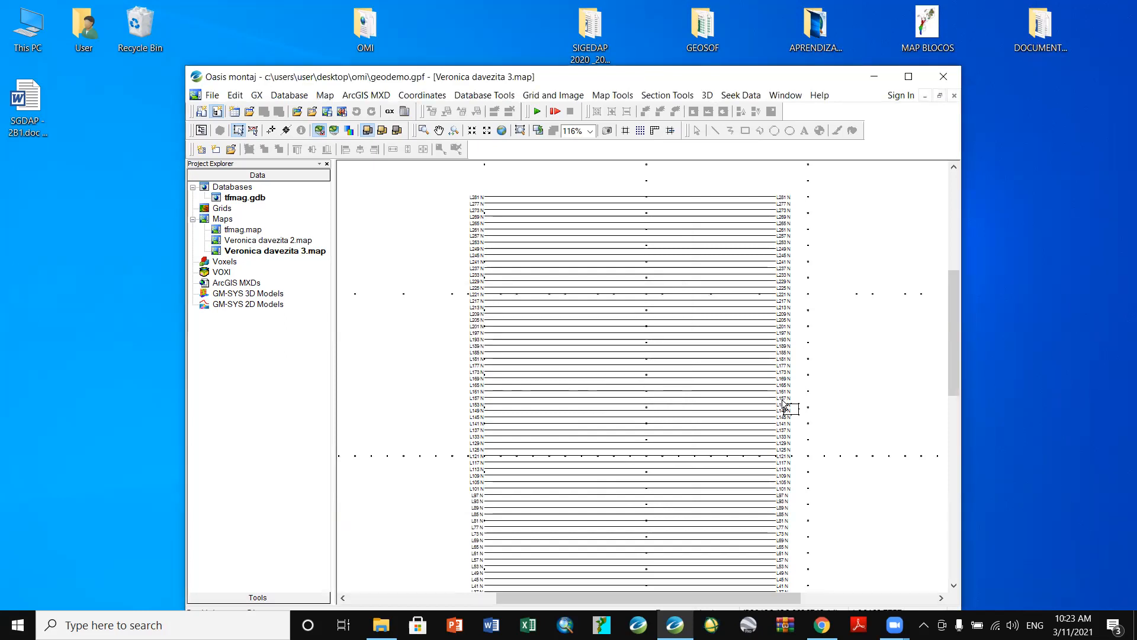
click(216, 233)
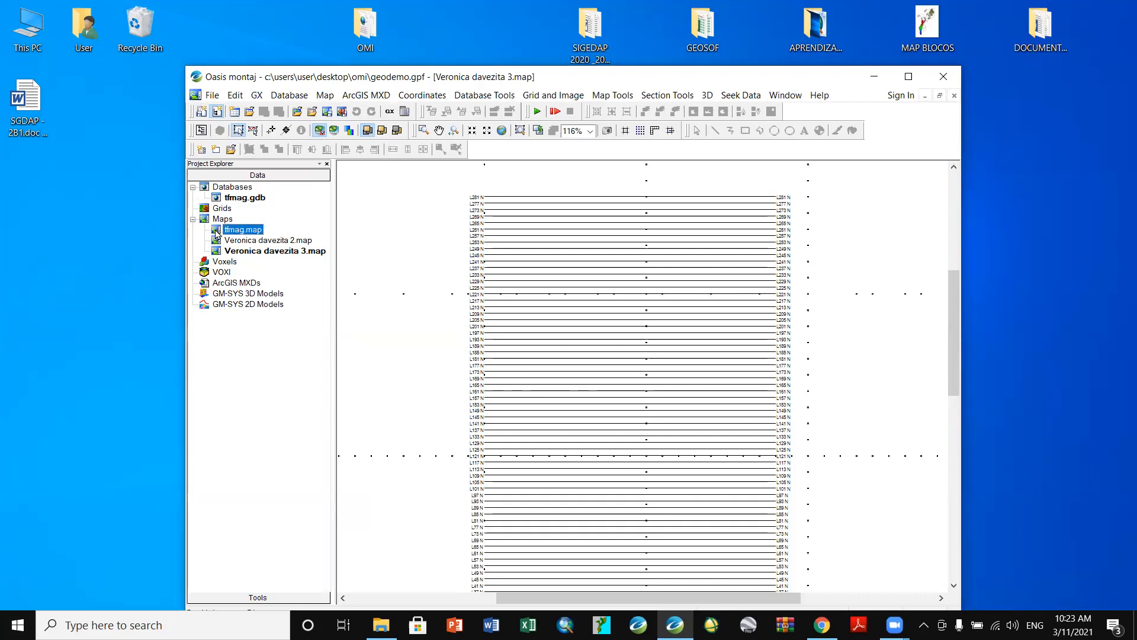
click(232, 201)
double_click(232, 200)
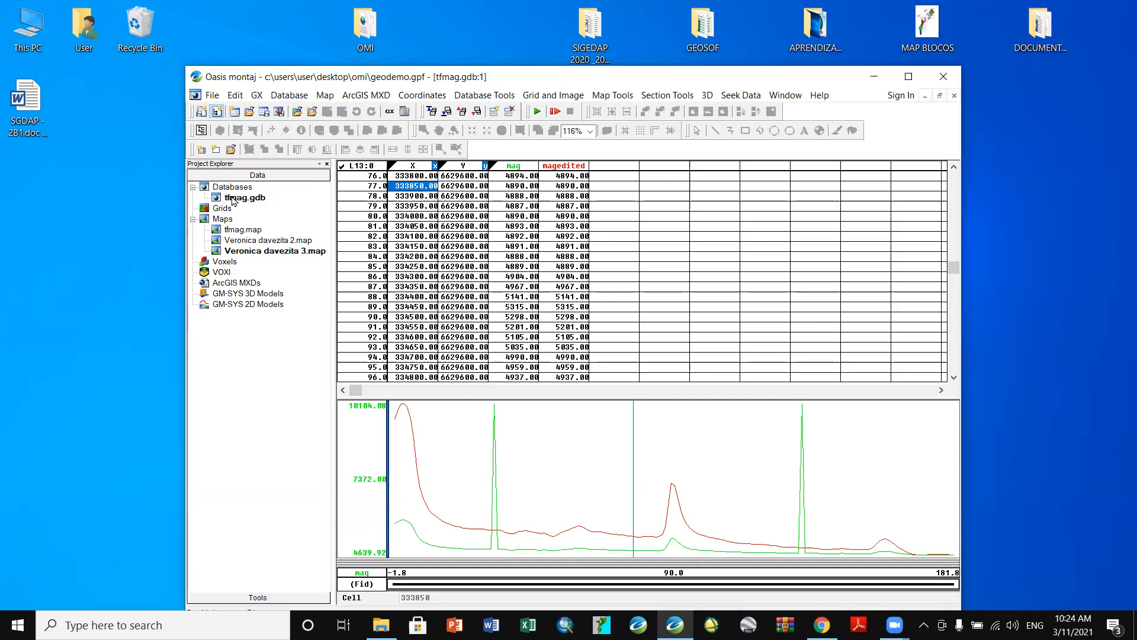
- Reopen the third survey map in the map window
click(218, 252)
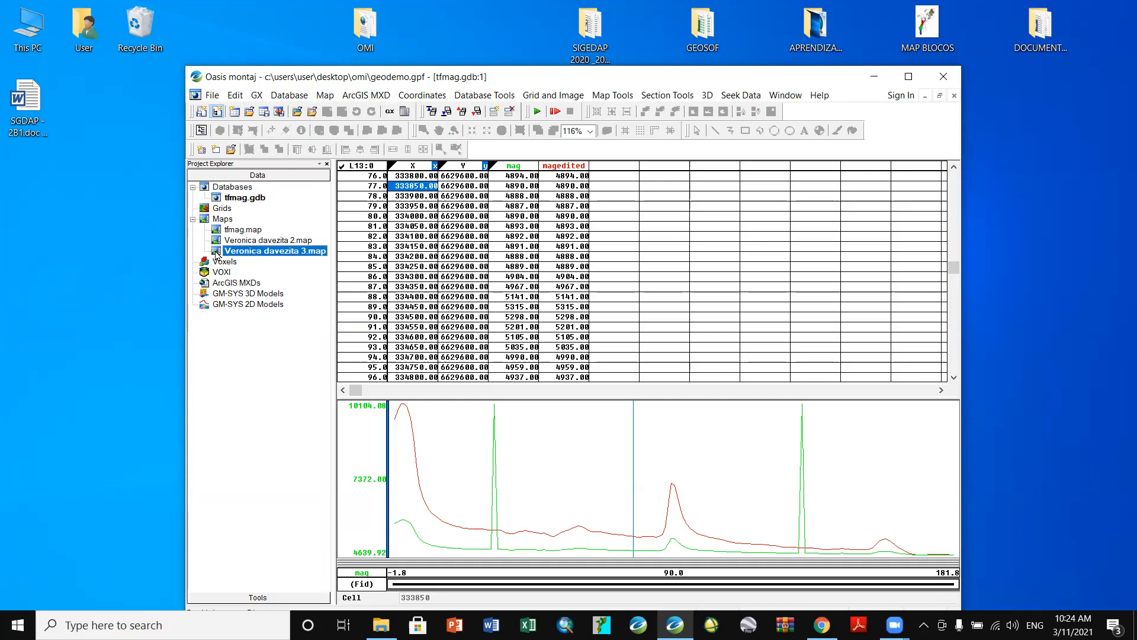
double_click(216, 252)
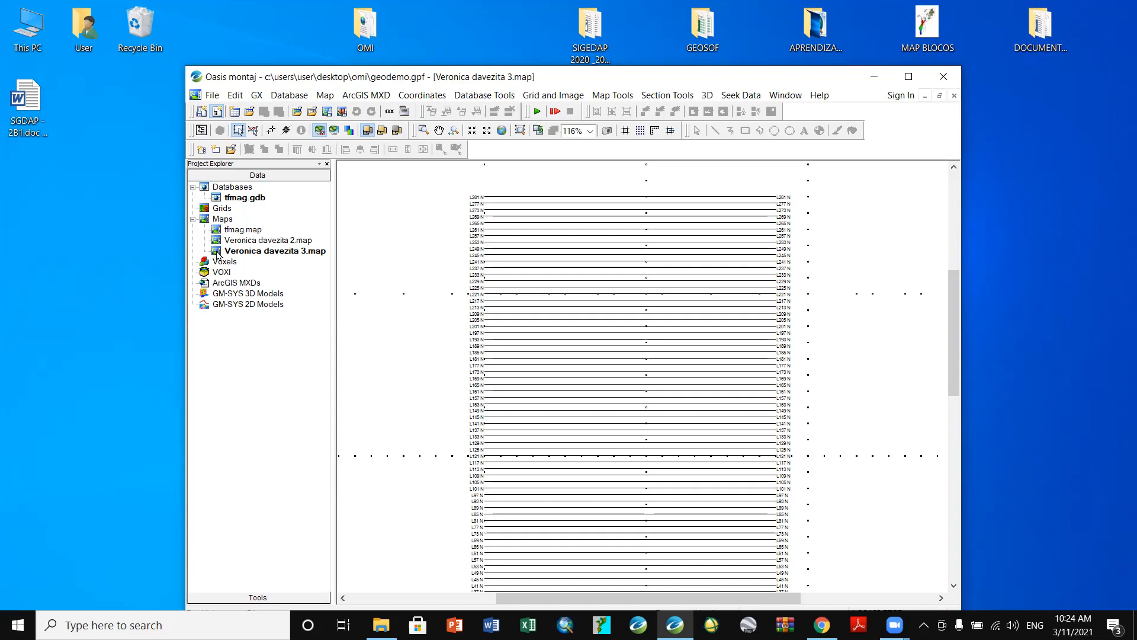
click(617, 96)
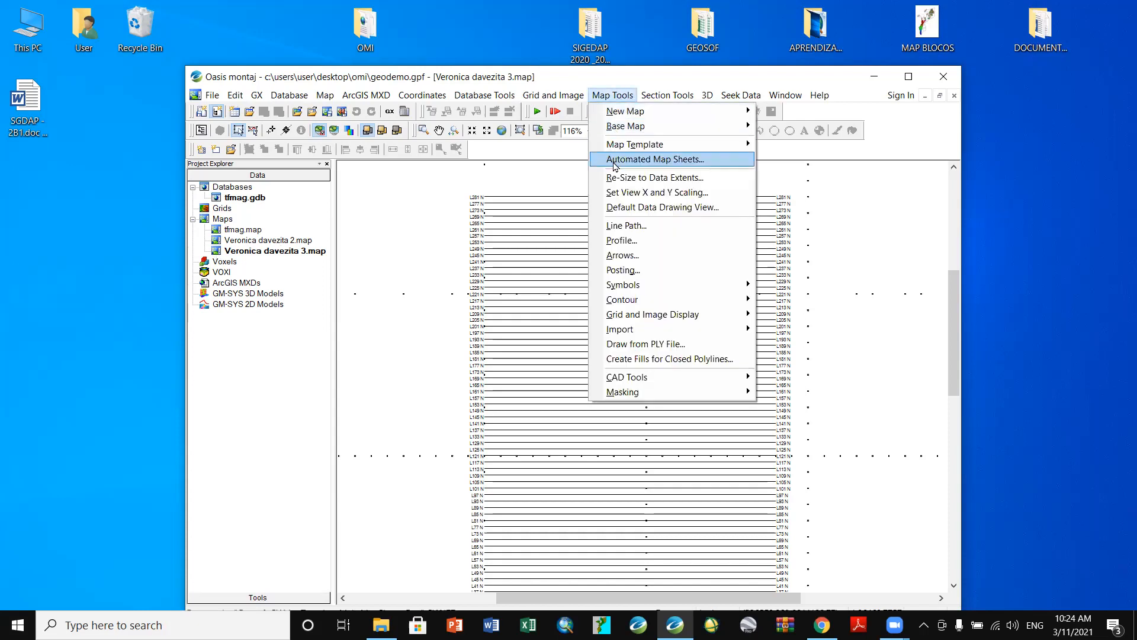
- Replot the profiles with the magedited channel, stacking red traces along every survey line
click(616, 241)
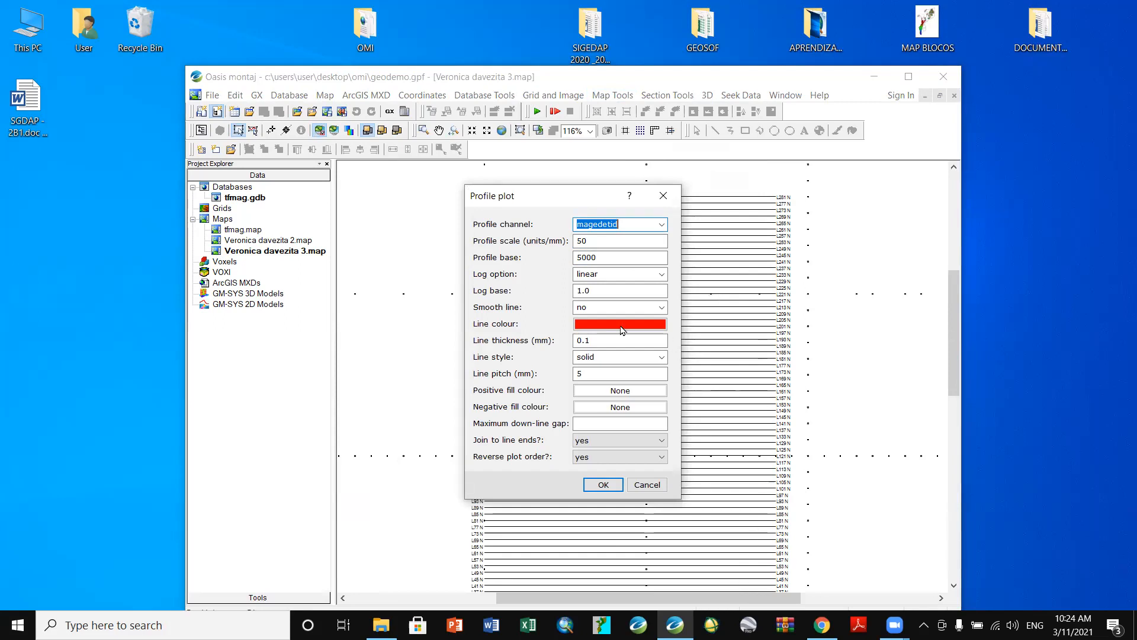
click(662, 225)
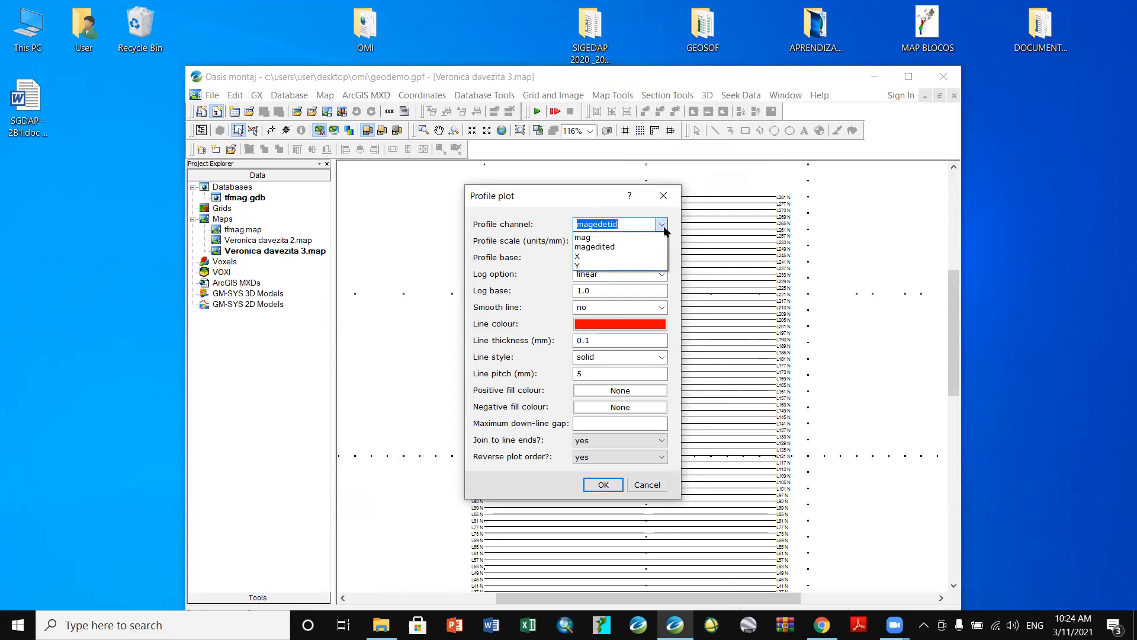
click(619, 247)
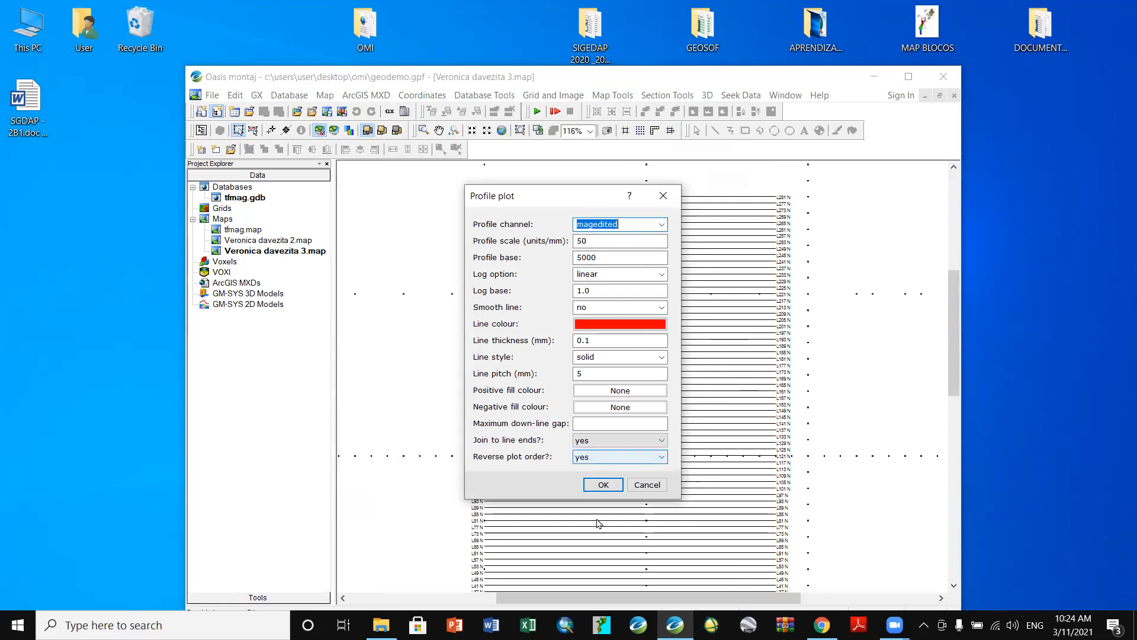
click(608, 486)
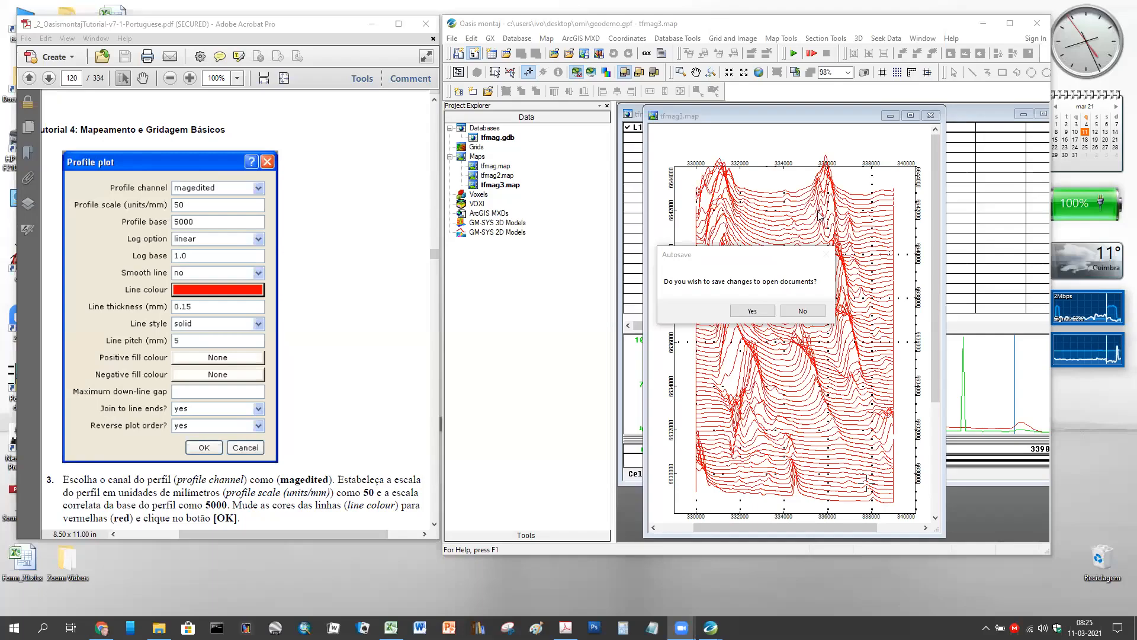
- Save changes at the Autosave prompt and bring the Chrome meeting page forward
click(753, 311)
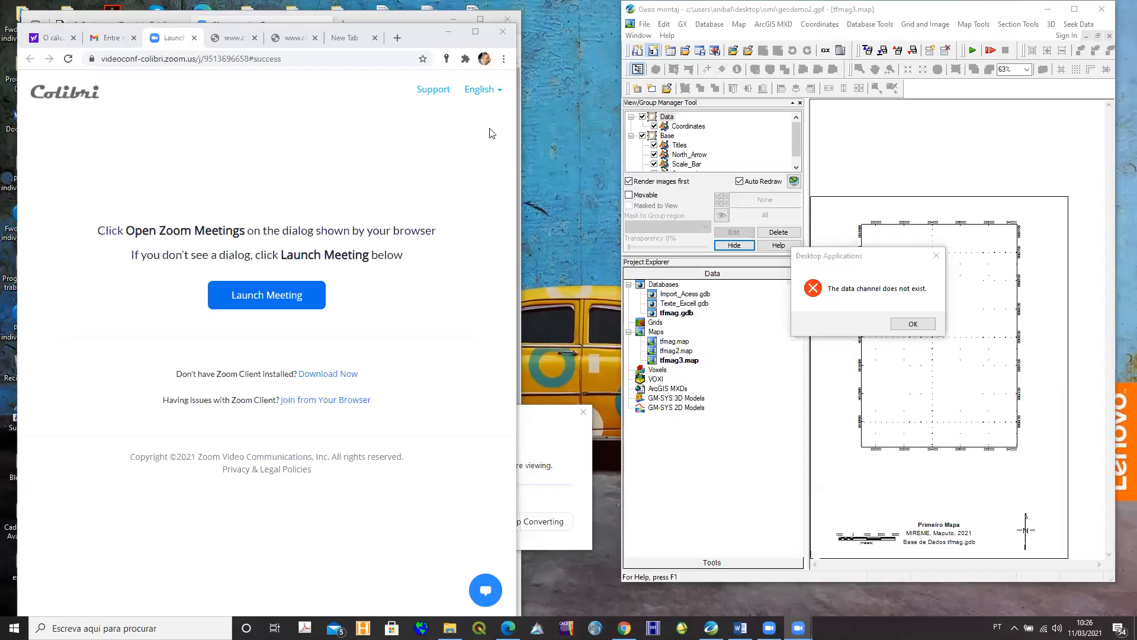
drag(253, 132, 256, 27)
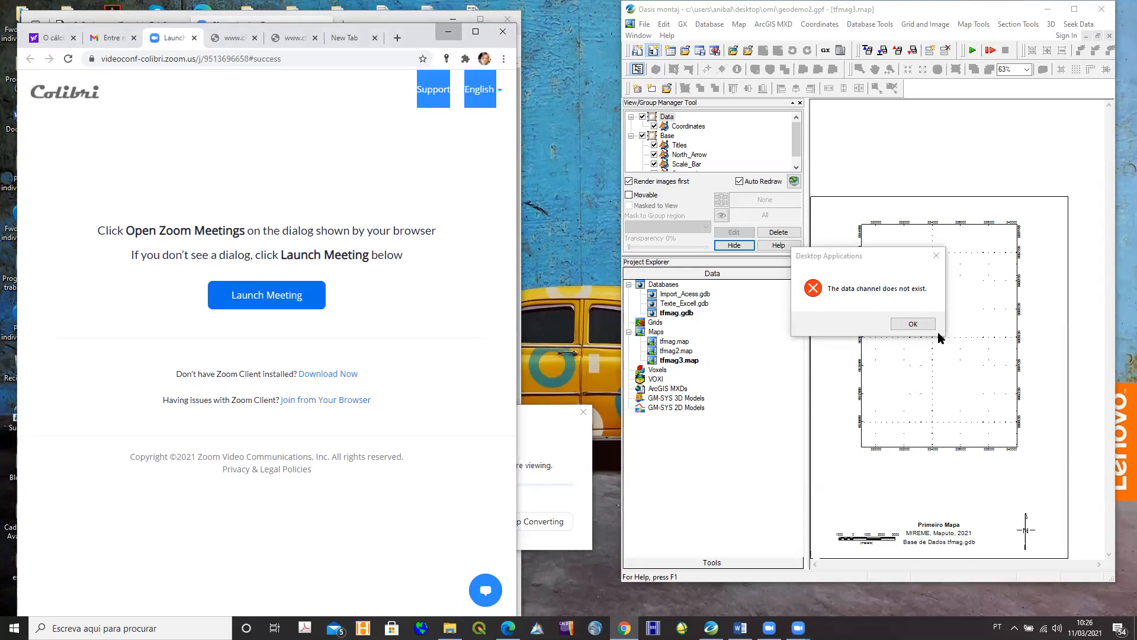
click(448, 31)
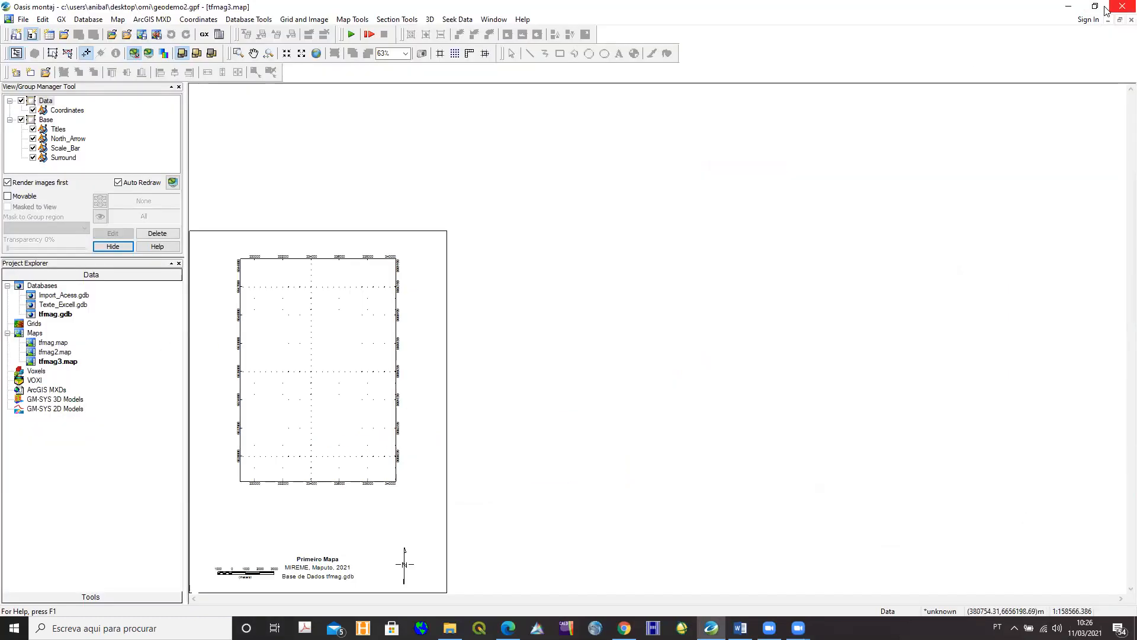
click(1095, 9)
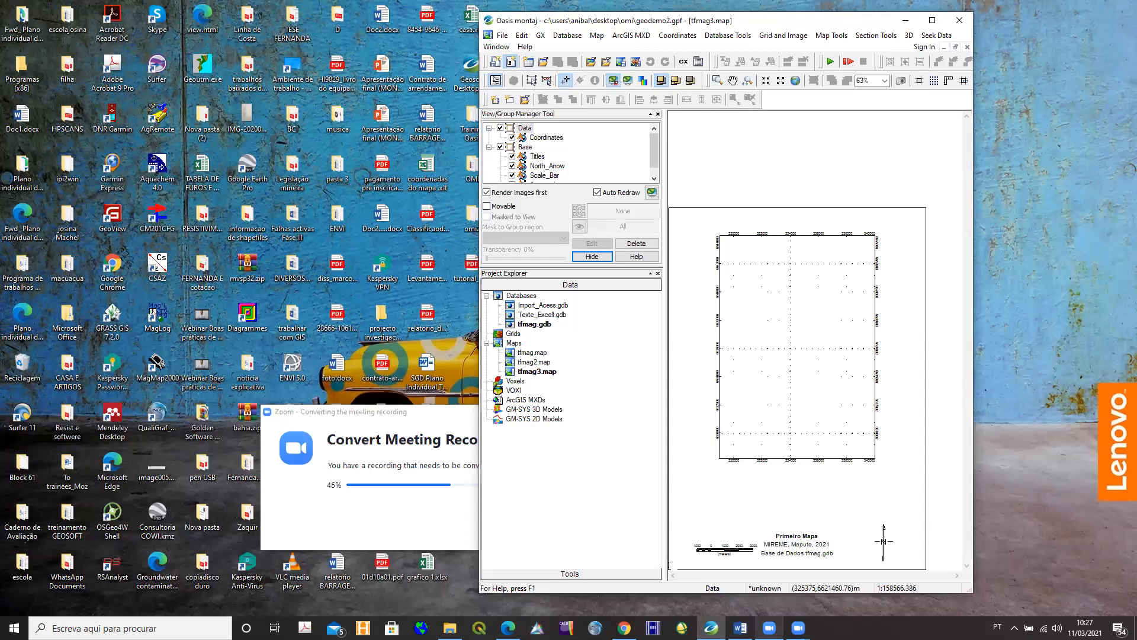
click(769, 628)
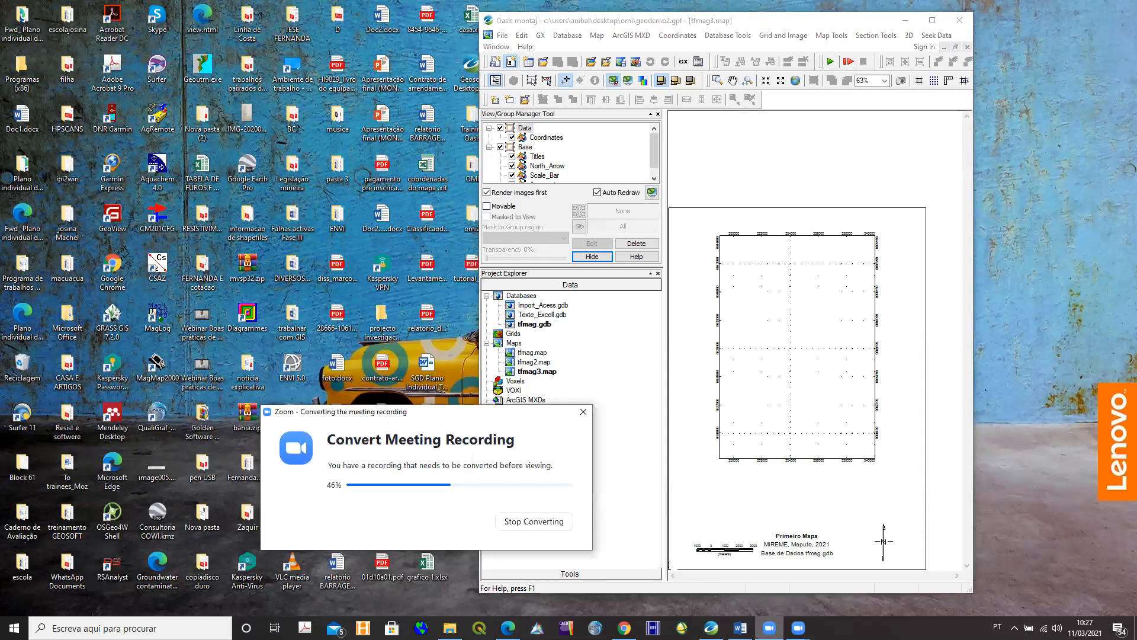
click(518, 371)
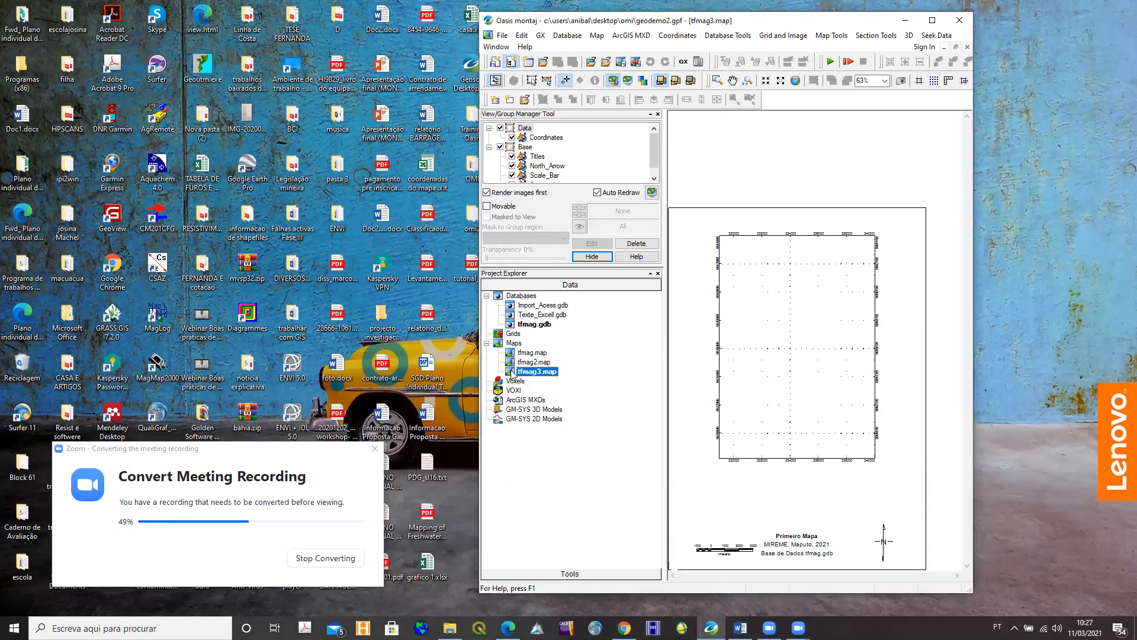
double_click(513, 373)
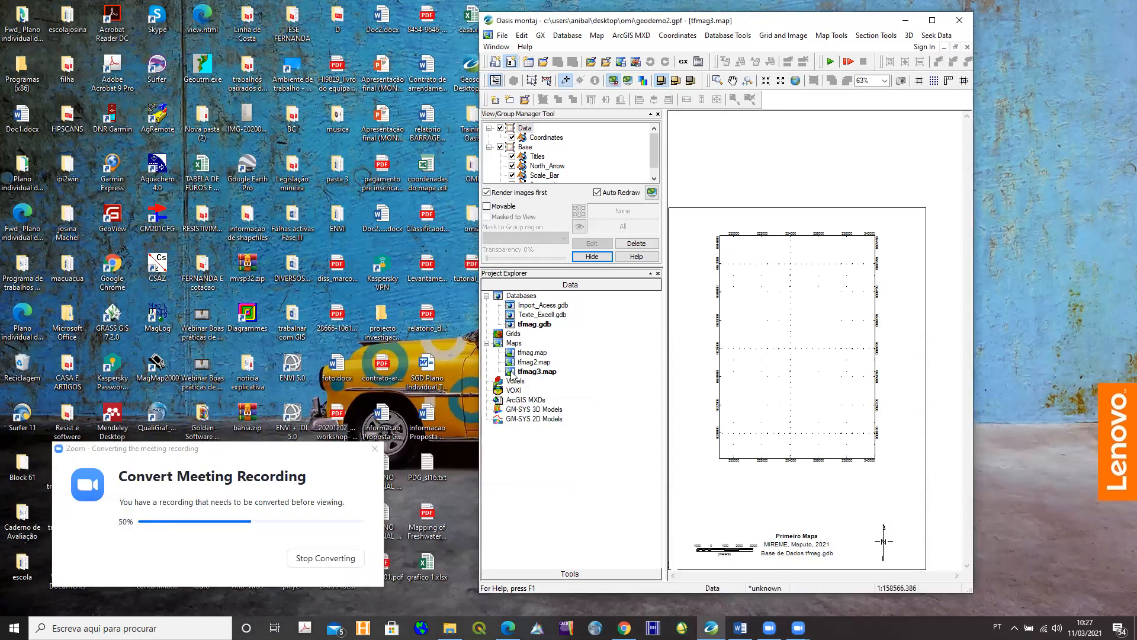
click(513, 372)
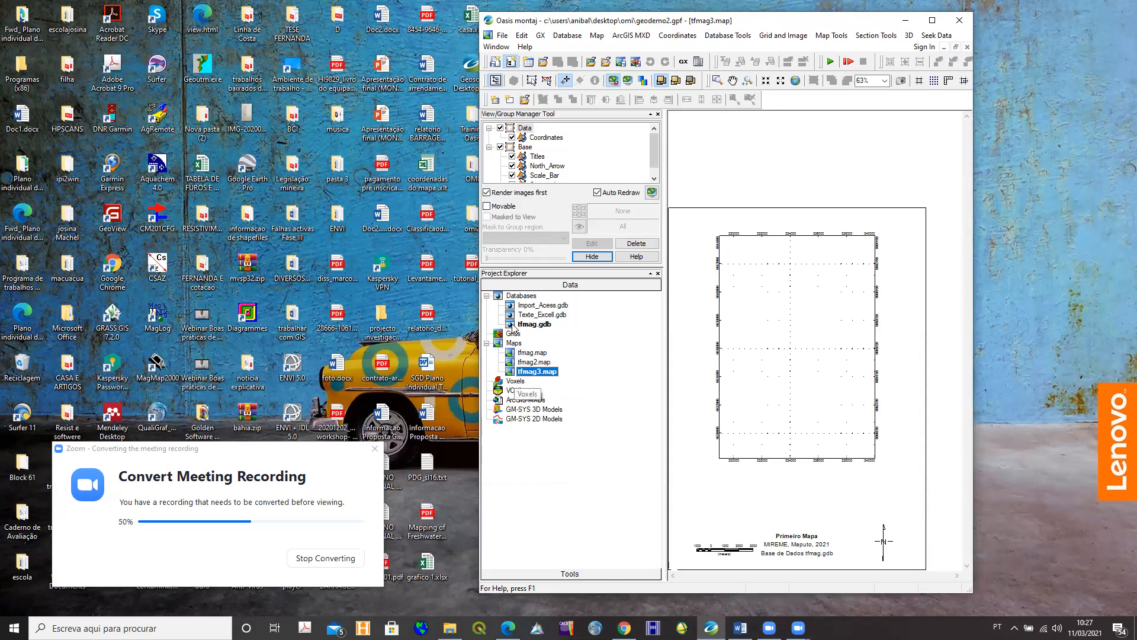
click(510, 325)
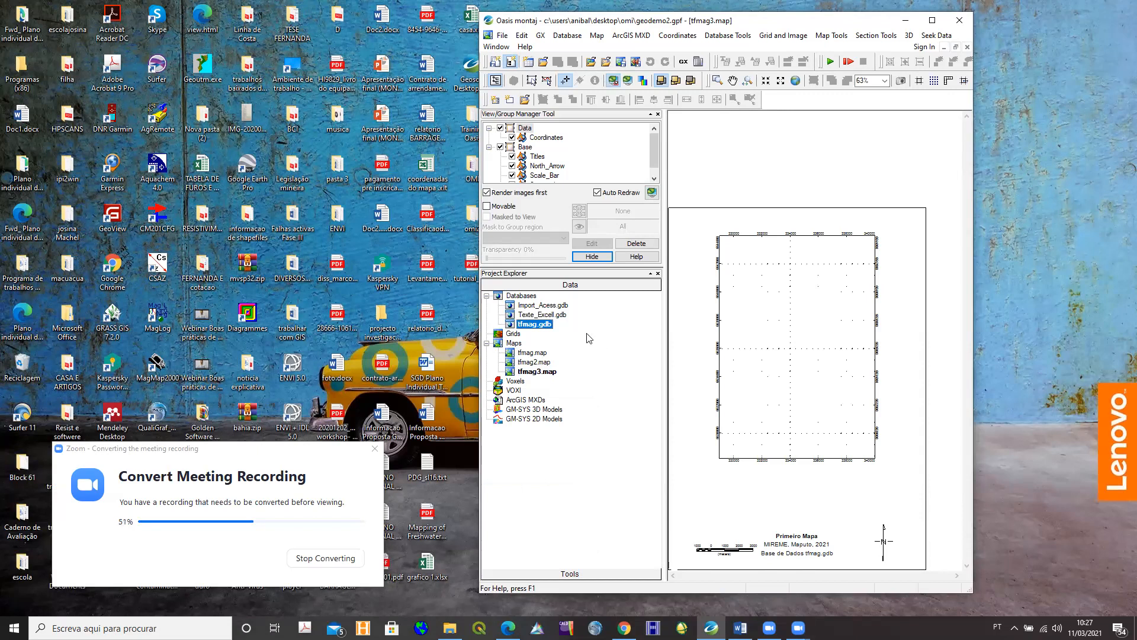
double_click(509, 329)
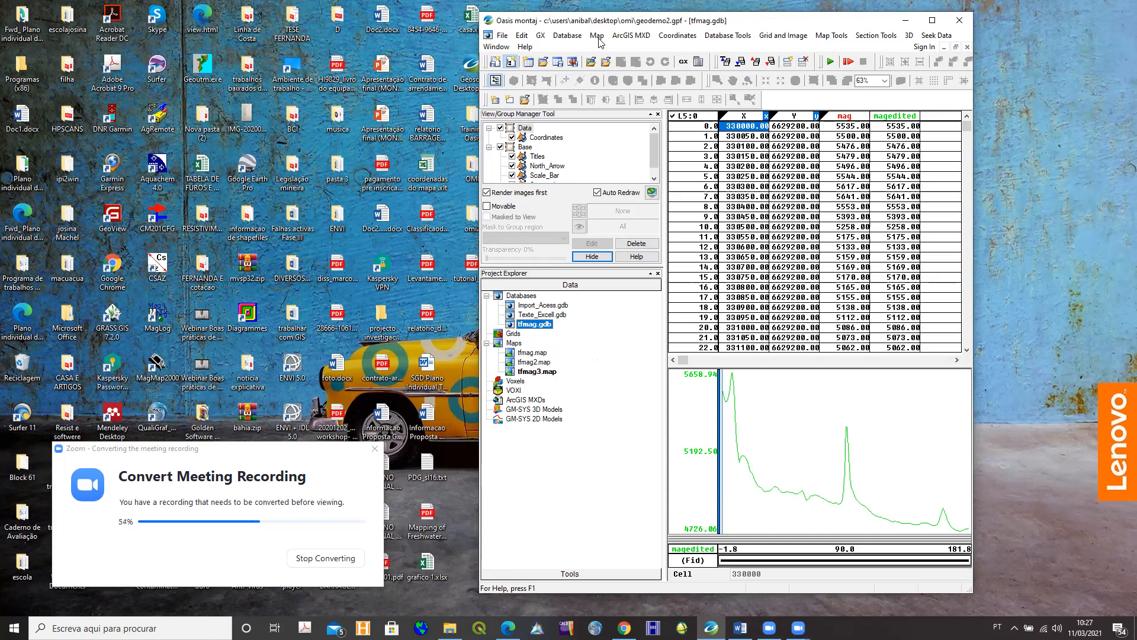
click(509, 373)
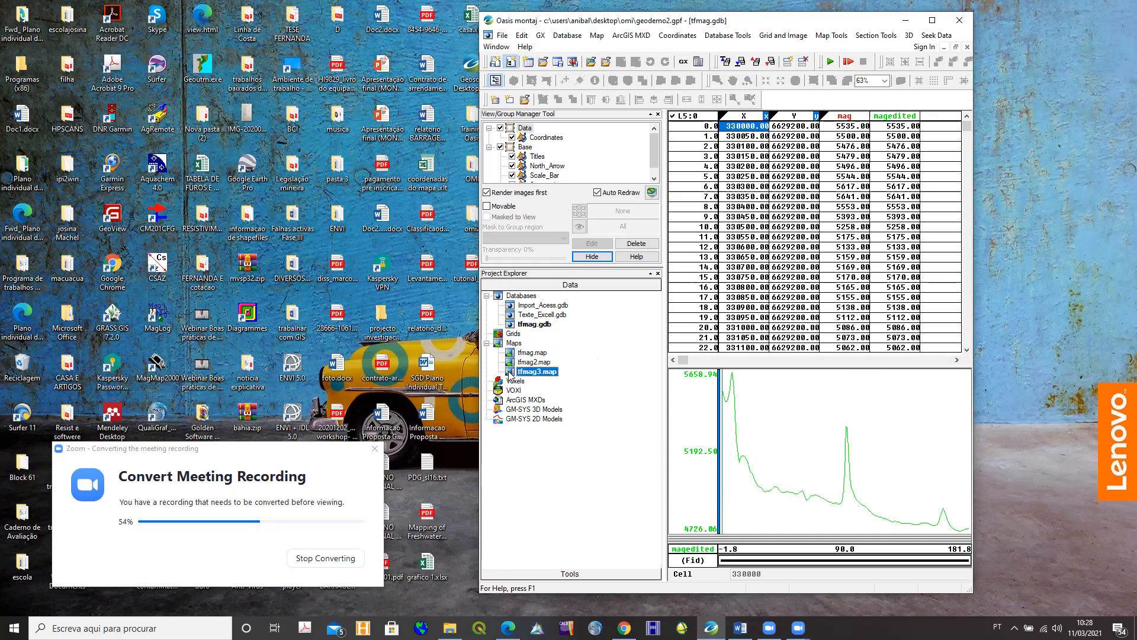
double_click(510, 374)
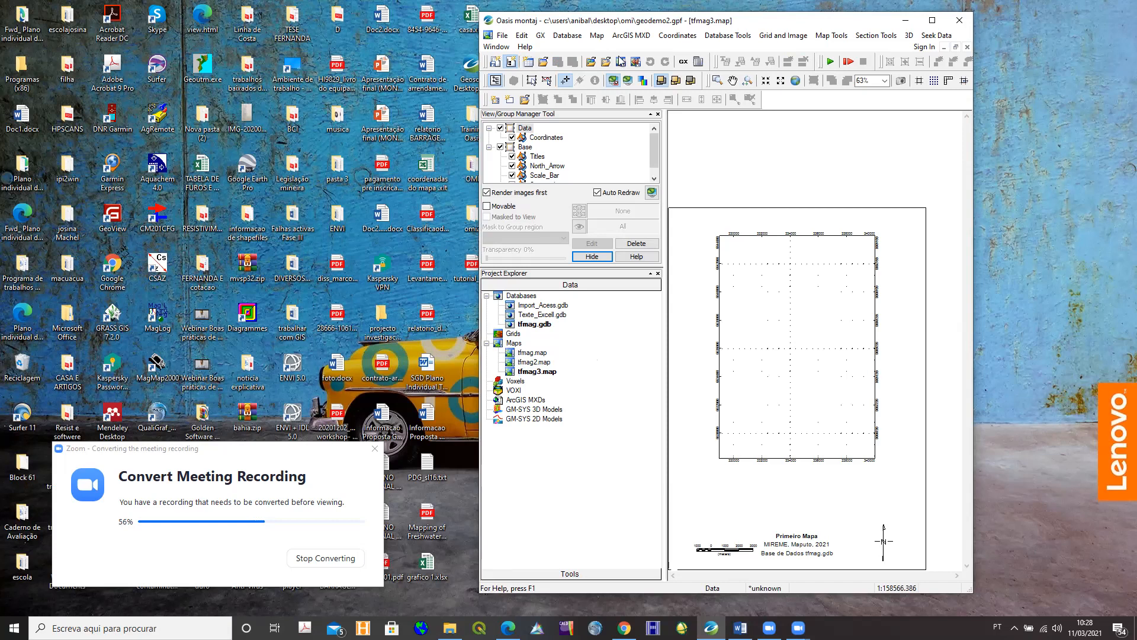
- Plot red stacked magedited profiles on tfmag3.map and maximise the window
click(835, 37)
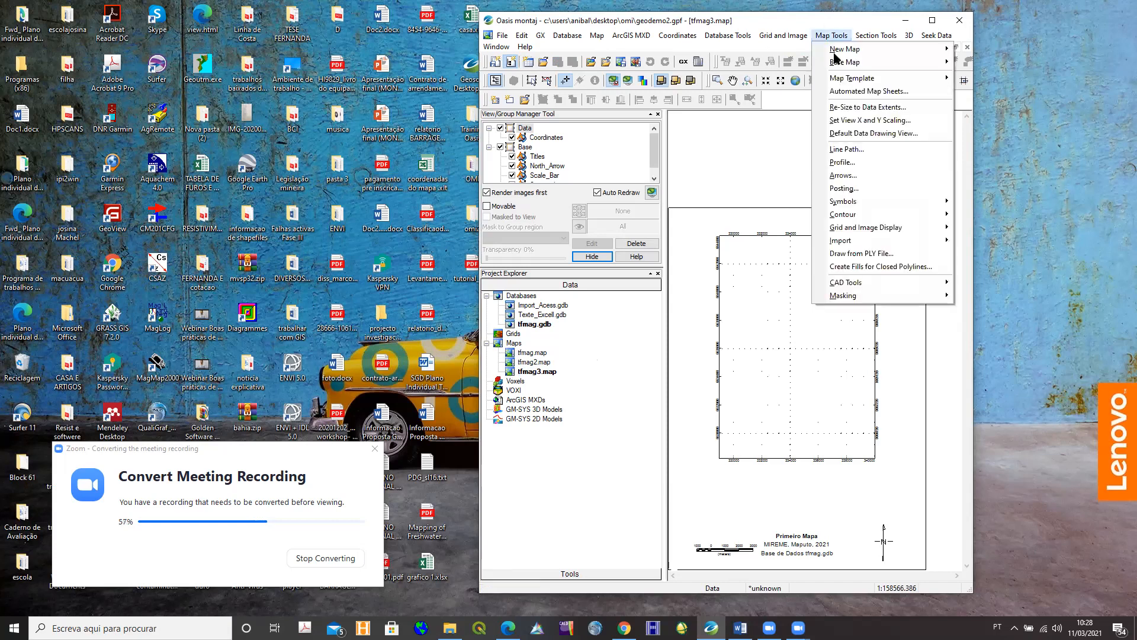
click(842, 167)
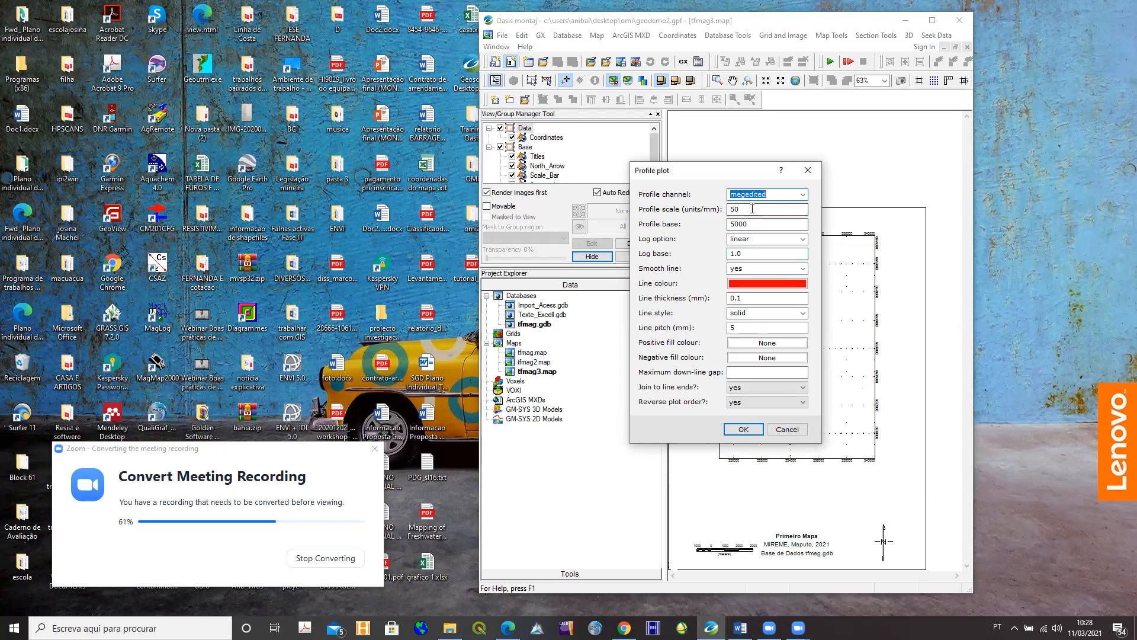
click(802, 195)
click(756, 214)
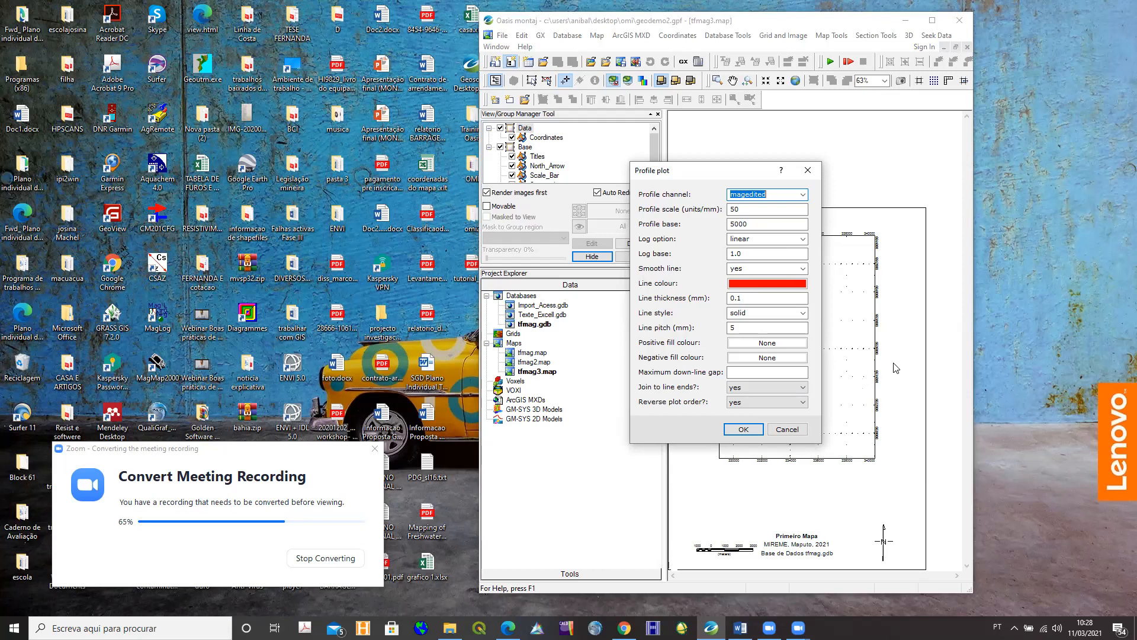
click(743, 430)
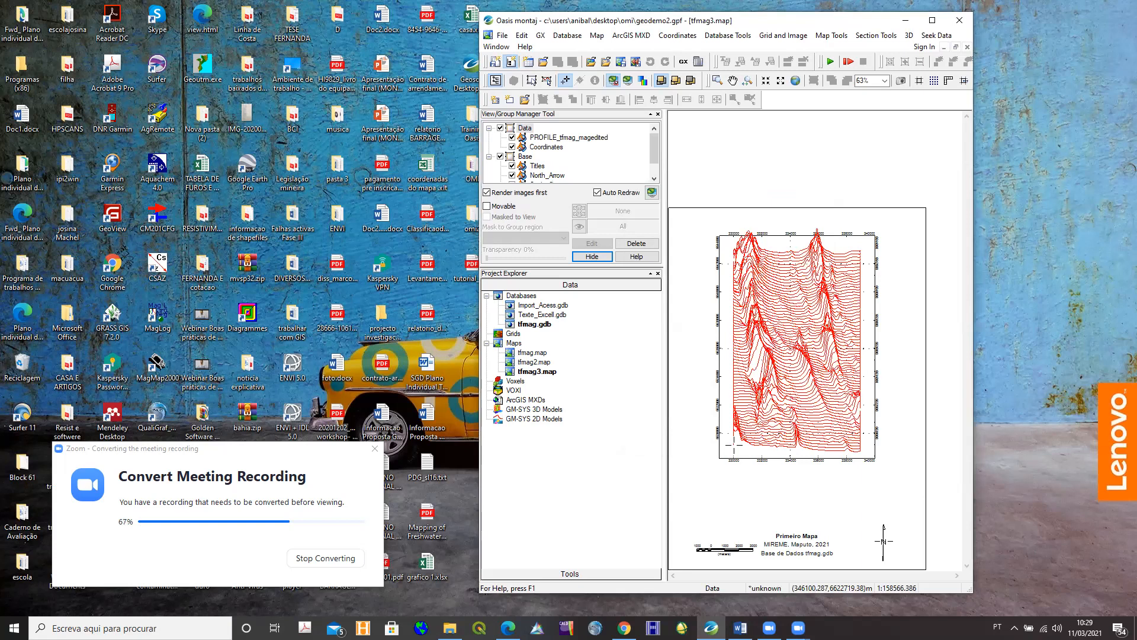
click(932, 20)
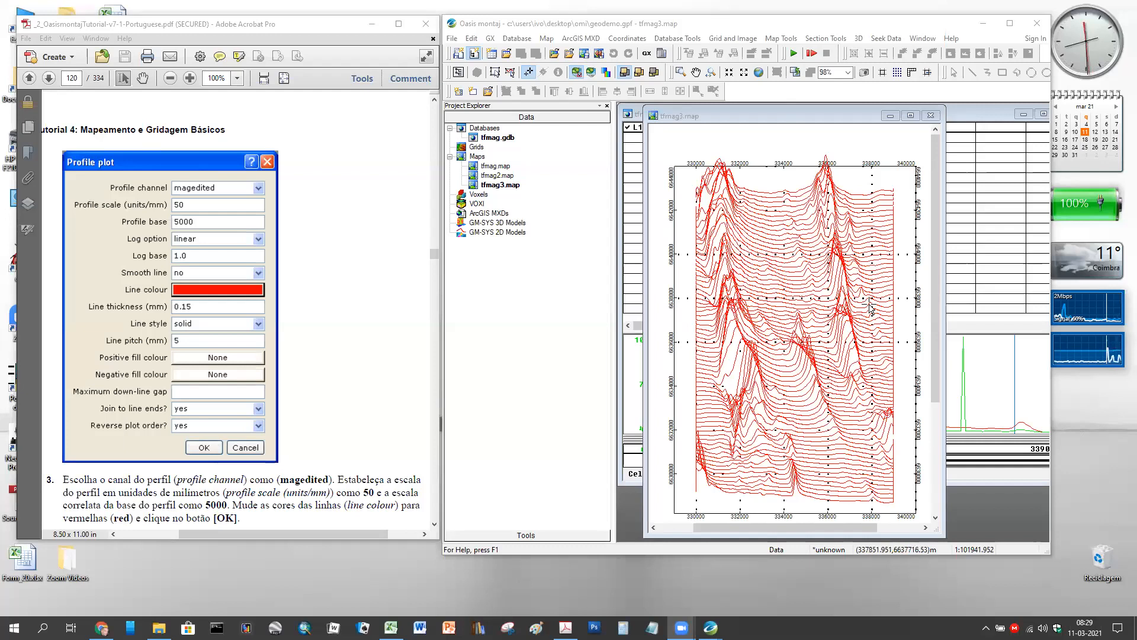
- Scroll to the 'Primeiro Mapa' title block, enable Map Group Mode and select it
drag(936, 290, 951, 382)
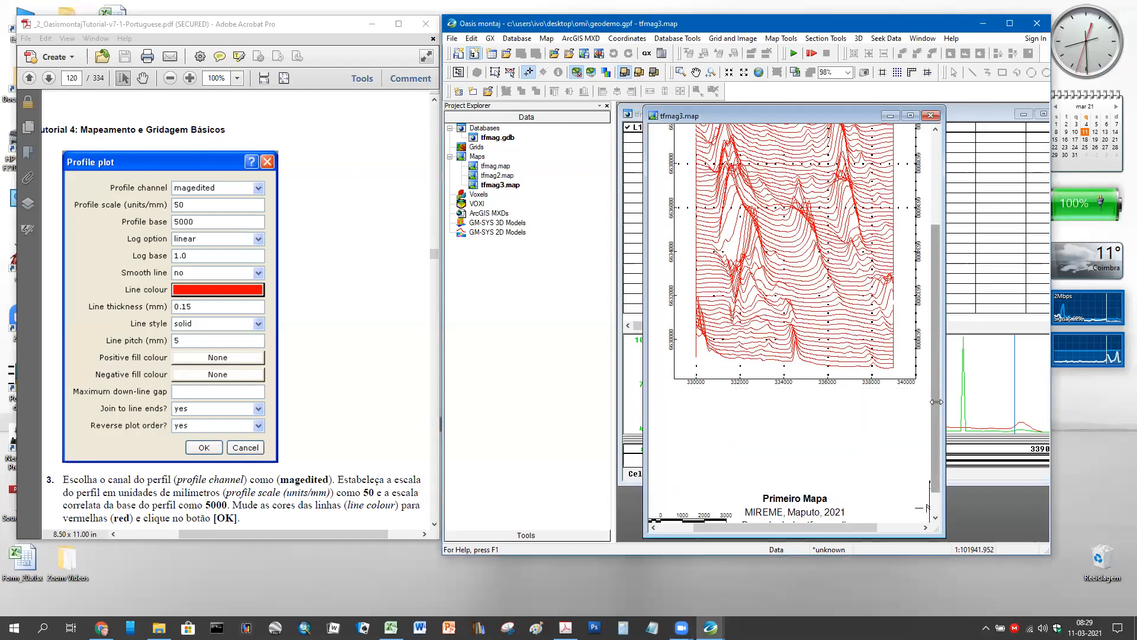
scroll(784, 470, down, 1)
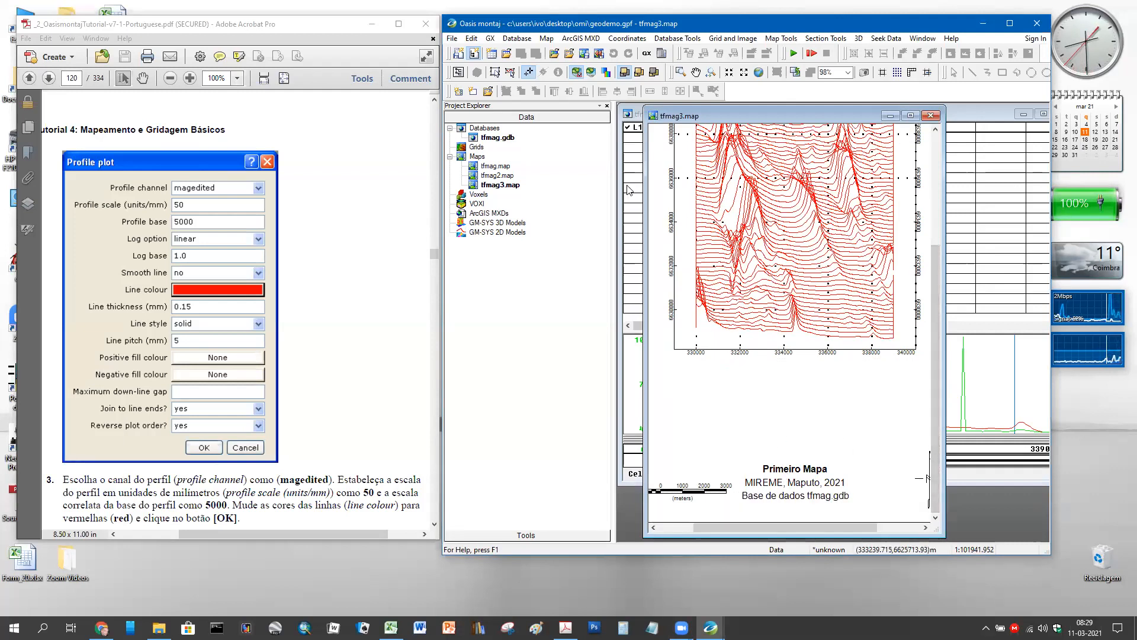
click(513, 77)
click(813, 475)
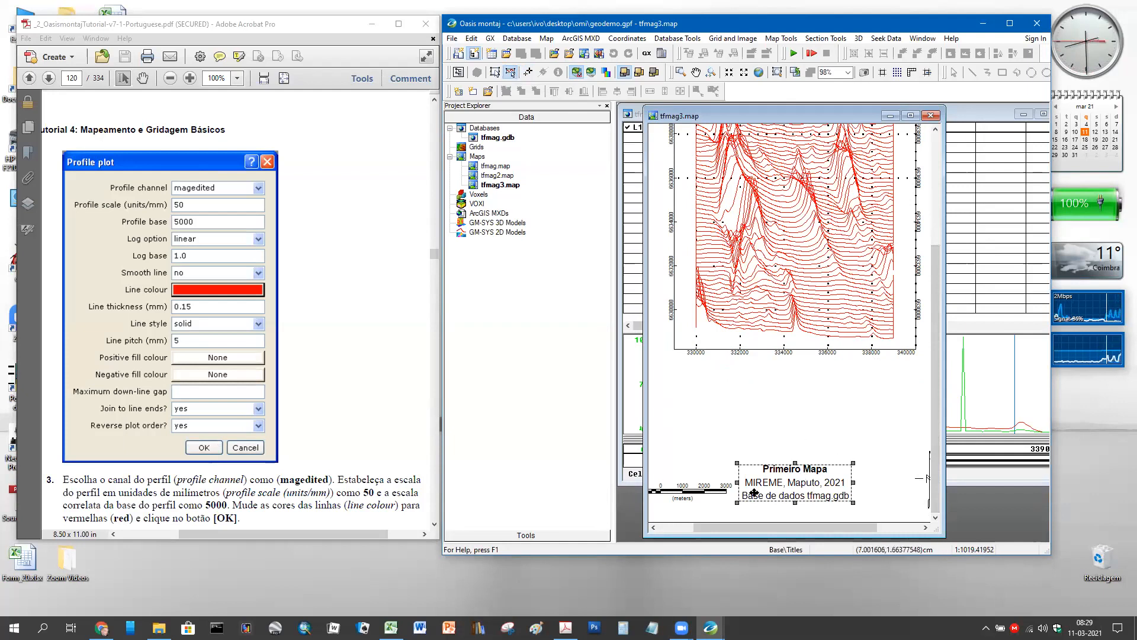
- Change the title text to 'Perfis Aeromagnéticos' in the Map Text Editor
double_click(797, 471)
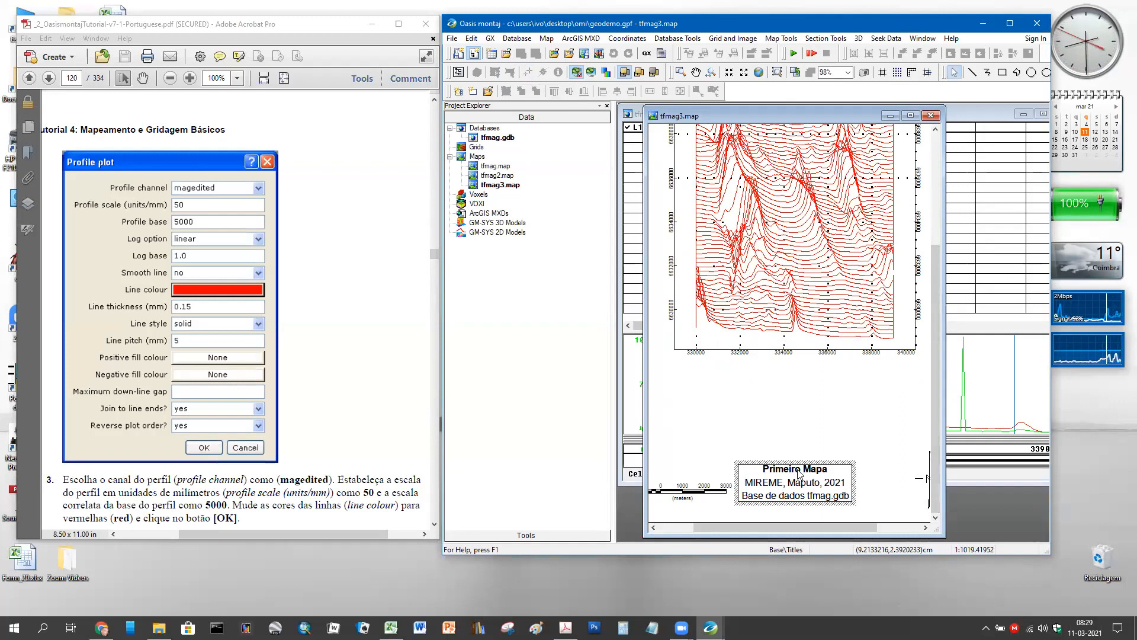
double_click(797, 472)
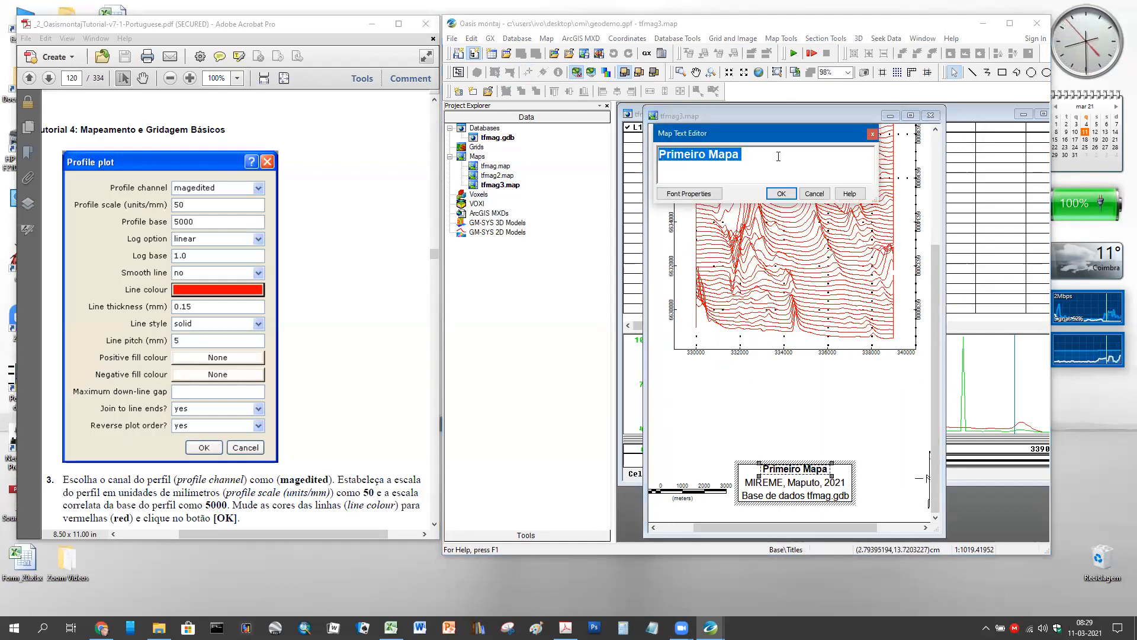
text(Per)
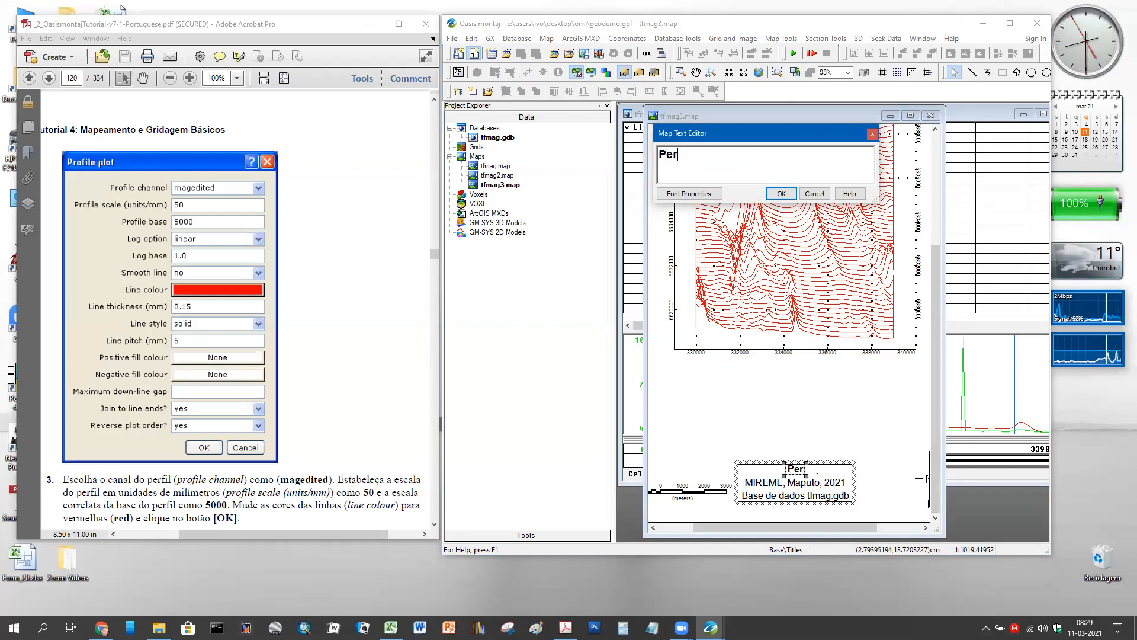
text(fis)
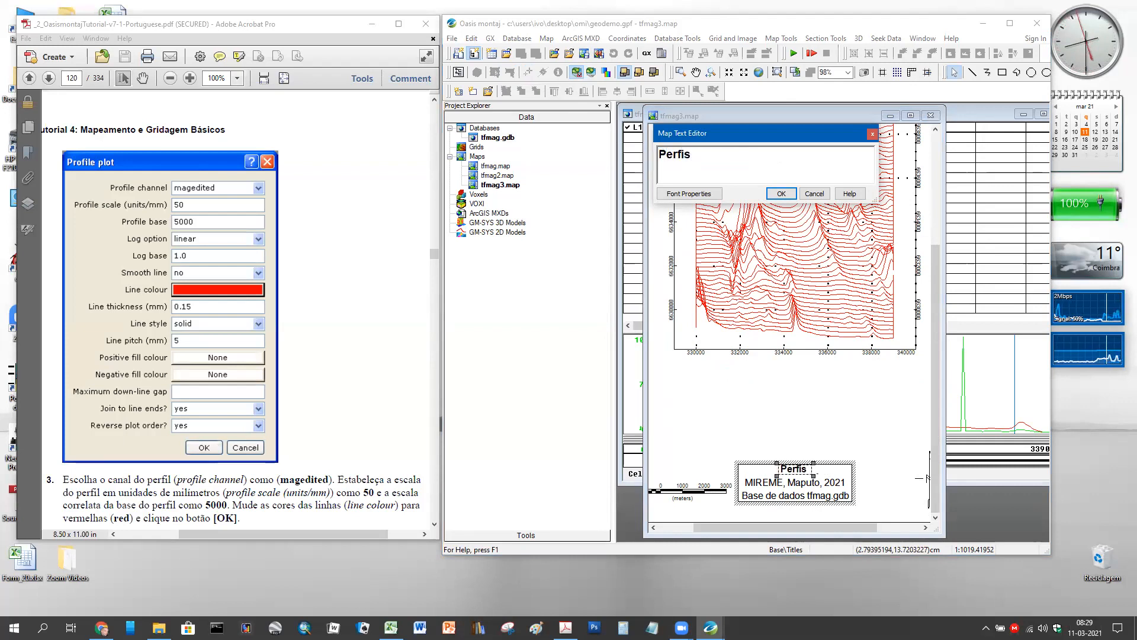
text( Geo)
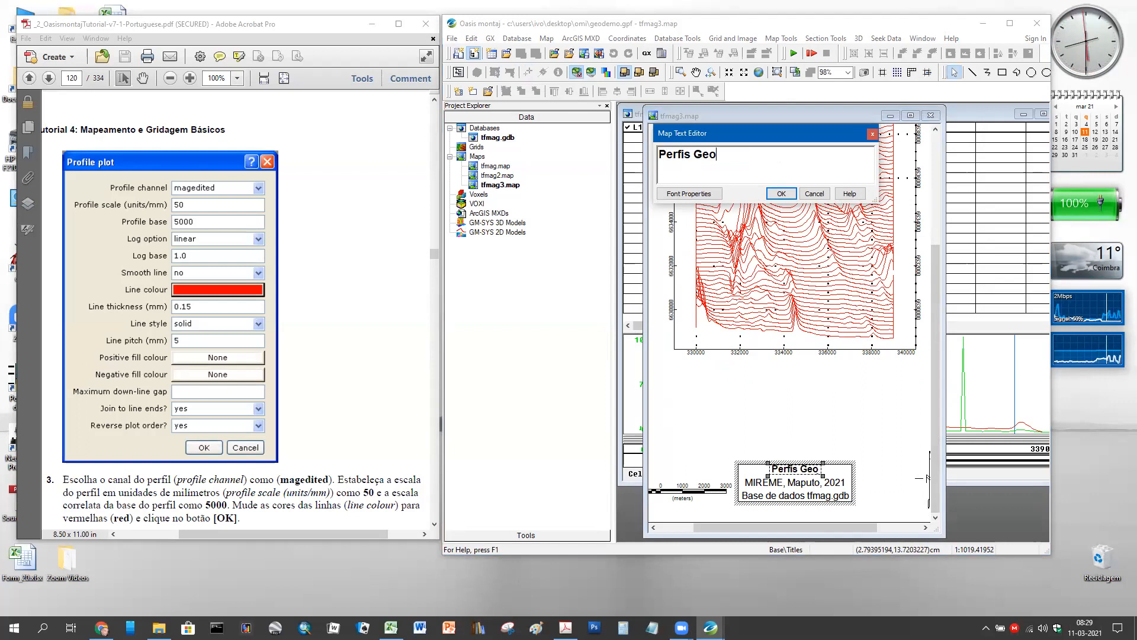
text(magn)
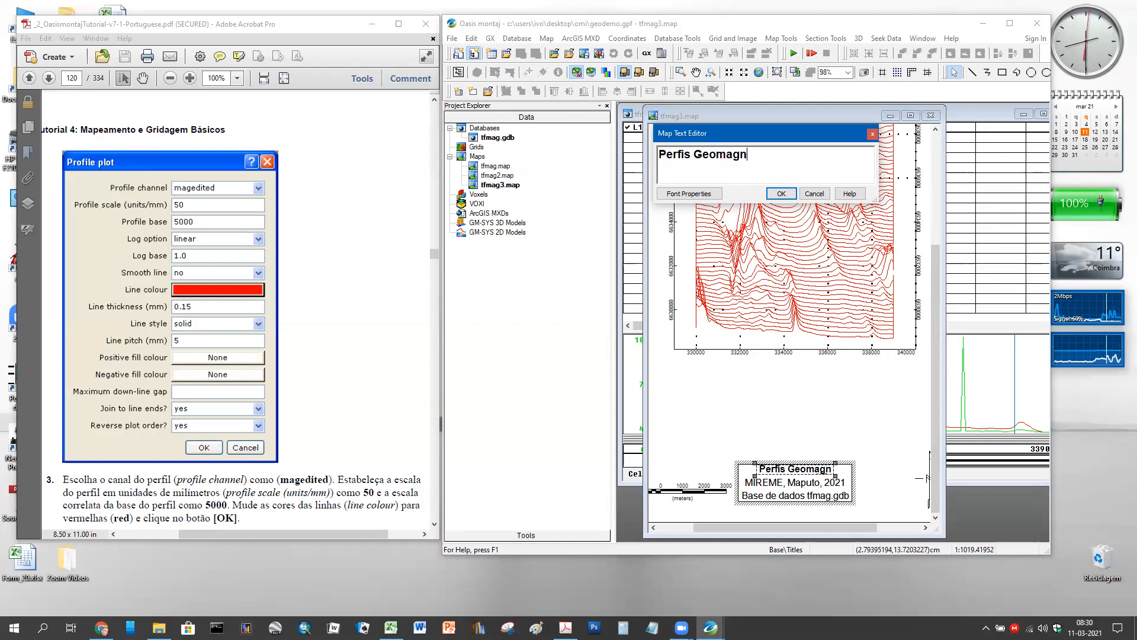
text(éticos)
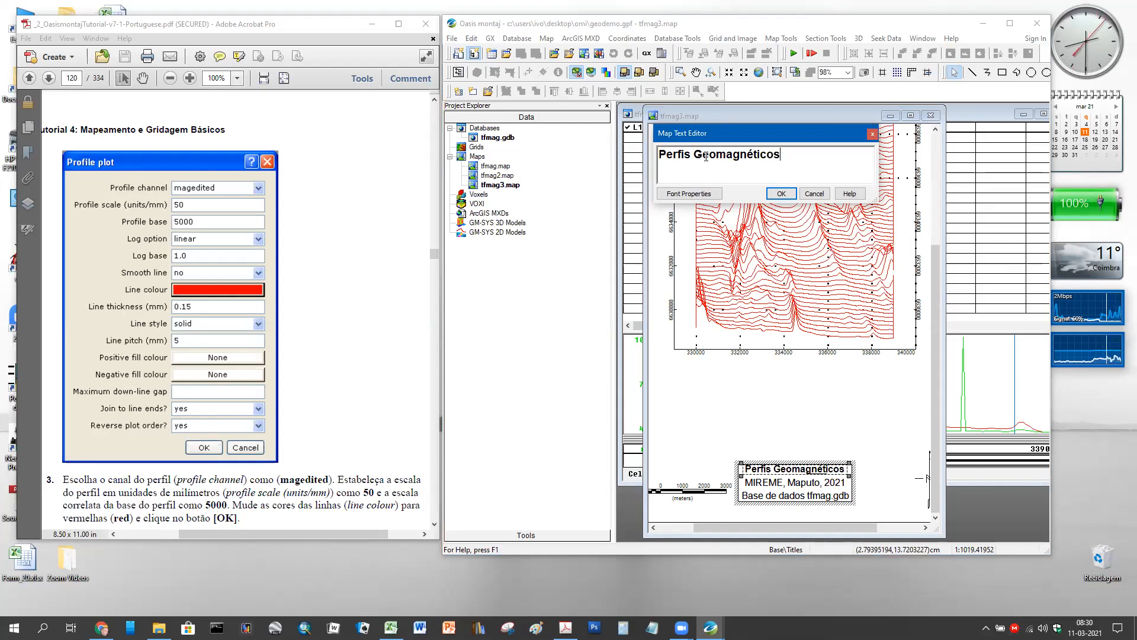
drag(709, 155, 698, 155)
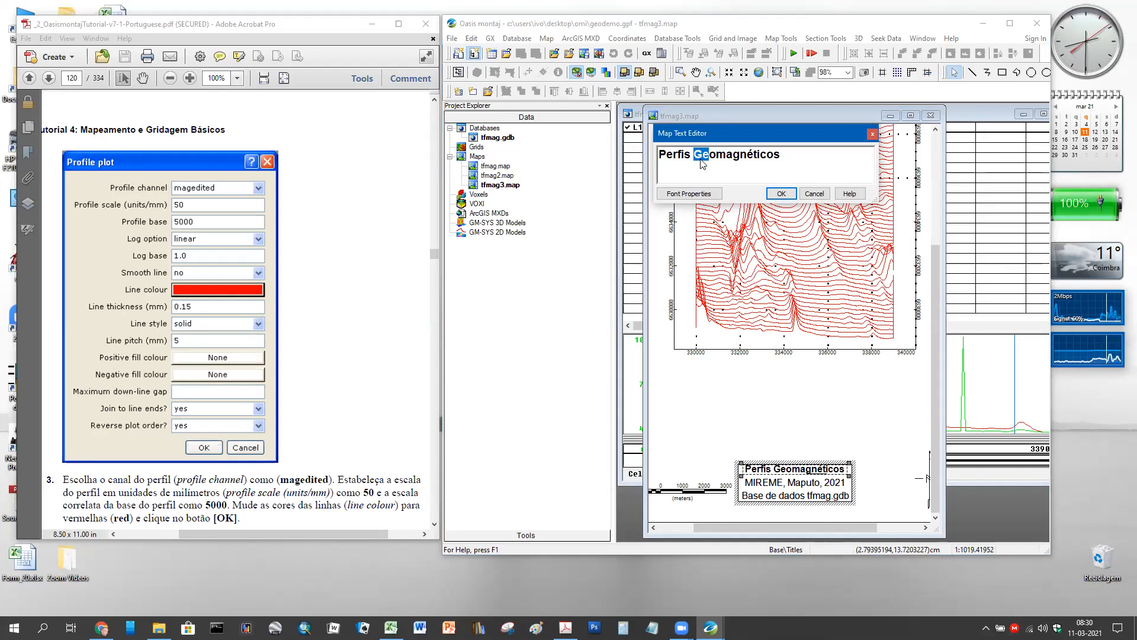
text(A)
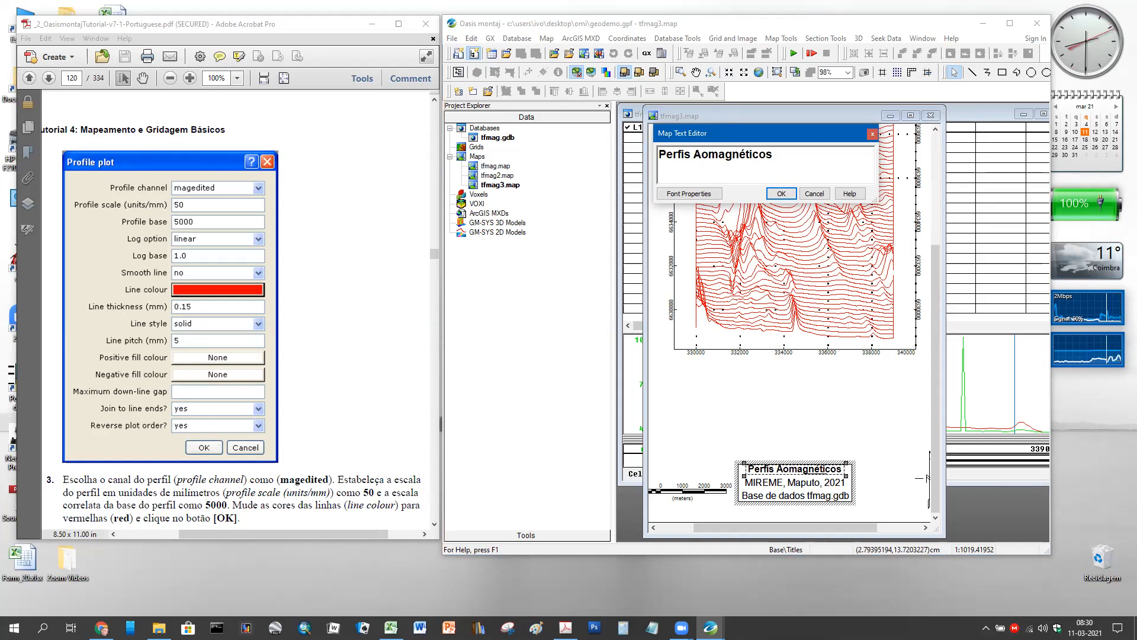
text(er)
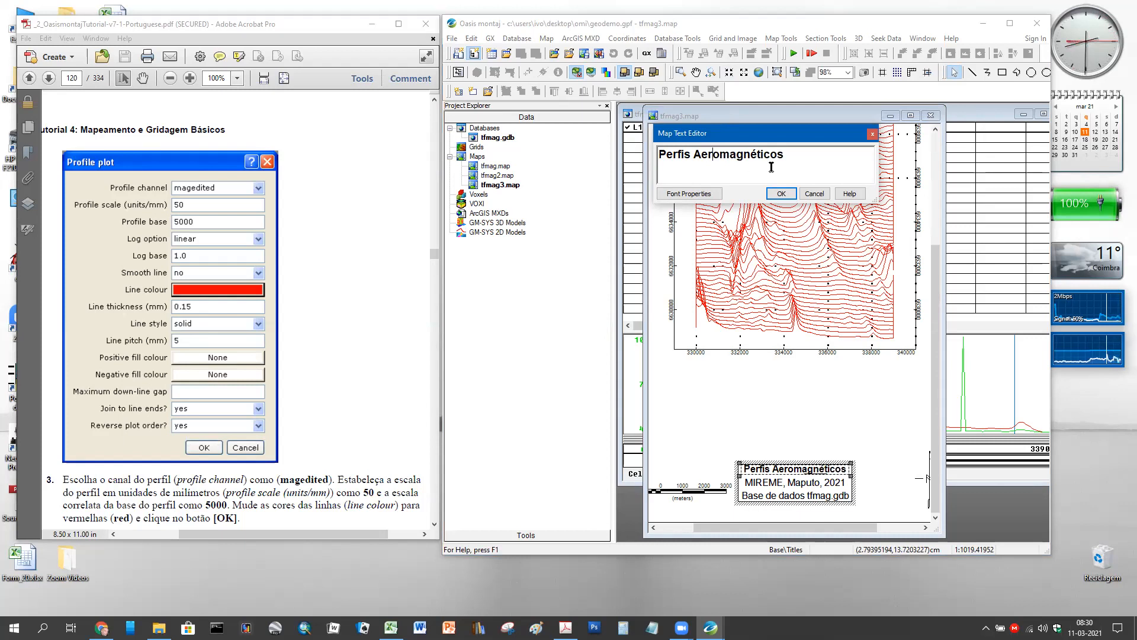
click(783, 195)
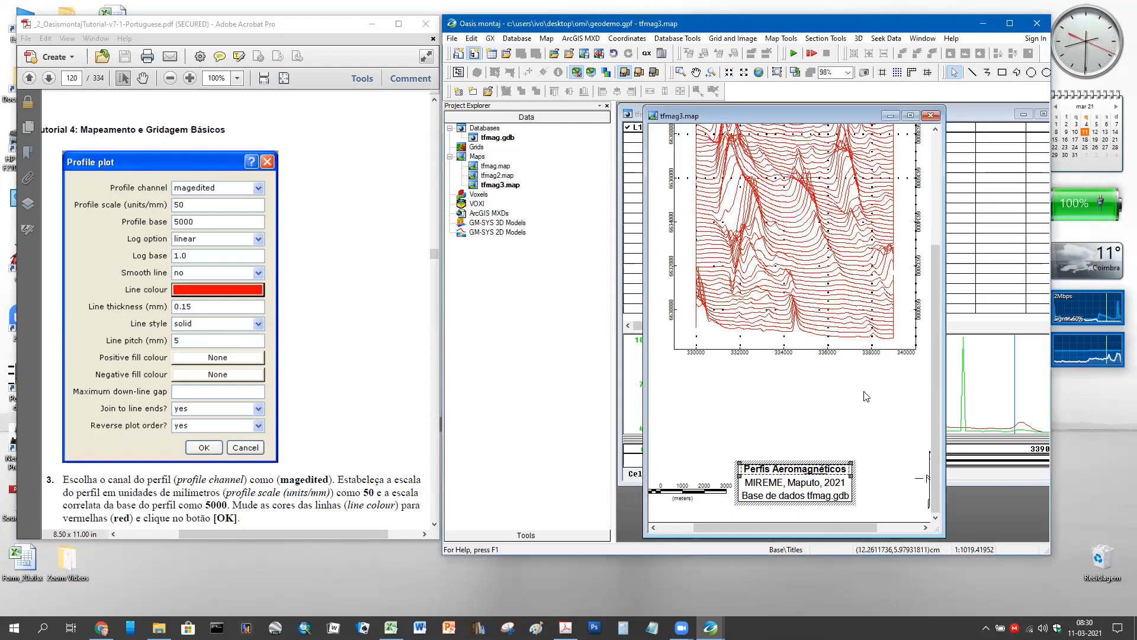
- Scroll the View/Group Manager list and deselect the edited title block
scroll(867, 395, down, 3)
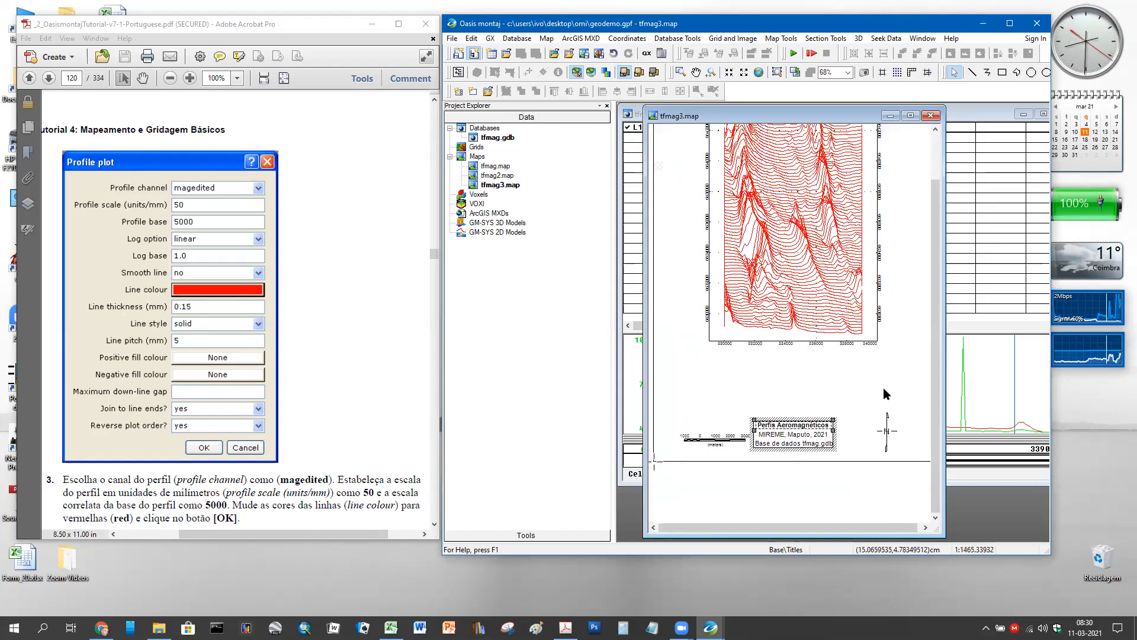
scroll(883, 387, down, 2)
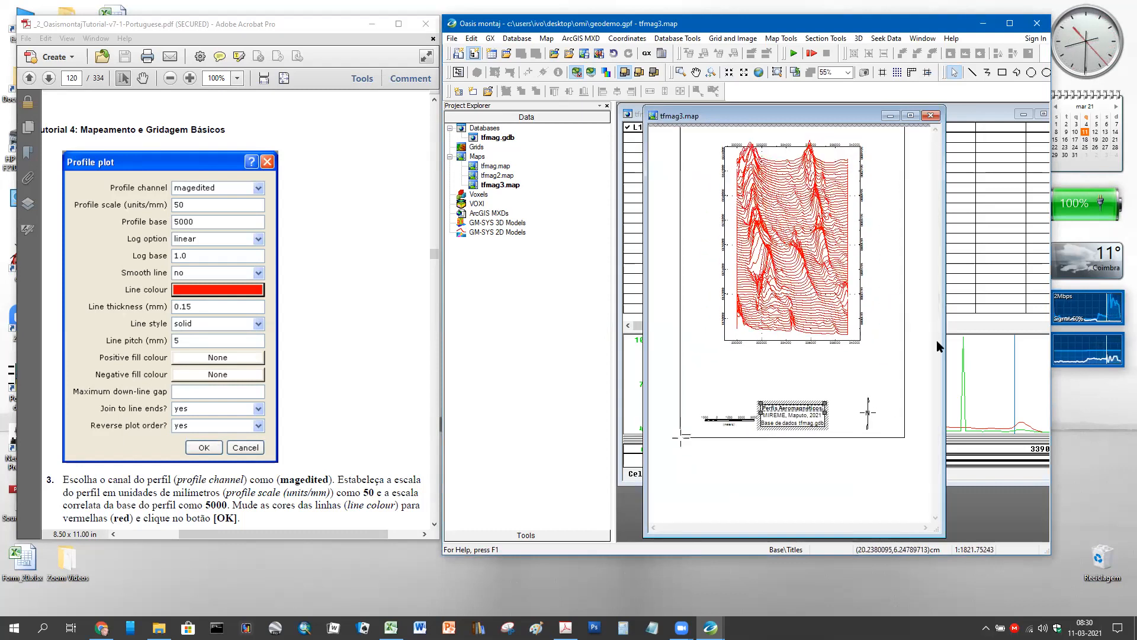
scroll(920, 315, down, 2)
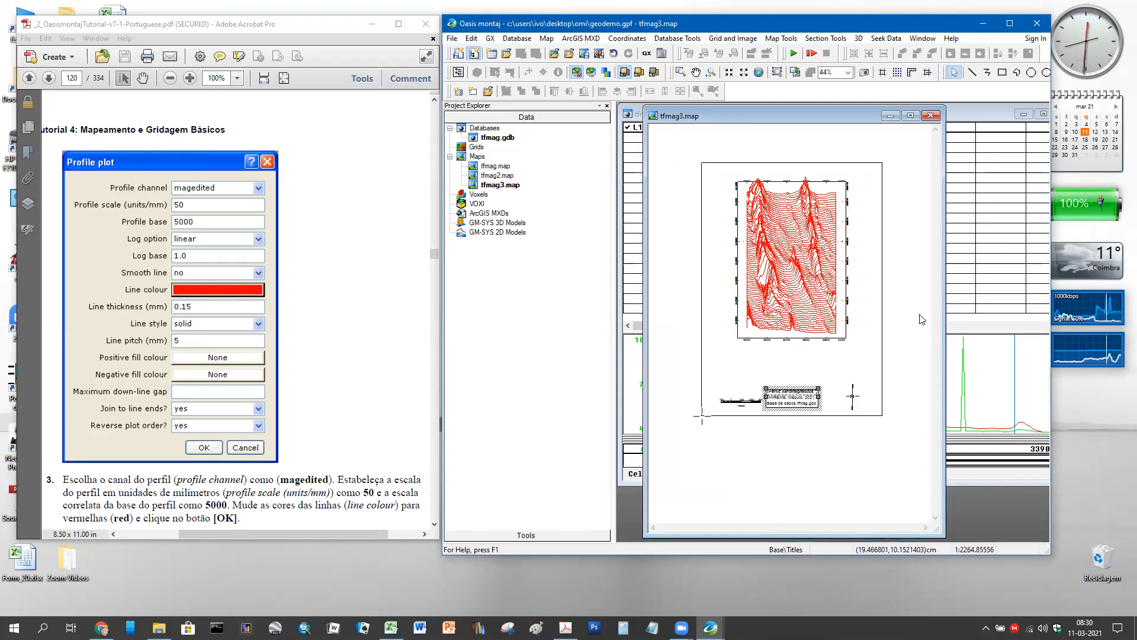
click(832, 436)
click(760, 440)
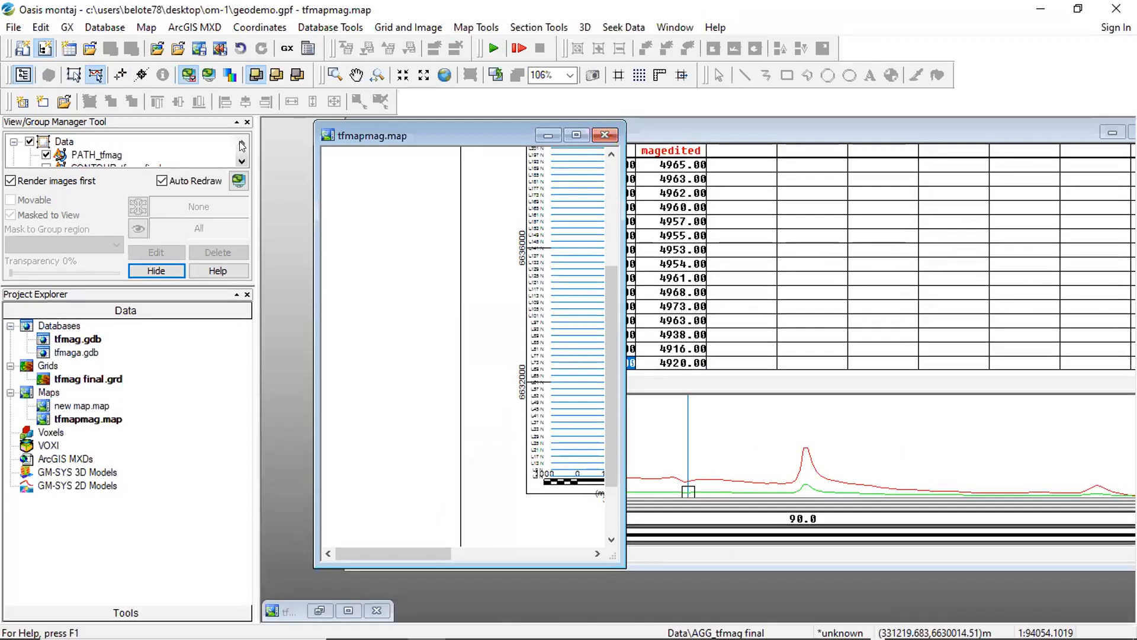
- Activate the minimised tfmag final.grd grid window
scroll(240, 151, down, 1)
scroll(238, 156, up, 2)
scroll(241, 160, down, 4)
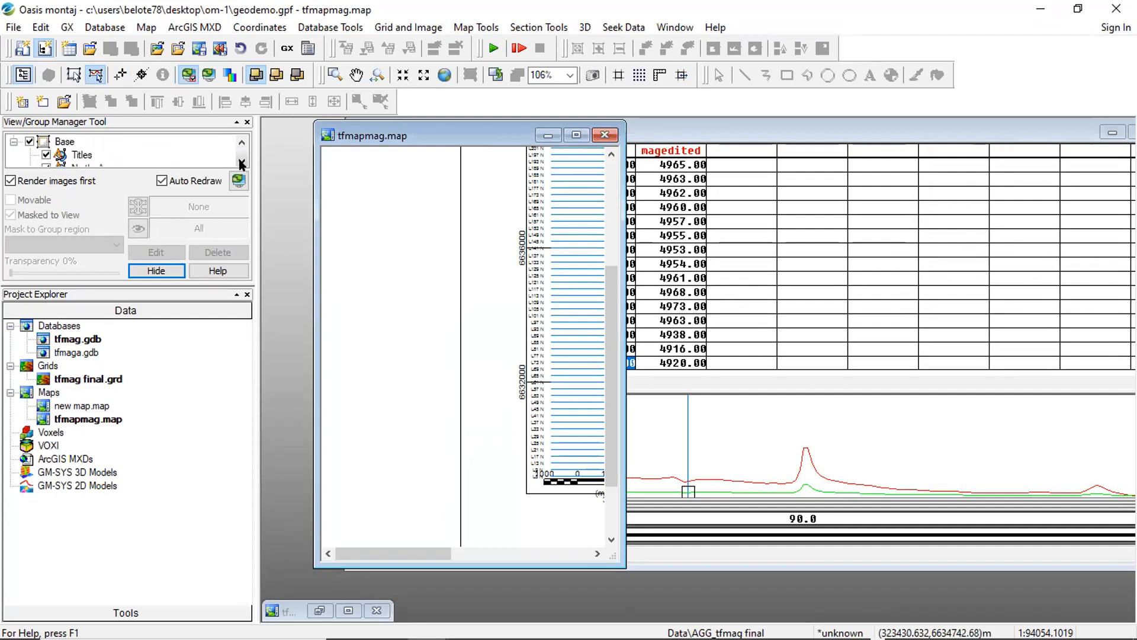
scroll(241, 164, down, 3)
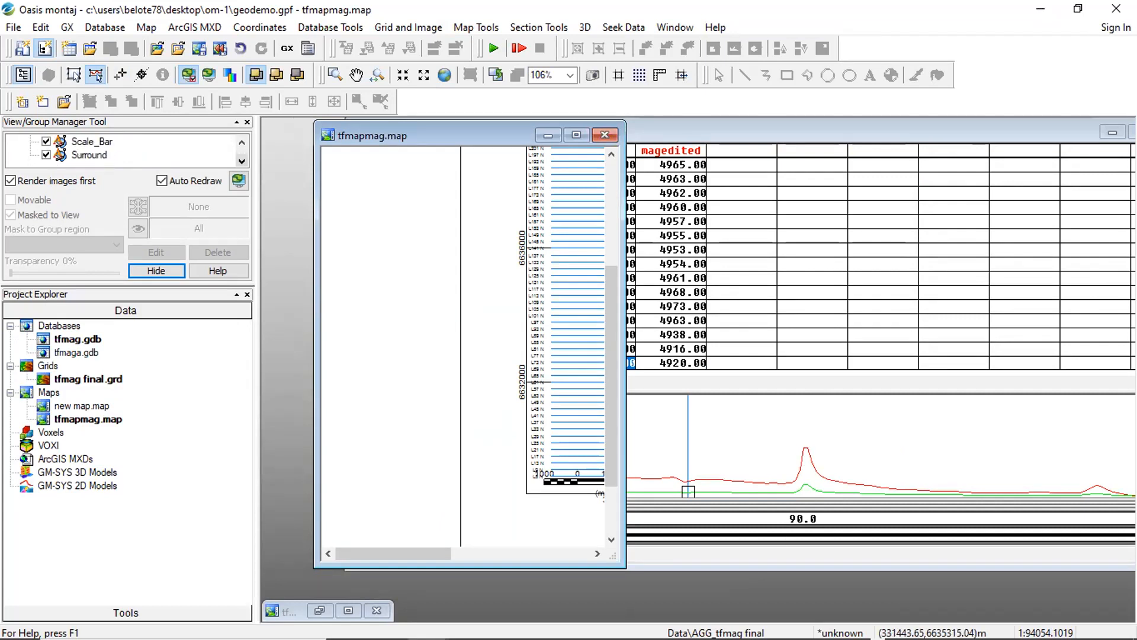
click(348, 609)
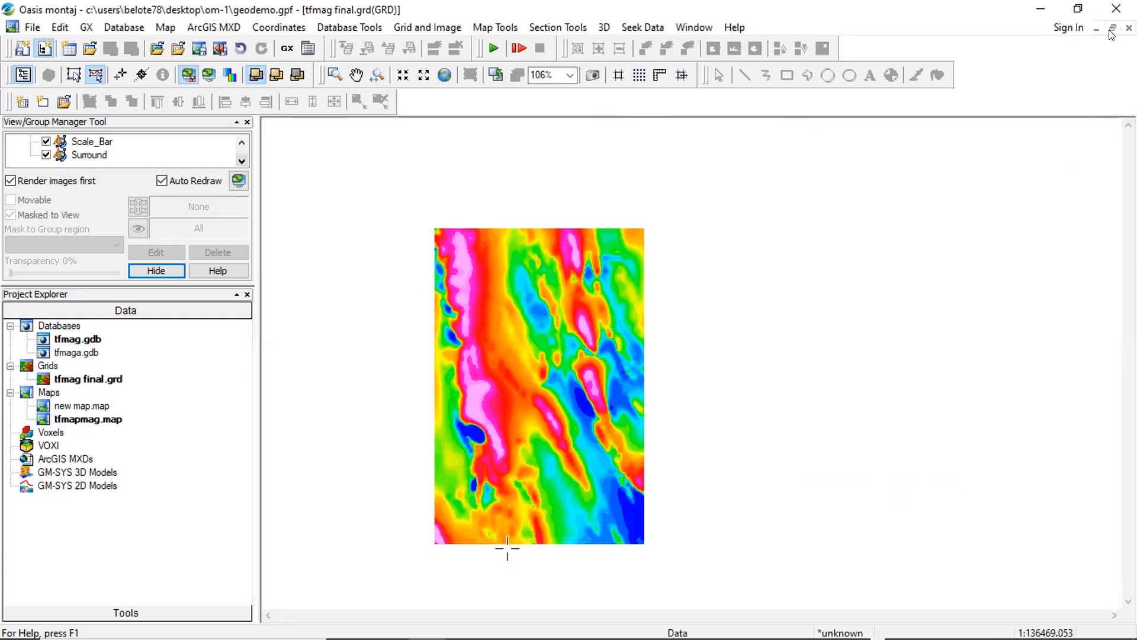
- Restore the tfmag final grid beside the tfmapmag profile map, then minimize the grid window
click(1112, 29)
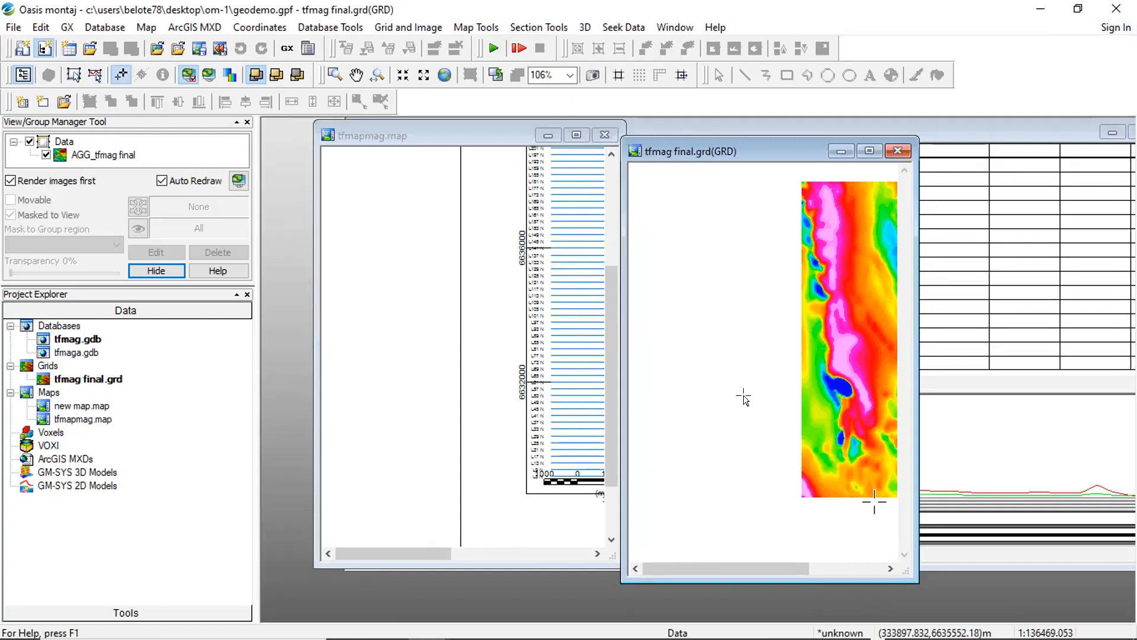
click(550, 524)
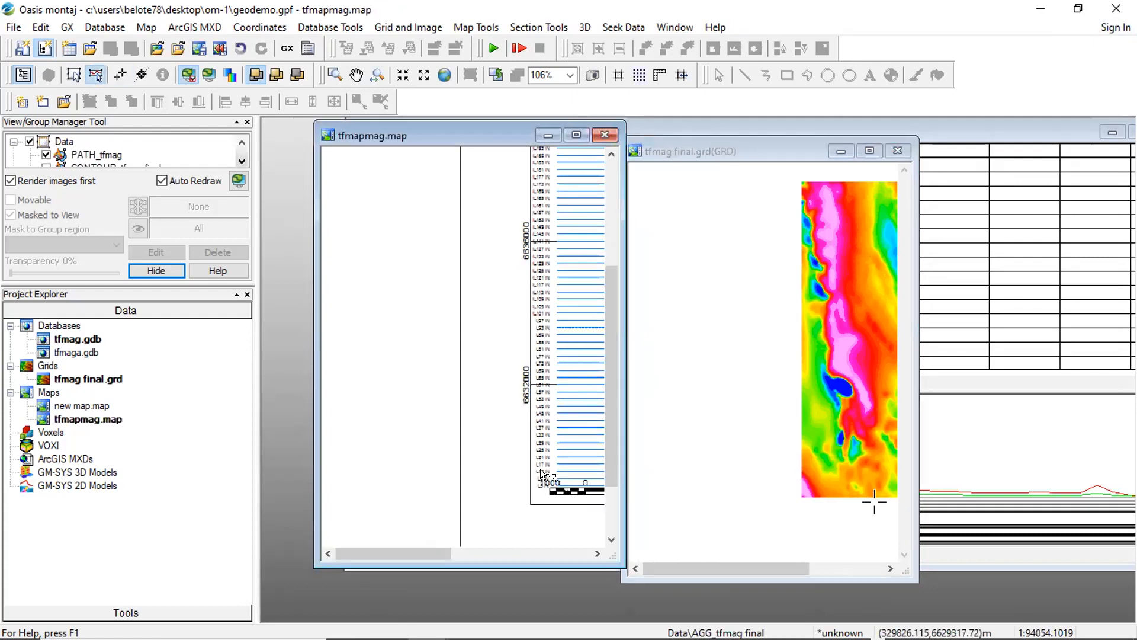
scroll(540, 471, down, 3)
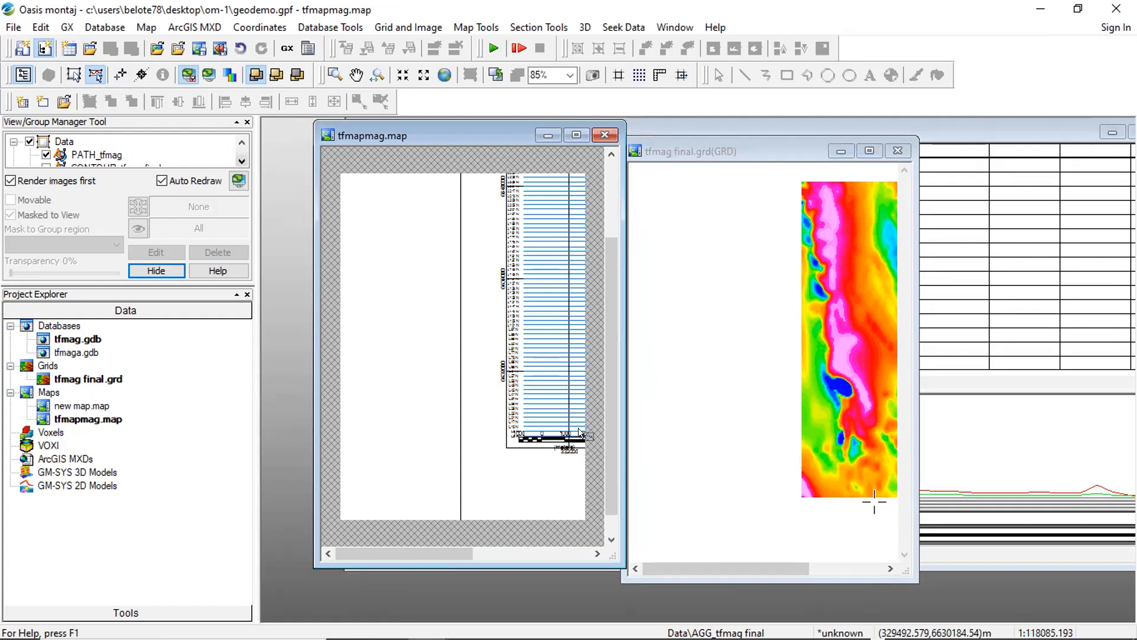
click(841, 151)
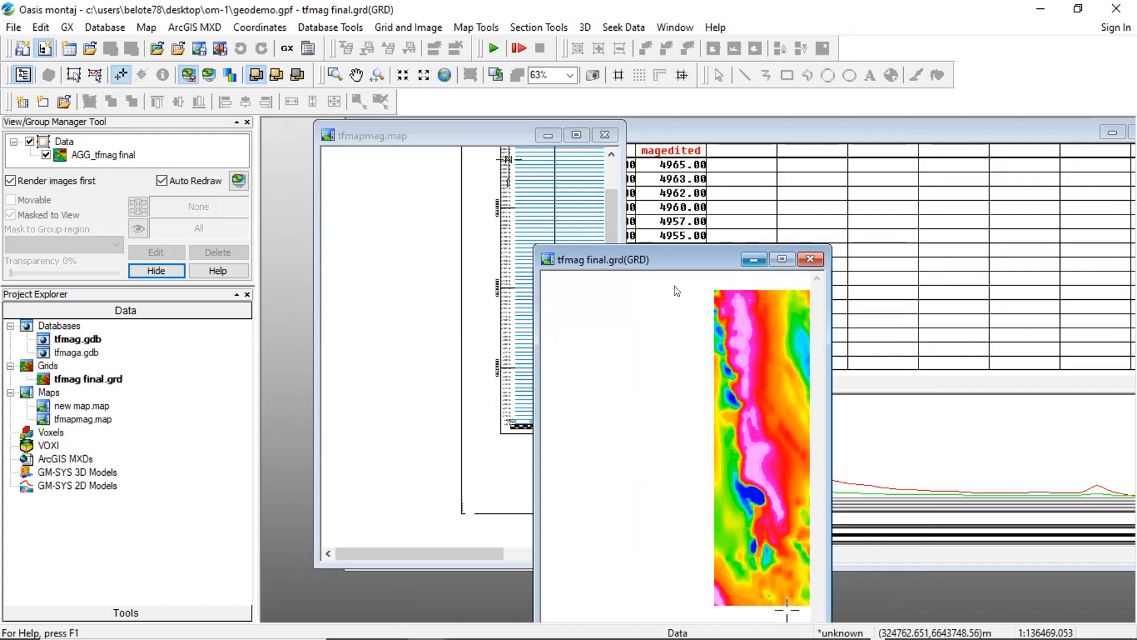
click(754, 260)
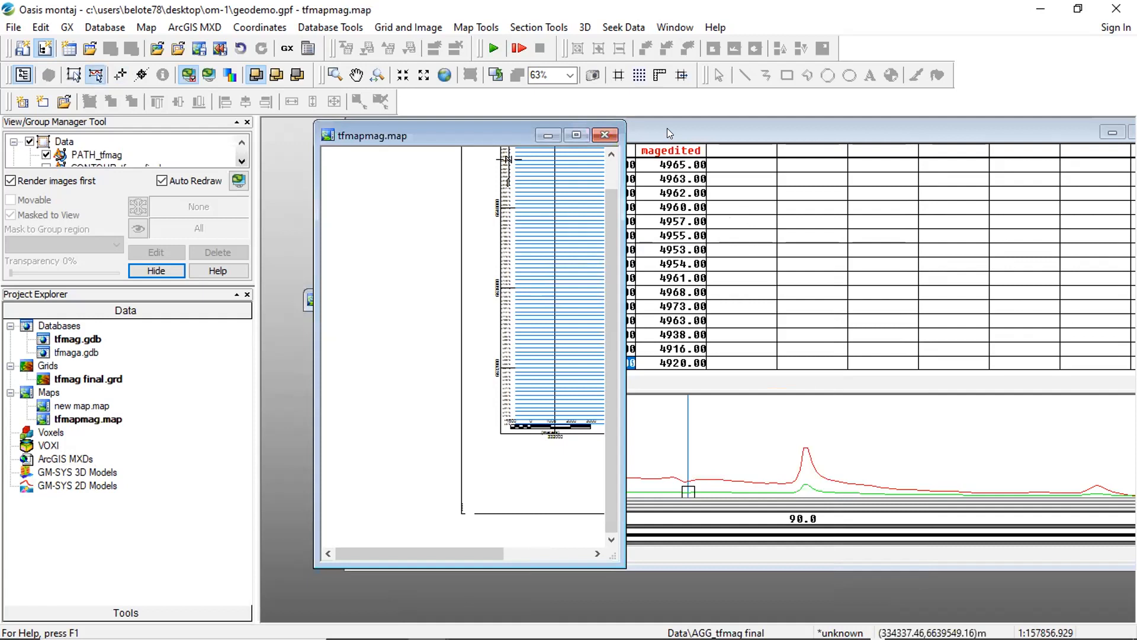
- Widen tfmapmag.map, then open new map.map from Project Explorer and maximize it
drag(626, 237, 746, 237)
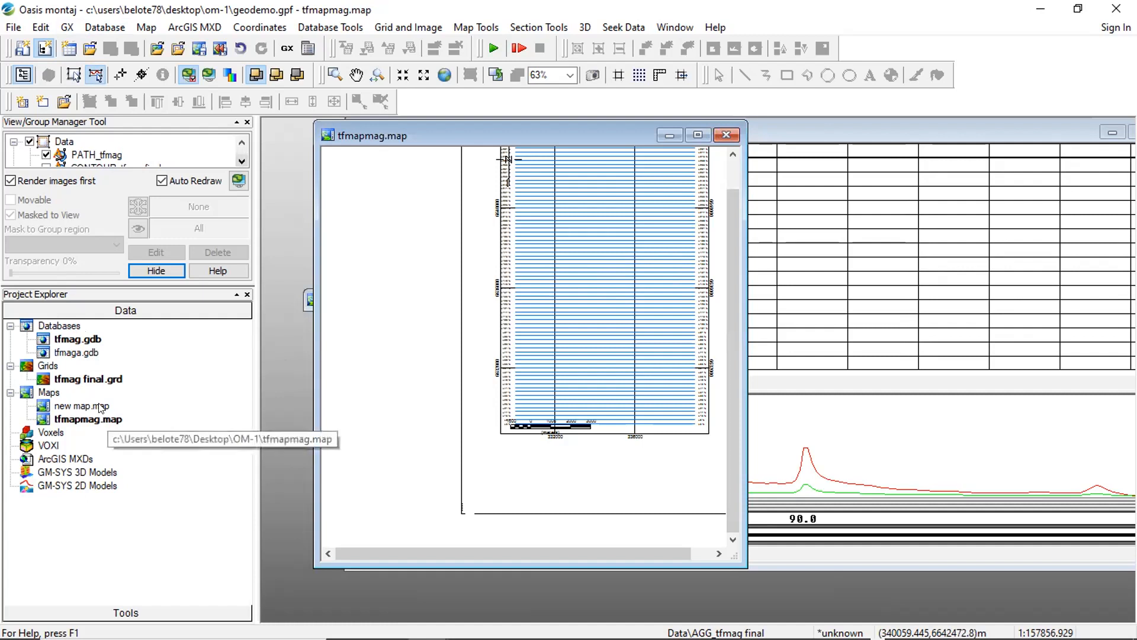
drag(101, 406, 627, 207)
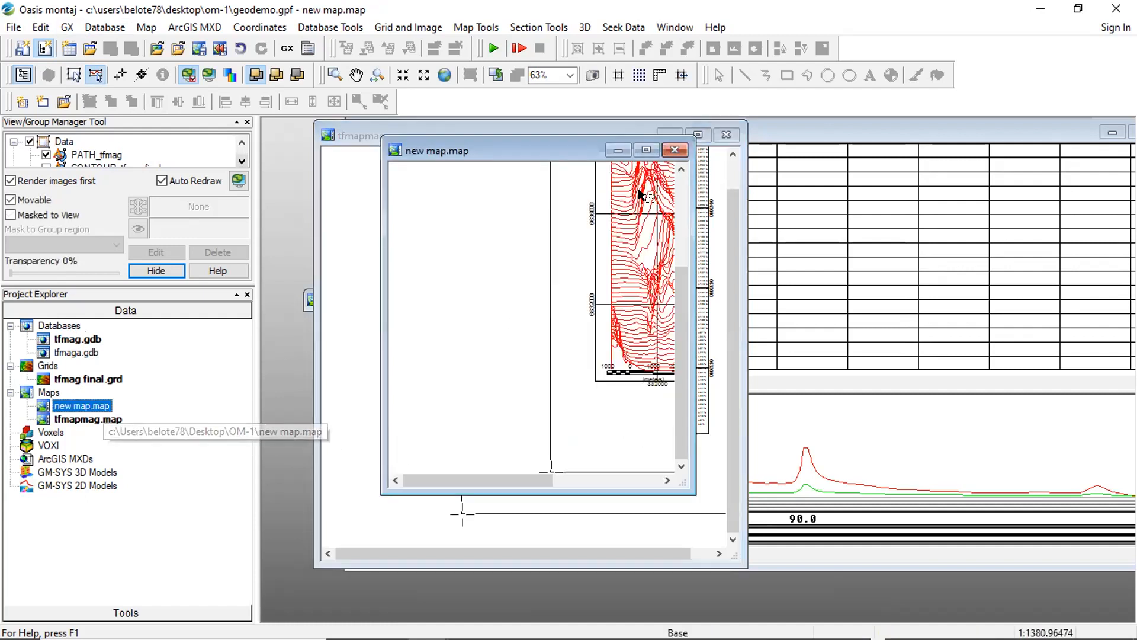
click(647, 152)
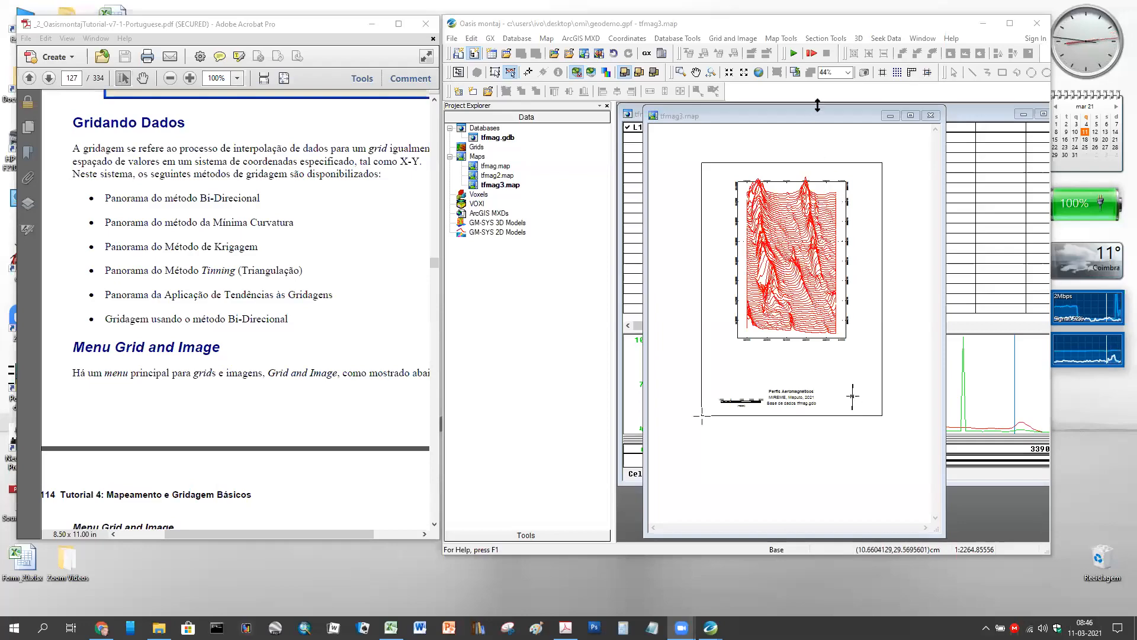
- Shorten tfmag3.map, maximize and restore it, then move the smaller window aside
drag(818, 104, 817, 135)
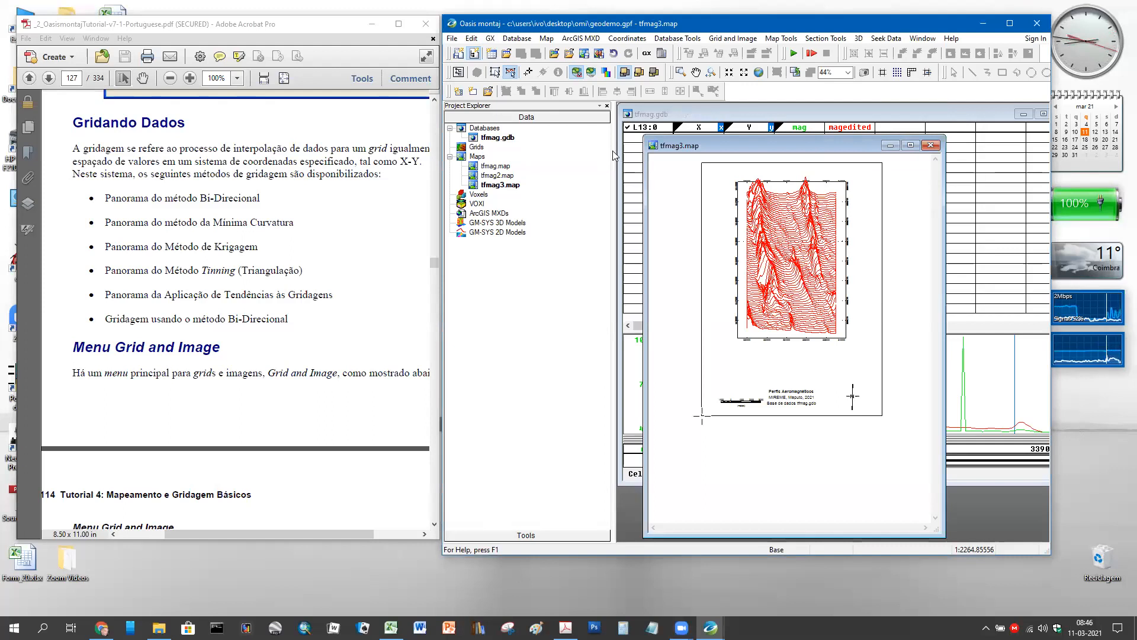
drag(612, 150, 590, 159)
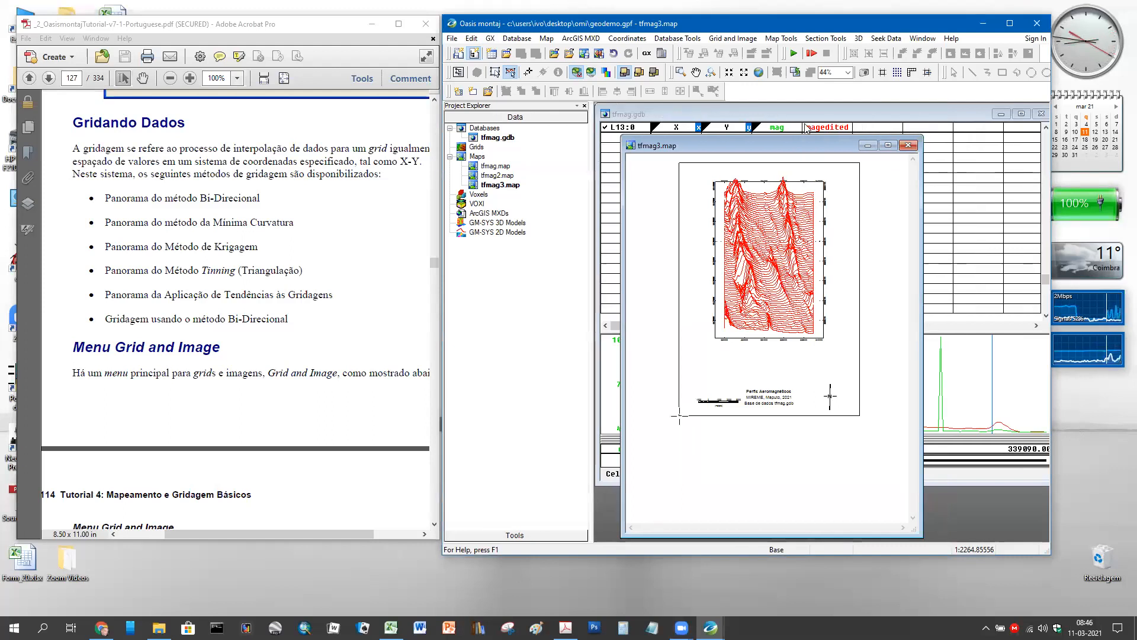
click(887, 145)
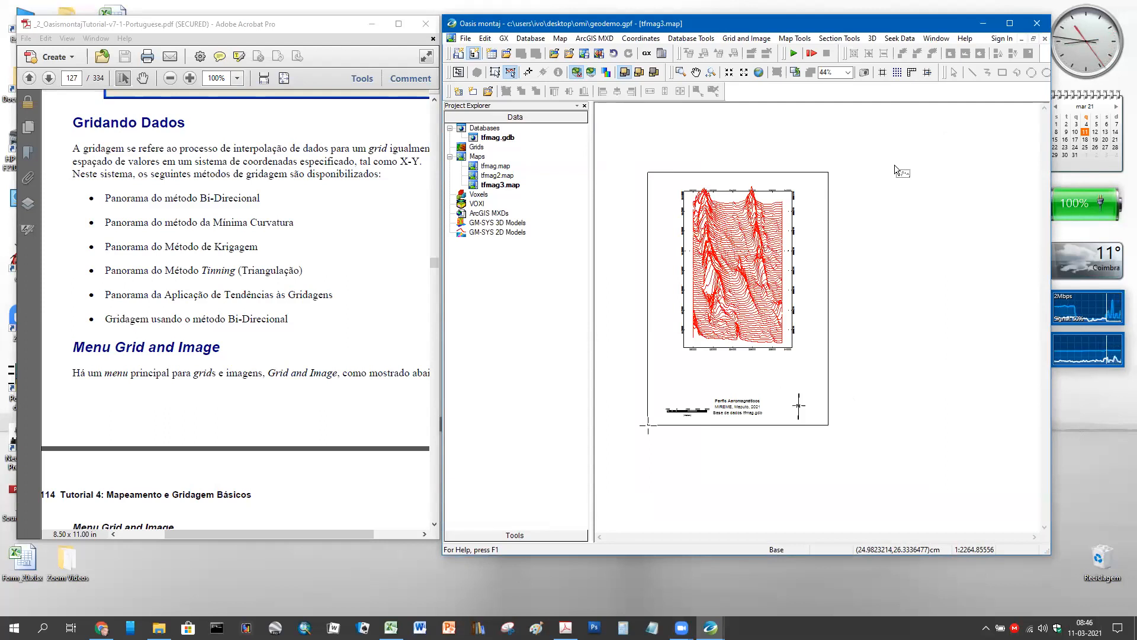
click(1033, 39)
drag(799, 142, 893, 121)
- Narrow tfmag.gdb and move it left, reposition tfmag3.map, then bring up the Chrome Dot pitch article
click(687, 117)
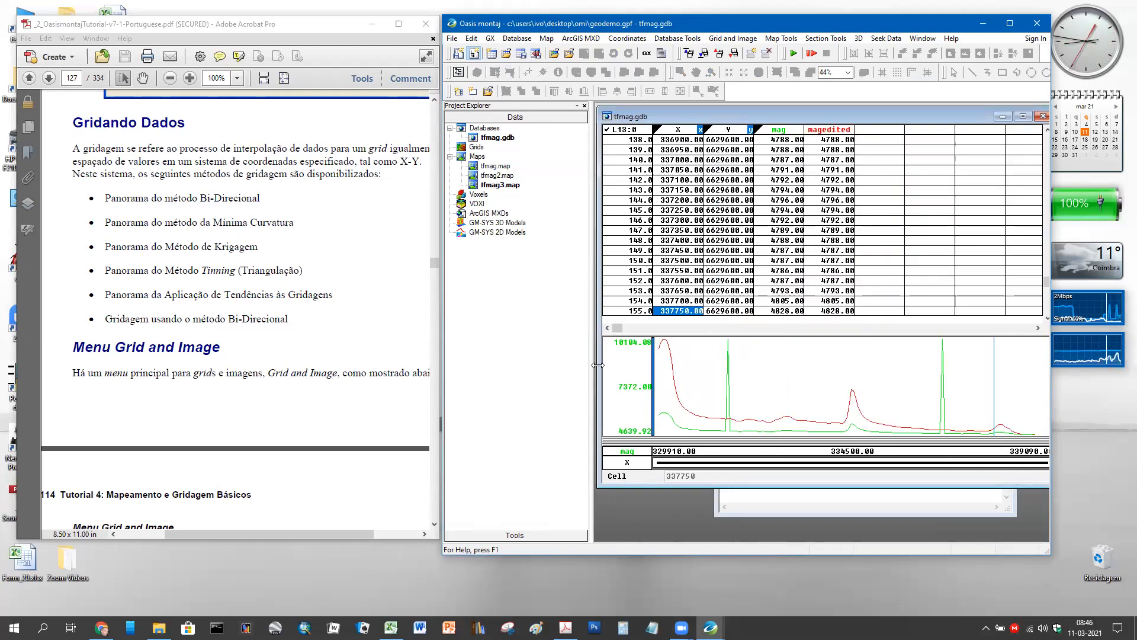
drag(598, 365, 662, 364)
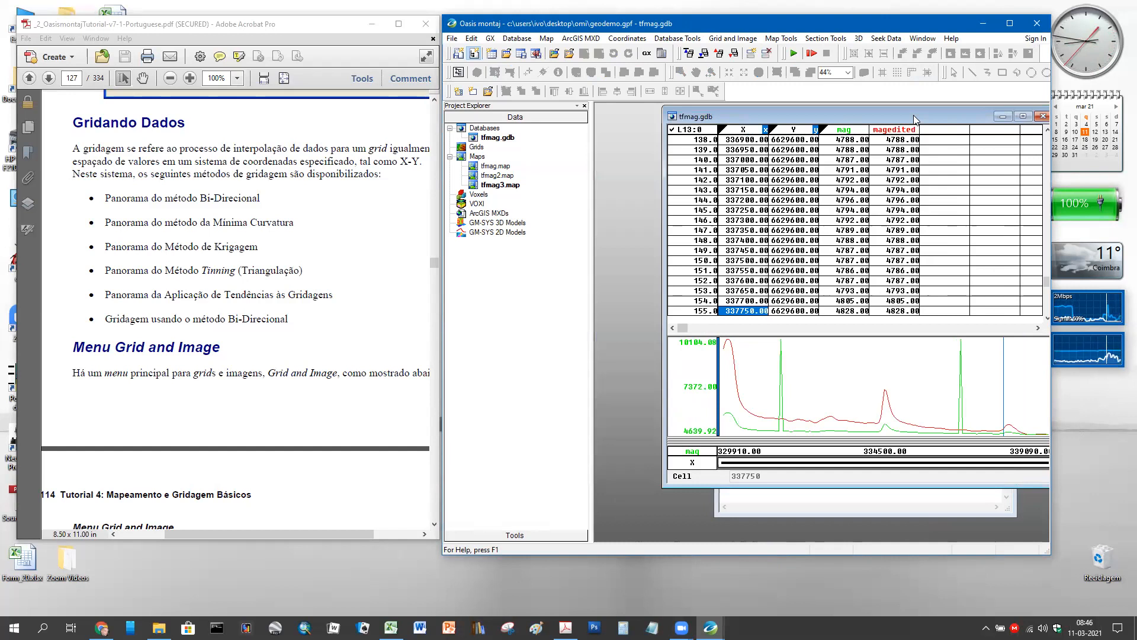
drag(913, 116, 852, 115)
click(1015, 406)
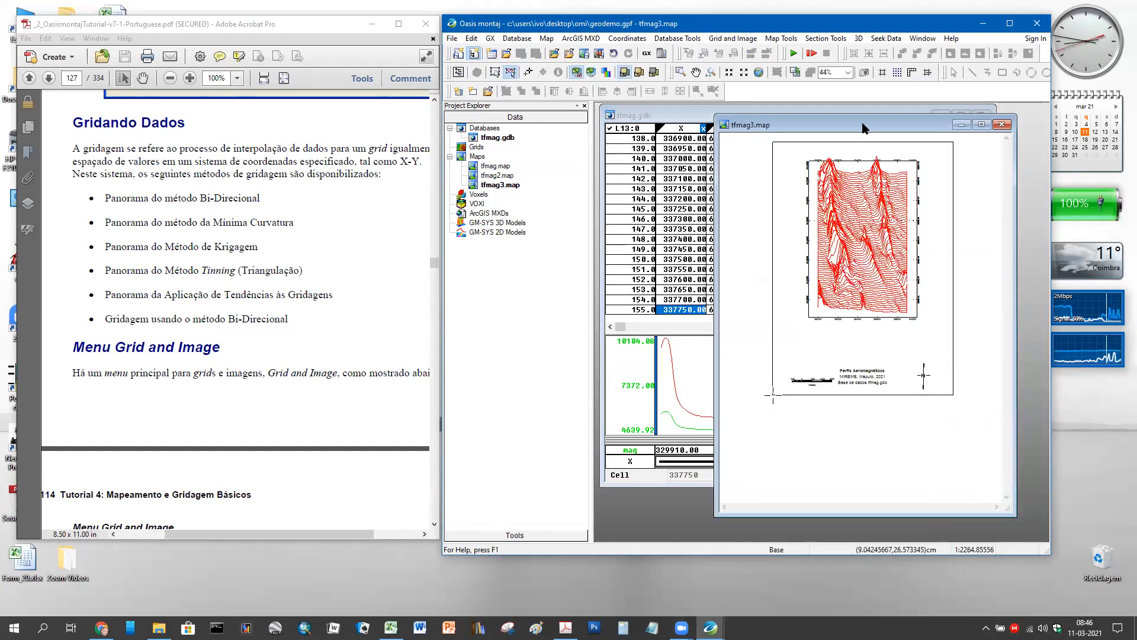
drag(863, 128, 882, 138)
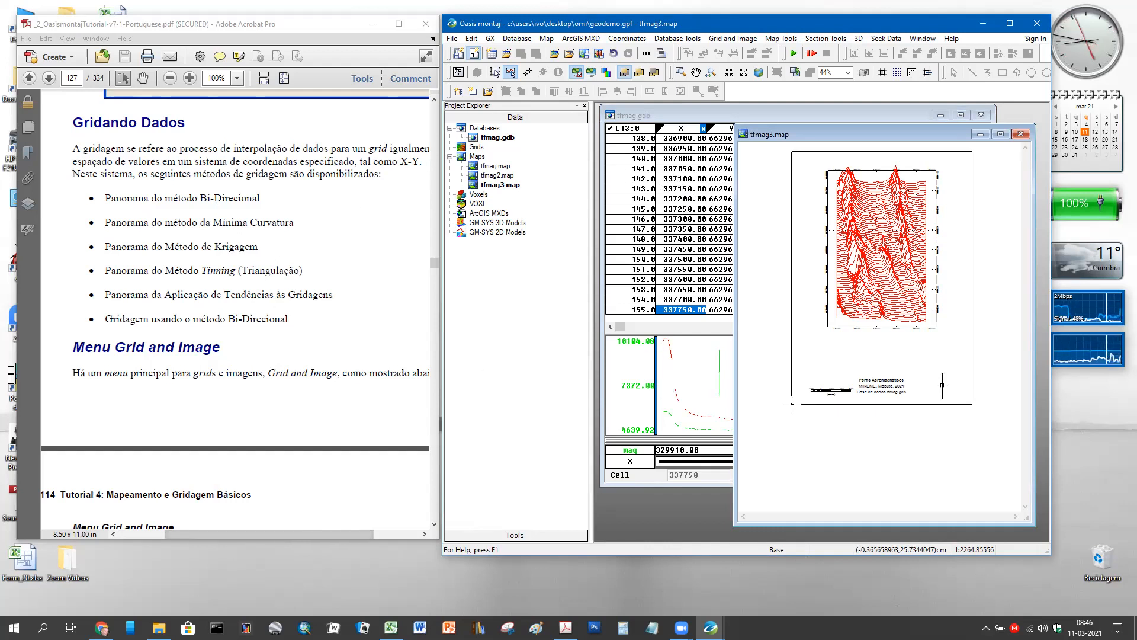
click(102, 627)
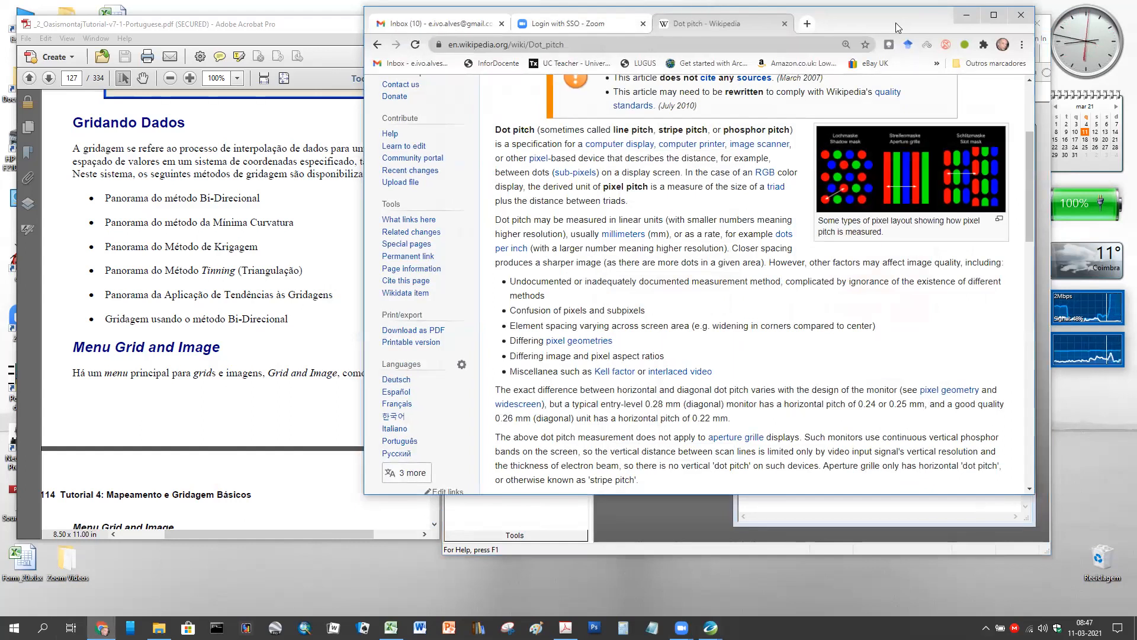
- Move the Chrome Dot pitch window aside and minimize it, returning to Oasis montaj
drag(895, 22, 678, 93)
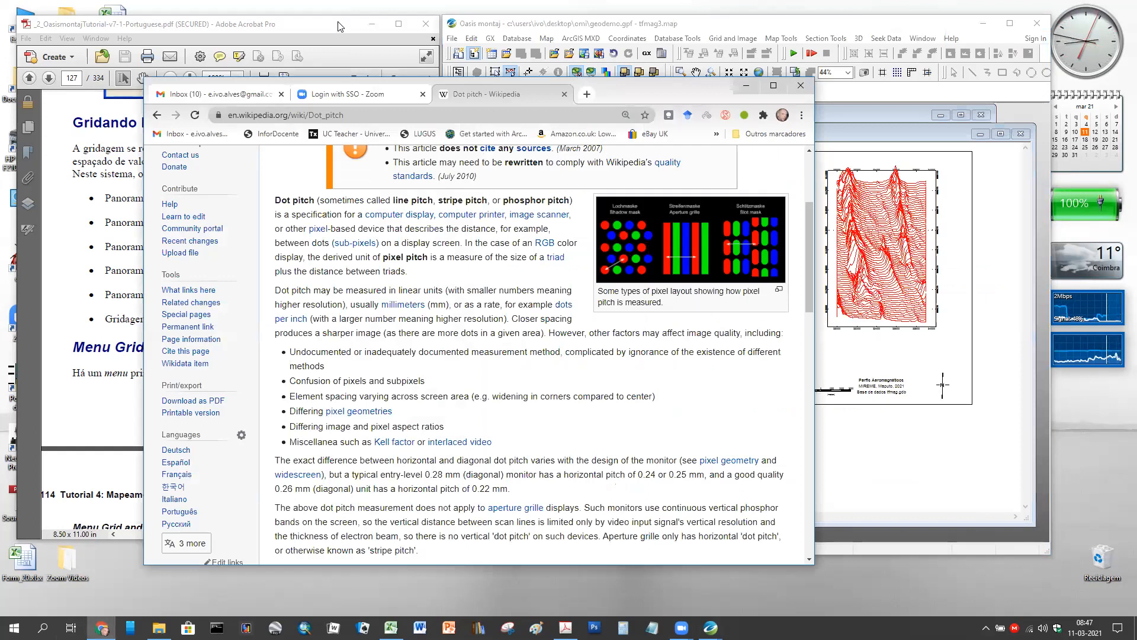
click(339, 25)
click(526, 25)
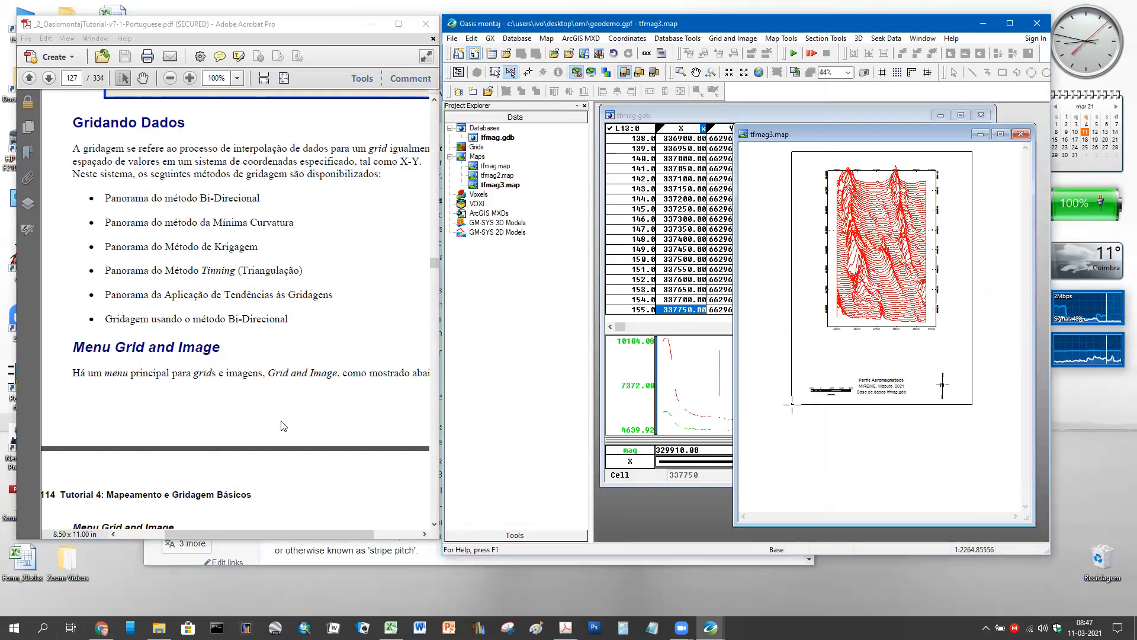
click(303, 565)
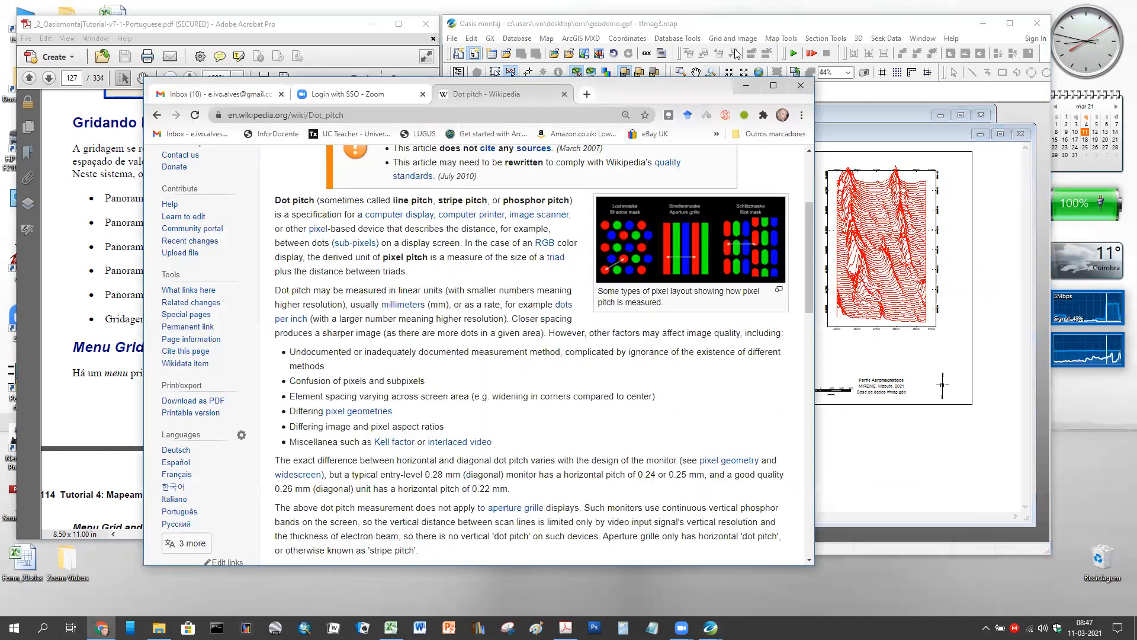
click(751, 90)
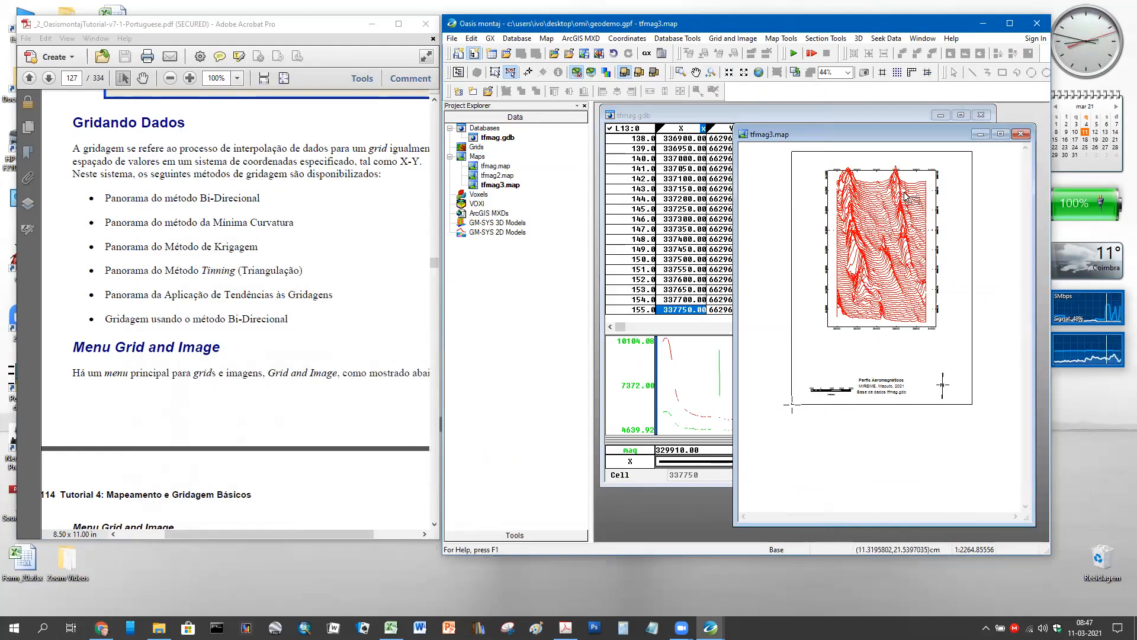
- Drag the tfmag3.map window slightly left and scroll the Acrobat page sideways
drag(901, 137, 793, 122)
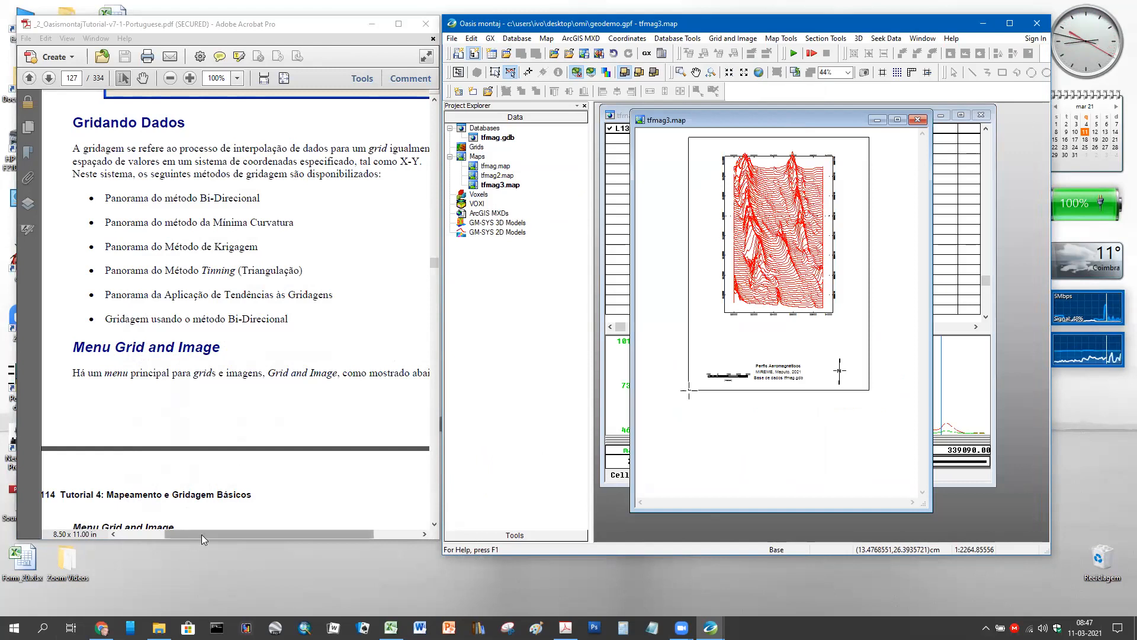
drag(201, 534, 210, 533)
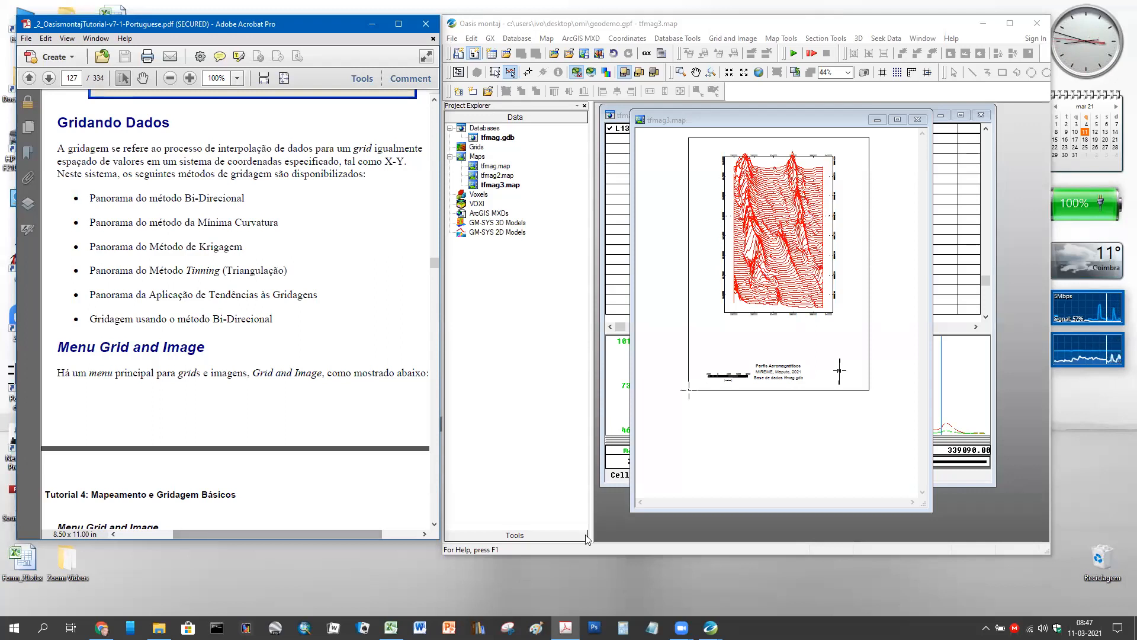
- Bring the tfmag.gdb spreadsheet and magedited profile graph in front of the map
click(618, 126)
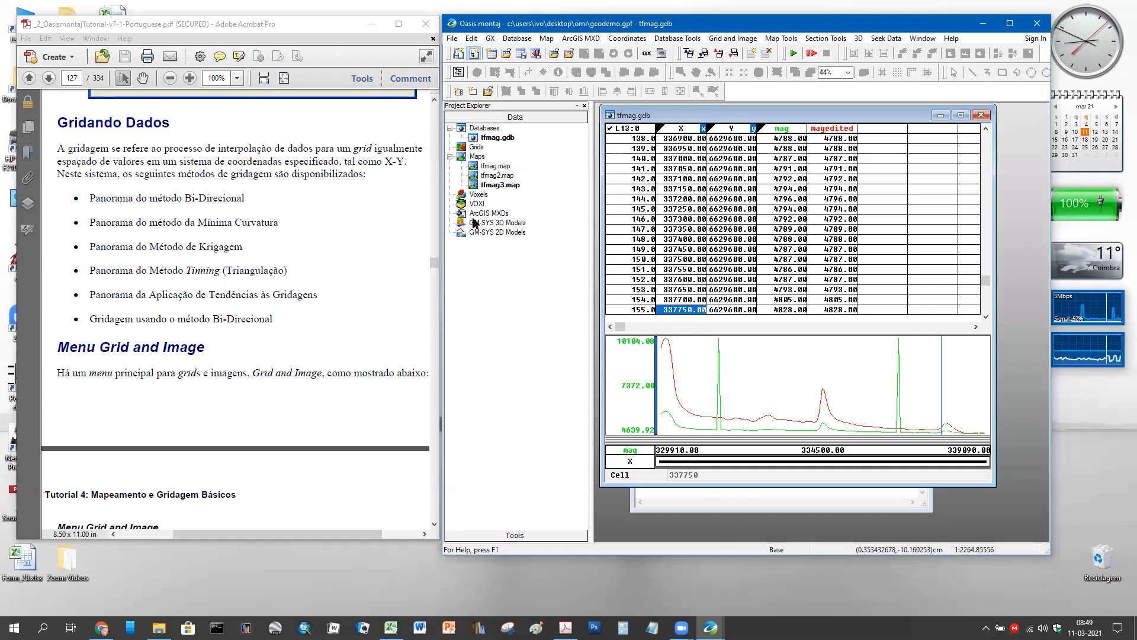
- Briefly open and close the tfmag2 map, then switch tfmag.gdb from line L13 to L17
double_click(495, 175)
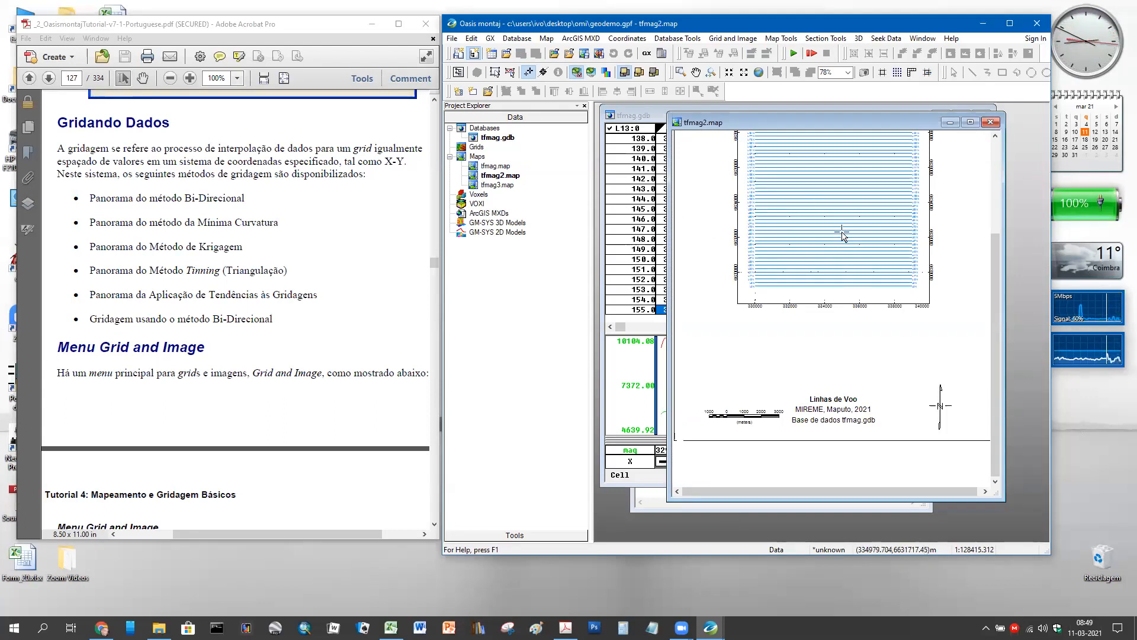
click(990, 122)
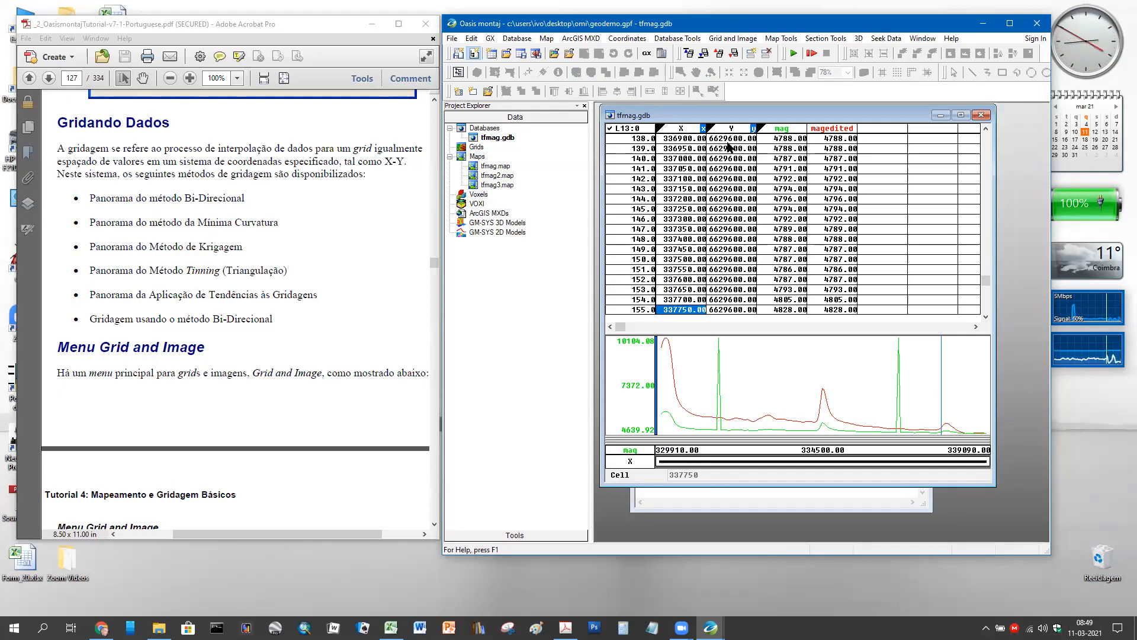
right_click(629, 128)
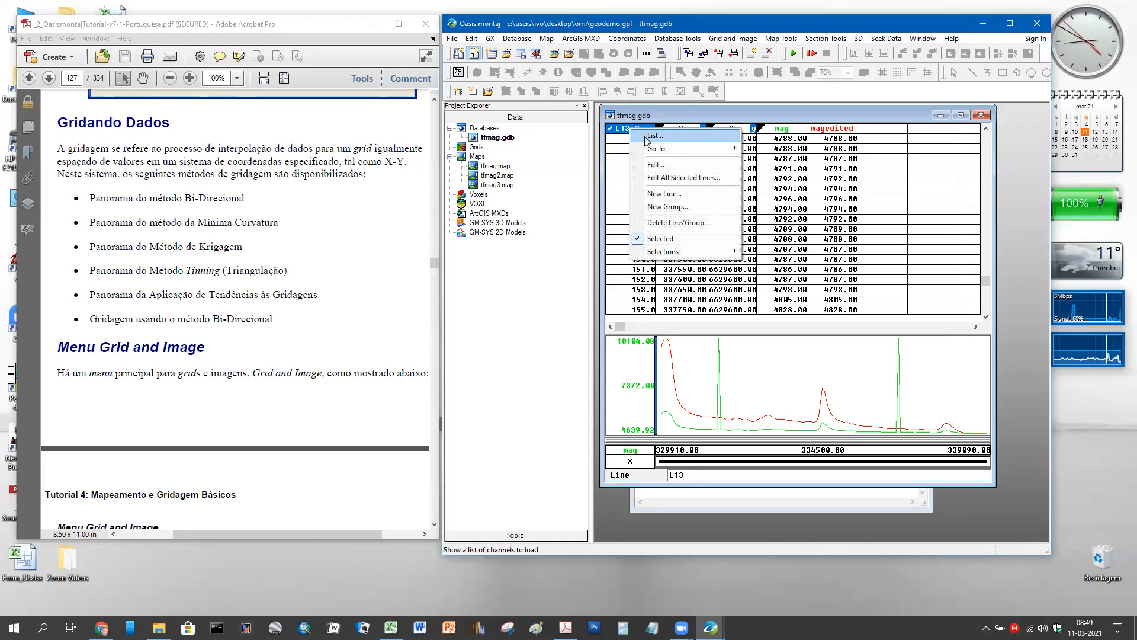
click(647, 137)
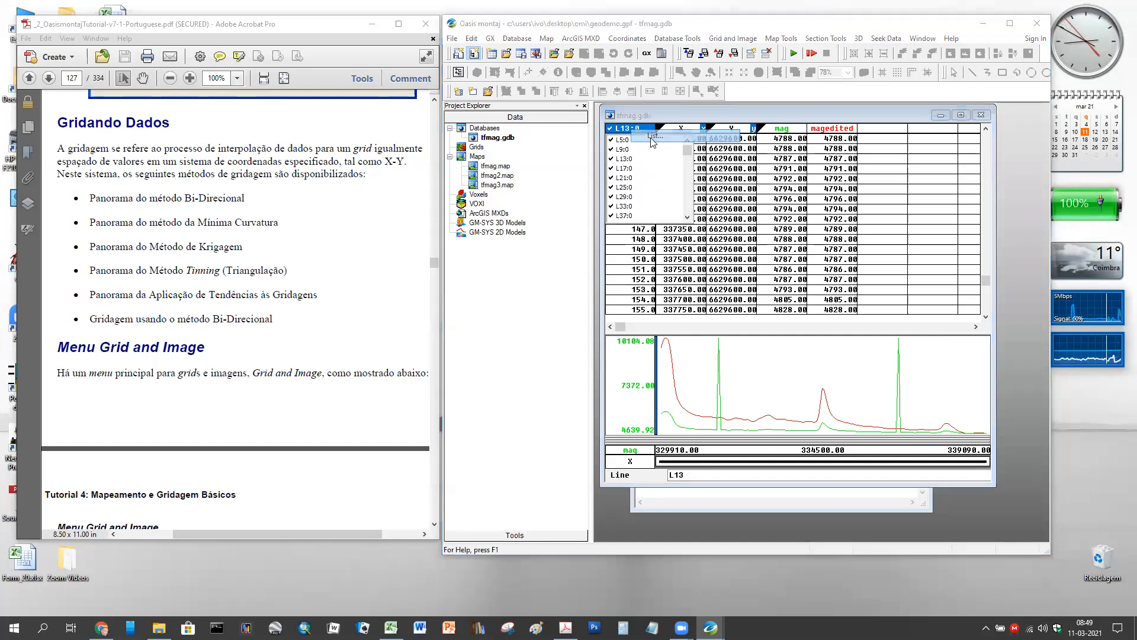
click(624, 170)
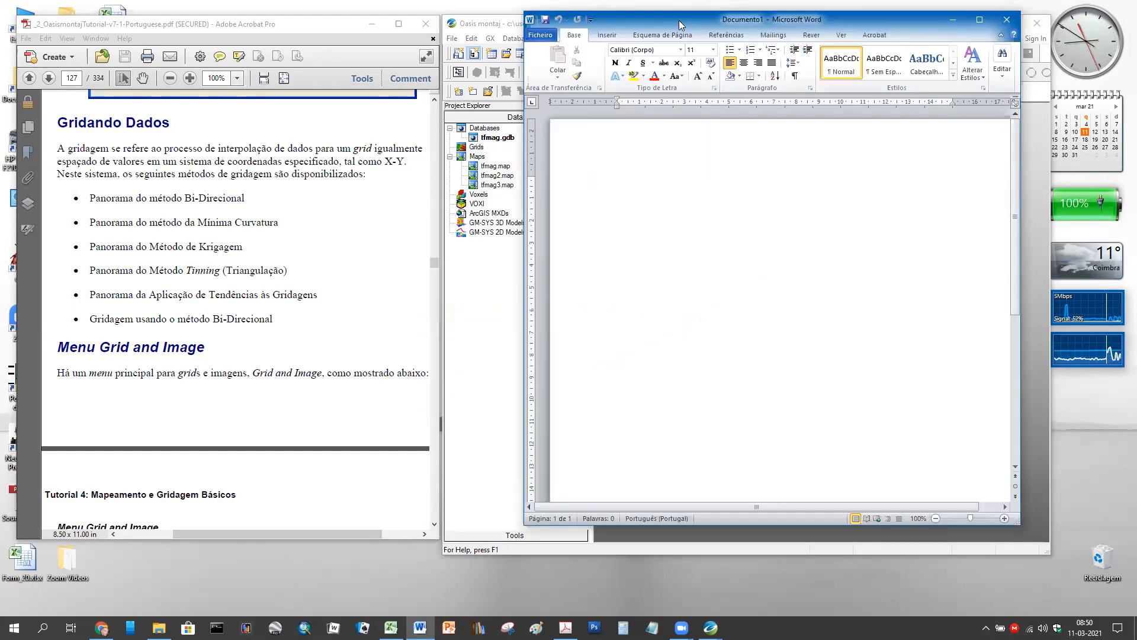
- Draw a horizontal line shape across the Word page
drag(676, 19, 463, 20)
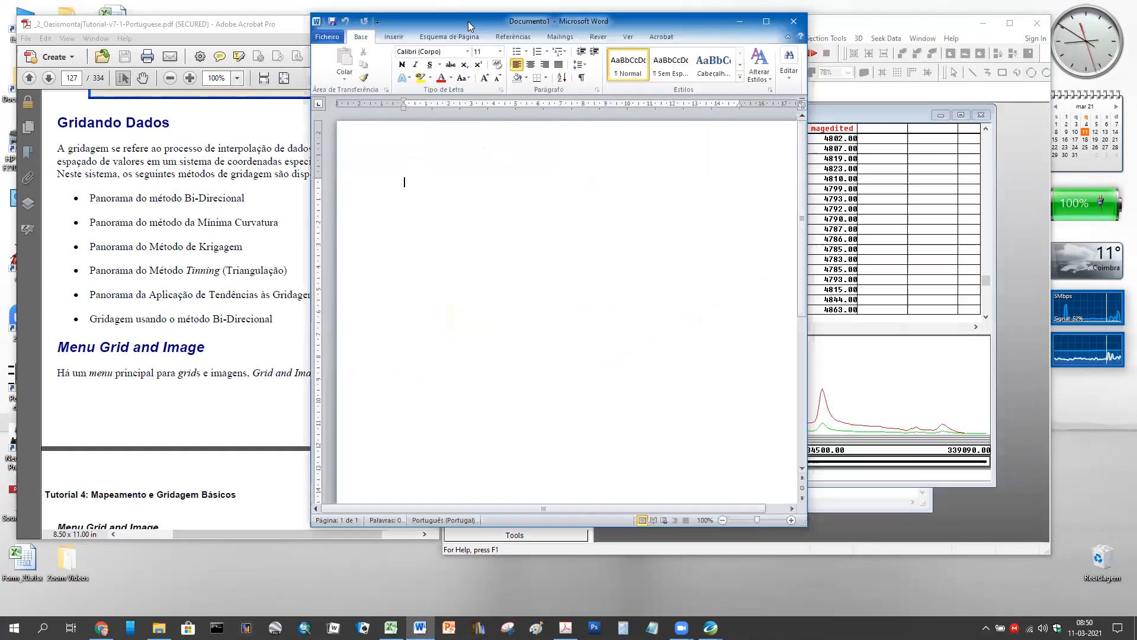
click(395, 37)
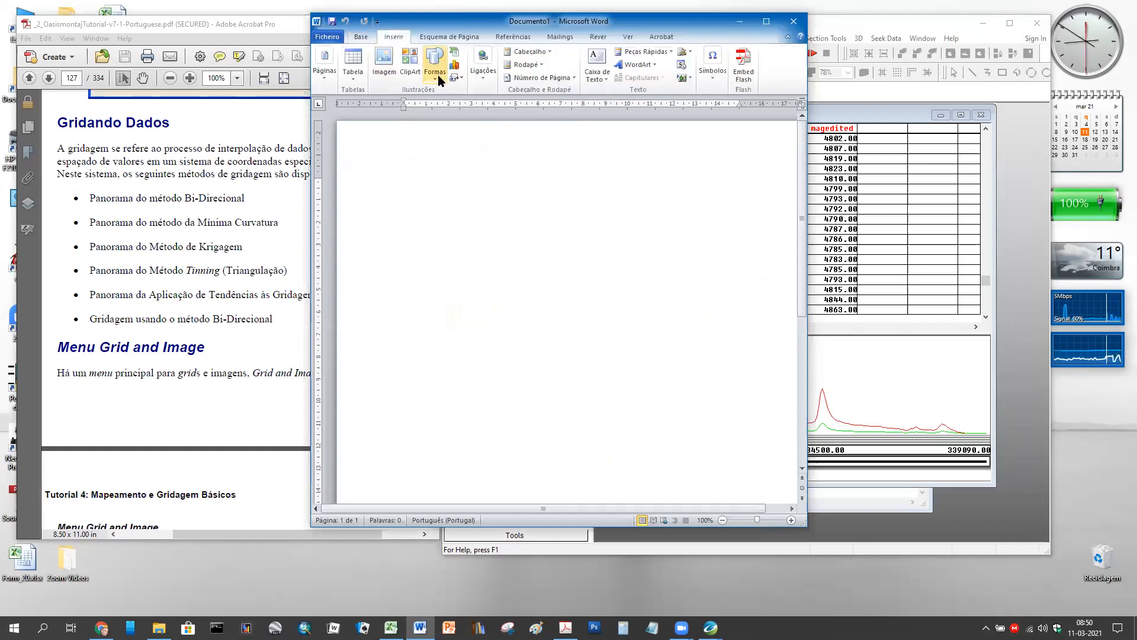
click(438, 75)
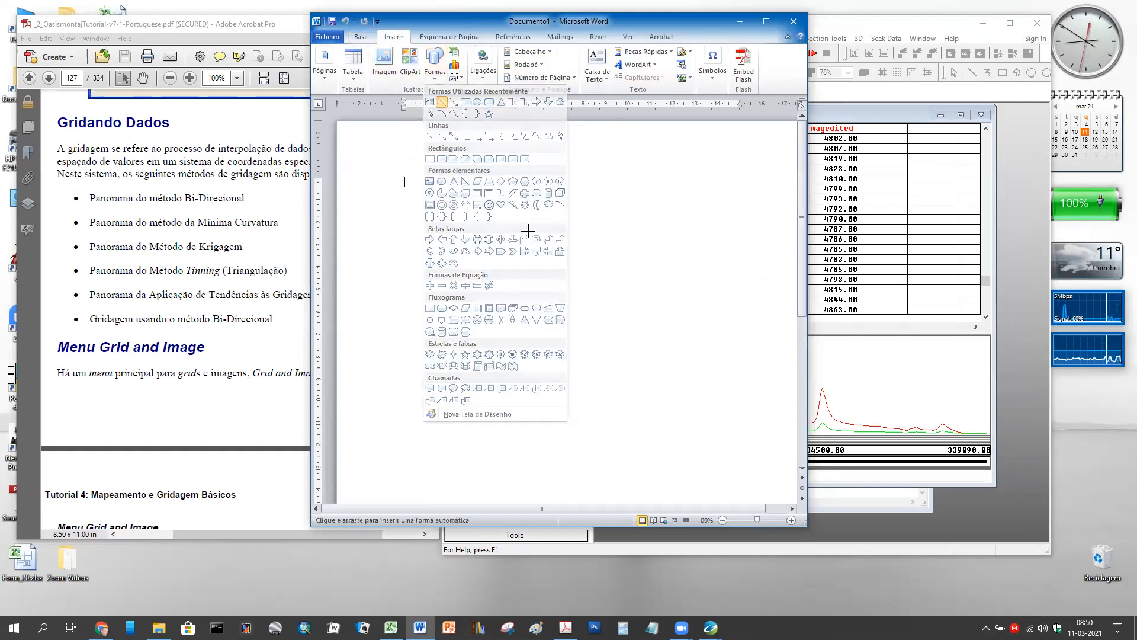
drag(402, 261, 780, 259)
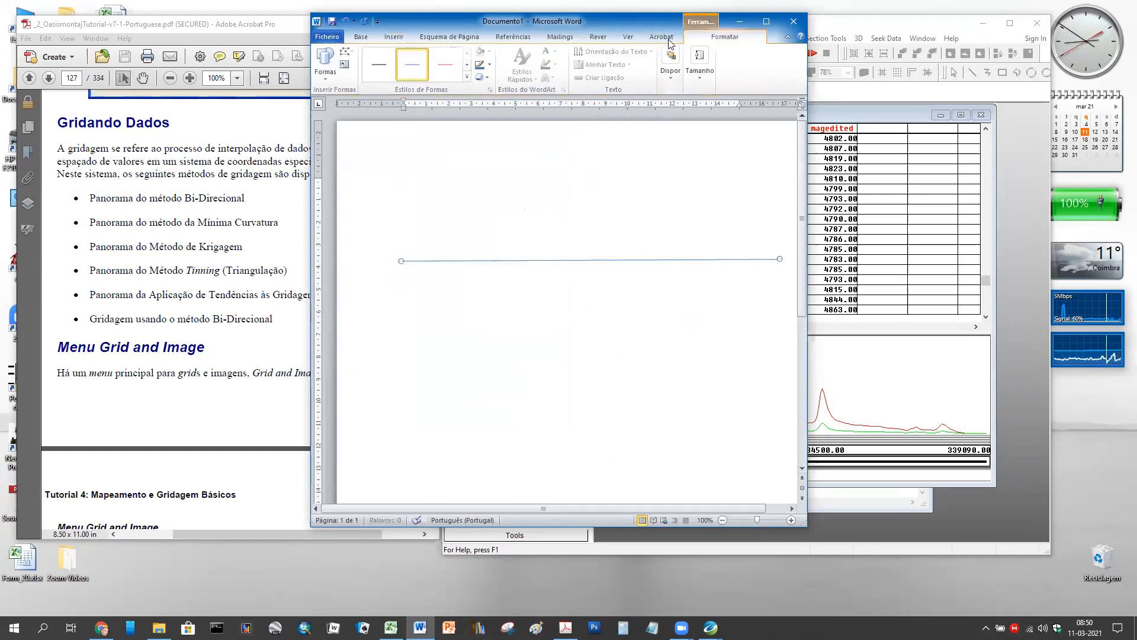
- Give the line a thin black style, level it, and duplicate it with Ctrl+D
click(466, 77)
click(387, 62)
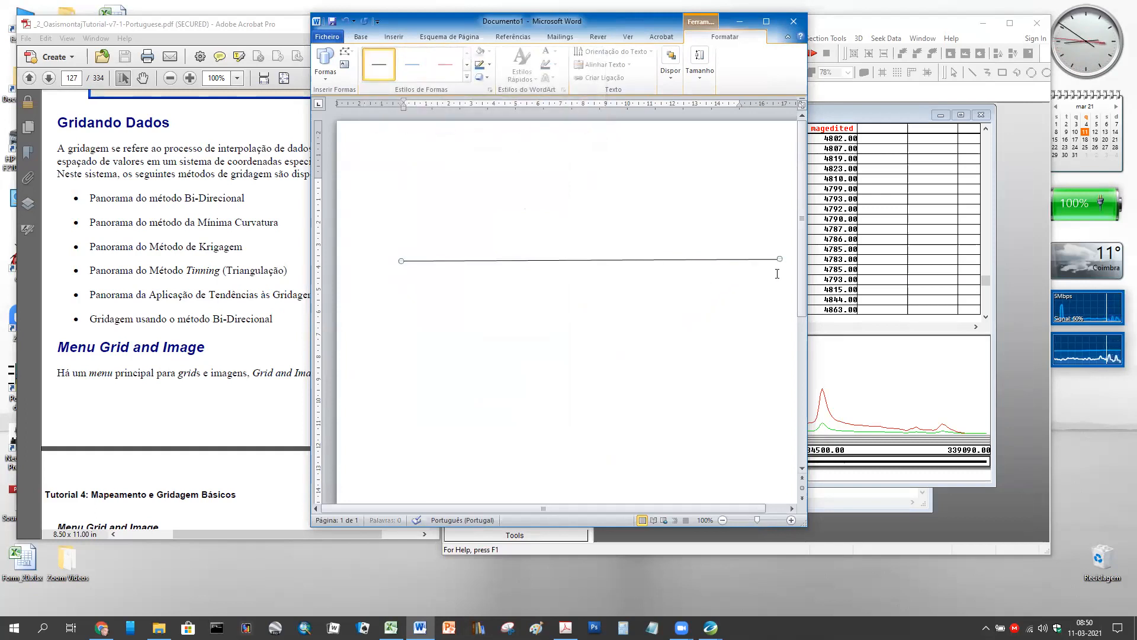
drag(779, 258, 779, 261)
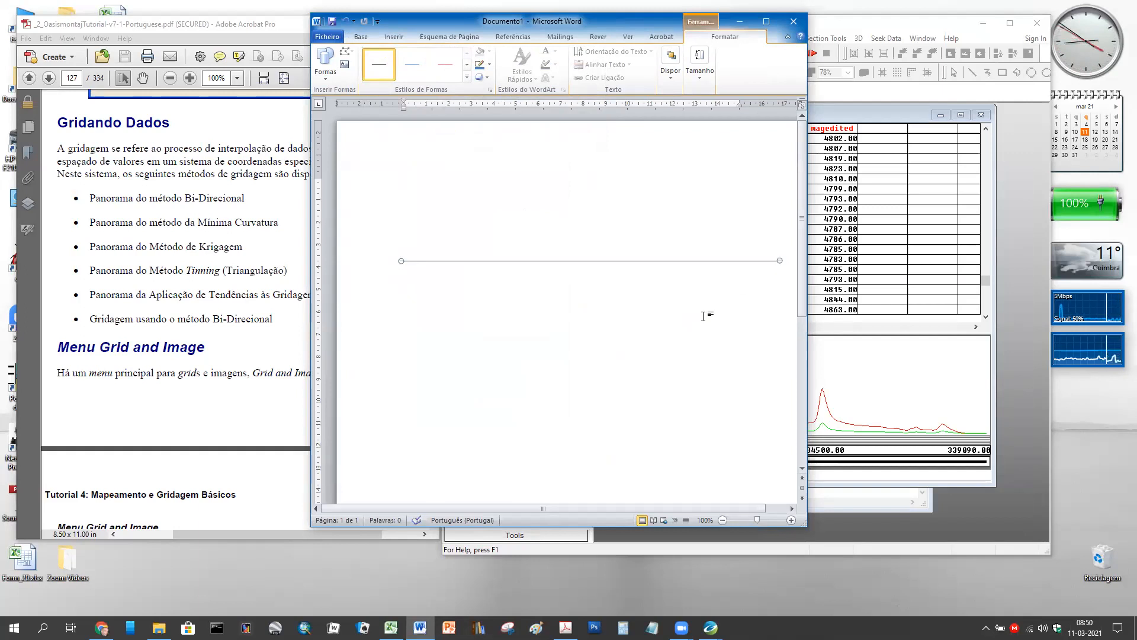
key(ctrl+d)
key(ctrl+d)
key(ctrl+d)
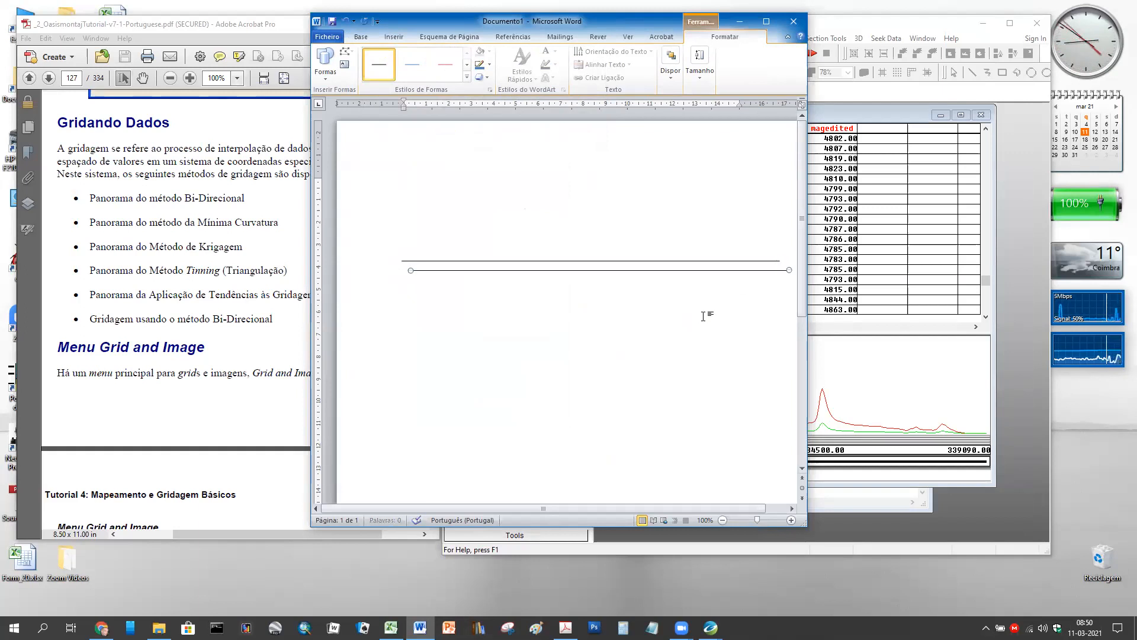
key(ctrl+d)
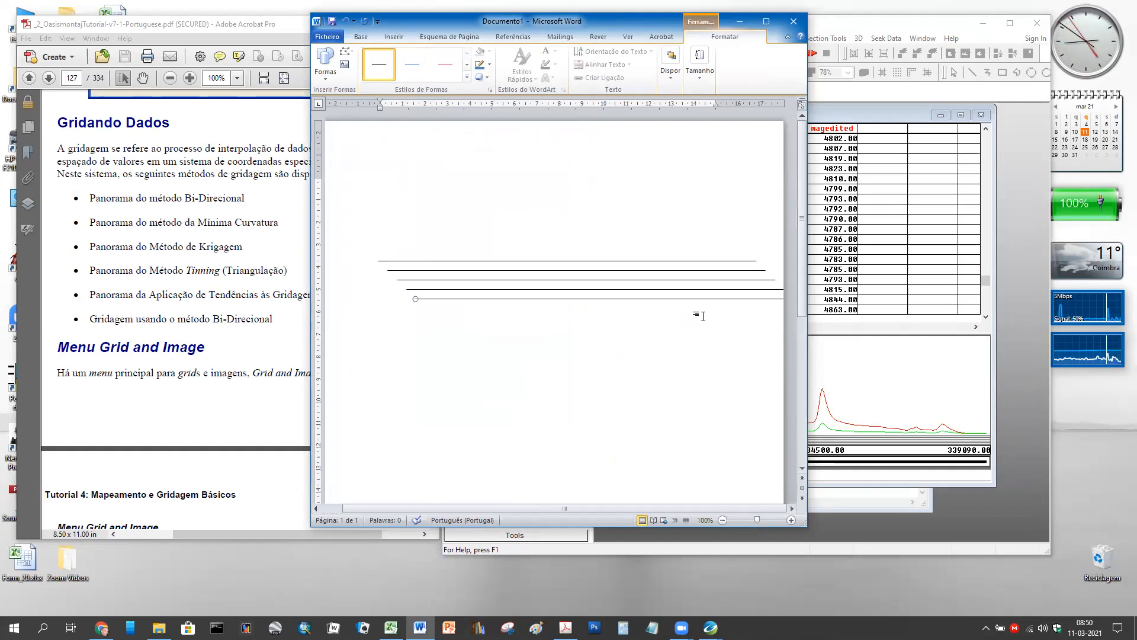
click(436, 38)
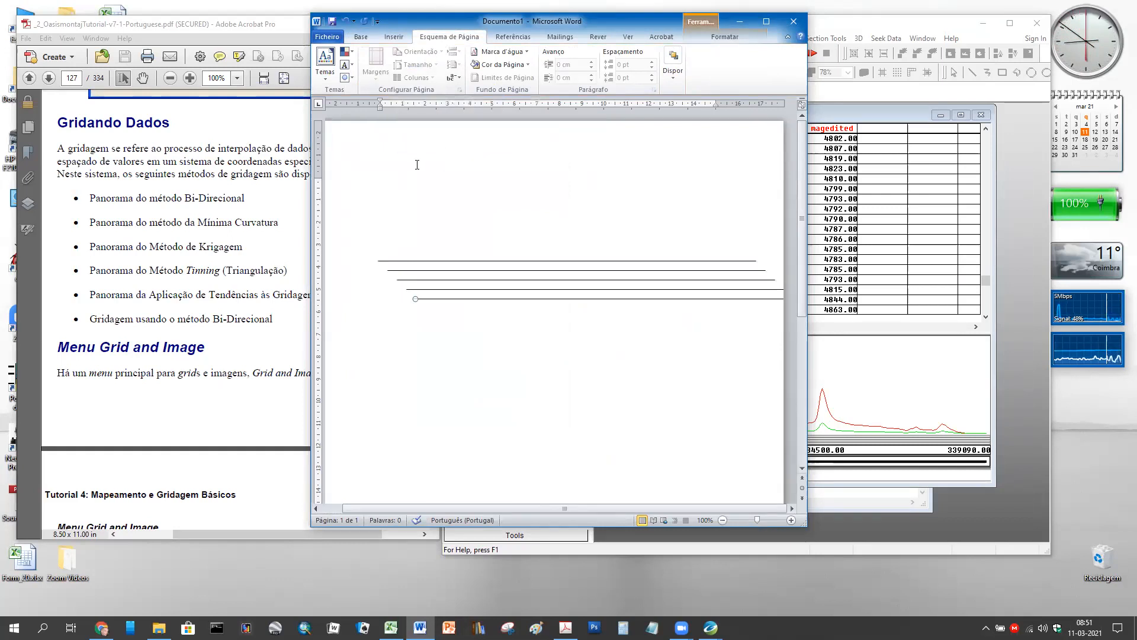
- Set the page to landscape orientation and zoom the view to 120%
click(427, 176)
click(417, 51)
click(426, 97)
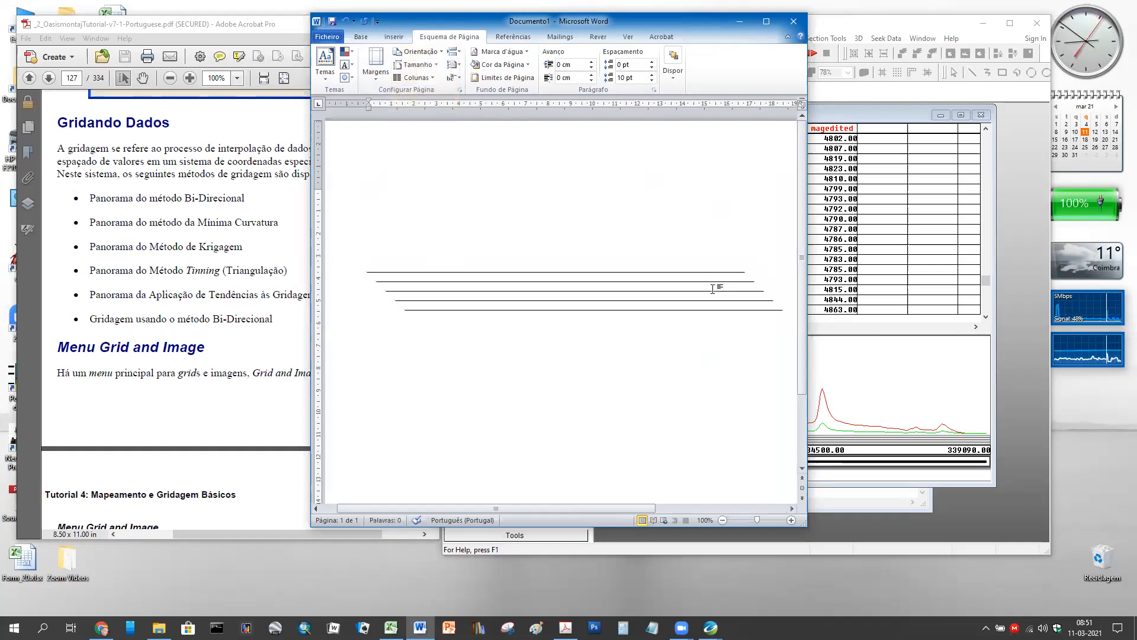
click(792, 520)
click(791, 520)
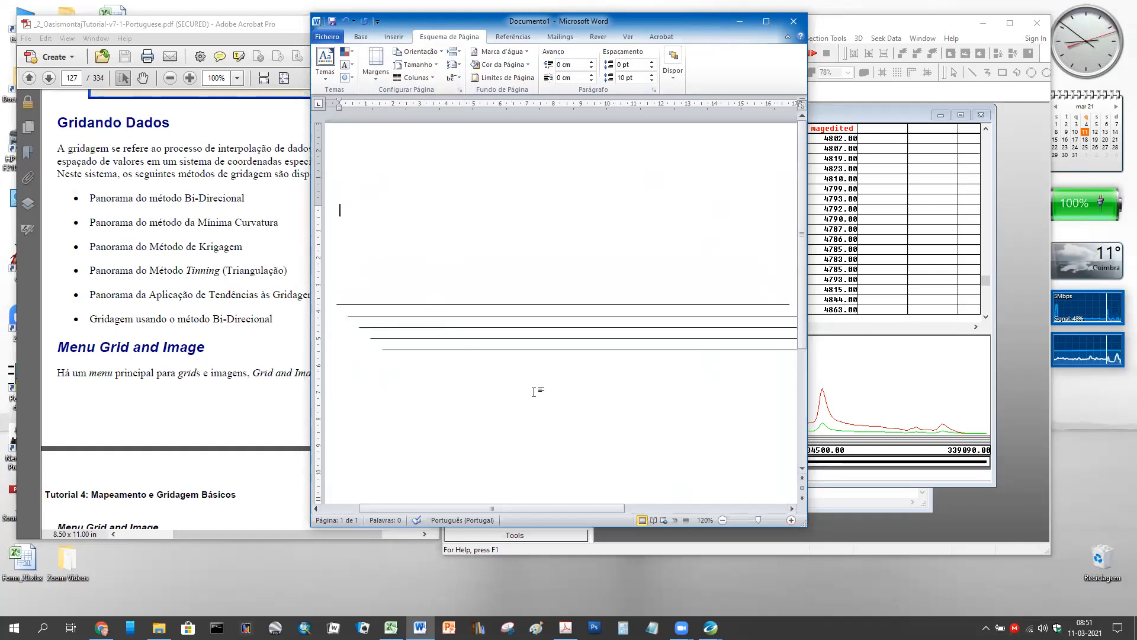
- Drag the five lines up and down to space them evenly down the page
click(454, 350)
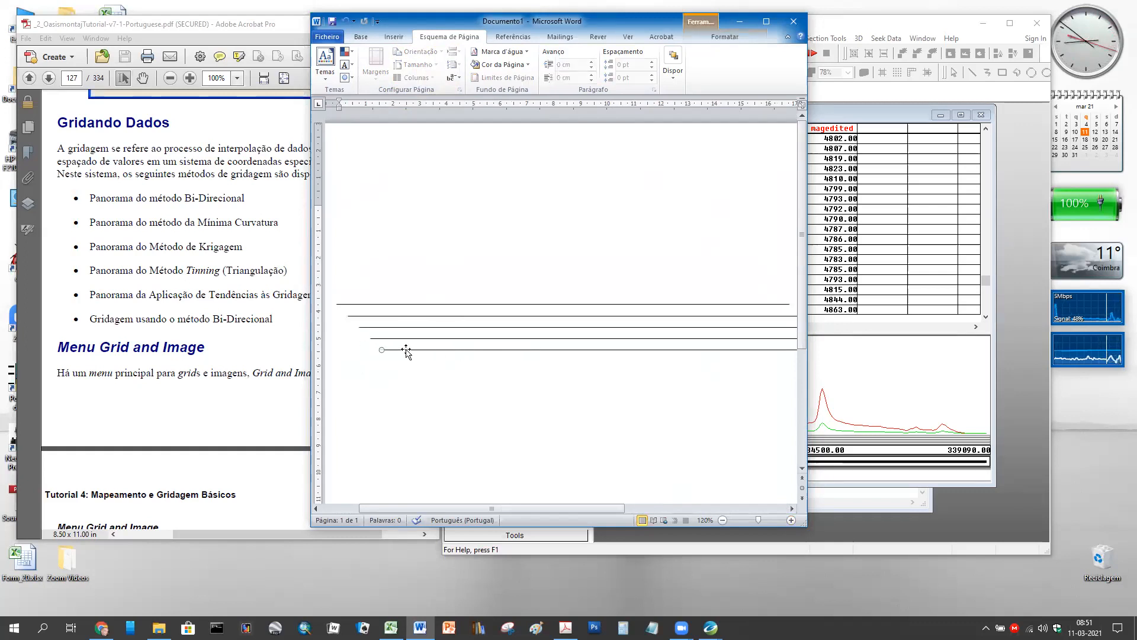
drag(406, 350, 372, 420)
drag(508, 338, 487, 378)
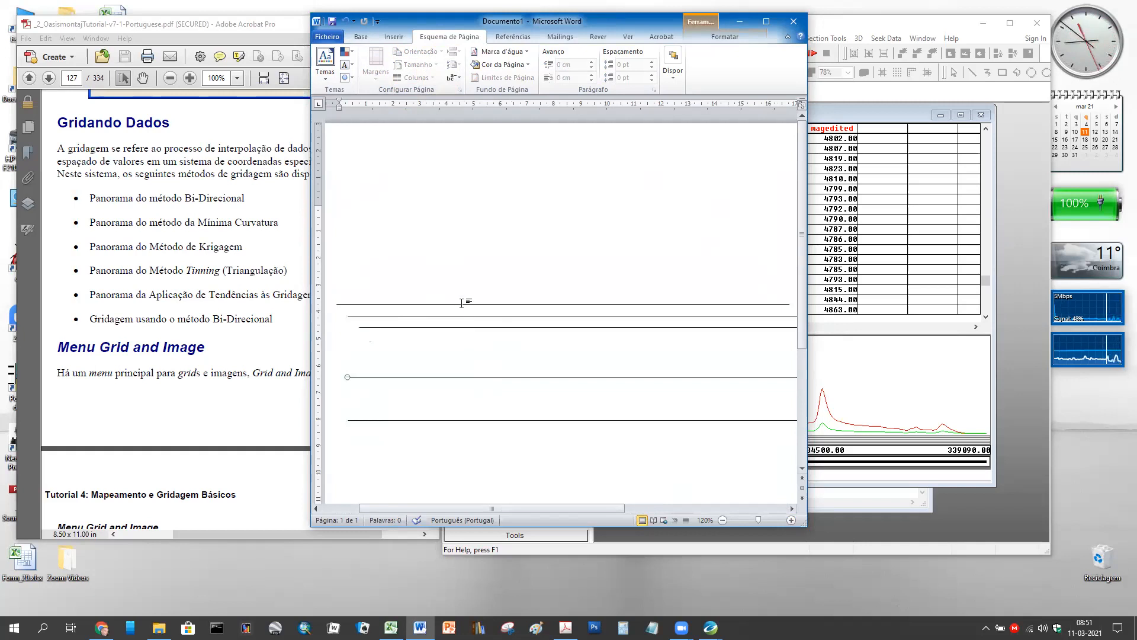
drag(461, 307, 470, 223)
drag(461, 316, 457, 281)
drag(434, 328, 429, 333)
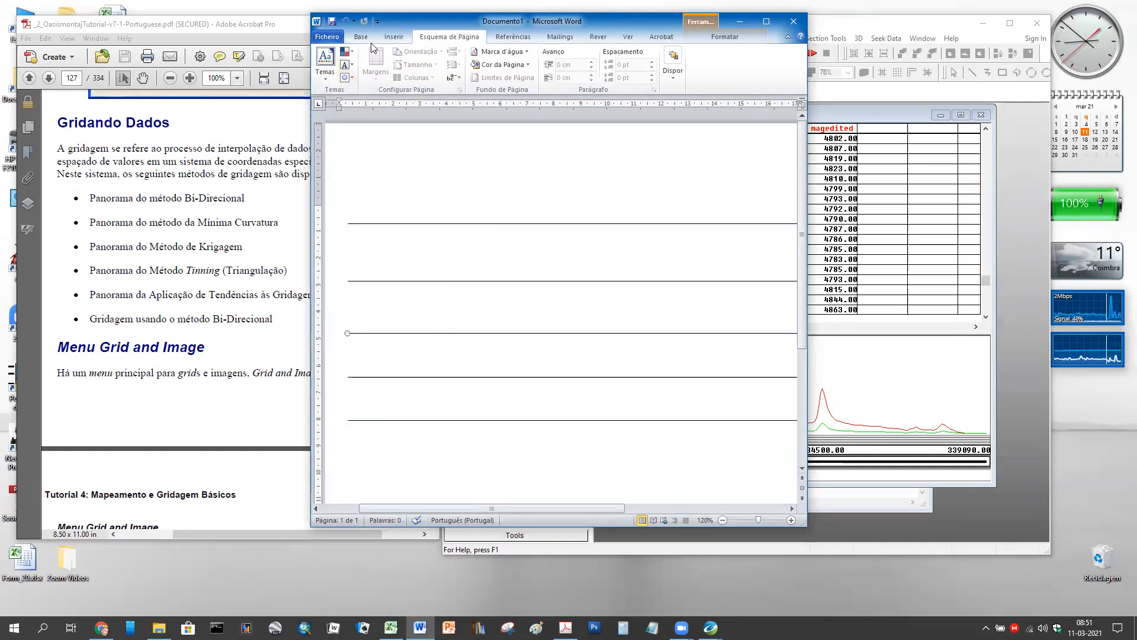
click(395, 38)
- Insert a simple text box reading '200 m' and shape it vertically between the top lines
click(597, 72)
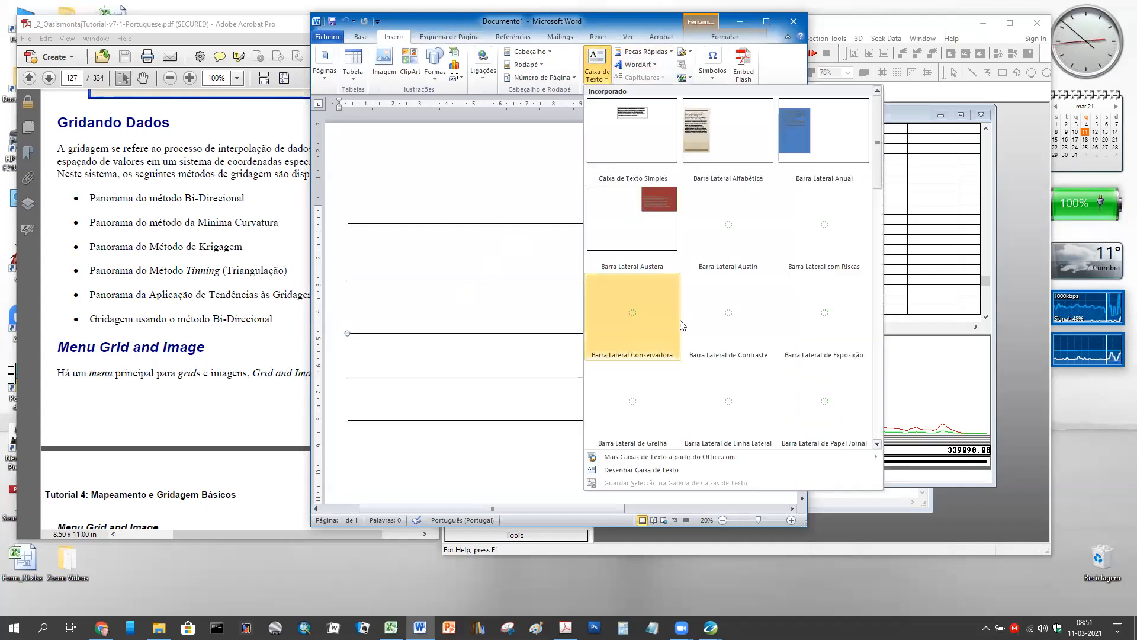
click(626, 136)
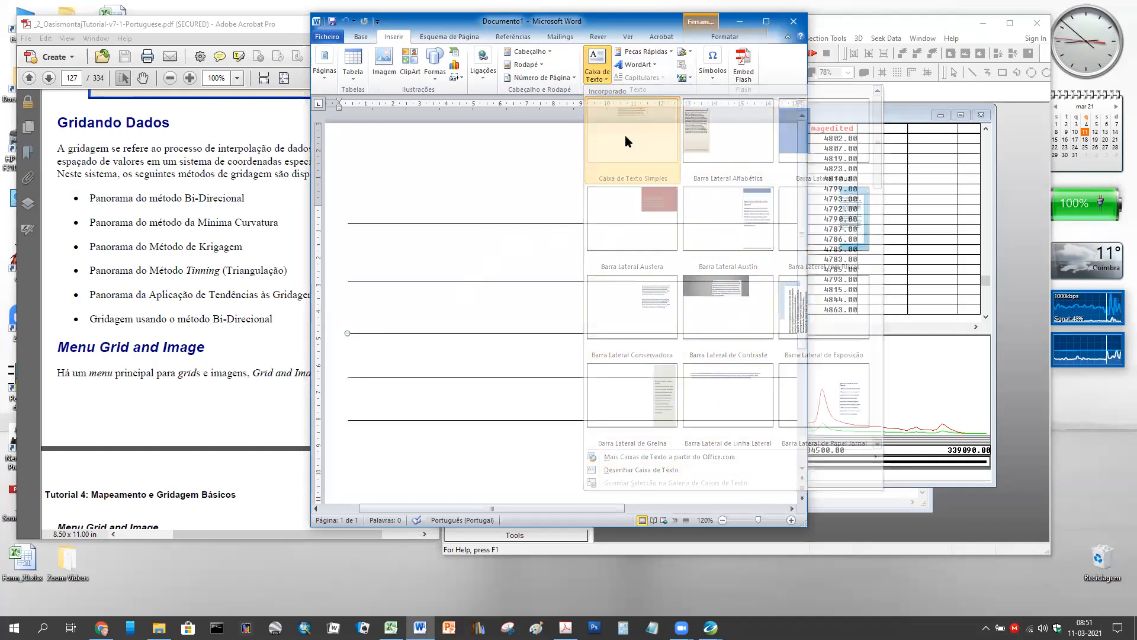
text(2)
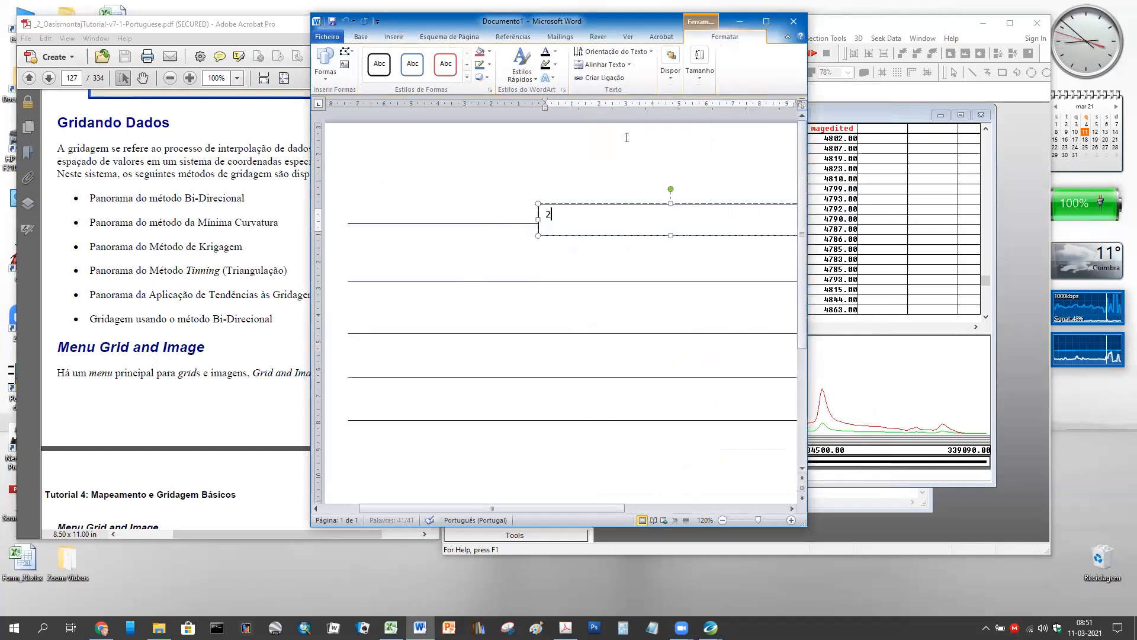
text(00 m)
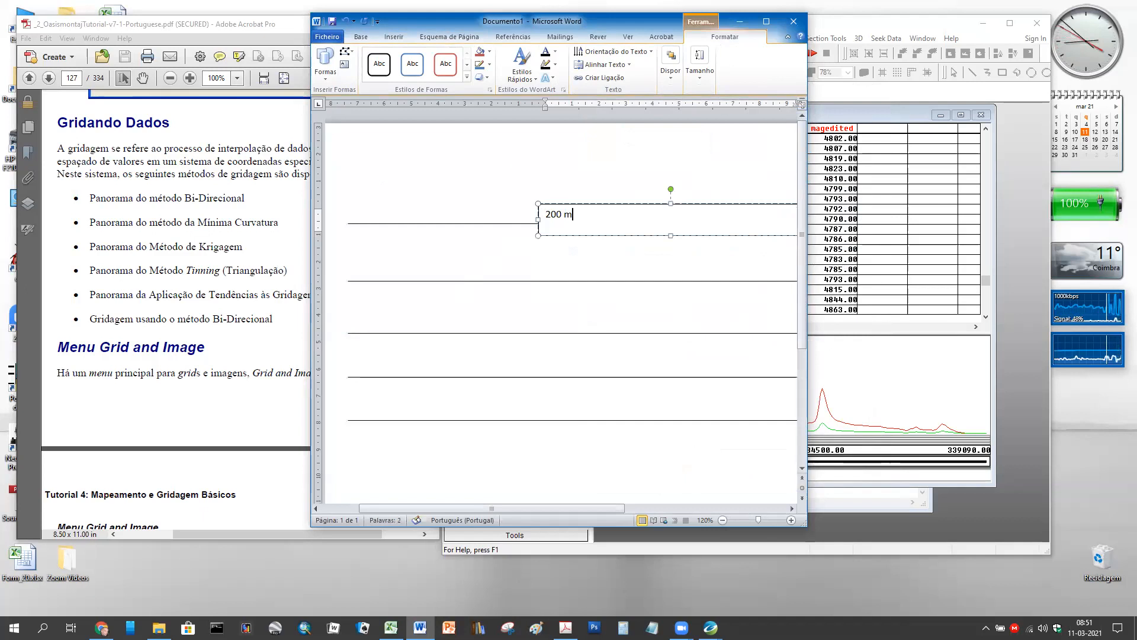
drag(538, 204, 406, 223)
drag(407, 290, 407, 281)
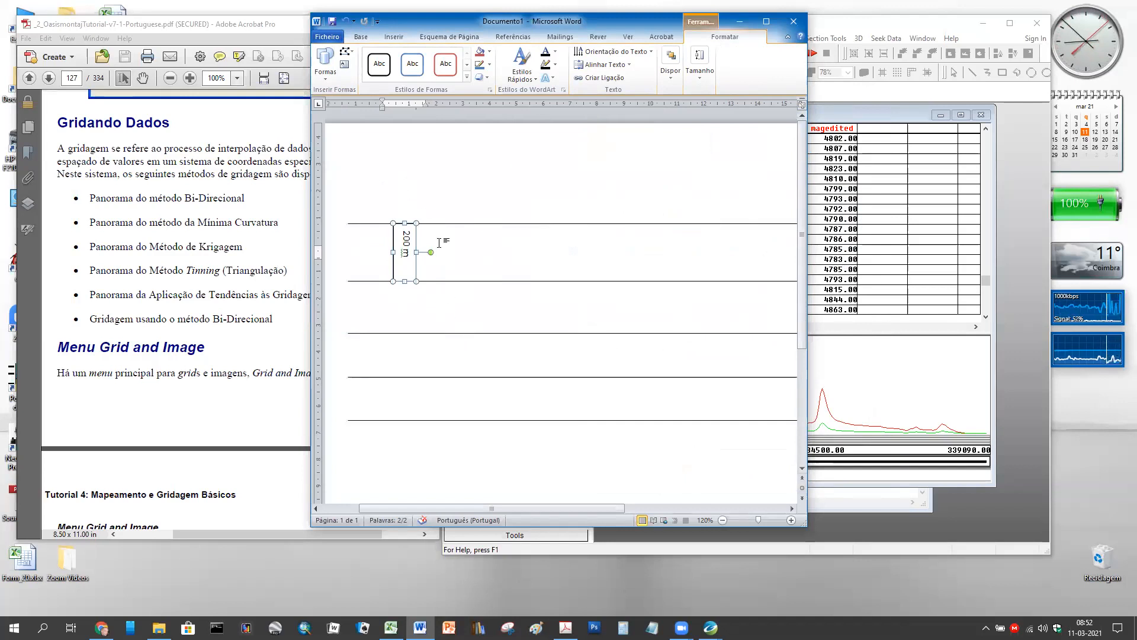
drag(416, 222, 408, 223)
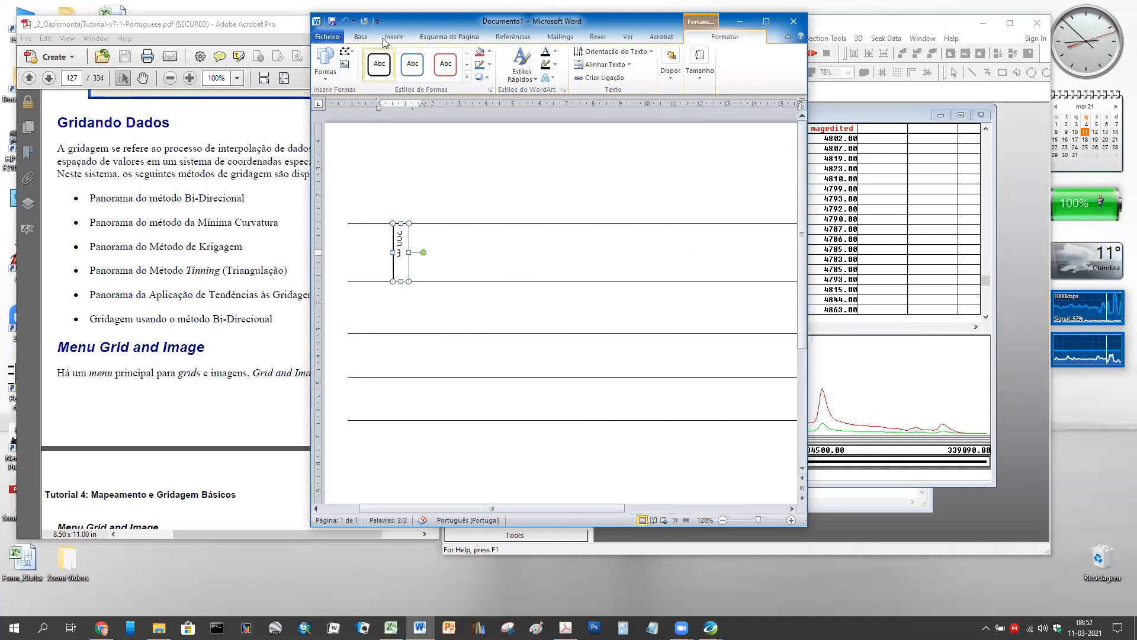
- Shrink the 200 m label's font step by step down to 8 pt
click(360, 38)
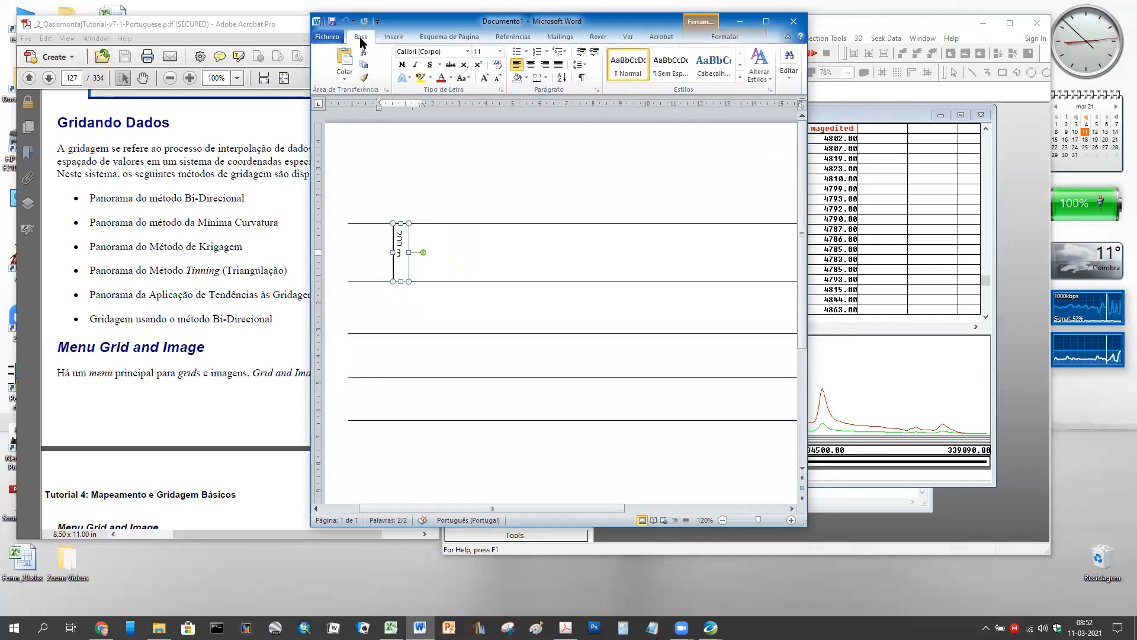
click(498, 79)
click(498, 79)
click(499, 80)
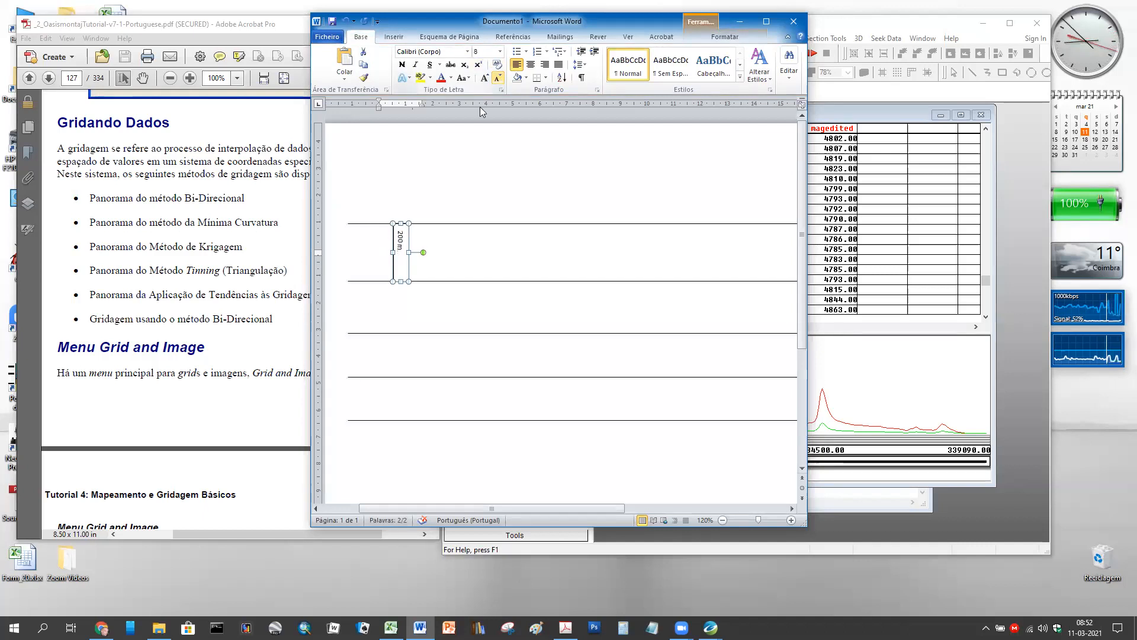
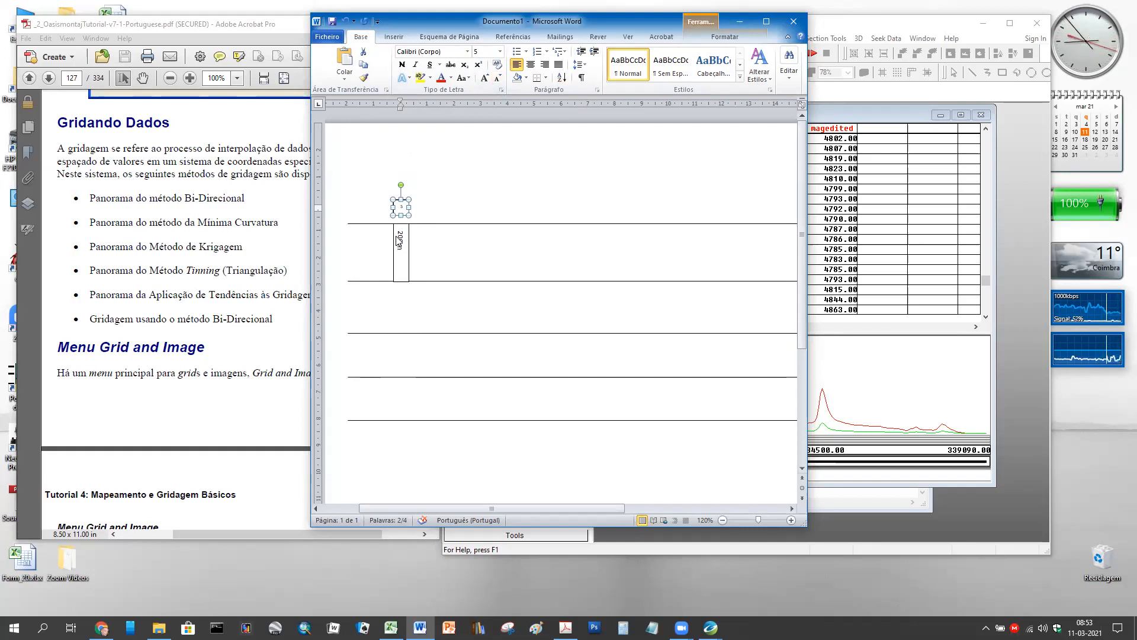
- Widen the small 50 label box above the 200 m label, then minimize Word to show Oasis montaj
drag(411, 207, 417, 207)
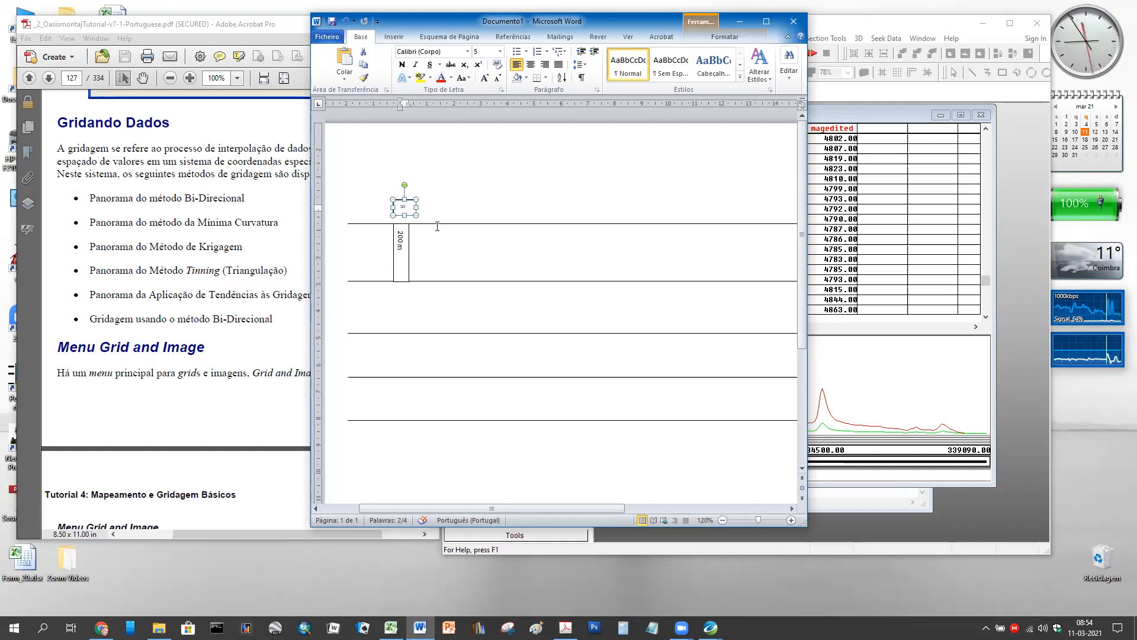
click(739, 22)
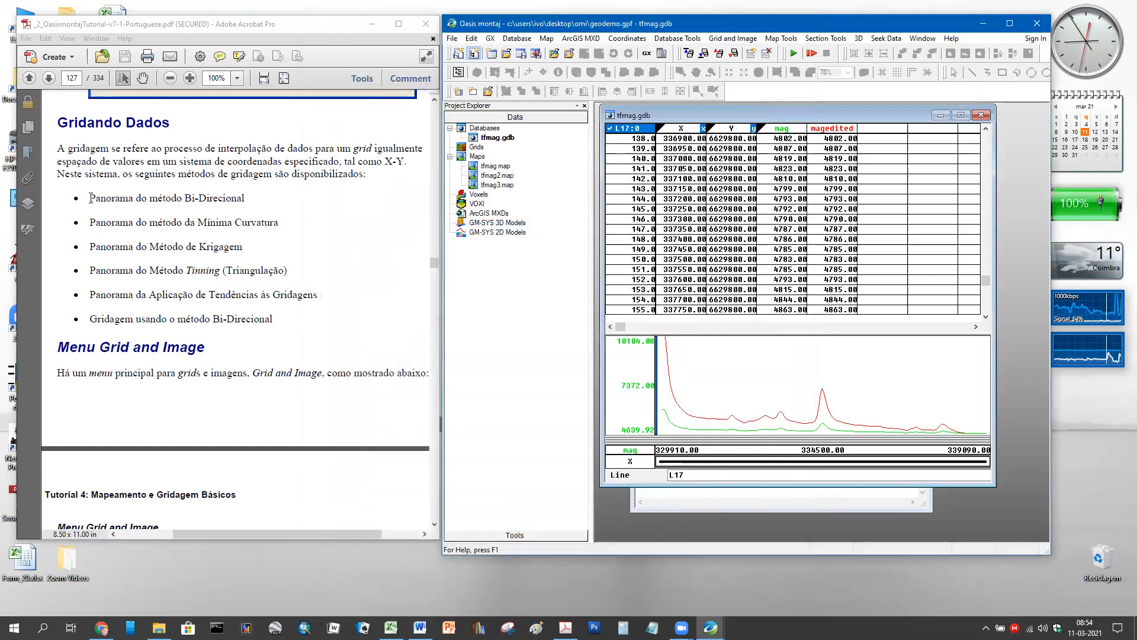
- Highlight the gridding method bullets, shorten the PDF window, and scroll toward page 128
drag(92, 197, 92, 247)
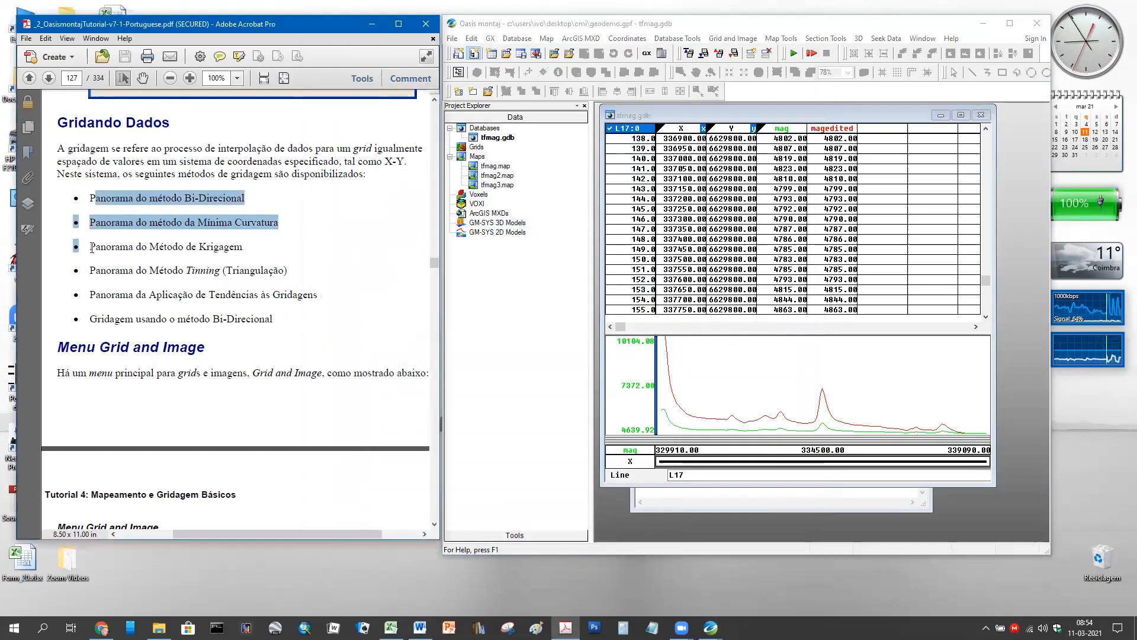
drag(76, 210, 305, 271)
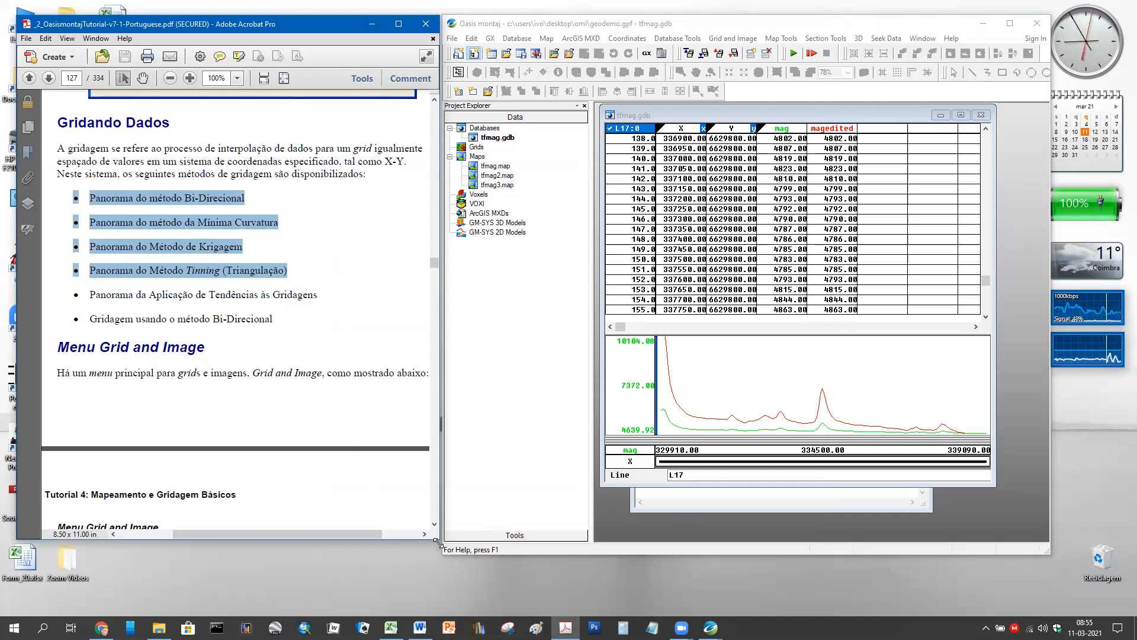
drag(437, 541, 437, 527)
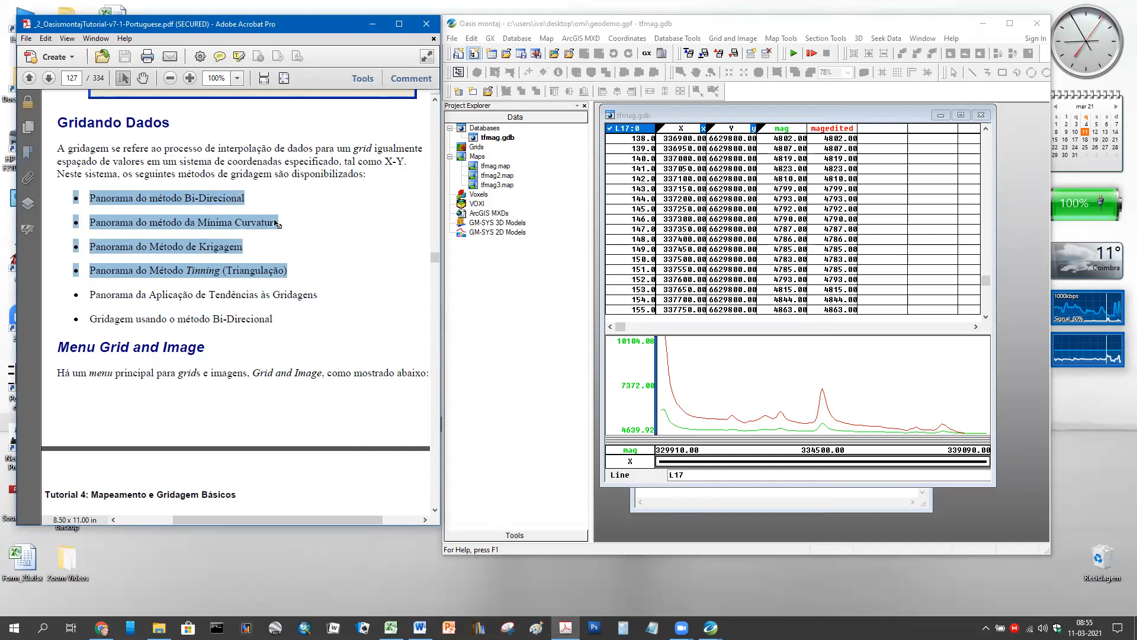
click(846, 564)
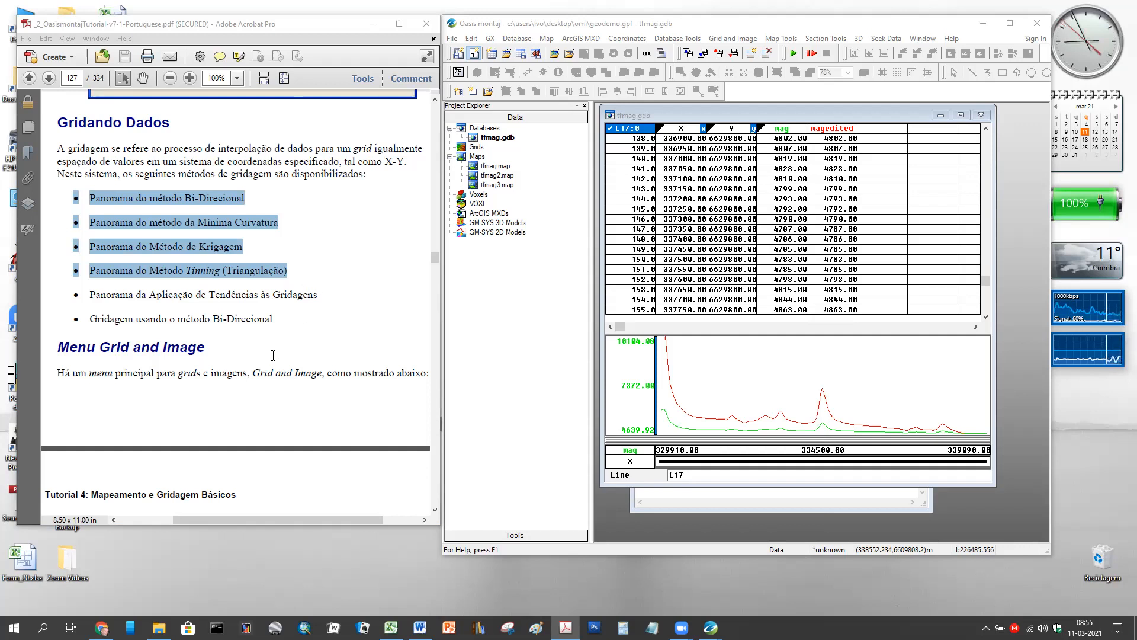
scroll(280, 352, down, 10)
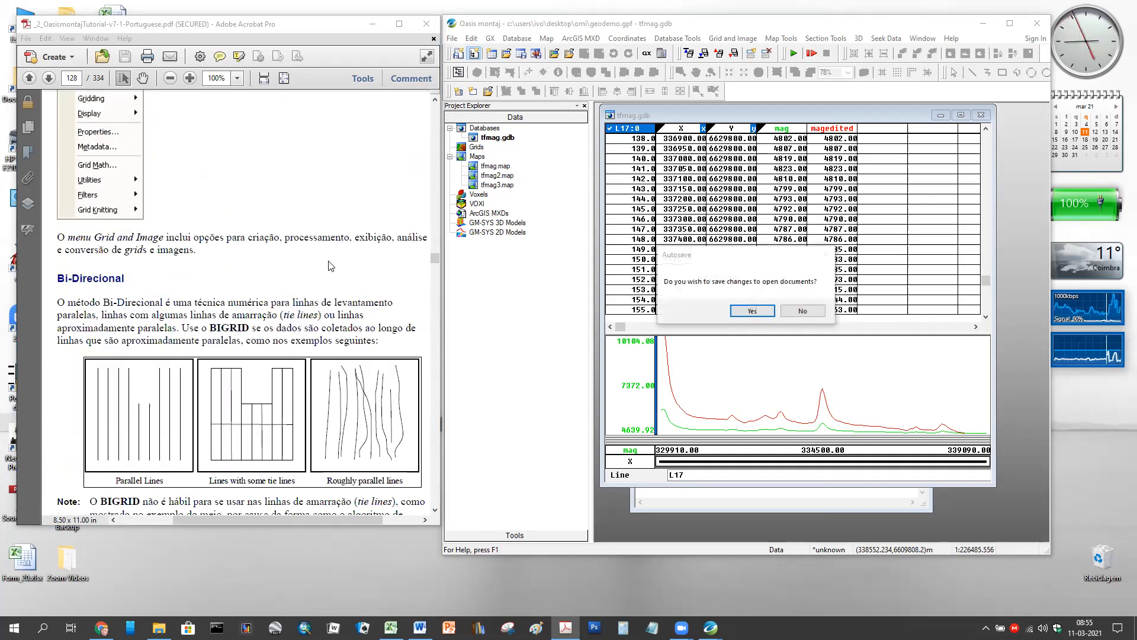
- Answer Yes to the Oasis Autosave prompt and bring page 128's Bi-Direcional figures into view
click(753, 312)
click(752, 313)
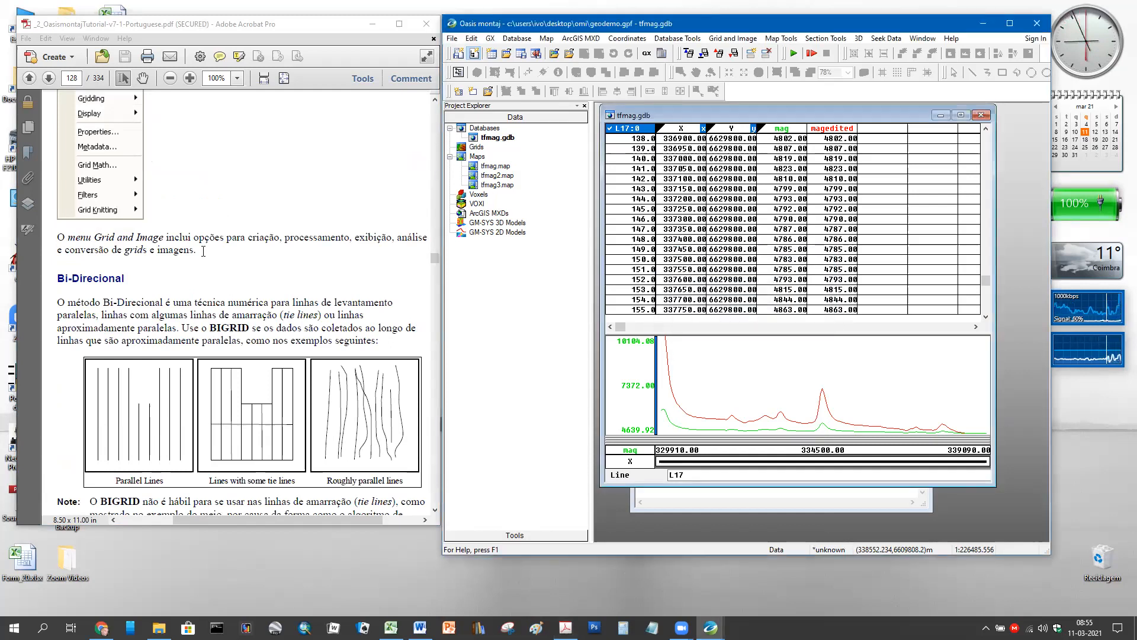
scroll(209, 278, up, 3)
scroll(220, 271, down, 4)
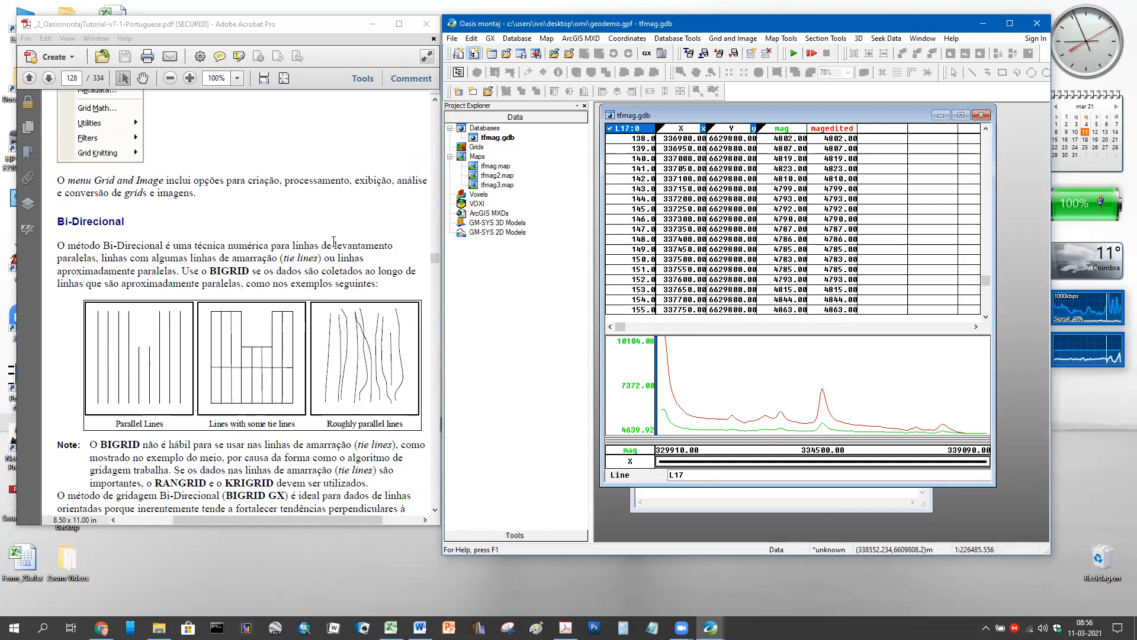
scroll(333, 241, up, 10)
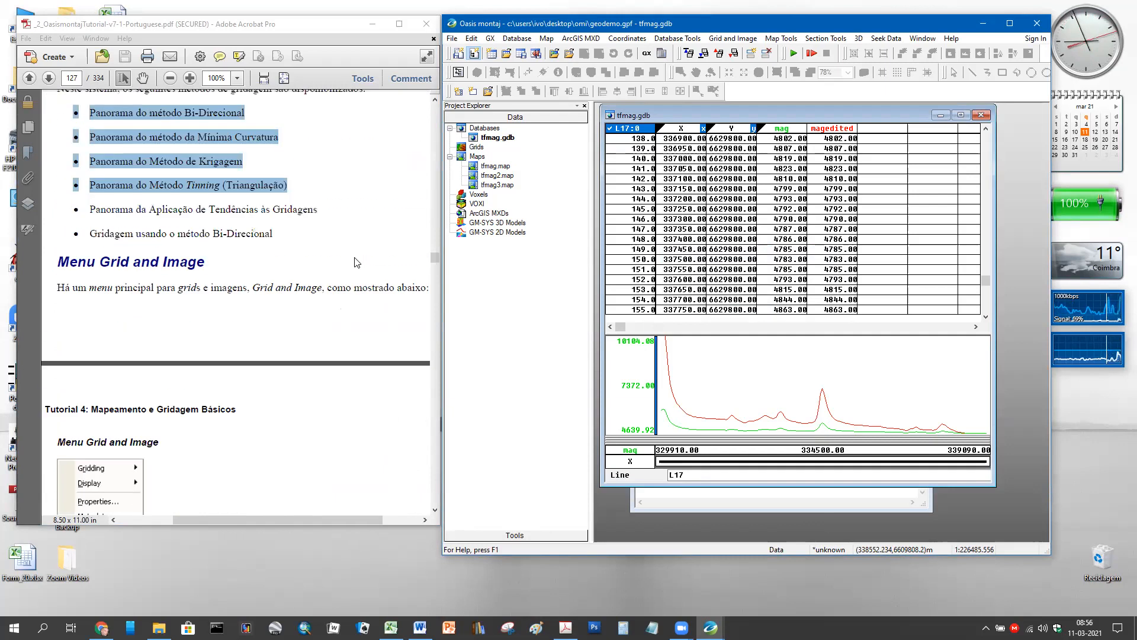
scroll(357, 263, down, 10)
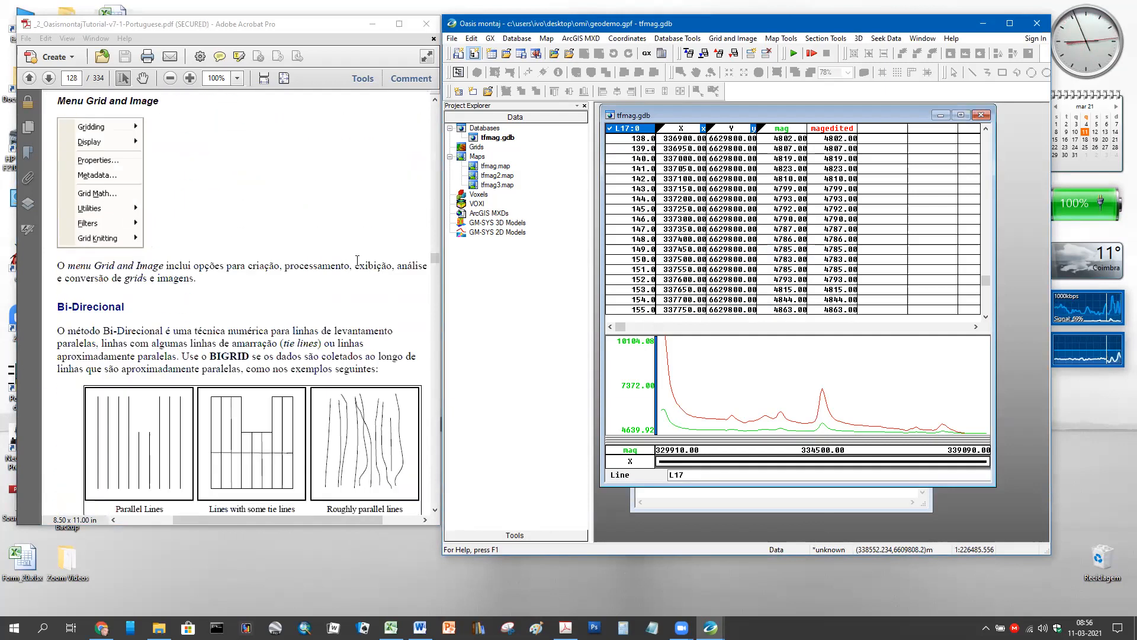
scroll(357, 260, down, 4)
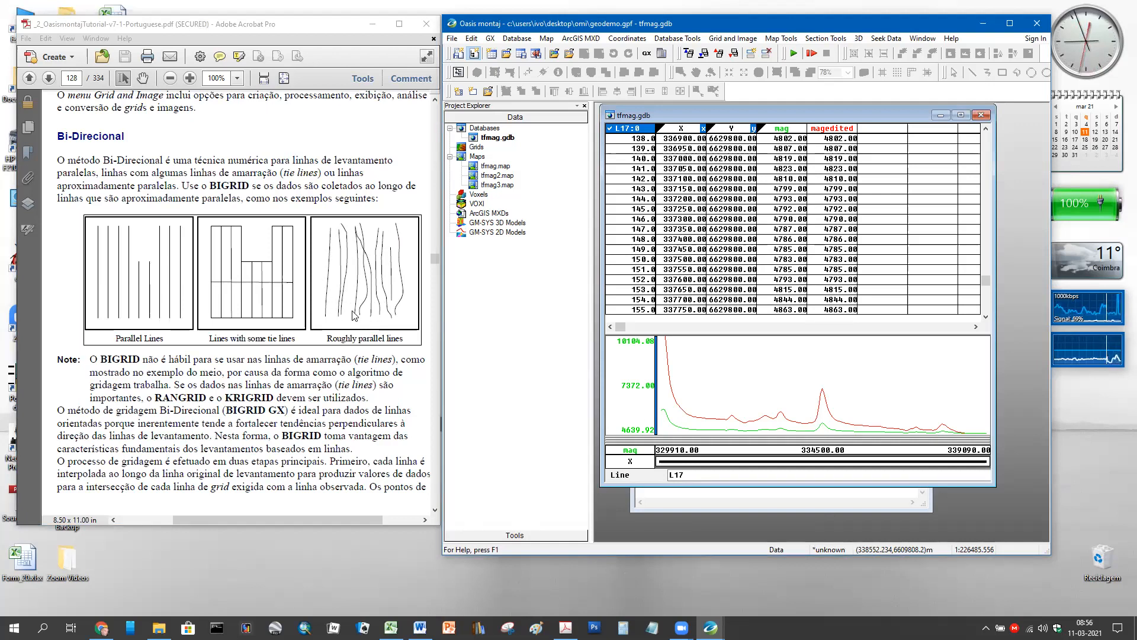
- Open tfmag2.map from Project Explorer and zoom out to show the 'Linhas de Voo' flight lines
click(792, 508)
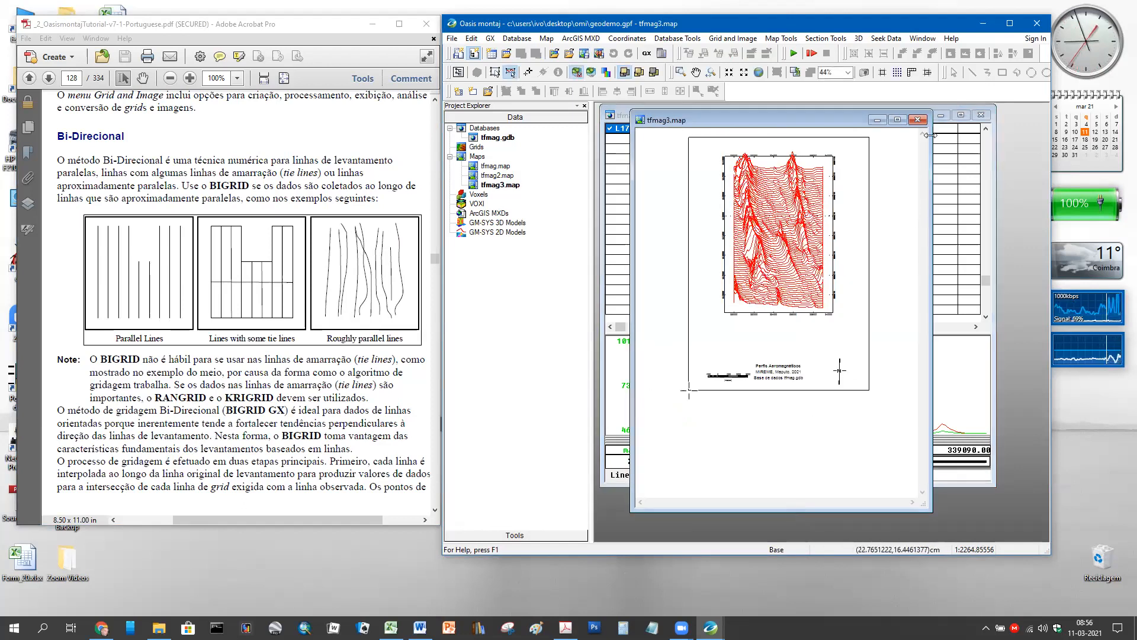
click(629, 205)
double_click(475, 178)
scroll(873, 344, down, 1)
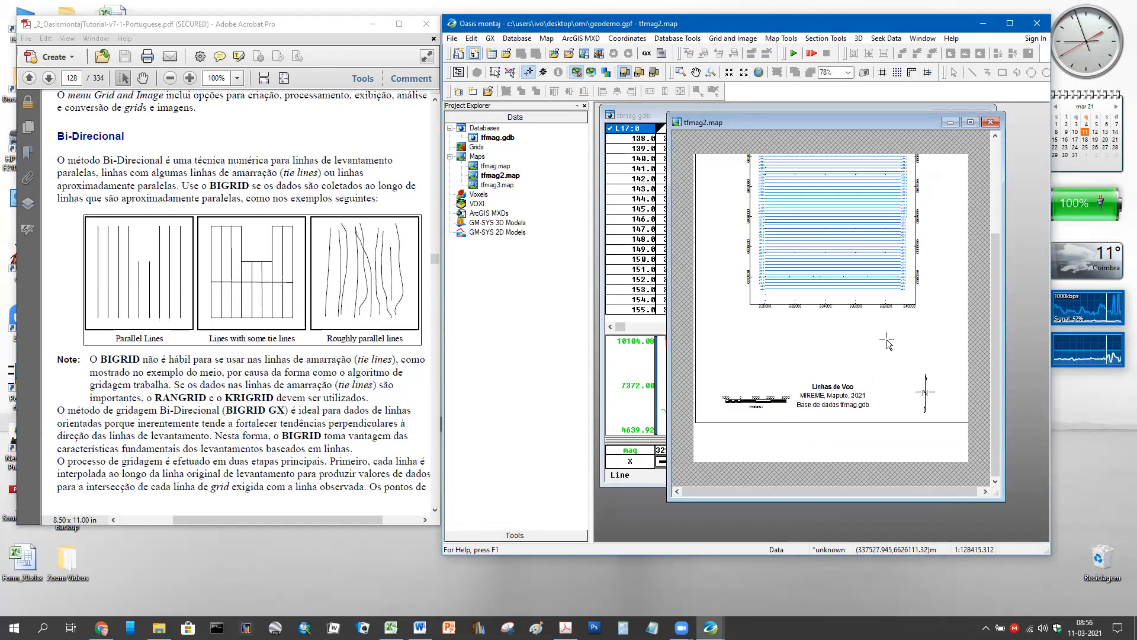
drag(999, 321, 998, 271)
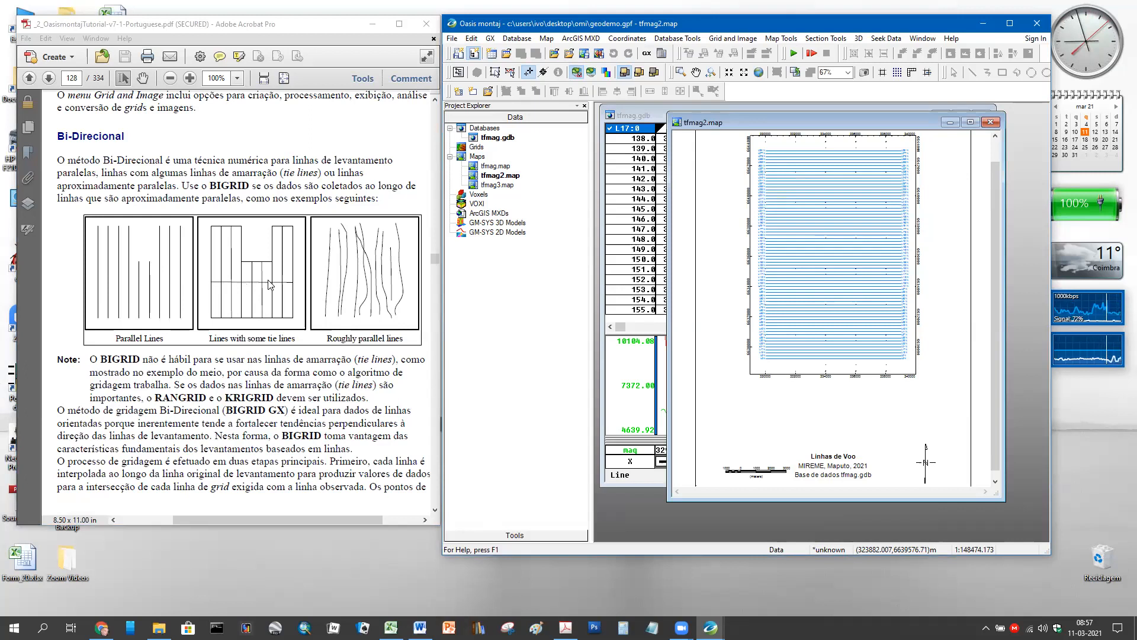
- Read through the BIGRID characteristics to page 129's Curvatura Mínima section, then restore Word
scroll(239, 344, down, 10)
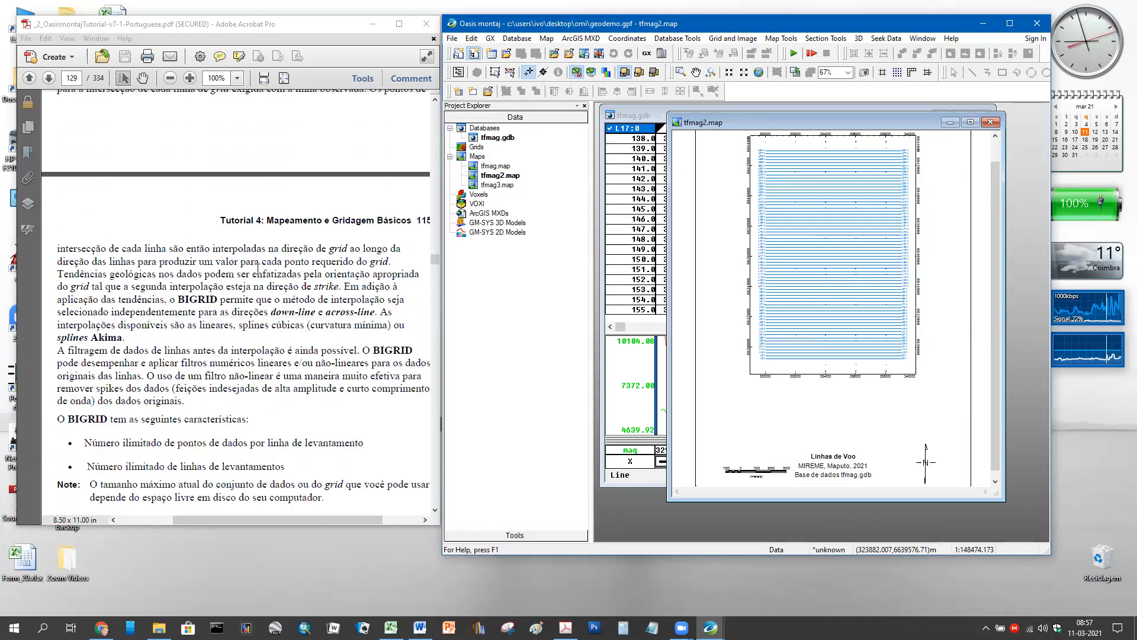
scroll(264, 268, up, 10)
scroll(277, 265, down, 9)
scroll(278, 264, down, 4)
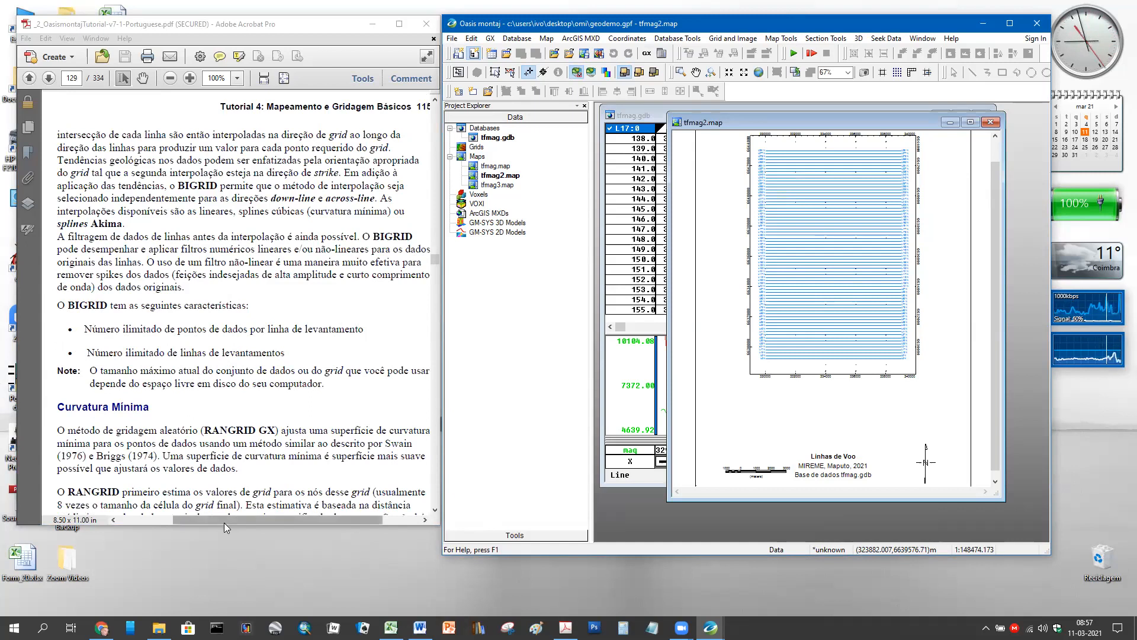
drag(224, 523, 228, 522)
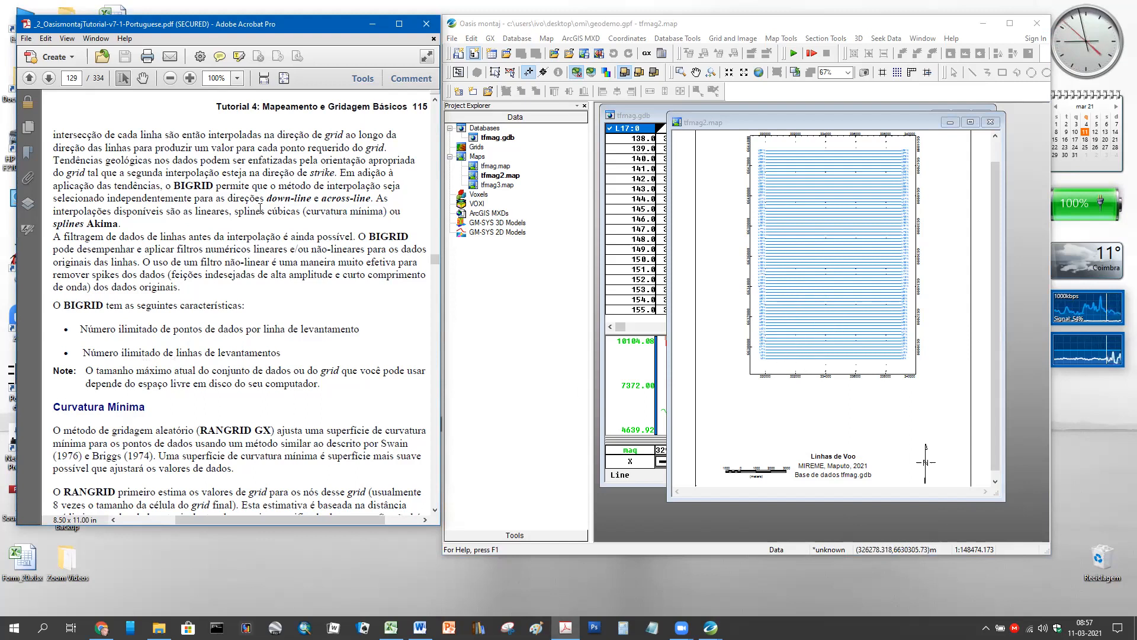
scroll(263, 212, down, 4)
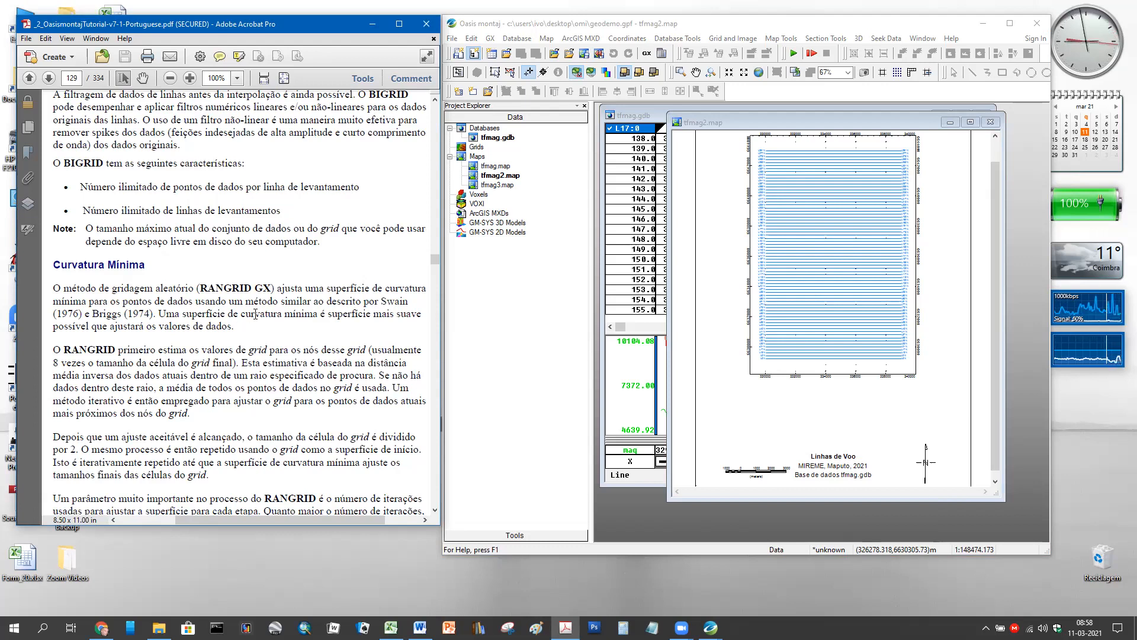
scroll(213, 324, down, 5)
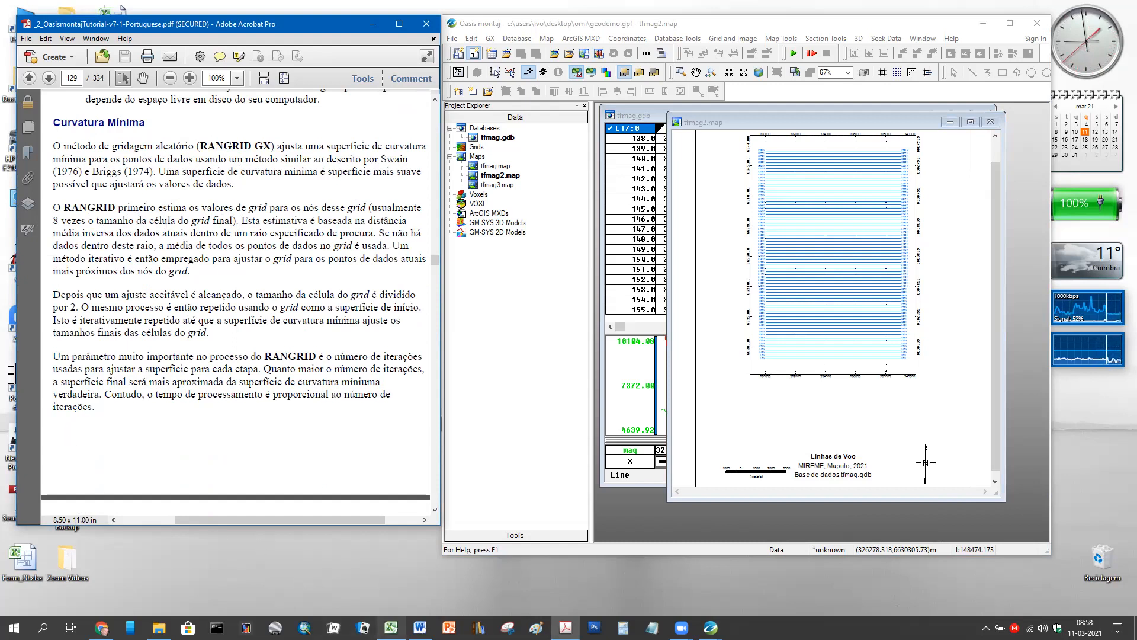
click(419, 627)
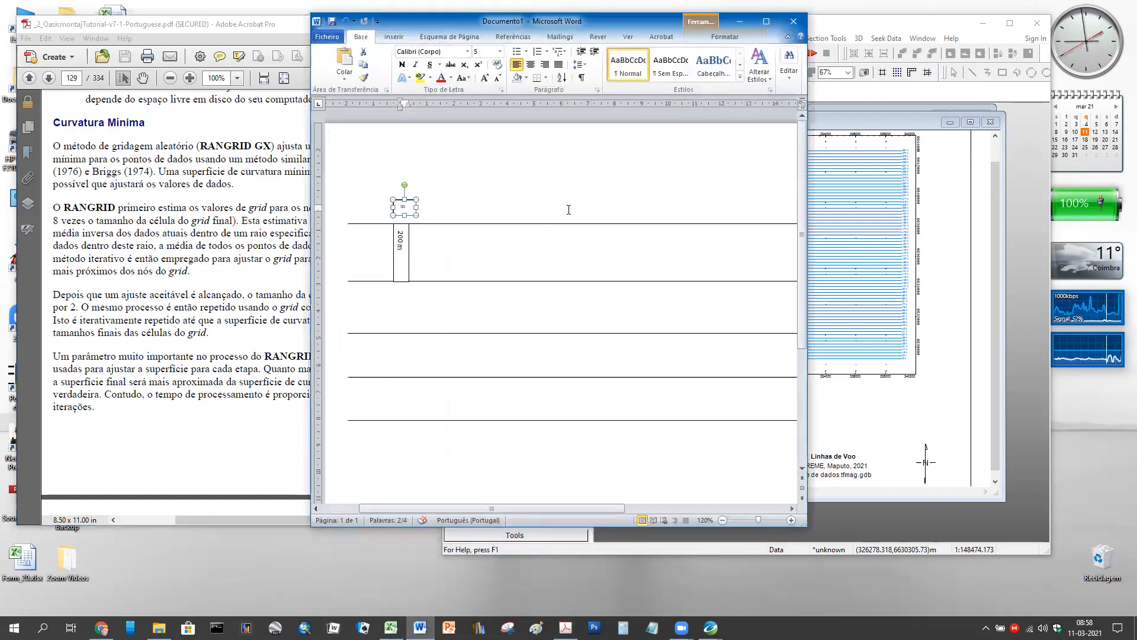
- Draw a rectangle beside the 200 m label, shrink it to a tiny blue square, and paste copies
click(523, 148)
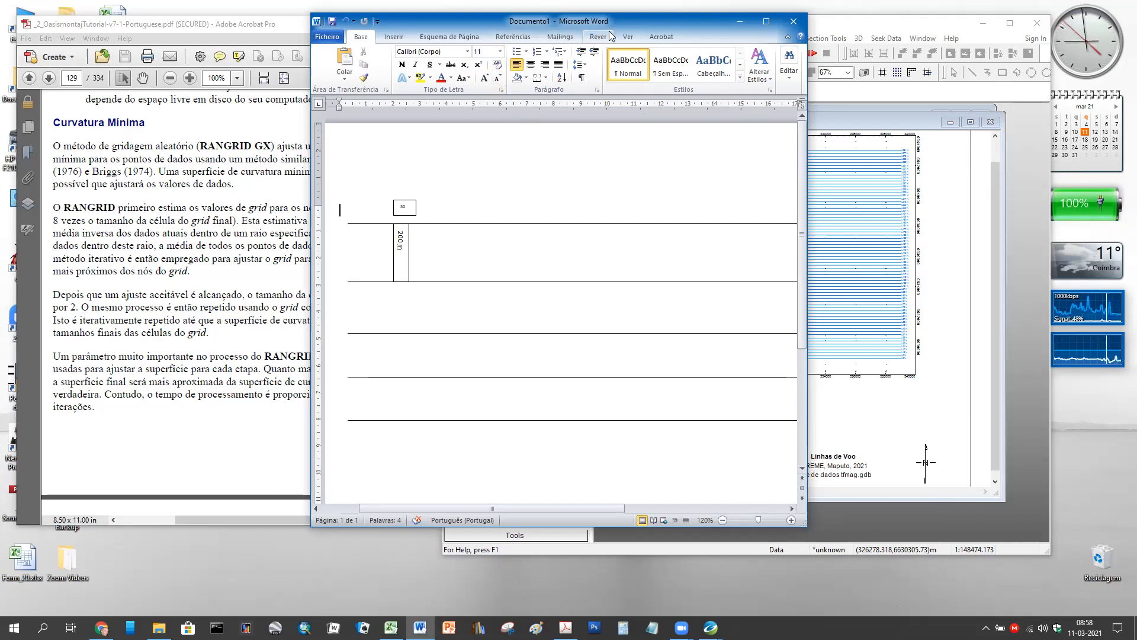
click(394, 38)
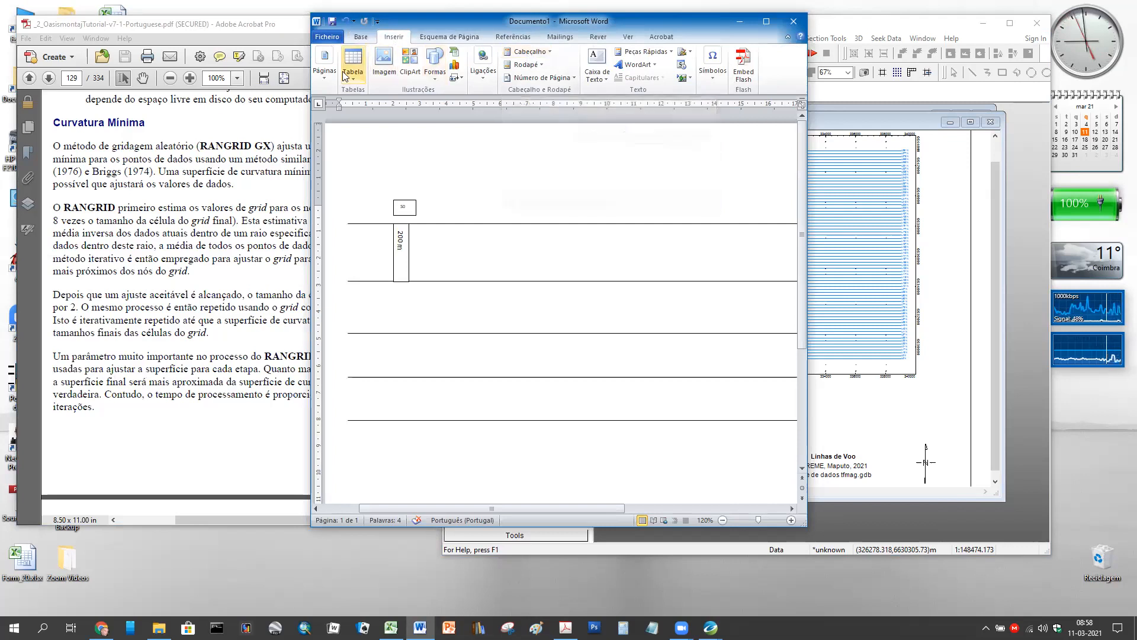
click(440, 78)
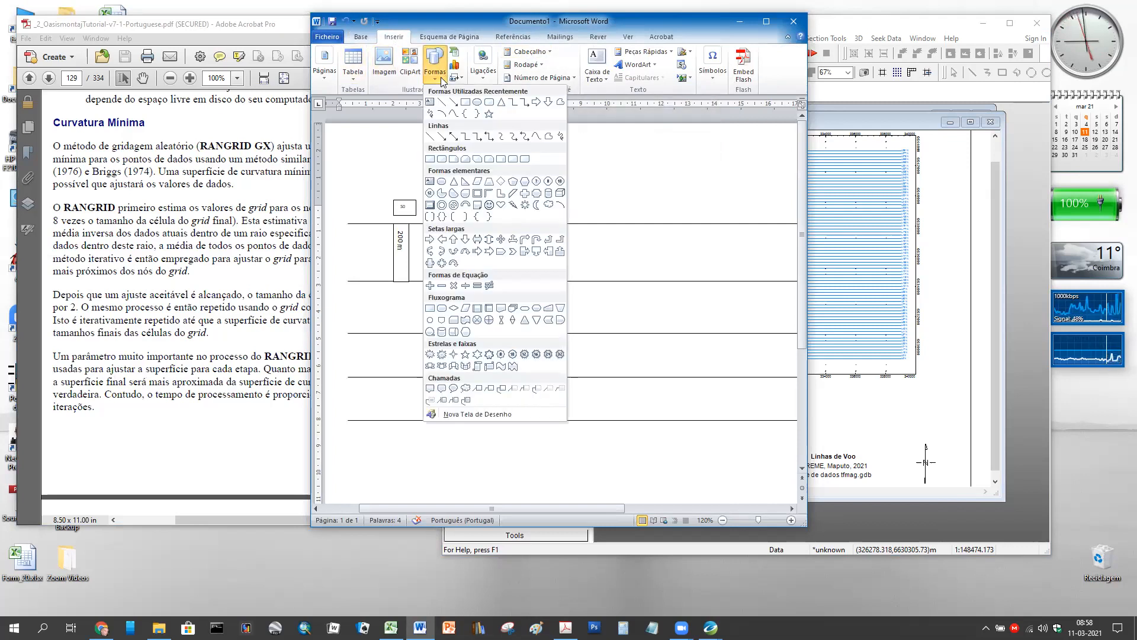
click(465, 102)
drag(487, 237, 482, 268)
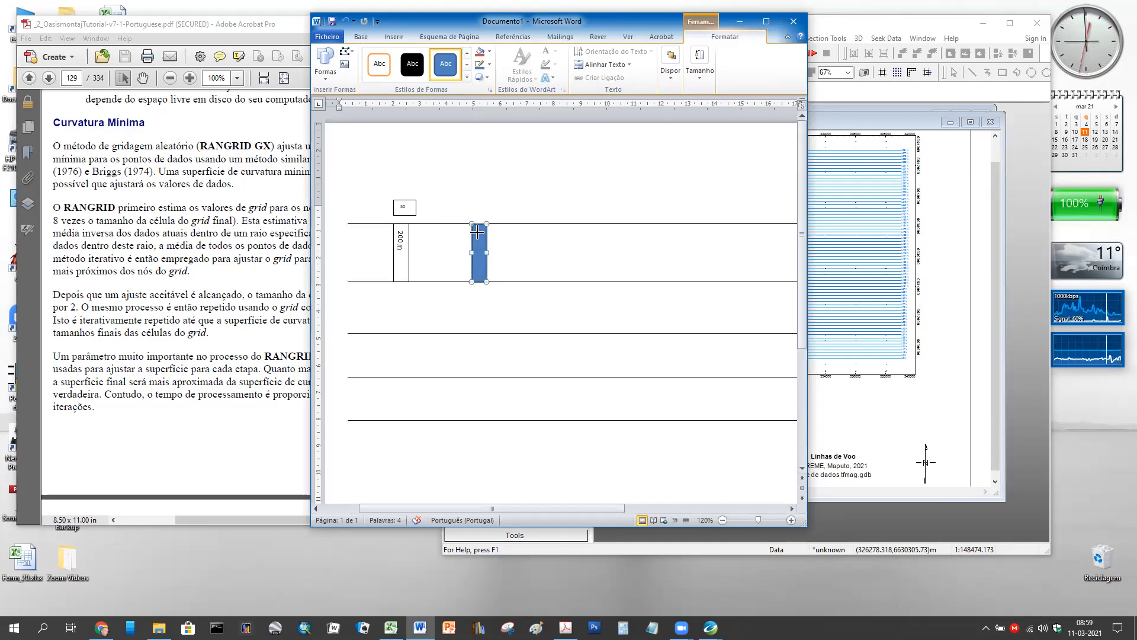
drag(478, 232, 478, 231)
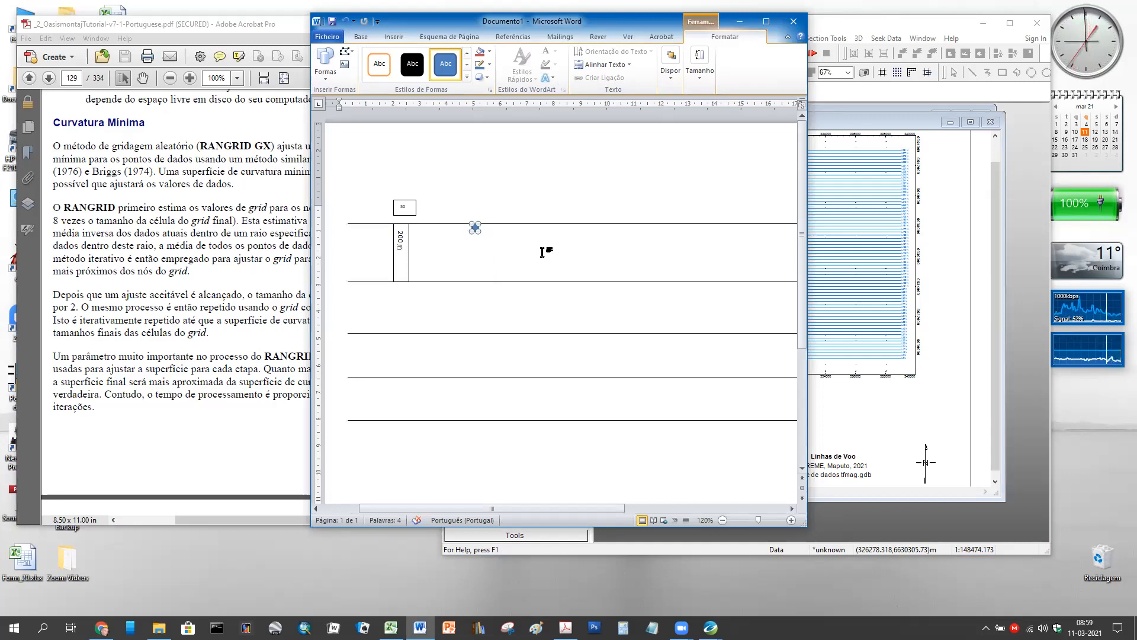
key(ctrl+v)
key(ctrl+v)
key(ctrl+v)
key(ctrl+v)
key(ctrl+v)
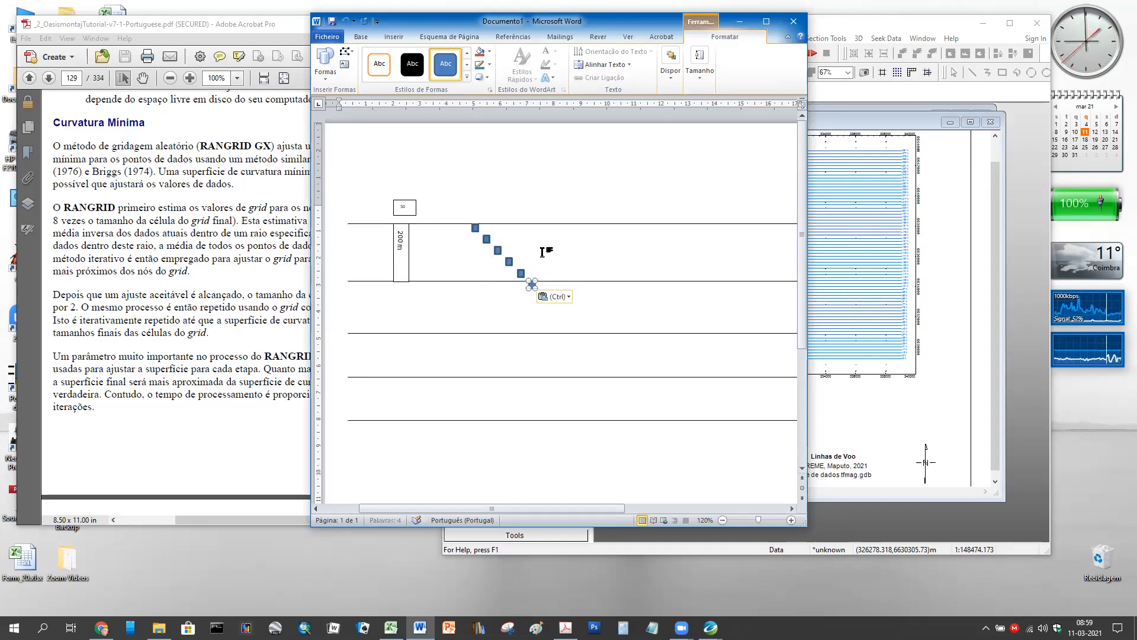
- Stack the pasted blue squares into a vertical column beside the 200 m bar
click(485, 240)
mouse_move(474, 238)
mouse_down()
mouse_move(476, 256)
mouse_move(521, 271)
mouse_move(477, 259)
mouse_up()
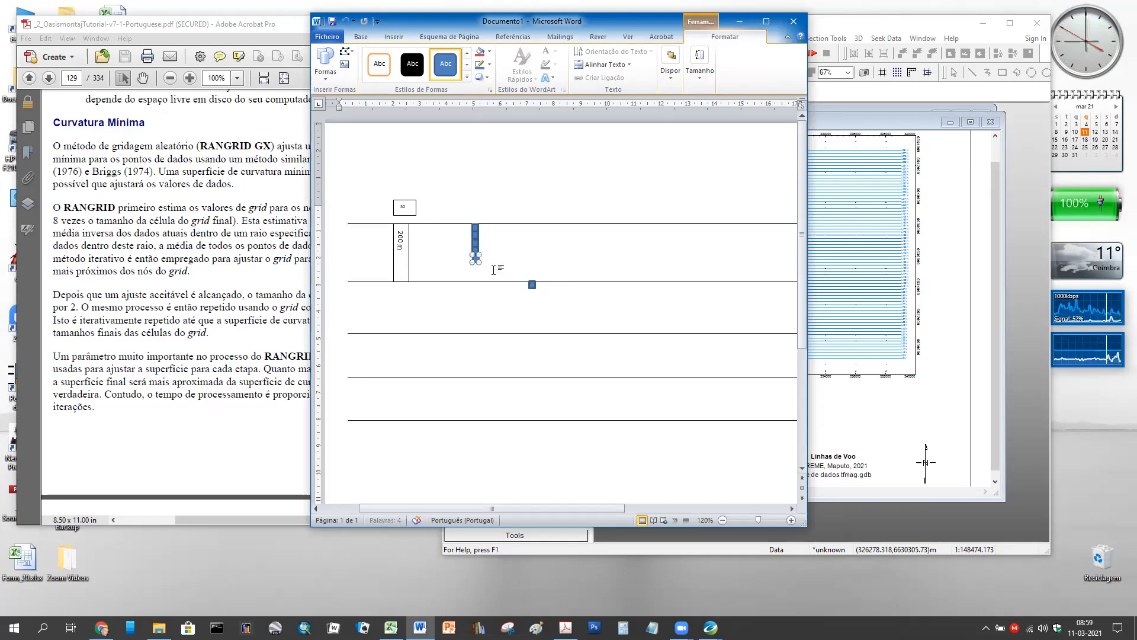
drag(532, 285, 483, 228)
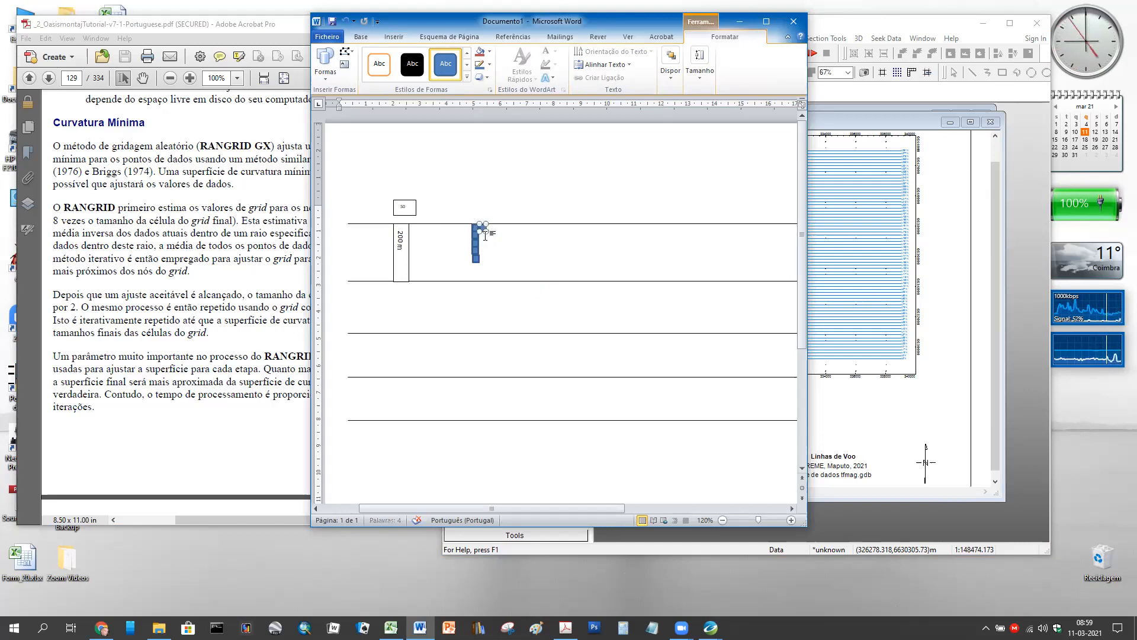
click(474, 260)
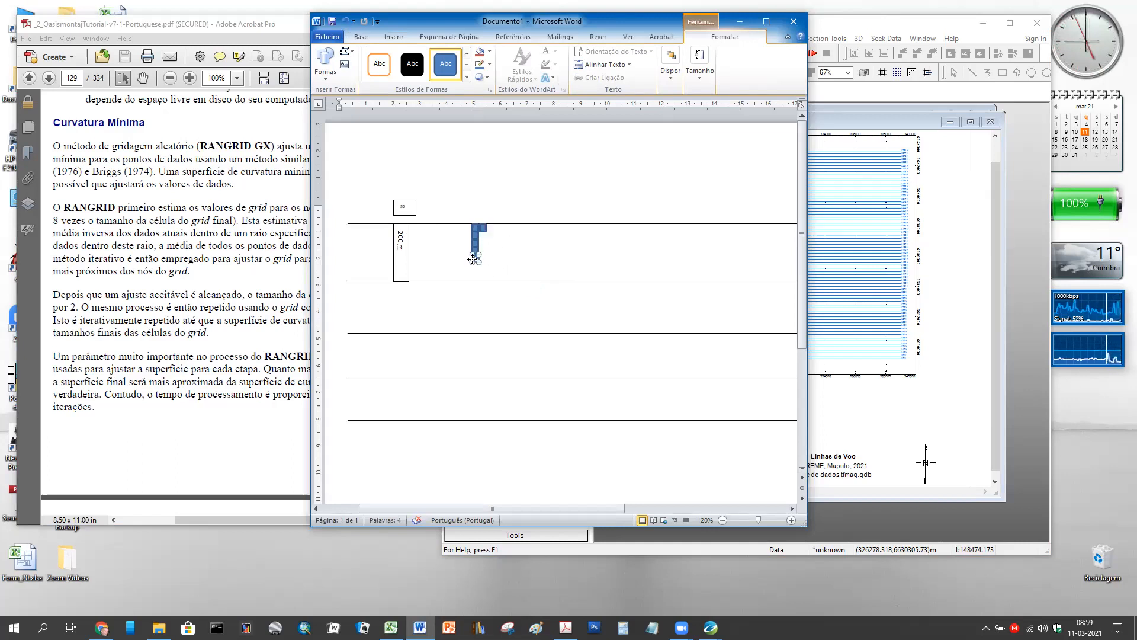
drag(471, 259, 472, 272)
click(542, 183)
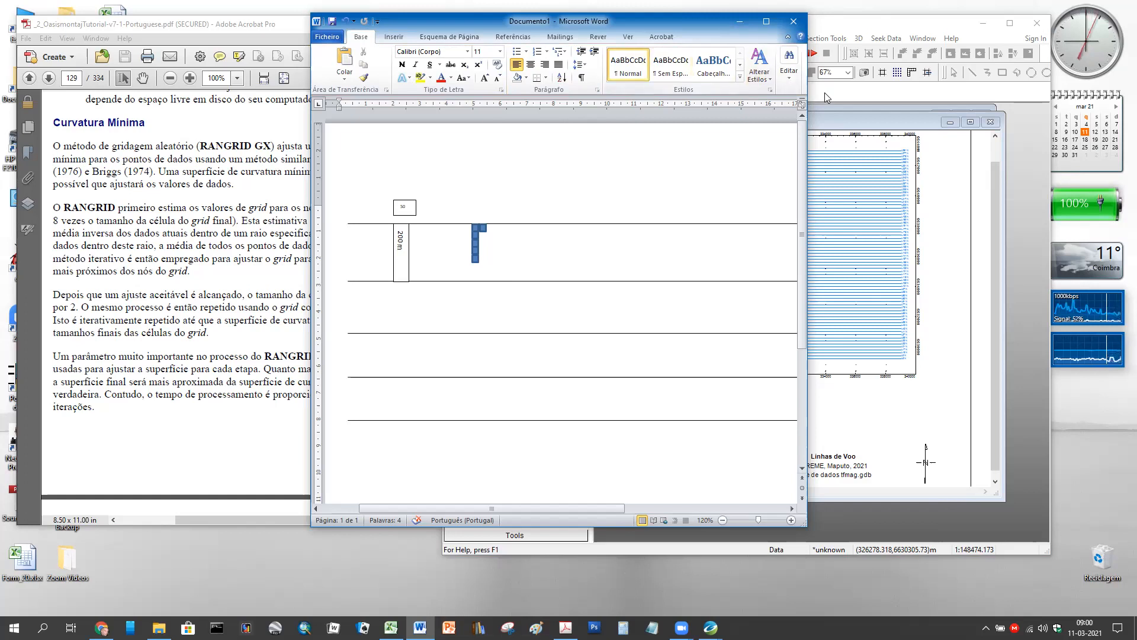
- Widen the Word window, switch selection to Select Objects, and minimize Word
drag(808, 94, 945, 104)
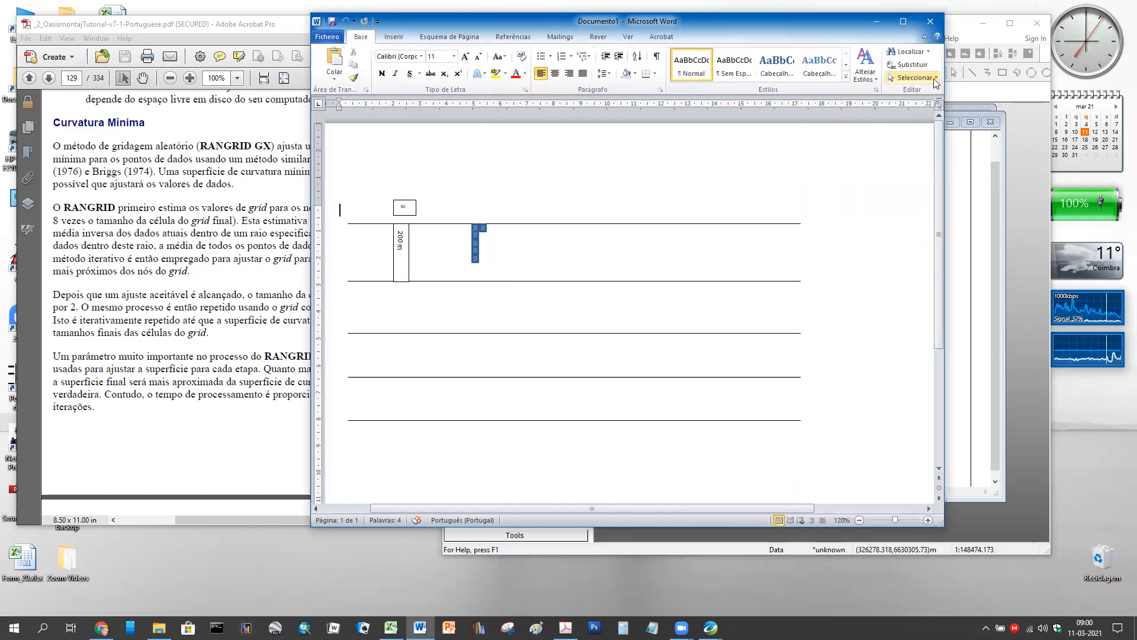
click(912, 78)
click(934, 108)
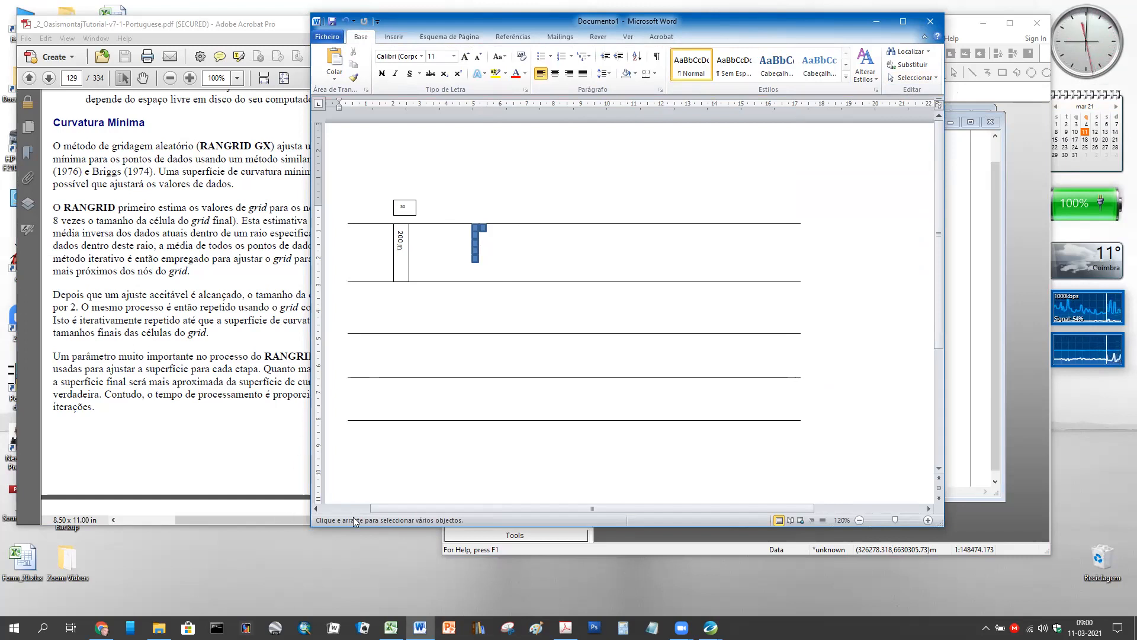
click(877, 21)
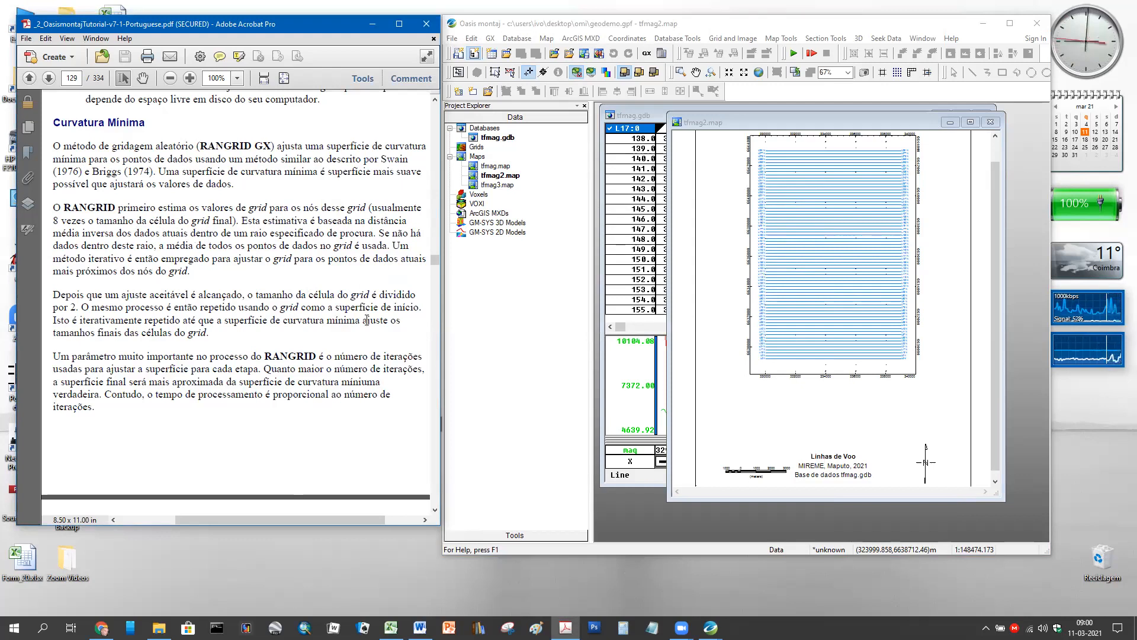
- Scroll to page 130's RANGRID stopping criteria of 100 iterations and 99%, and its capabilities list
scroll(162, 347, down, 5)
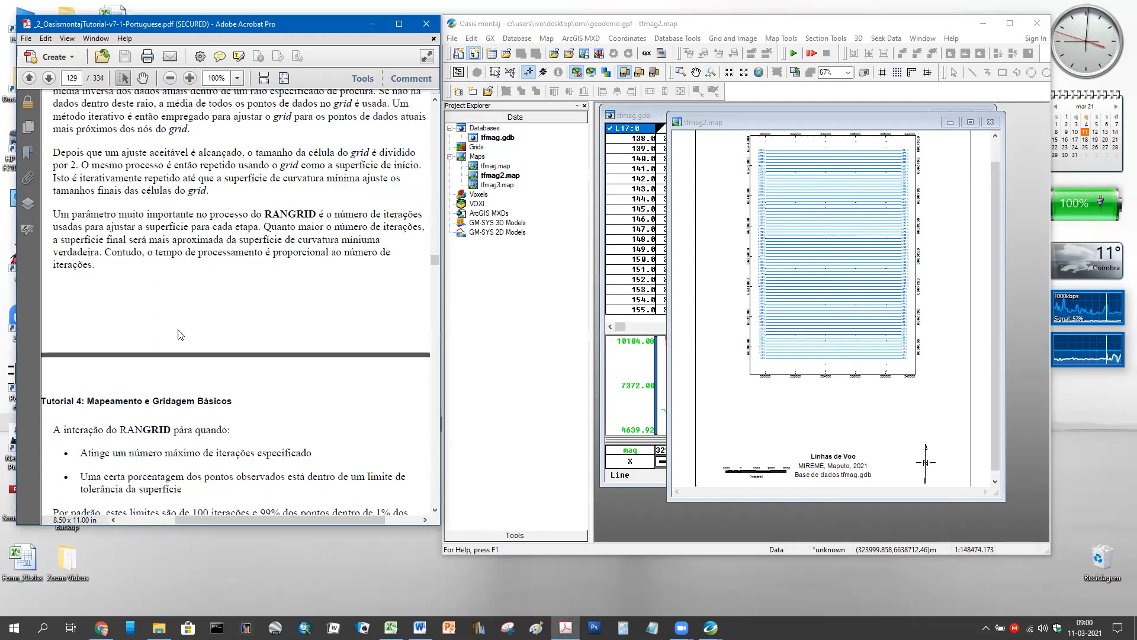
scroll(364, 278, down, 1)
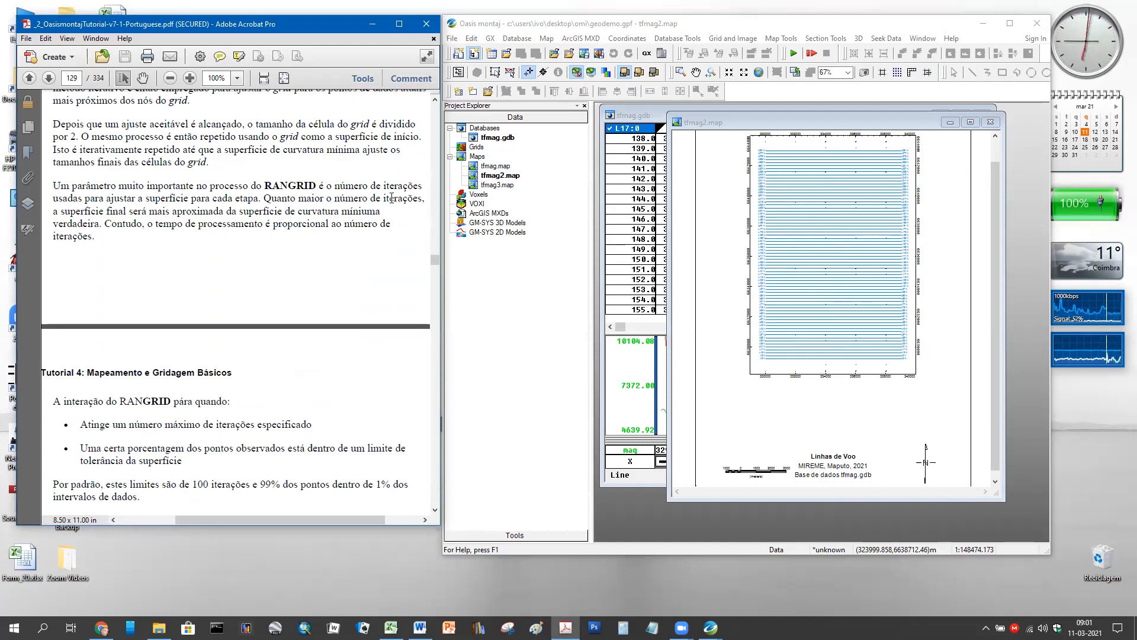
scroll(392, 197, down, 1)
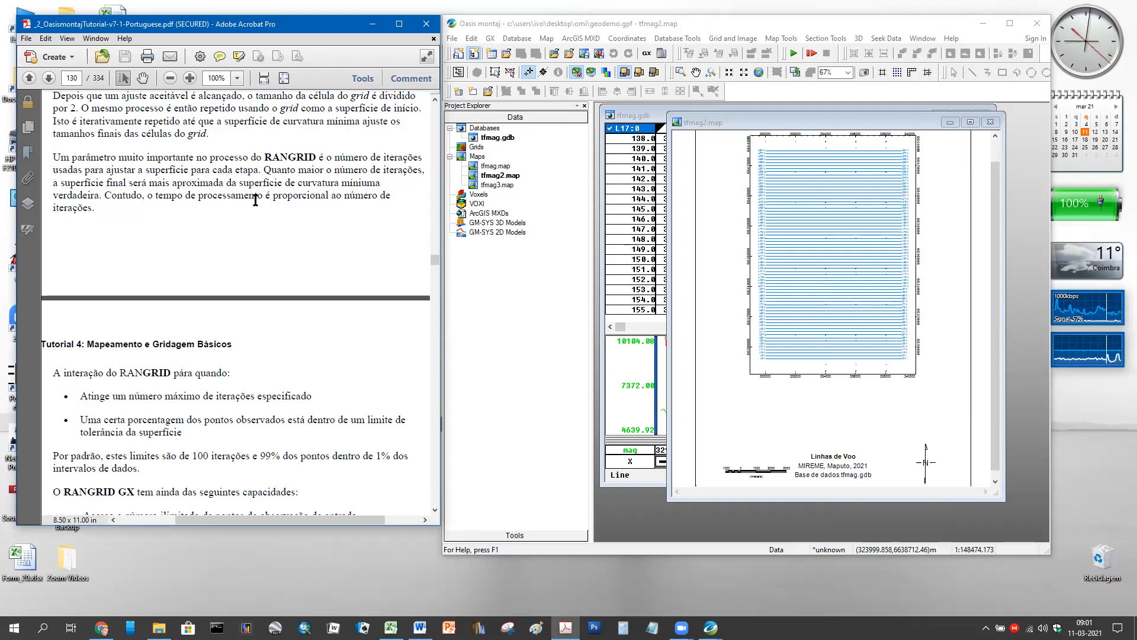
scroll(248, 201, down, 3)
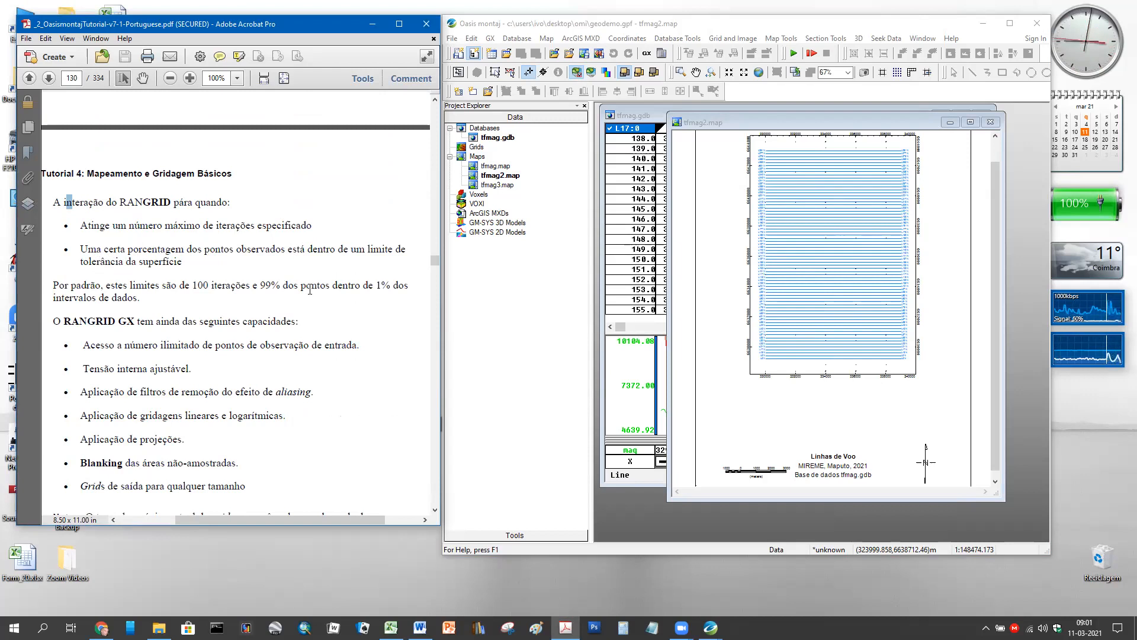
- Mark the 'Blanking das áreas não-amostradas.' bullet, clearing a stray mark on the aliasing bullet
scroll(319, 284, down, 4)
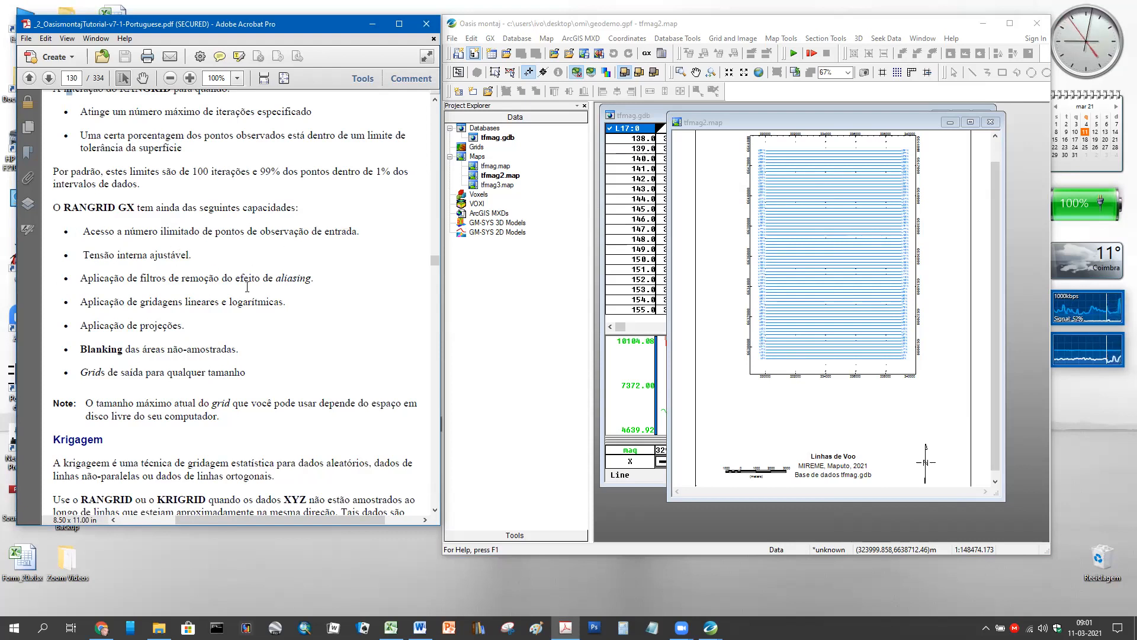
mouse_move(330, 278)
mouse_down()
mouse_move(276, 278)
mouse_move(345, 271)
mouse_up()
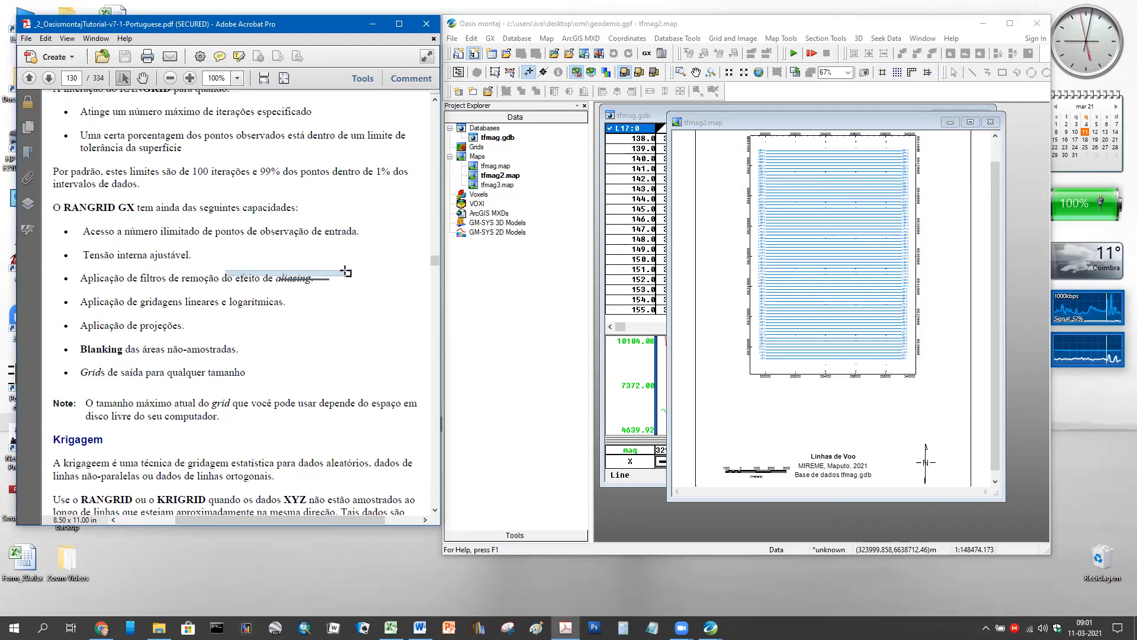
click(356, 297)
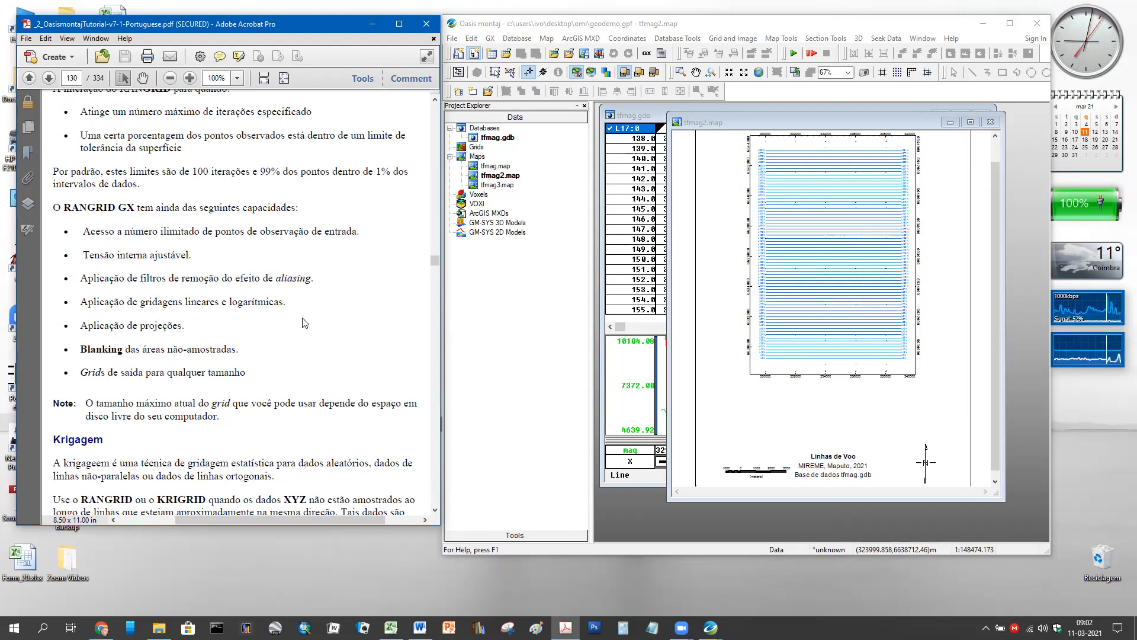
scroll(309, 322, down, 1)
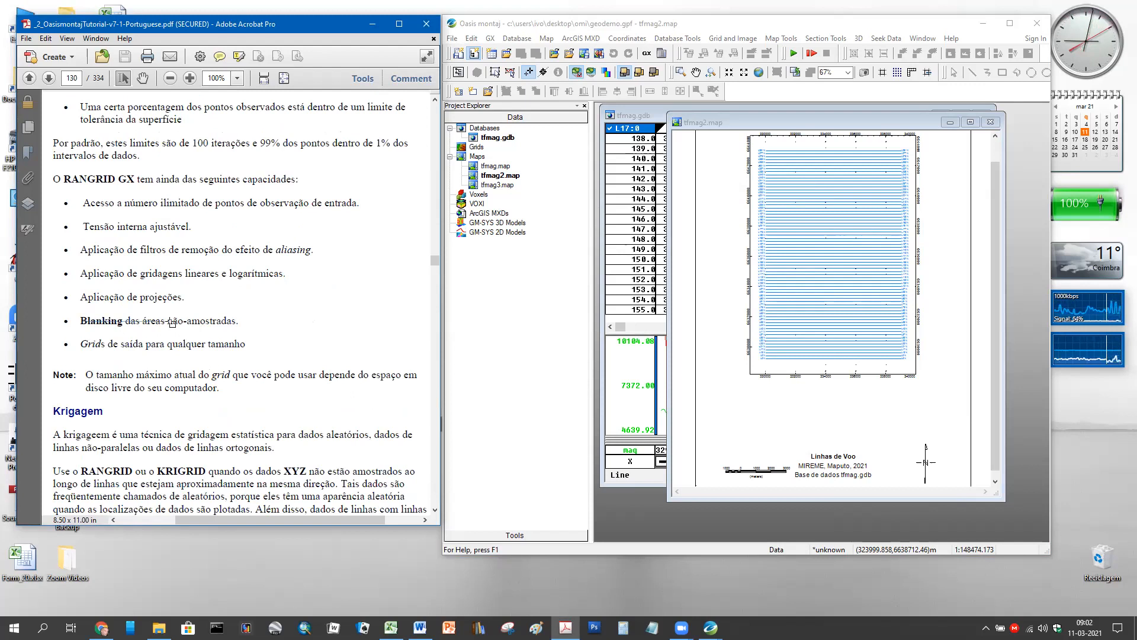
mouse_move(236, 325)
mouse_down()
mouse_move(83, 322)
mouse_move(259, 329)
mouse_up()
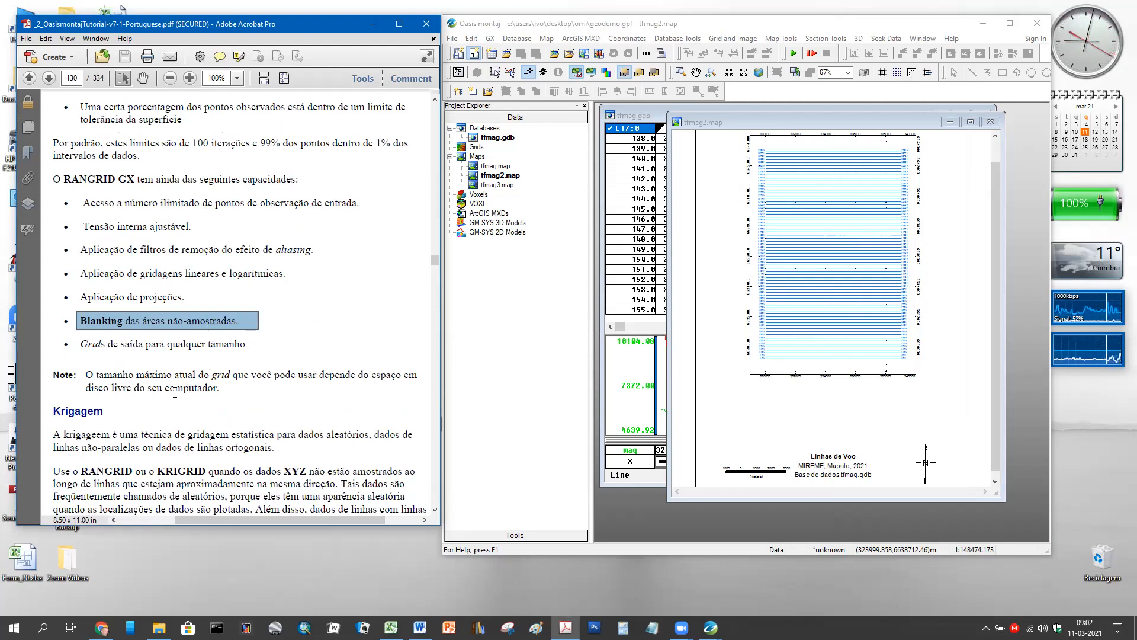
- Scroll down to the Krigagem section recommending RANGRID or KRIGRID for random XYZ data
scroll(216, 344, down, 4)
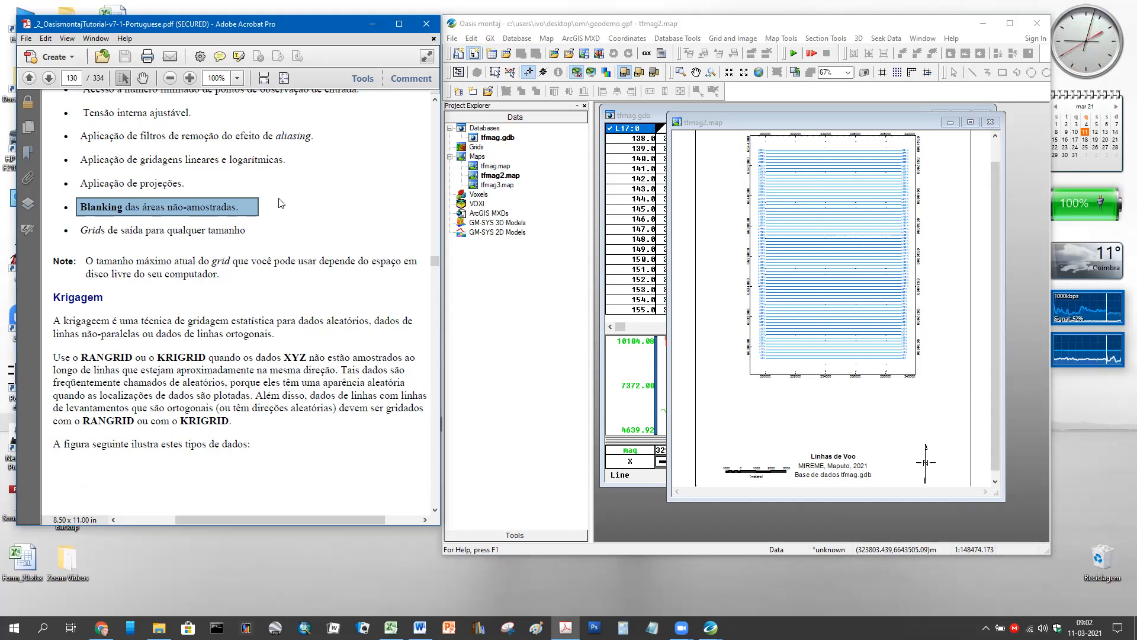
scroll(217, 255, down, 1)
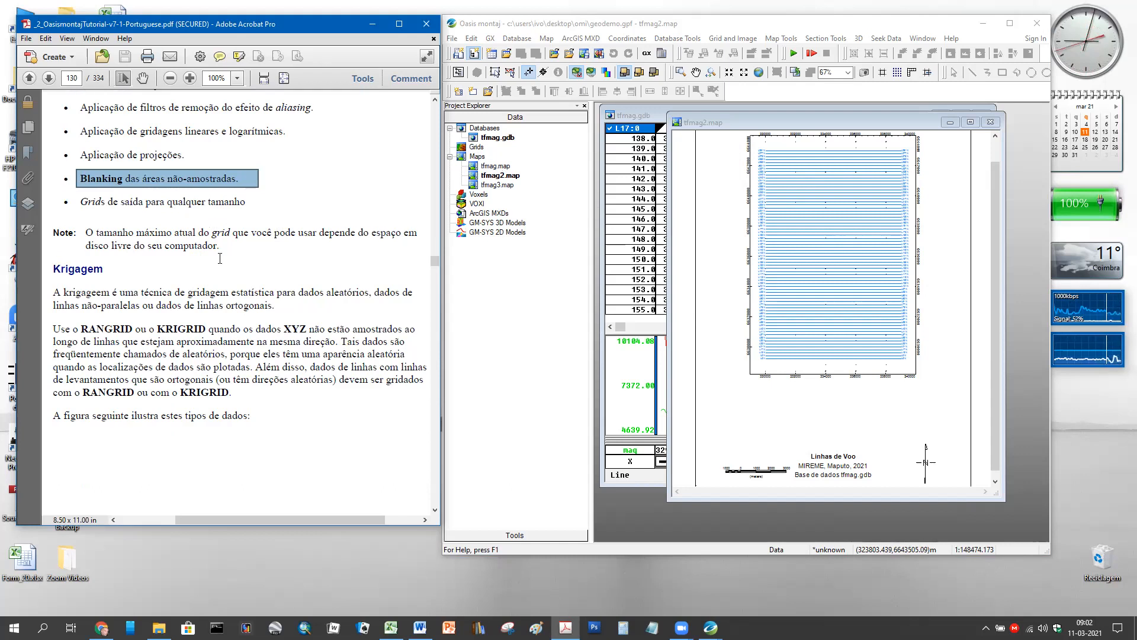
scroll(223, 261, down, 4)
scroll(213, 278, down, 1)
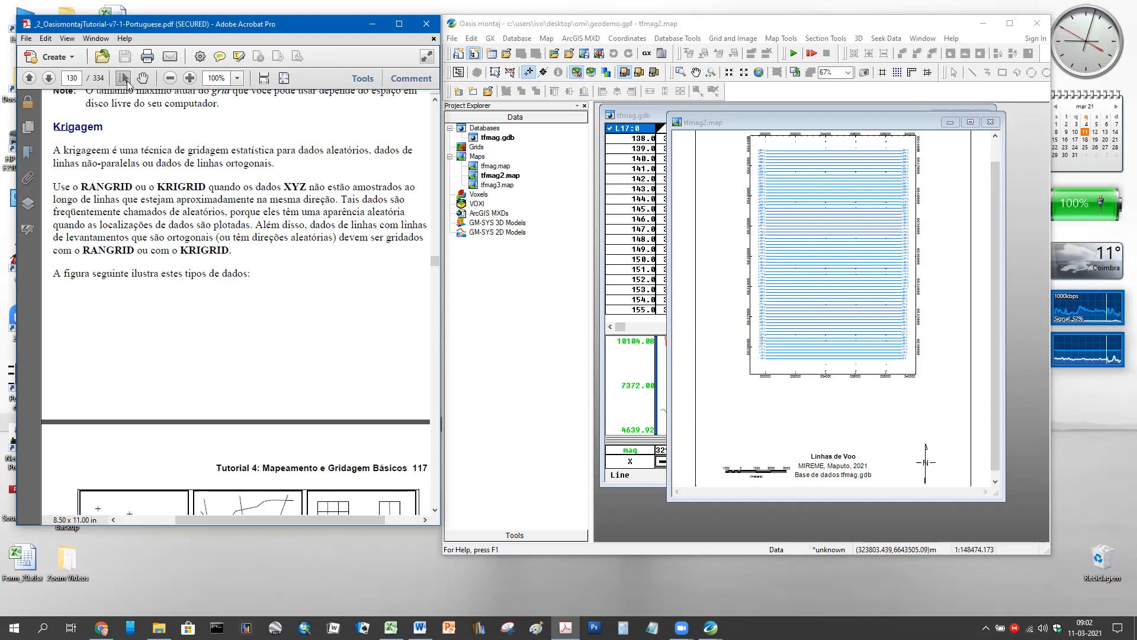
- Box the Krigagem heading and scroll to the random, non-parallel and orthogonal line data figure
drag(49, 130, 118, 131)
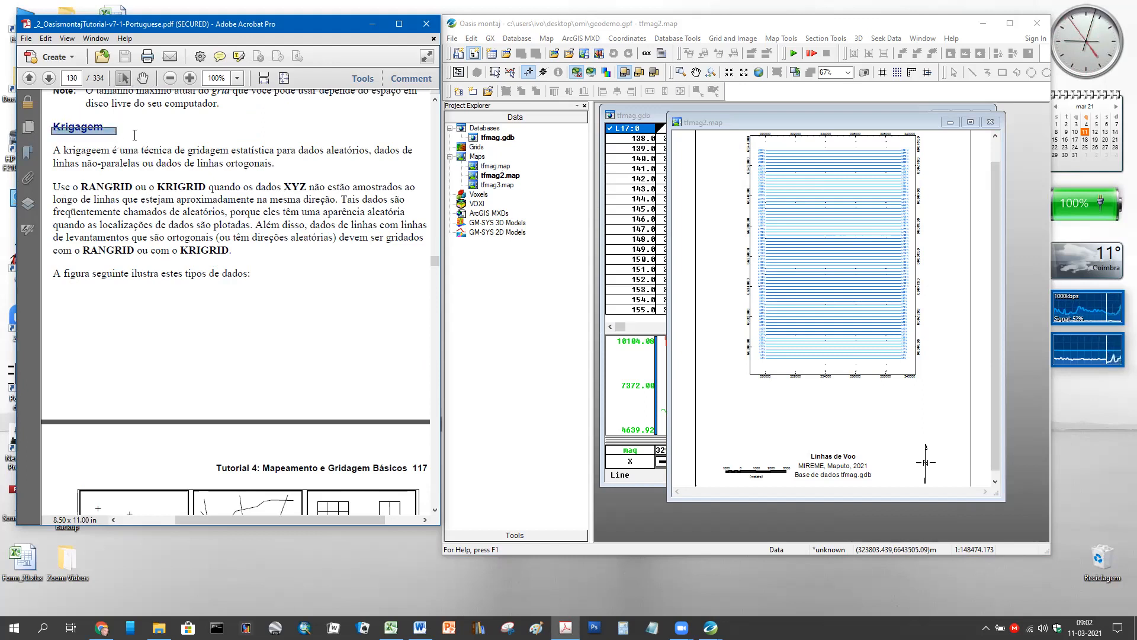
drag(46, 119, 108, 136)
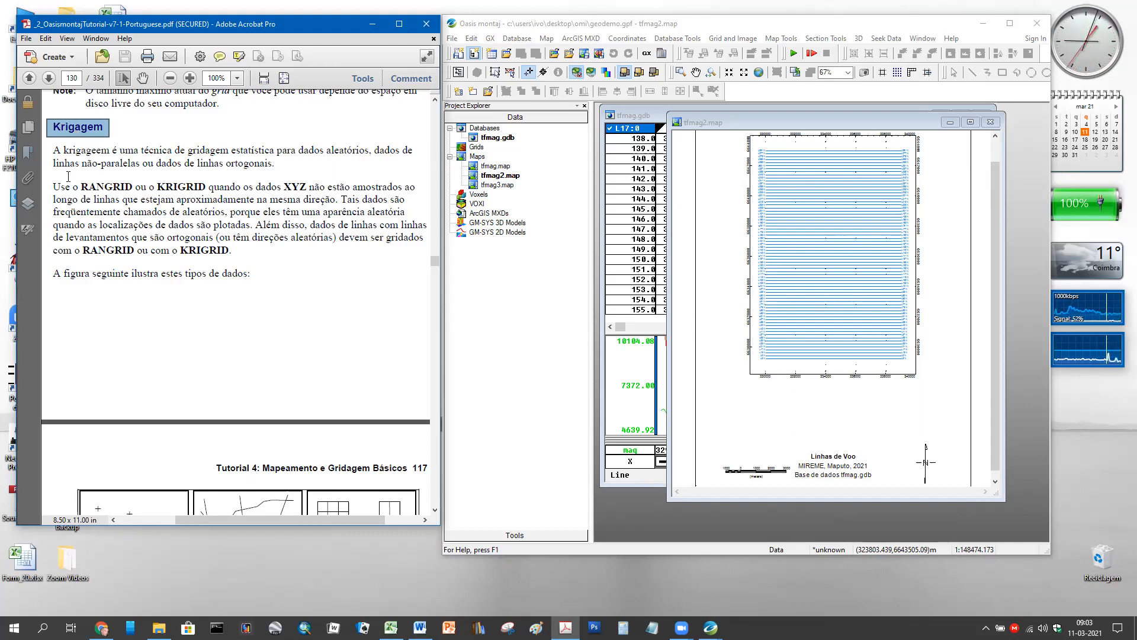
scroll(74, 178, down, 3)
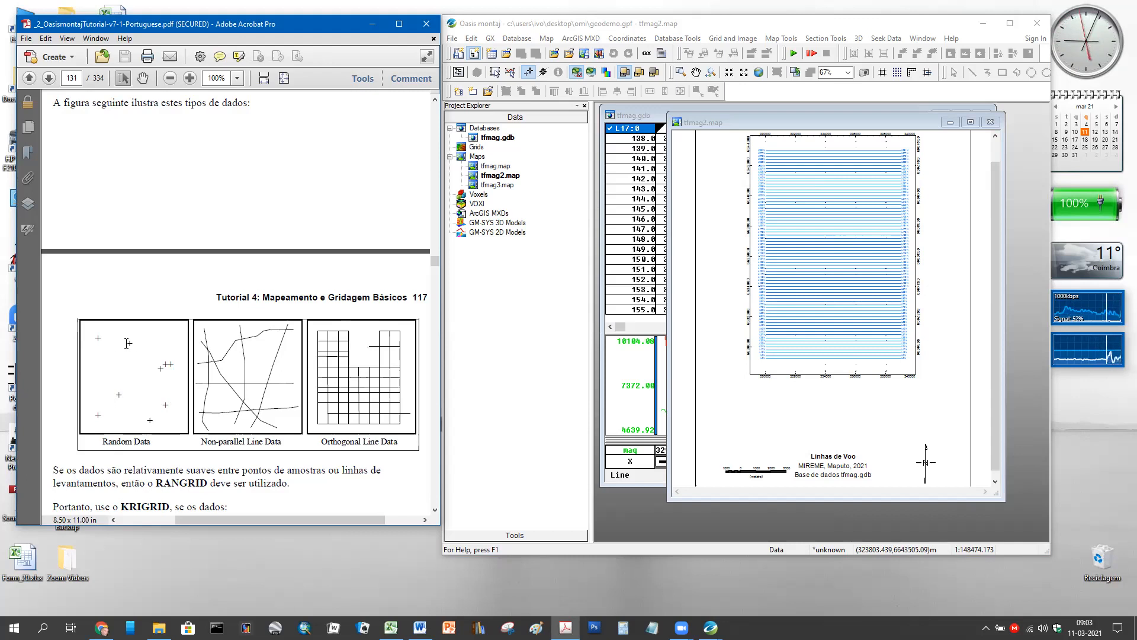
drag(143, 344, 81, 332)
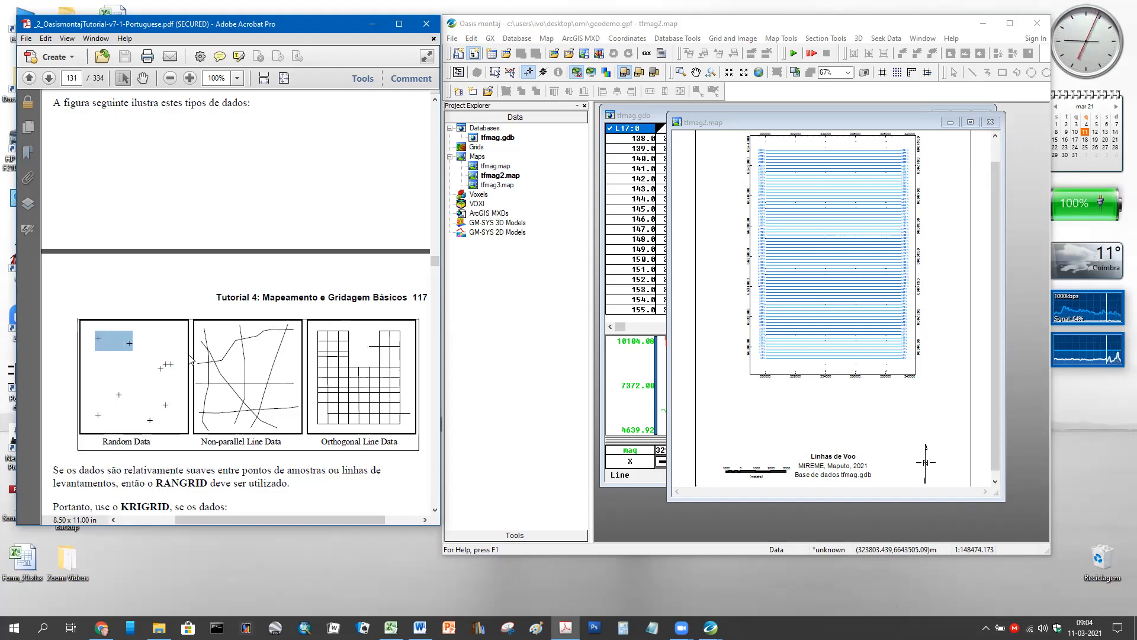
click(172, 363)
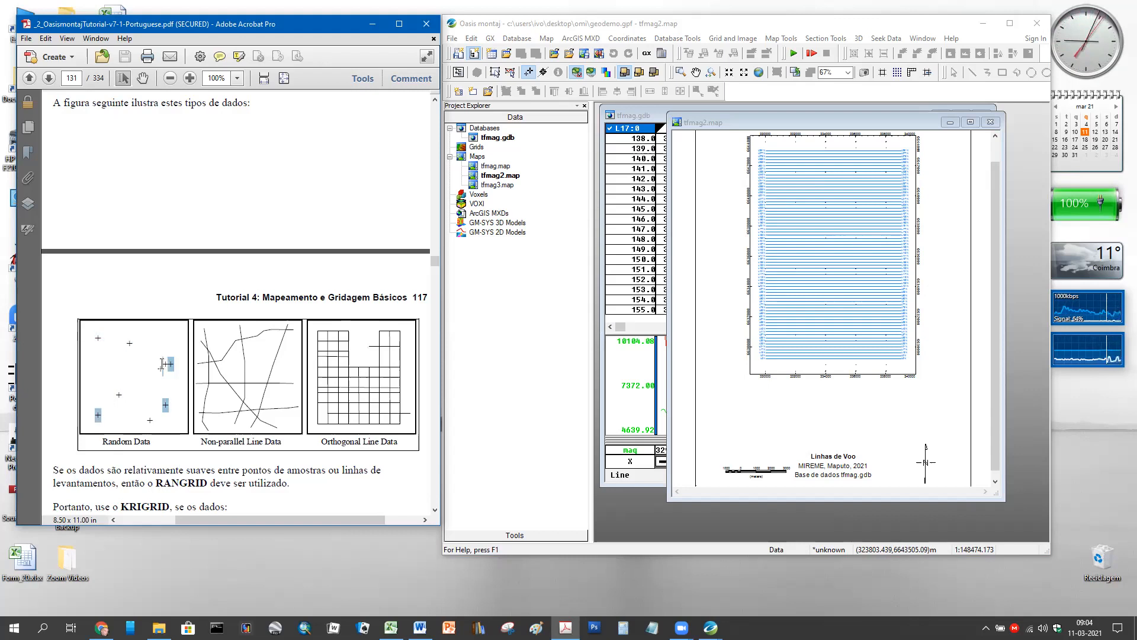
double_click(168, 361)
click(168, 363)
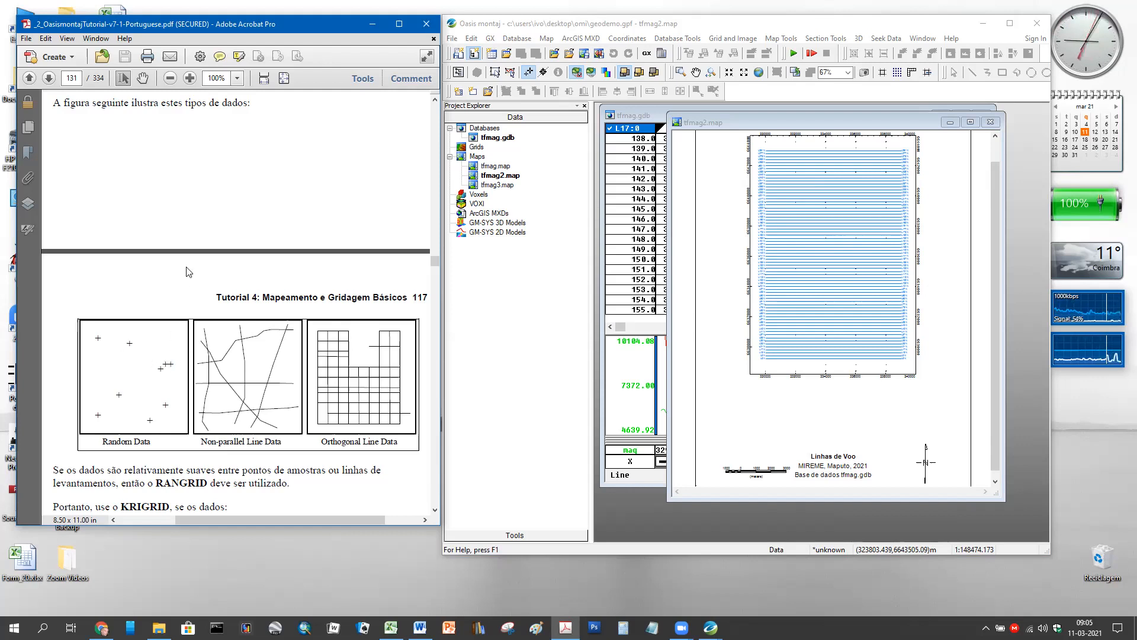
- Review the BIGRID, RANGRID and Krigagem sections on tutorial pages 128–131
scroll(195, 269, up, 5)
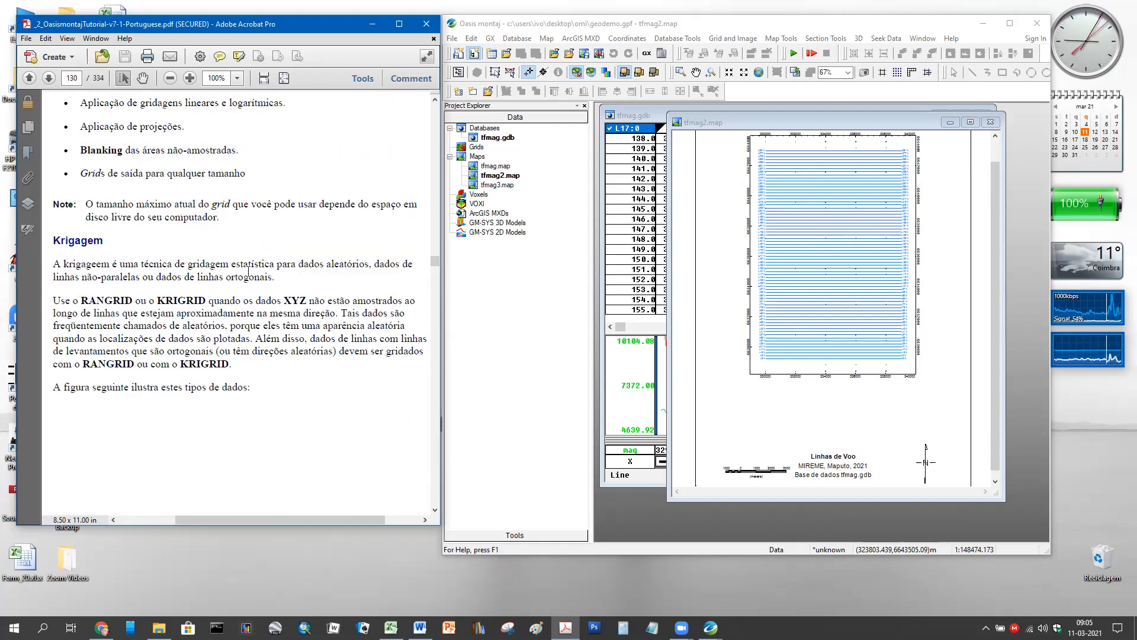
scroll(266, 278, down, 3)
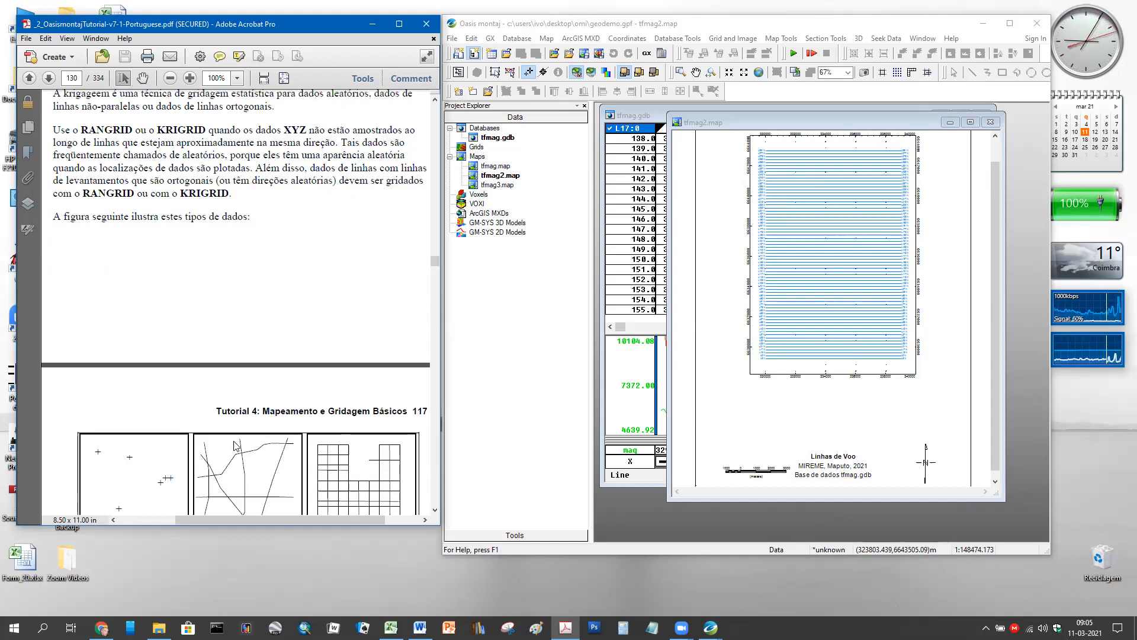
drag(186, 520, 188, 520)
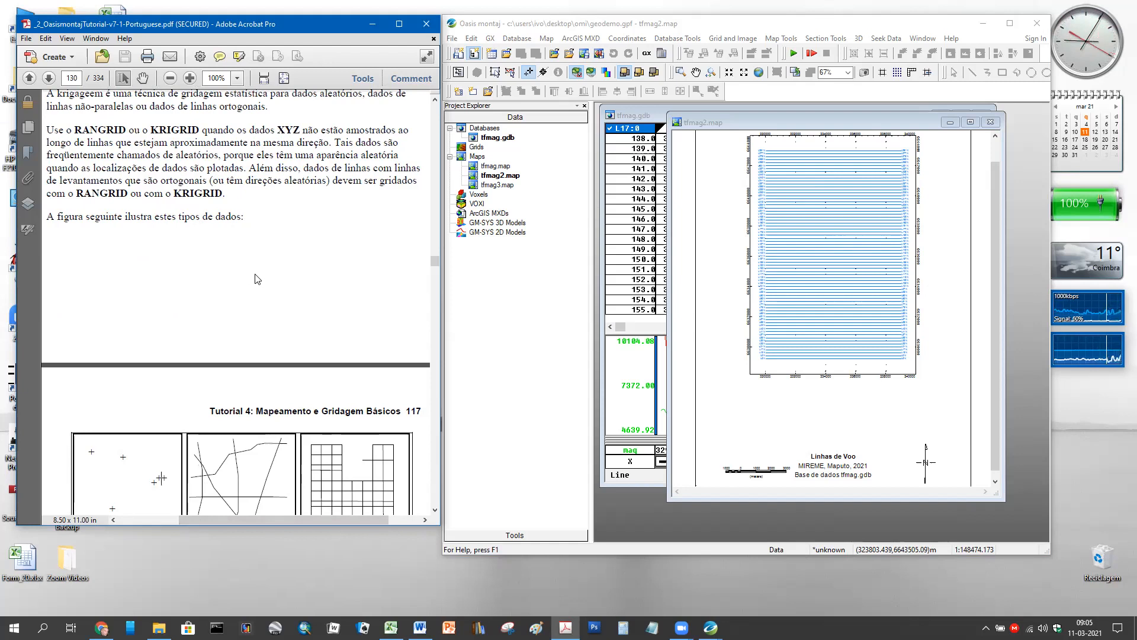
scroll(260, 277, up, 5)
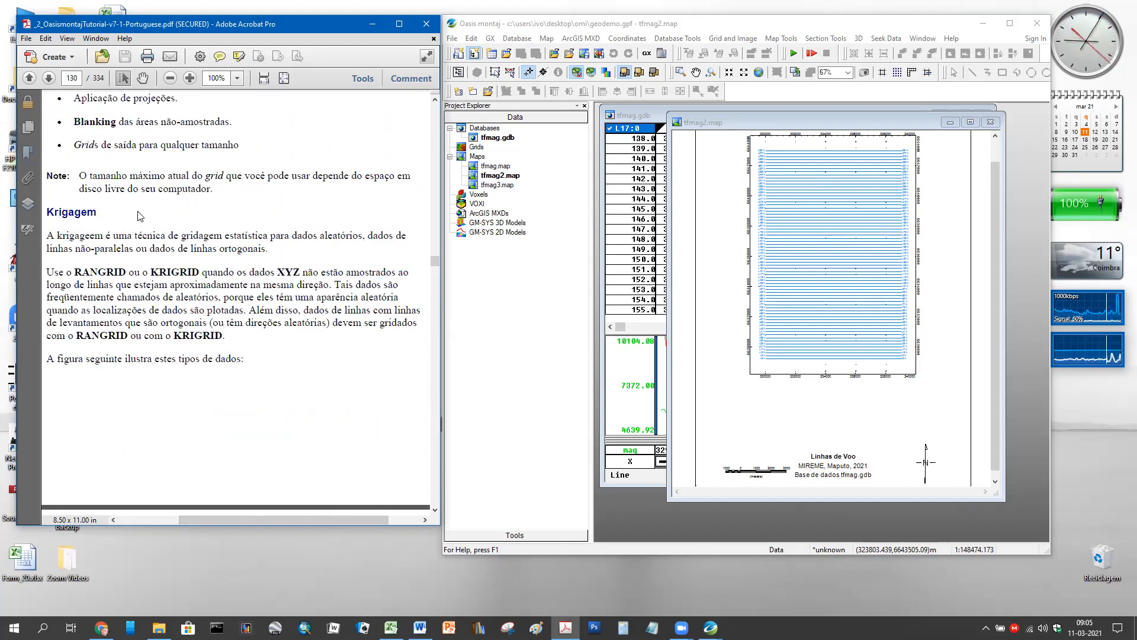
scroll(320, 309, down, 1)
scroll(320, 310, down, 10)
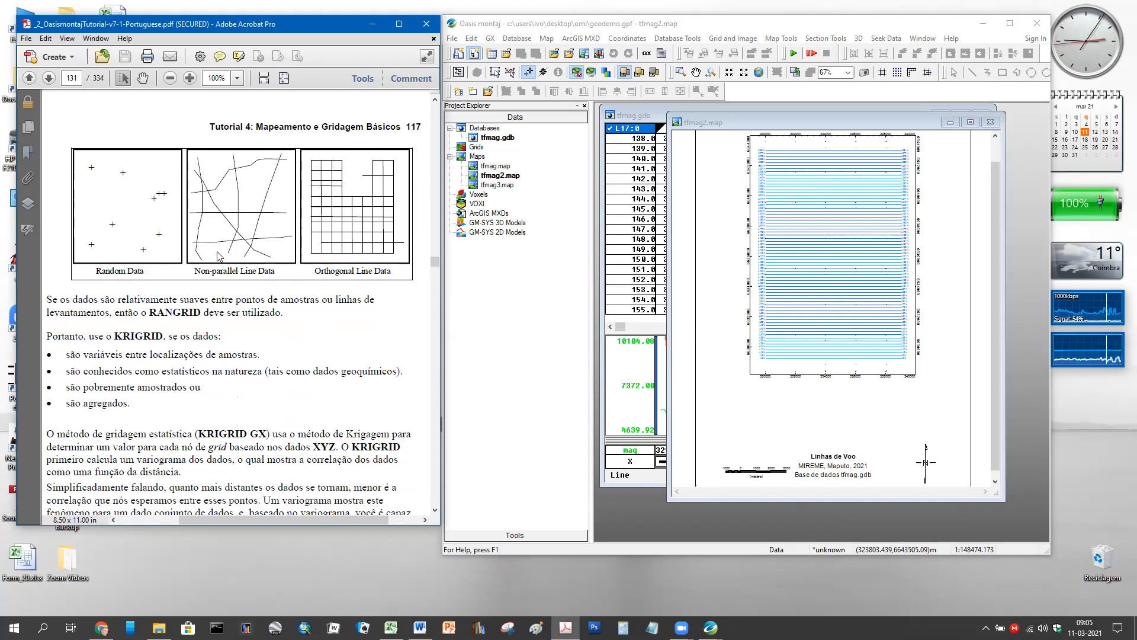
scroll(284, 312, up, 5)
scroll(285, 311, up, 16)
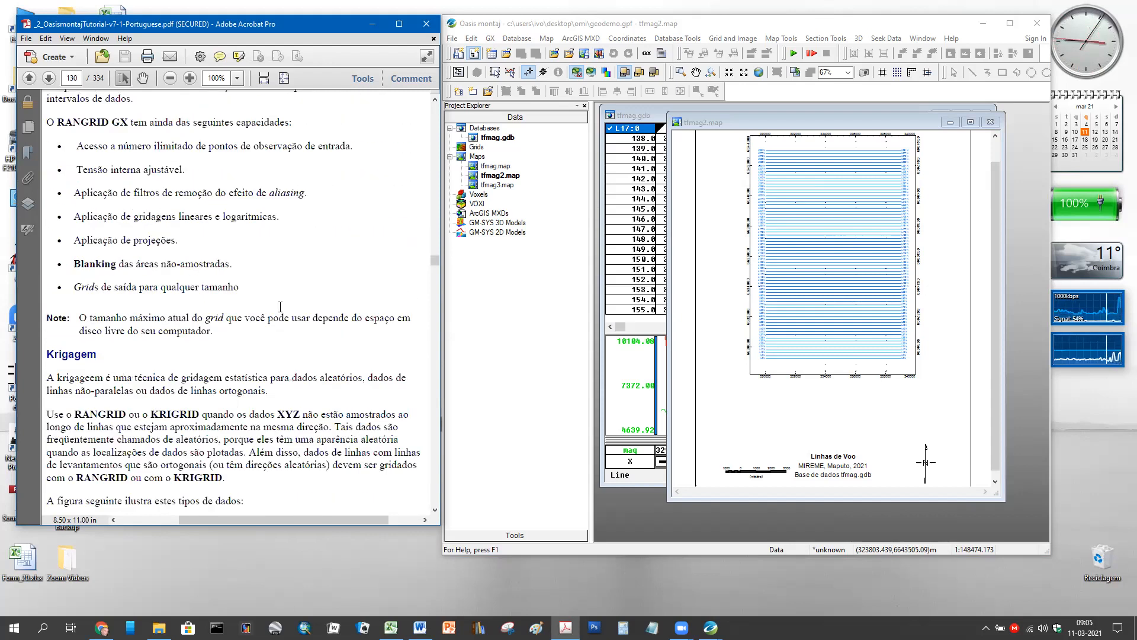
scroll(261, 303, up, 4)
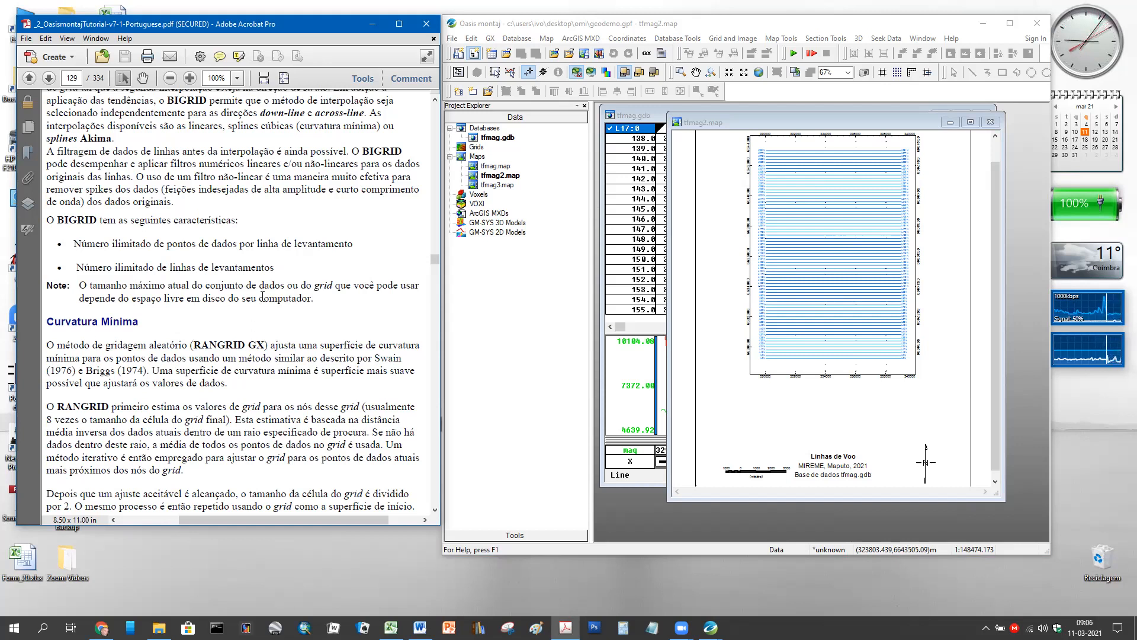
scroll(252, 216, up, 6)
scroll(253, 301, down, 6)
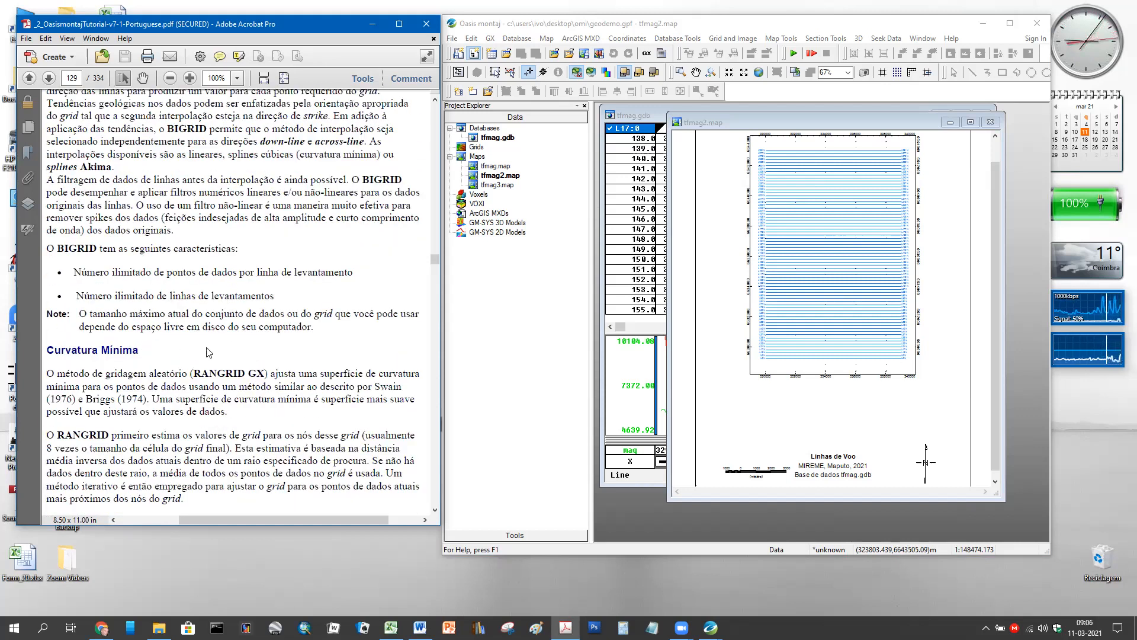
scroll(228, 294, up, 14)
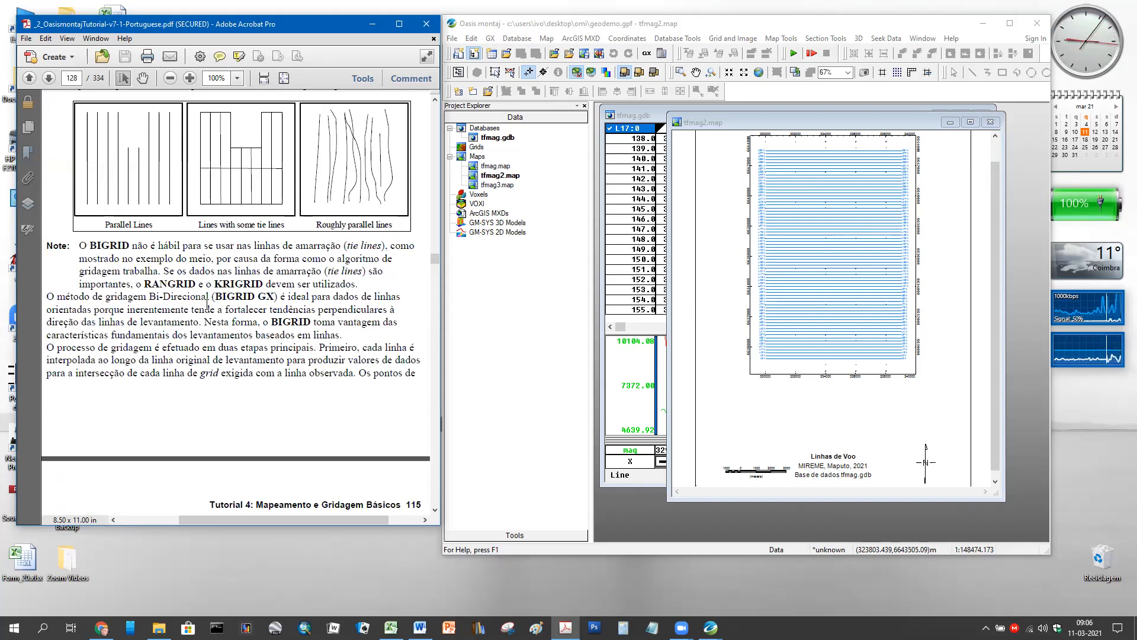
scroll(224, 288, down, 11)
scroll(223, 288, down, 15)
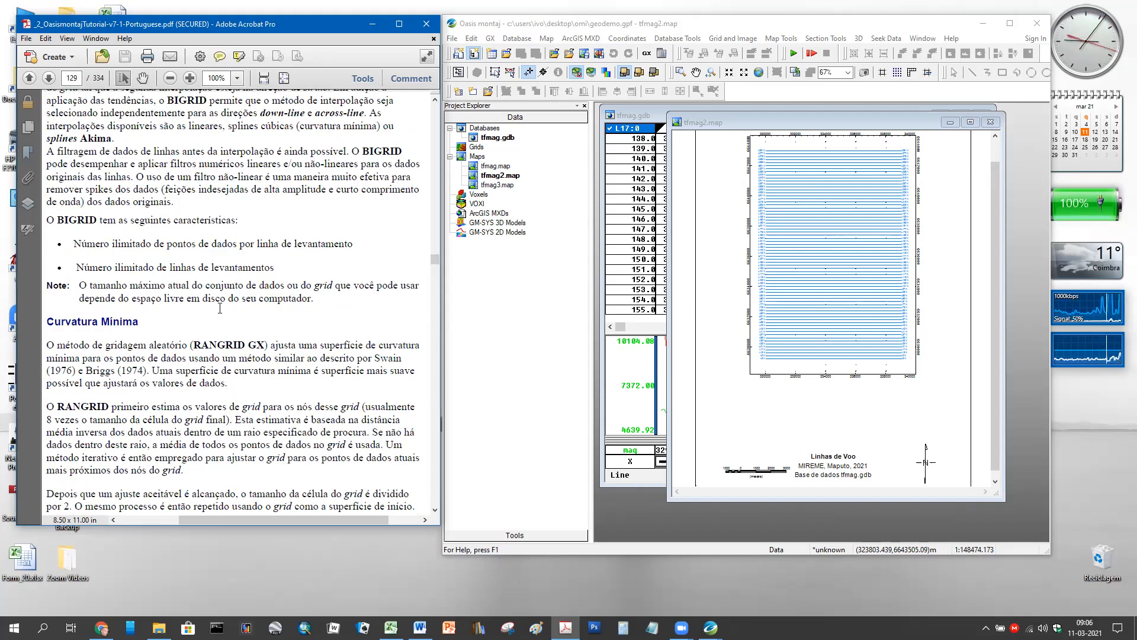
scroll(256, 191, down, 2)
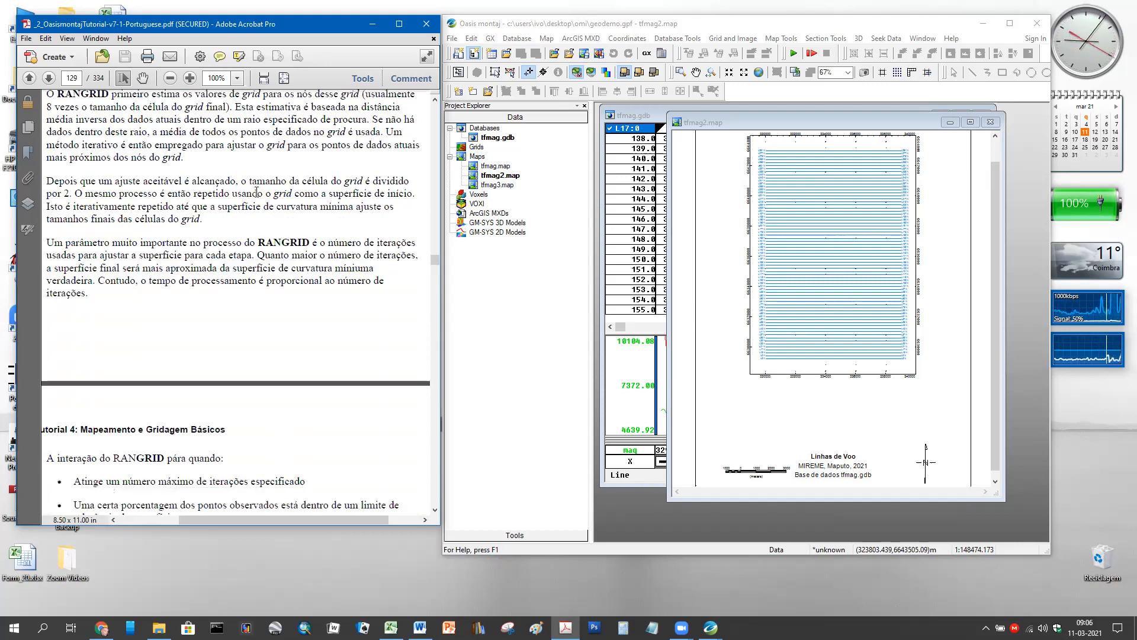
scroll(256, 191, down, 9)
scroll(258, 275, down, 7)
scroll(257, 279, down, 6)
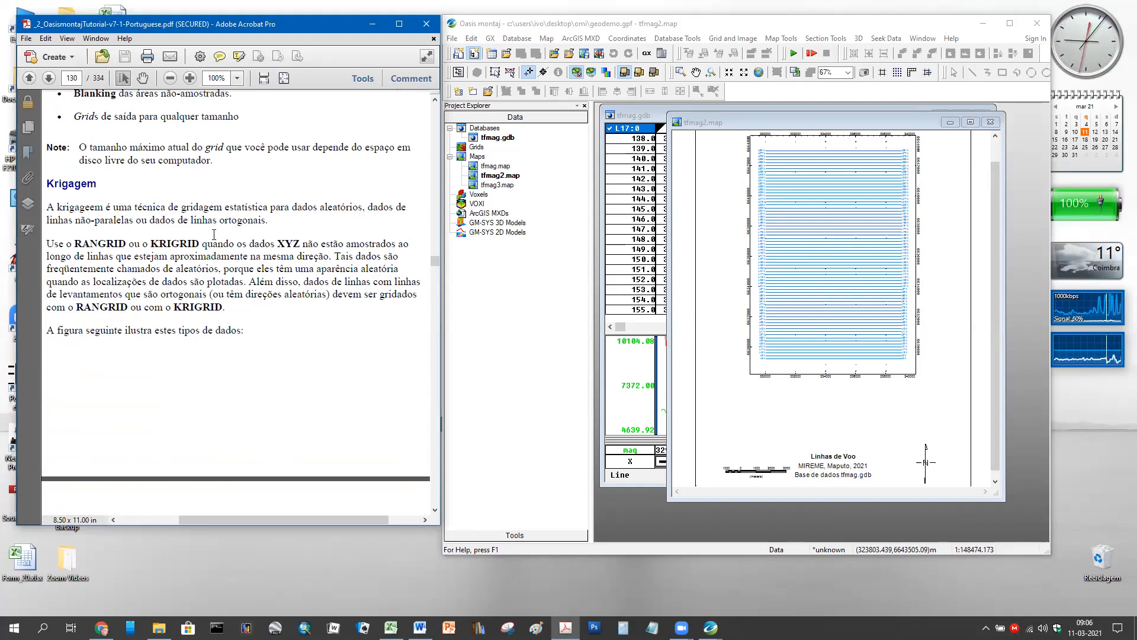
scroll(214, 235, down, 10)
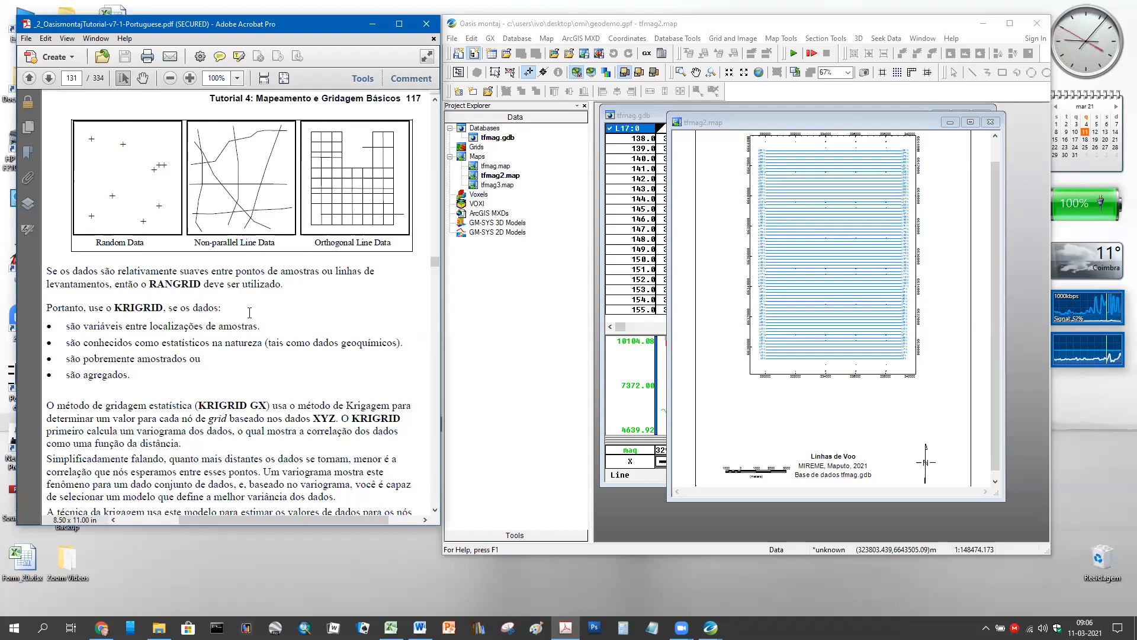
scroll(303, 245, up, 5)
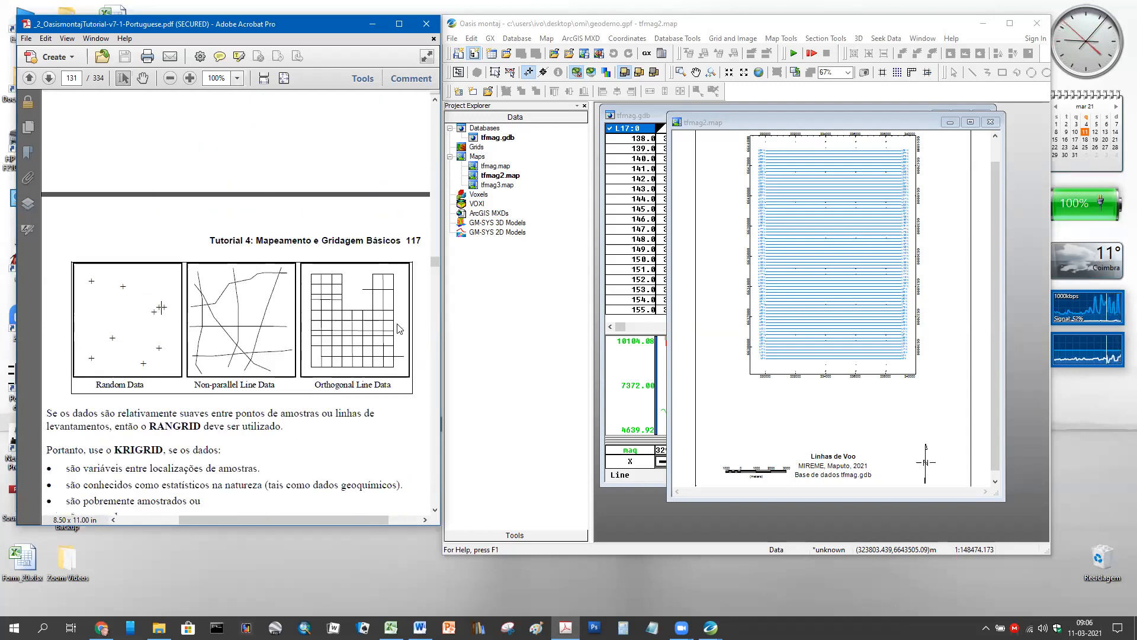
scroll(303, 245, up, 3)
scroll(299, 244, up, 12)
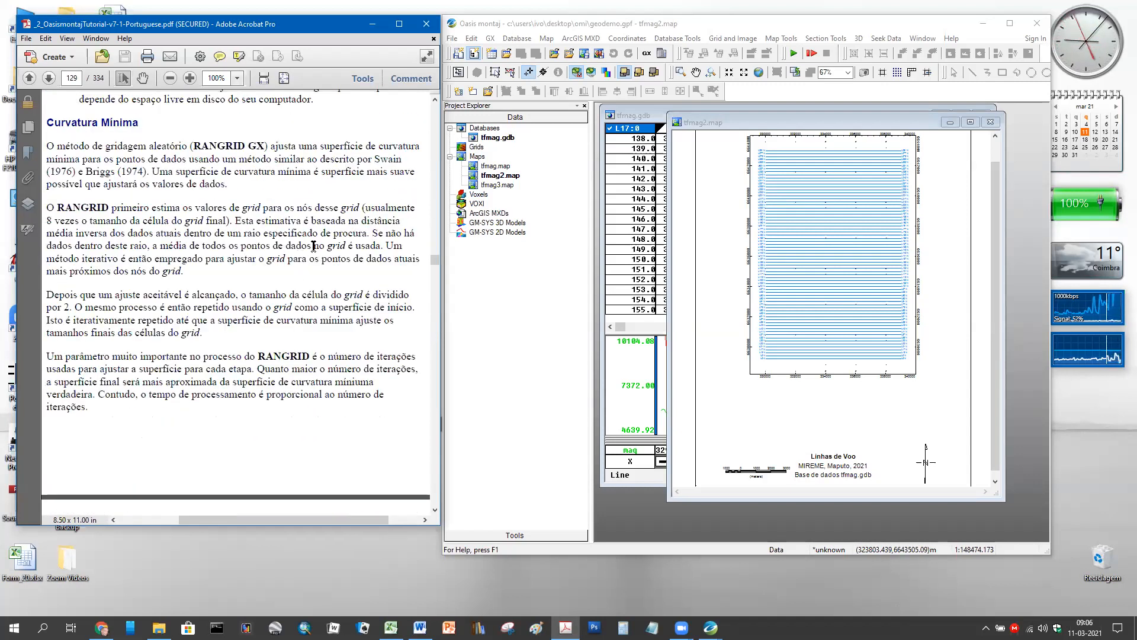
scroll(299, 245, up, 4)
scroll(327, 248, up, 4)
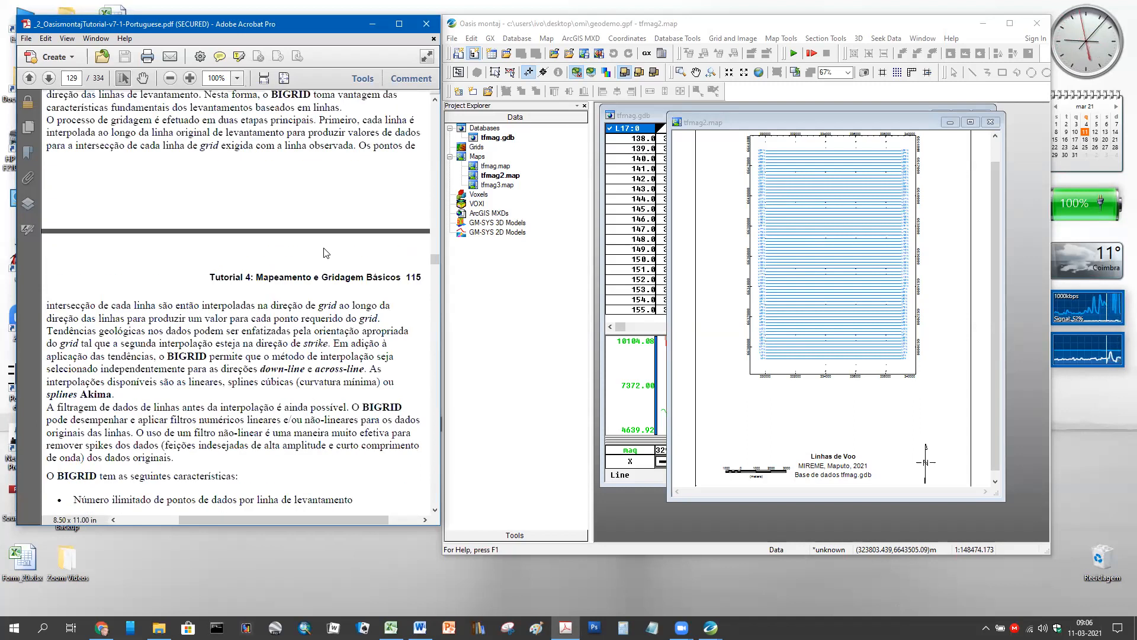
scroll(325, 249, up, 4)
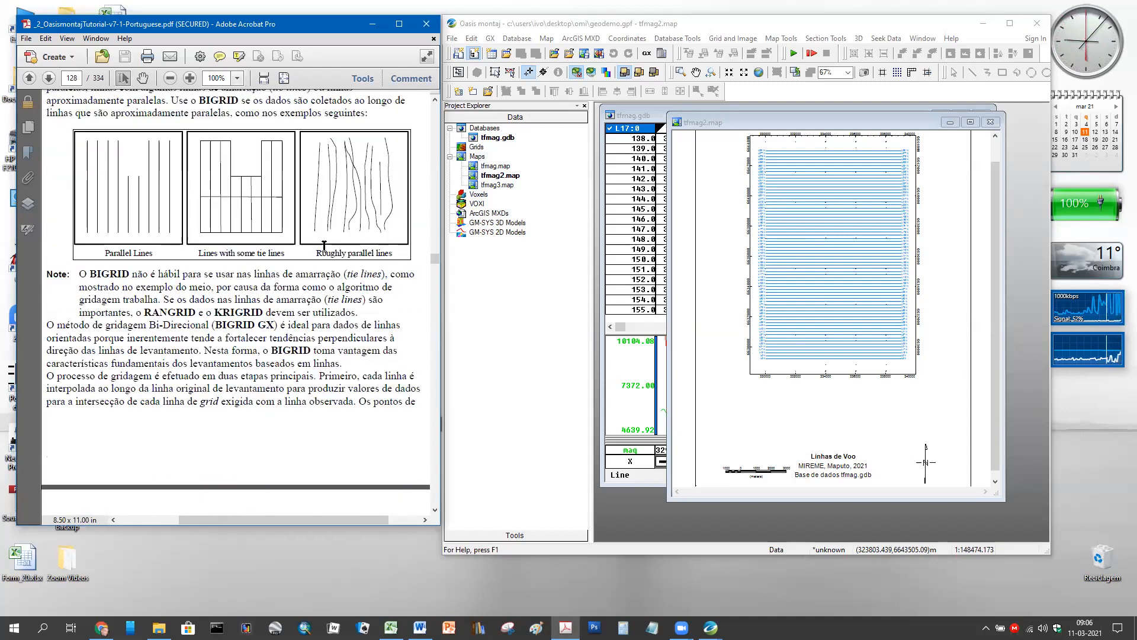
- Move down to the Triangulação (Tinning) section on page 132
scroll(324, 245, down, 3)
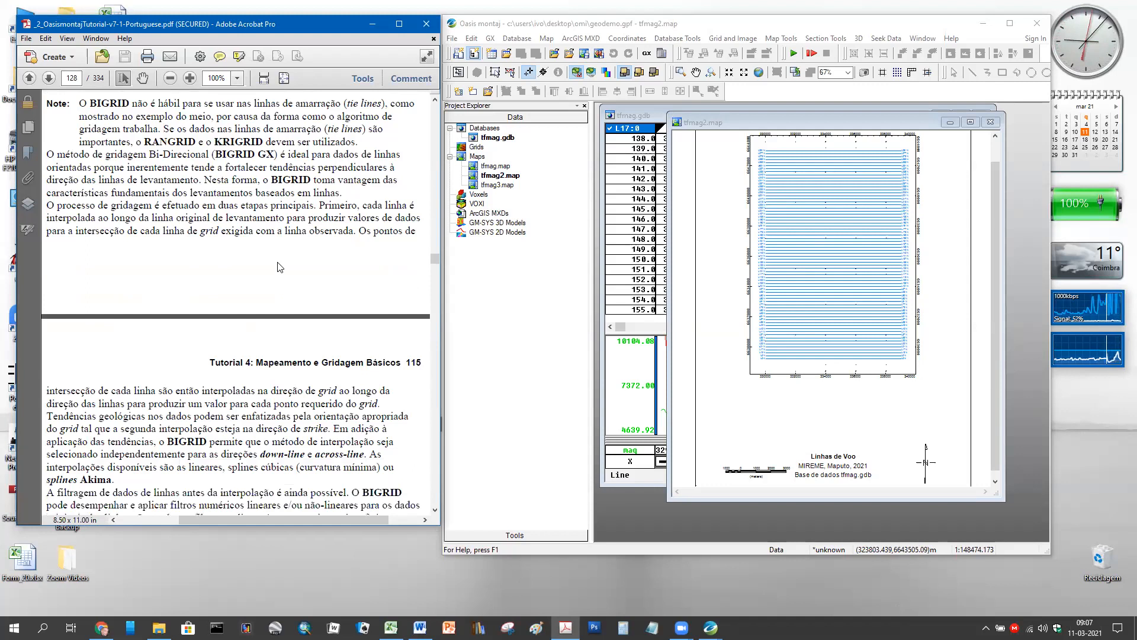
scroll(327, 250, down, 8)
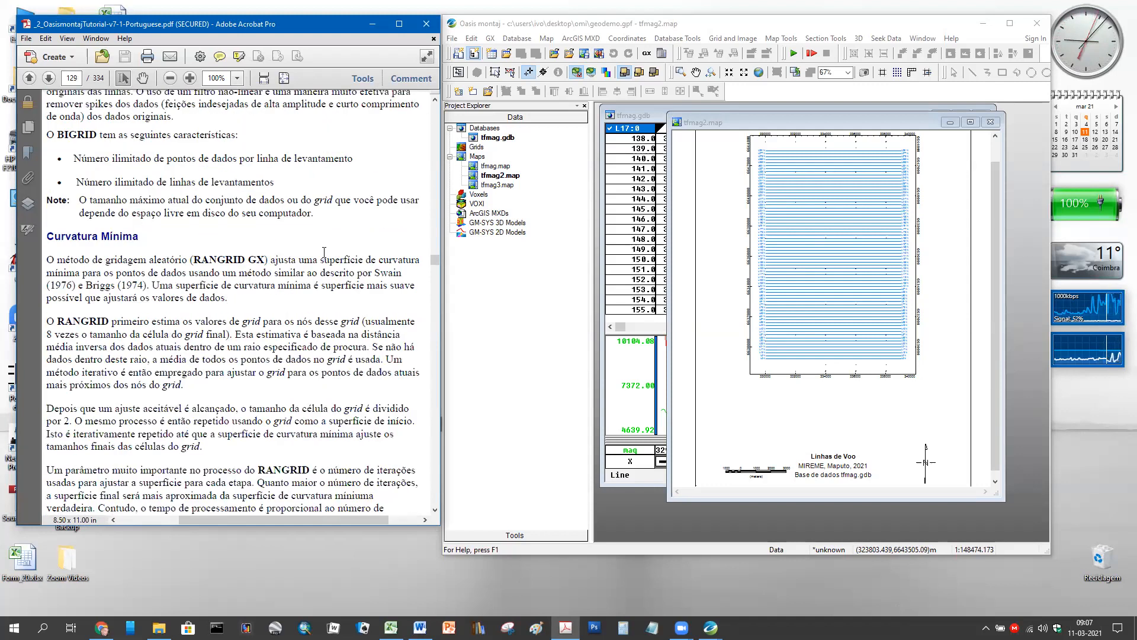
scroll(327, 249, down, 9)
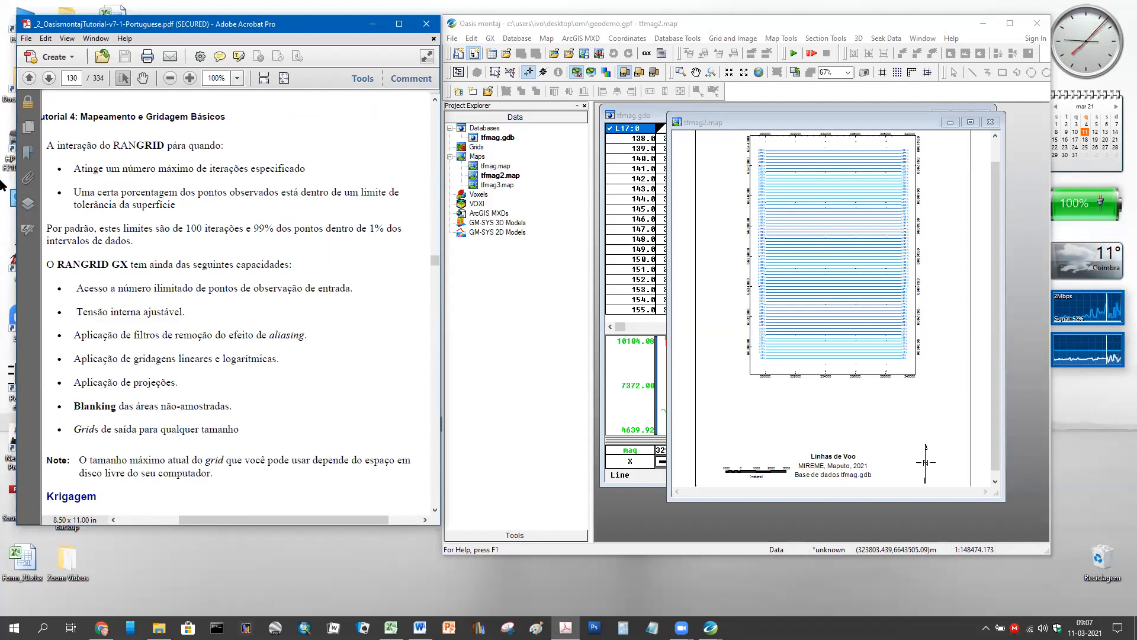
scroll(297, 176, down, 4)
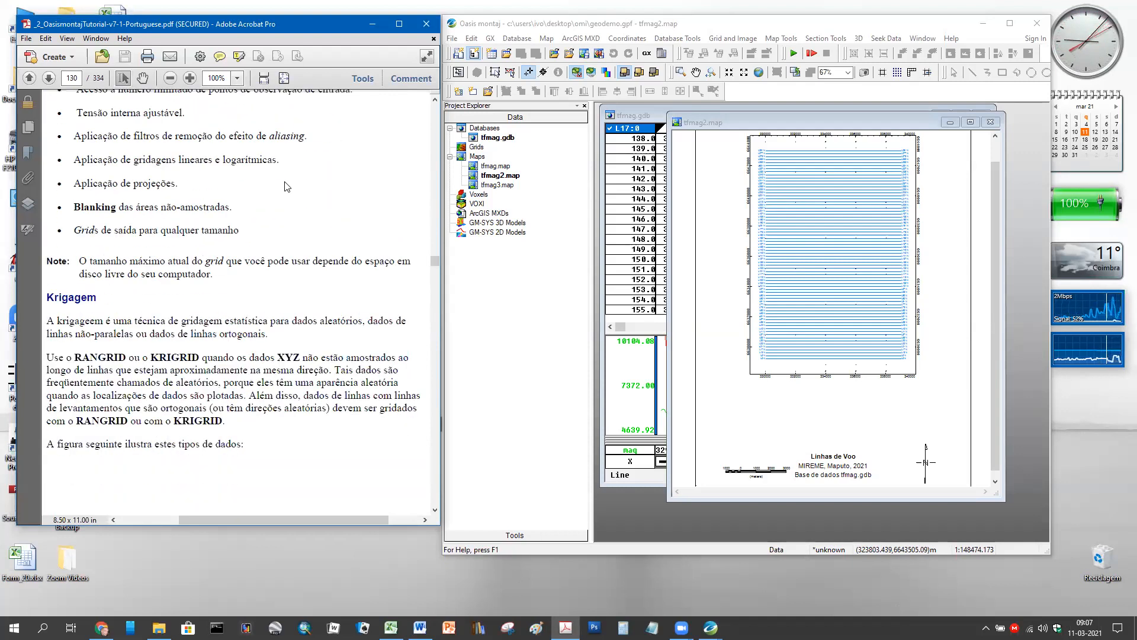
scroll(285, 180, down, 7)
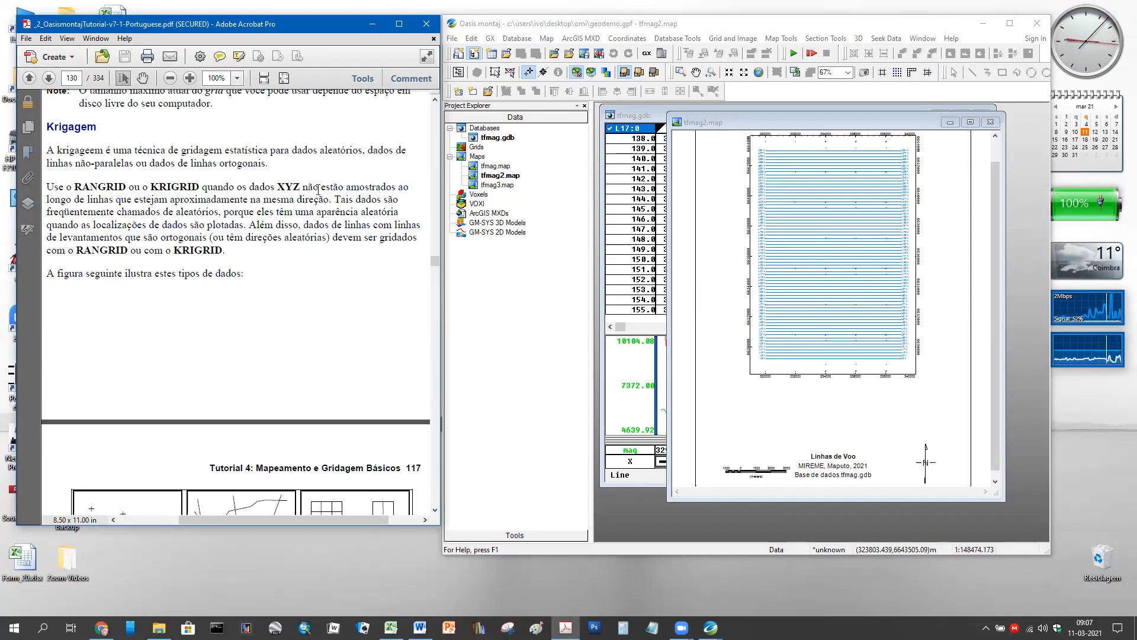
scroll(335, 201, down, 10)
scroll(335, 202, down, 15)
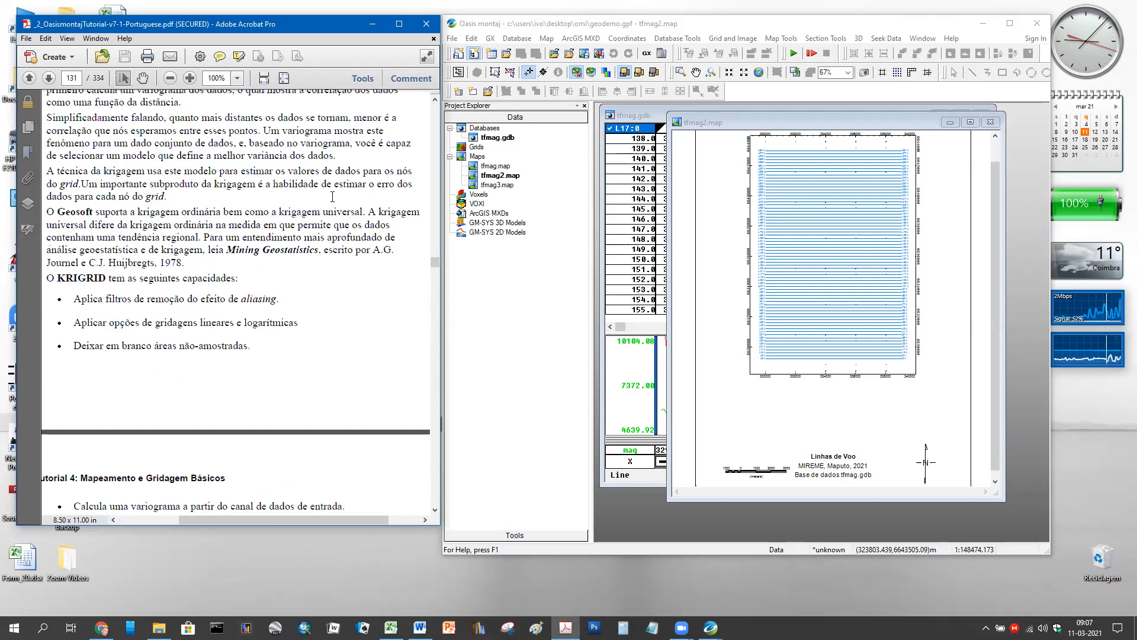
scroll(334, 202, down, 5)
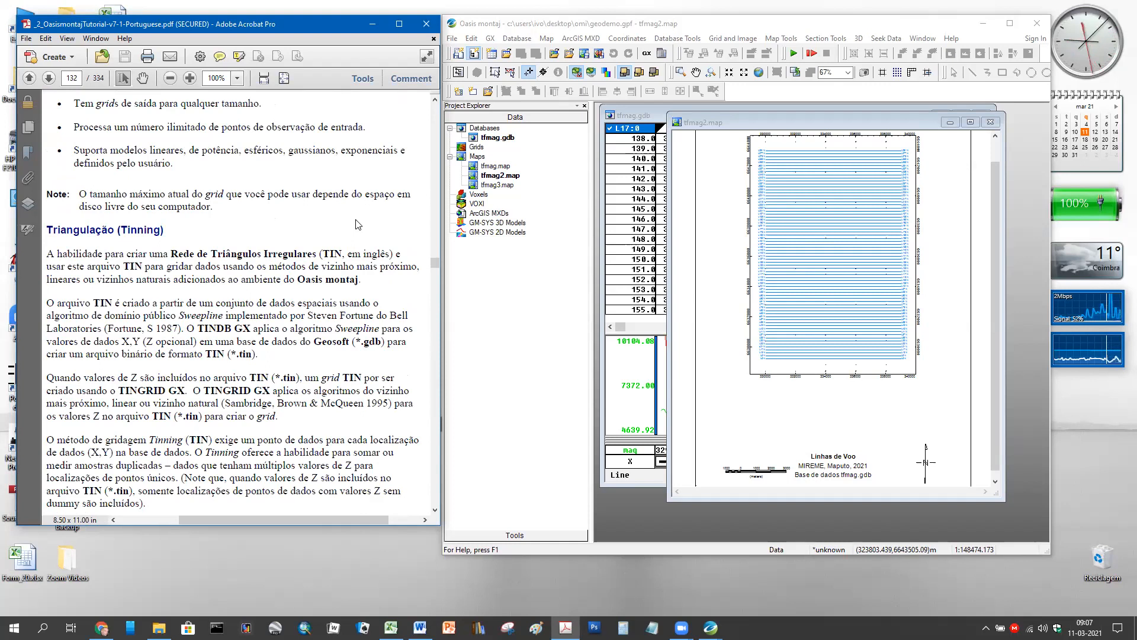
- Select 'aliasing' in the PDF paragraph and bring the Word survey-line sketch forward
scroll(355, 224, down, 5)
scroll(356, 219, down, 10)
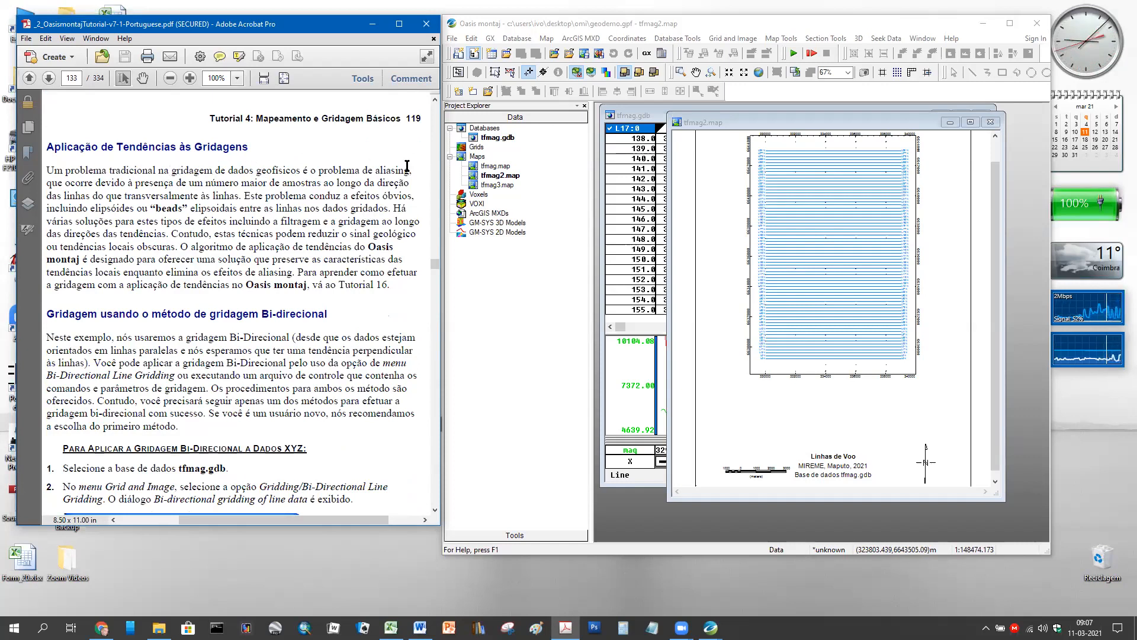
drag(409, 168, 374, 171)
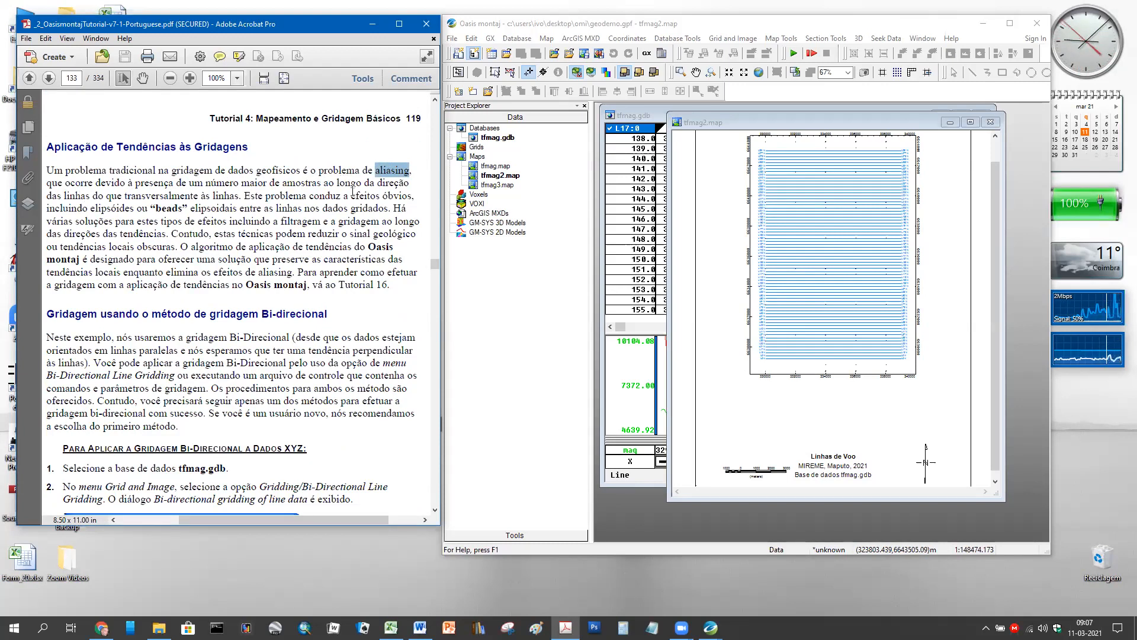
click(420, 628)
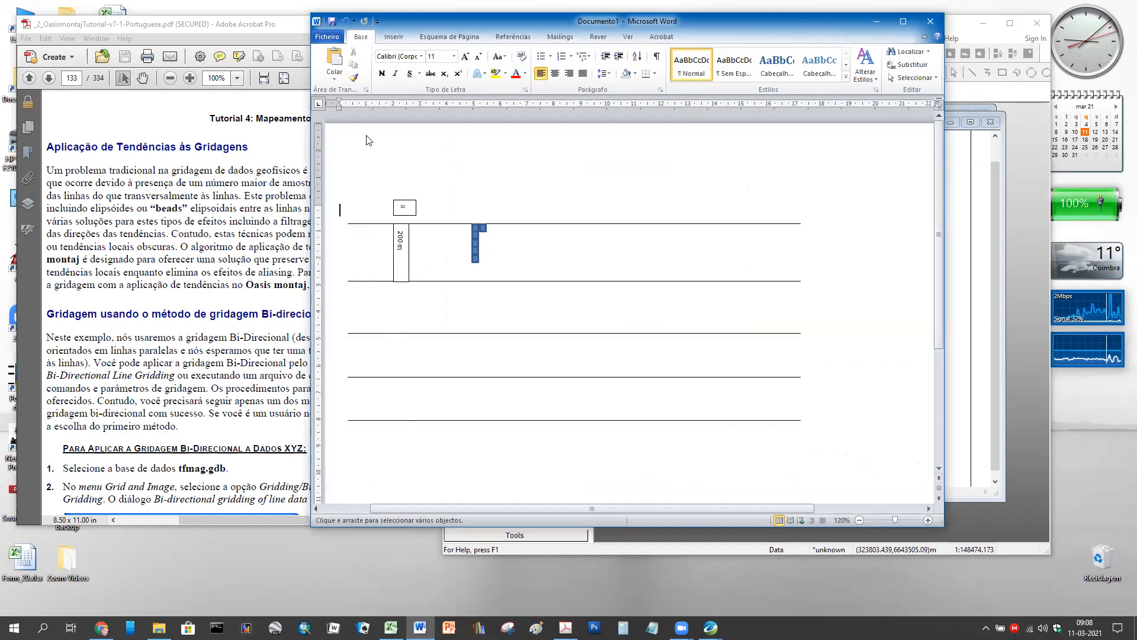
- Minimize the Word document with the 200 m survey-line sketch
click(877, 21)
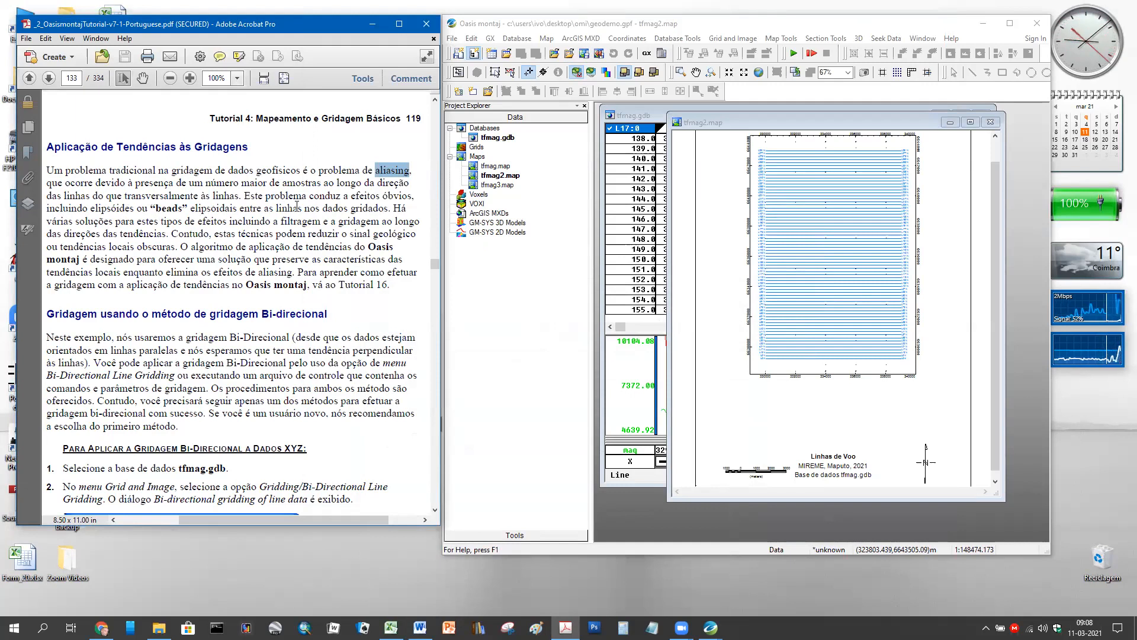
- Highlight the ellipsoids-and-beads passage, then bring the Bi-directional gridding dialog figure into view
drag(391, 208, 131, 208)
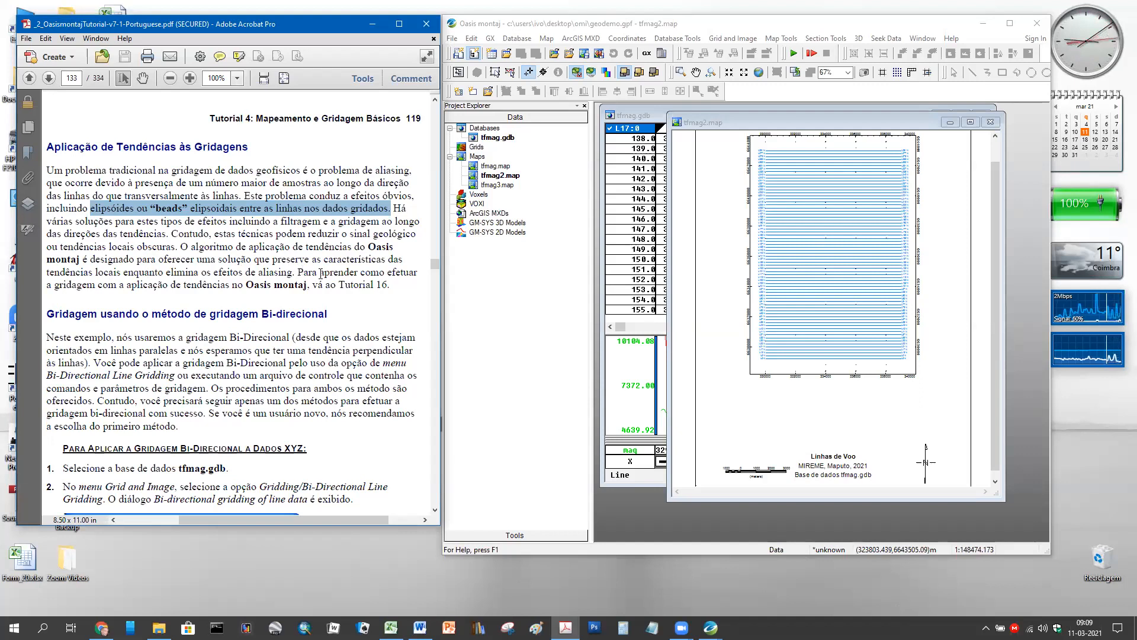
scroll(321, 274, down, 5)
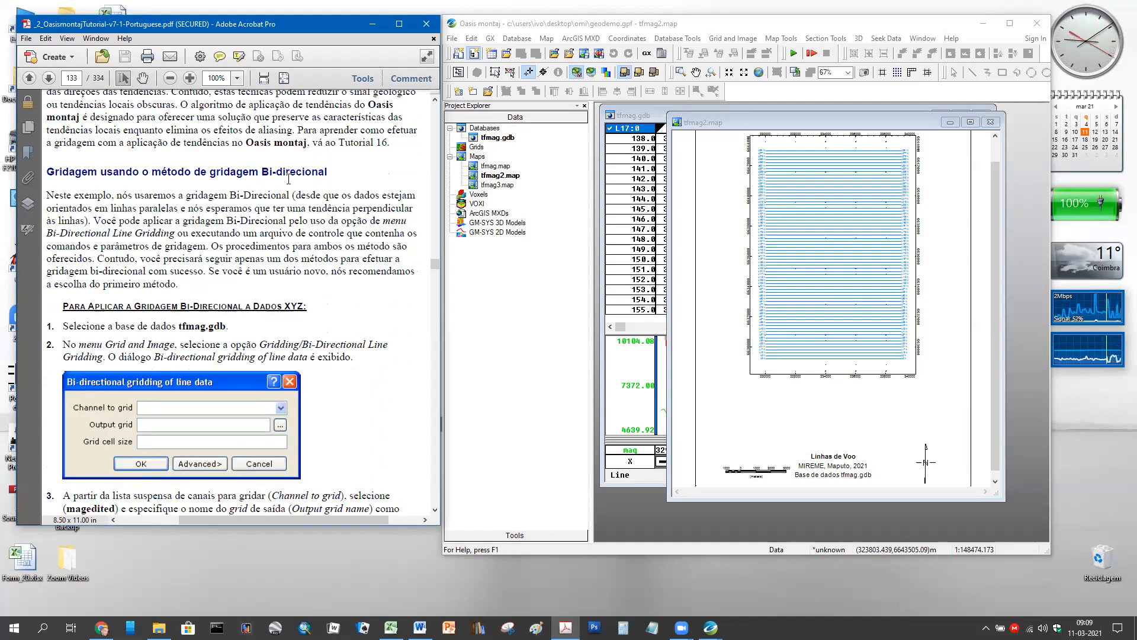
- Close the tfmag2 map and browse the Grid and Image gridding menu
click(990, 122)
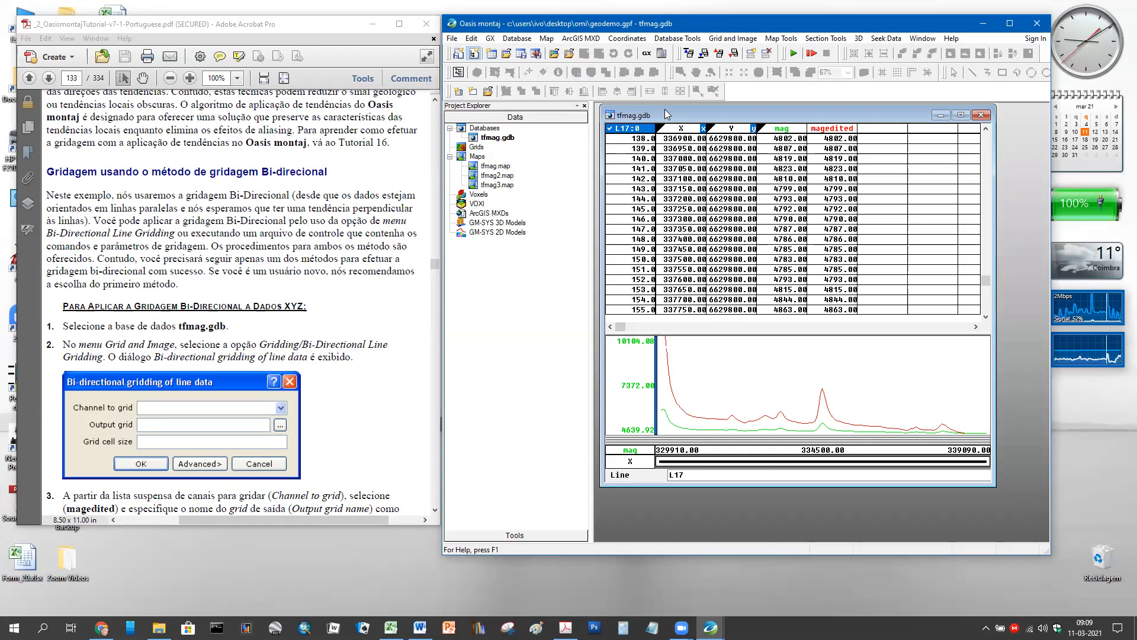
click(753, 41)
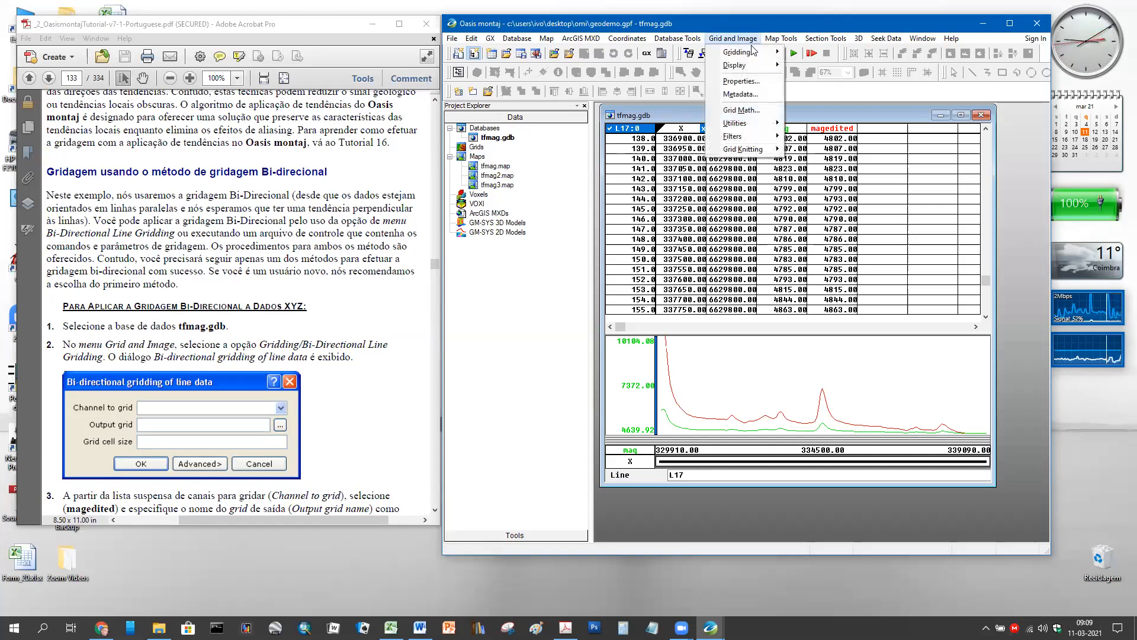
mouse_move(752, 54)
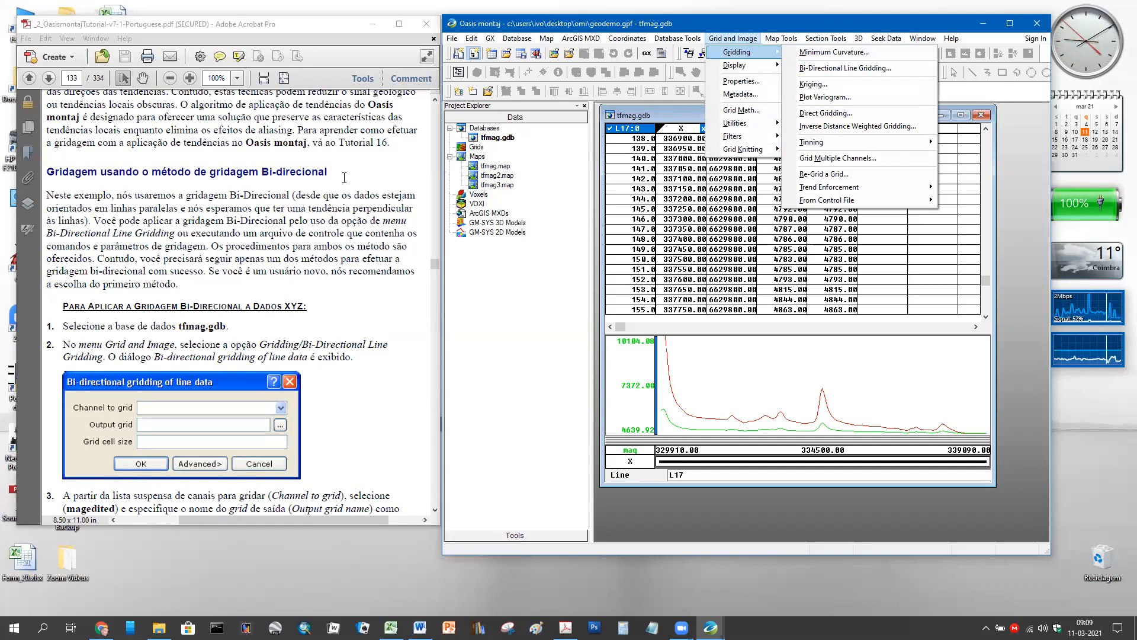
scroll(389, 188, up, 6)
scroll(388, 188, up, 18)
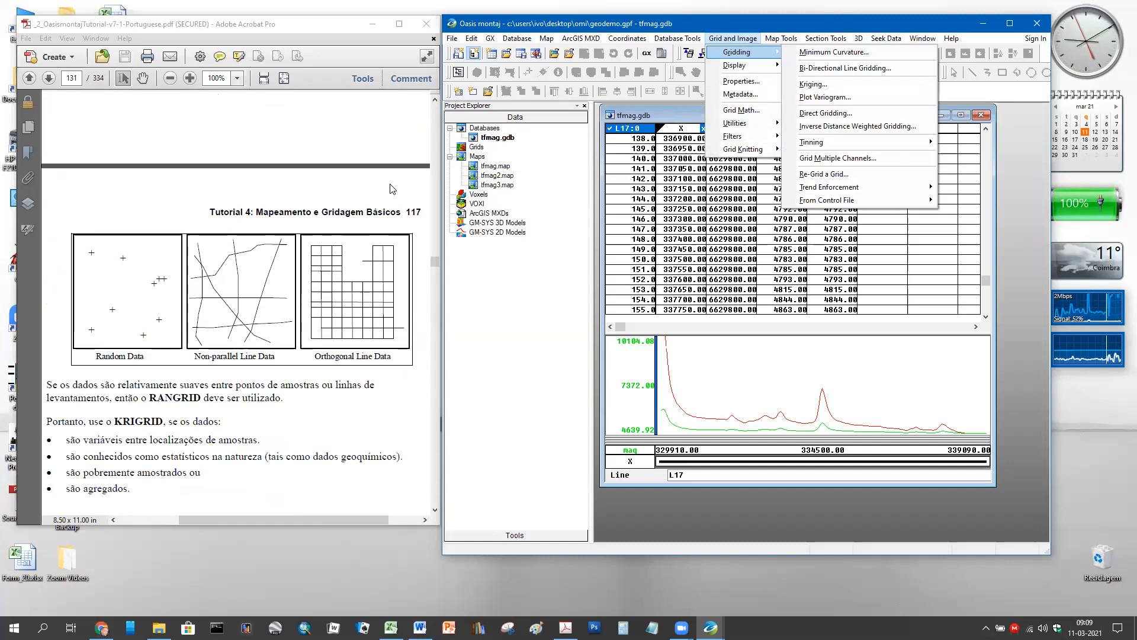
scroll(389, 185, up, 6)
scroll(382, 177, up, 20)
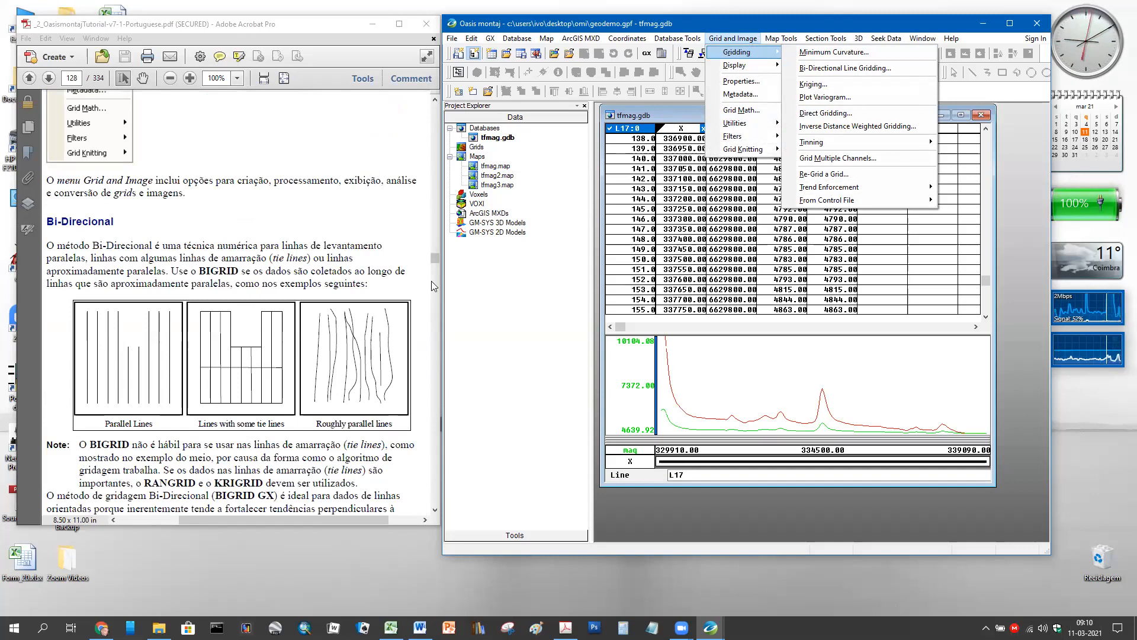
mouse_move(434, 260)
mouse_down()
mouse_move(437, 278)
mouse_move(438, 265)
mouse_up()
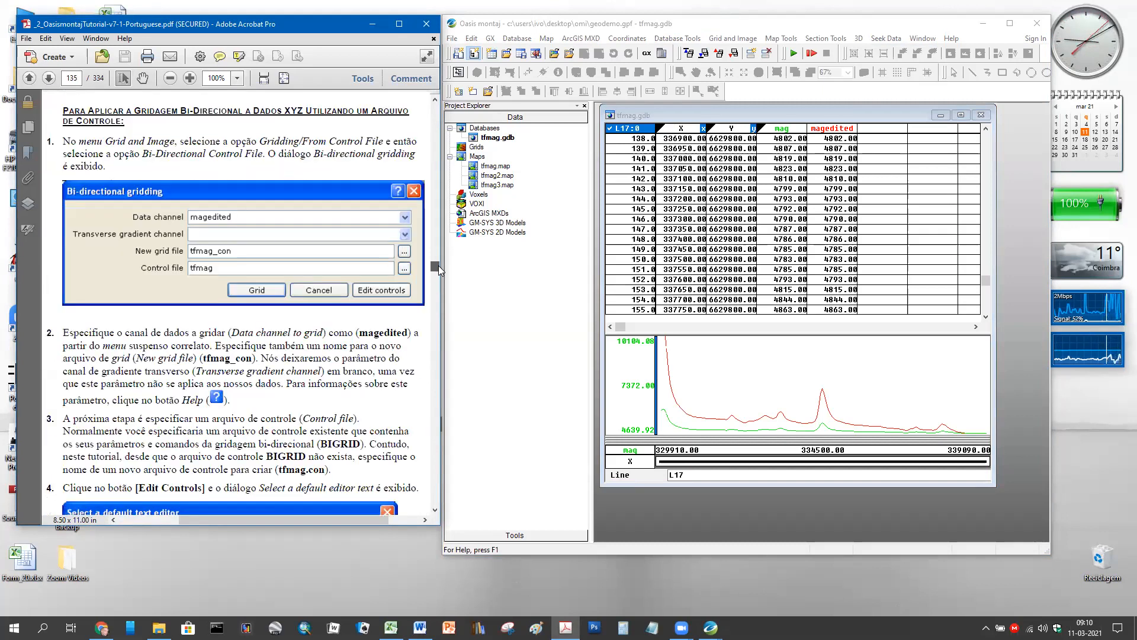
scroll(417, 251, up, 5)
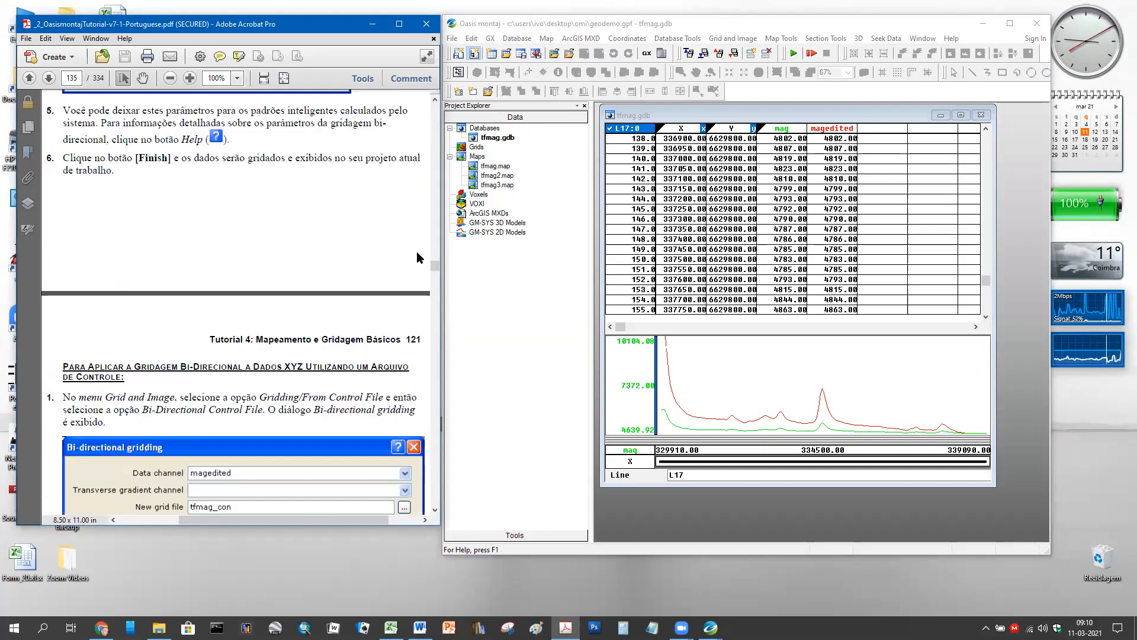
scroll(417, 251, up, 8)
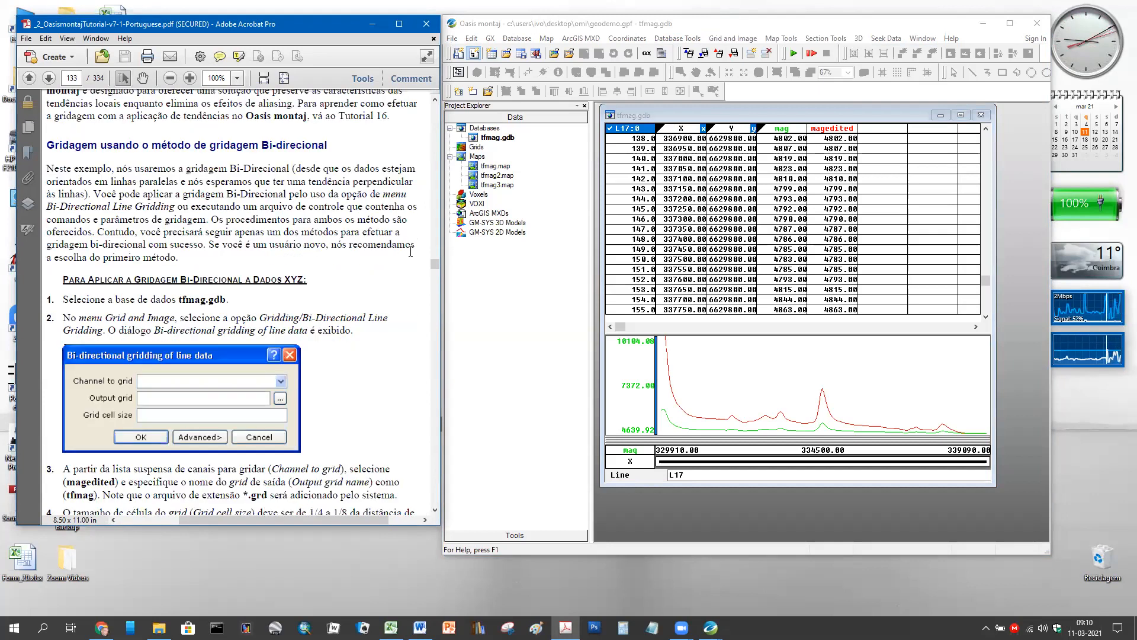
scroll(417, 252, down, 8)
scroll(417, 251, up, 3)
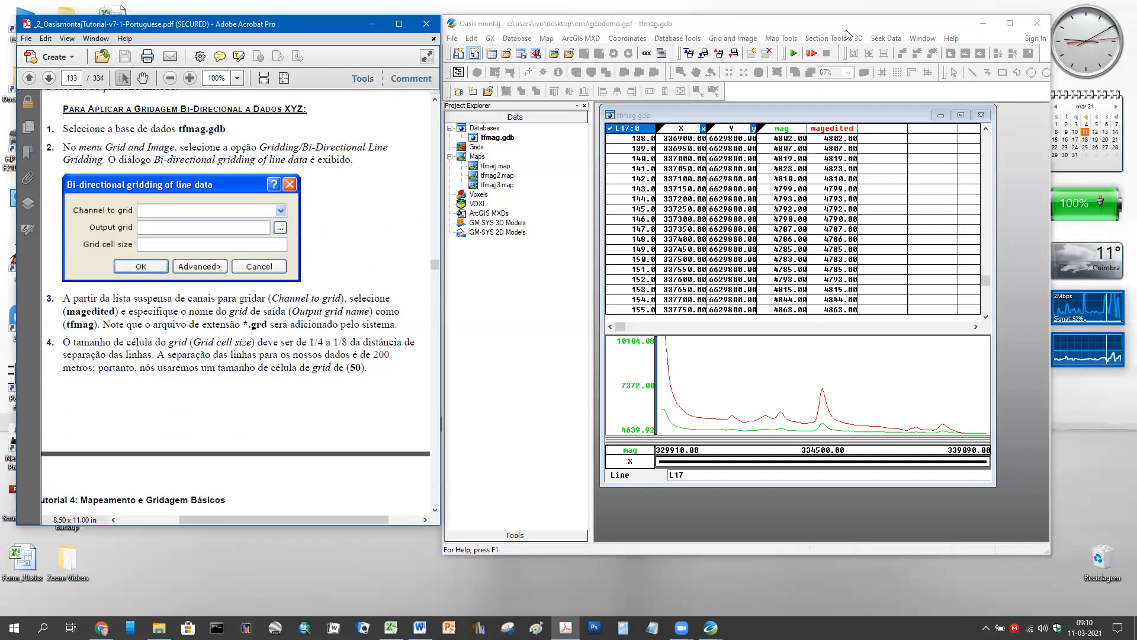
- Start Bi-Directional Line Gridding of magedited into tfmag.grd with cell size 50
click(745, 39)
mouse_move(748, 55)
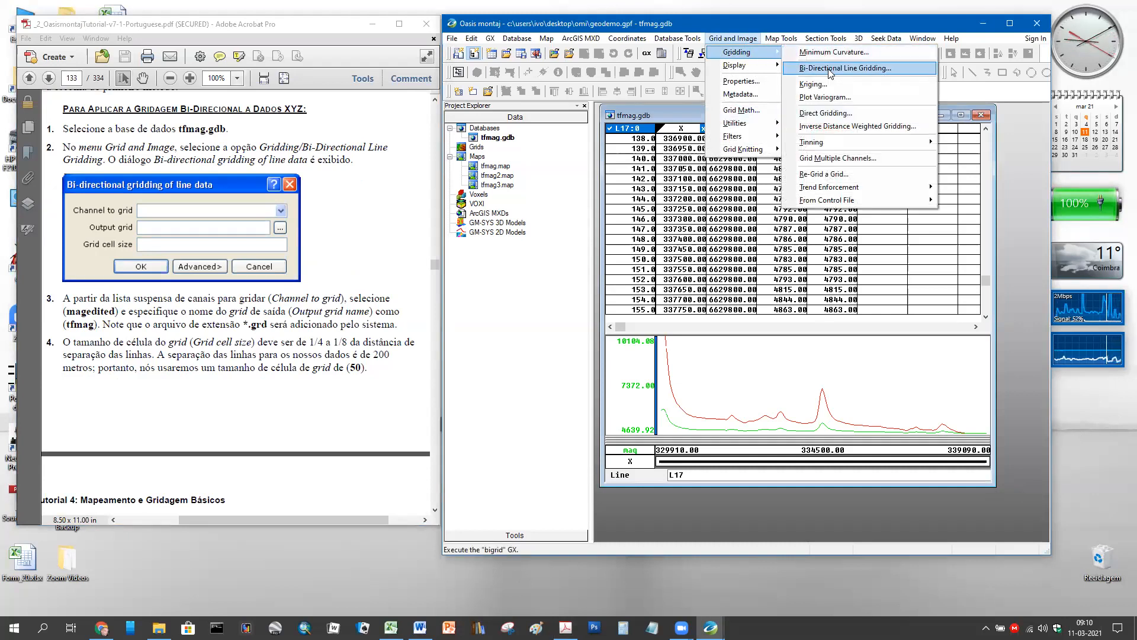
click(830, 69)
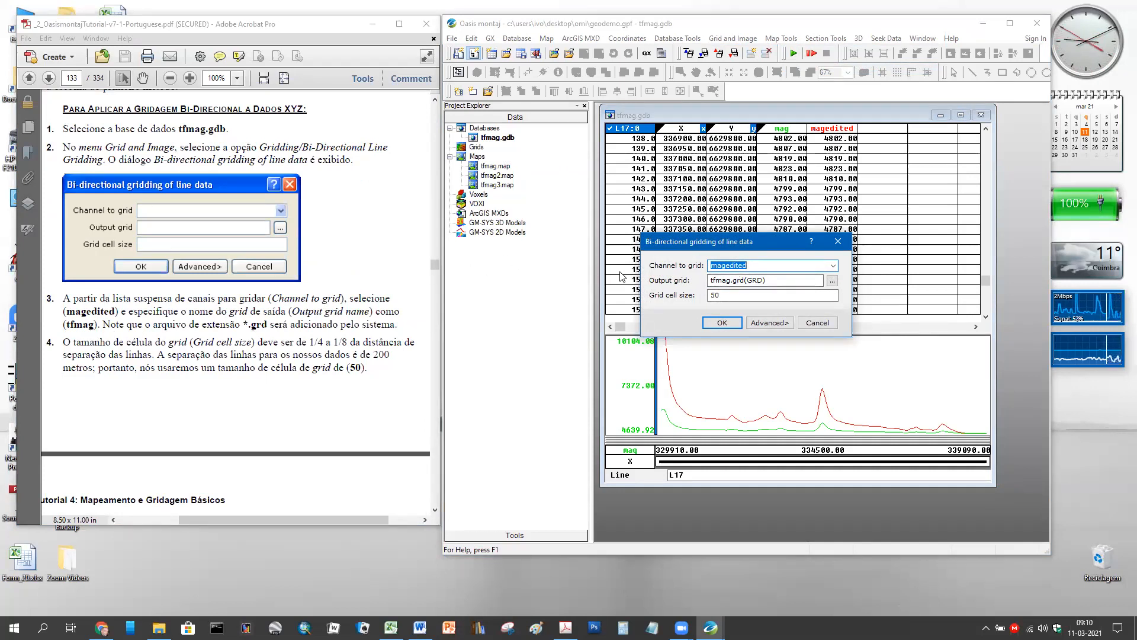
click(744, 280)
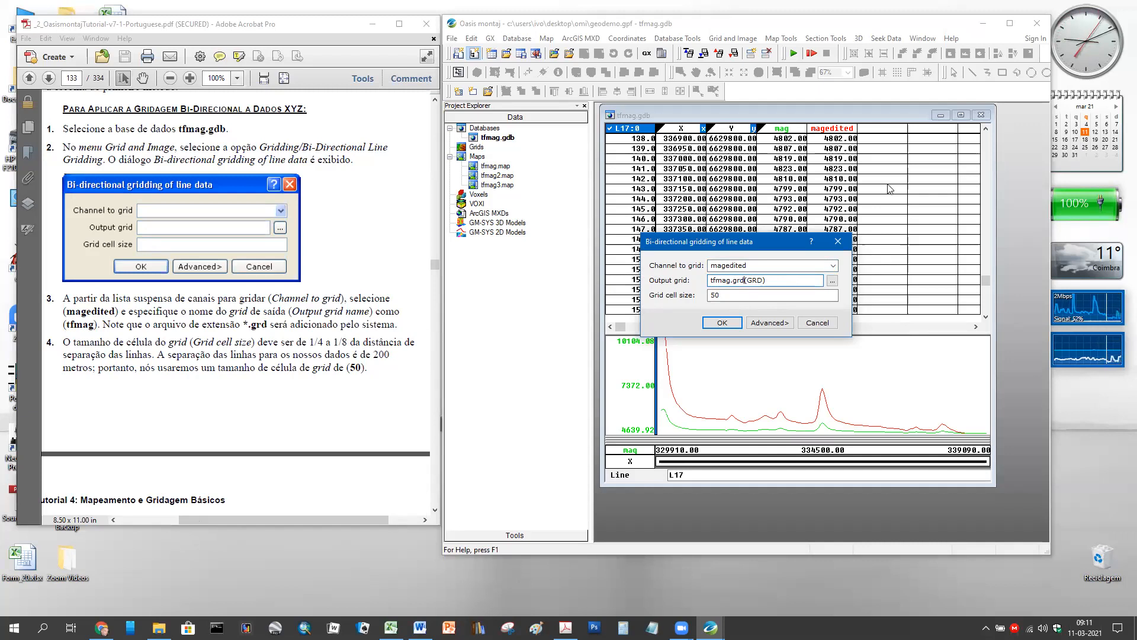
click(420, 627)
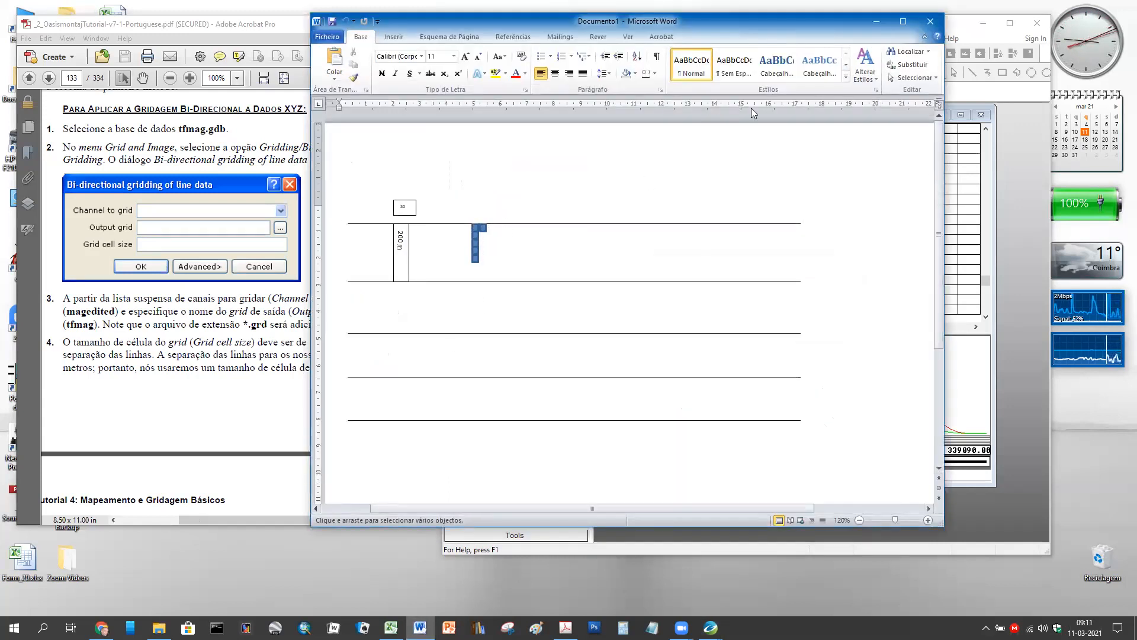
click(879, 23)
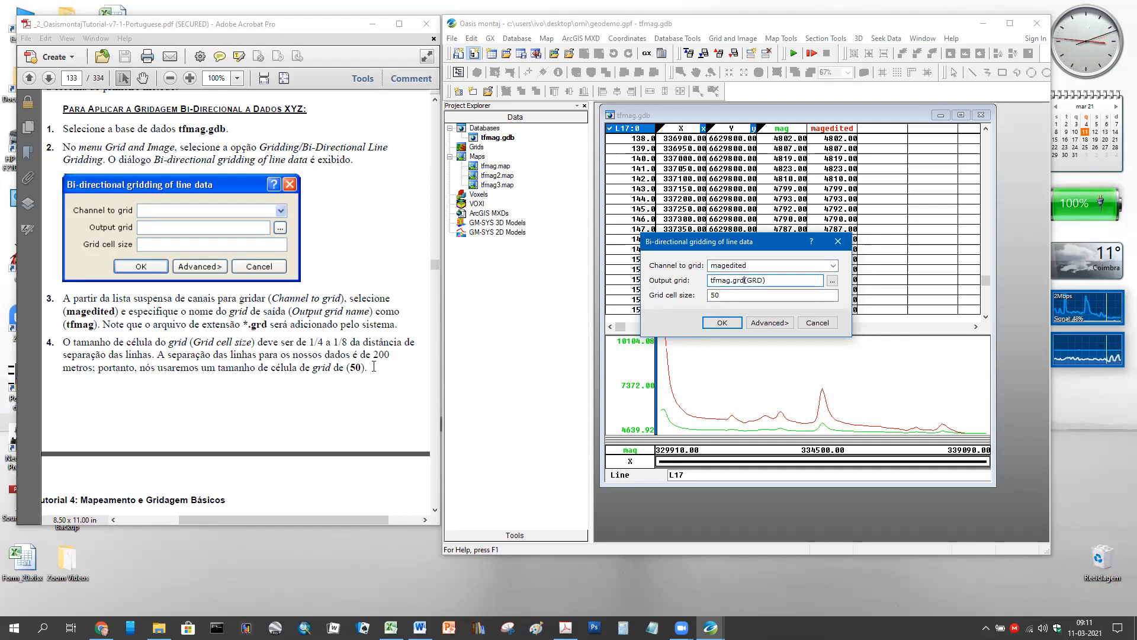
- Scroll the tutorial to page 134 until the Advanced Gridding options figure is fully visible
scroll(286, 351, down, 5)
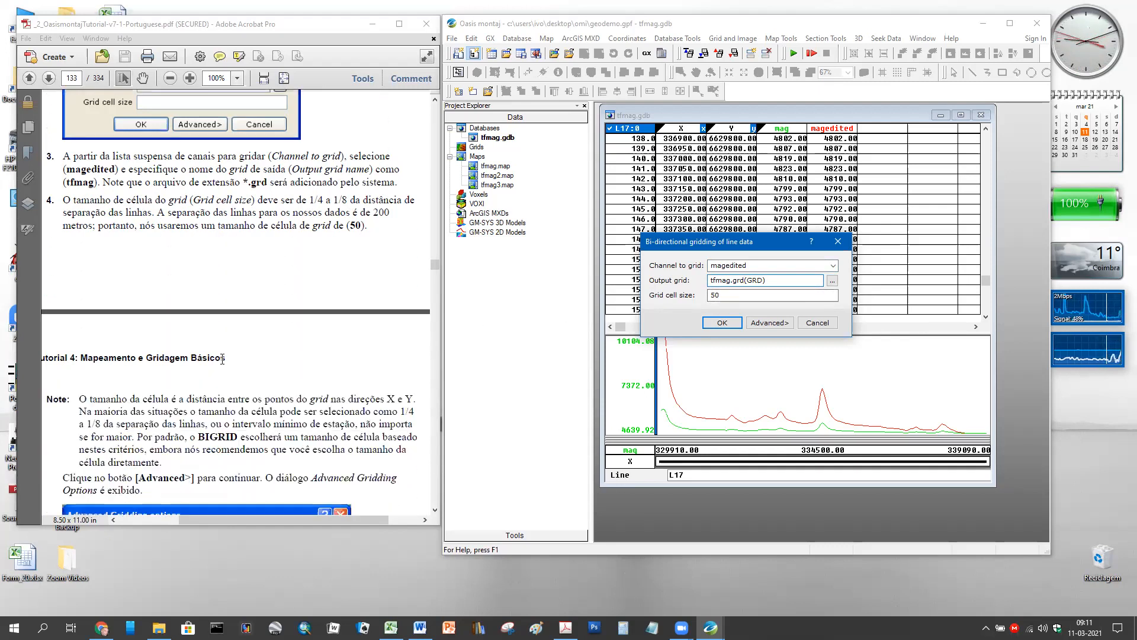
scroll(286, 351, down, 3)
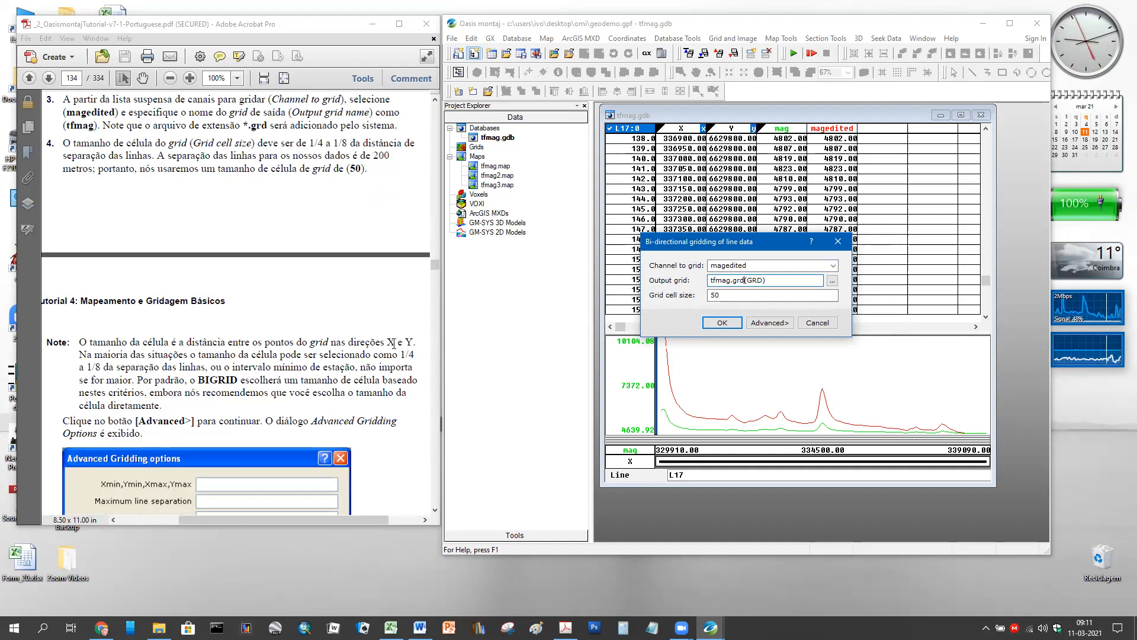
scroll(344, 335, down, 2)
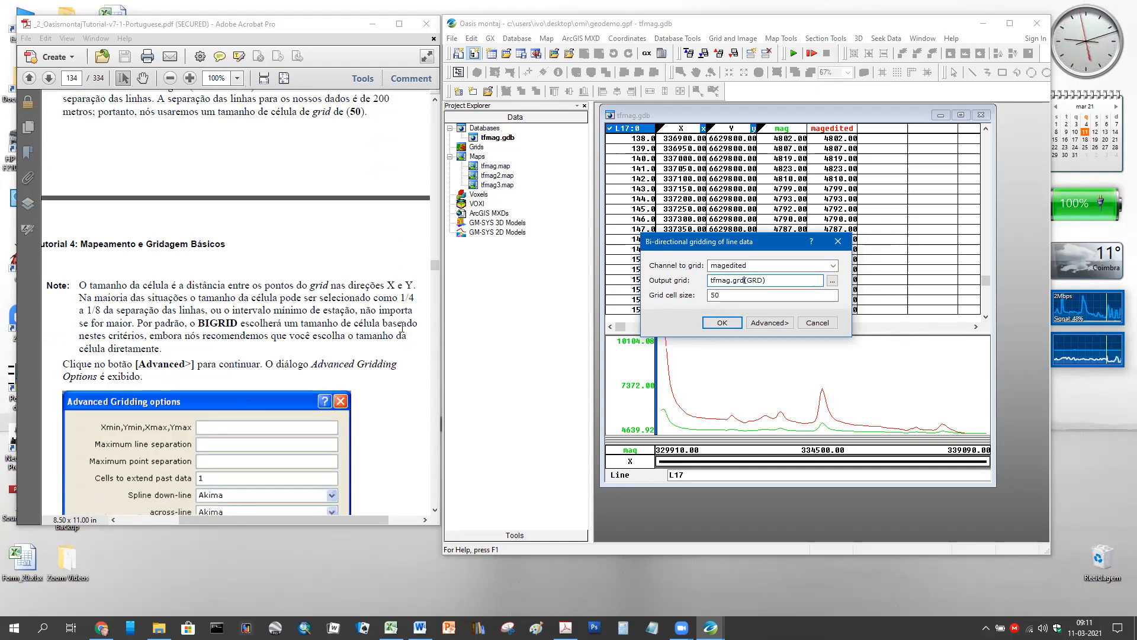
scroll(288, 281, down, 4)
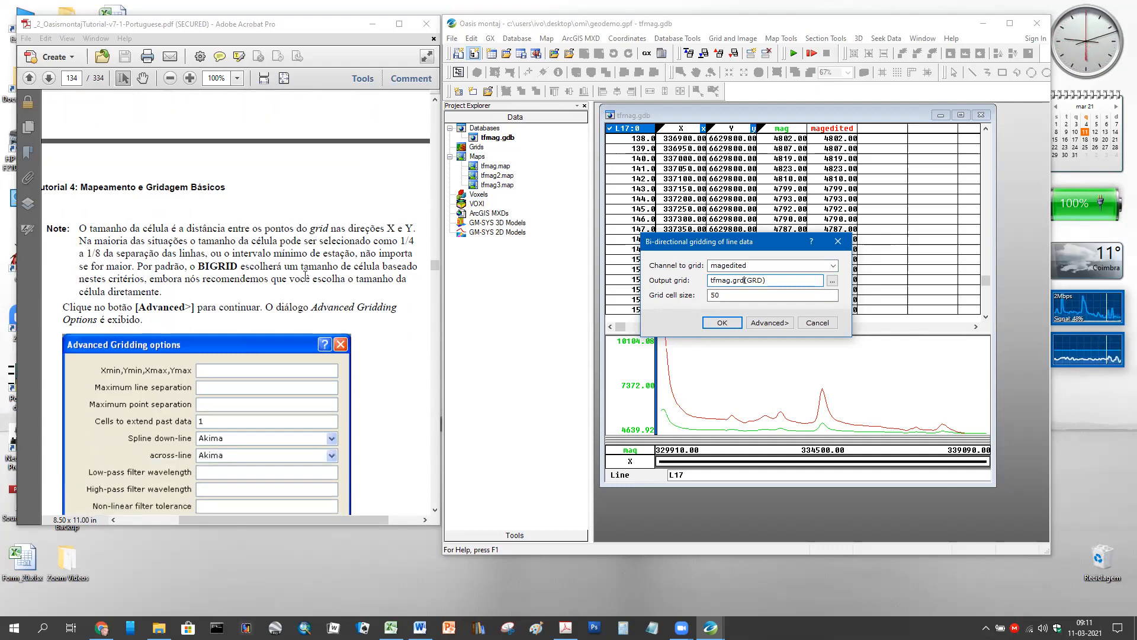
scroll(175, 210, down, 2)
scroll(175, 211, down, 2)
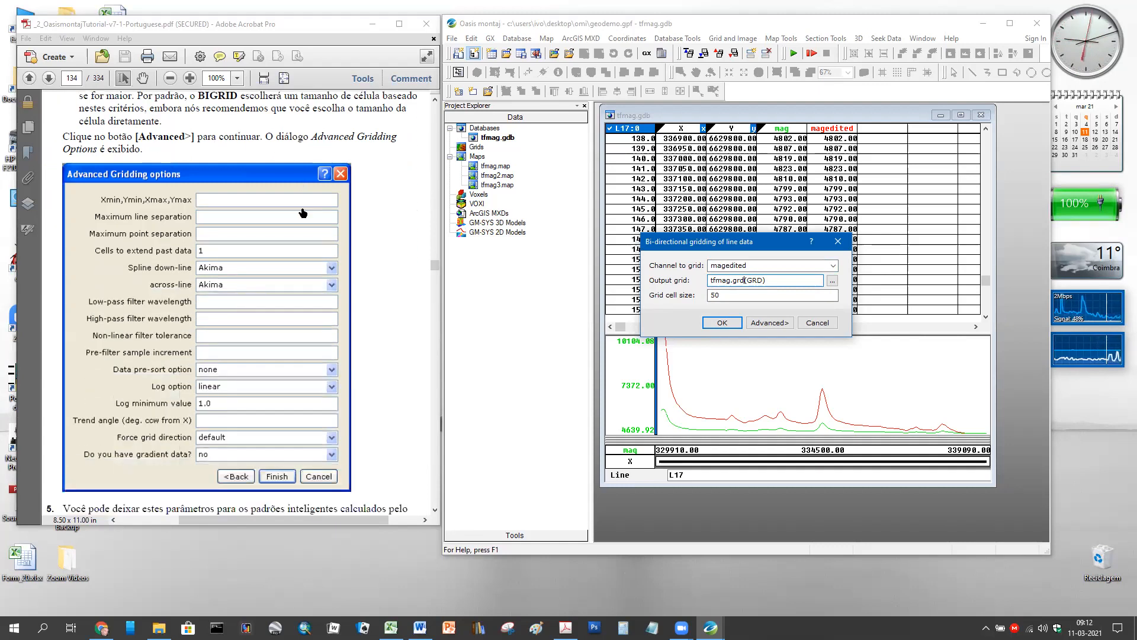
- Open Advanced Gridding options beside the tutorial, keep Akima down-line spline, and open BIGRID 2 help
click(756, 324)
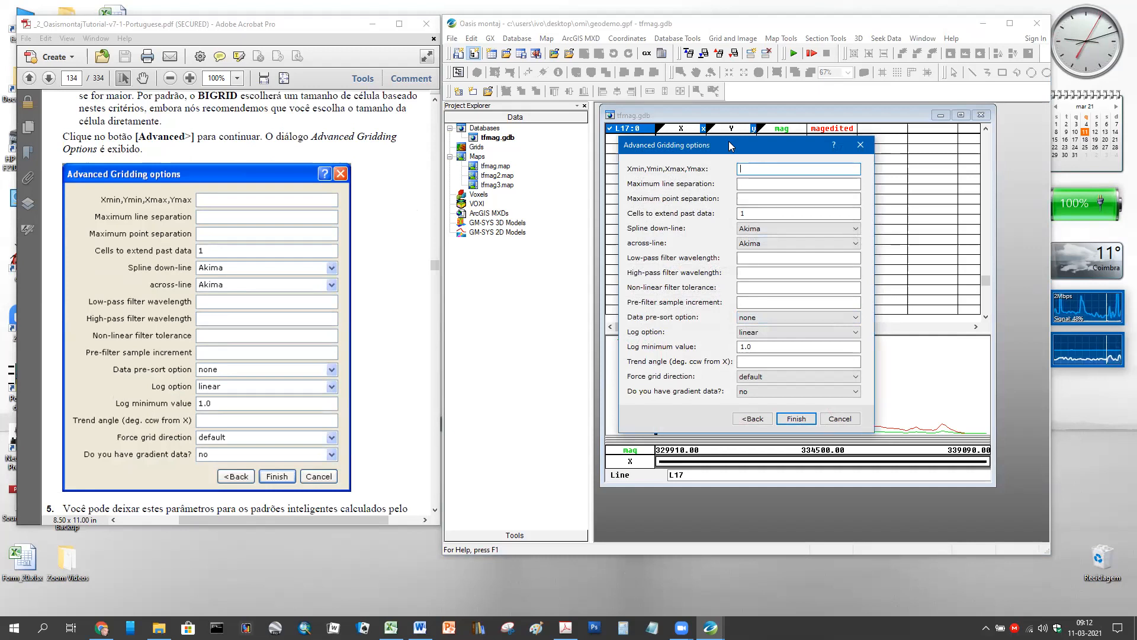
drag(731, 145, 561, 168)
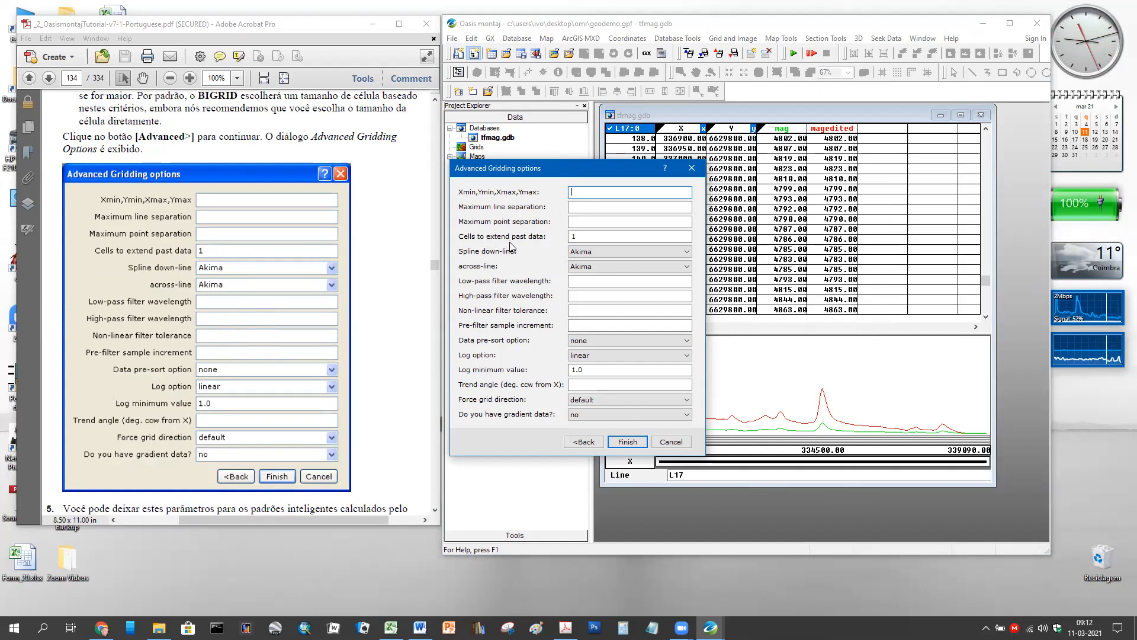
click(688, 254)
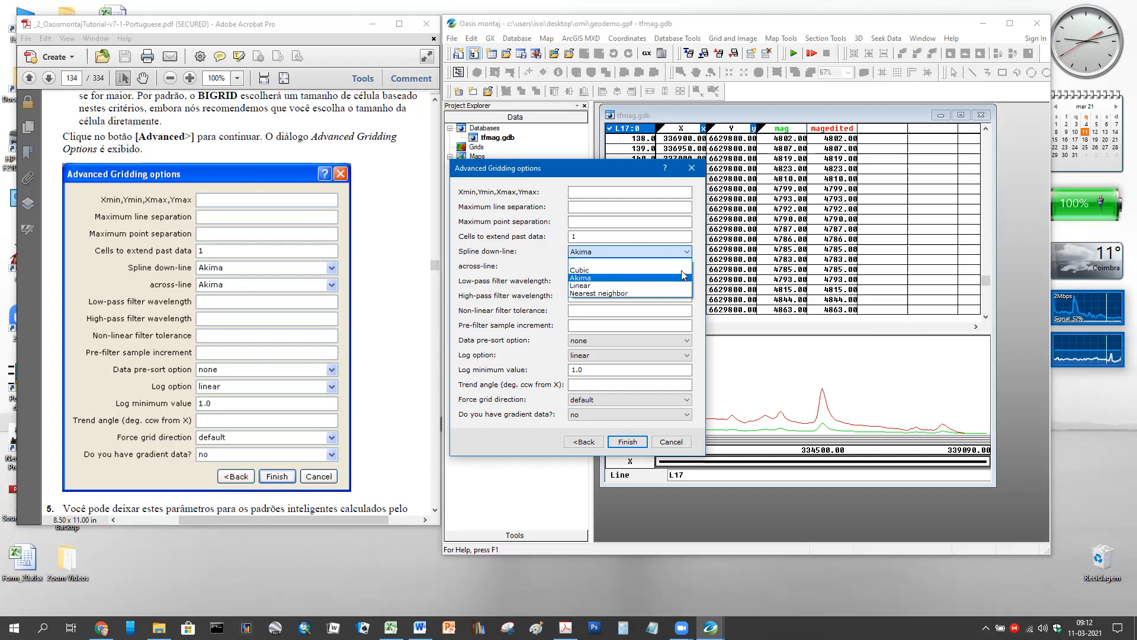
click(689, 250)
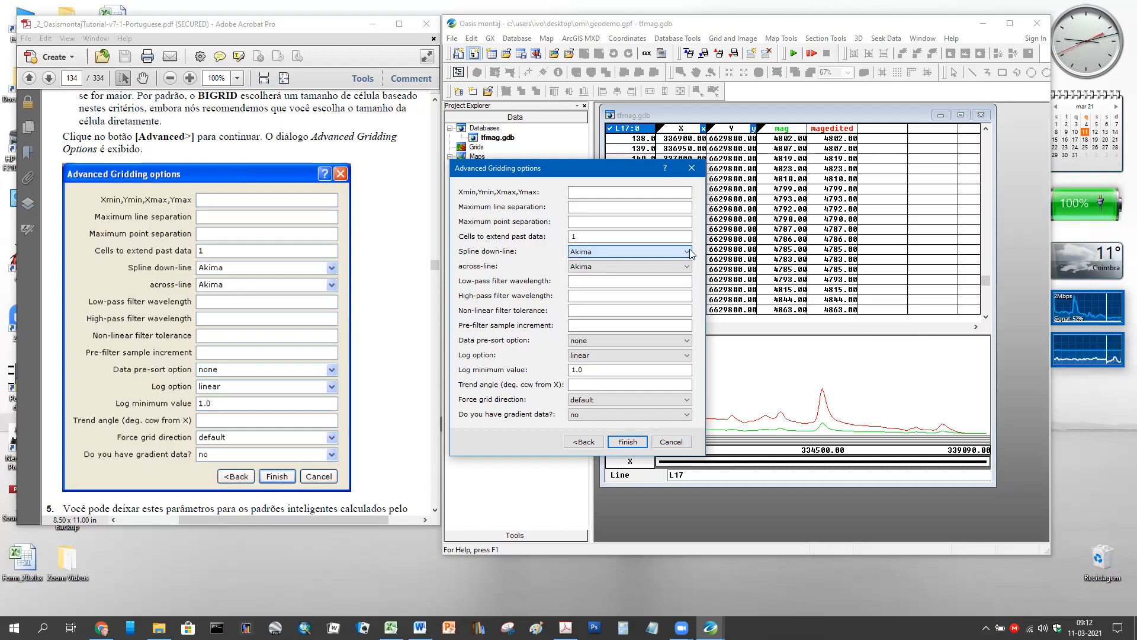
click(665, 168)
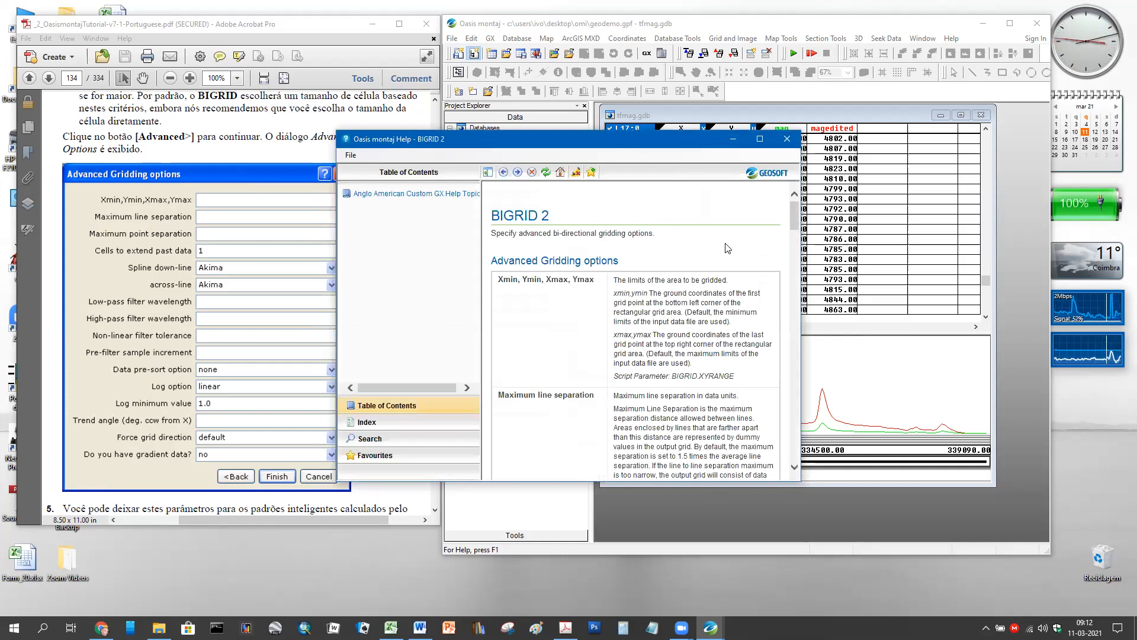
- Make the BIGRID 2 help taller and wider and place it left of the options dialog
drag(796, 218, 797, 262)
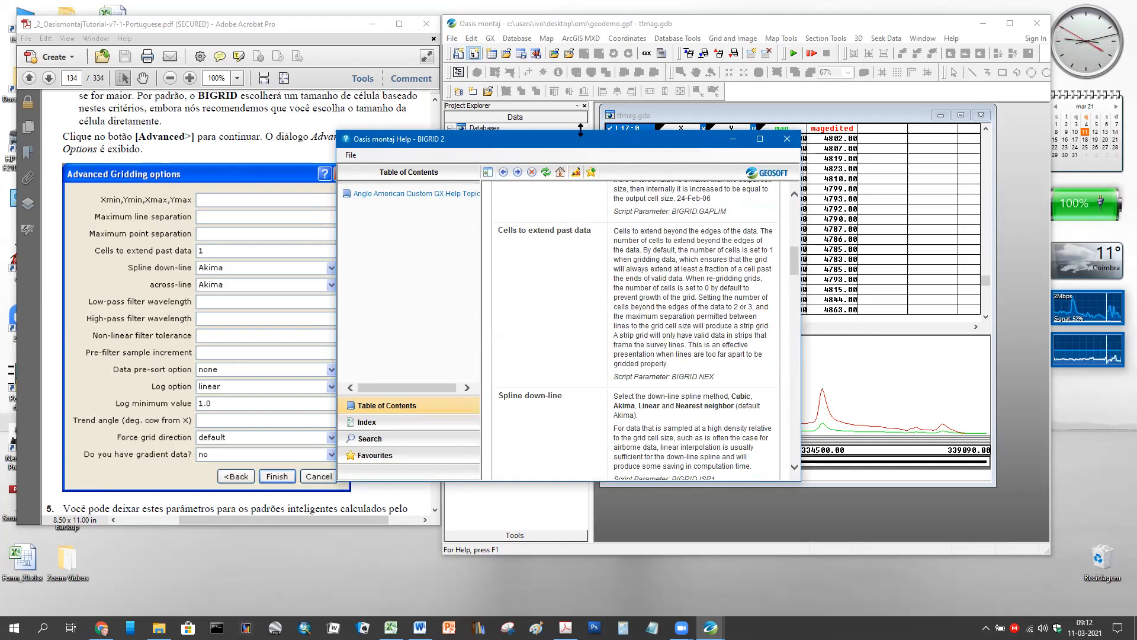
drag(580, 130, 580, 17)
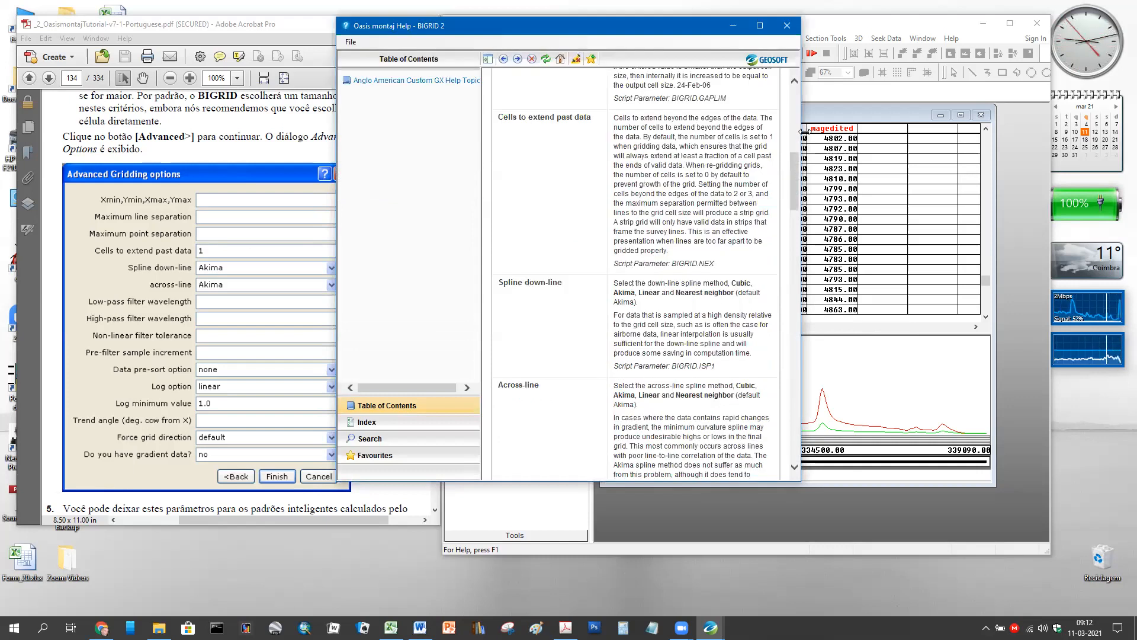
drag(801, 131, 945, 132)
scroll(814, 226, up, 10)
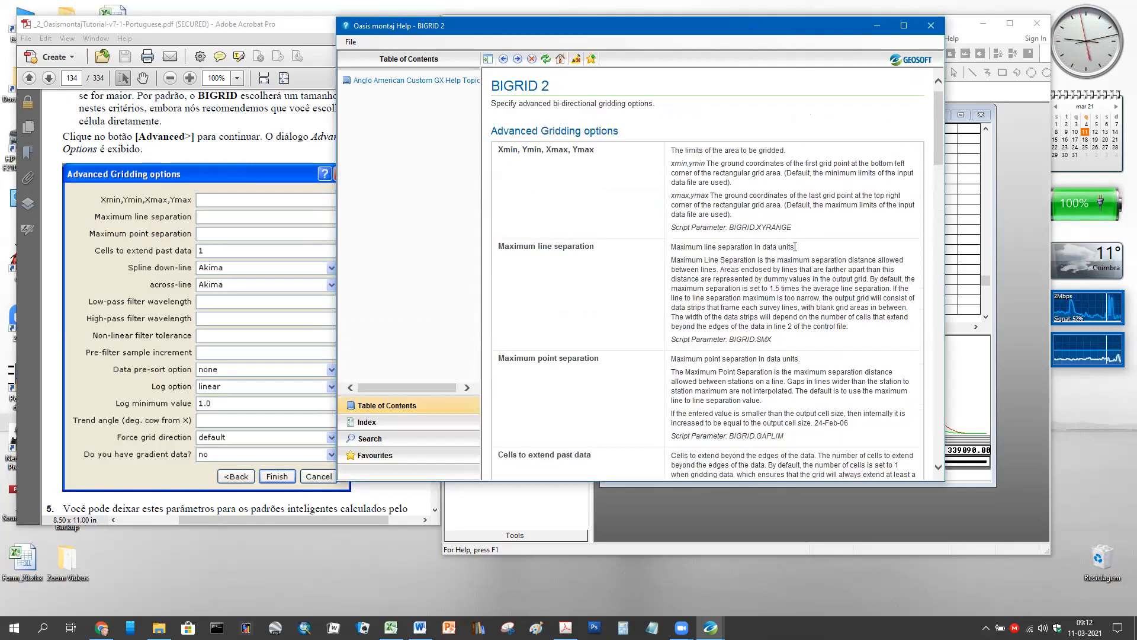
scroll(770, 281, down, 4)
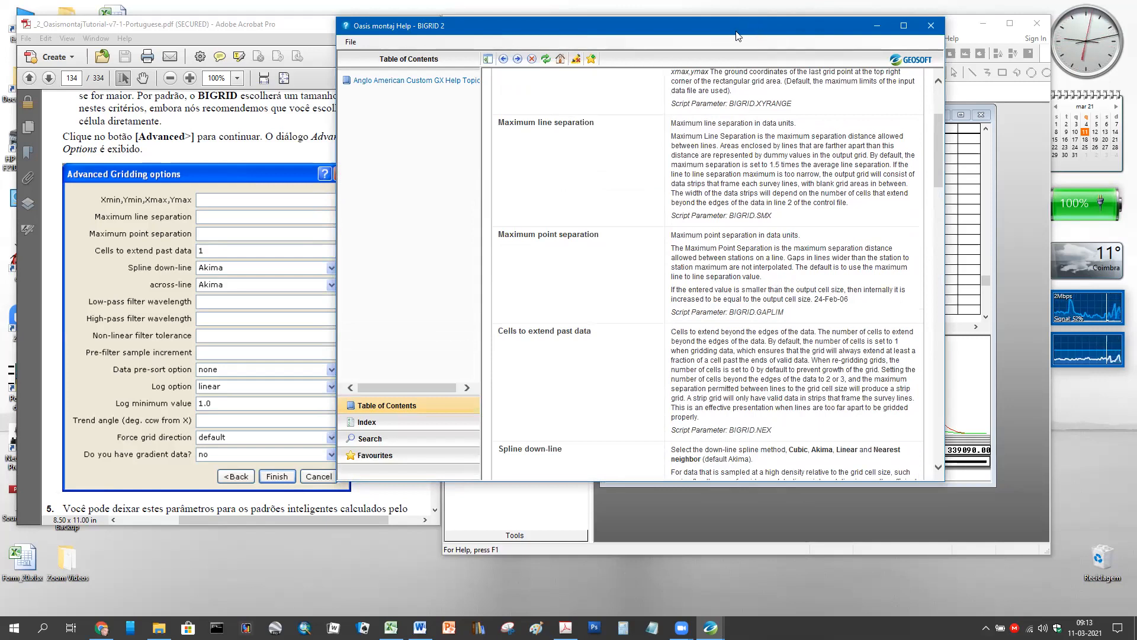
drag(756, 30, 264, 78)
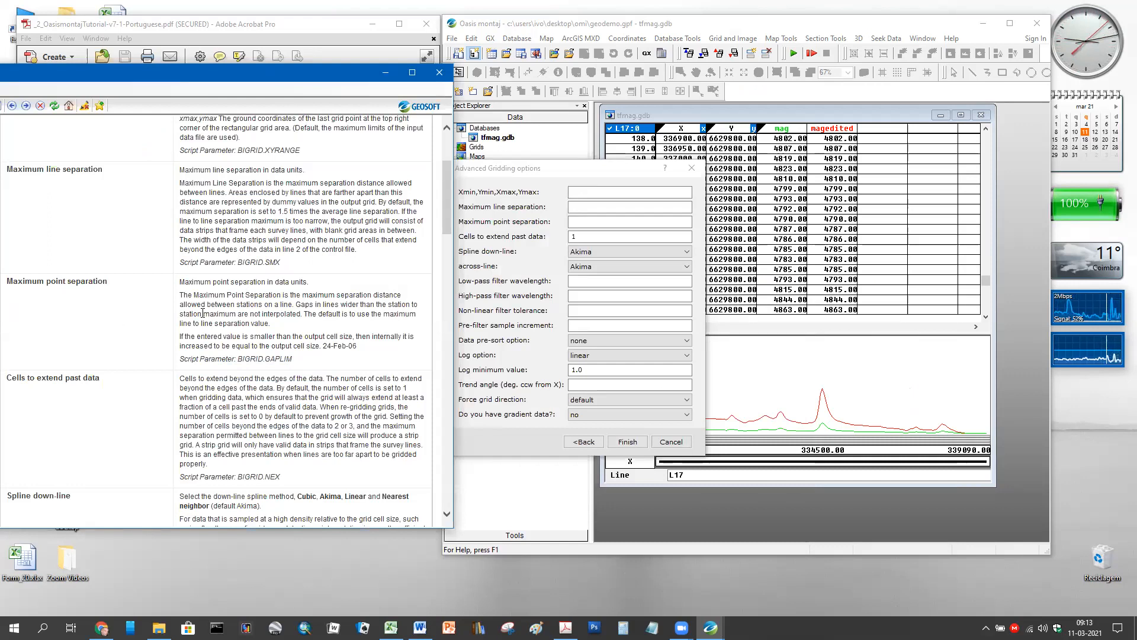
scroll(141, 313, down, 2)
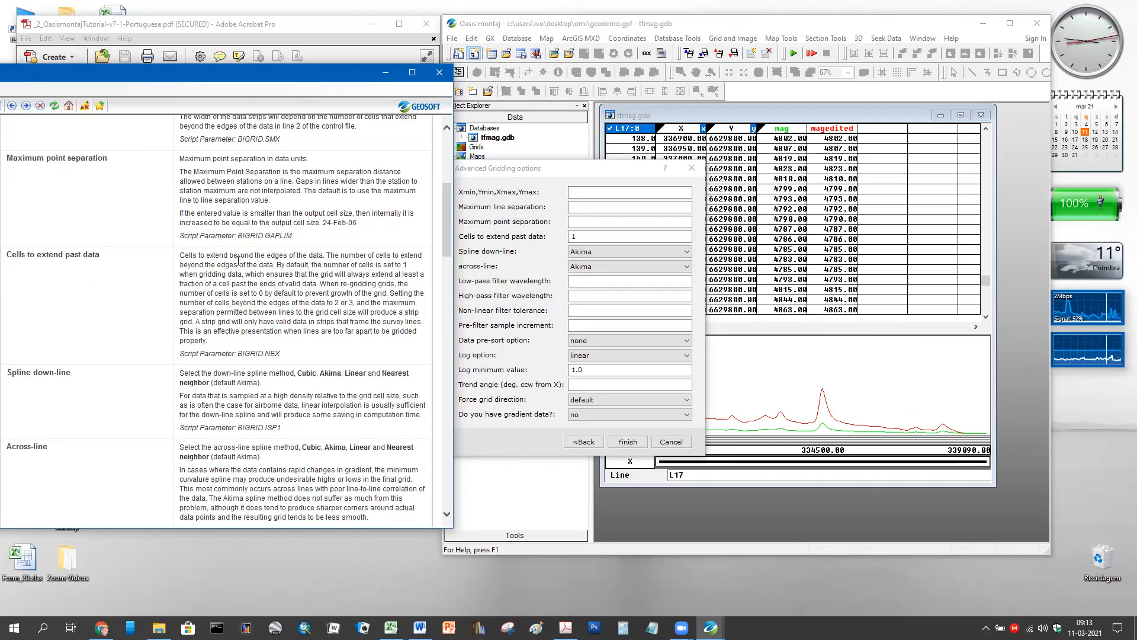
drag(249, 255, 322, 255)
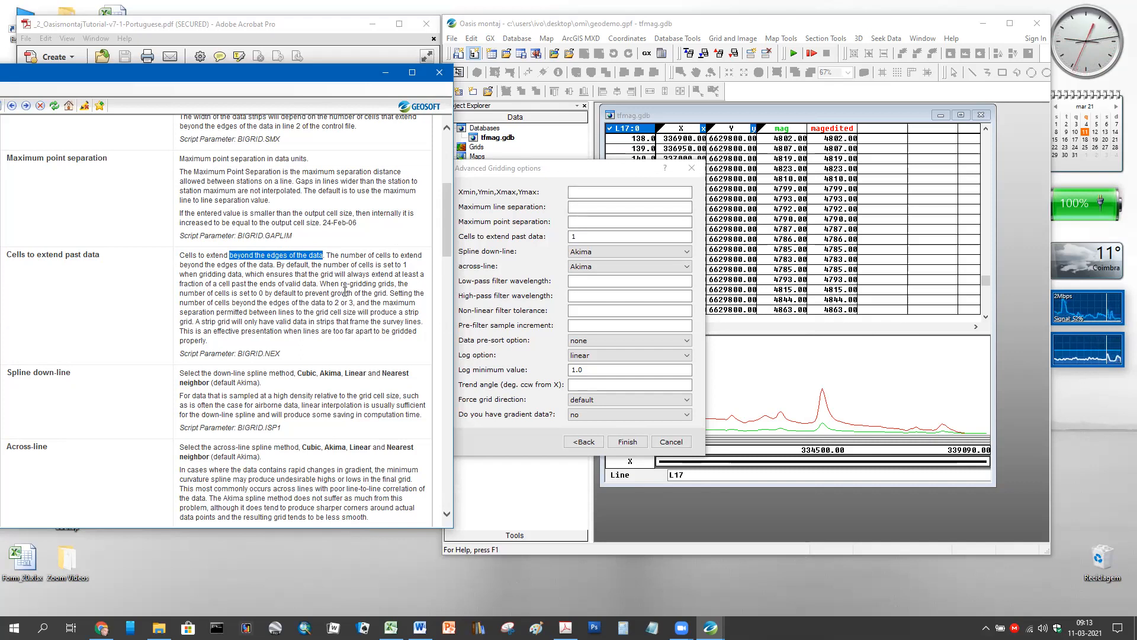
scroll(344, 293, down, 4)
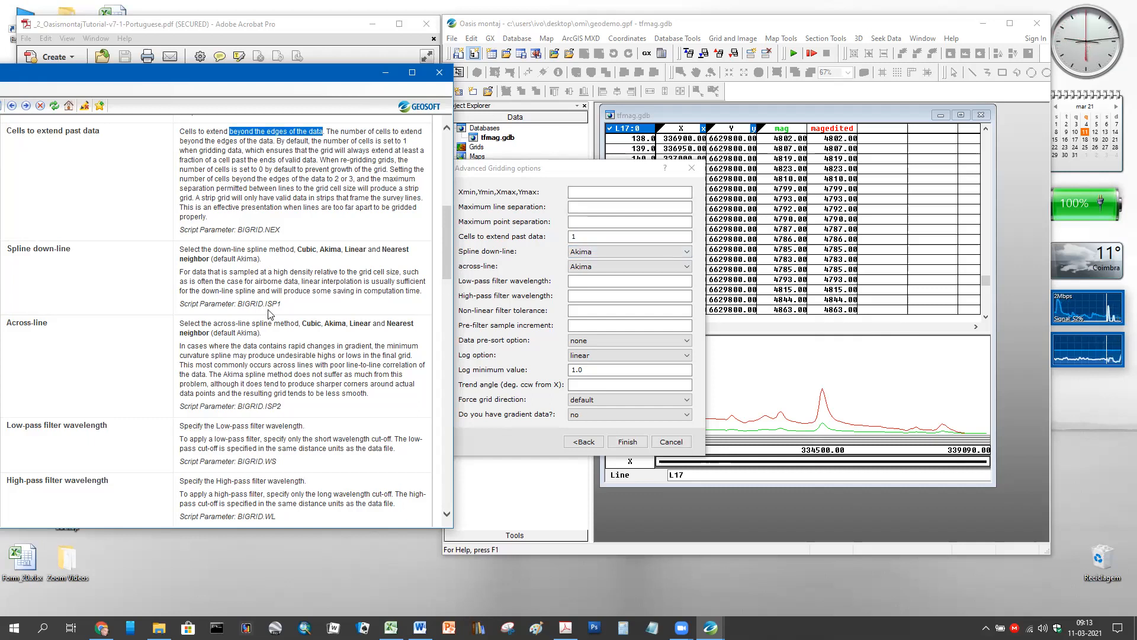
scroll(262, 346, down, 6)
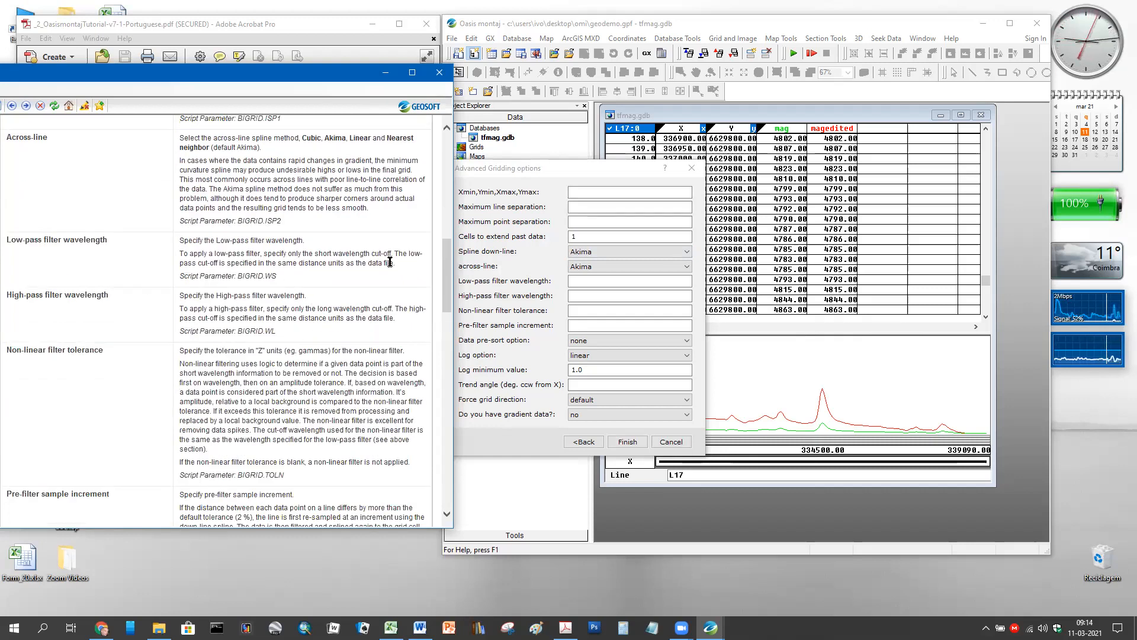
scroll(311, 308, down, 1)
scroll(311, 307, down, 6)
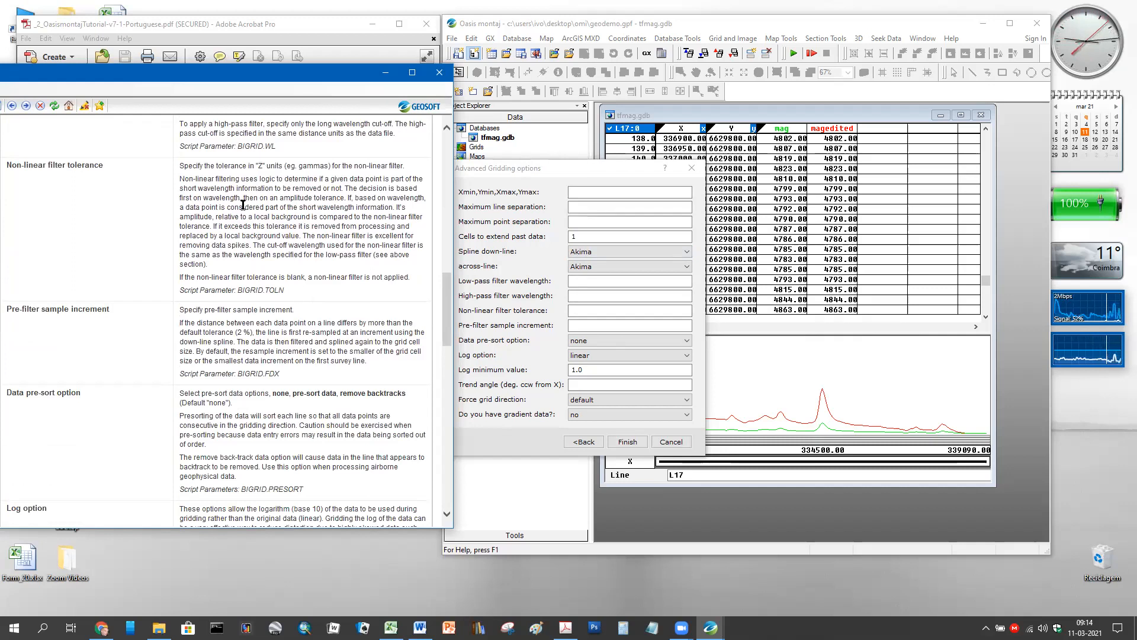
scroll(249, 216, down, 8)
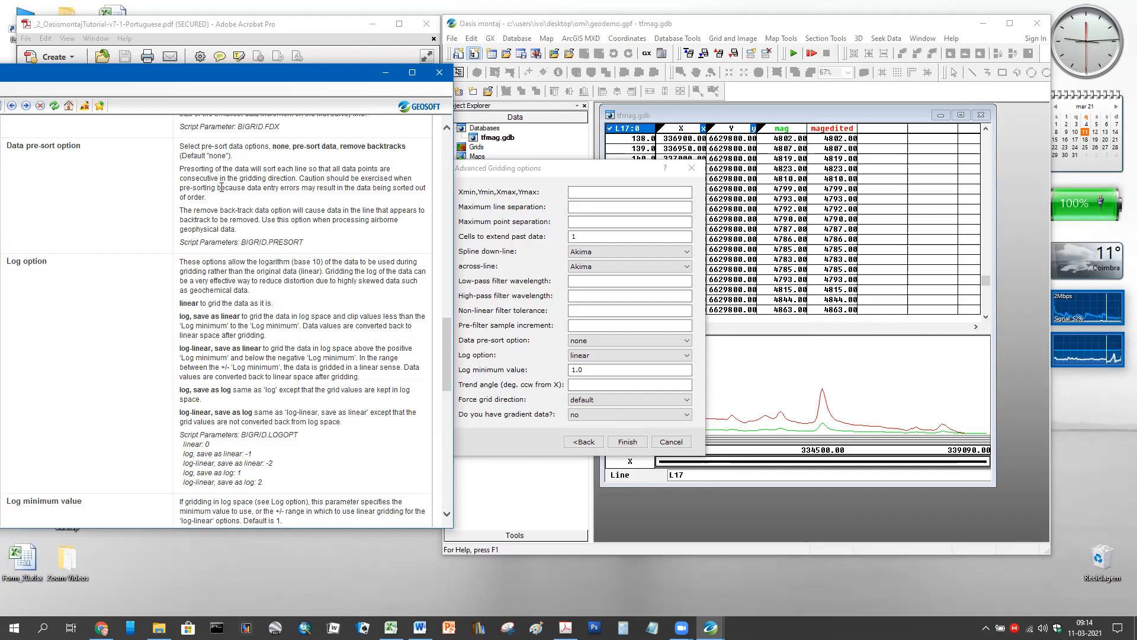
drag(193, 187, 270, 199)
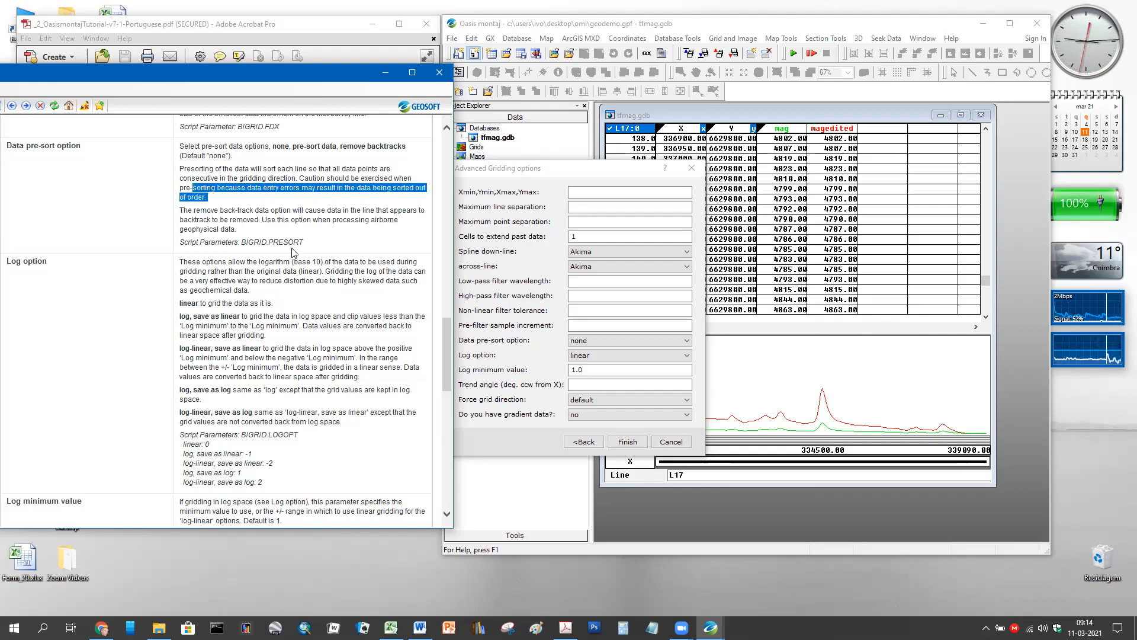
scroll(270, 202, down, 3)
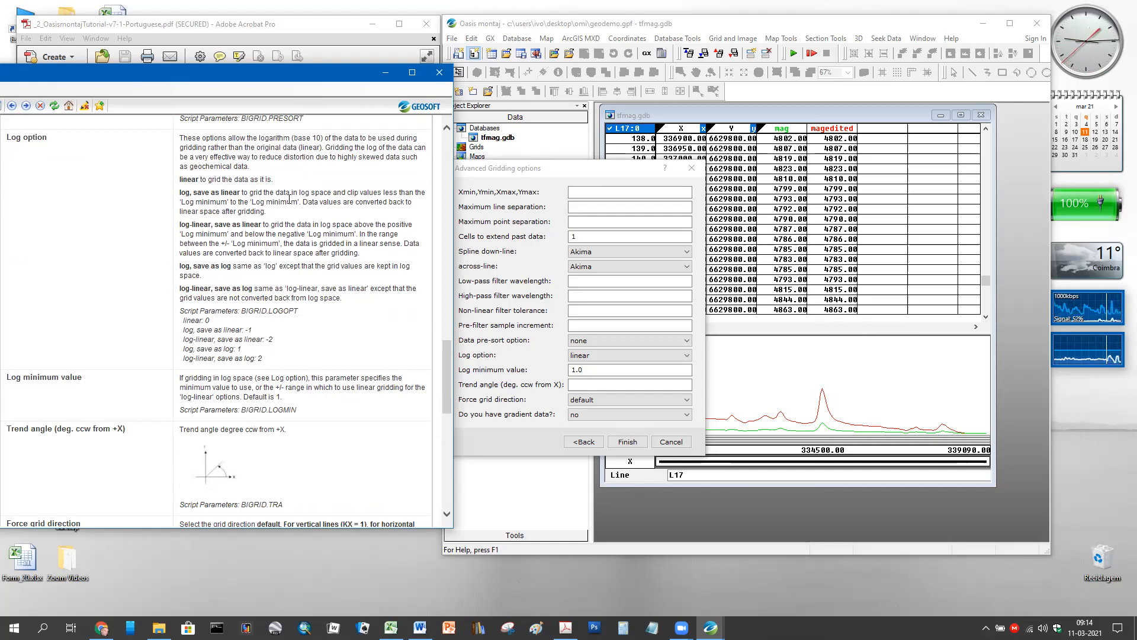
scroll(298, 202, down, 2)
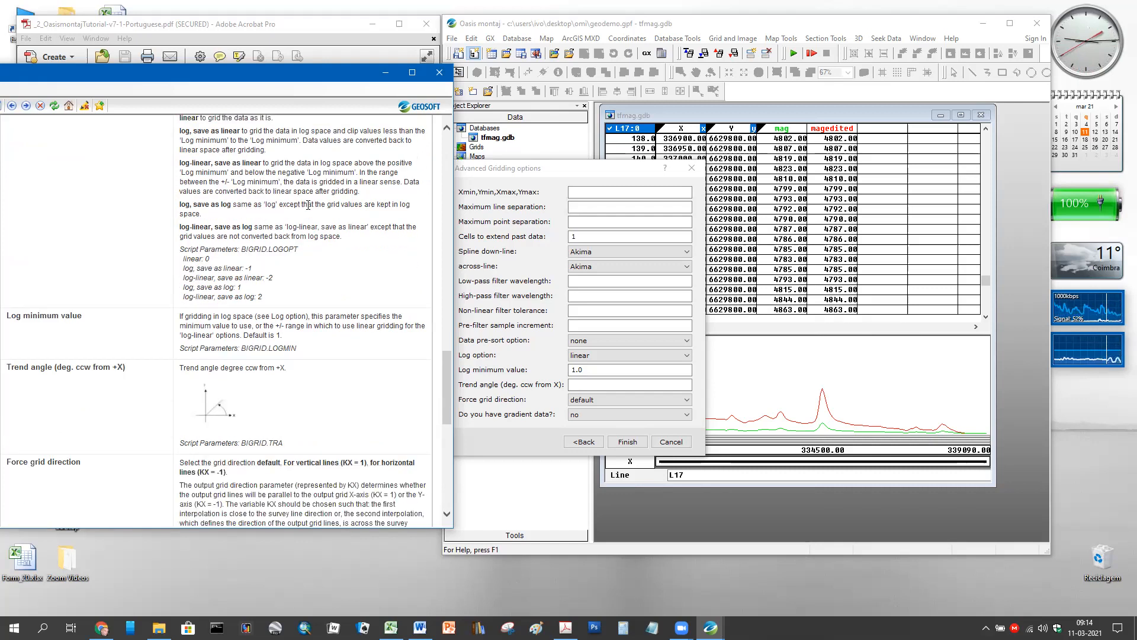
scroll(251, 183, up, 4)
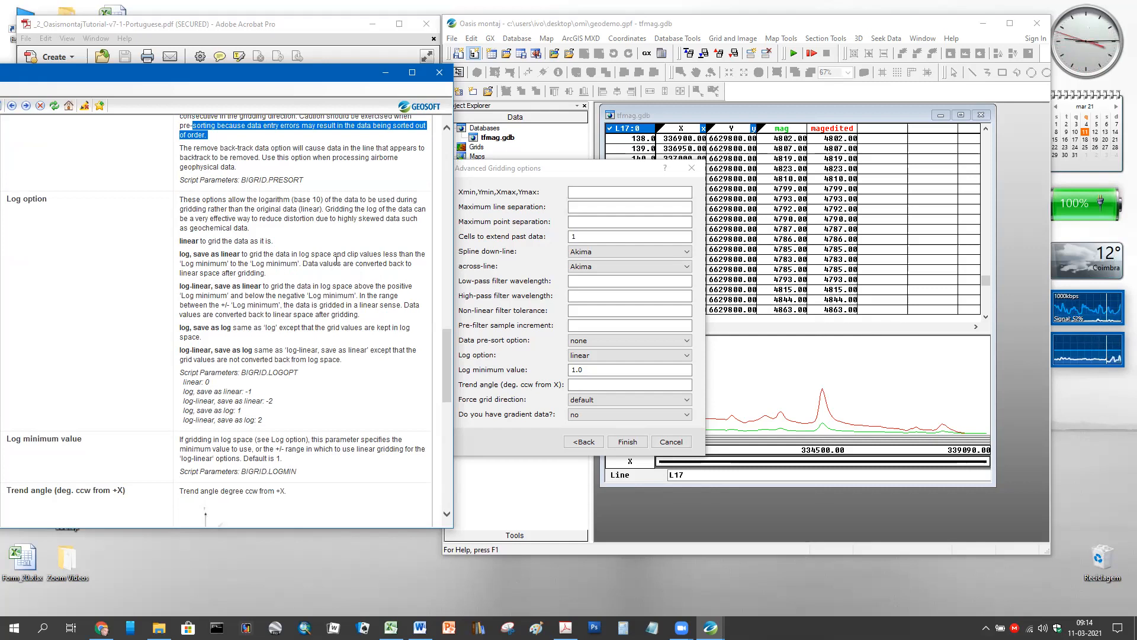
scroll(341, 261, down, 4)
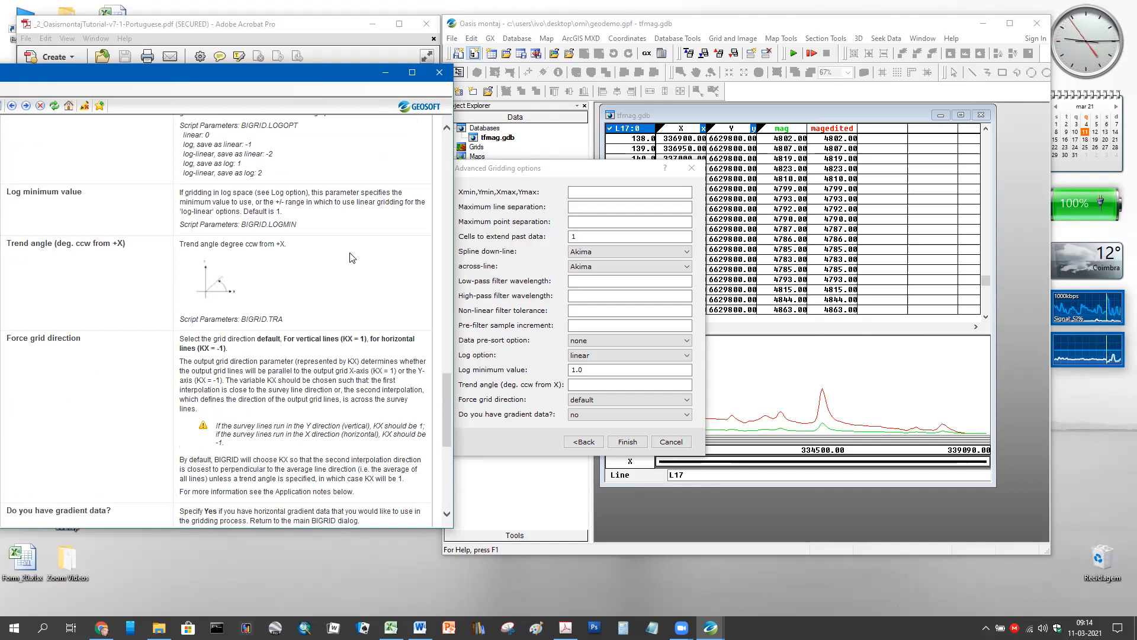
scroll(353, 257, down, 1)
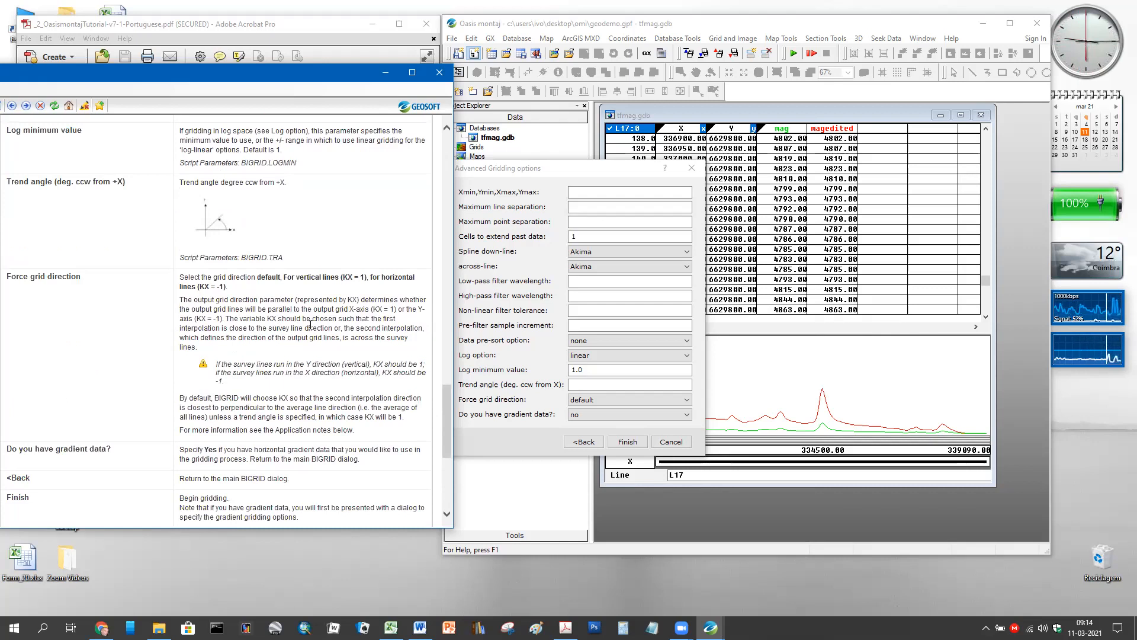
scroll(314, 323, down, 3)
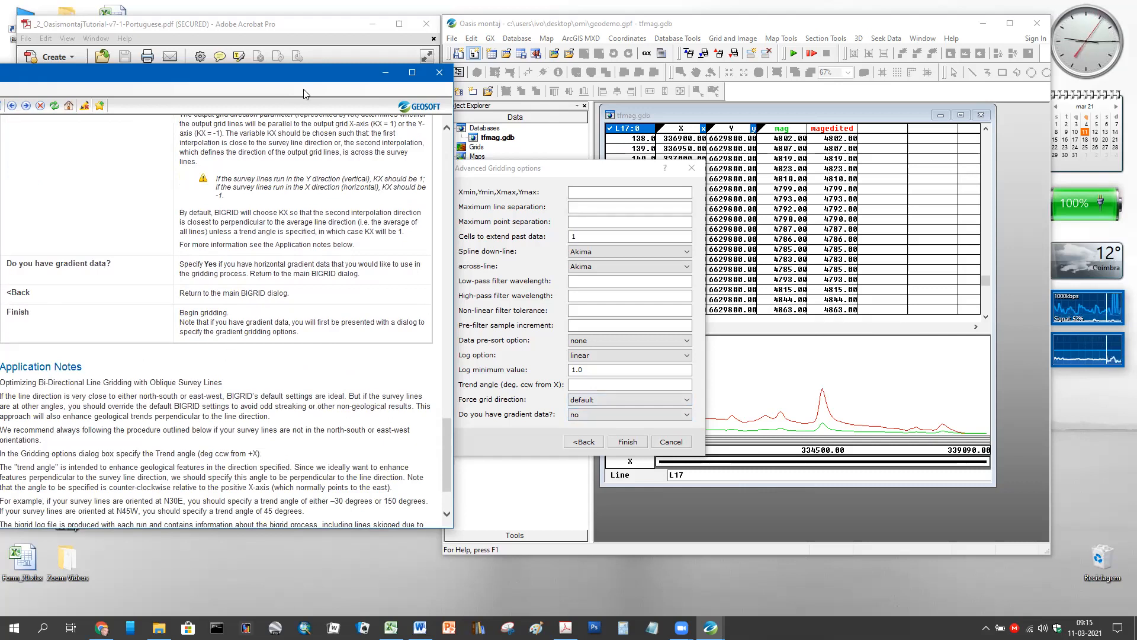
- Close the BIGRID help, nudge the options dialog right, and scroll the tutorial to steps 5–6
click(439, 73)
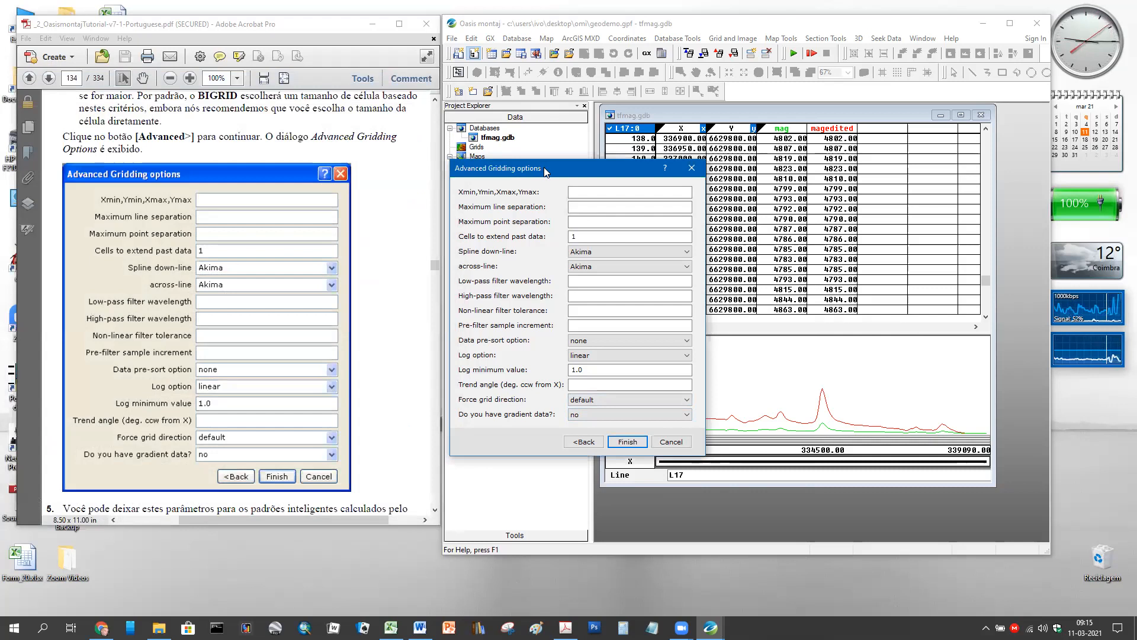
drag(546, 173, 584, 179)
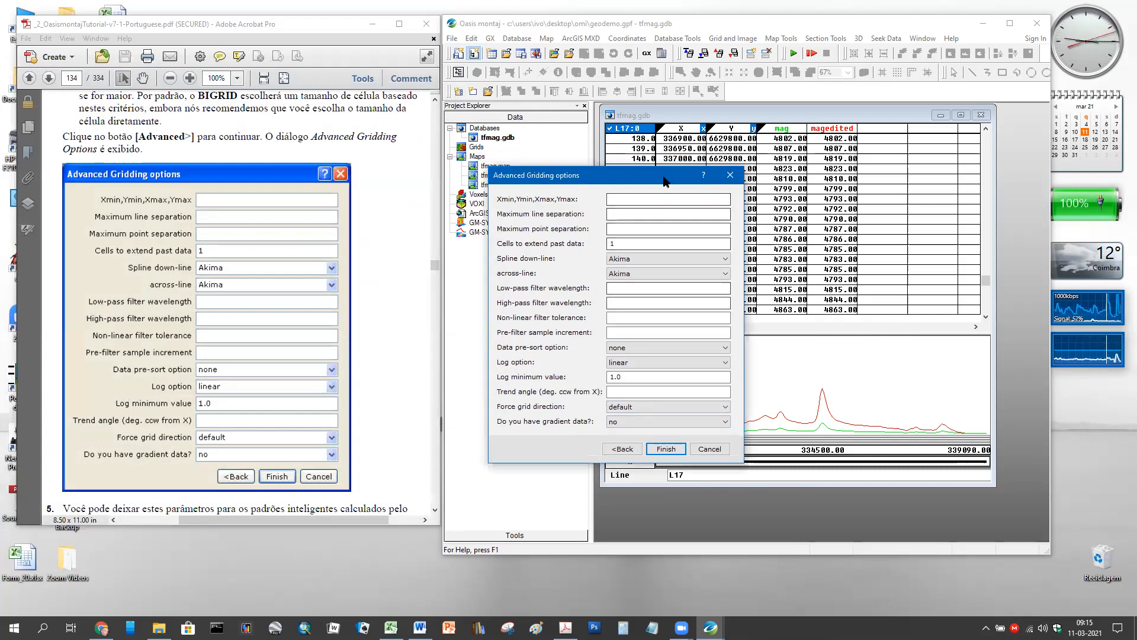
scroll(286, 181, down, 4)
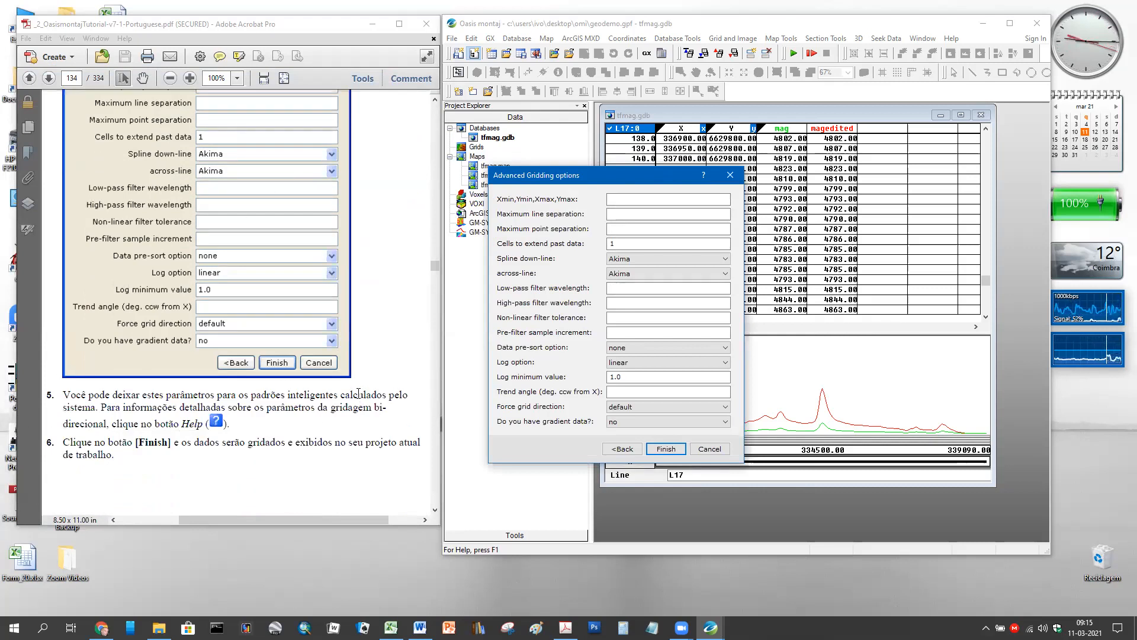
scroll(360, 396, down, 4)
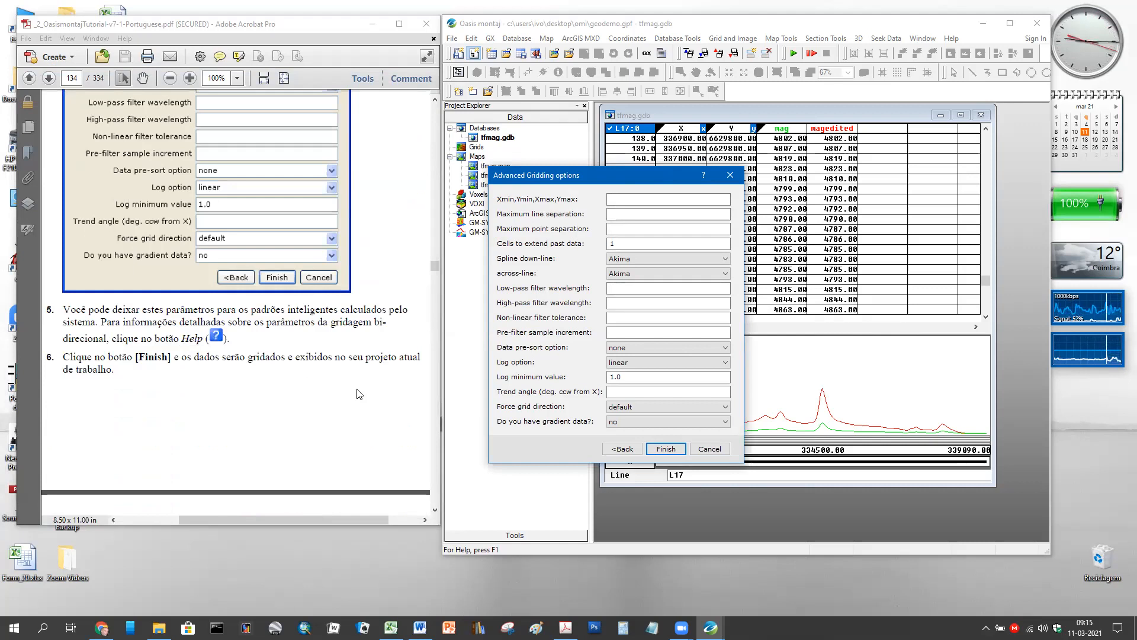
- Run gridding with default advanced options, then expand Grids in Project Explorer to list tfmag.grd
click(666, 450)
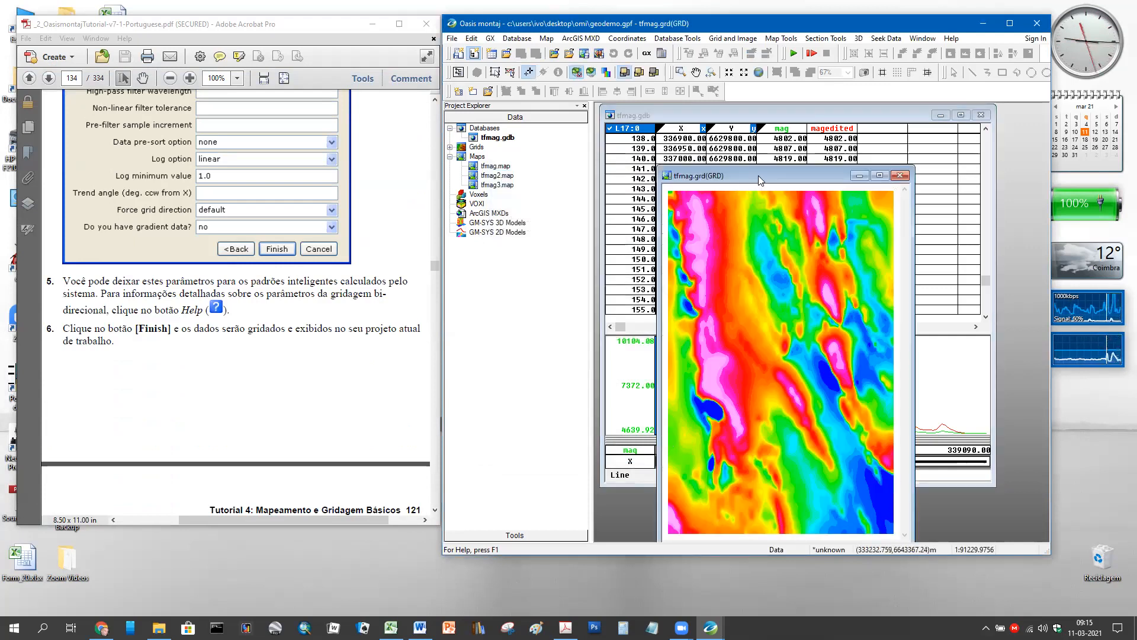
drag(758, 175, 761, 129)
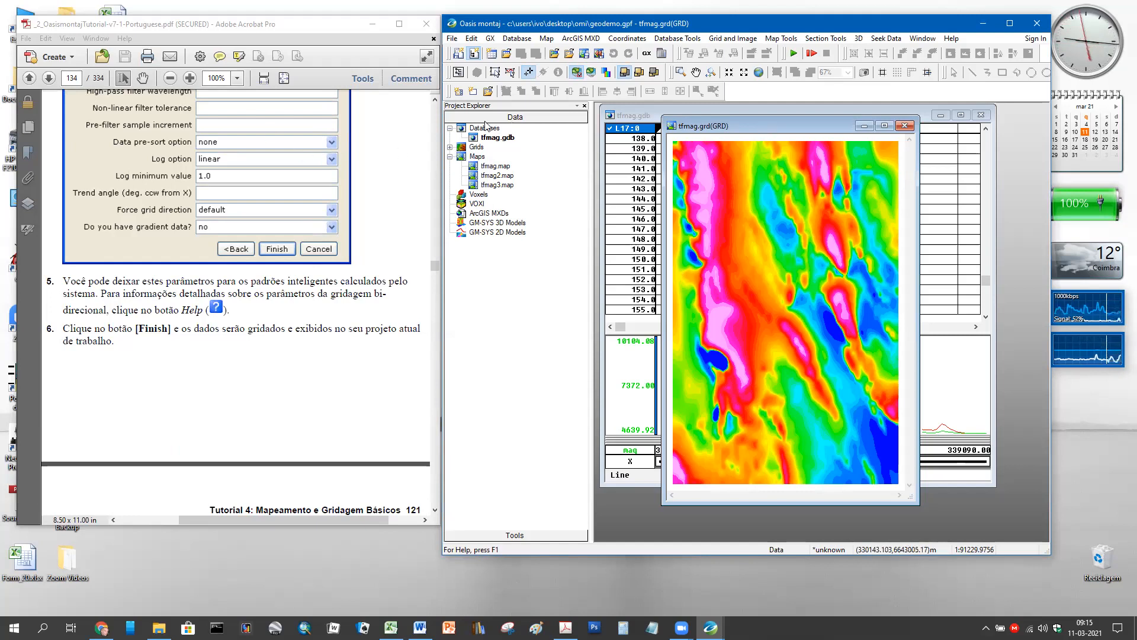
click(450, 147)
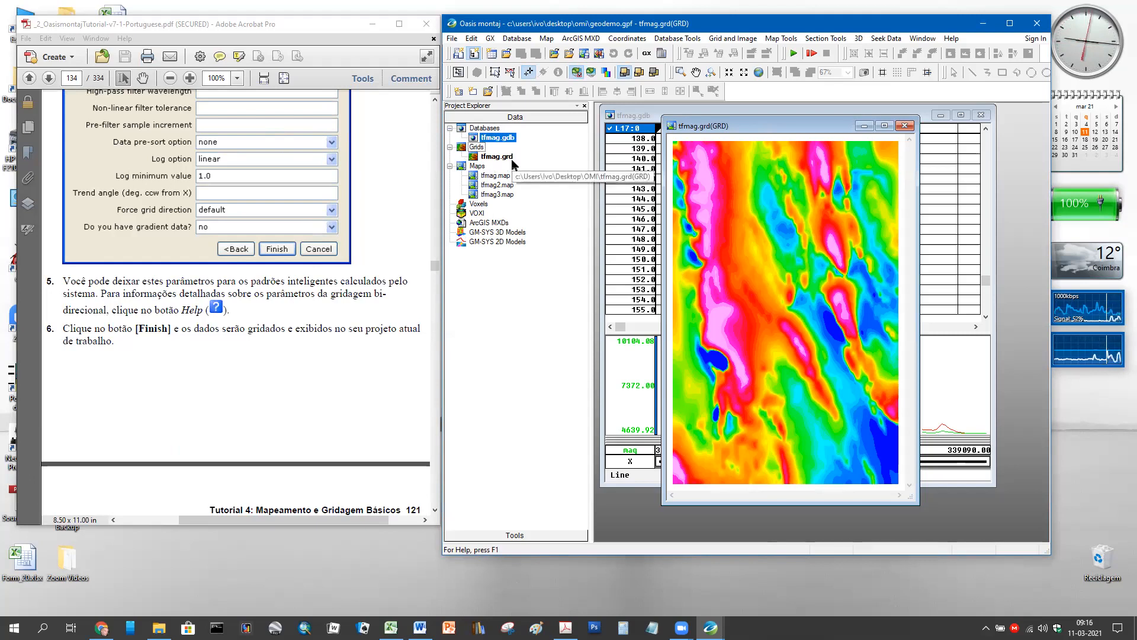
drag(514, 164, 923, 138)
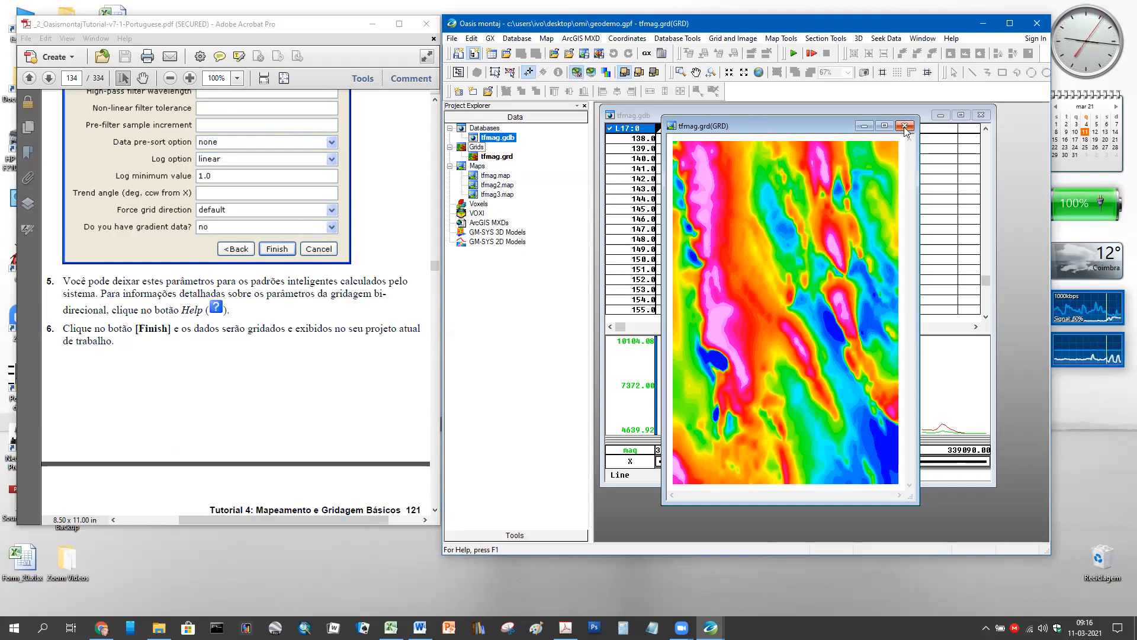
- Close the tfmag.grd grid window and bring the Bi-directional gridding dialog to the front
click(903, 126)
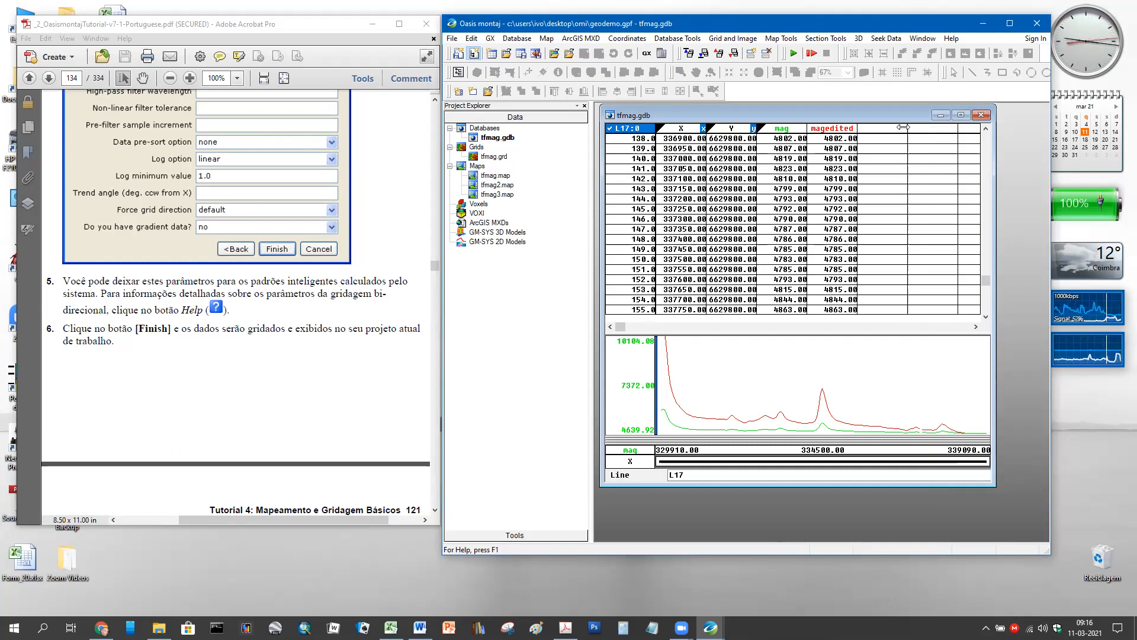
scroll(361, 336, up, 10)
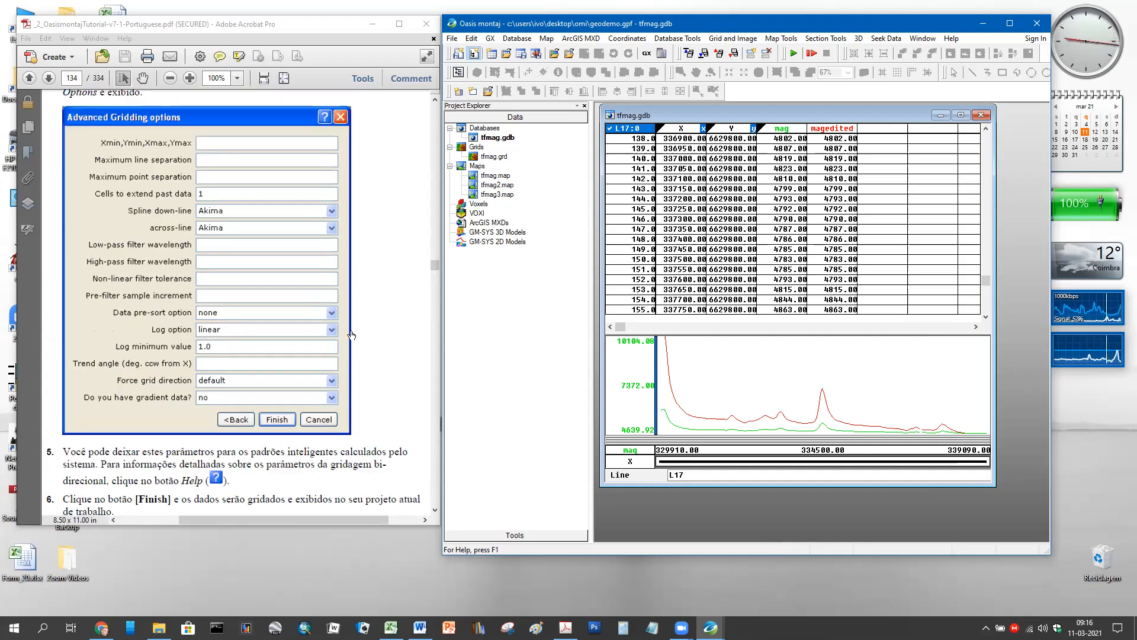
scroll(365, 337, up, 10)
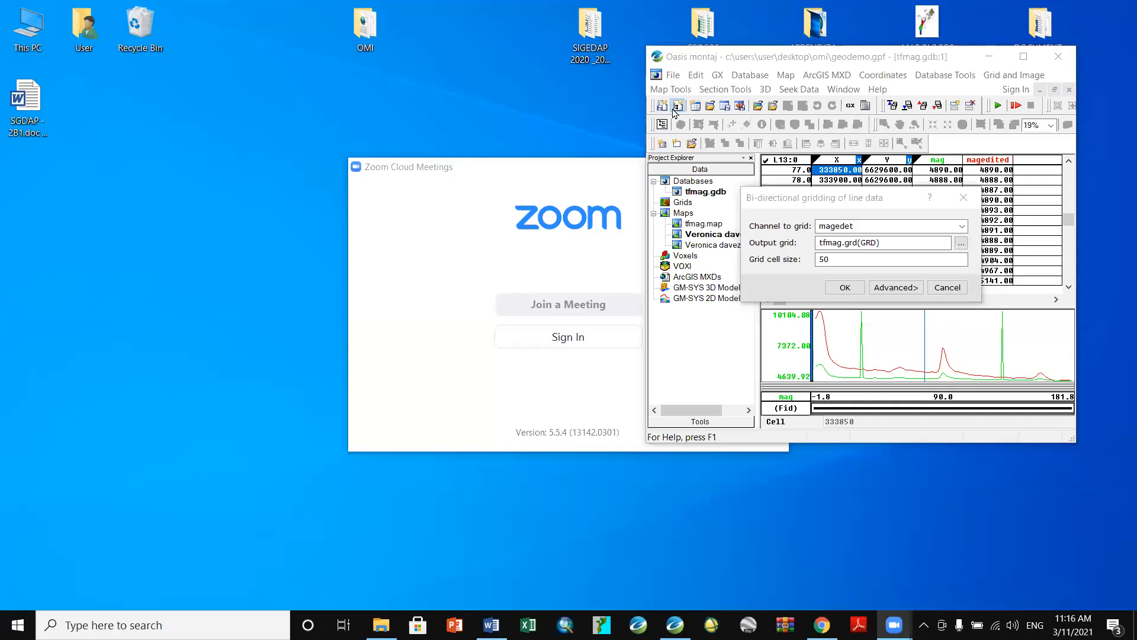
click(675, 114)
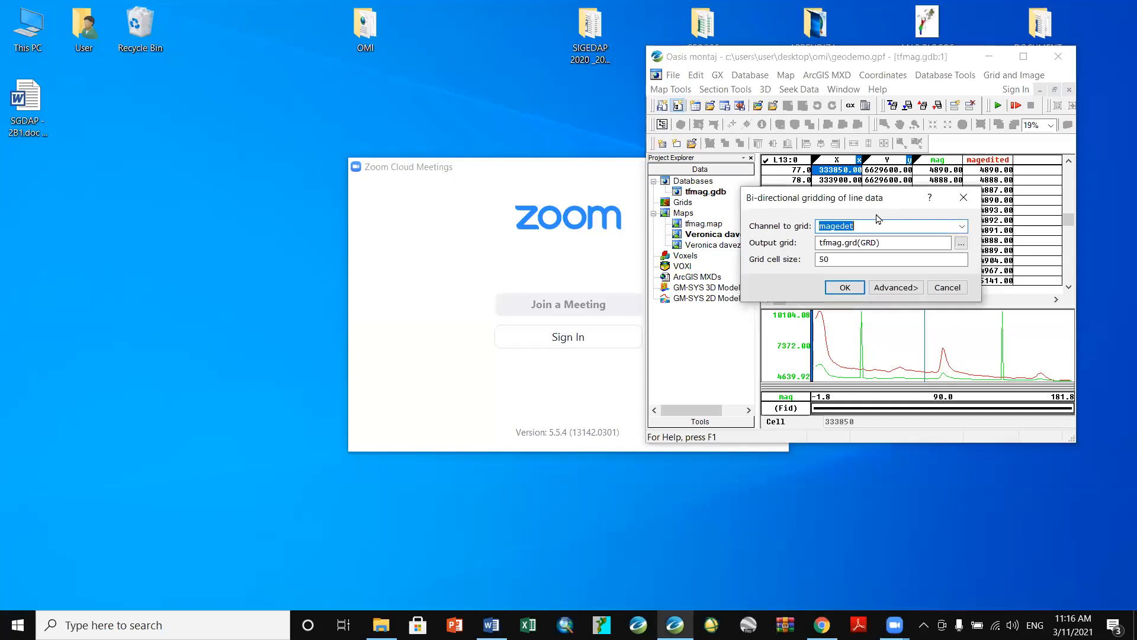
- Close the gridding dialog without gridding, recentre the Oasis montaj window and select the tfmag.gdb database
drag(887, 203, 780, 203)
click(857, 197)
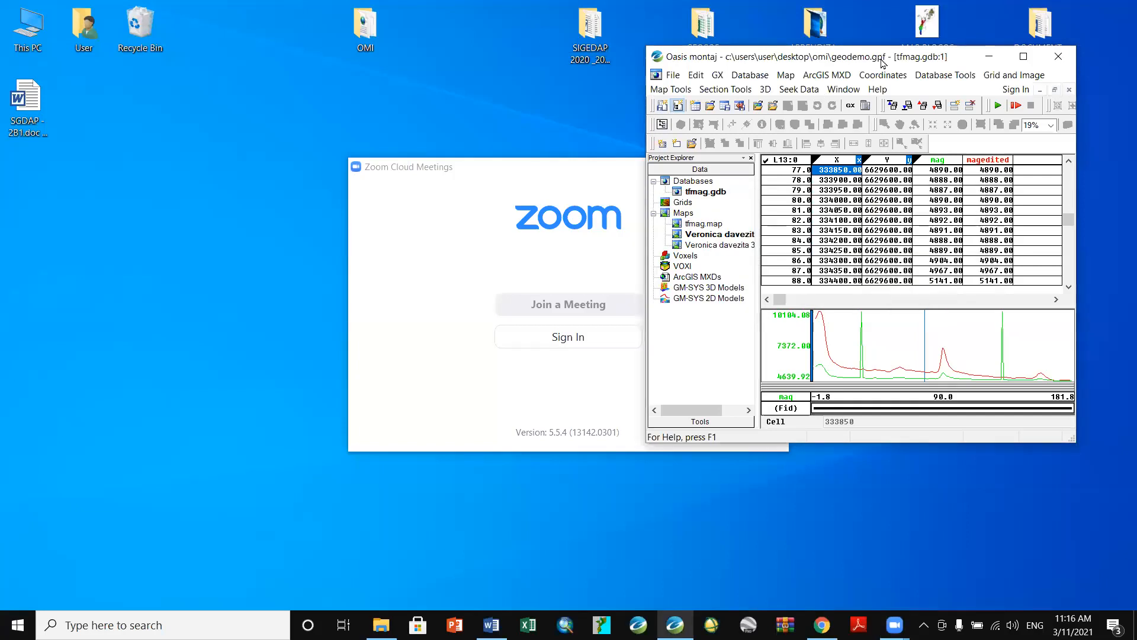
drag(876, 59, 580, 59)
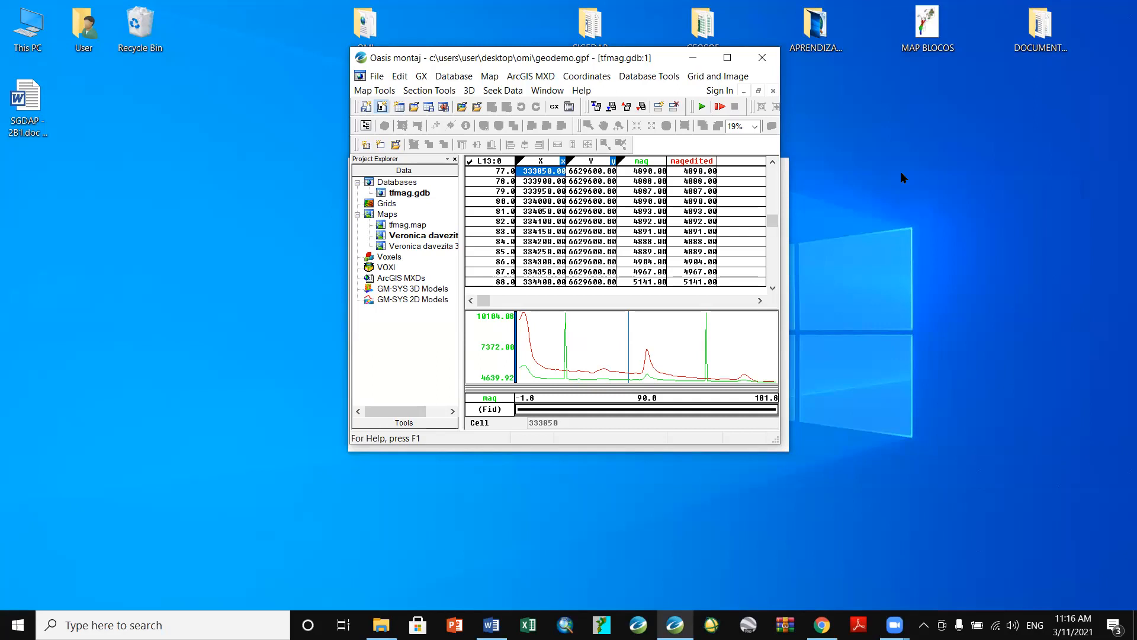
click(397, 195)
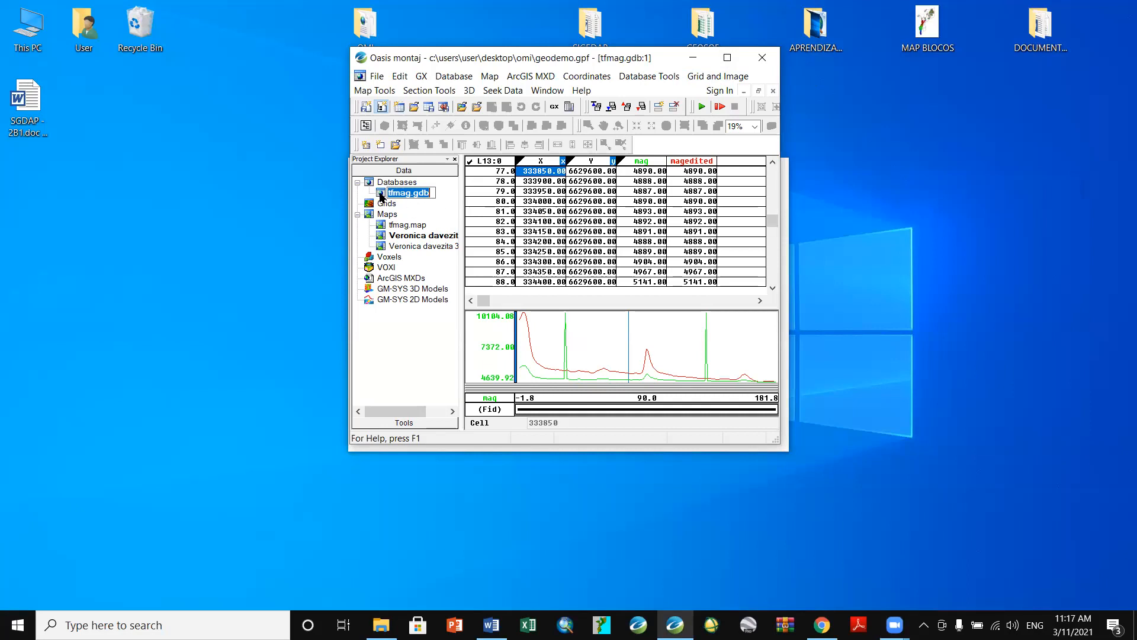
click(381, 196)
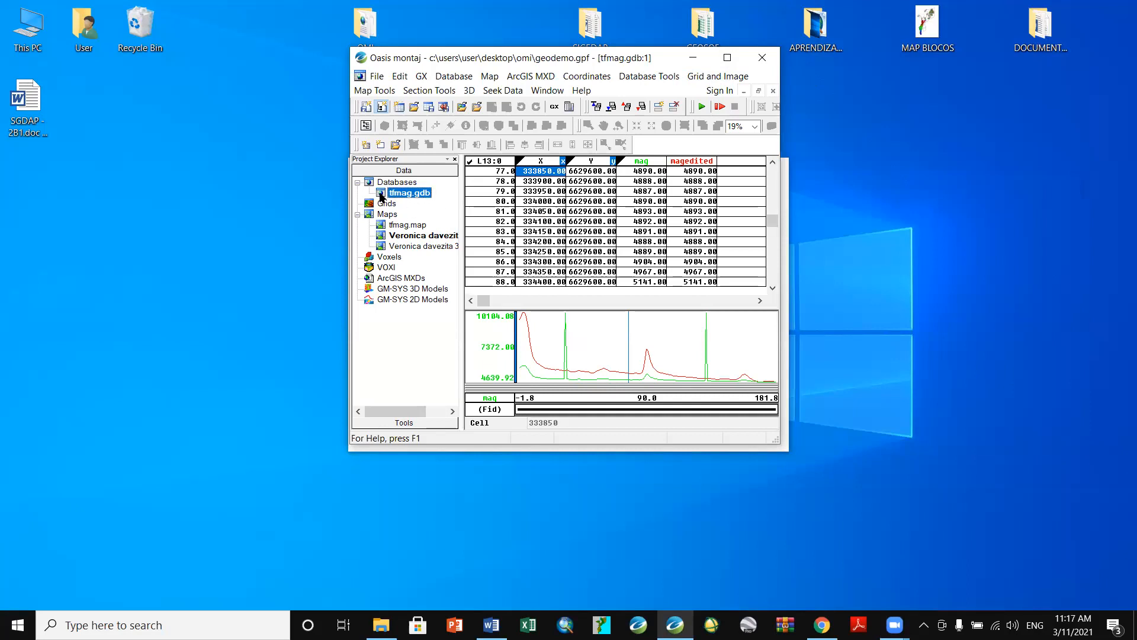
- Open Bi-Directional Line Gridding, view its Advanced options, then cancel
click(720, 81)
mouse_move(724, 94)
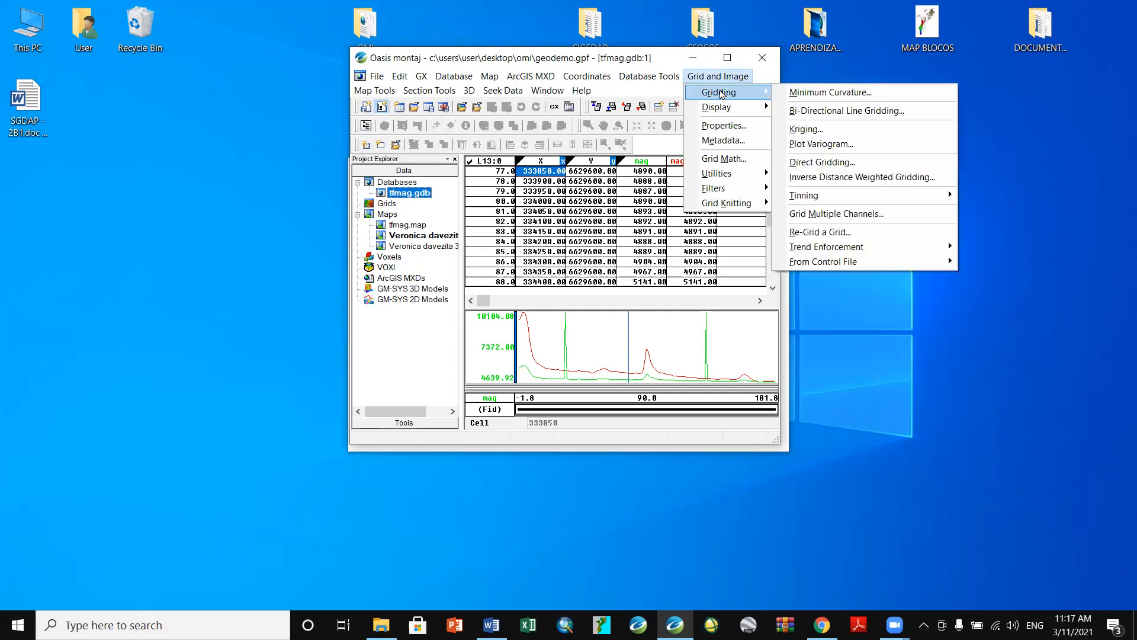
click(801, 112)
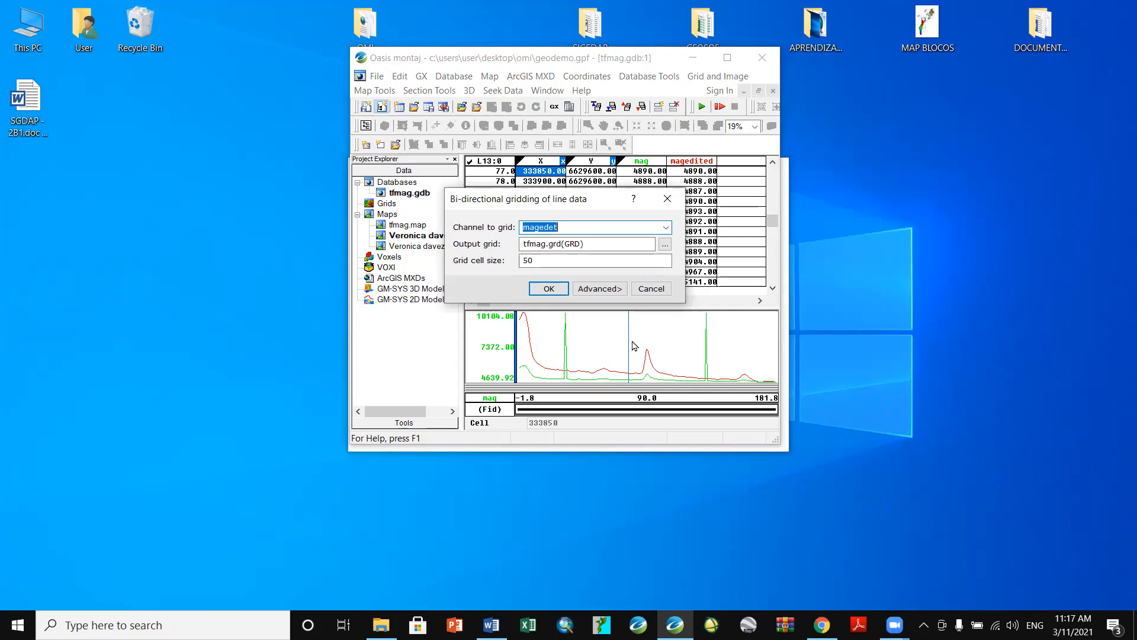
click(600, 289)
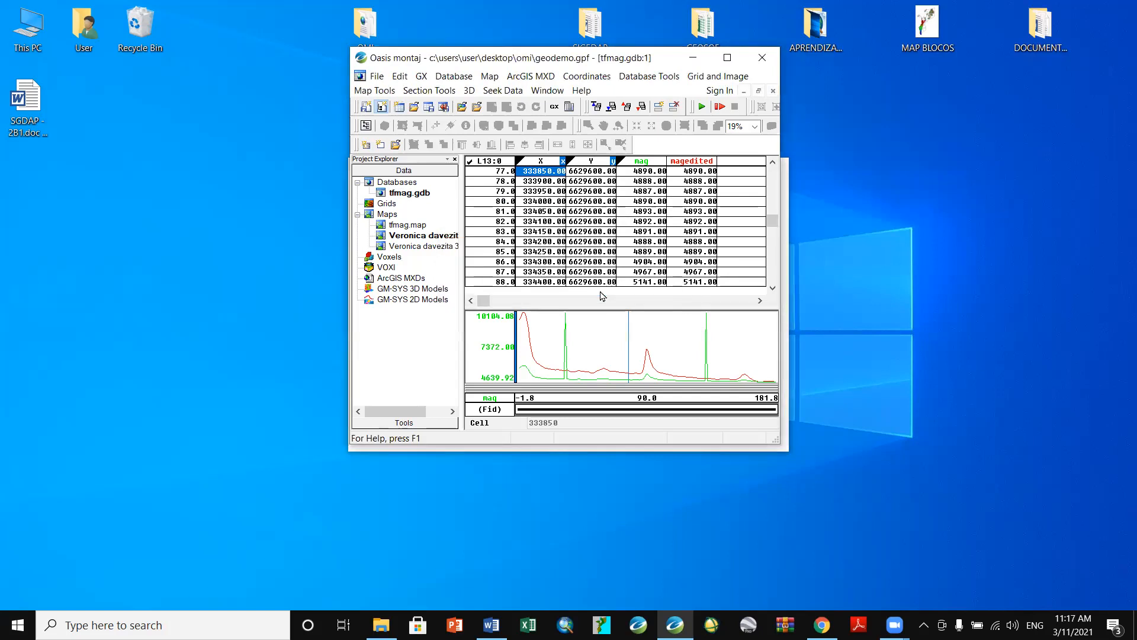
click(685, 401)
- Reopen Bi-Directional Line Gridding and run it with the current settings, producing the Z channel error
click(706, 81)
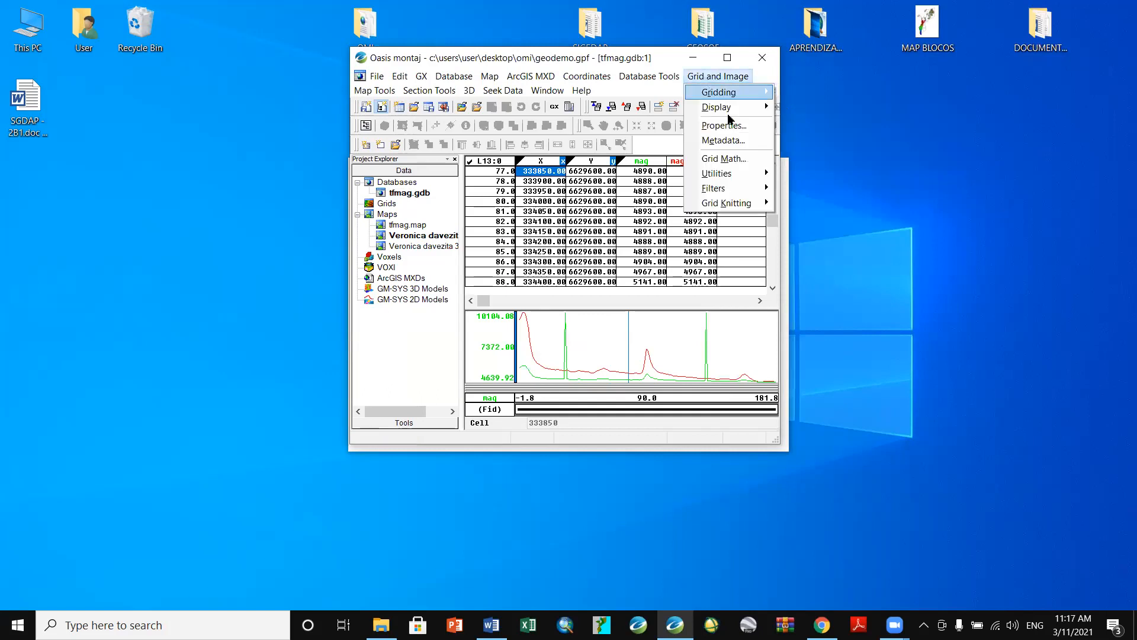
mouse_move(765, 90)
click(806, 111)
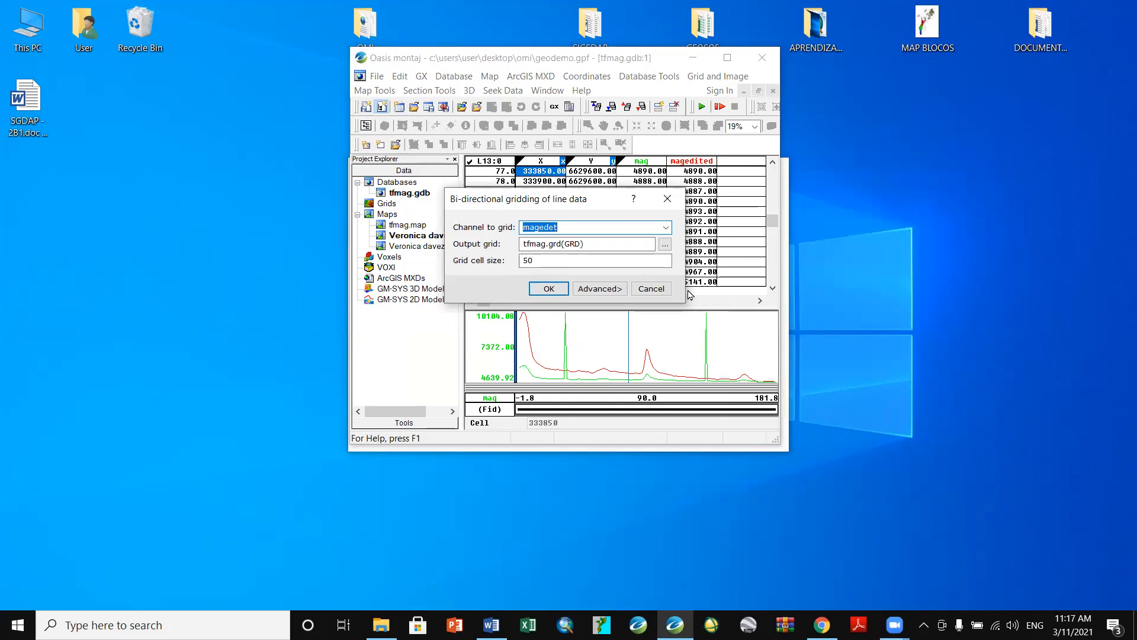
click(553, 290)
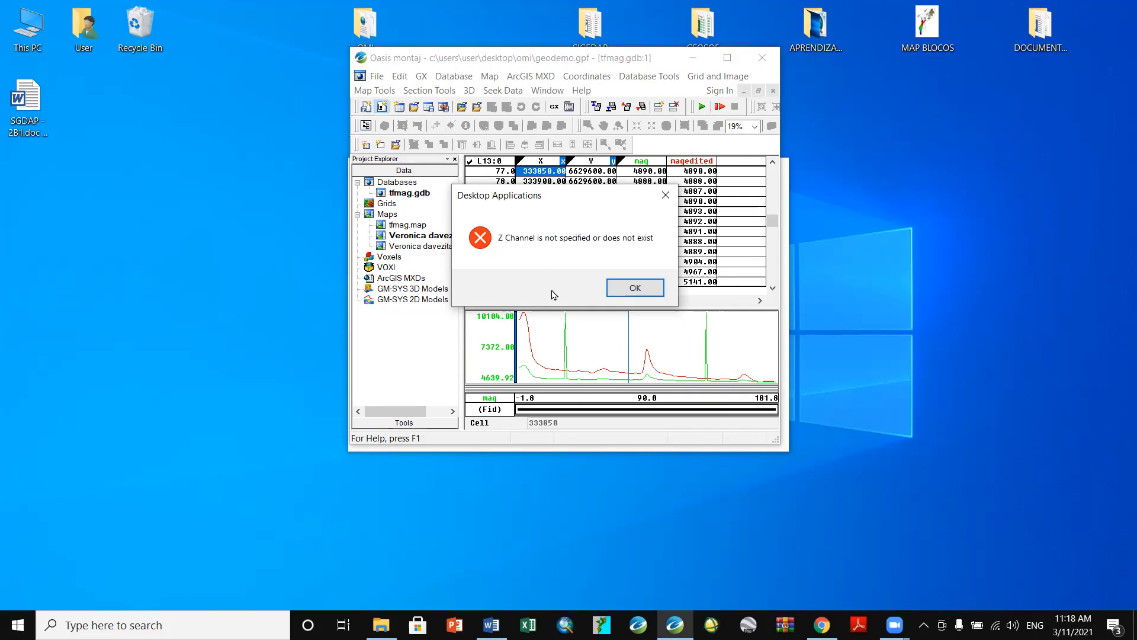
- Dismiss the error, reactivate tfmag.gdb and choose magedited as the channel to grid into tfmag.grd at 50 m
click(627, 288)
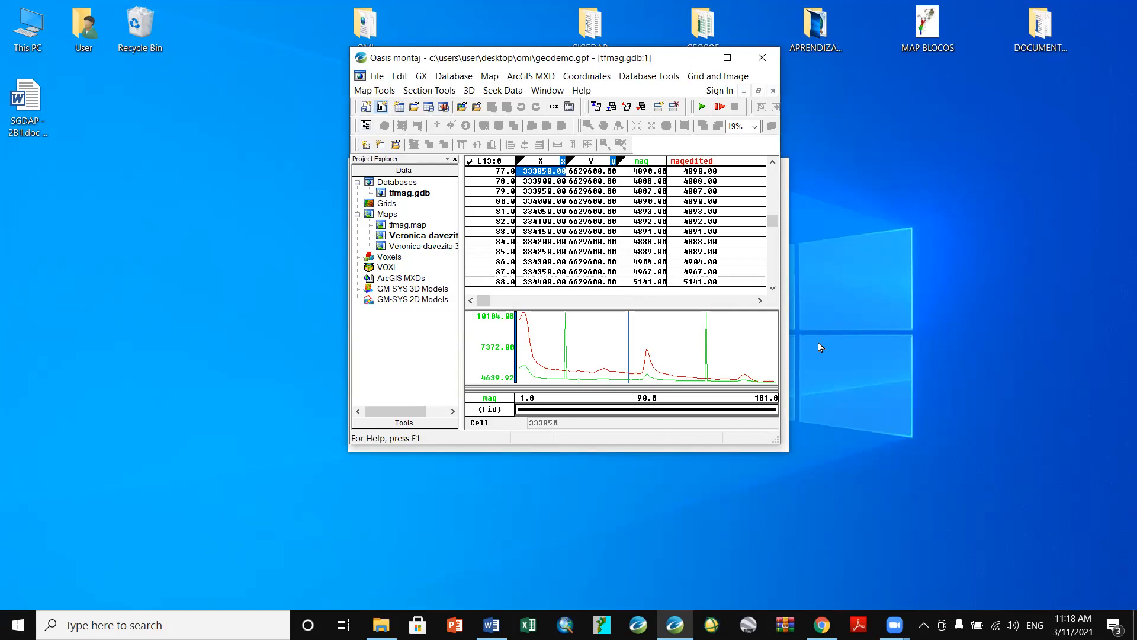
double_click(380, 195)
click(709, 77)
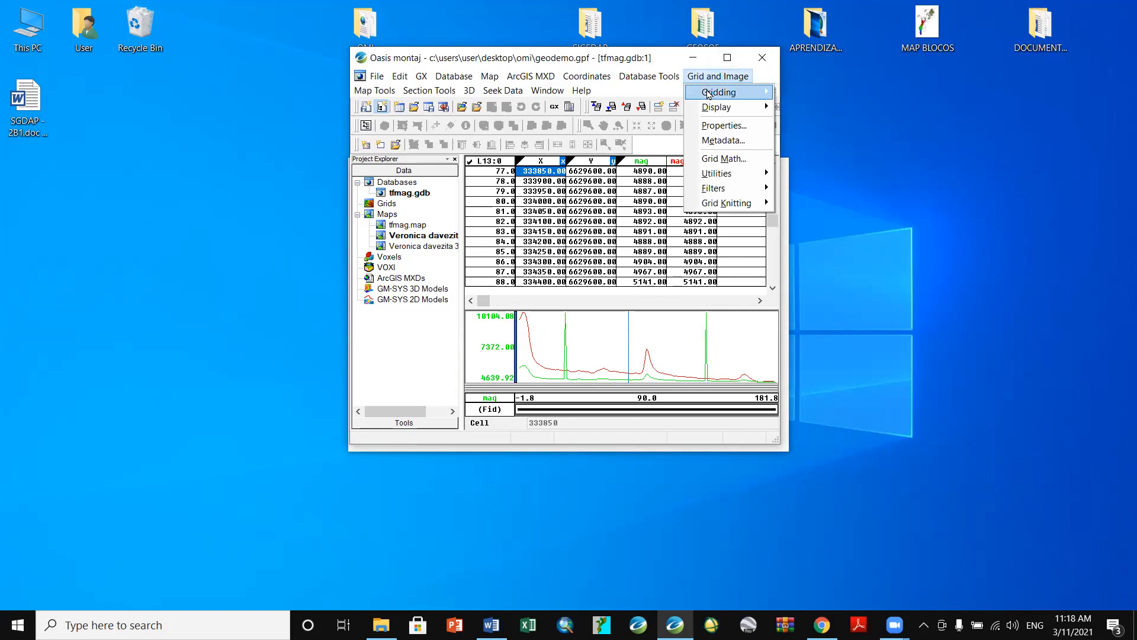
mouse_move(720, 93)
click(806, 112)
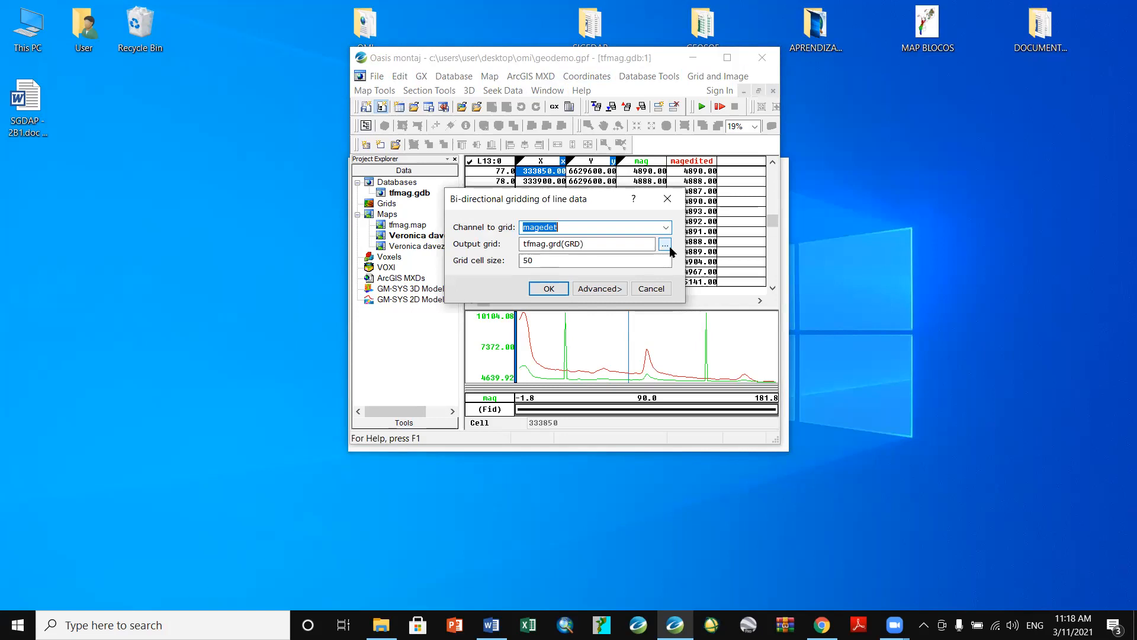
click(666, 228)
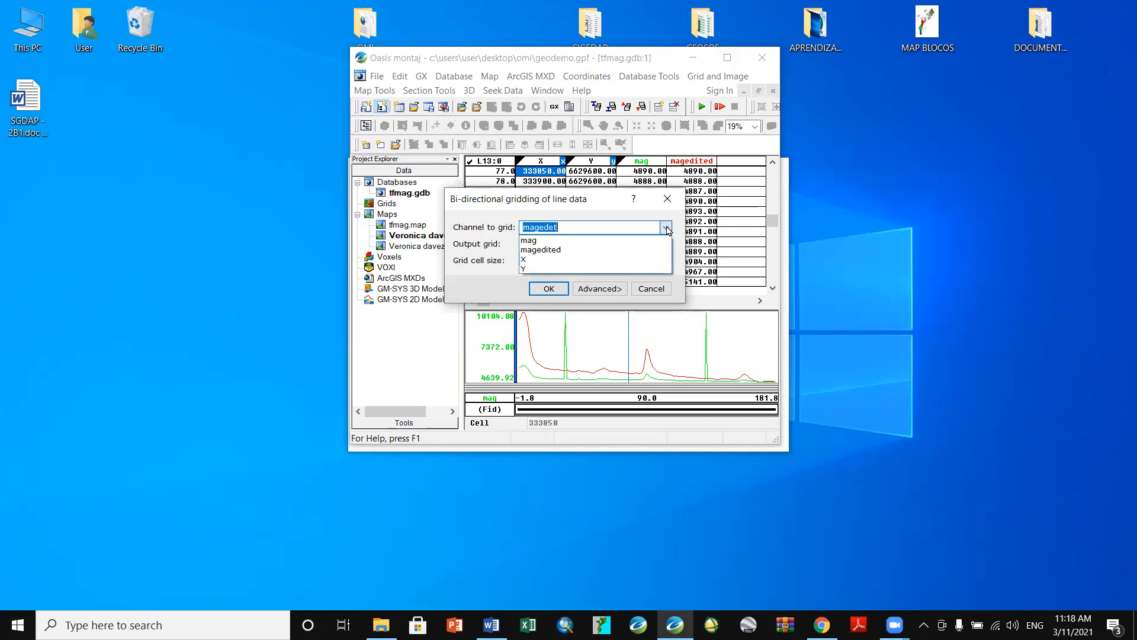
click(602, 249)
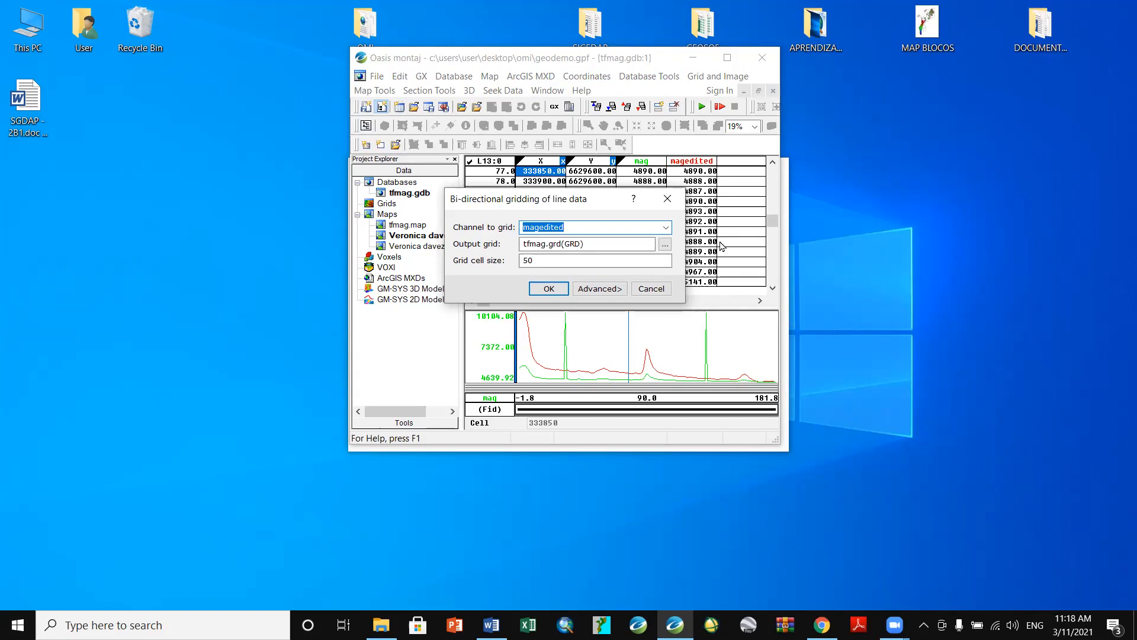
- Keep the default advanced options and finish, creating and displaying the tfmag.grd colour grid
click(584, 291)
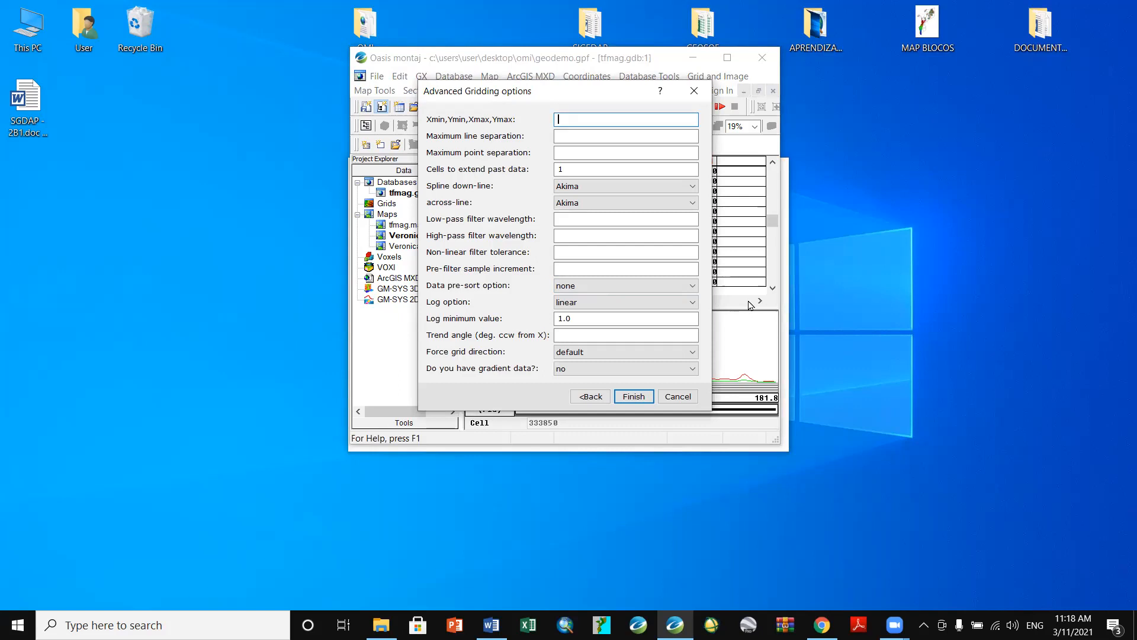
click(632, 397)
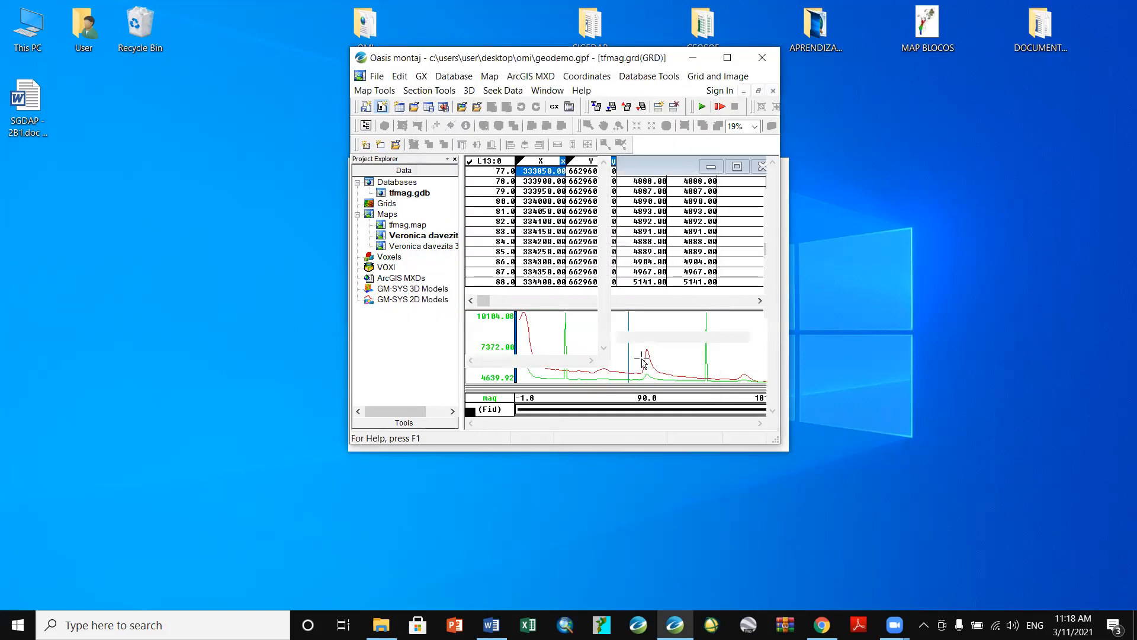
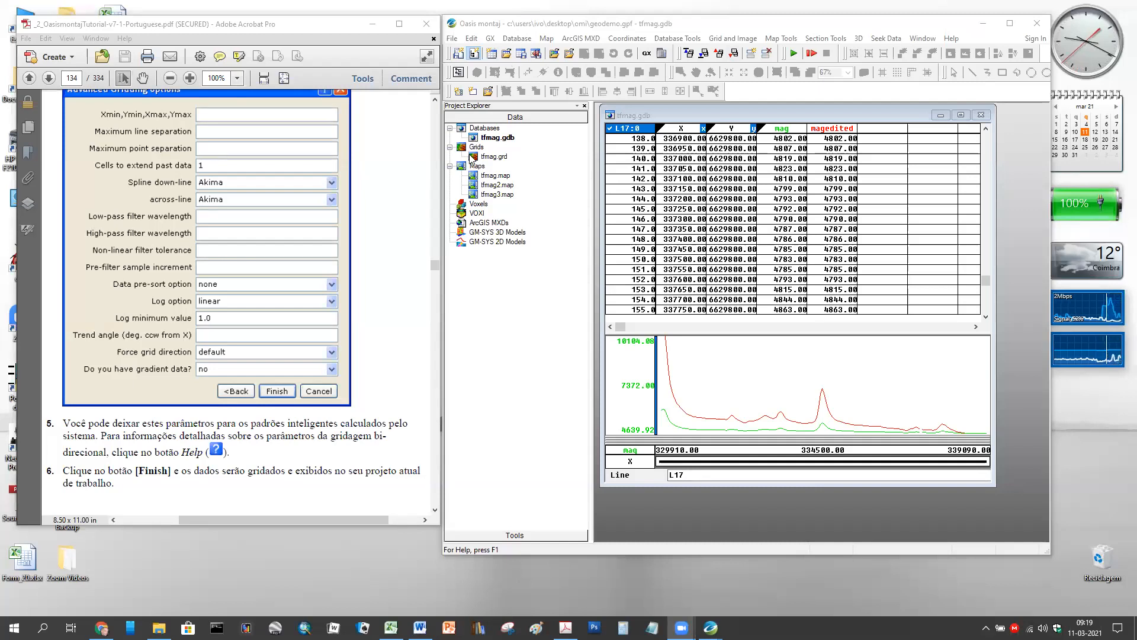
- Open tfmag.grd and tfmag3.map, close tfmag3.map after checking it, then open tfmag.map
click(472, 157)
double_click(473, 157)
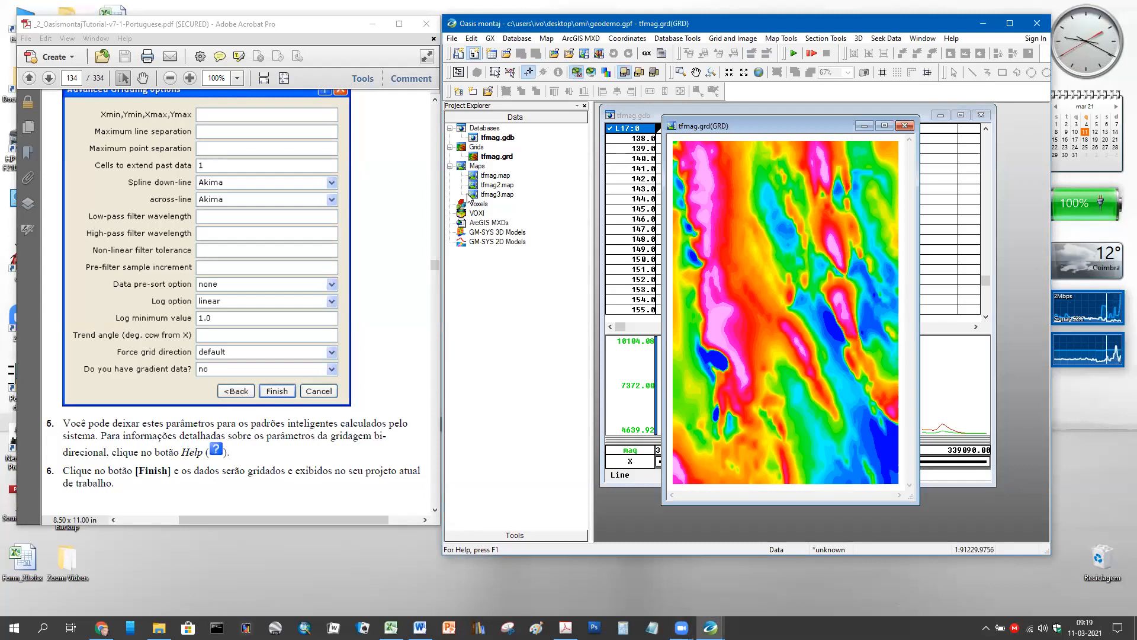
double_click(472, 196)
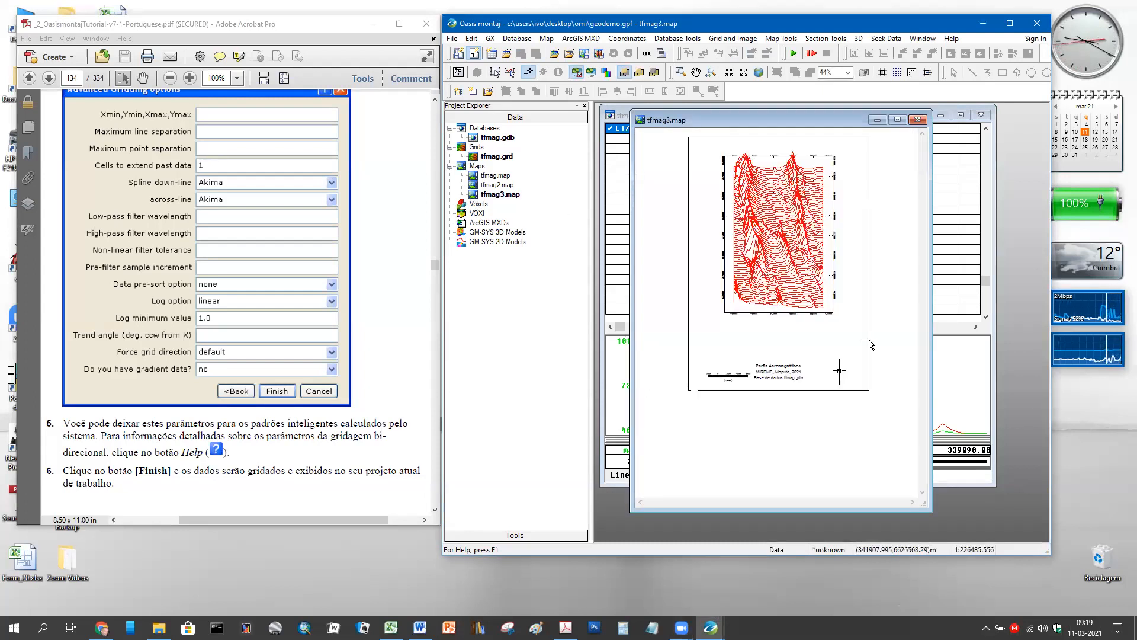
scroll(868, 333, down, 1)
scroll(869, 333, up, 2)
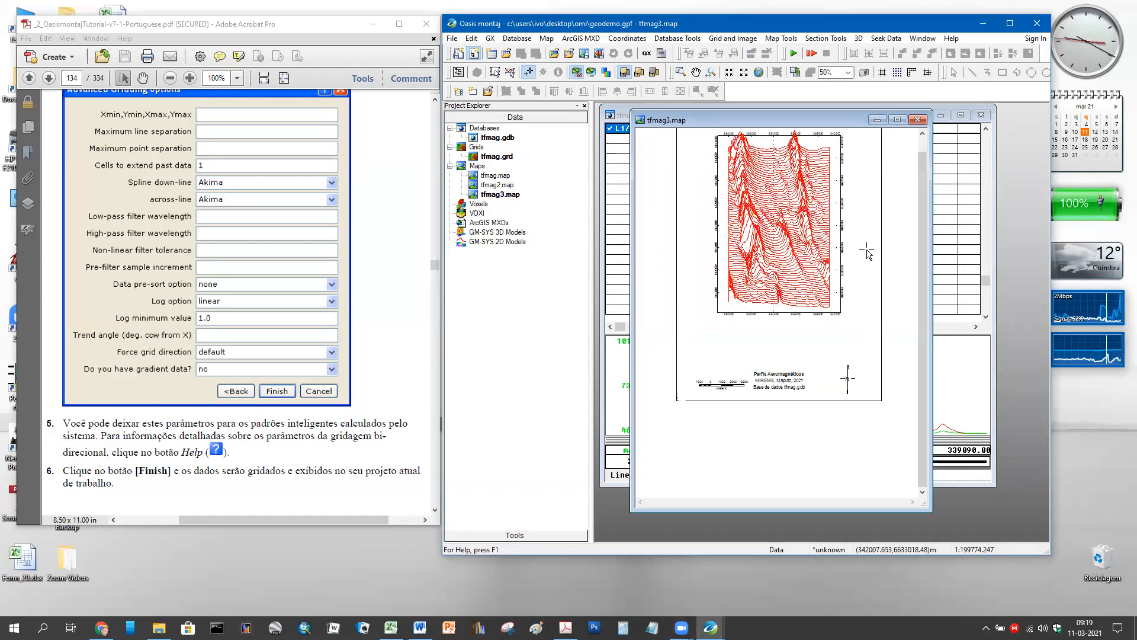
click(918, 120)
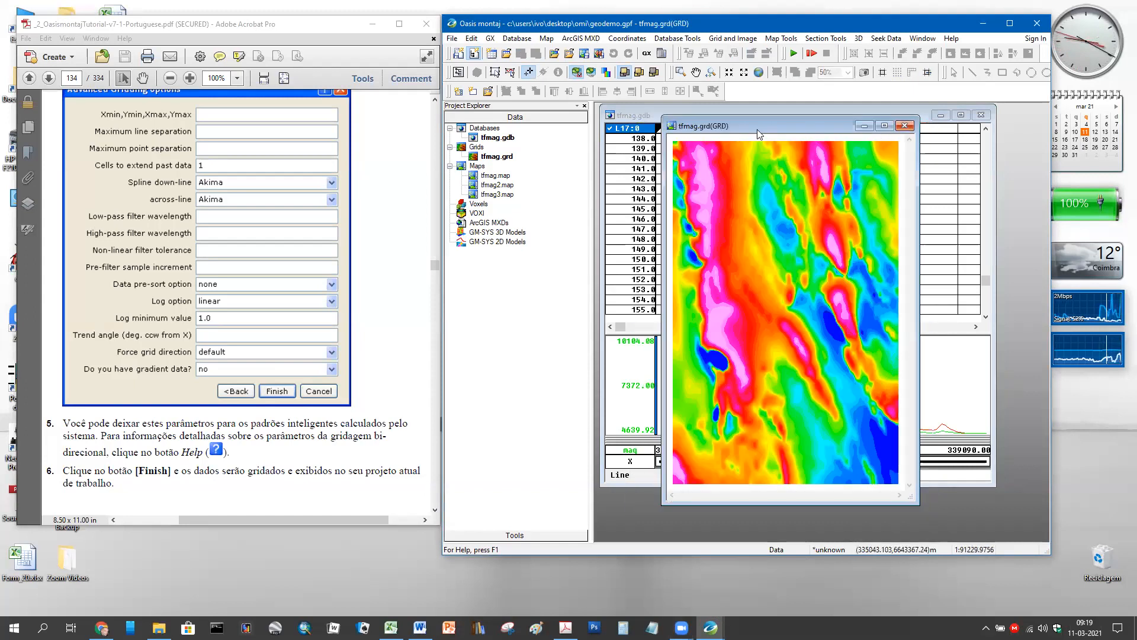
double_click(475, 175)
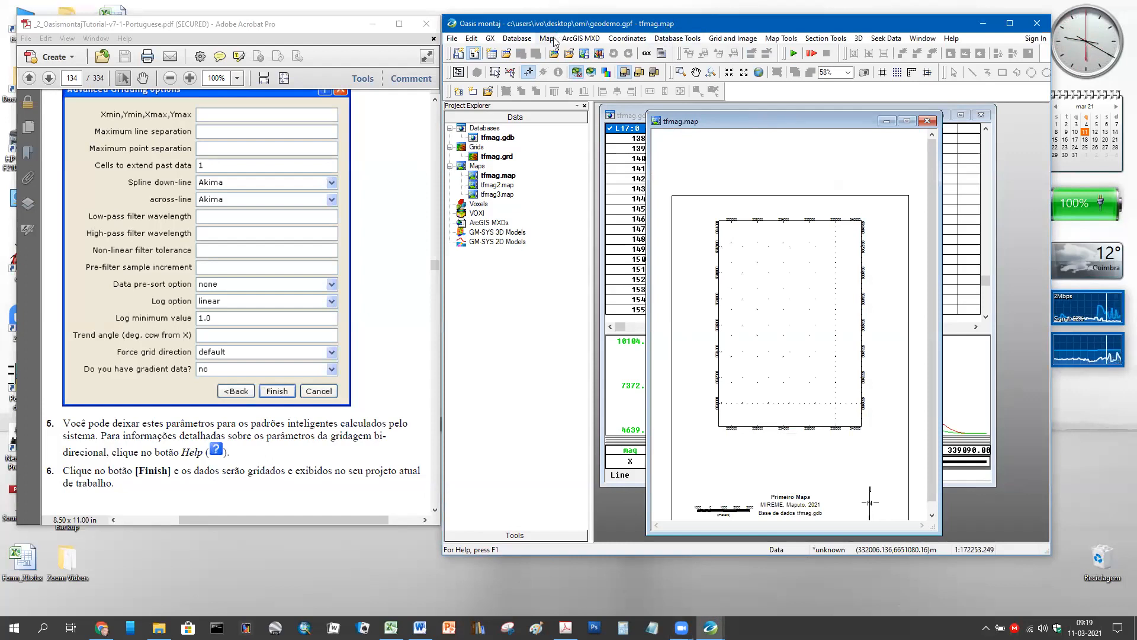
- Duplicate the map as tfmag4.map, then close the original tfmag.map
click(791, 39)
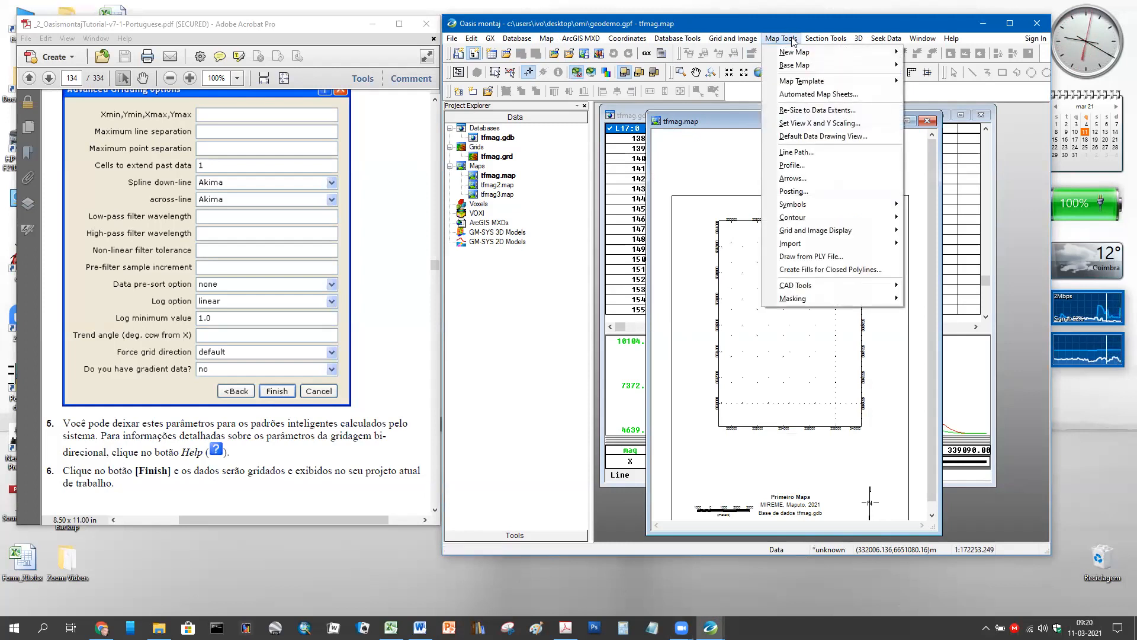
click(546, 39)
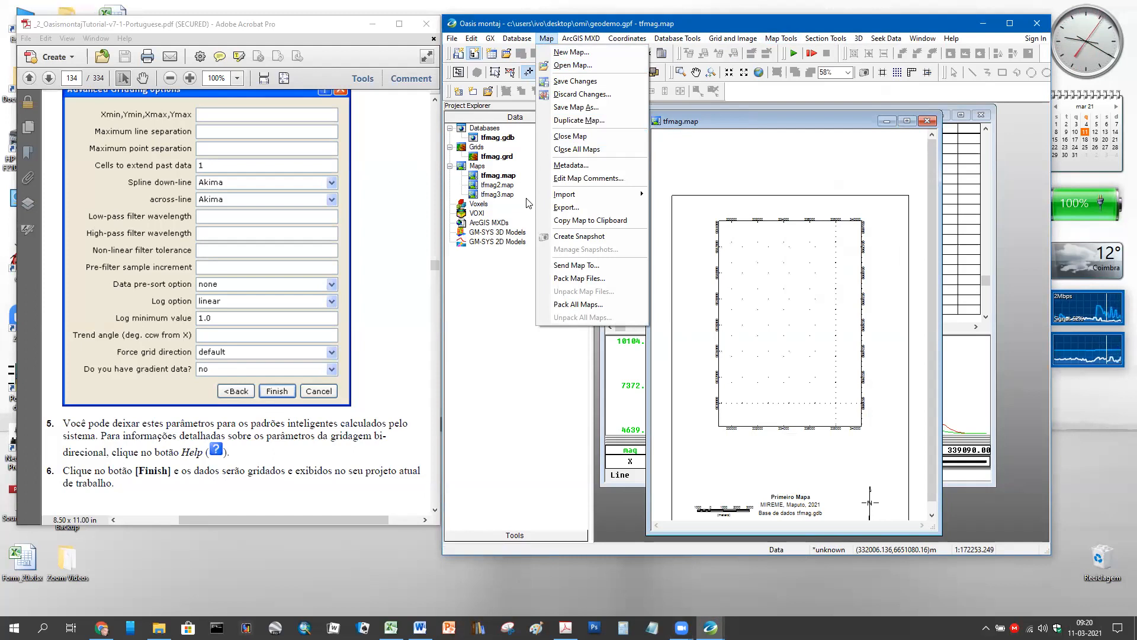
click(587, 121)
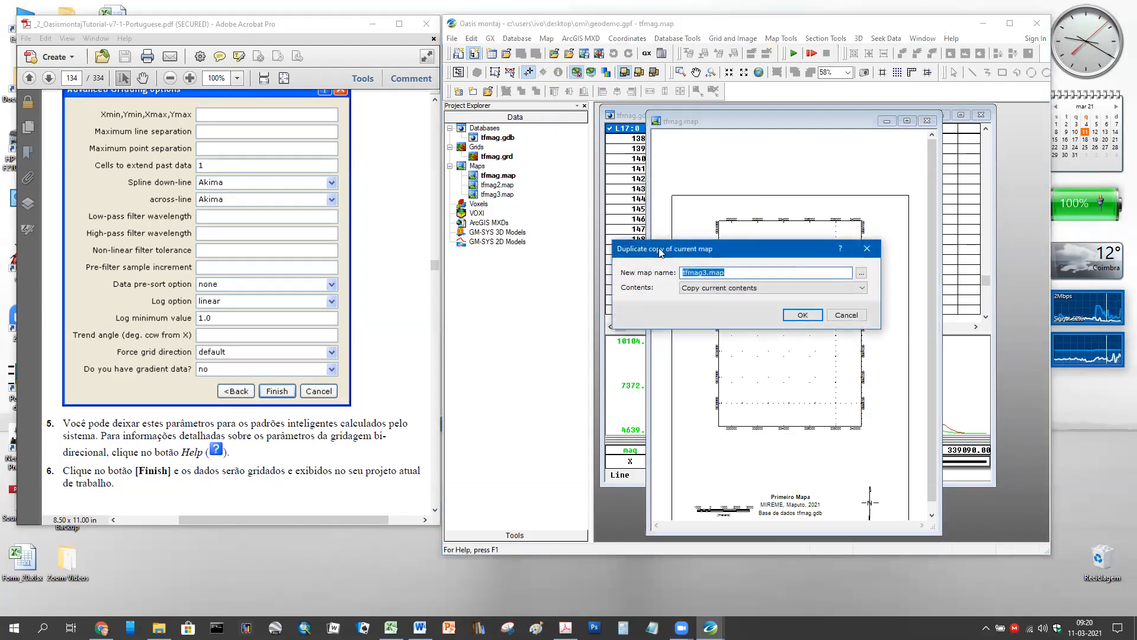
click(706, 273)
key(BackSpace)
text(4)
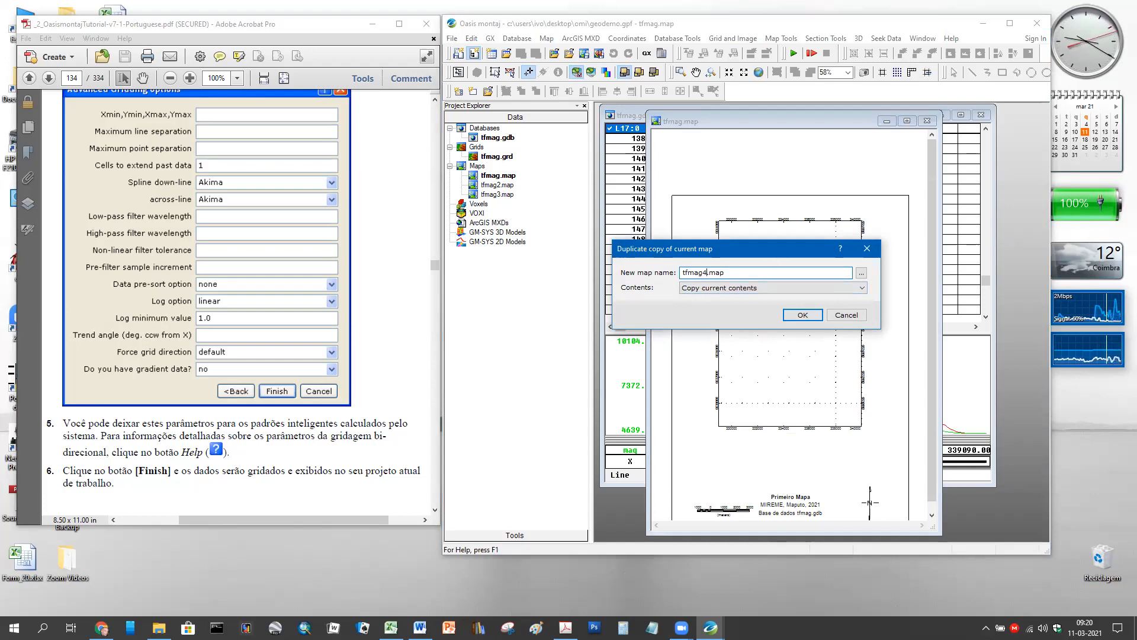
click(811, 312)
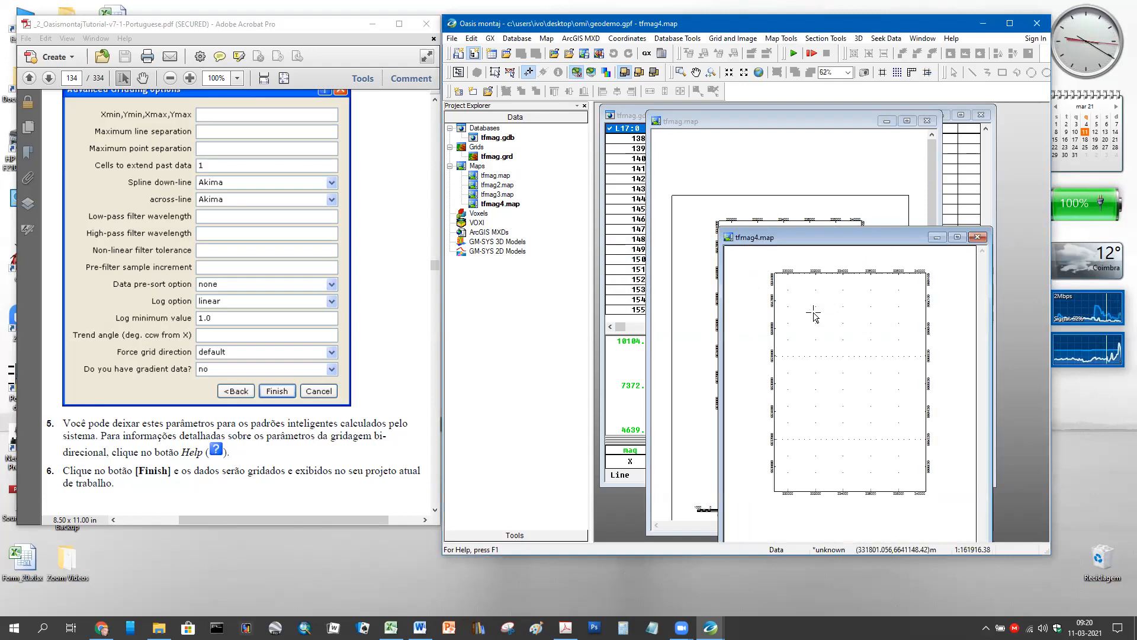
drag(863, 247, 837, 161)
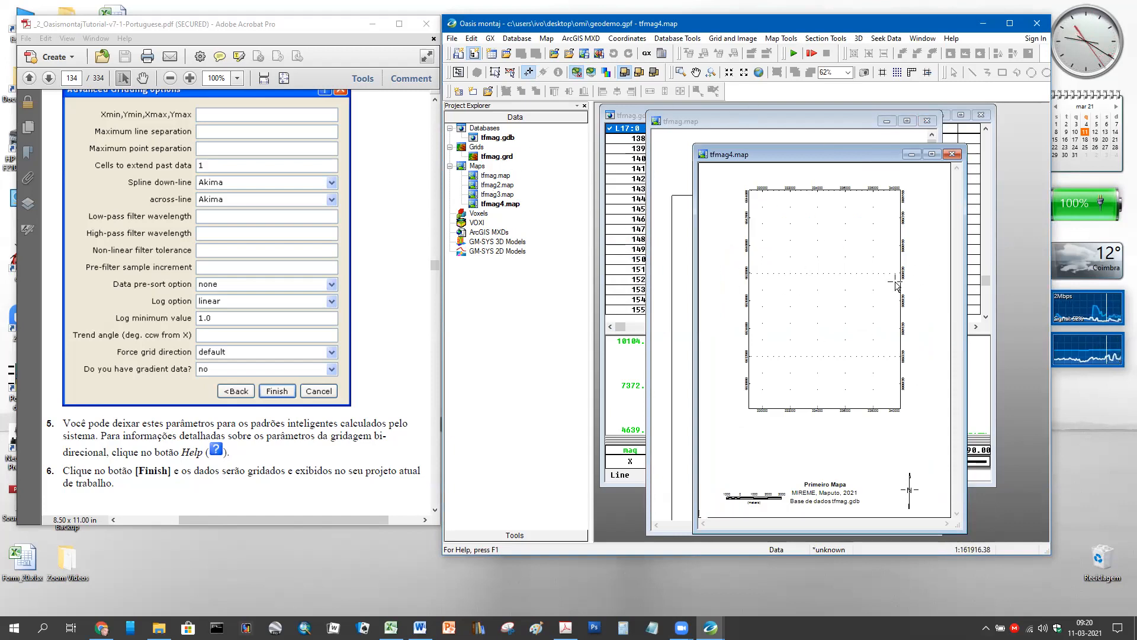
click(928, 120)
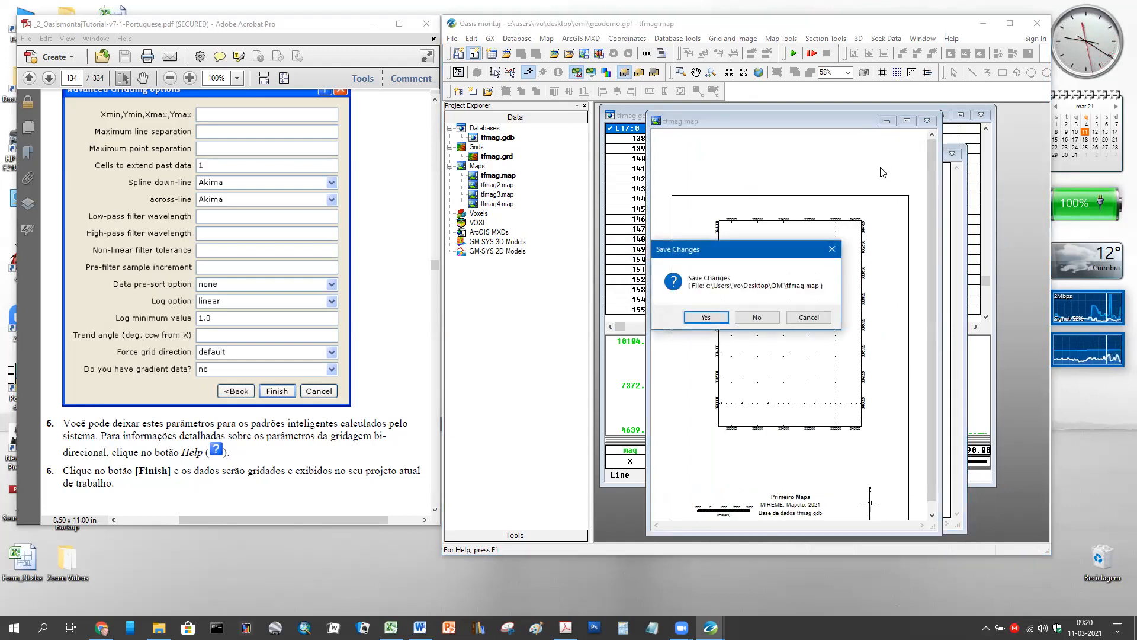
- Save tfmag.map as it closes and move the tfmag4.map window aside to uncover the grid
click(706, 317)
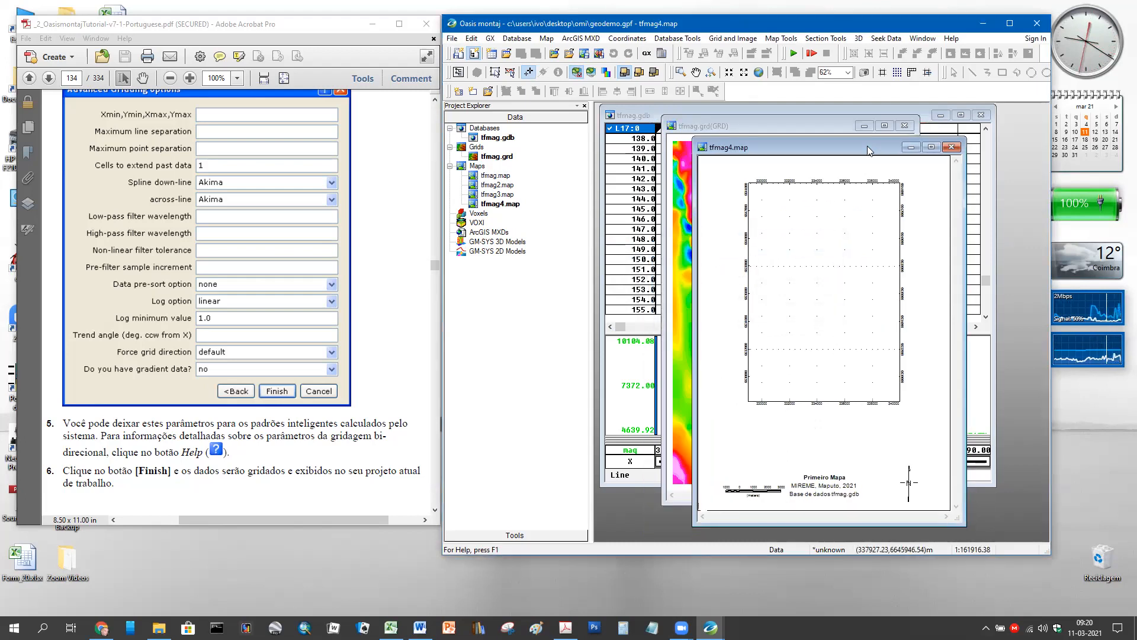
drag(867, 145, 862, 147)
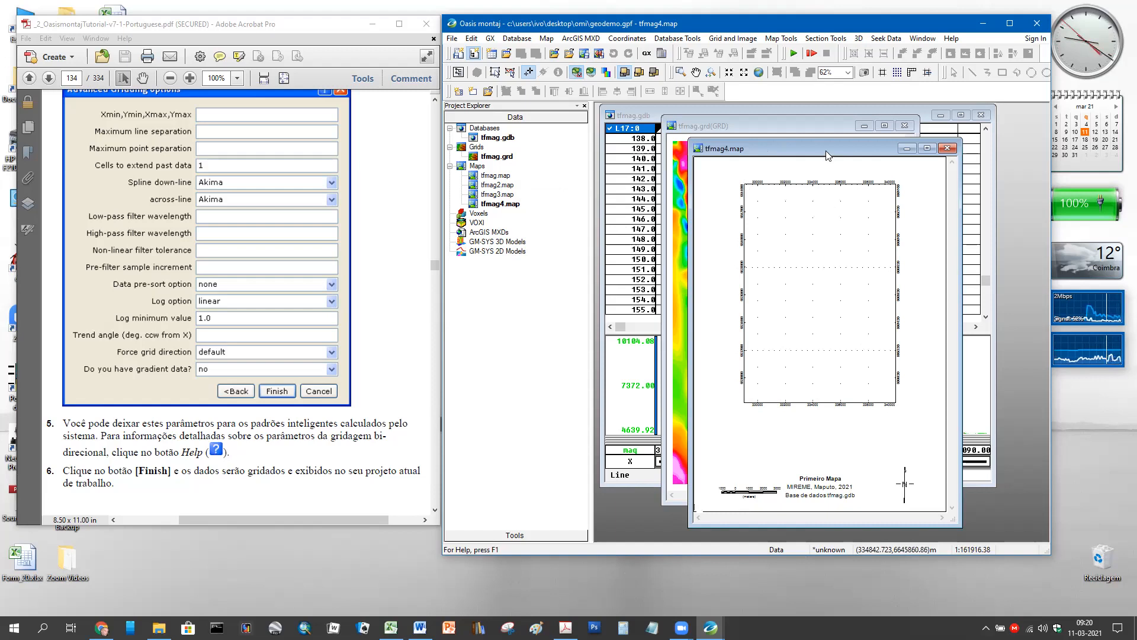
drag(827, 155, 863, 152)
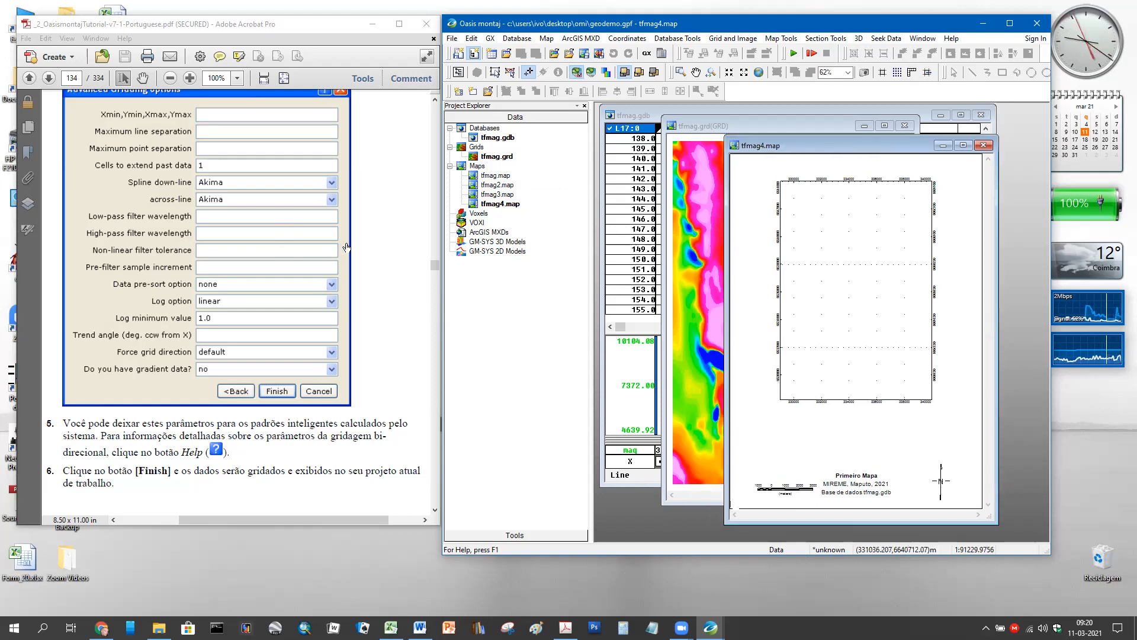
scroll(346, 247, down, 10)
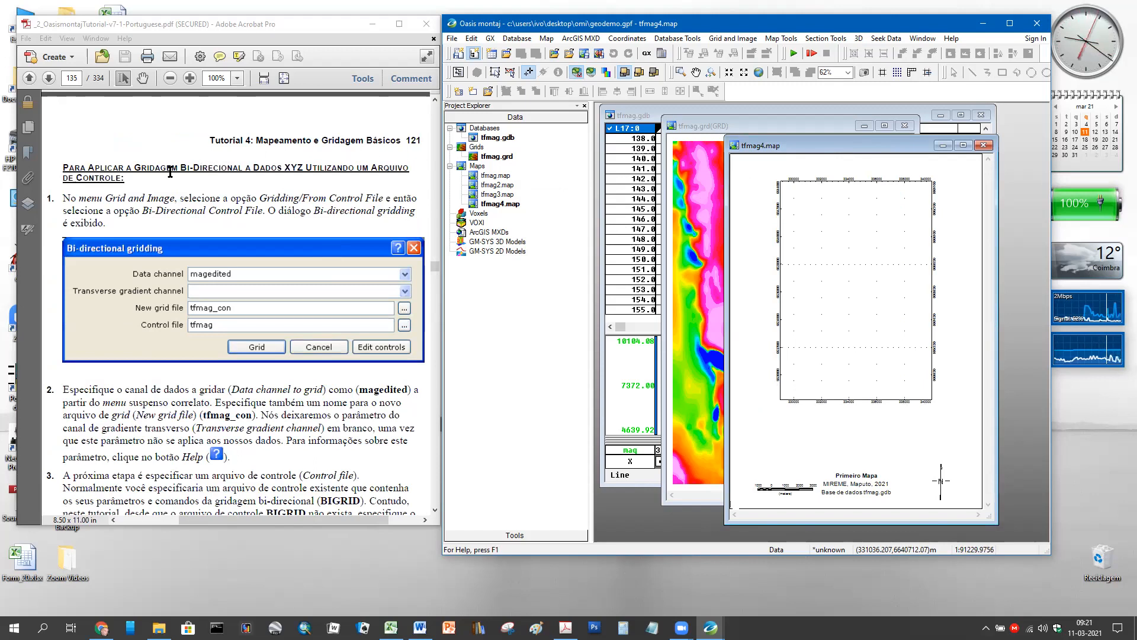
scroll(352, 175, down, 8)
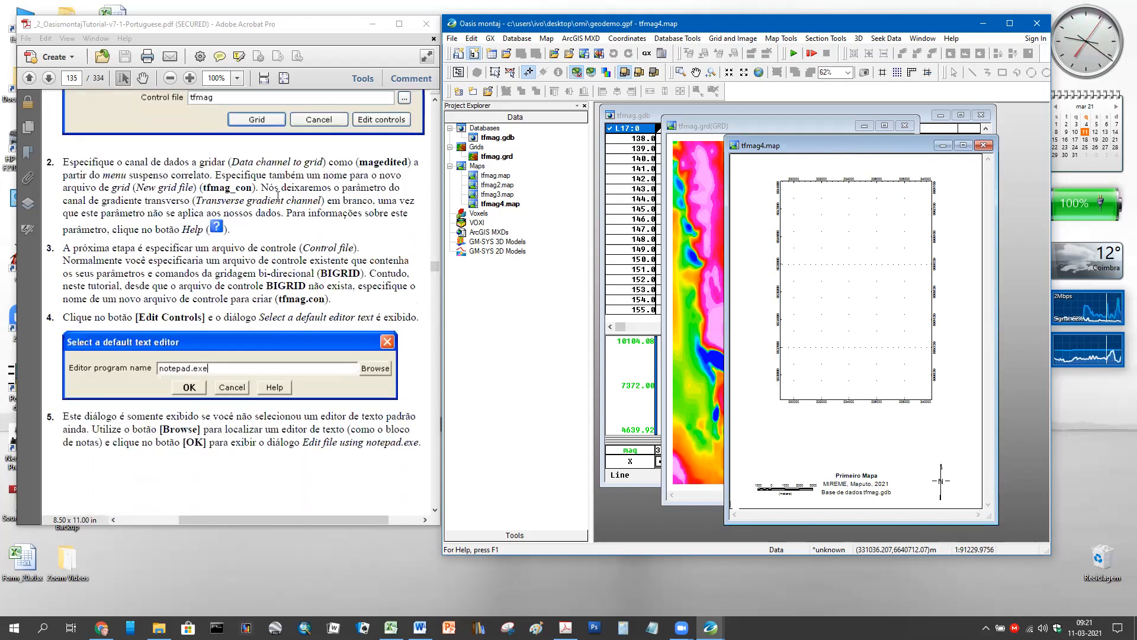
scroll(284, 193, down, 14)
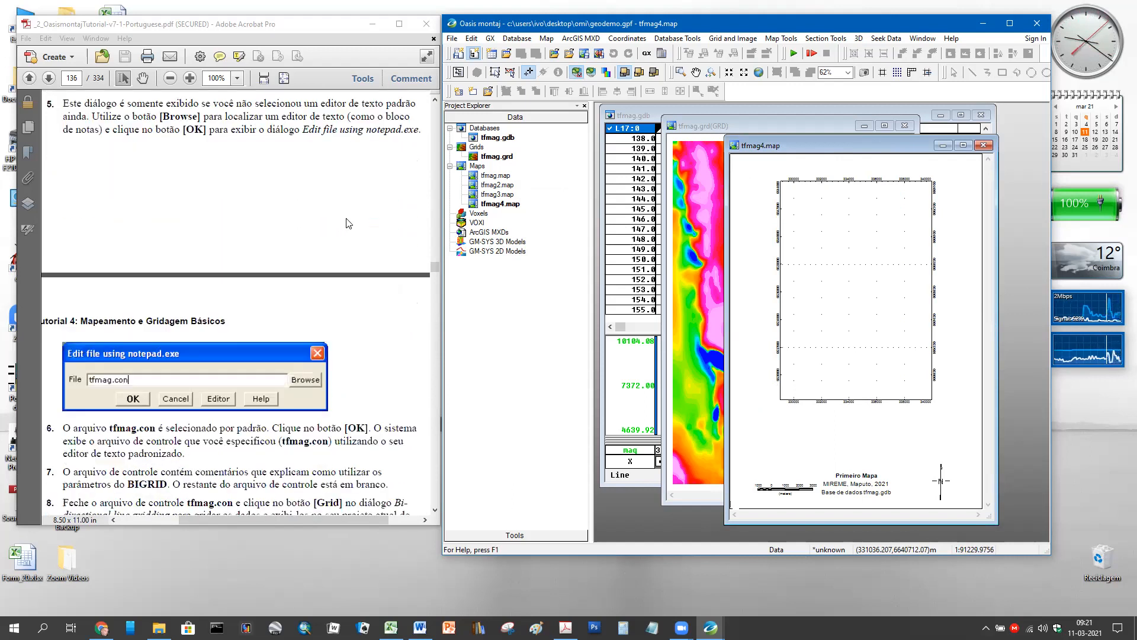
scroll(365, 208, down, 10)
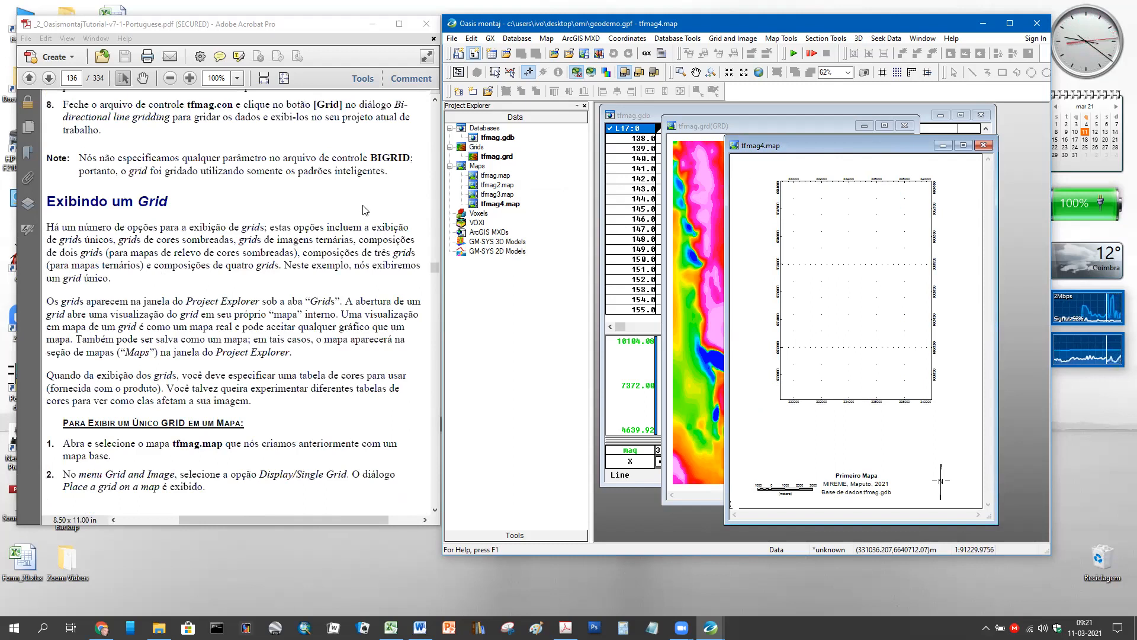
scroll(363, 208, down, 3)
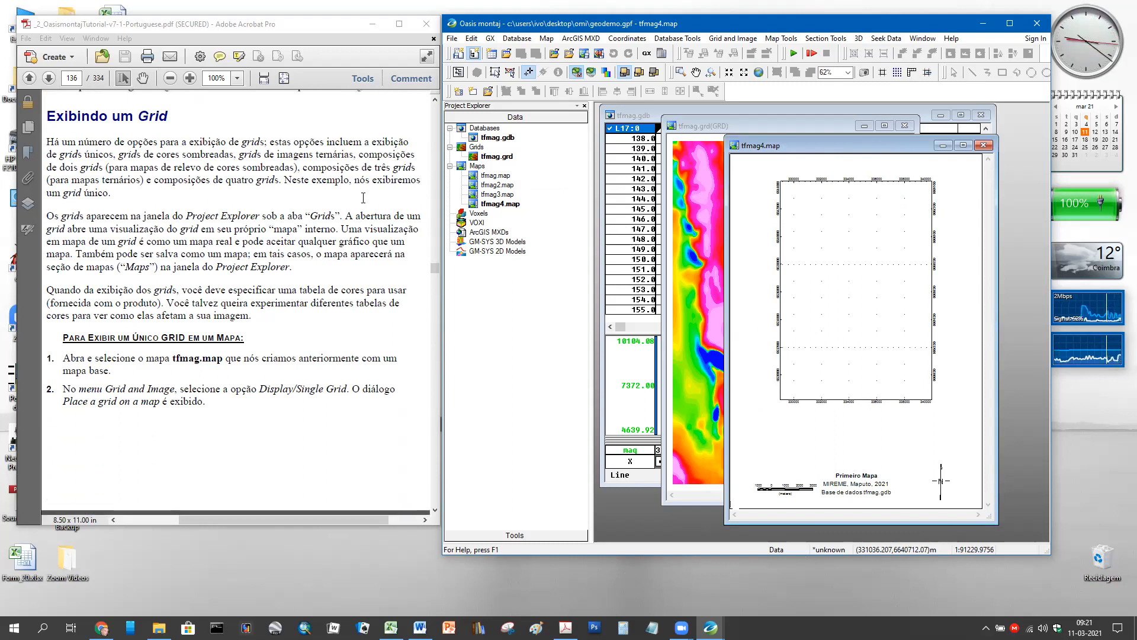
scroll(363, 198, down, 7)
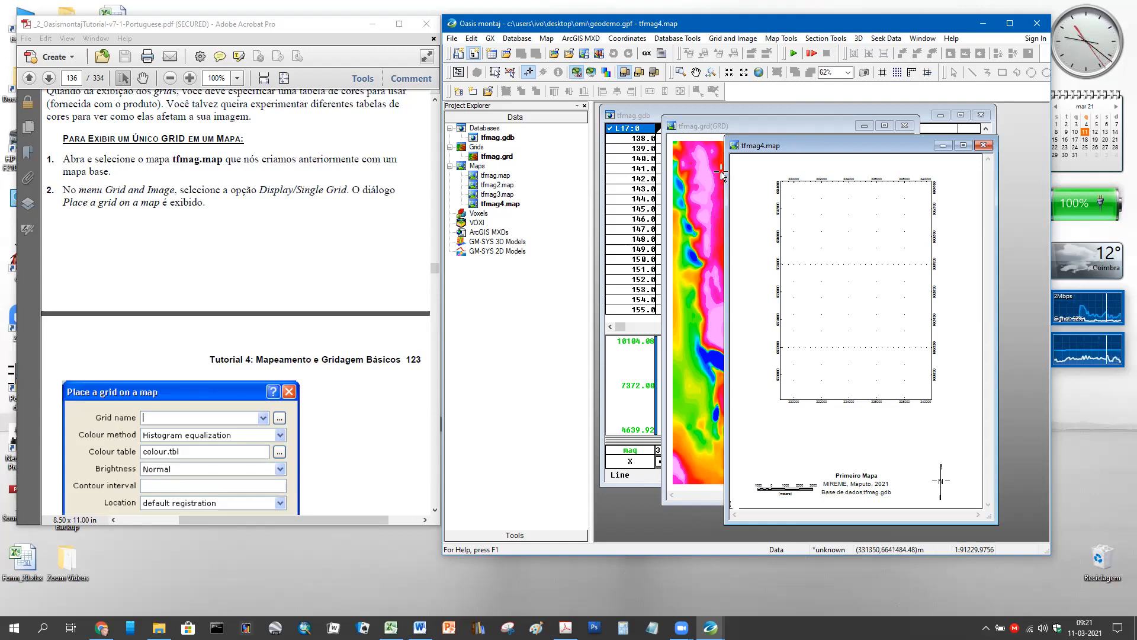
drag(864, 146, 760, 134)
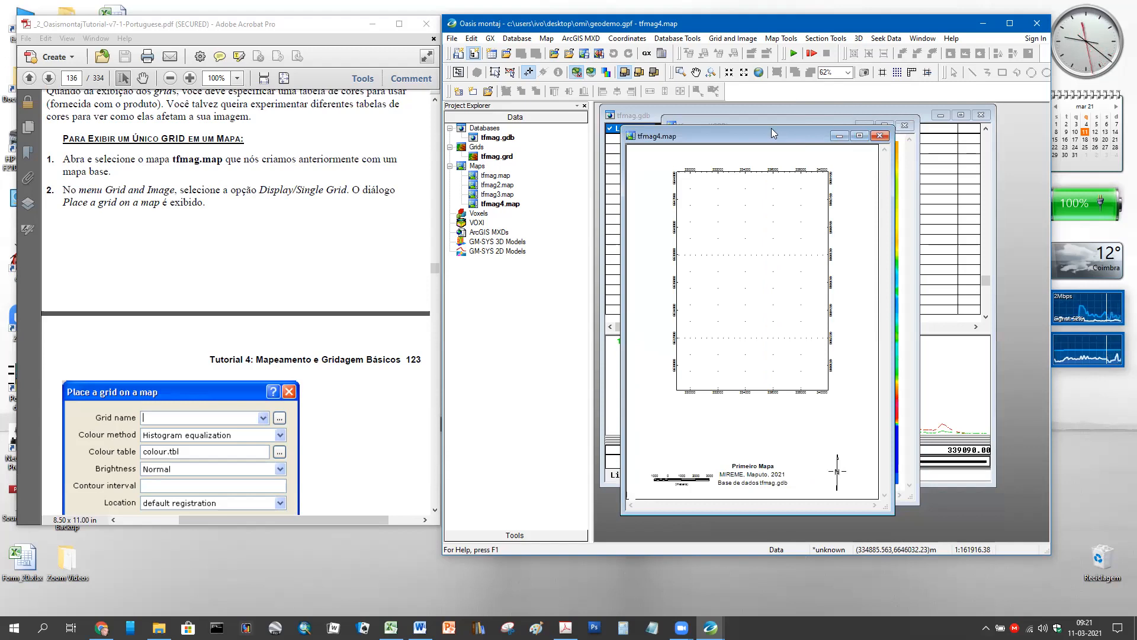
drag(771, 131, 769, 115)
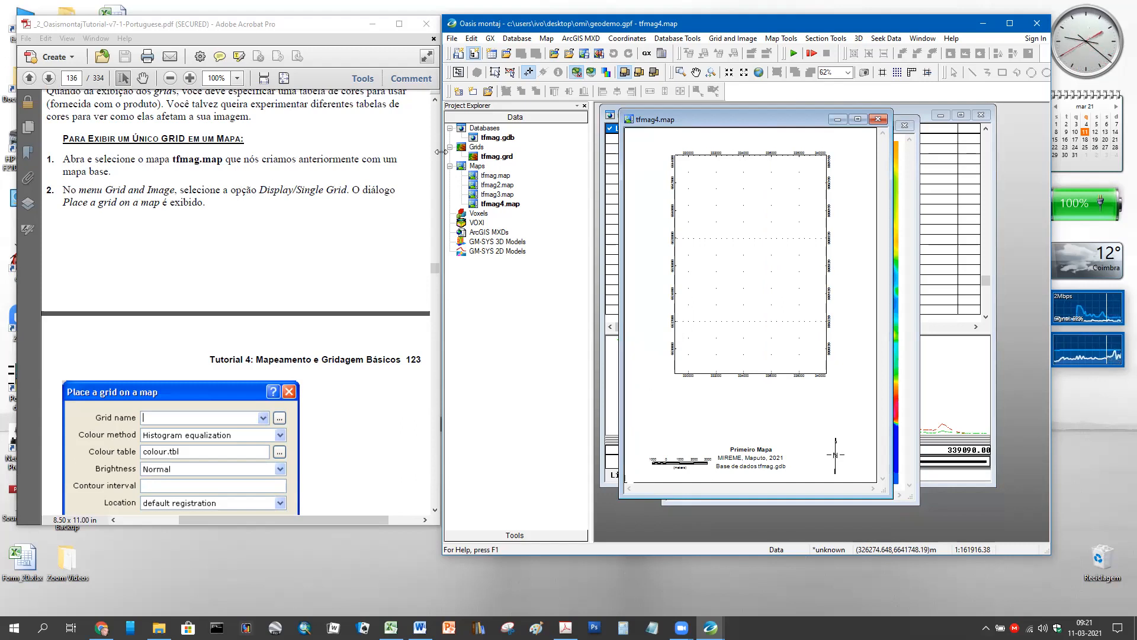
- Check the Grid display settings, cancel them, and return to the Grid and Image menu
click(740, 41)
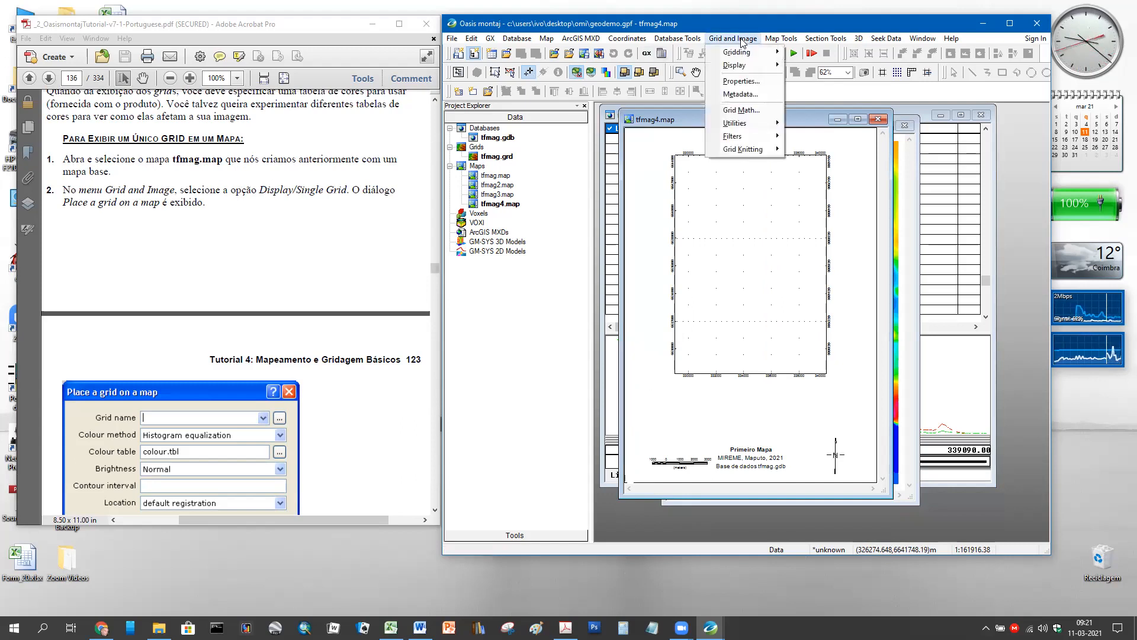
mouse_move(745, 68)
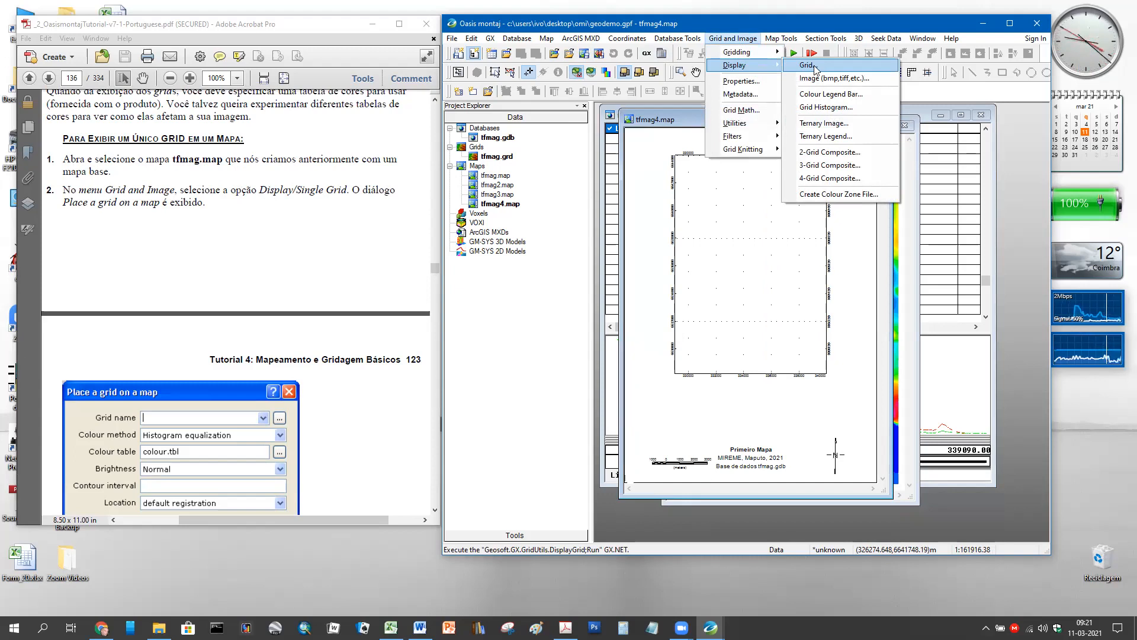
click(814, 66)
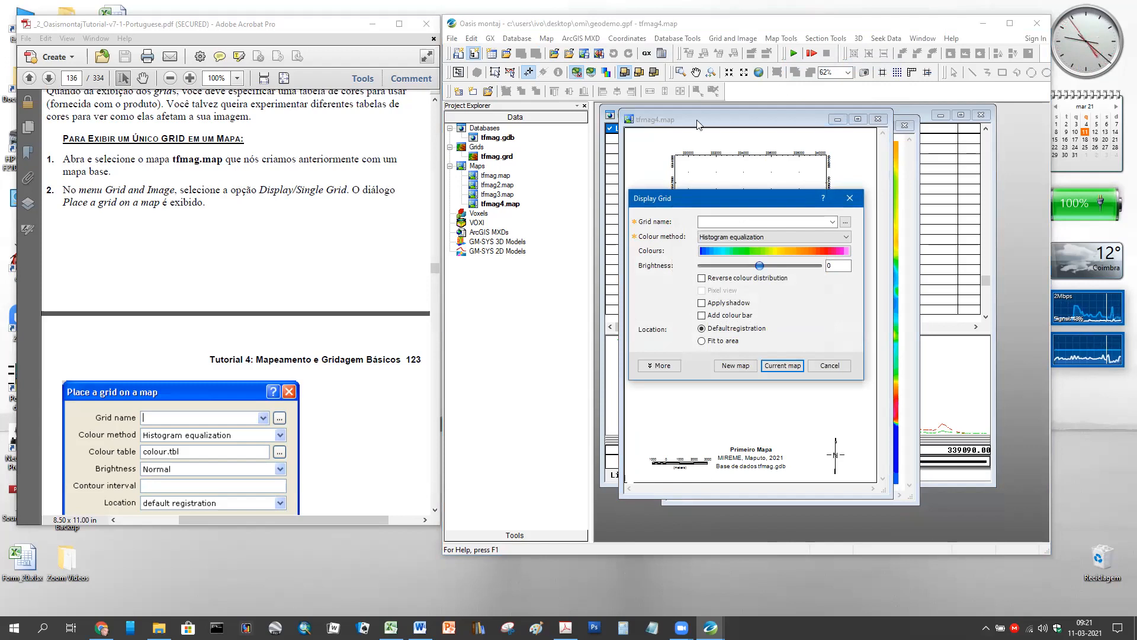
click(828, 365)
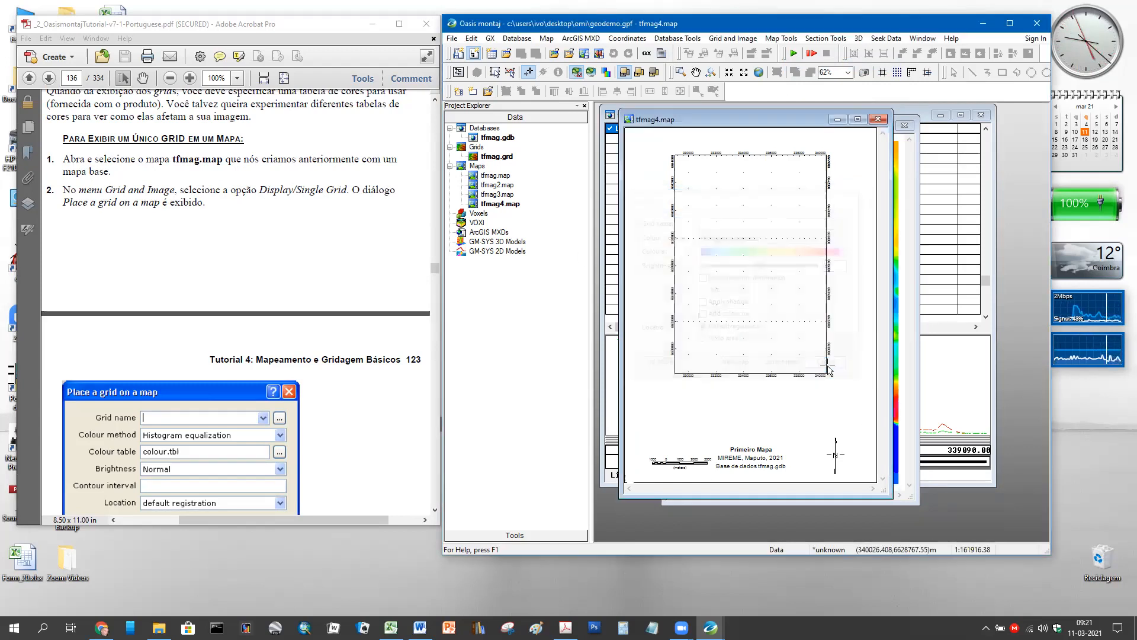
click(739, 38)
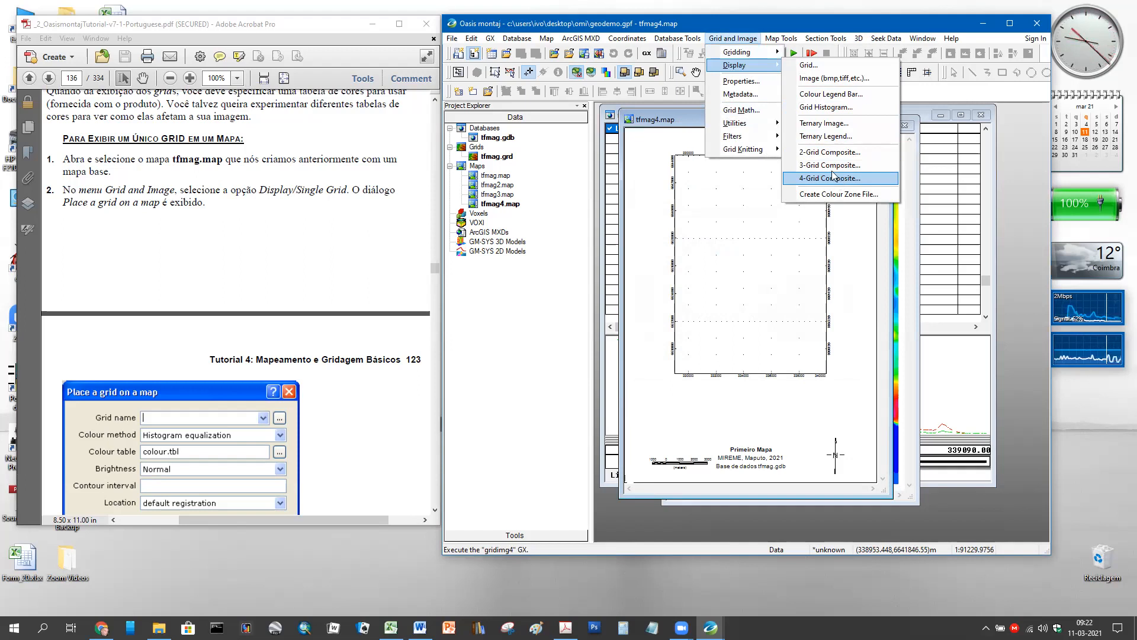
- Choose tfmag.grd as the grid to display
click(810, 66)
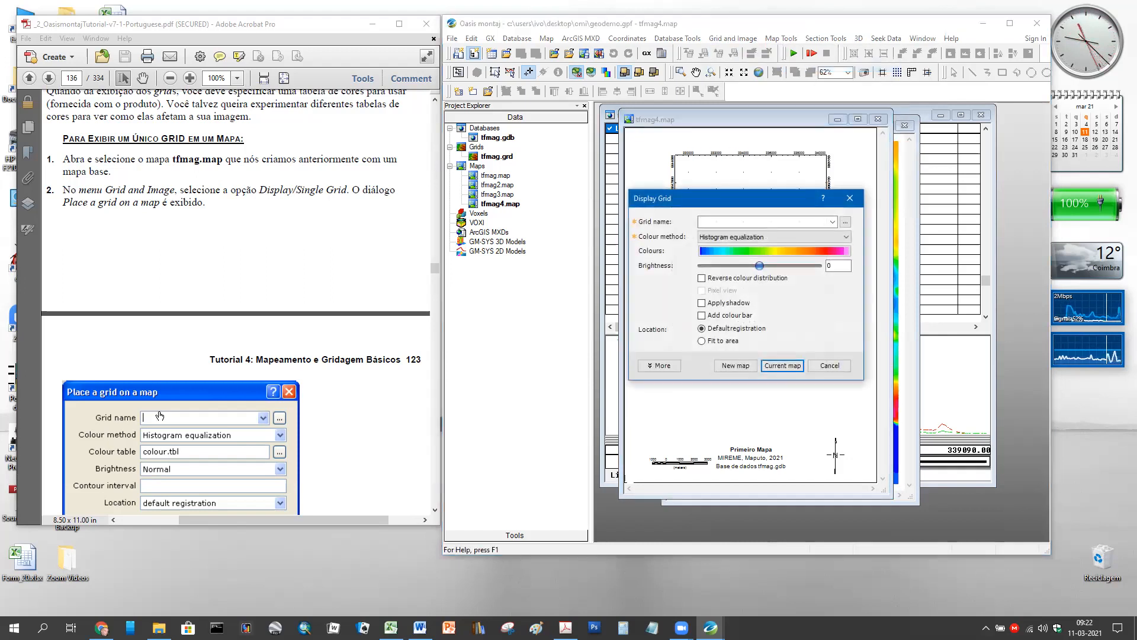
scroll(209, 375, down, 6)
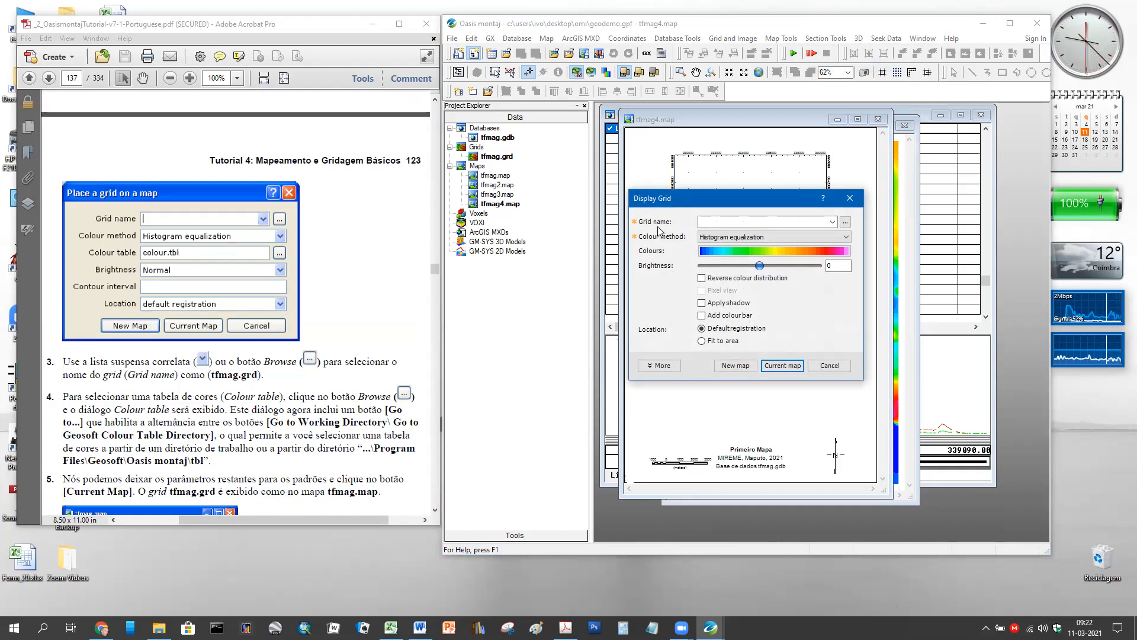
click(845, 223)
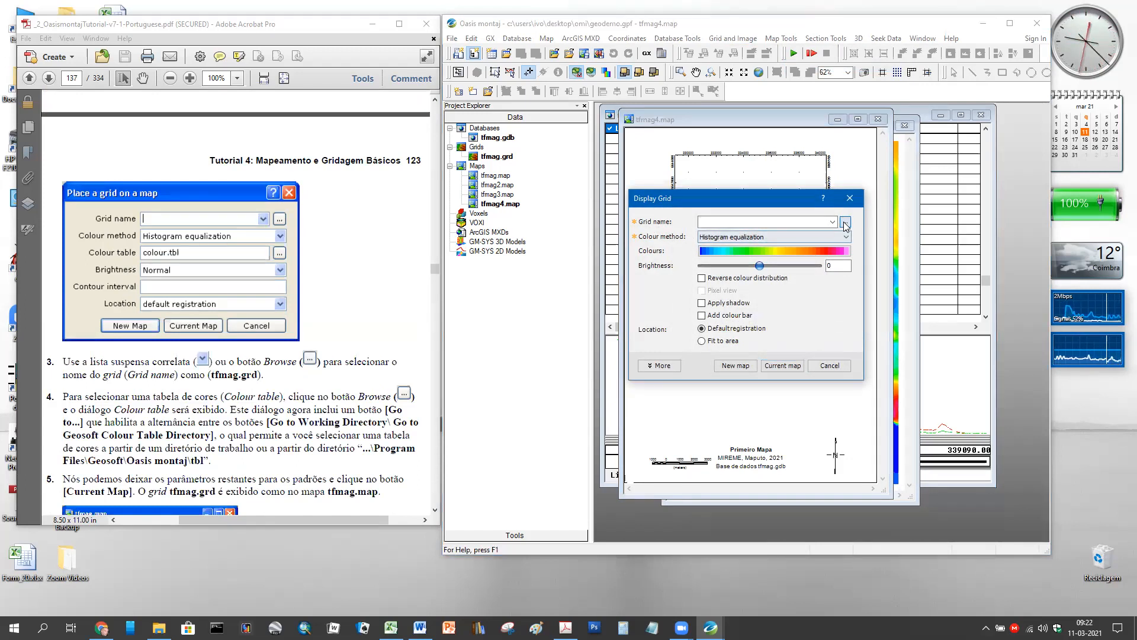
click(644, 221)
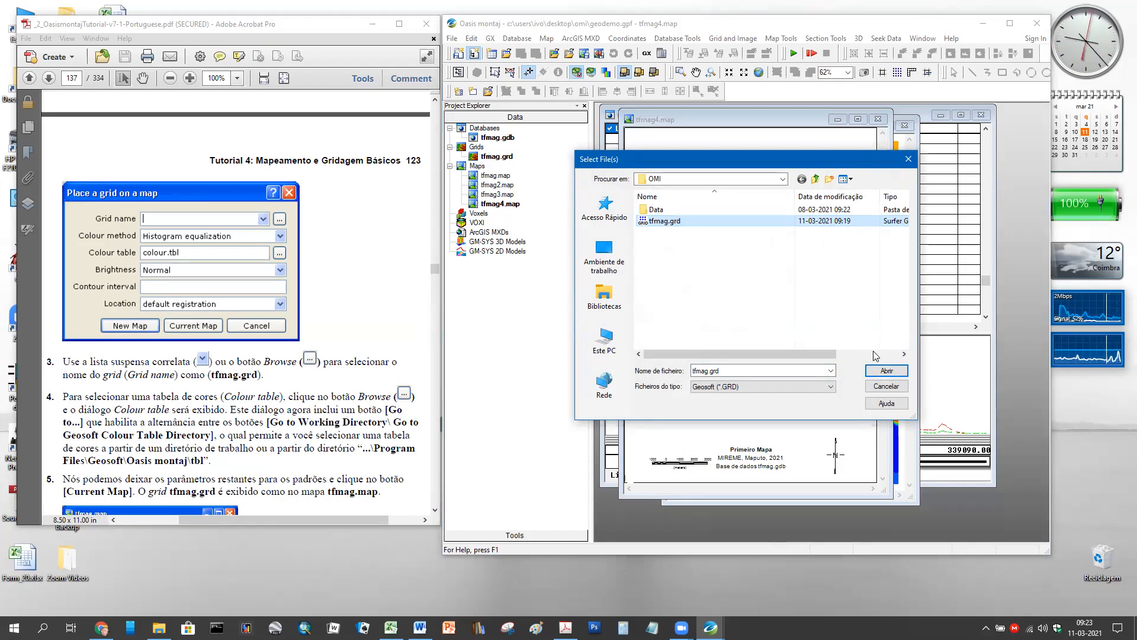
click(885, 372)
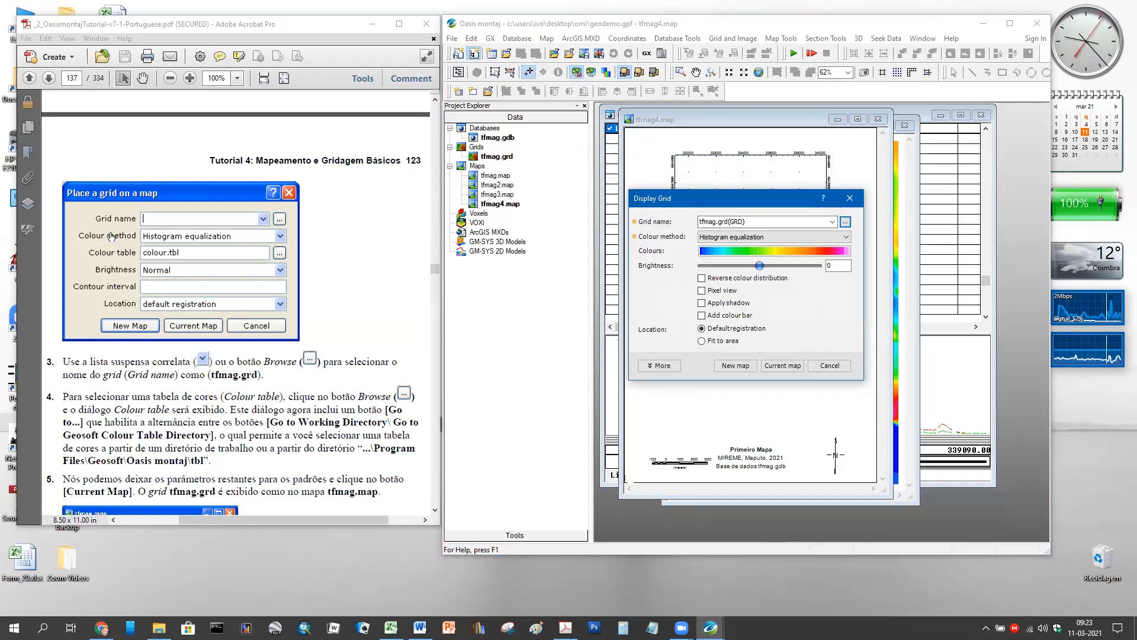
- Keep Histogram equalization as the colour method and bring up the colour ramp list
click(847, 238)
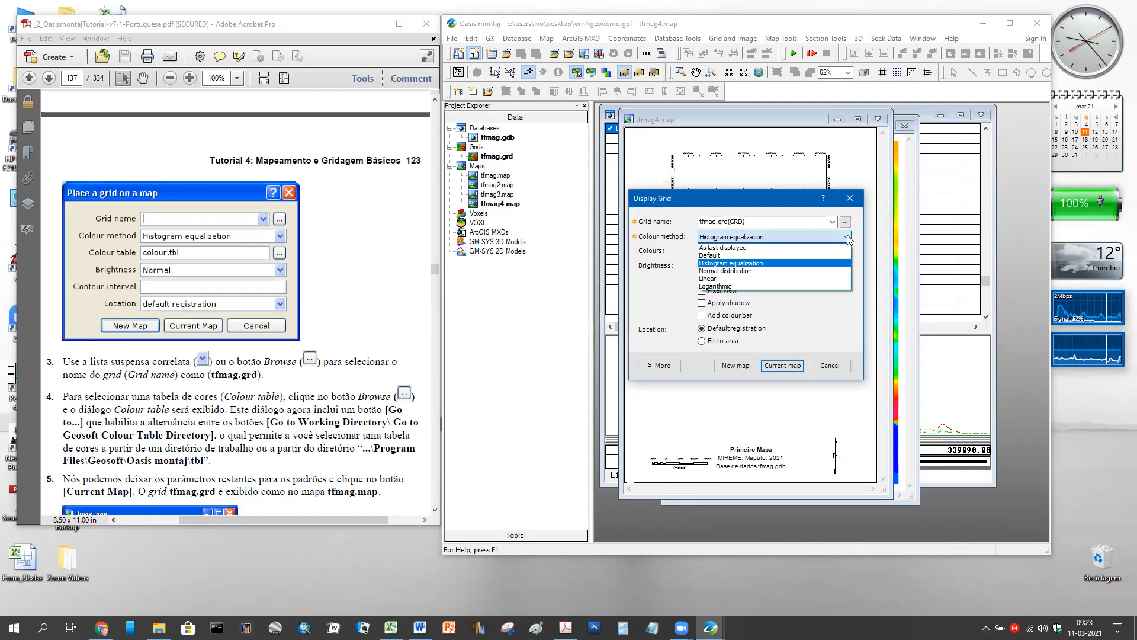
click(794, 268)
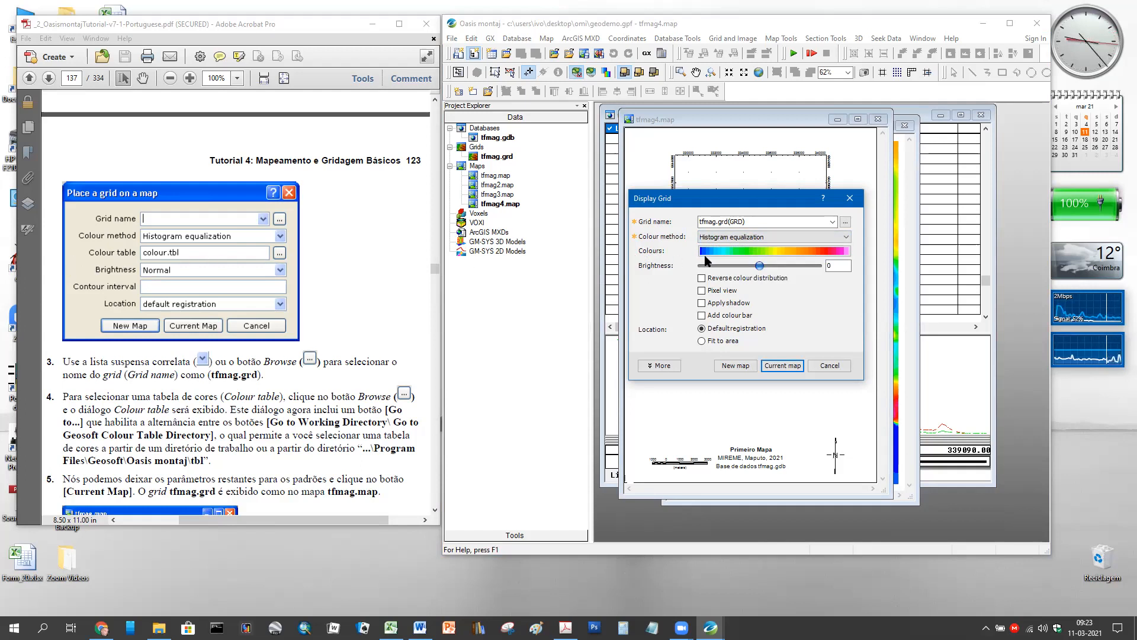
click(820, 250)
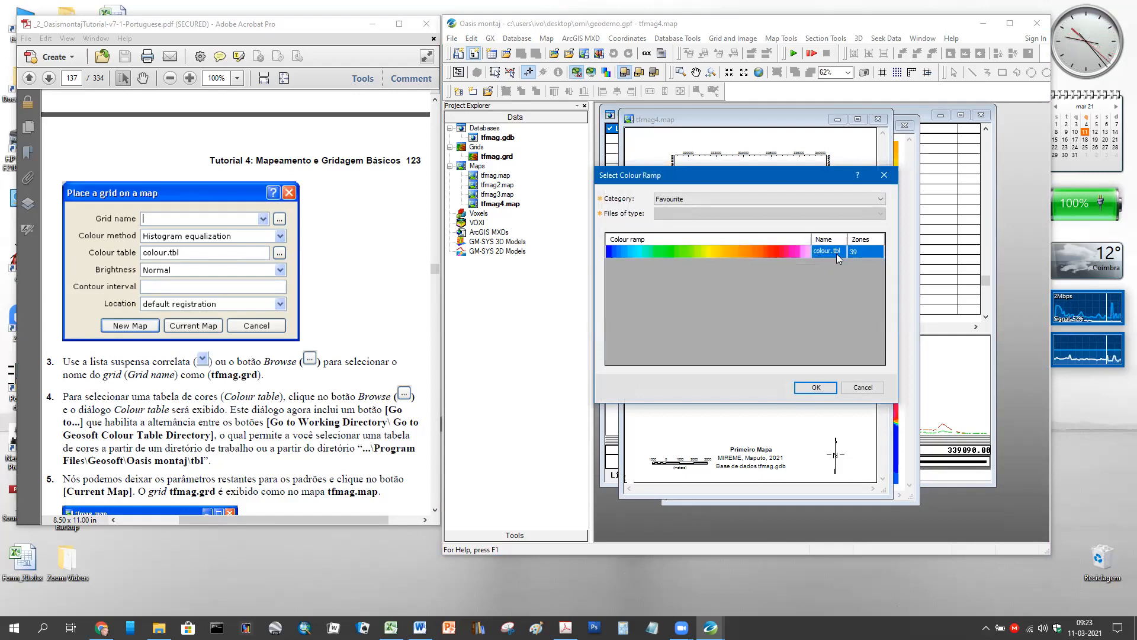
- Apply colour.tbl with brightness 6, add a colour bar, and draw the grid on the current map
click(816, 388)
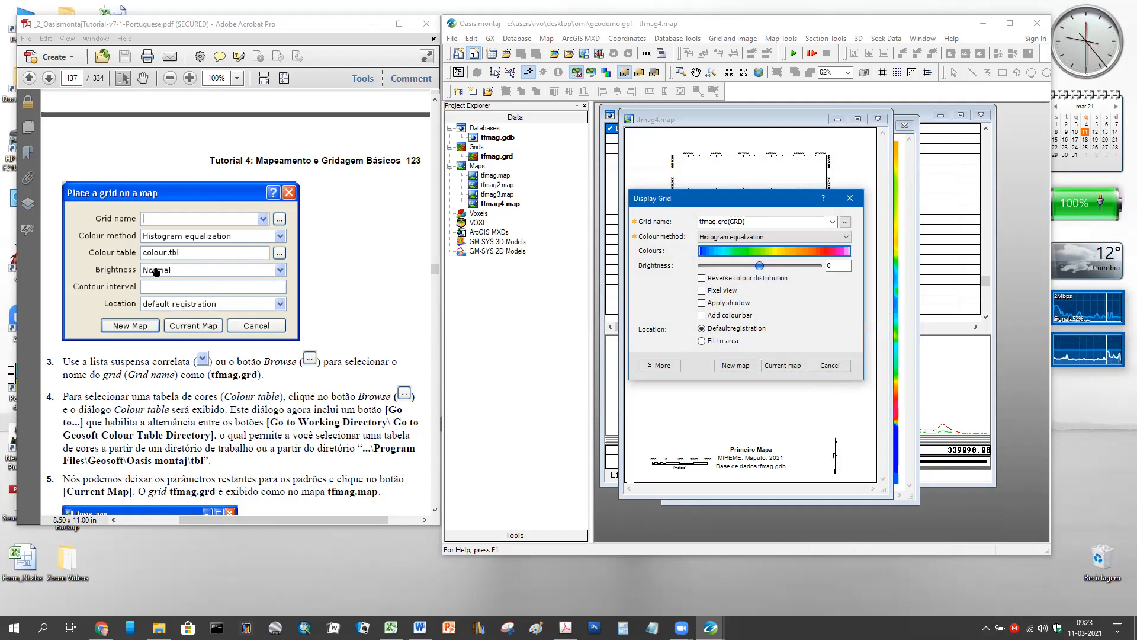
mouse_move(770, 271)
mouse_down()
mouse_move(800, 274)
mouse_move(737, 275)
mouse_move(765, 278)
mouse_up()
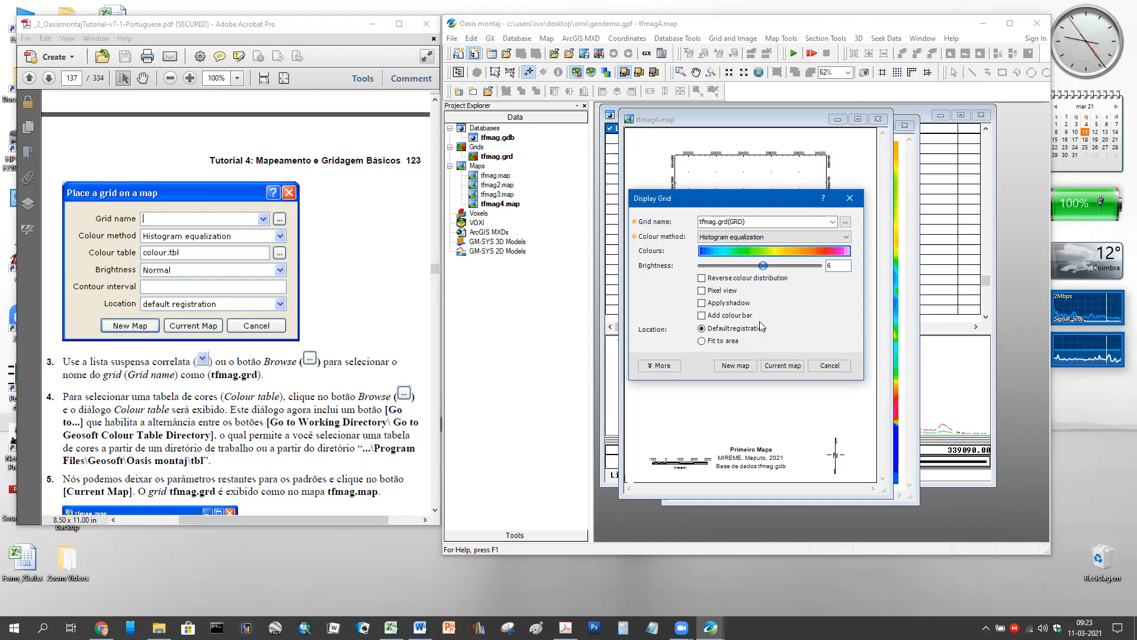
click(702, 315)
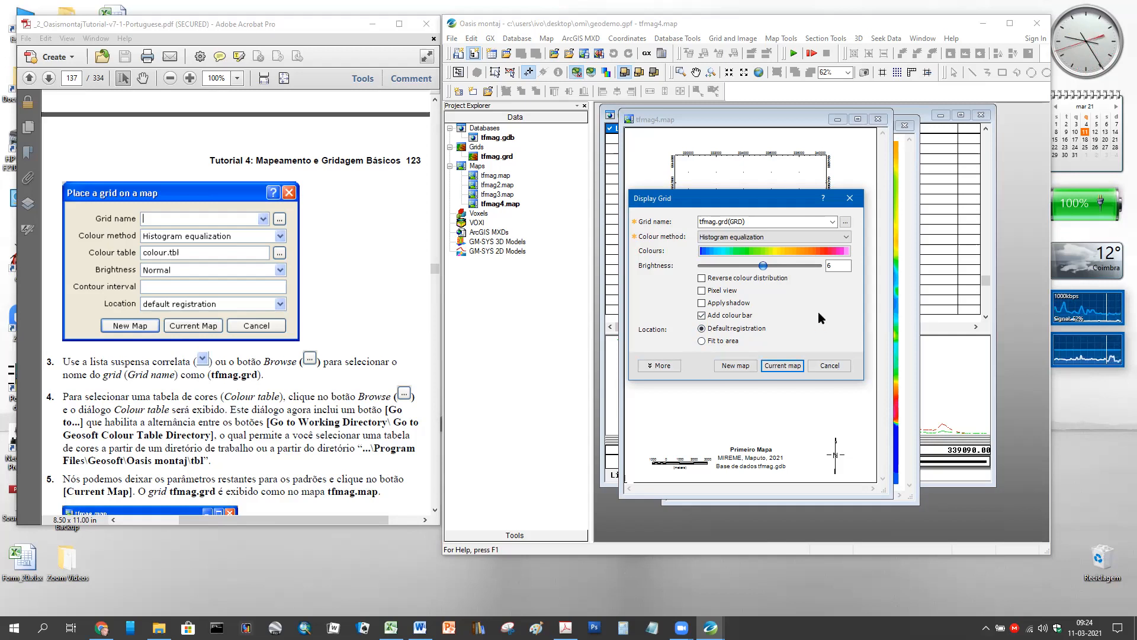
click(782, 366)
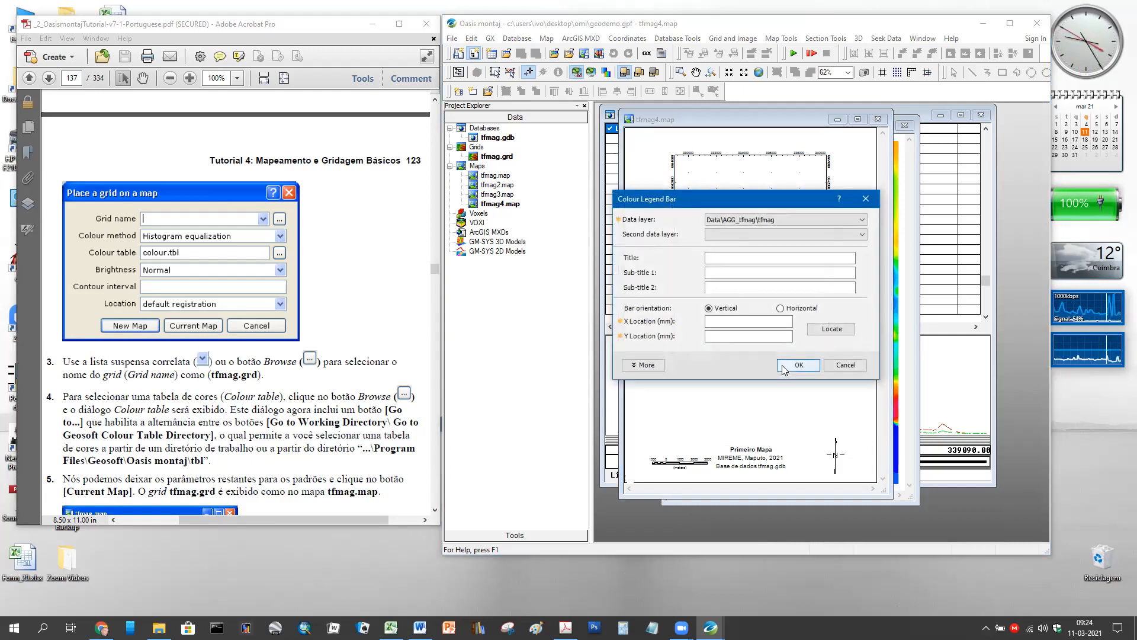
- Keep tfmag as the colour legend bar's data layer
scroll(296, 381, down, 3)
scroll(295, 381, down, 2)
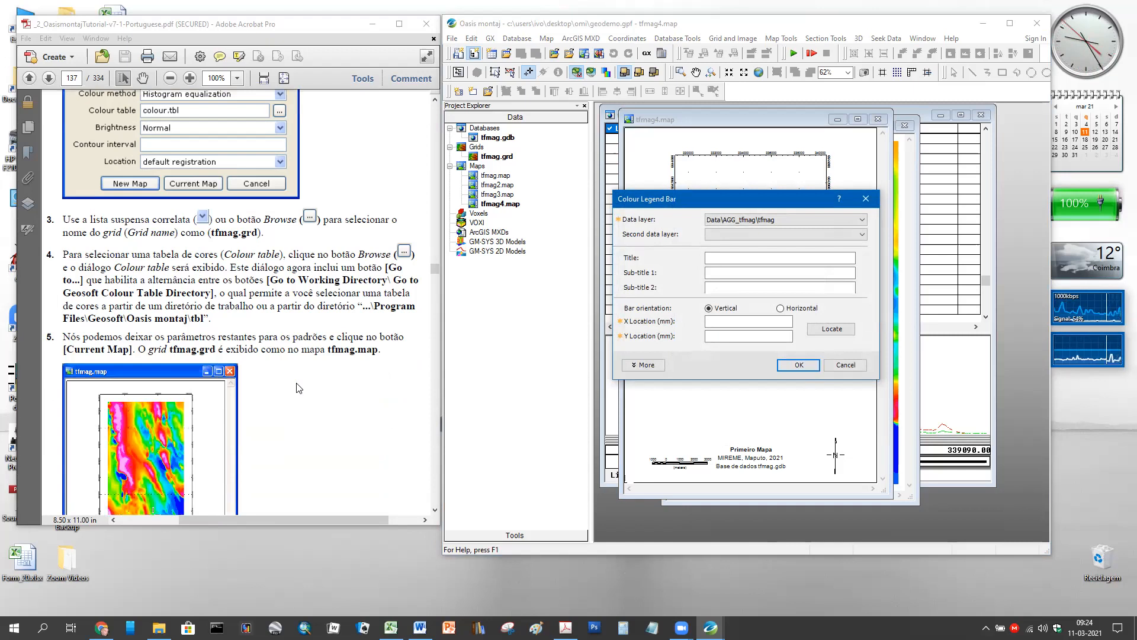
scroll(307, 396, down, 3)
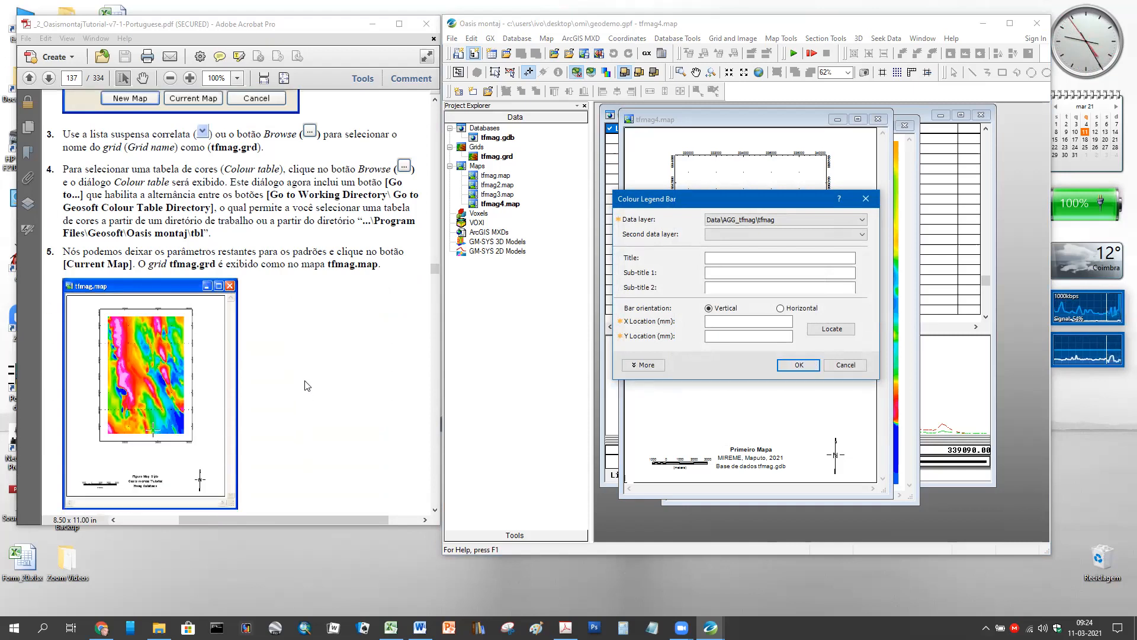
scroll(307, 396, up, 2)
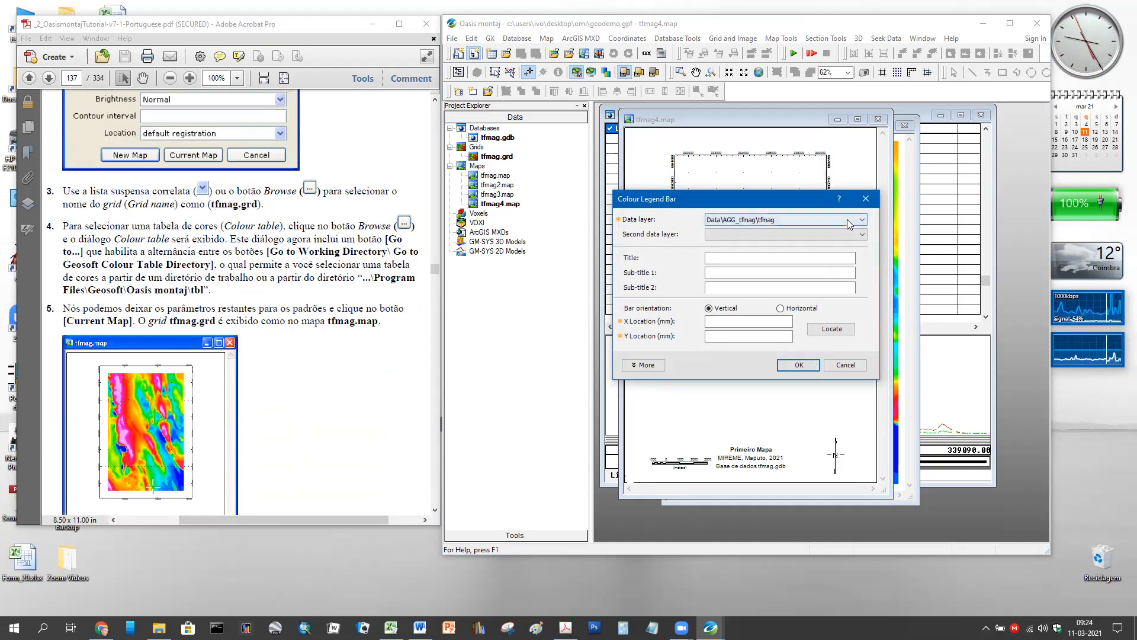
click(863, 219)
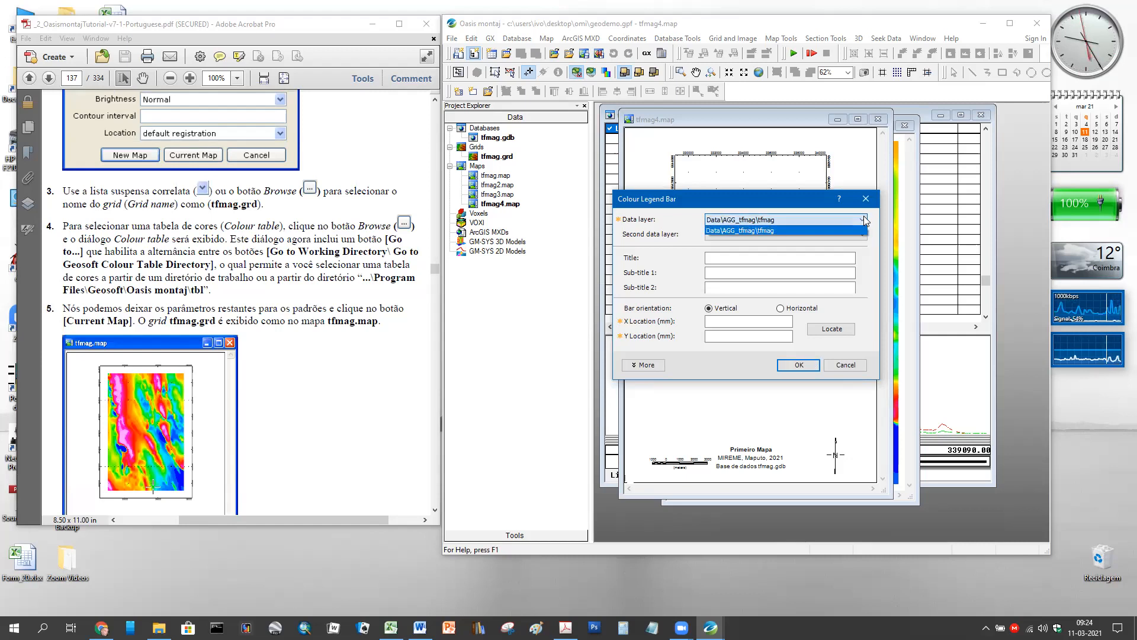
click(853, 230)
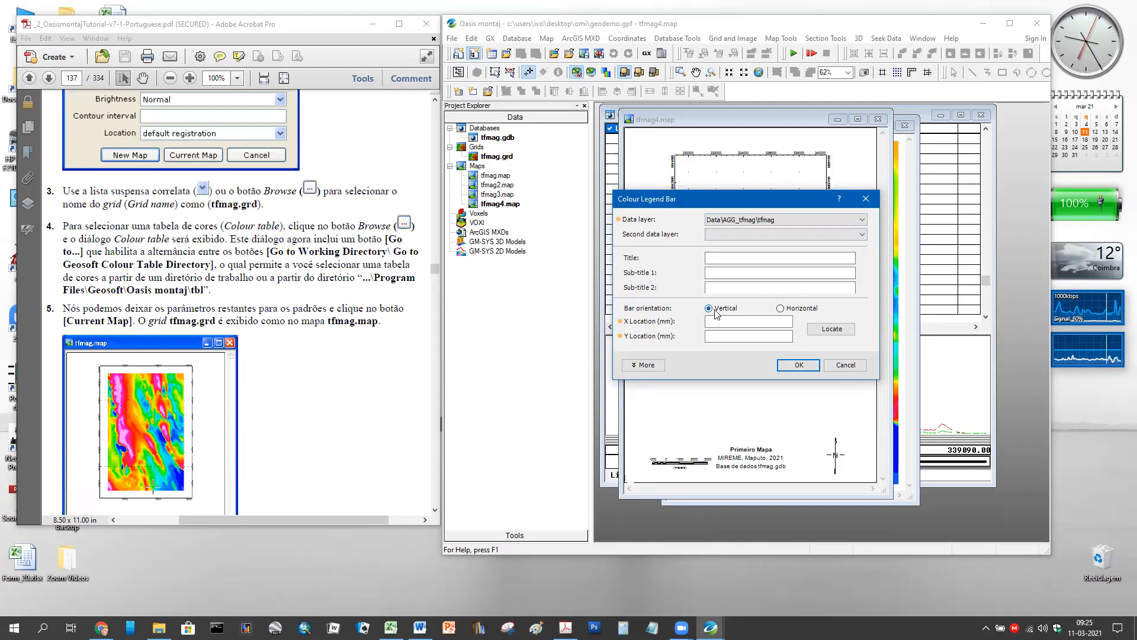
click(792, 365)
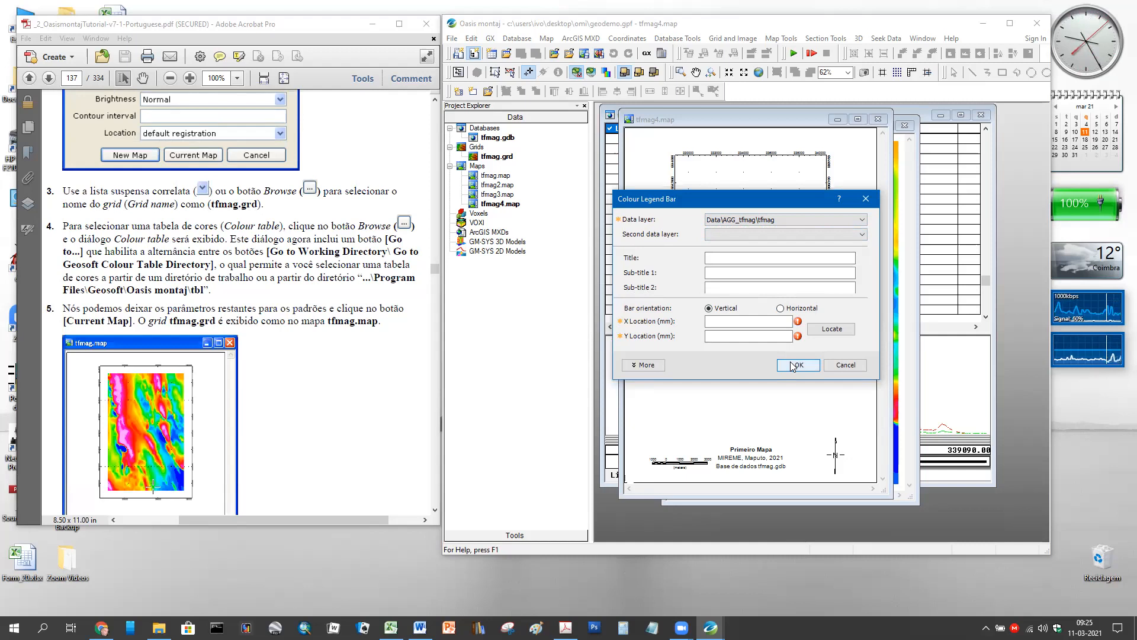
- Place the legend's bottom-left corner on the map at 164.94, 236.91 mm and draw it
click(773, 322)
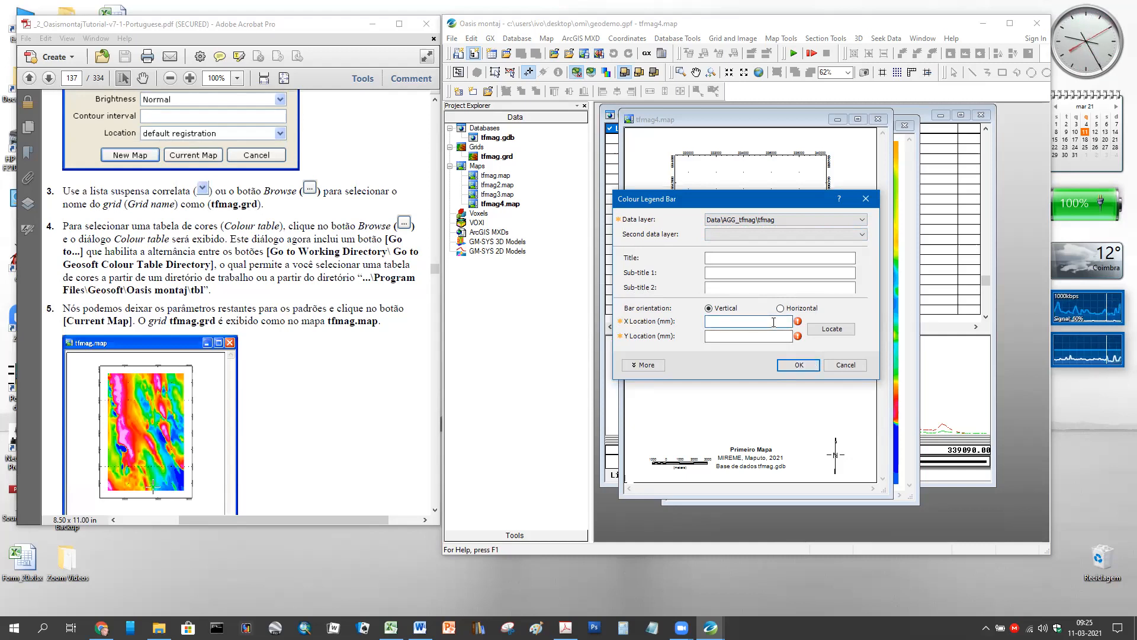
text(5)
click(760, 337)
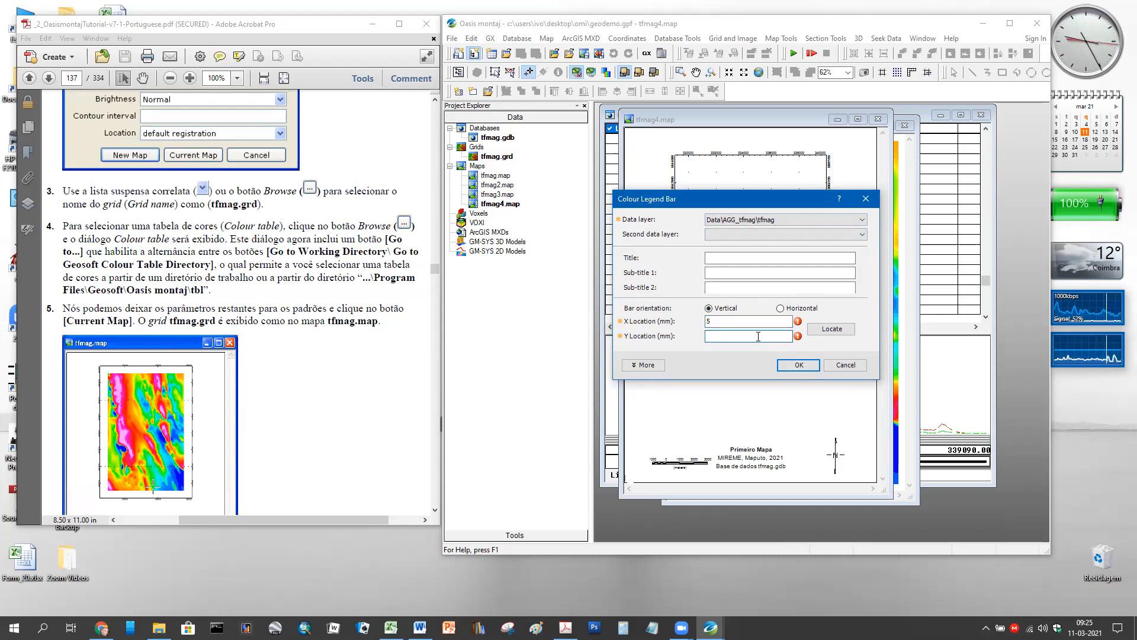
drag(734, 321, 683, 323)
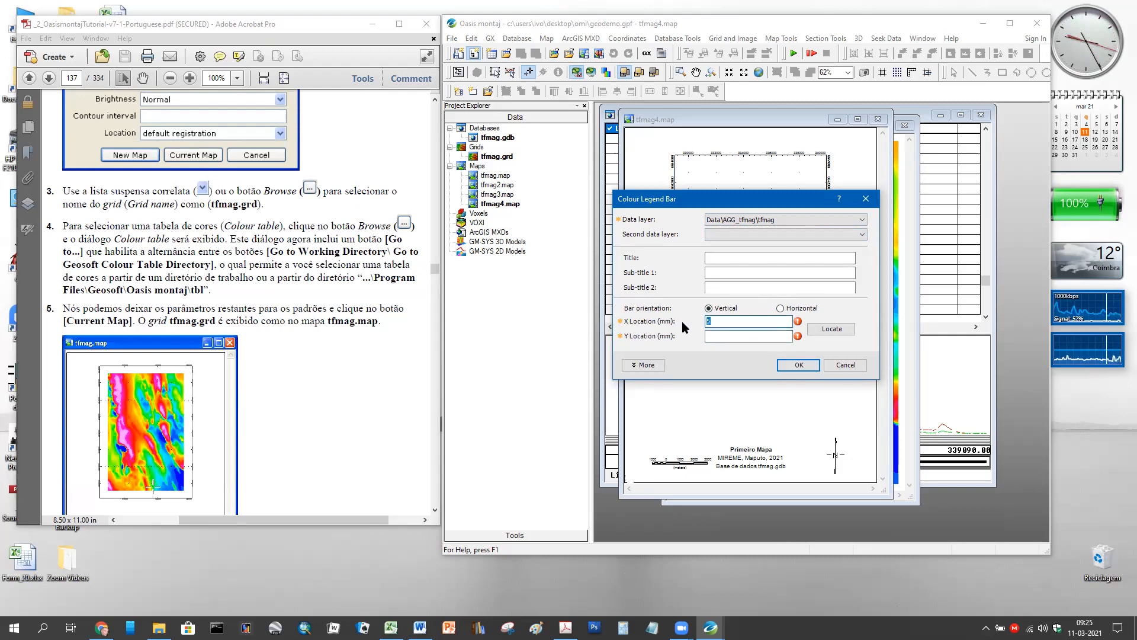
click(734, 336)
text(5)
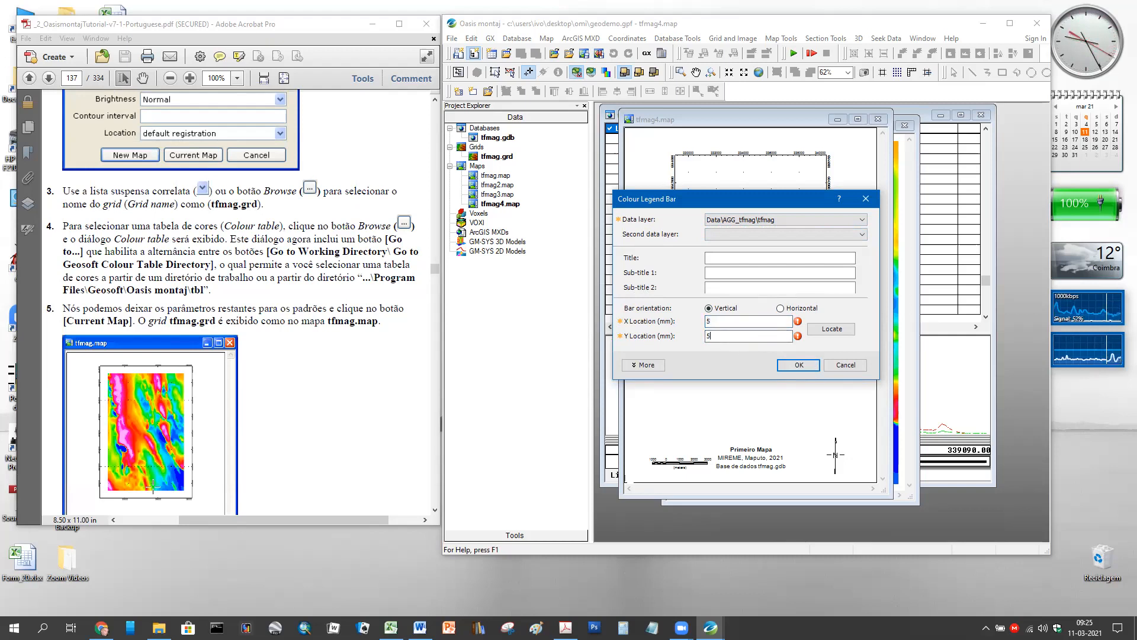
click(832, 329)
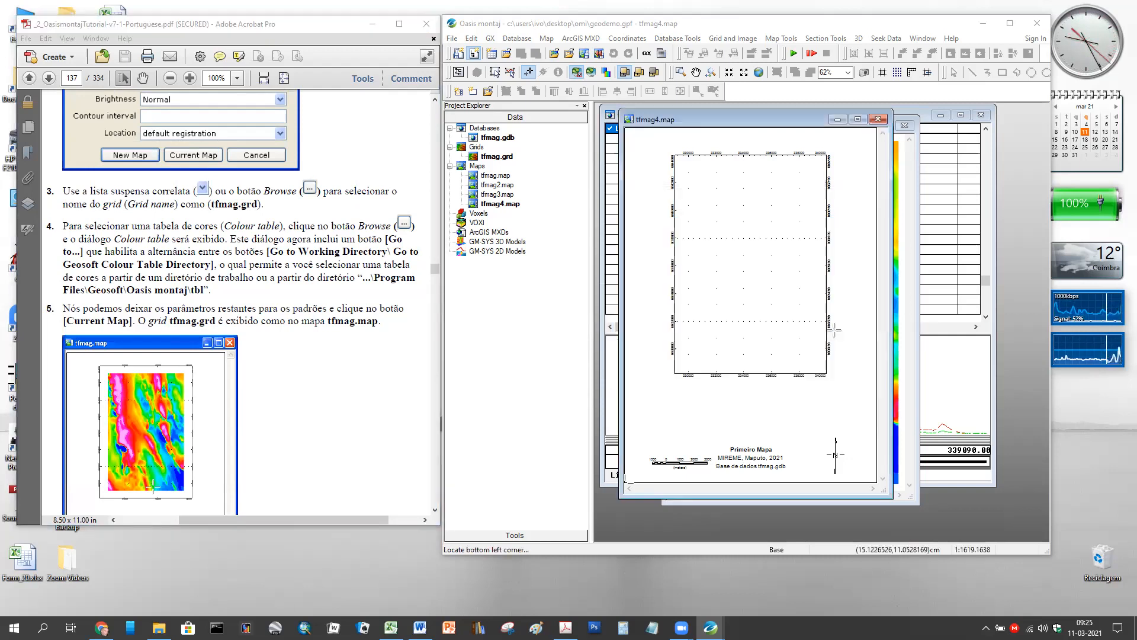
click(853, 156)
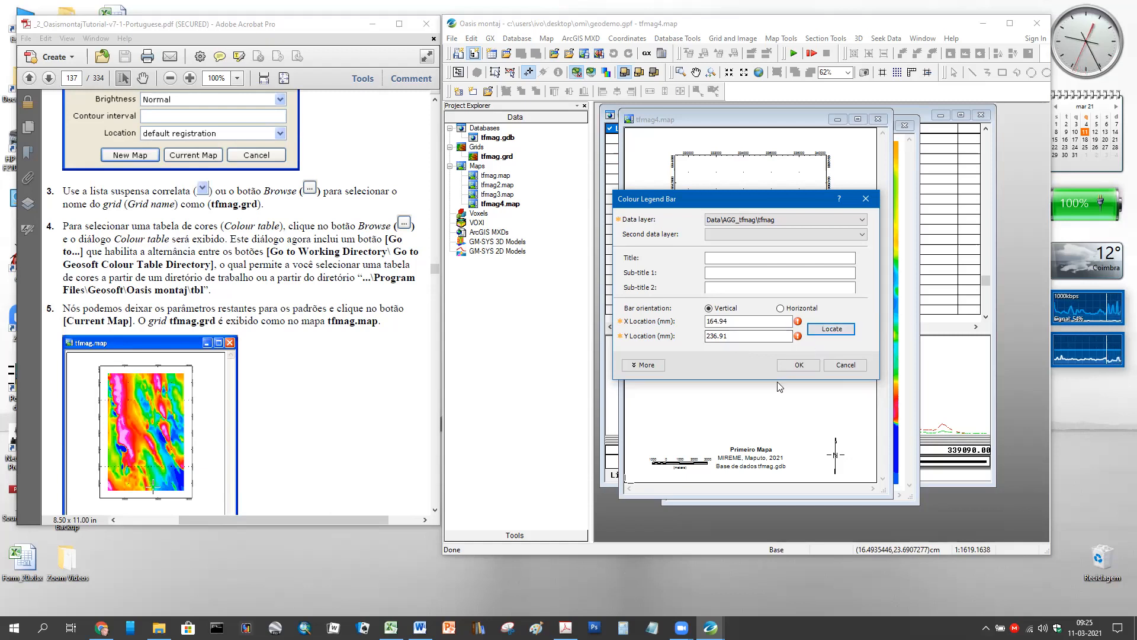
click(799, 365)
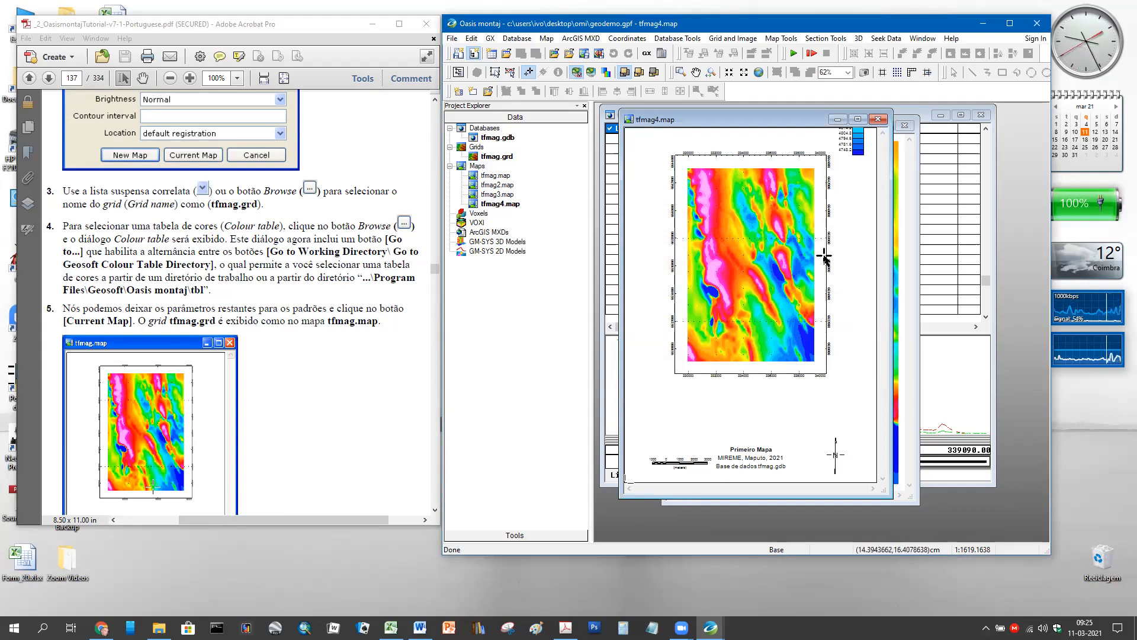
- Drag the colour legend bar group down beside the grid and save the changes
scroll(823, 255, down, 1)
scroll(823, 256, down, 2)
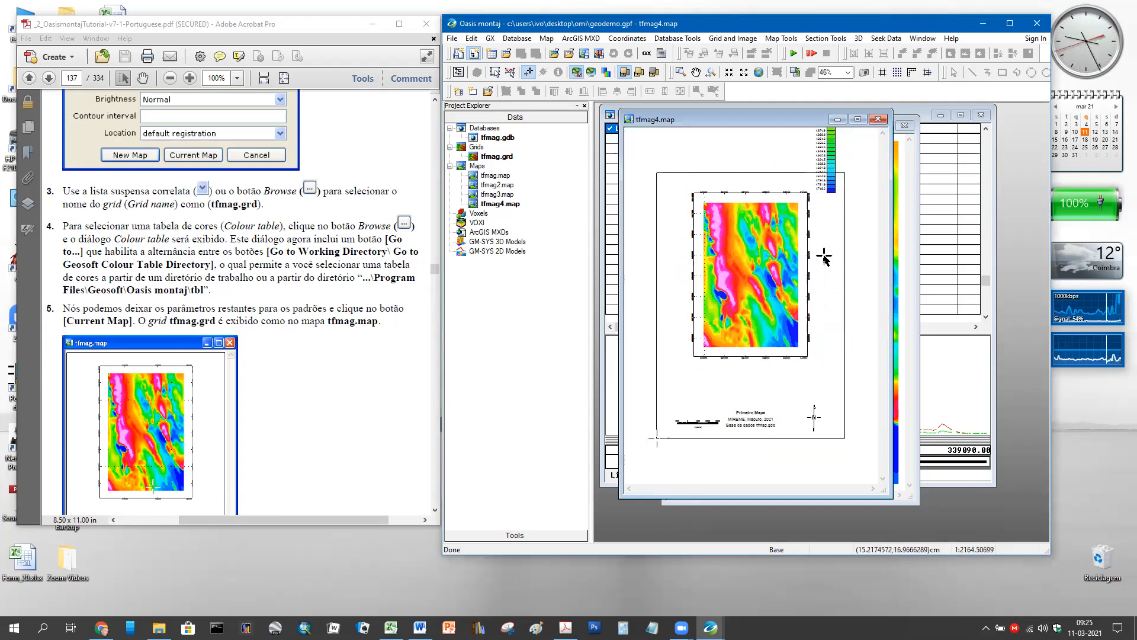
scroll(824, 256, down, 1)
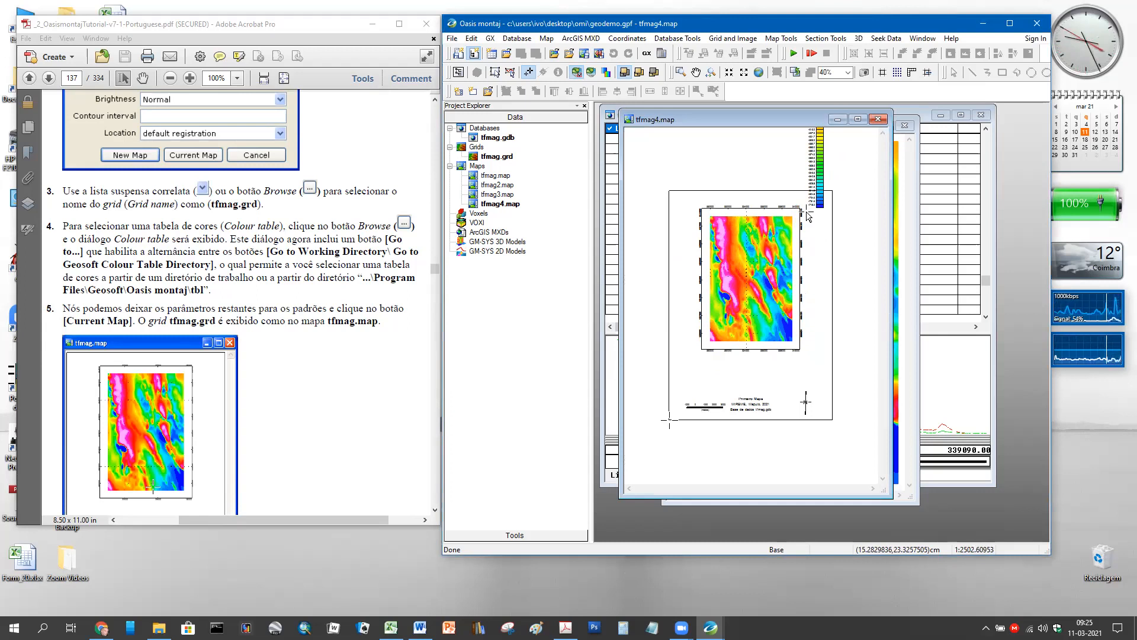
click(511, 74)
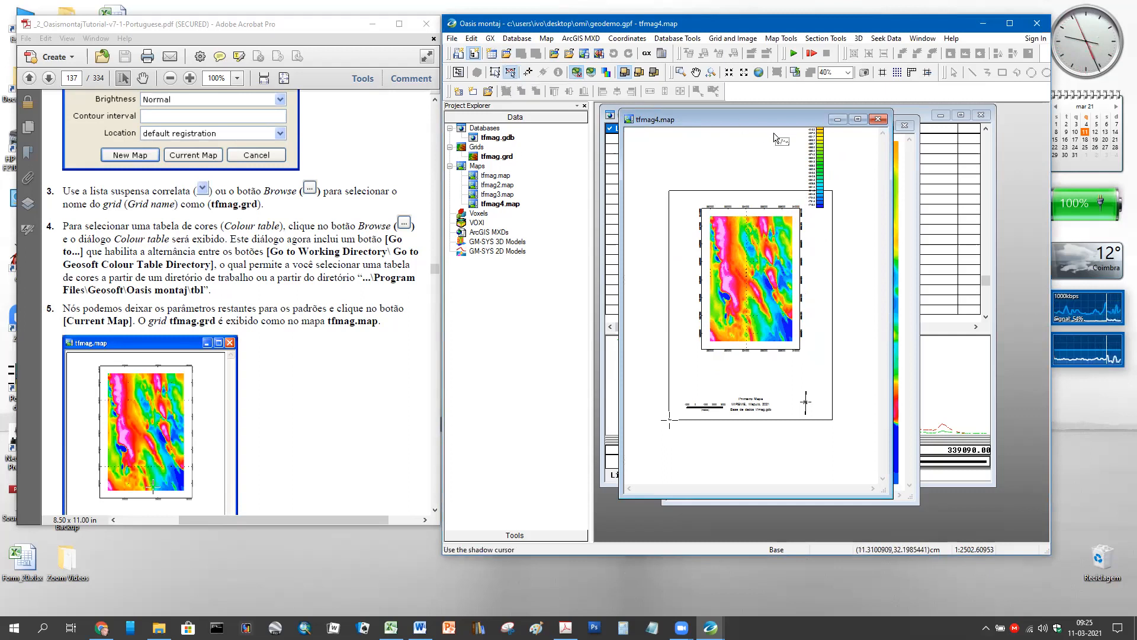
click(815, 166)
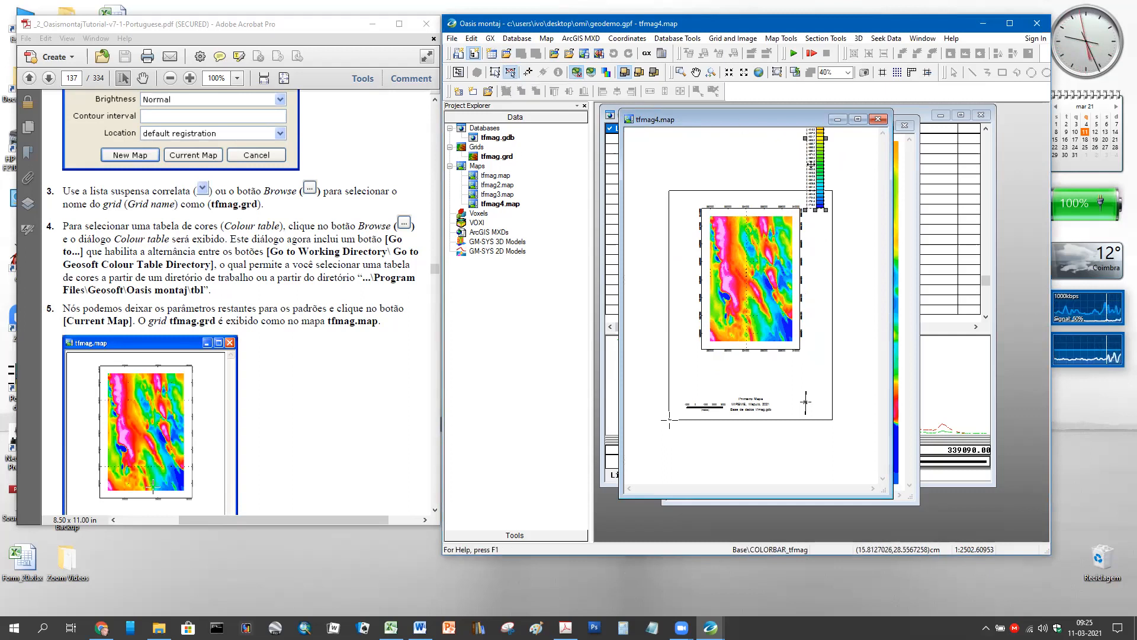
drag(815, 166, 816, 309)
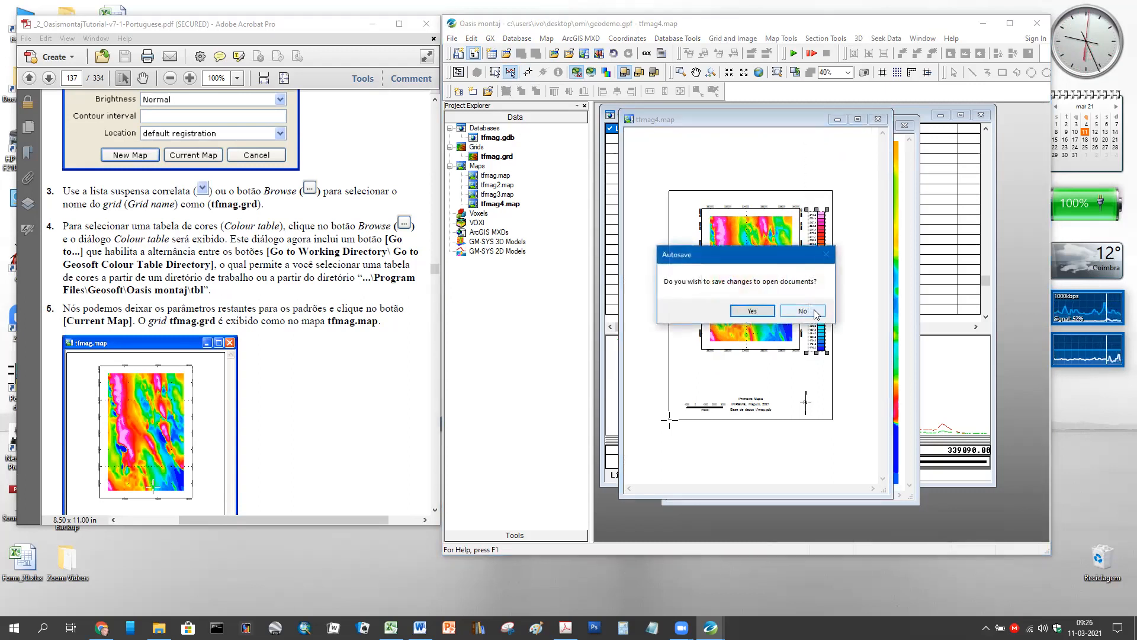
click(740, 311)
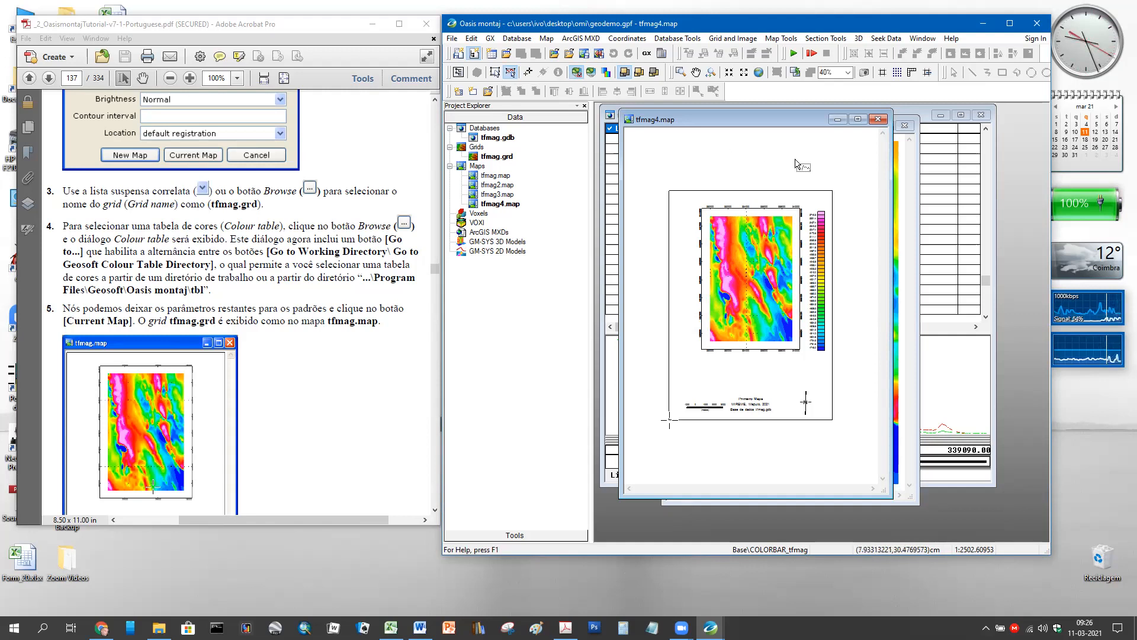
- Close tfmag4.map, bring tfmag.gdb and tfmag.grd forward, then reopen and close tfmag4.map
click(881, 120)
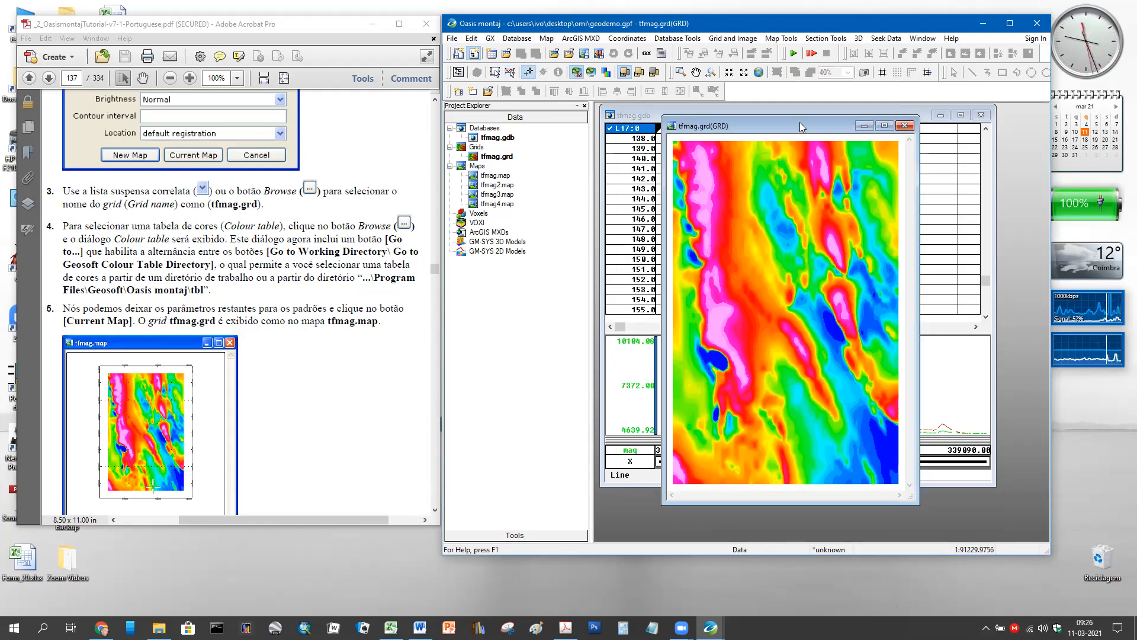
double_click(480, 138)
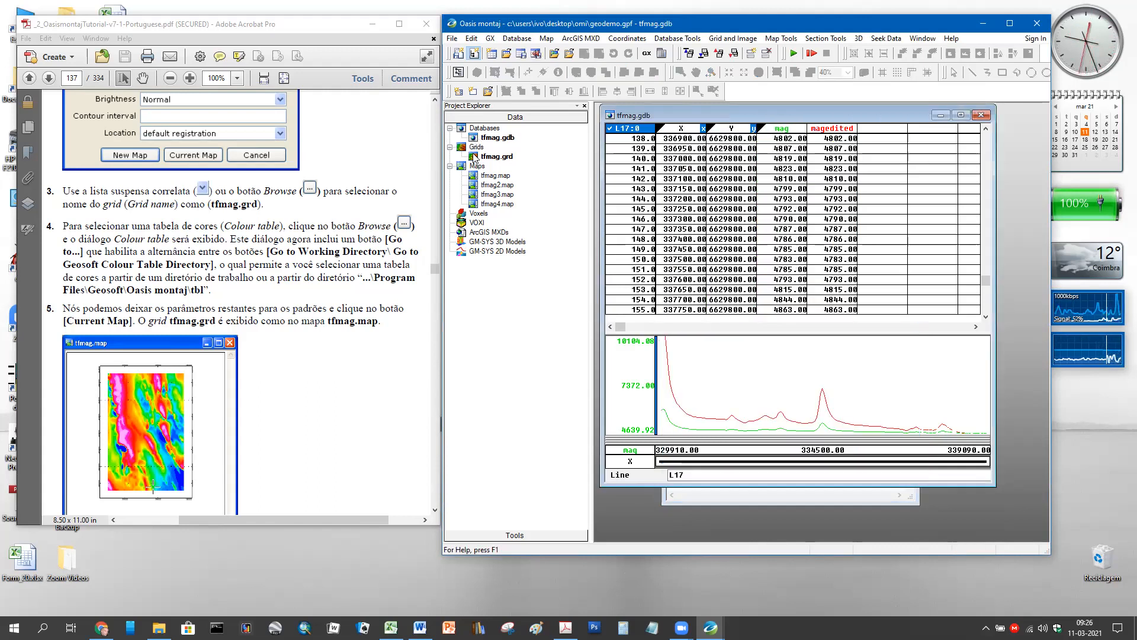
double_click(492, 156)
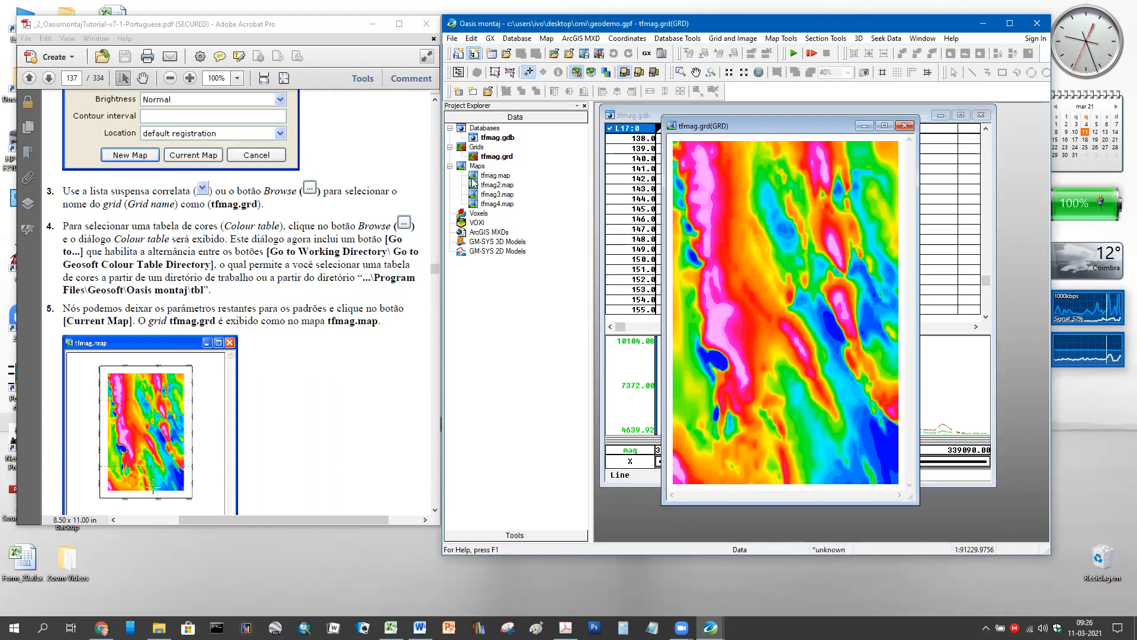
double_click(477, 204)
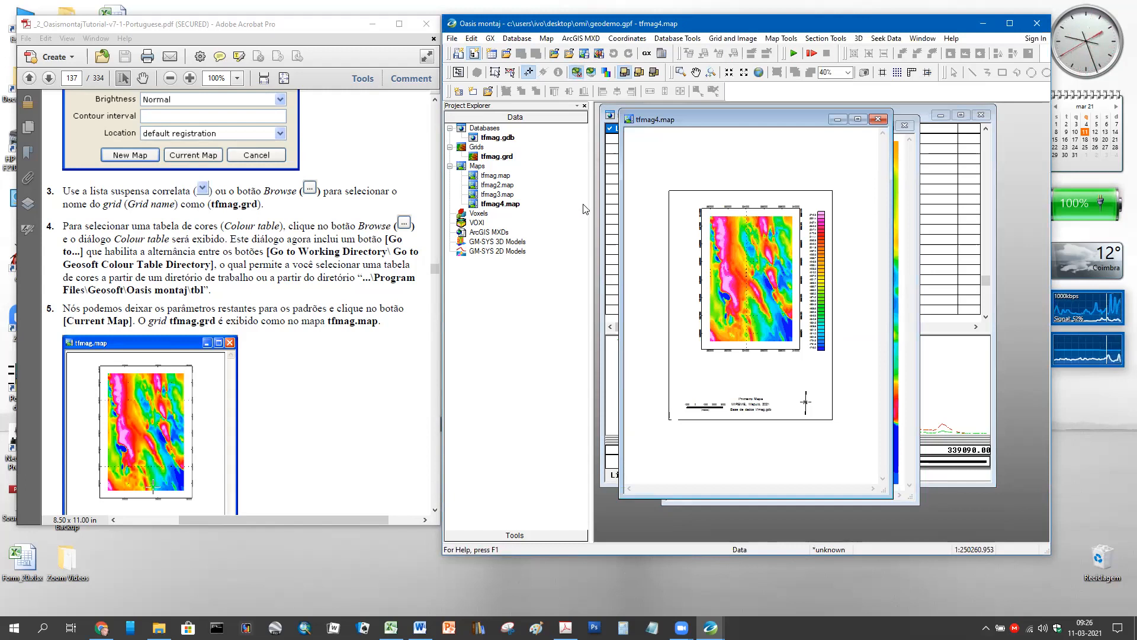
click(878, 119)
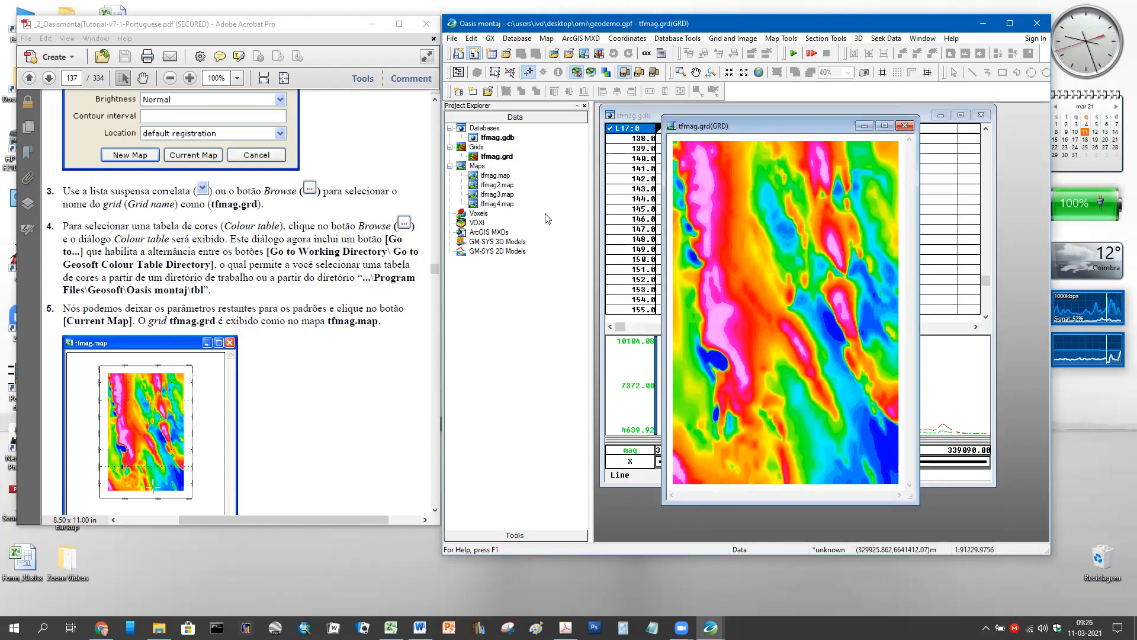
- Delete tfmag4.map from the project and open the tfmag.map base map
right_click(477, 204)
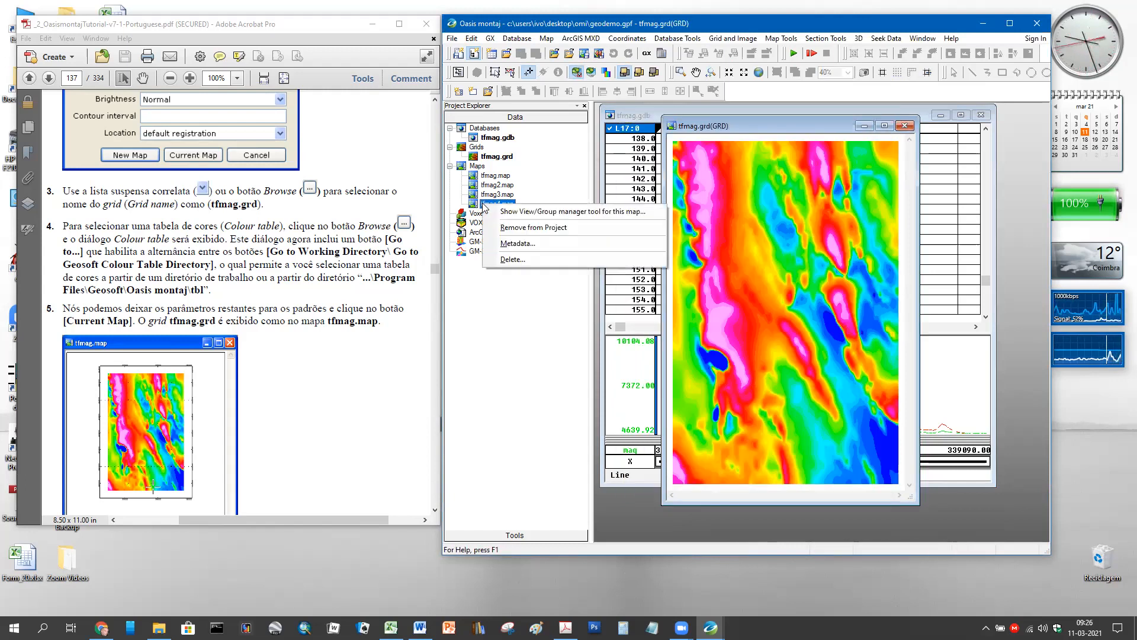
click(512, 260)
click(784, 318)
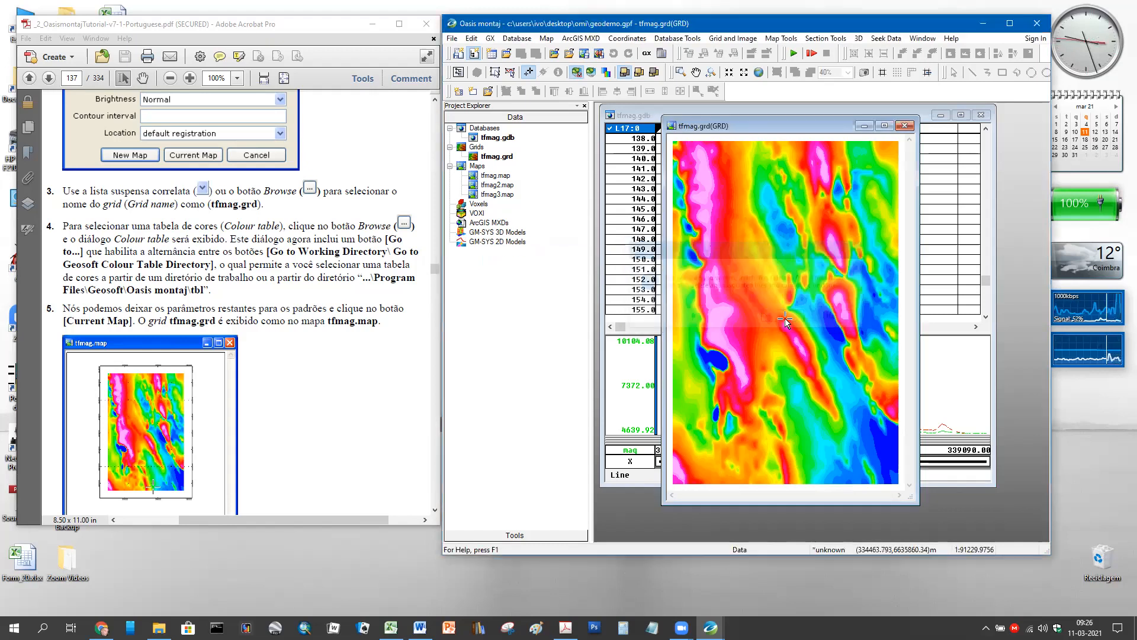
double_click(478, 176)
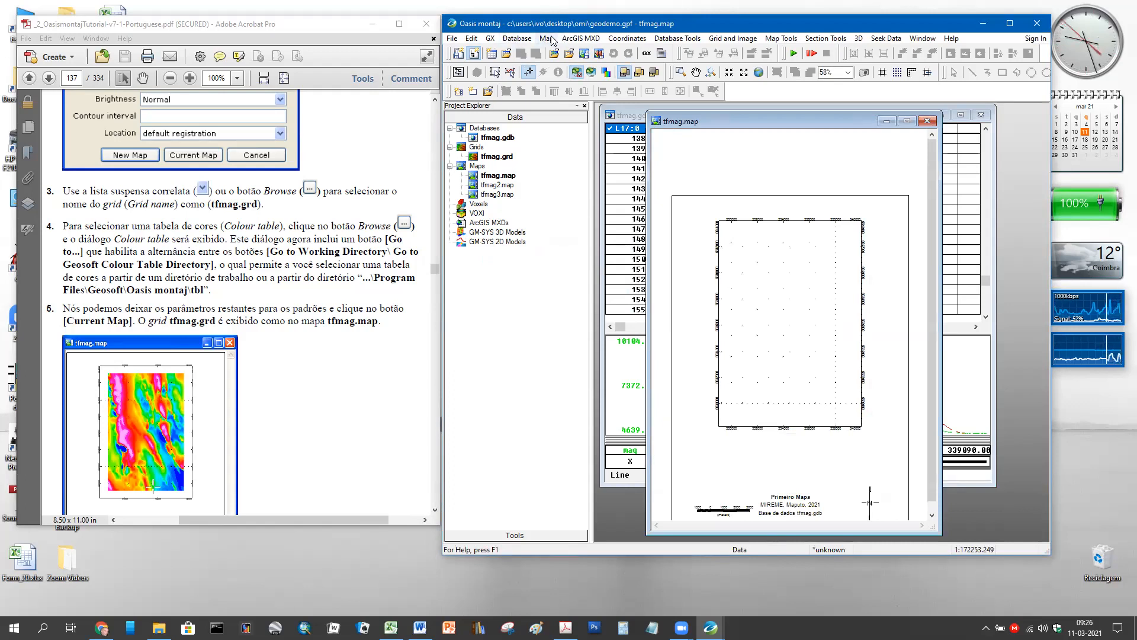
- Duplicate tfmag.map as tfmag4.map, save and close the original, and move the copy right
click(785, 39)
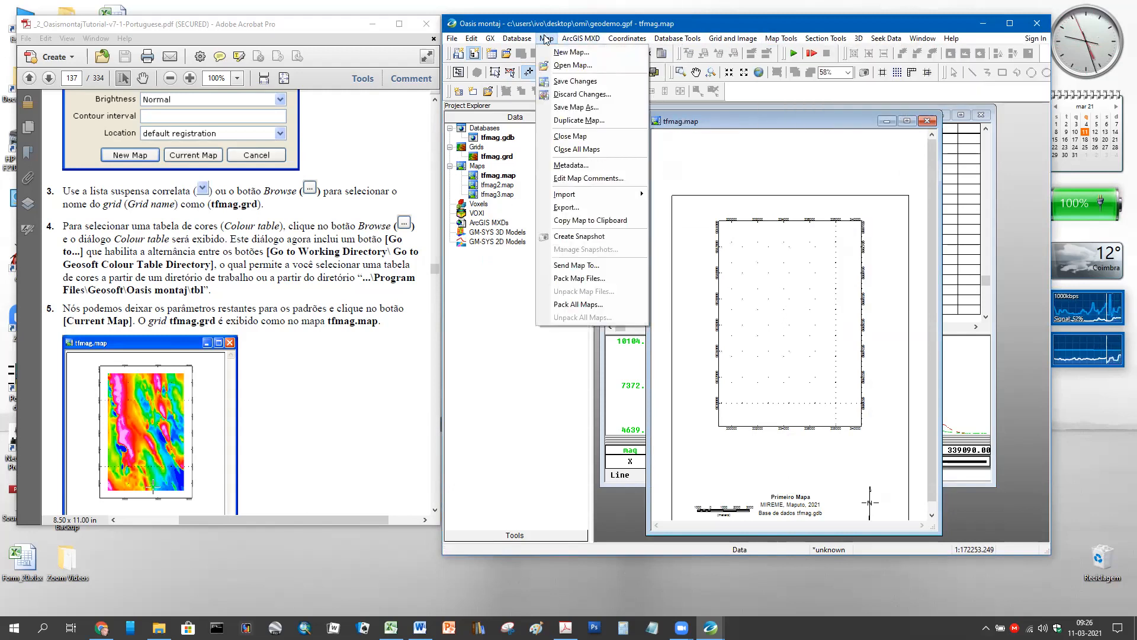
click(568, 122)
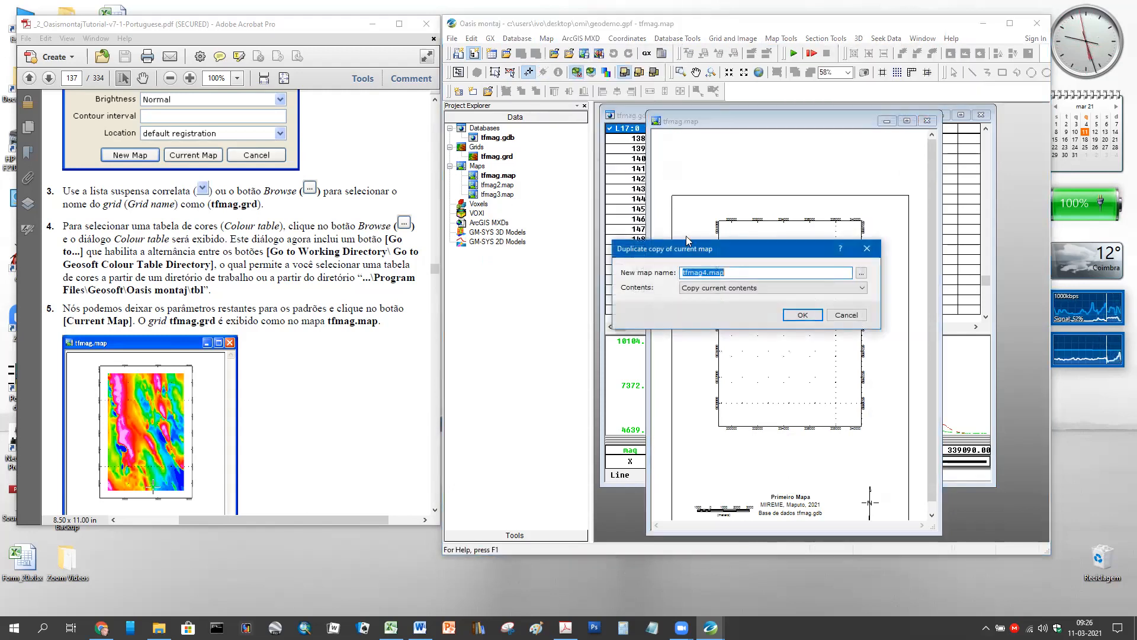
click(802, 315)
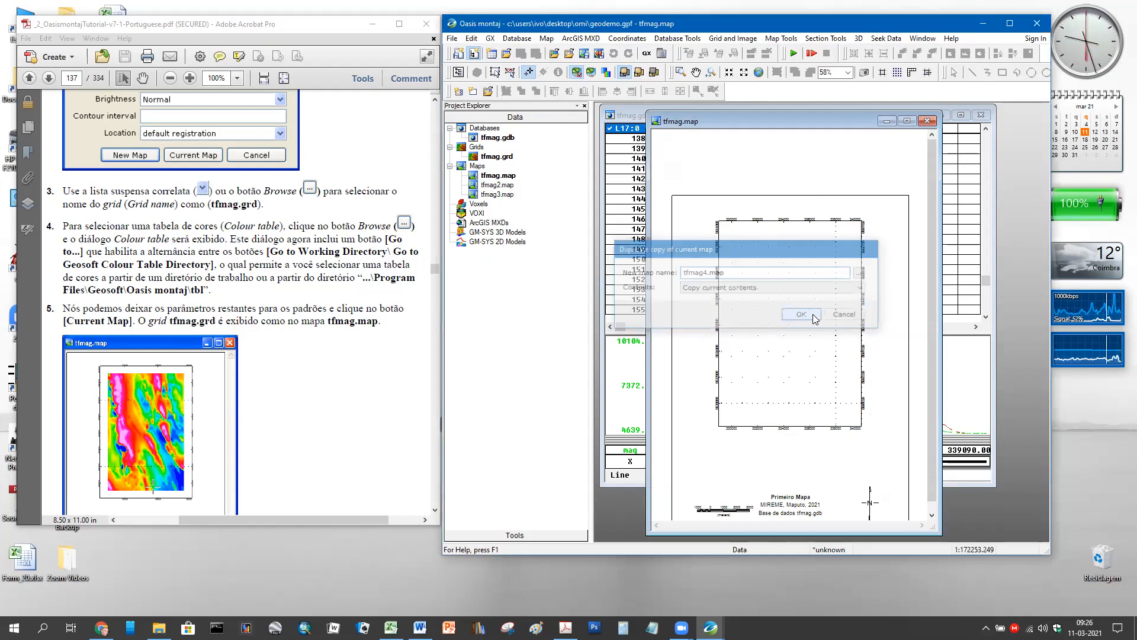
click(927, 122)
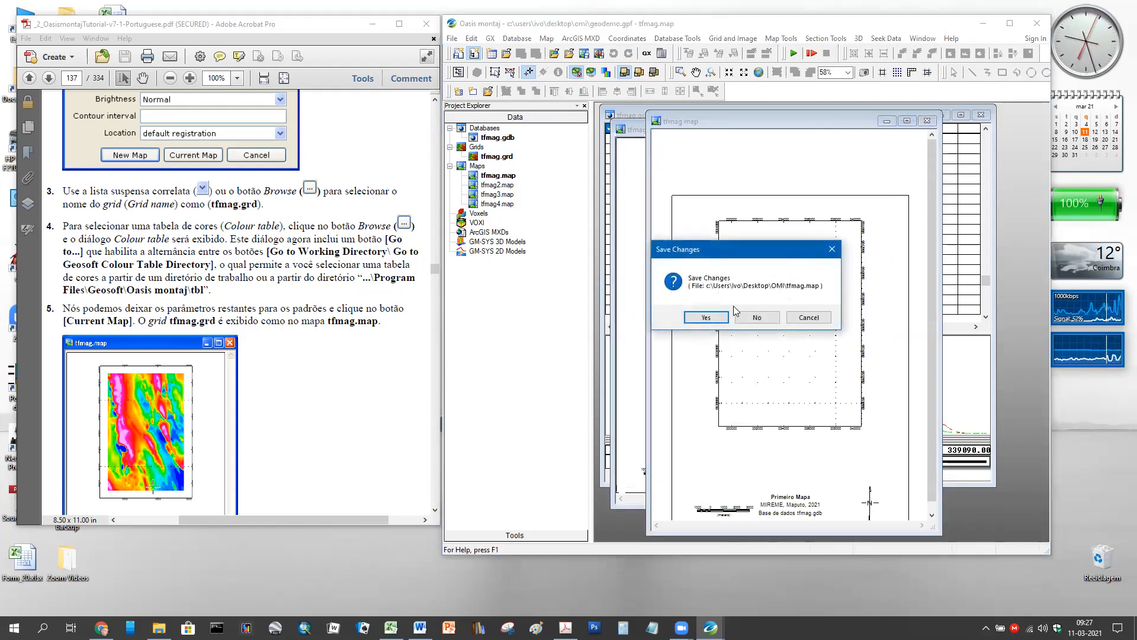
click(712, 319)
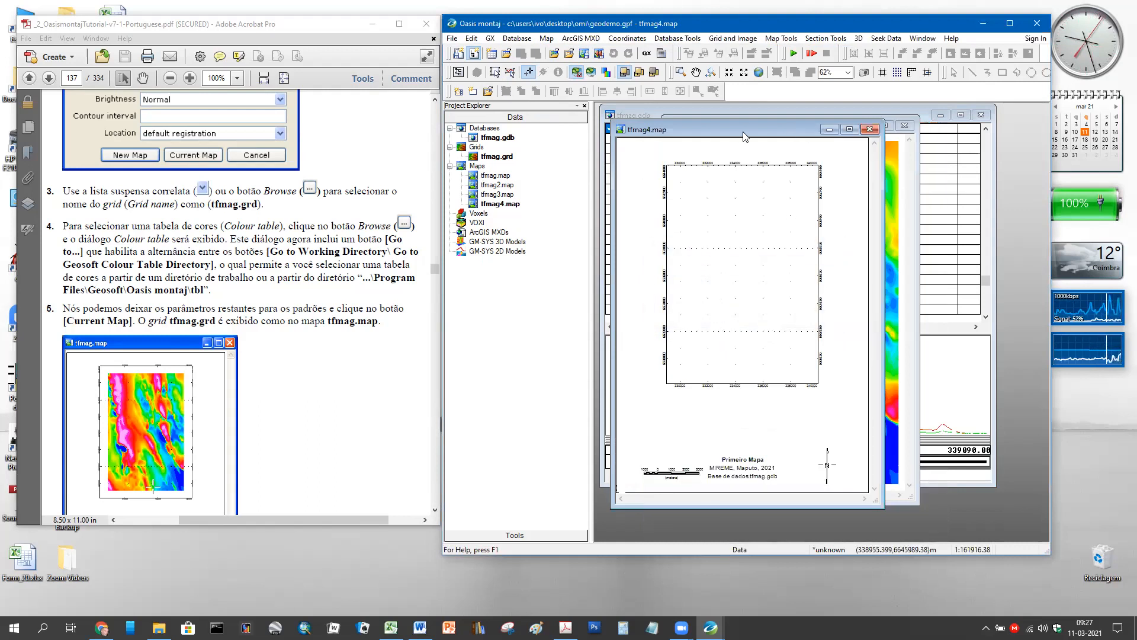
drag(745, 136, 889, 145)
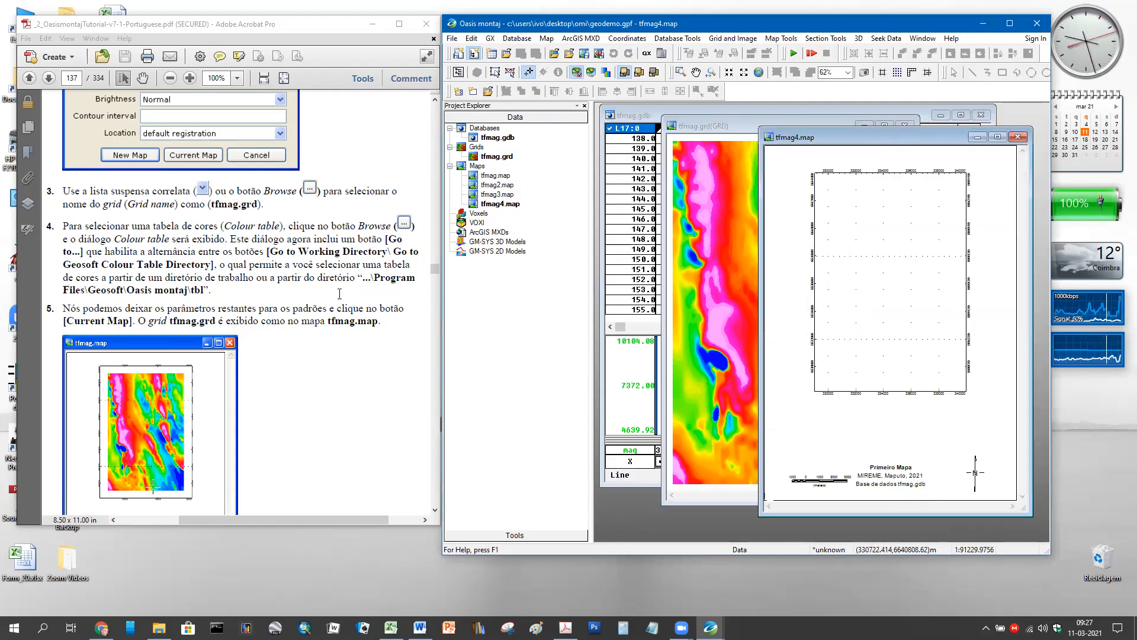
- Open the single-grid display settings and choose tfmag.grd as the grid to show
scroll(107, 282, up, 15)
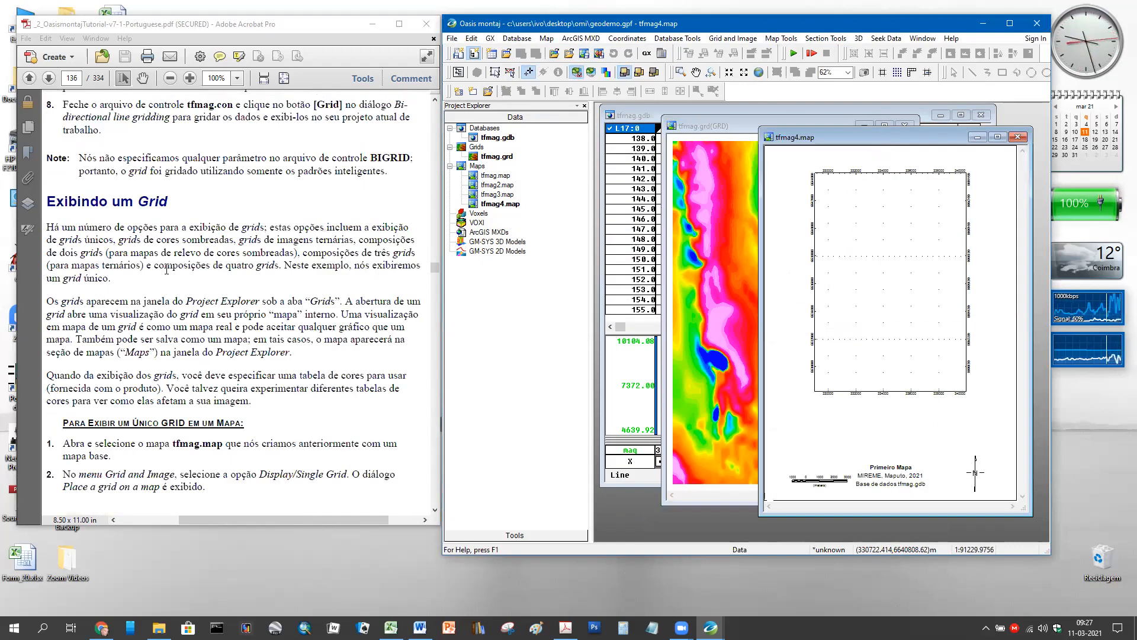
scroll(234, 297, down, 10)
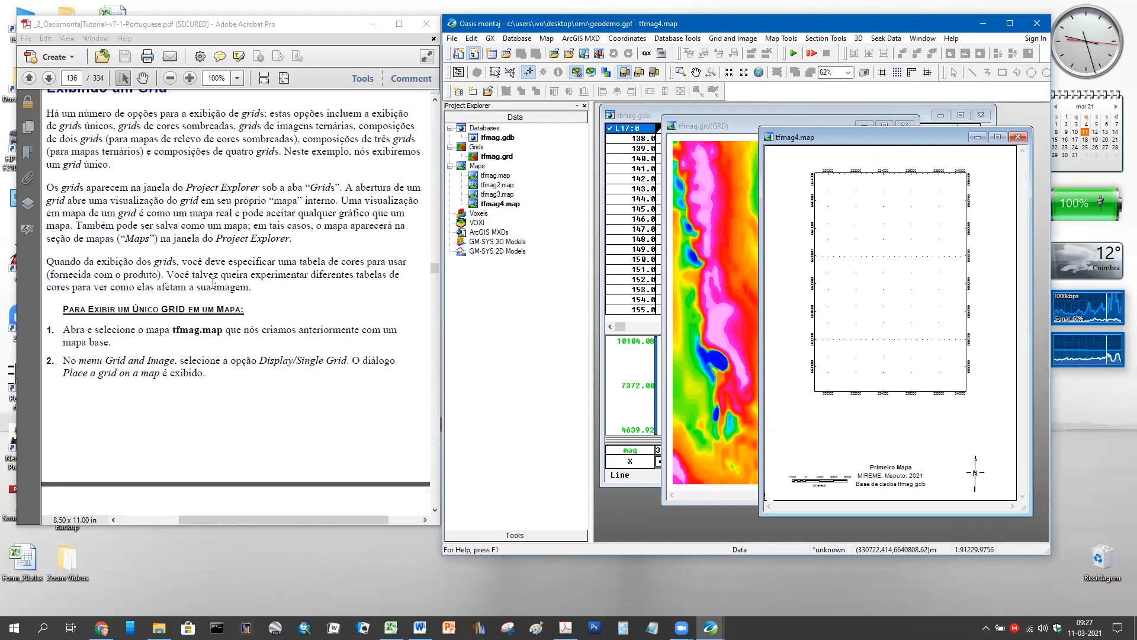
click(734, 39)
mouse_move(730, 70)
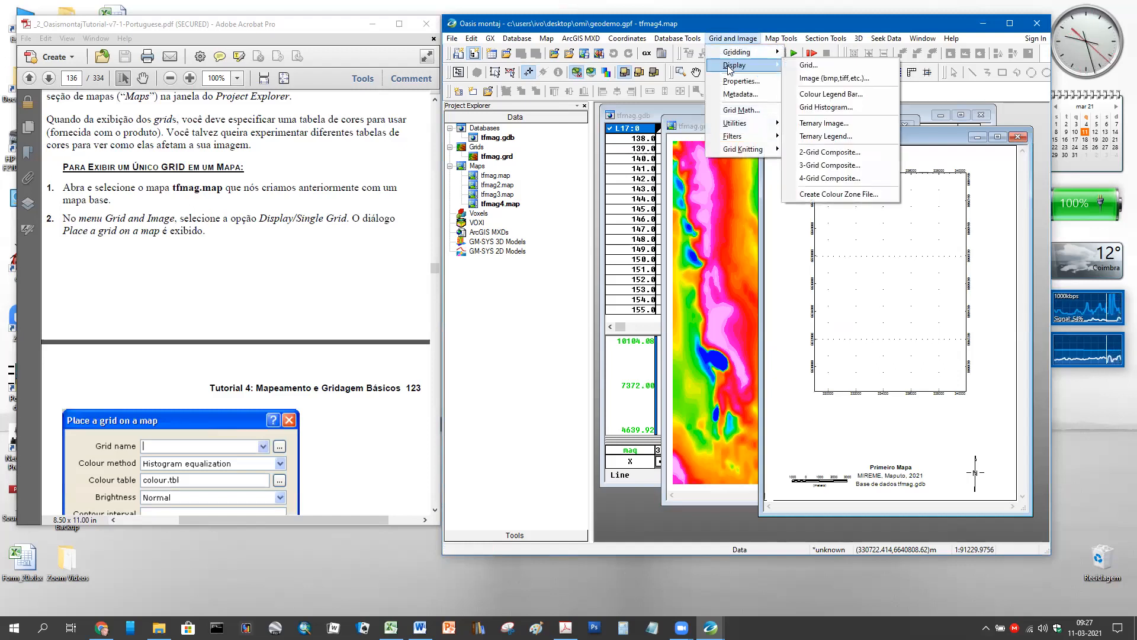
click(816, 66)
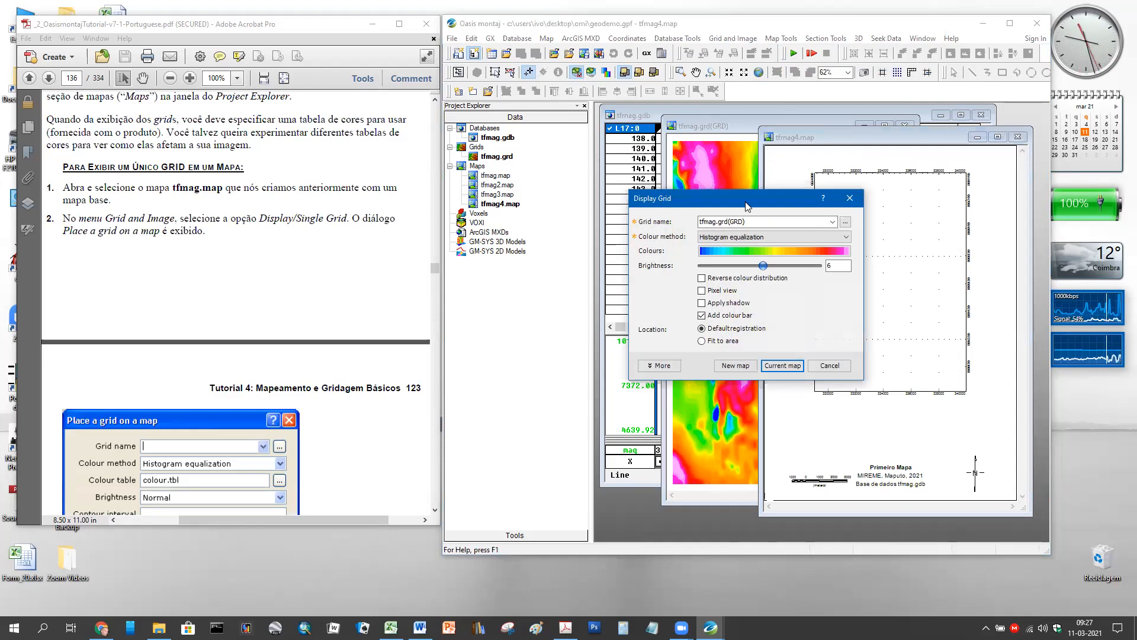
drag(745, 201, 693, 192)
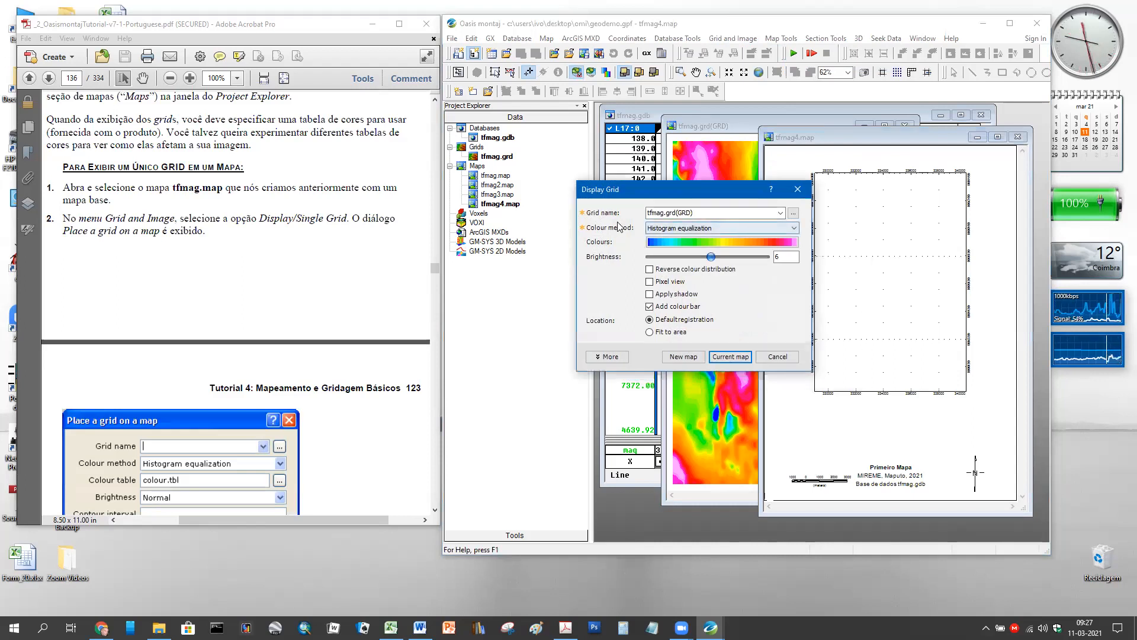
click(780, 214)
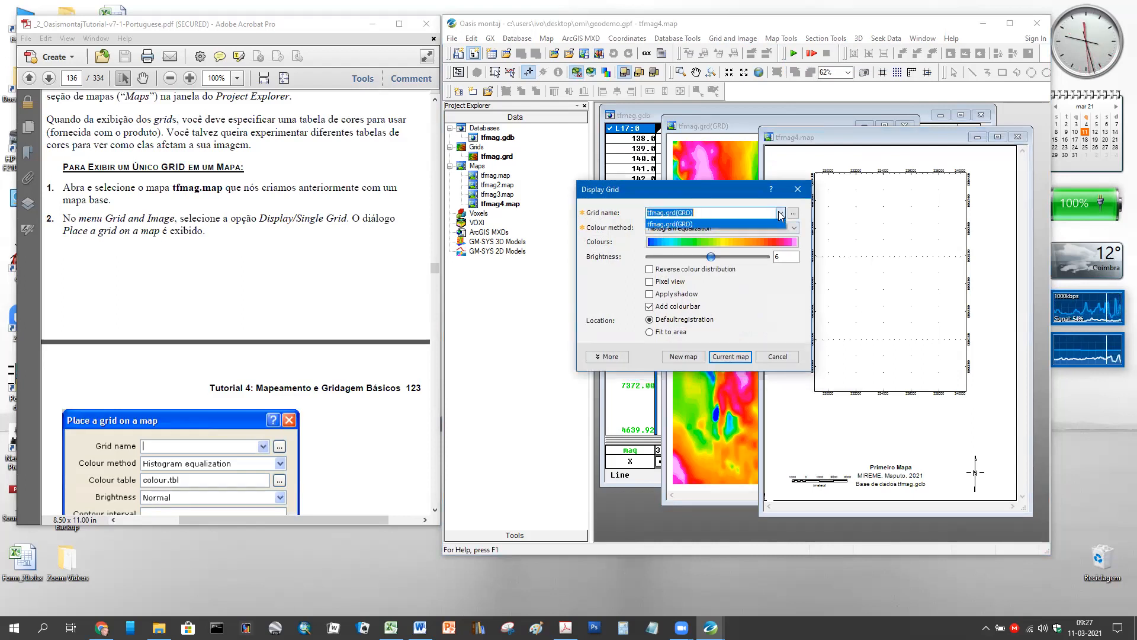
click(680, 226)
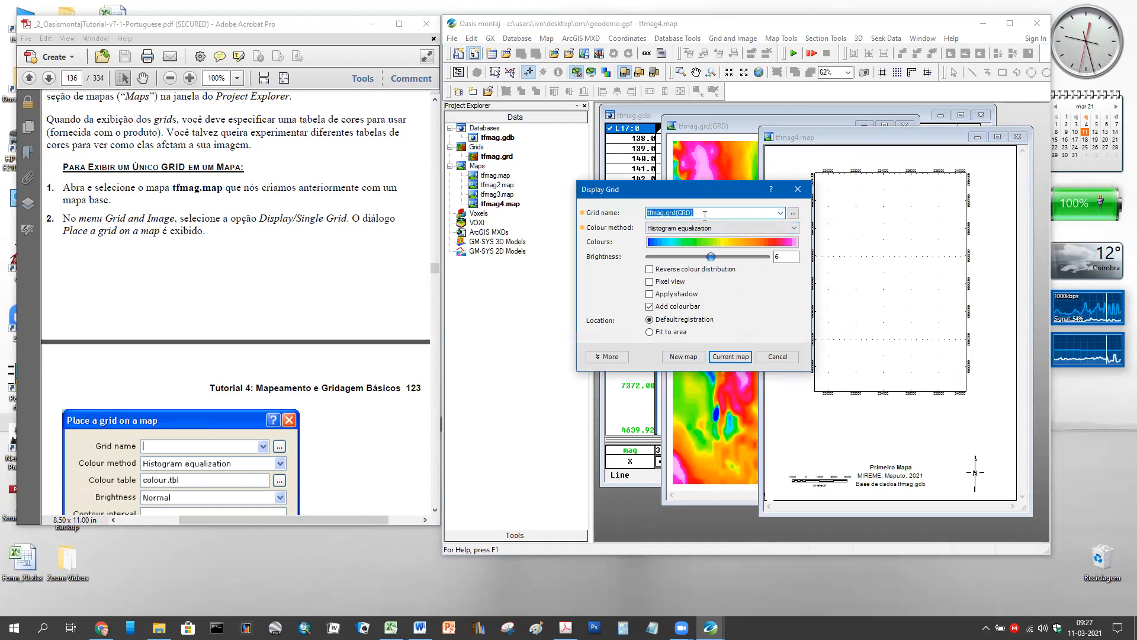
- Use Histogram equalization with the colour.tbl ramp and draw the grid on the current map
click(658, 231)
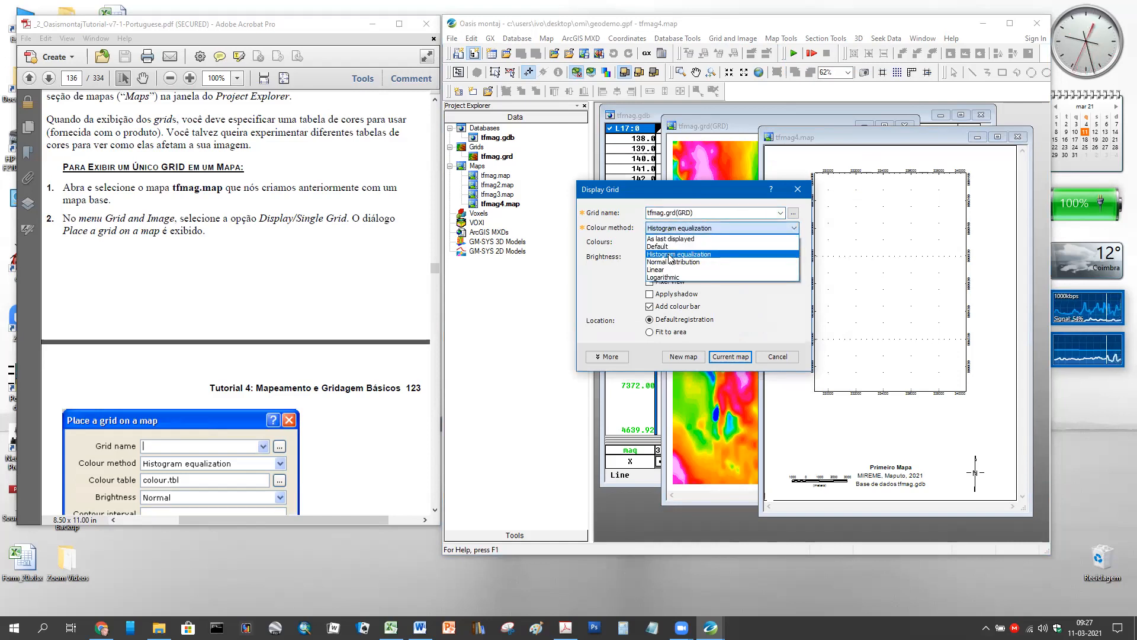
click(670, 260)
click(712, 243)
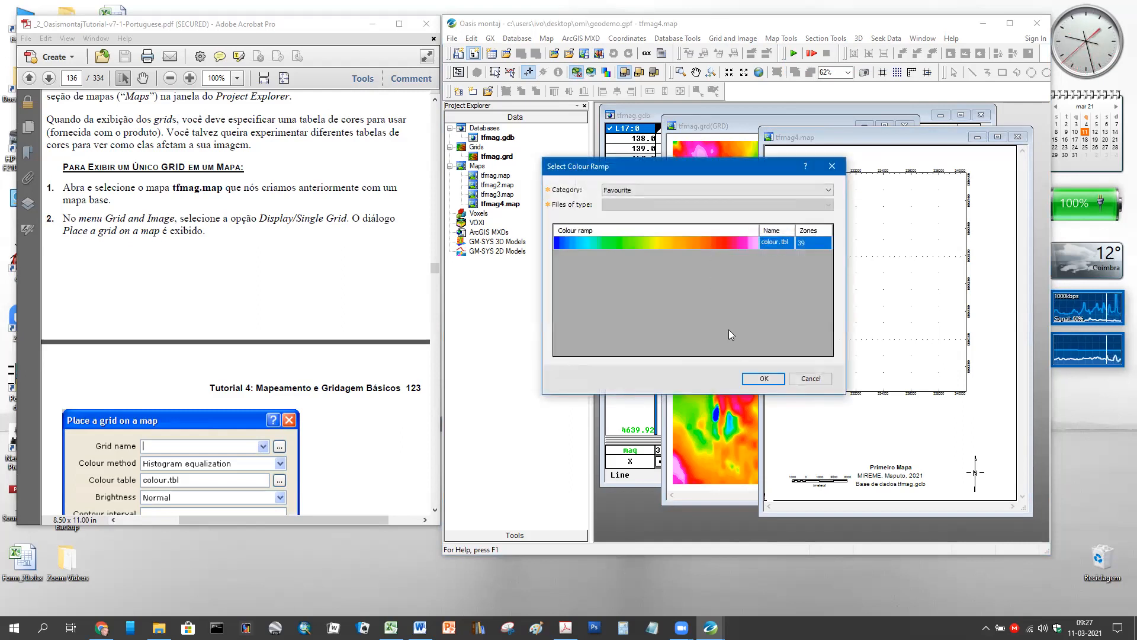
click(756, 380)
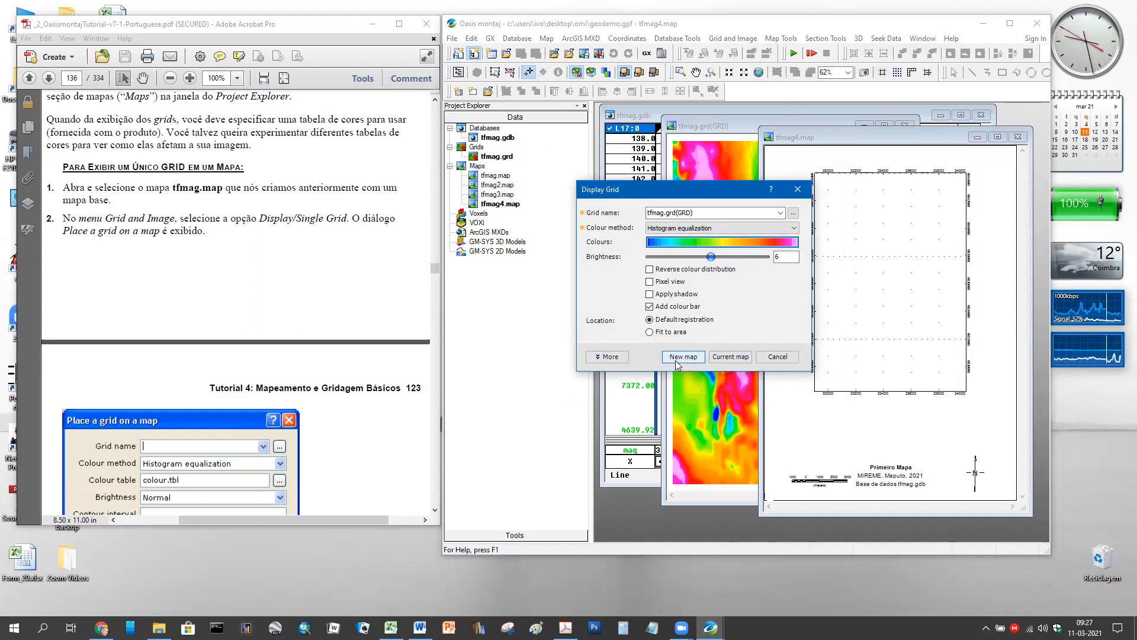
click(732, 357)
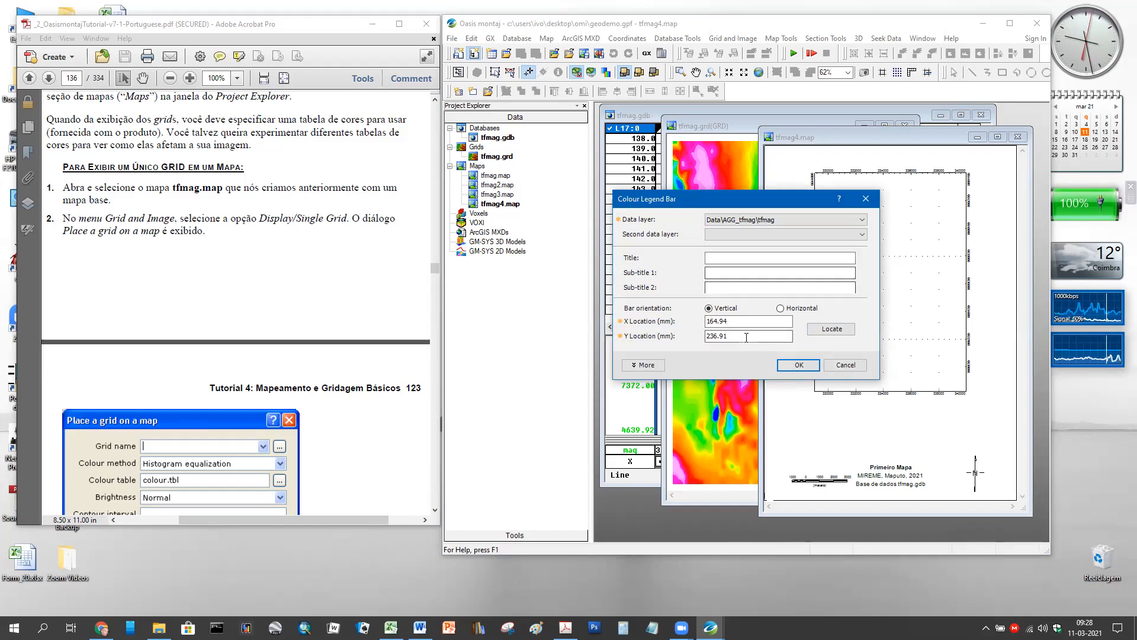
- Locate a vertical colour legend bar to the right of the tfmag.grd grid and add it
click(831, 329)
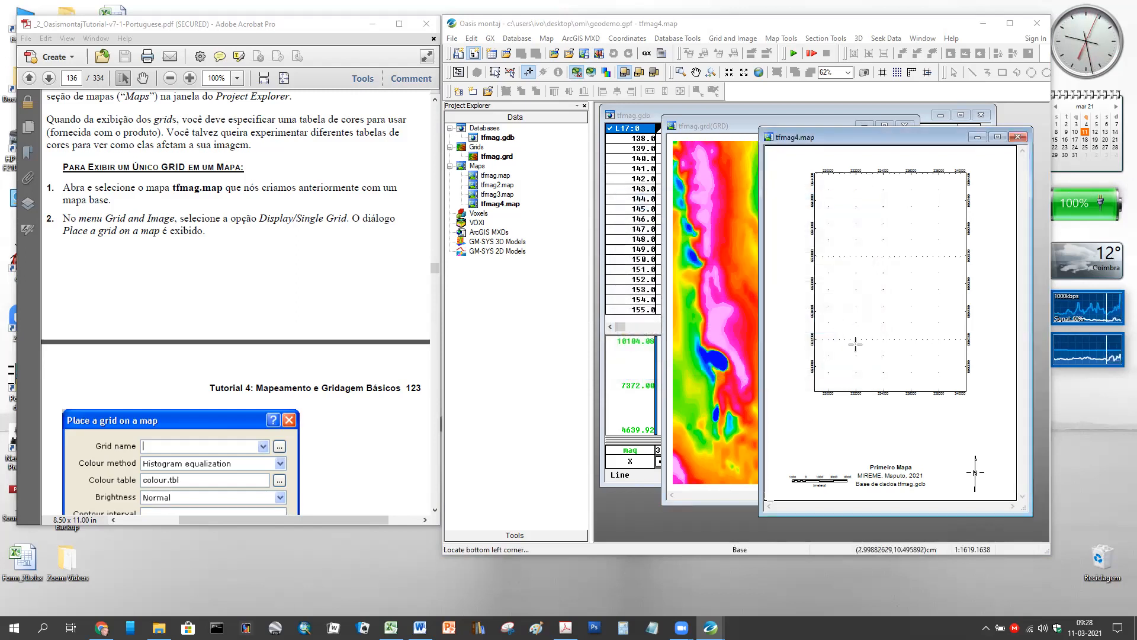
click(988, 406)
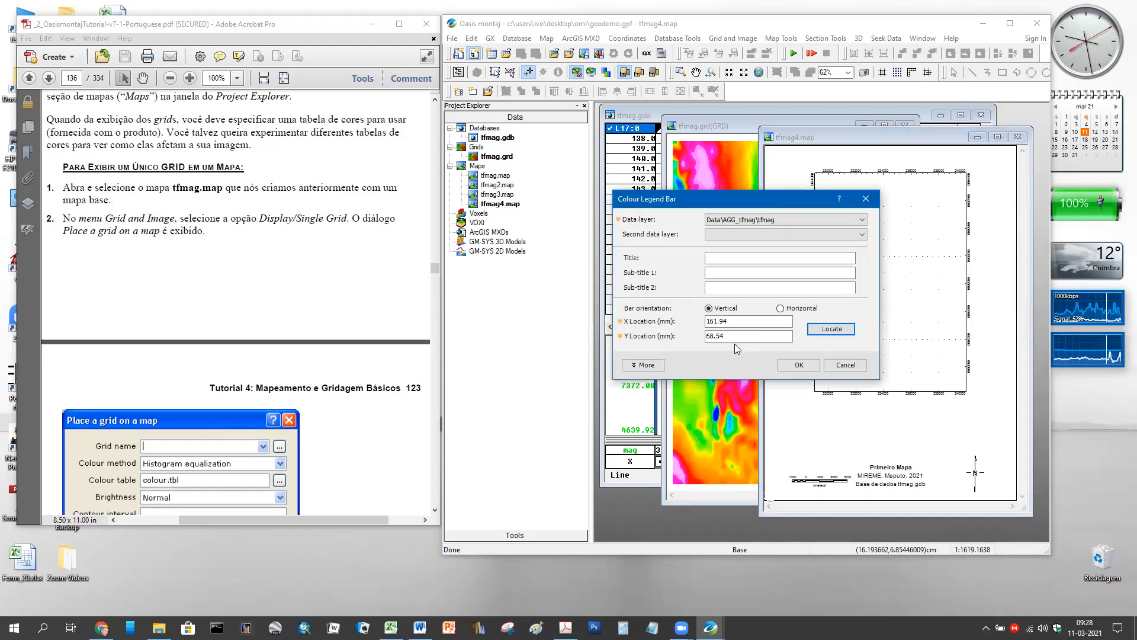
click(809, 367)
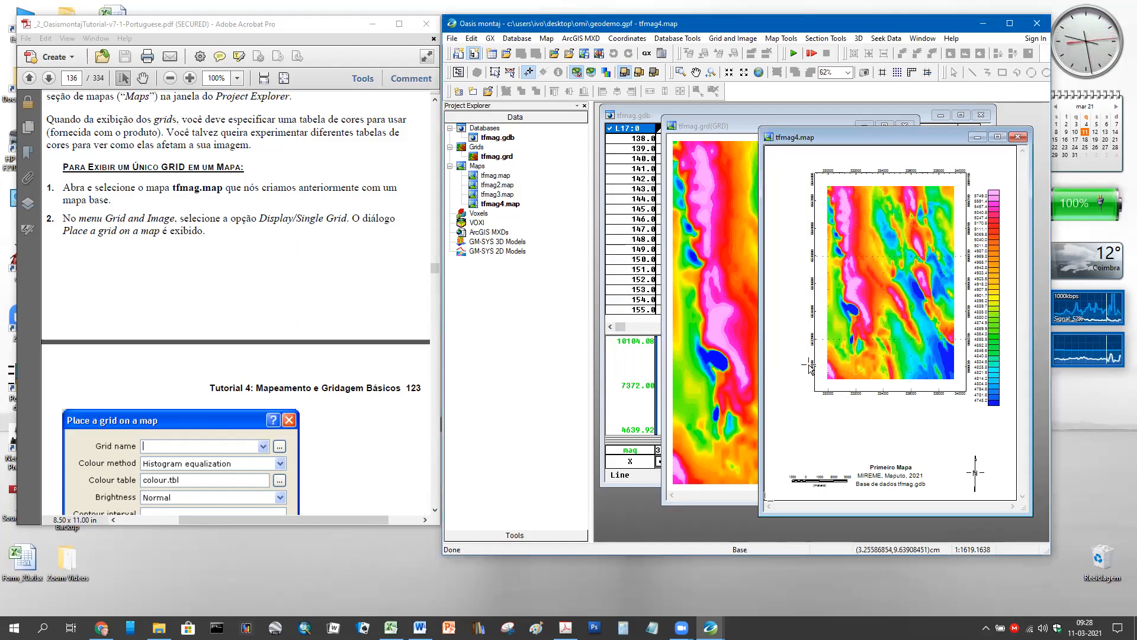
- Move the tfmag4.map window slightly left and make it wider and taller
drag(840, 146, 702, 135)
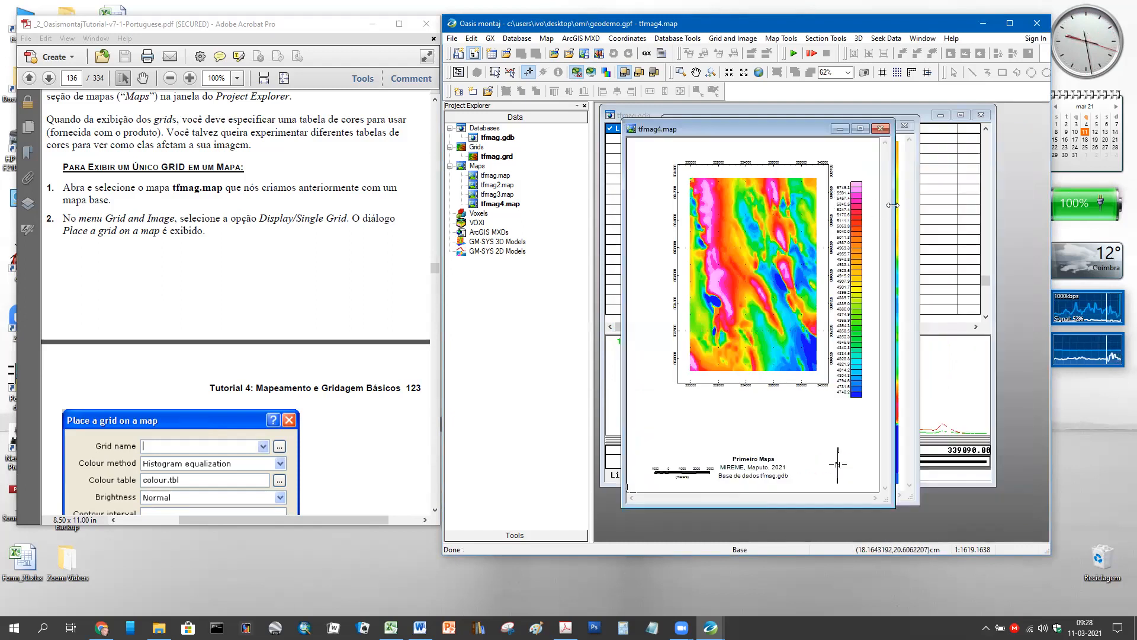
drag(892, 205, 943, 204)
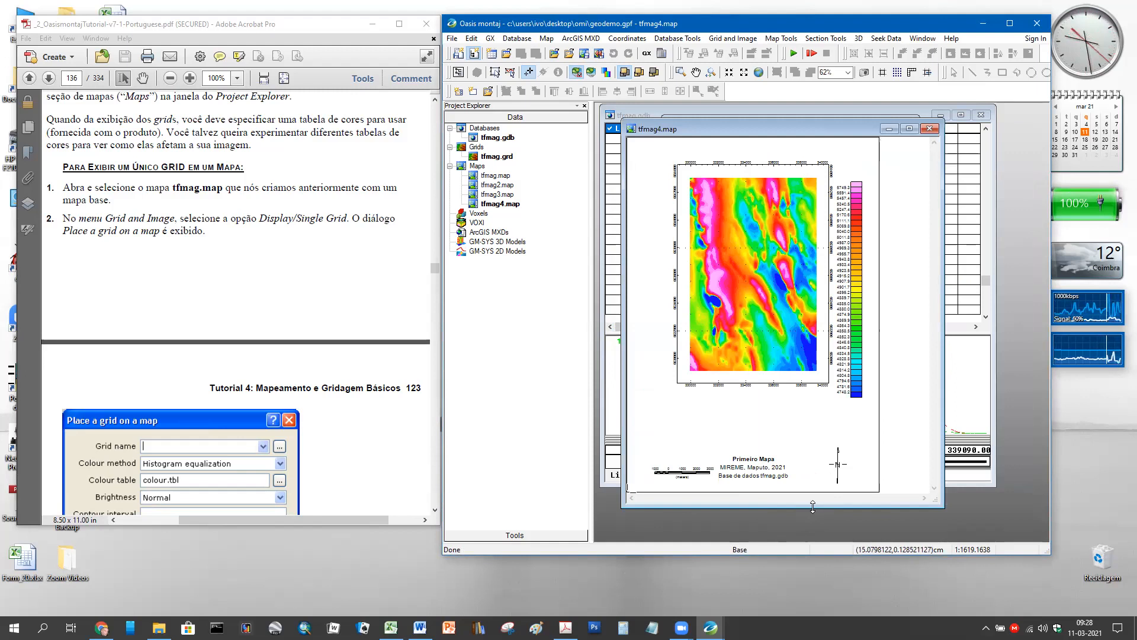
drag(813, 506, 812, 538)
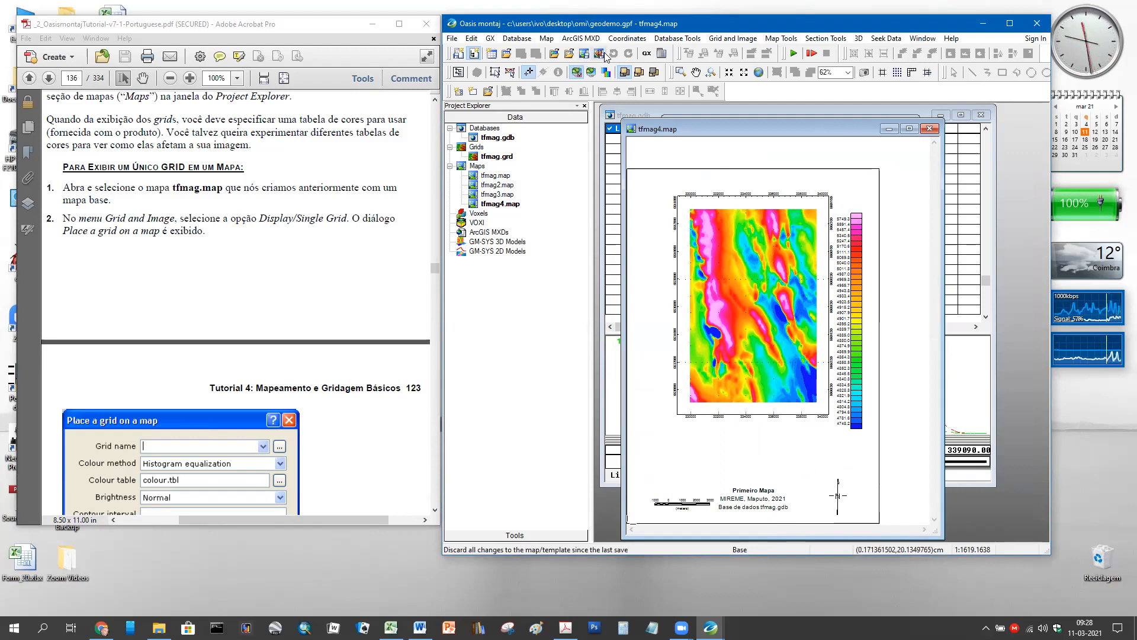
- Pan the map page right and up, then switch to Map Group Mode
click(696, 72)
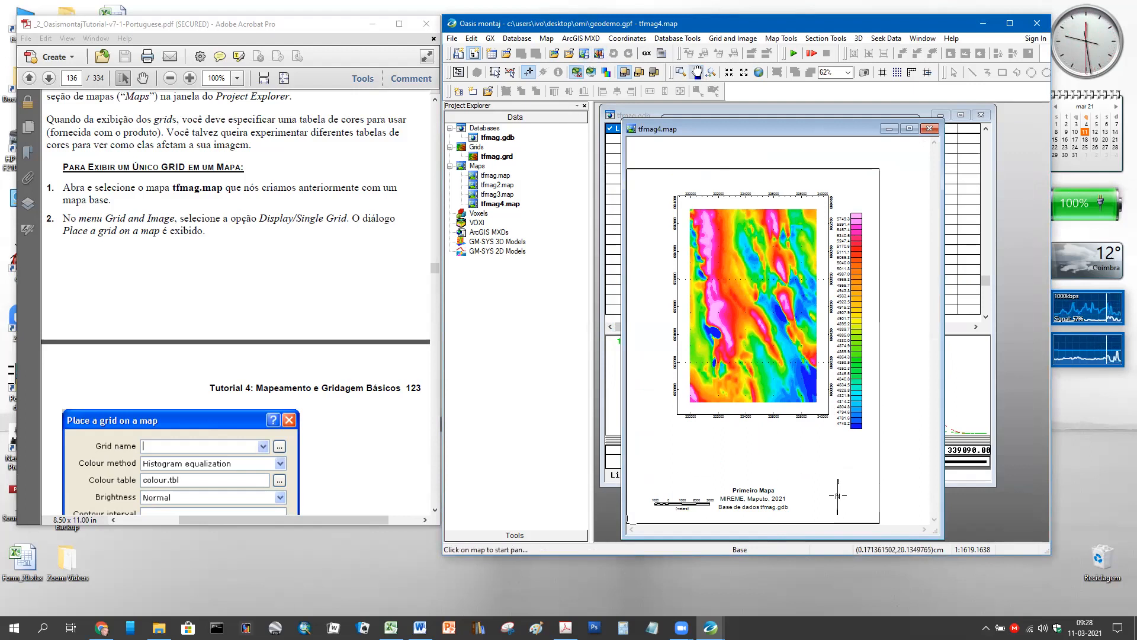
drag(716, 159, 746, 147)
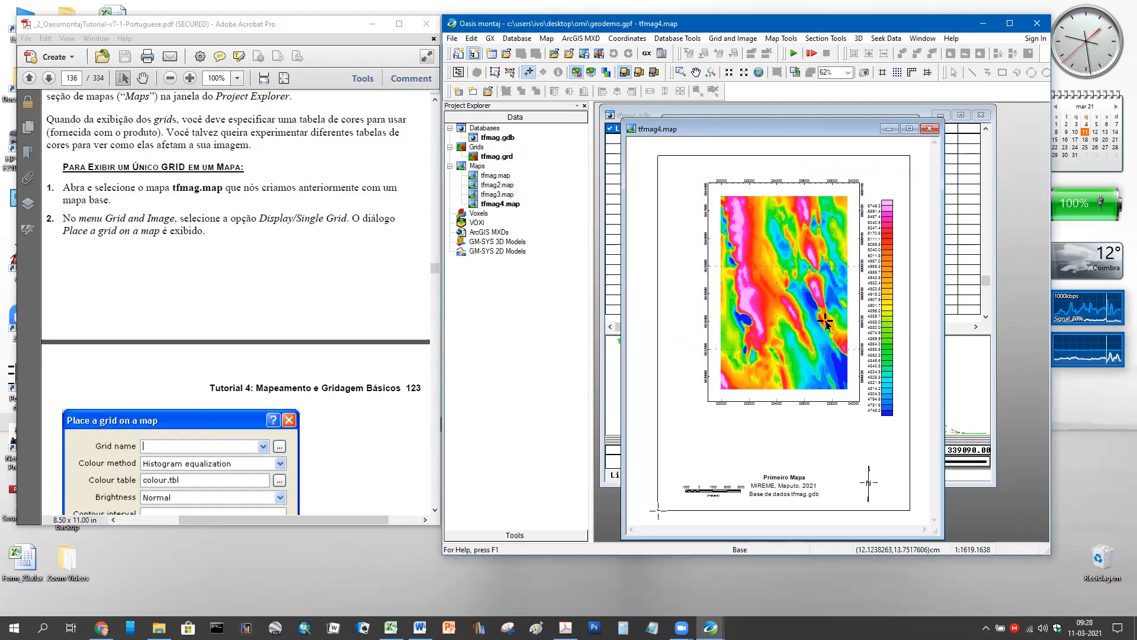
click(511, 74)
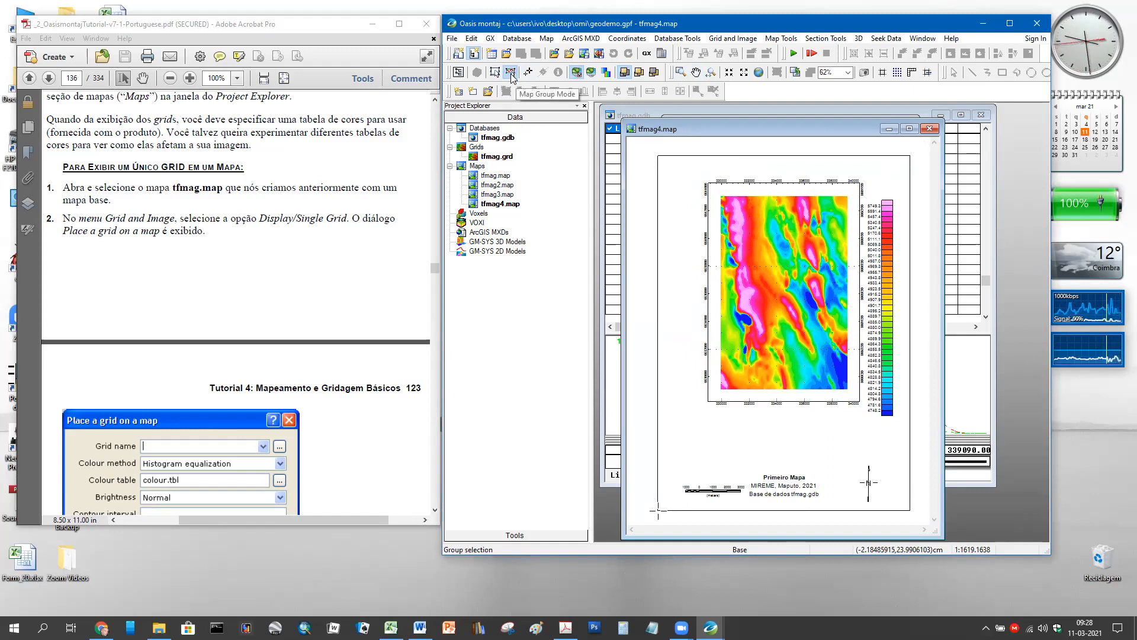
- Select the tfmag.grd grid group and view its colour settings without changing them
click(747, 196)
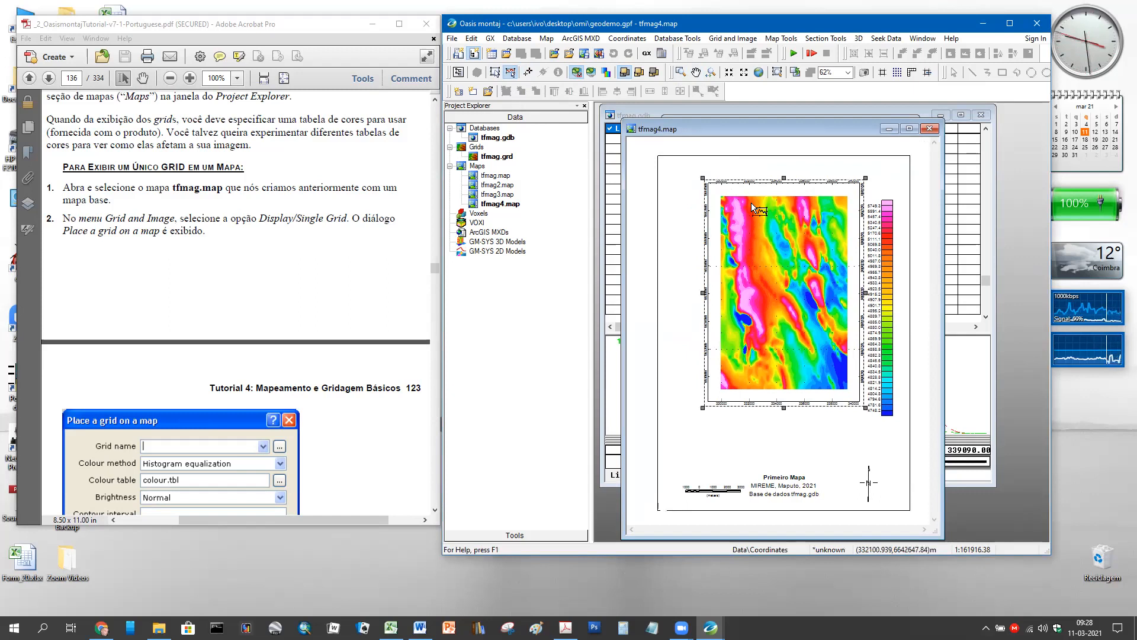
double_click(761, 253)
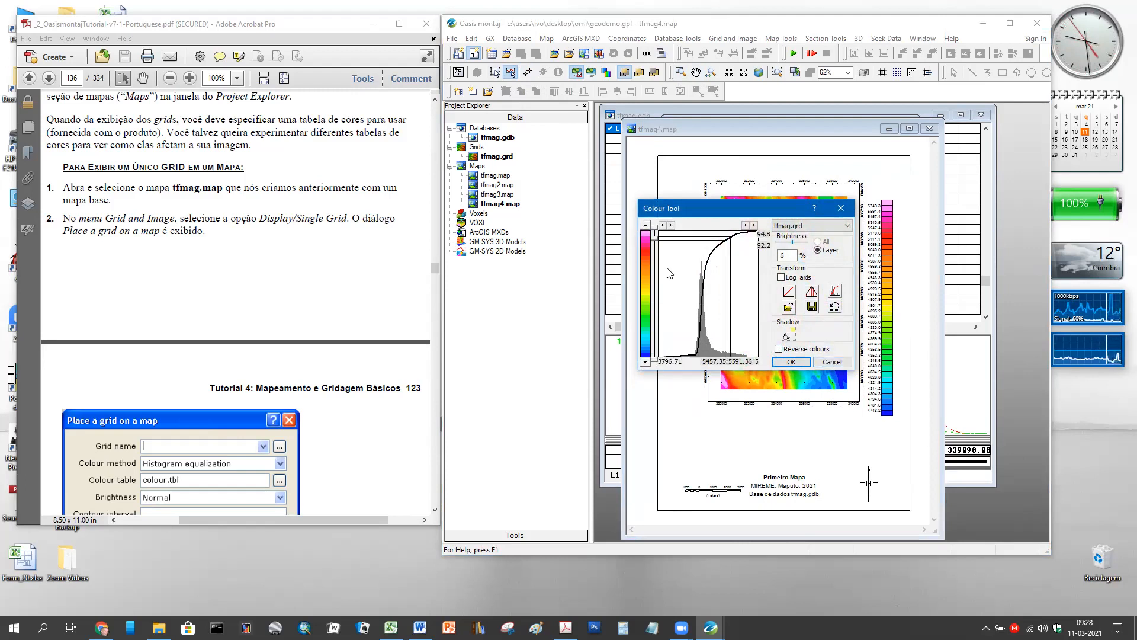
click(839, 361)
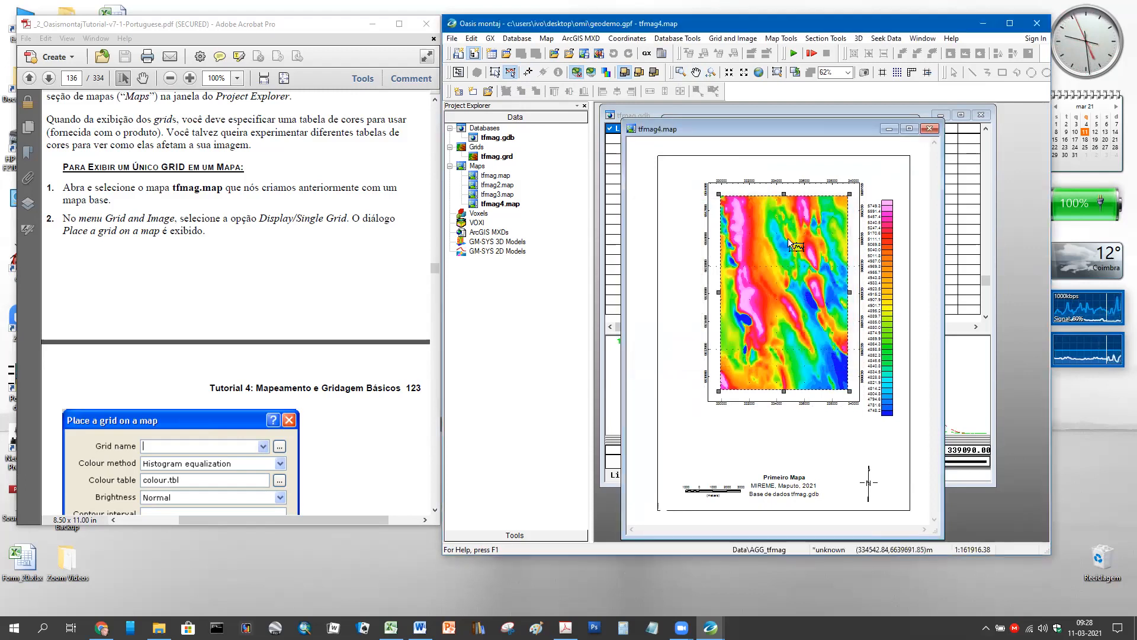
- Select the colour legend bar group and drag it up level with the grid
click(757, 182)
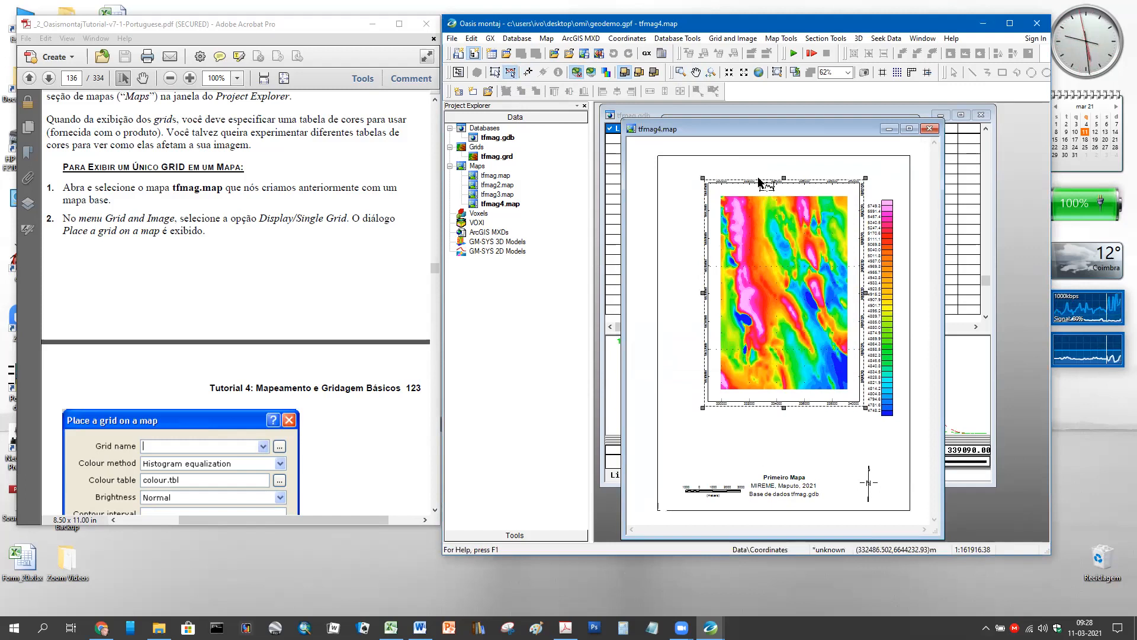
right_click(757, 181)
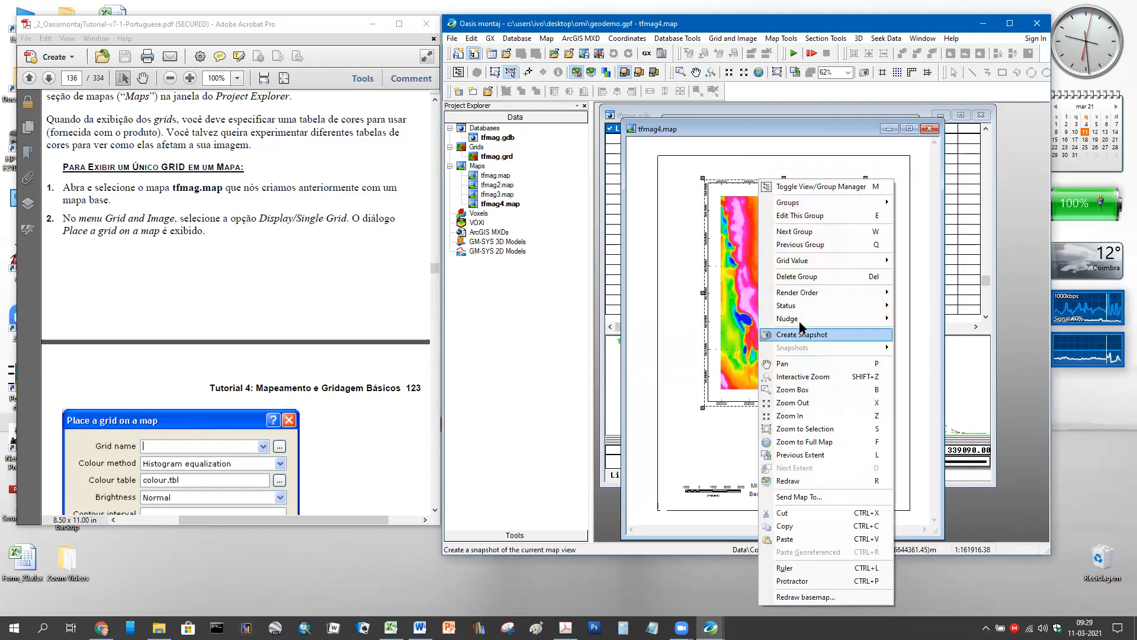
mouse_move(804, 321)
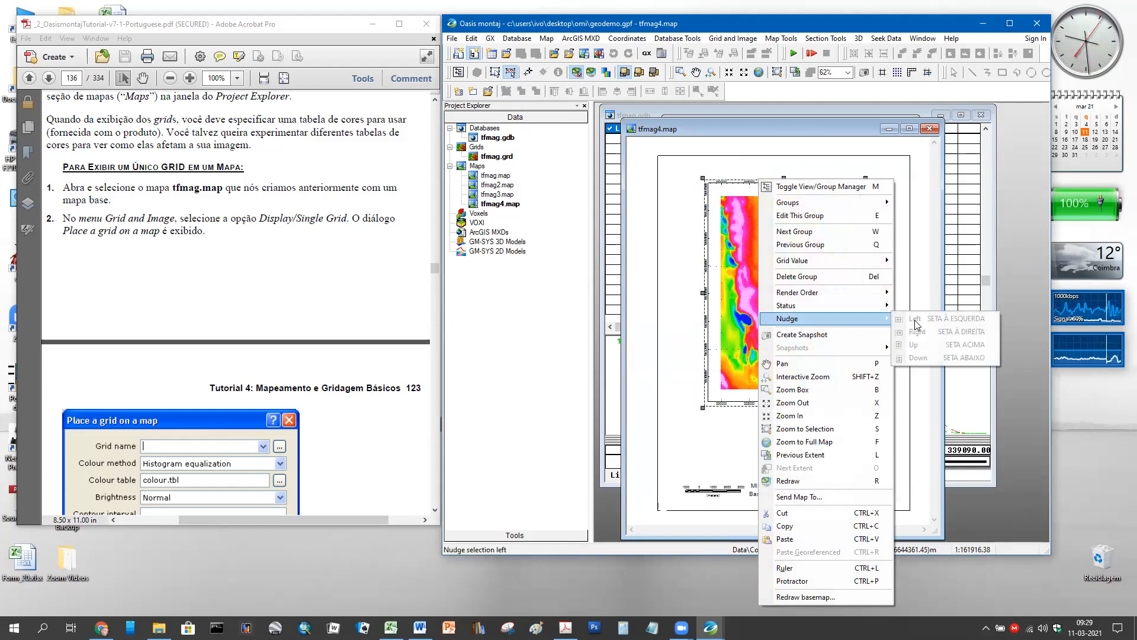
click(800, 244)
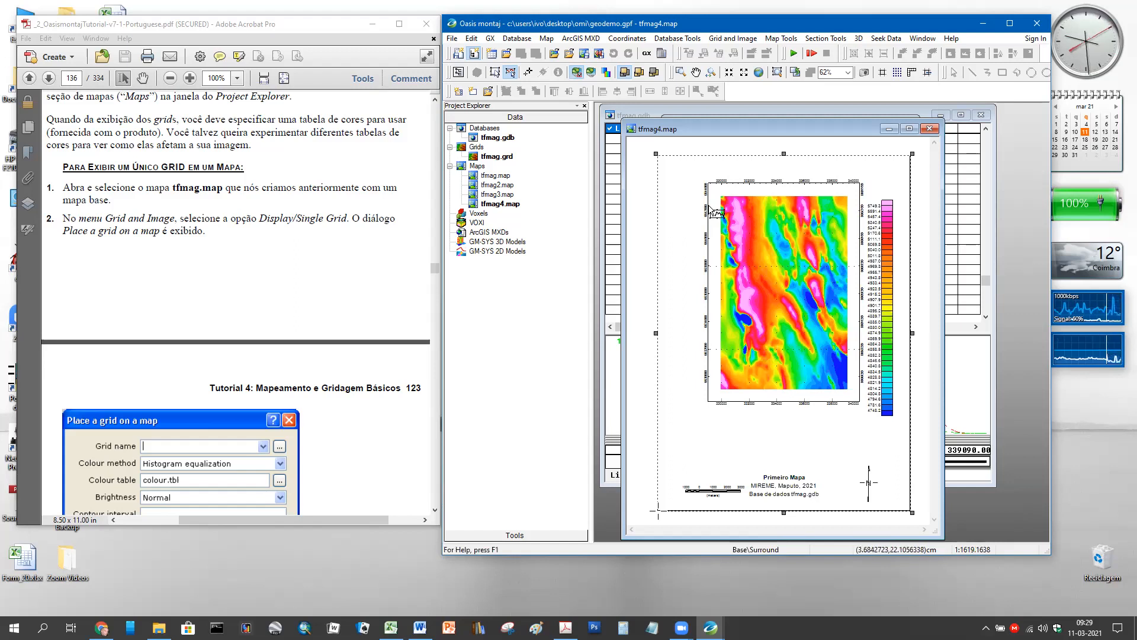
click(715, 212)
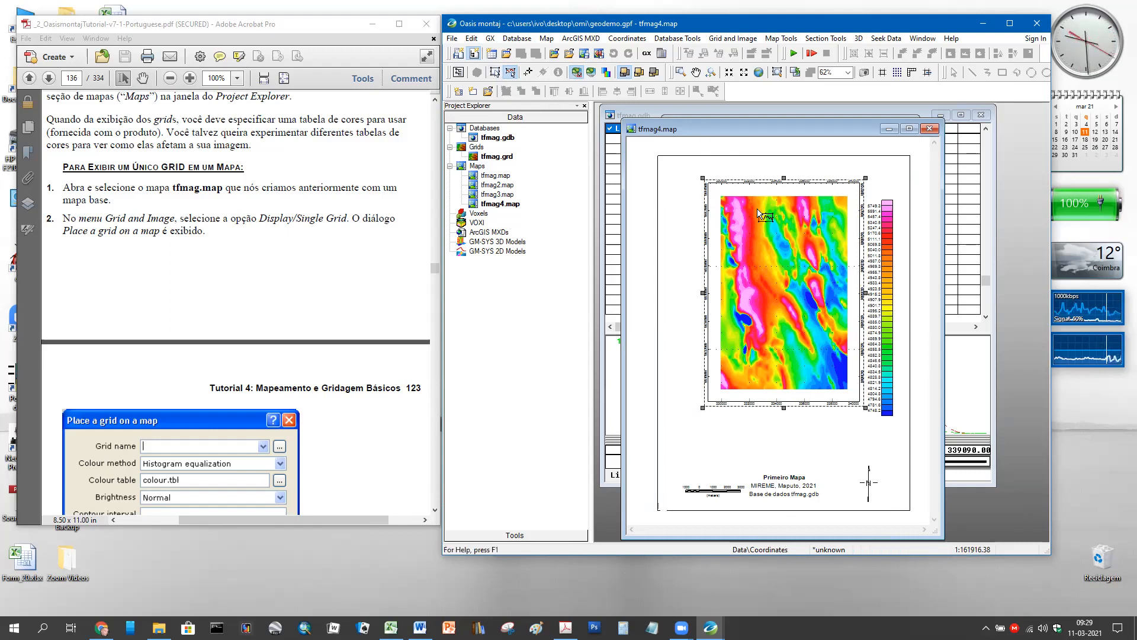
click(886, 241)
drag(886, 240, 893, 222)
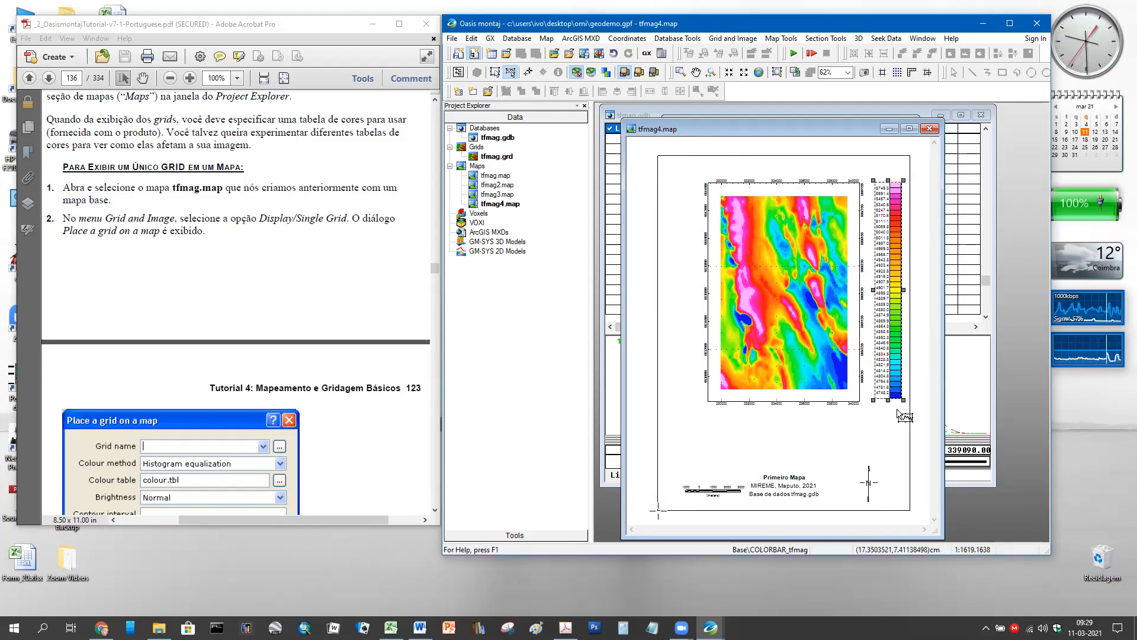
- Deselect the map, widen Oasis montaj leftward over the PDF, and open tfmag3.map
click(848, 458)
click(927, 468)
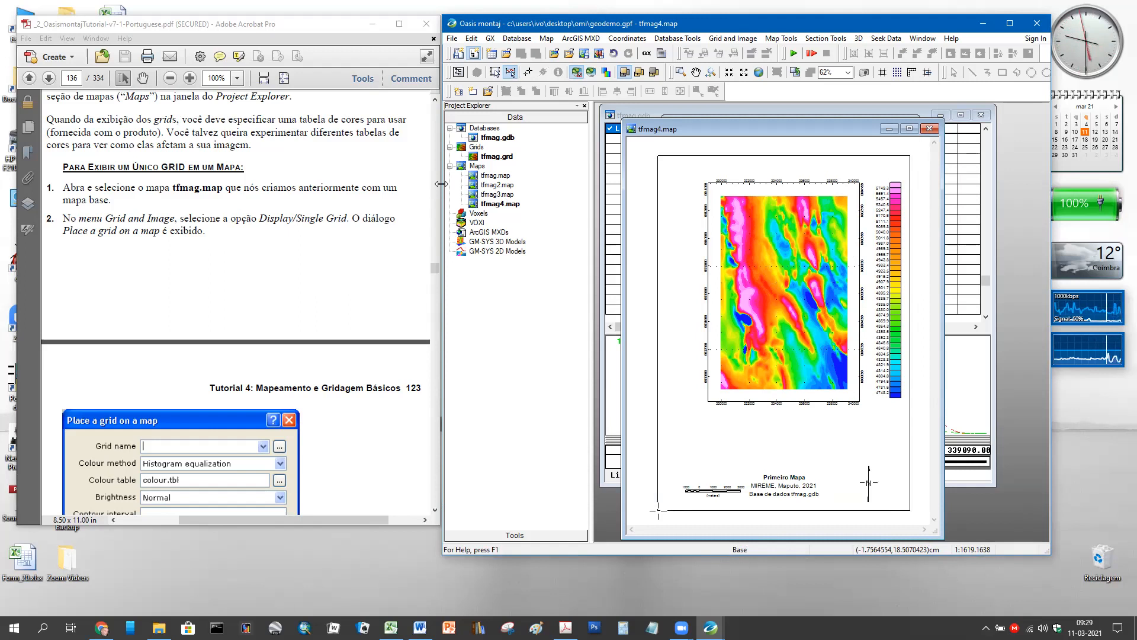
drag(441, 184, 126, 184)
double_click(155, 196)
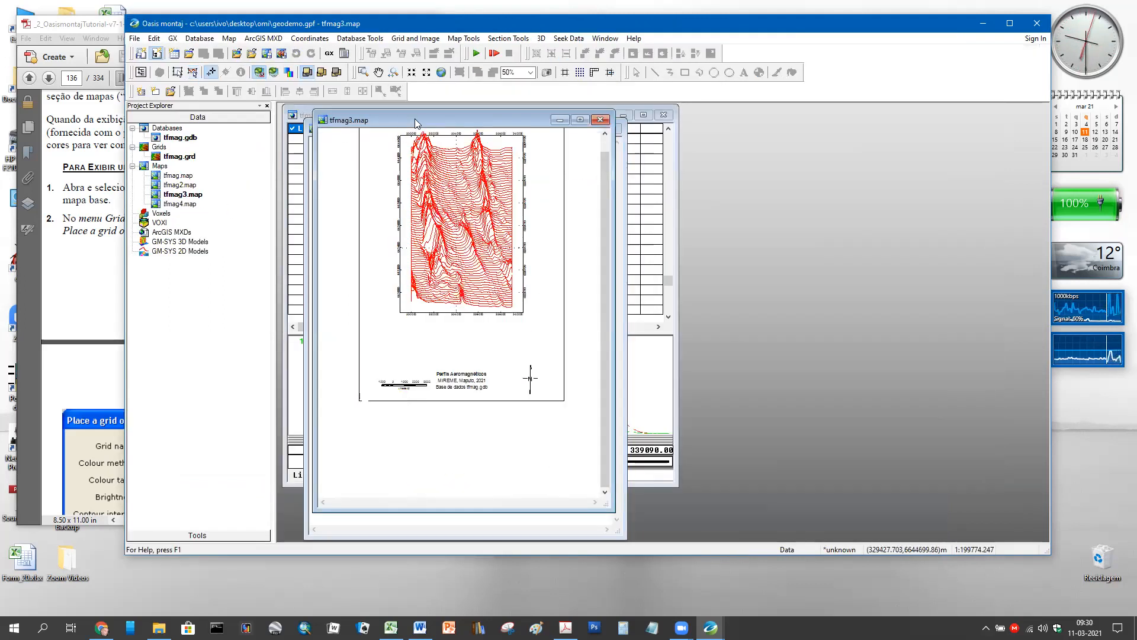
- Move the tfmag3.map window right beside tfmag4.map and zoom in on both maps
drag(415, 123, 754, 134)
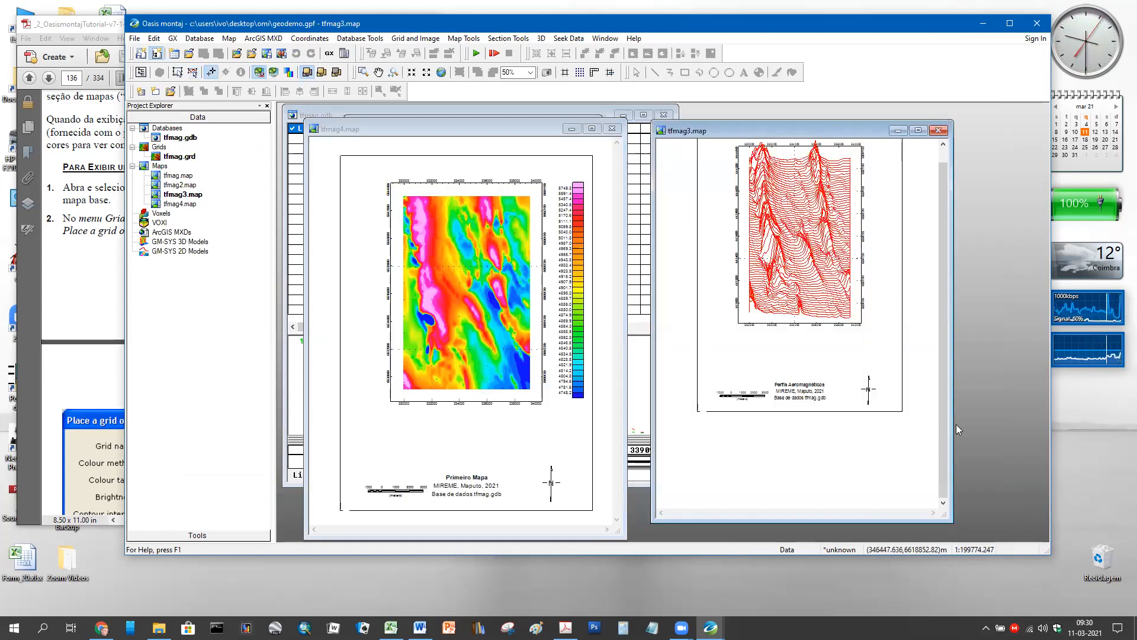
scroll(889, 335, up, 2)
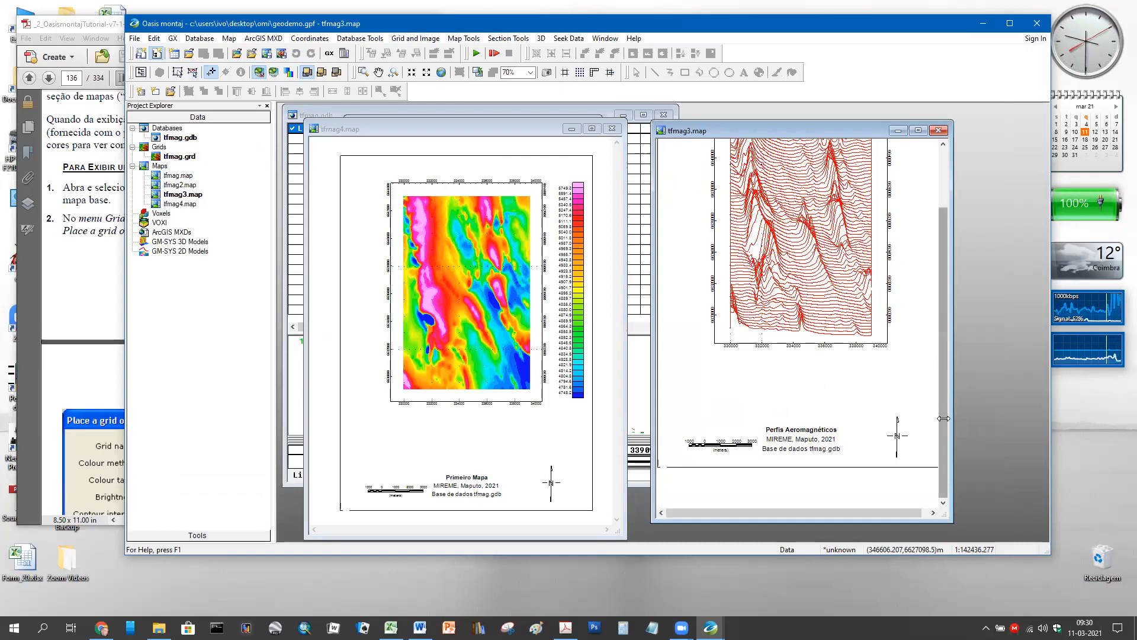
scroll(924, 357, up, 3)
scroll(924, 356, up, 2)
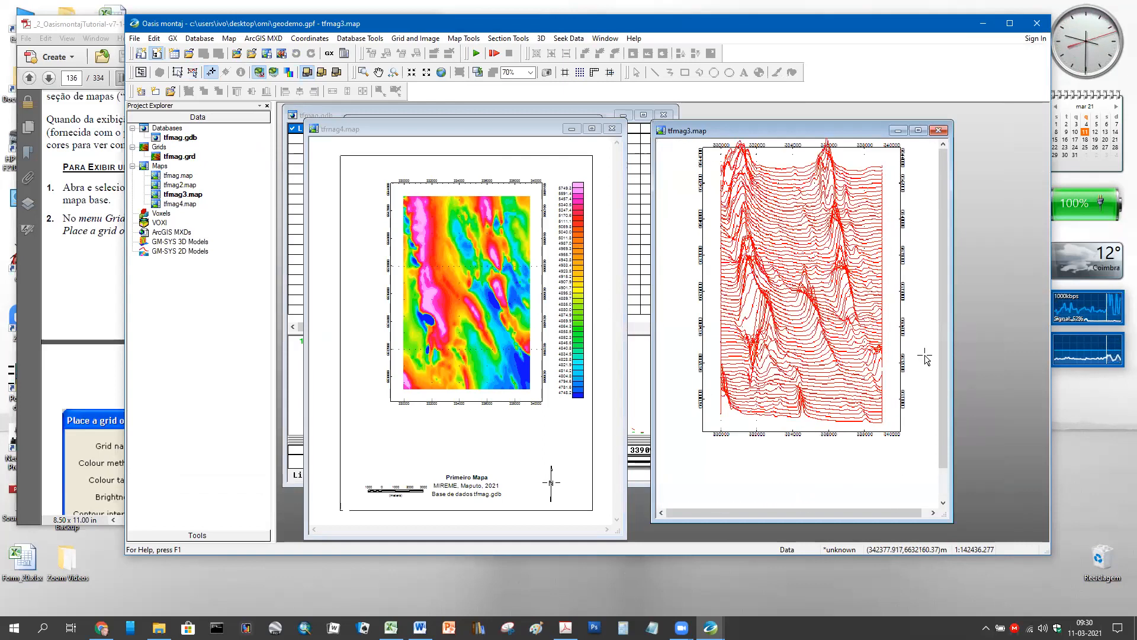
drag(945, 387, 945, 356)
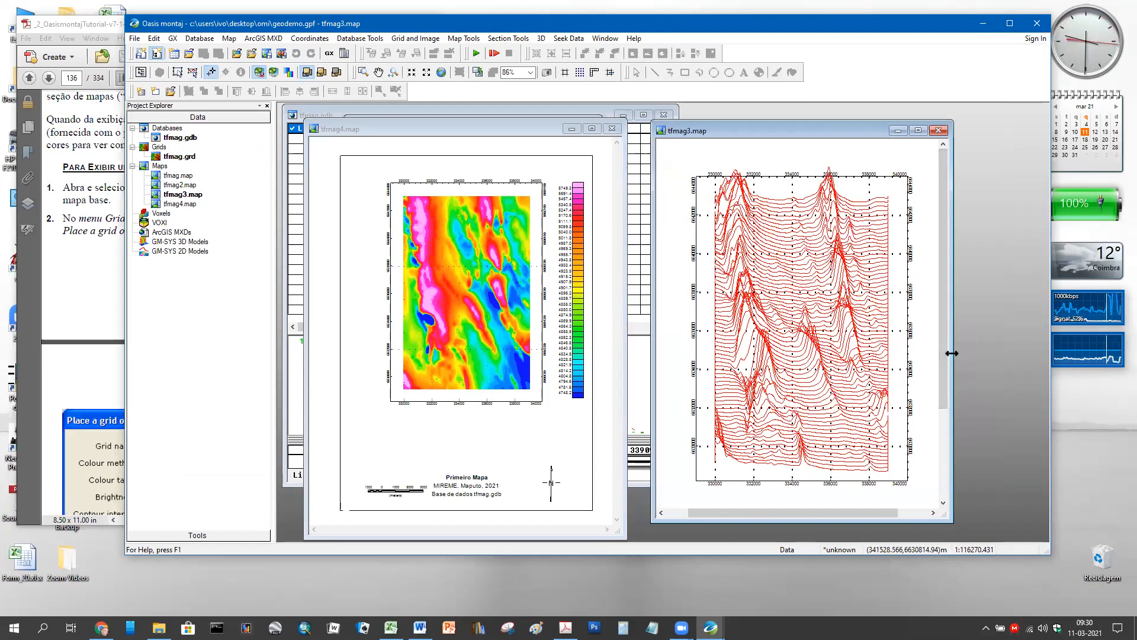
scroll(500, 299, up, 3)
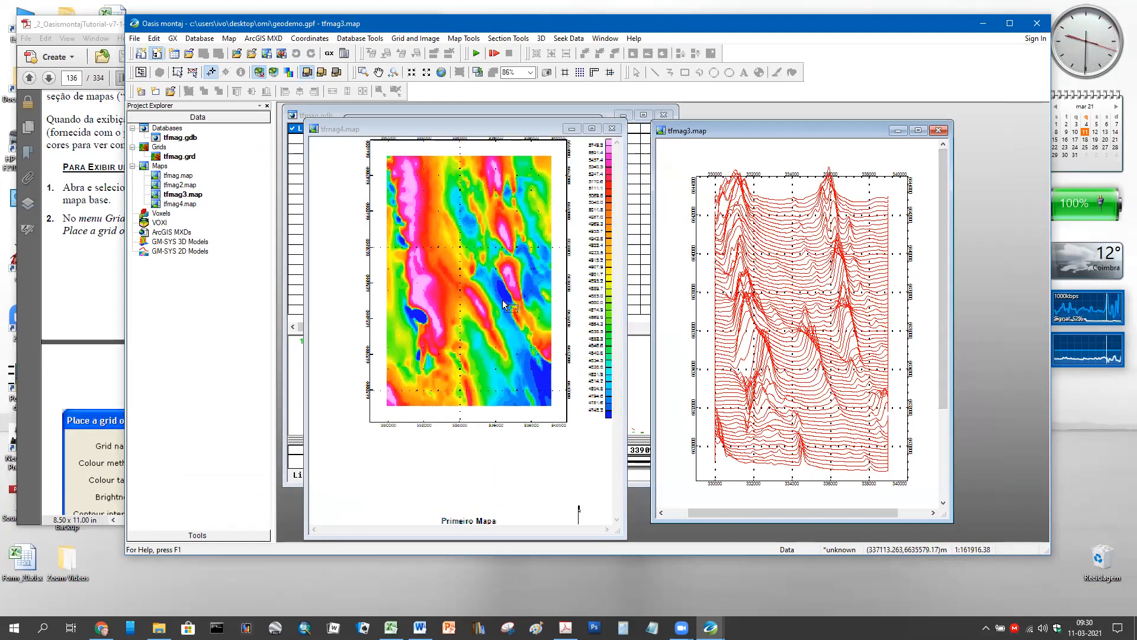
drag(615, 386, 616, 377)
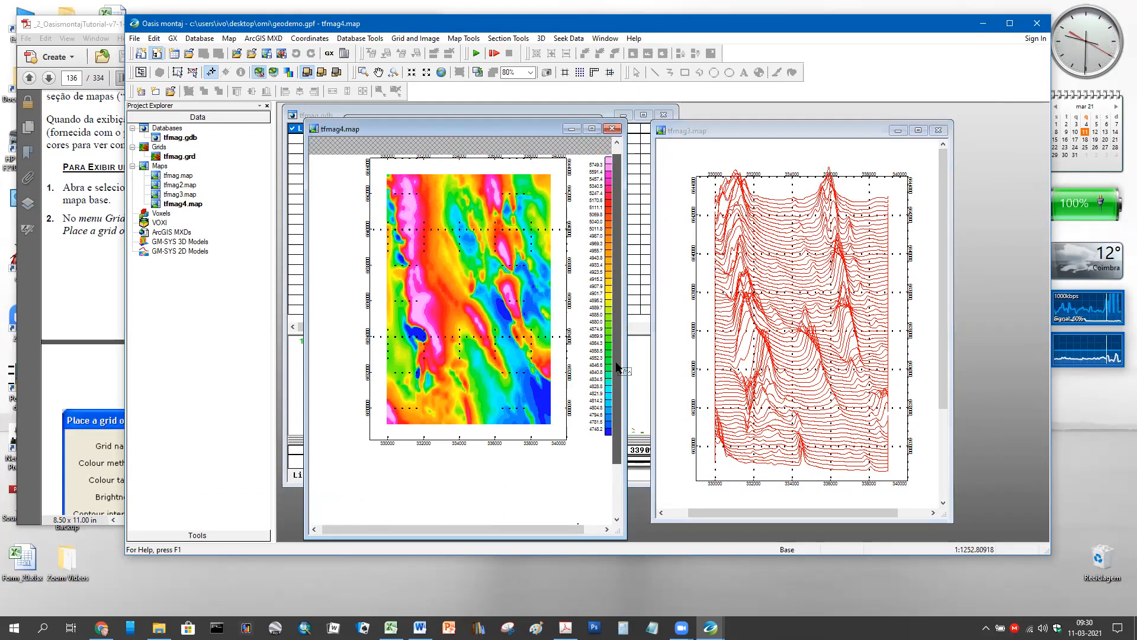
scroll(525, 380, up, 2)
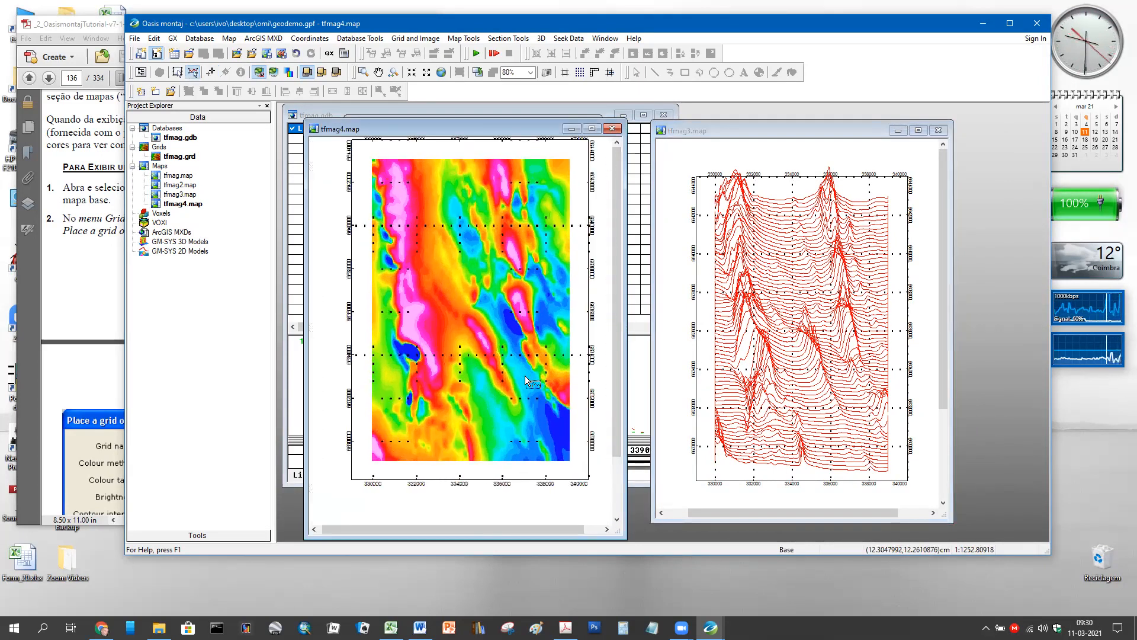
scroll(524, 375, up, 1)
drag(614, 348, 619, 325)
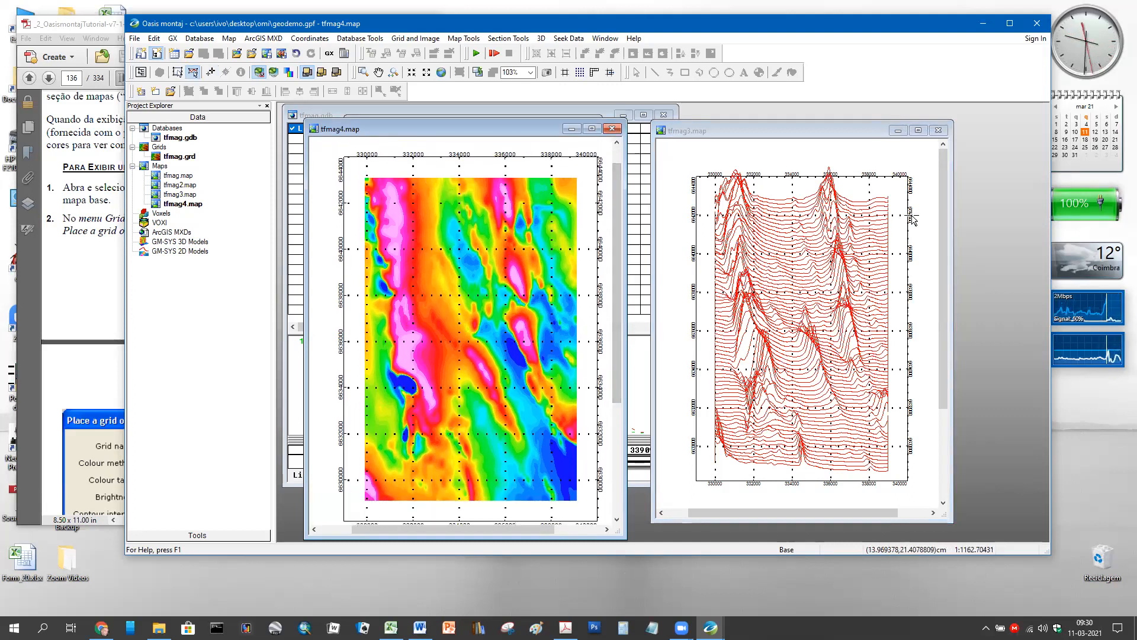
scroll(914, 241, up, 1)
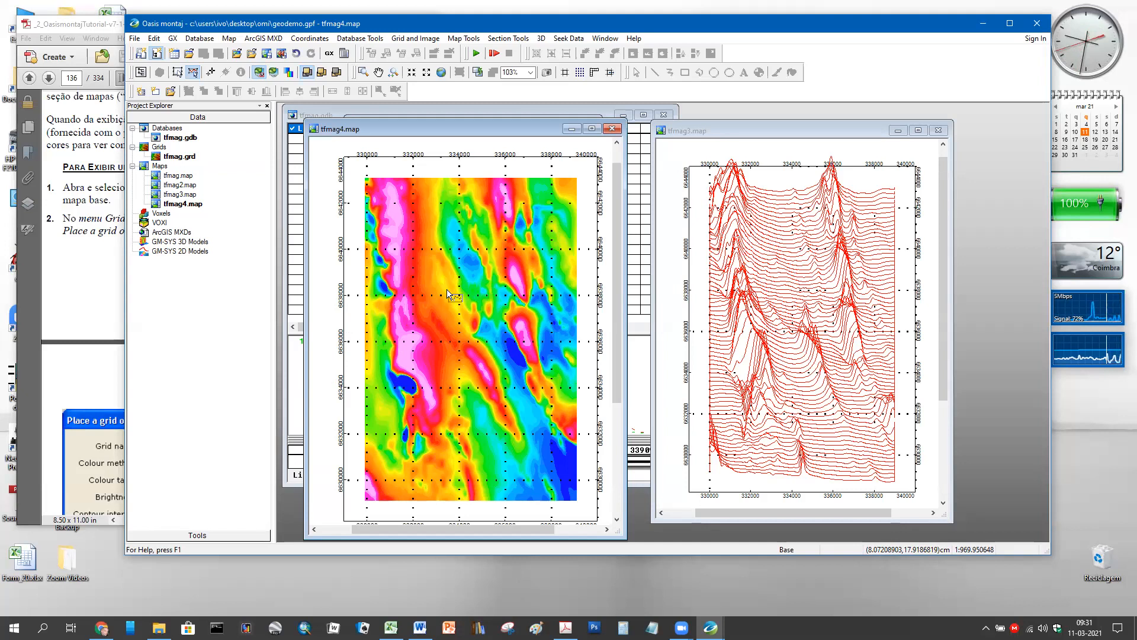
- Zoom out on tfmag4.map to show the full grid and colour legend, then bring Excel forward
scroll(468, 293, down, 1)
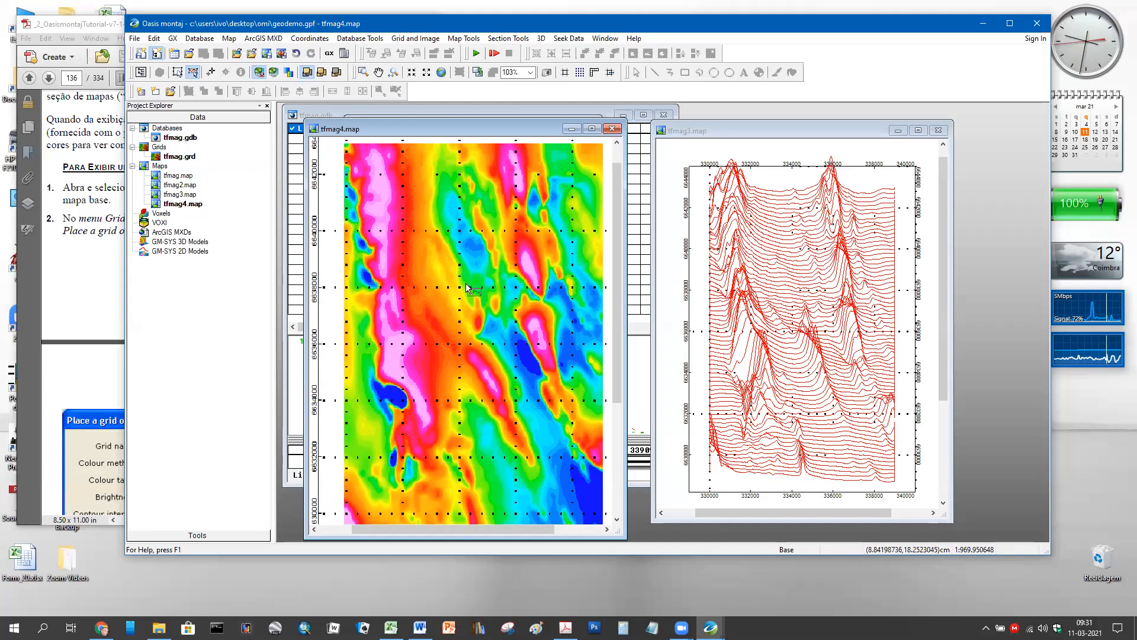
scroll(505, 290, down, 1)
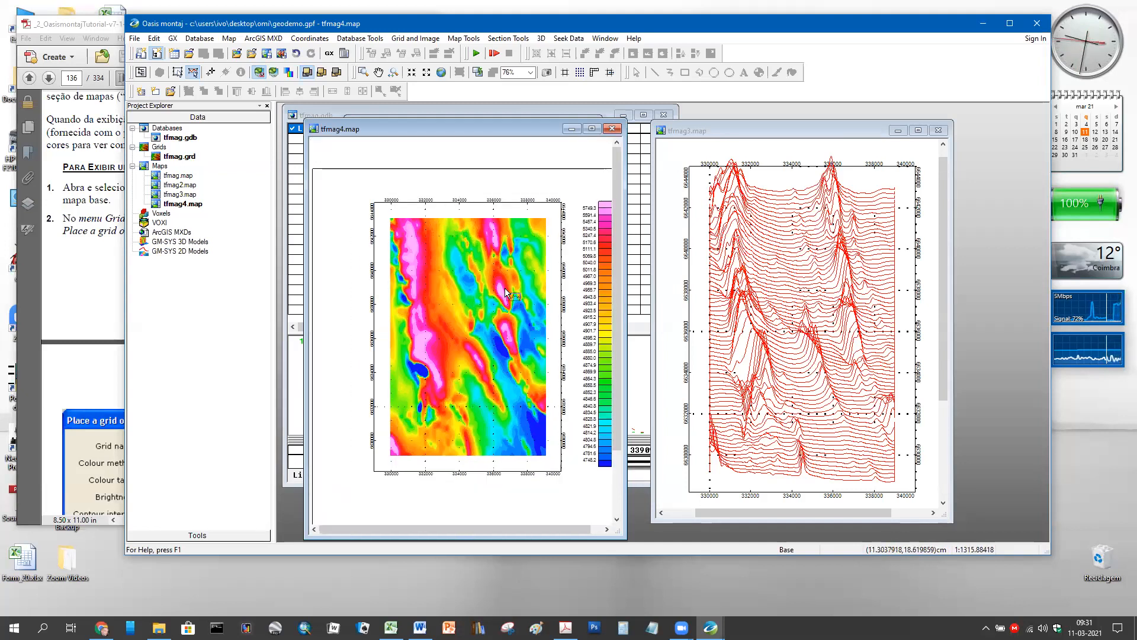
scroll(505, 287, down, 1)
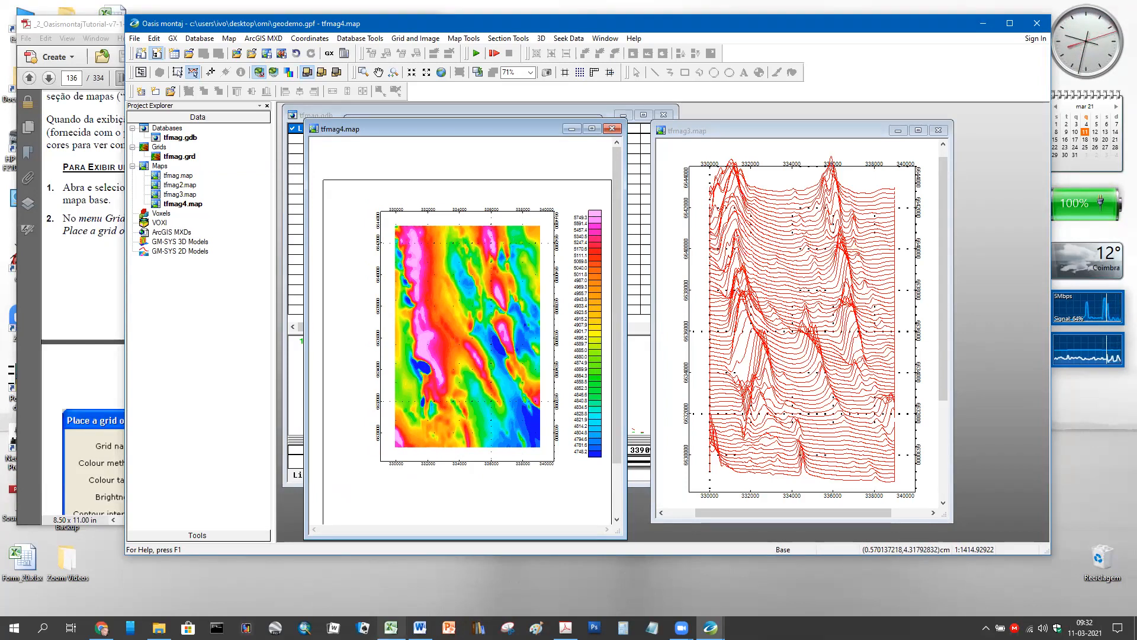
click(391, 627)
- Look at the Horário and Programa sheets of Form_20.xlsx, then minimize Excel
click(331, 536)
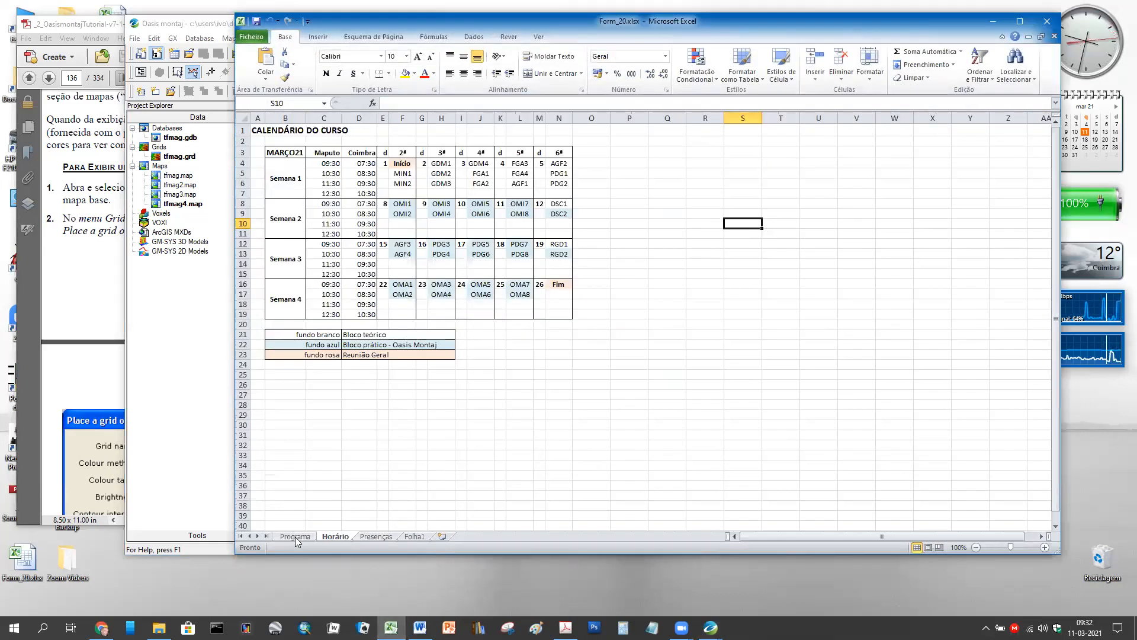
click(296, 537)
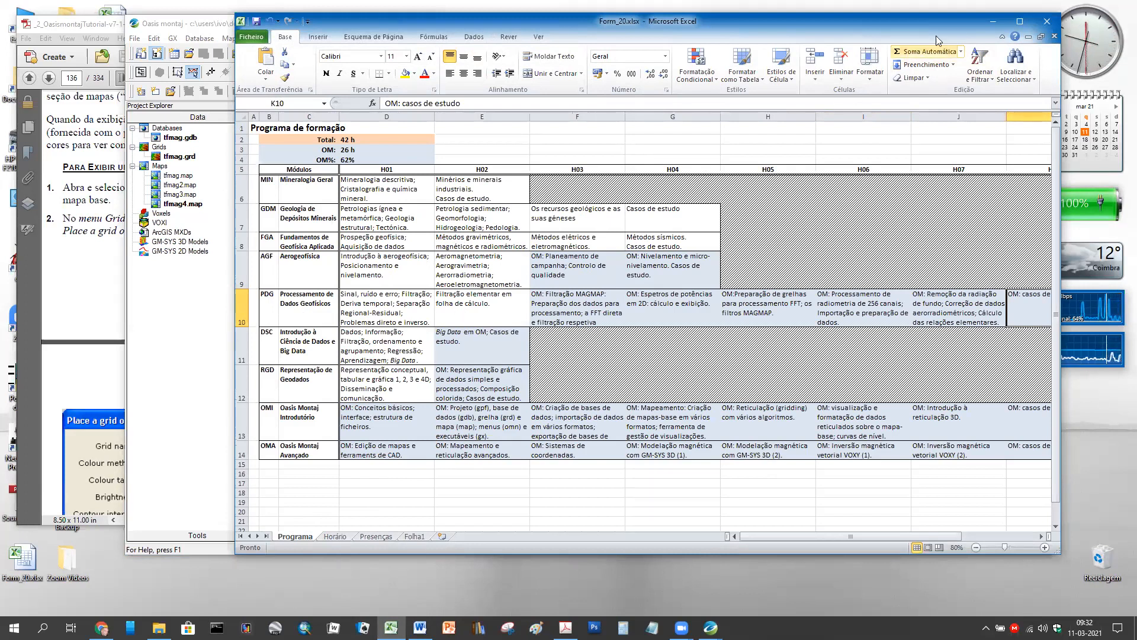
click(987, 21)
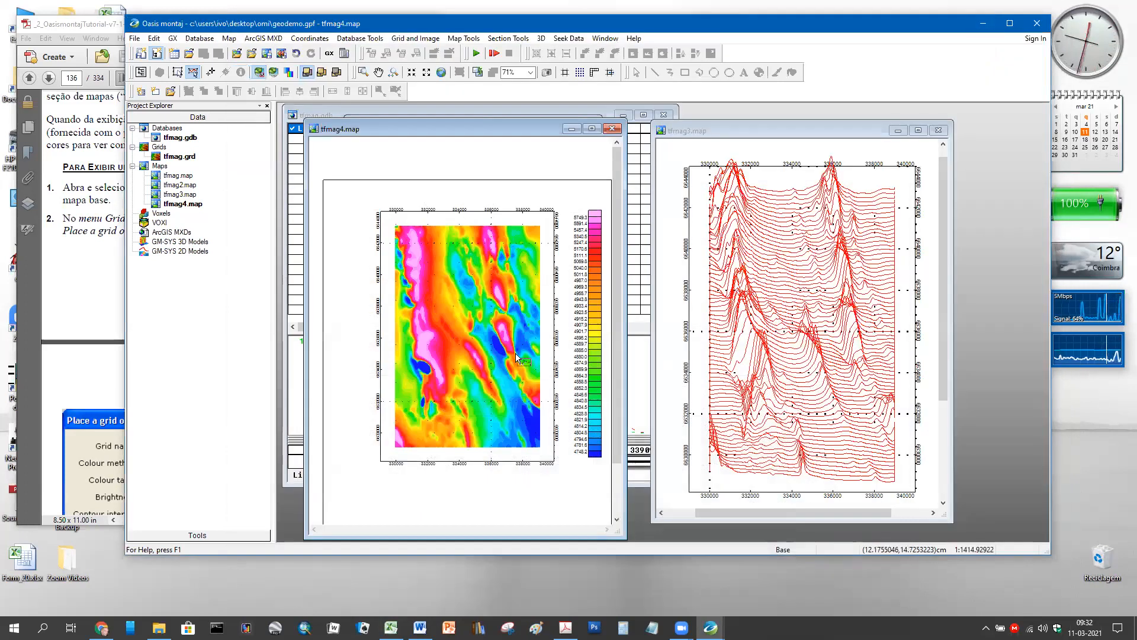